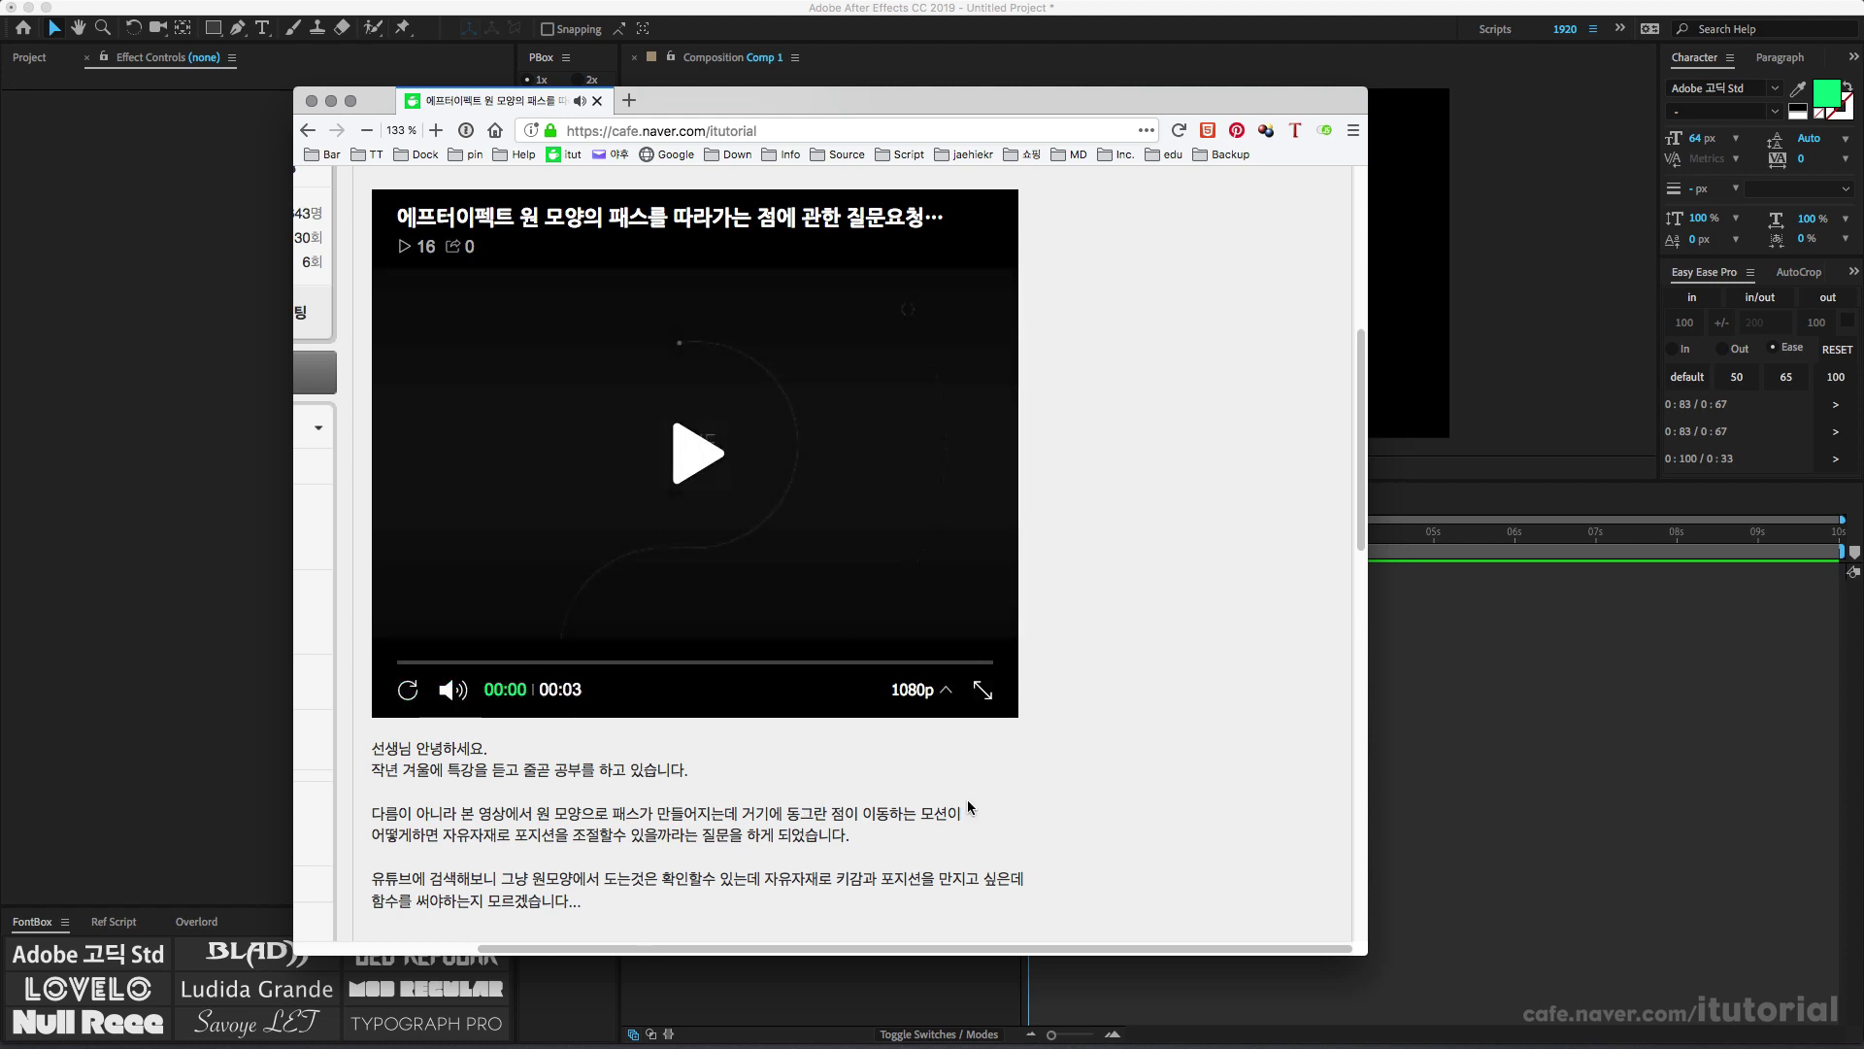
Read the forum question about moving a dot along a circular path and play its sample video
scroll(979, 793, down, 5)
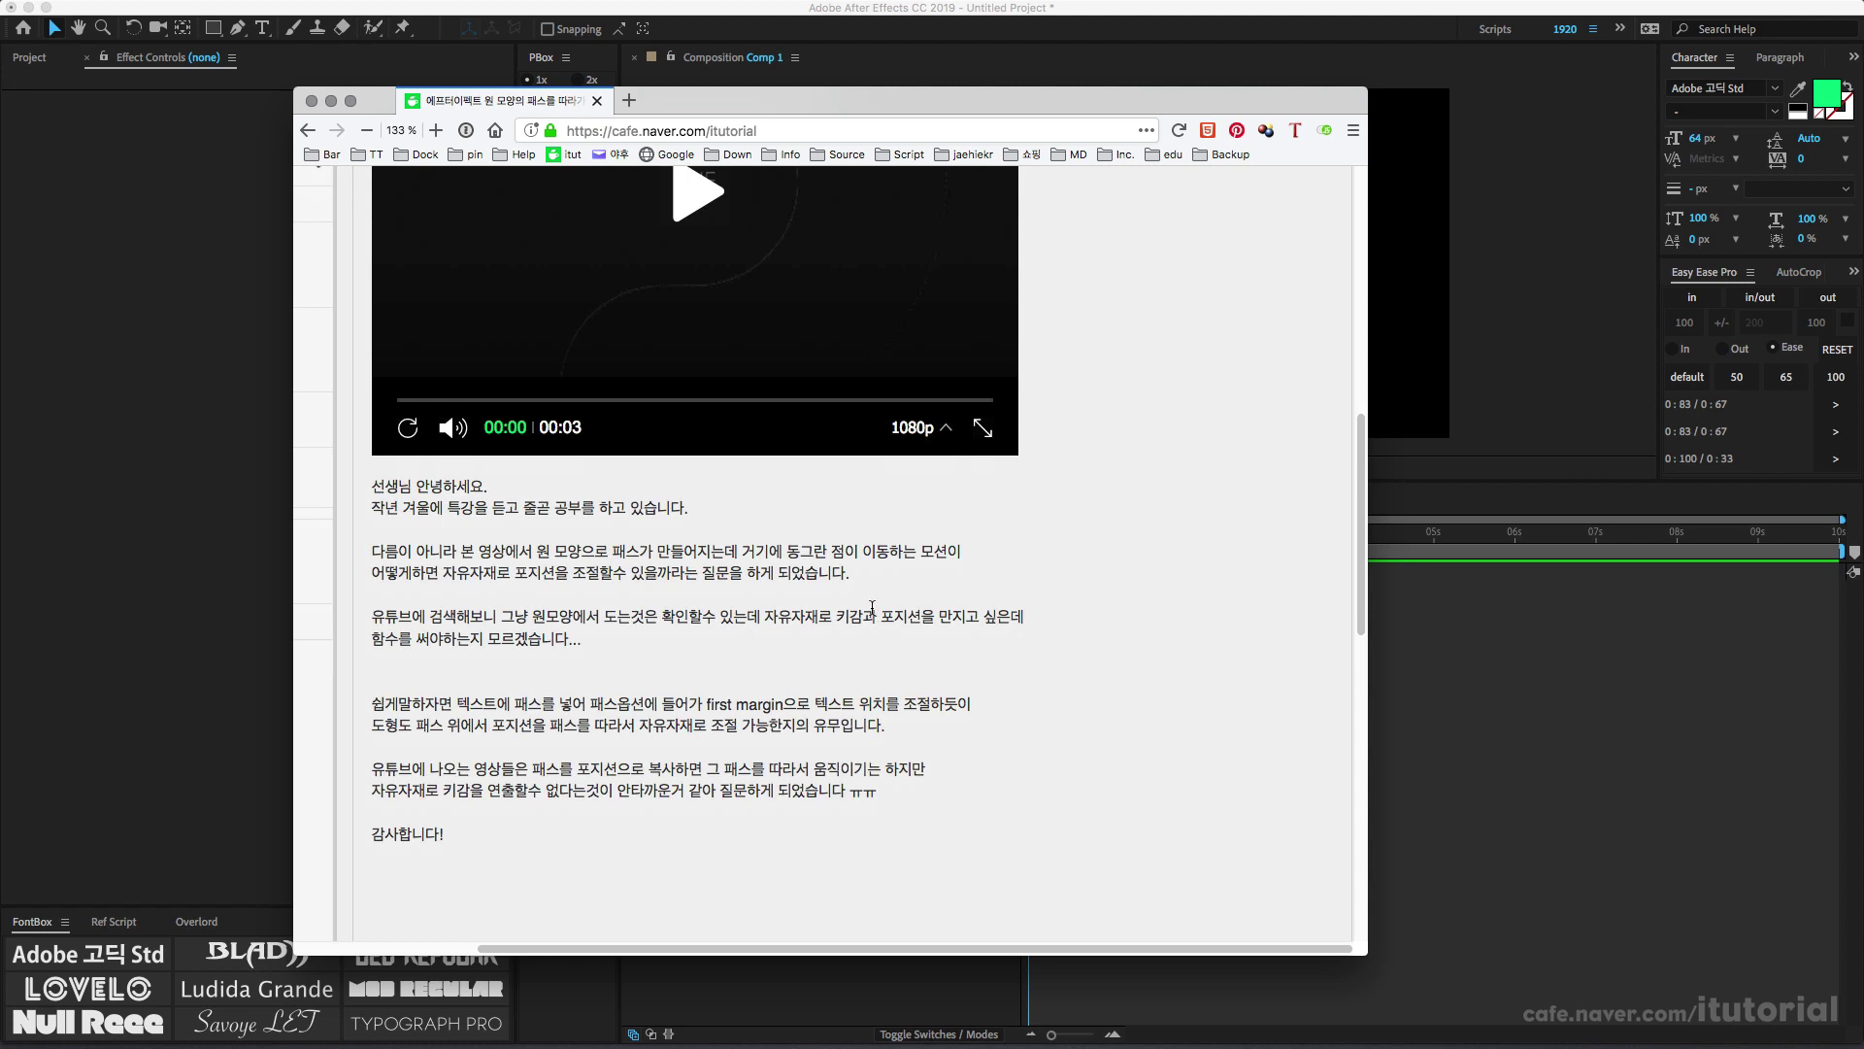
scroll(872, 607, up, 1)
click(715, 299)
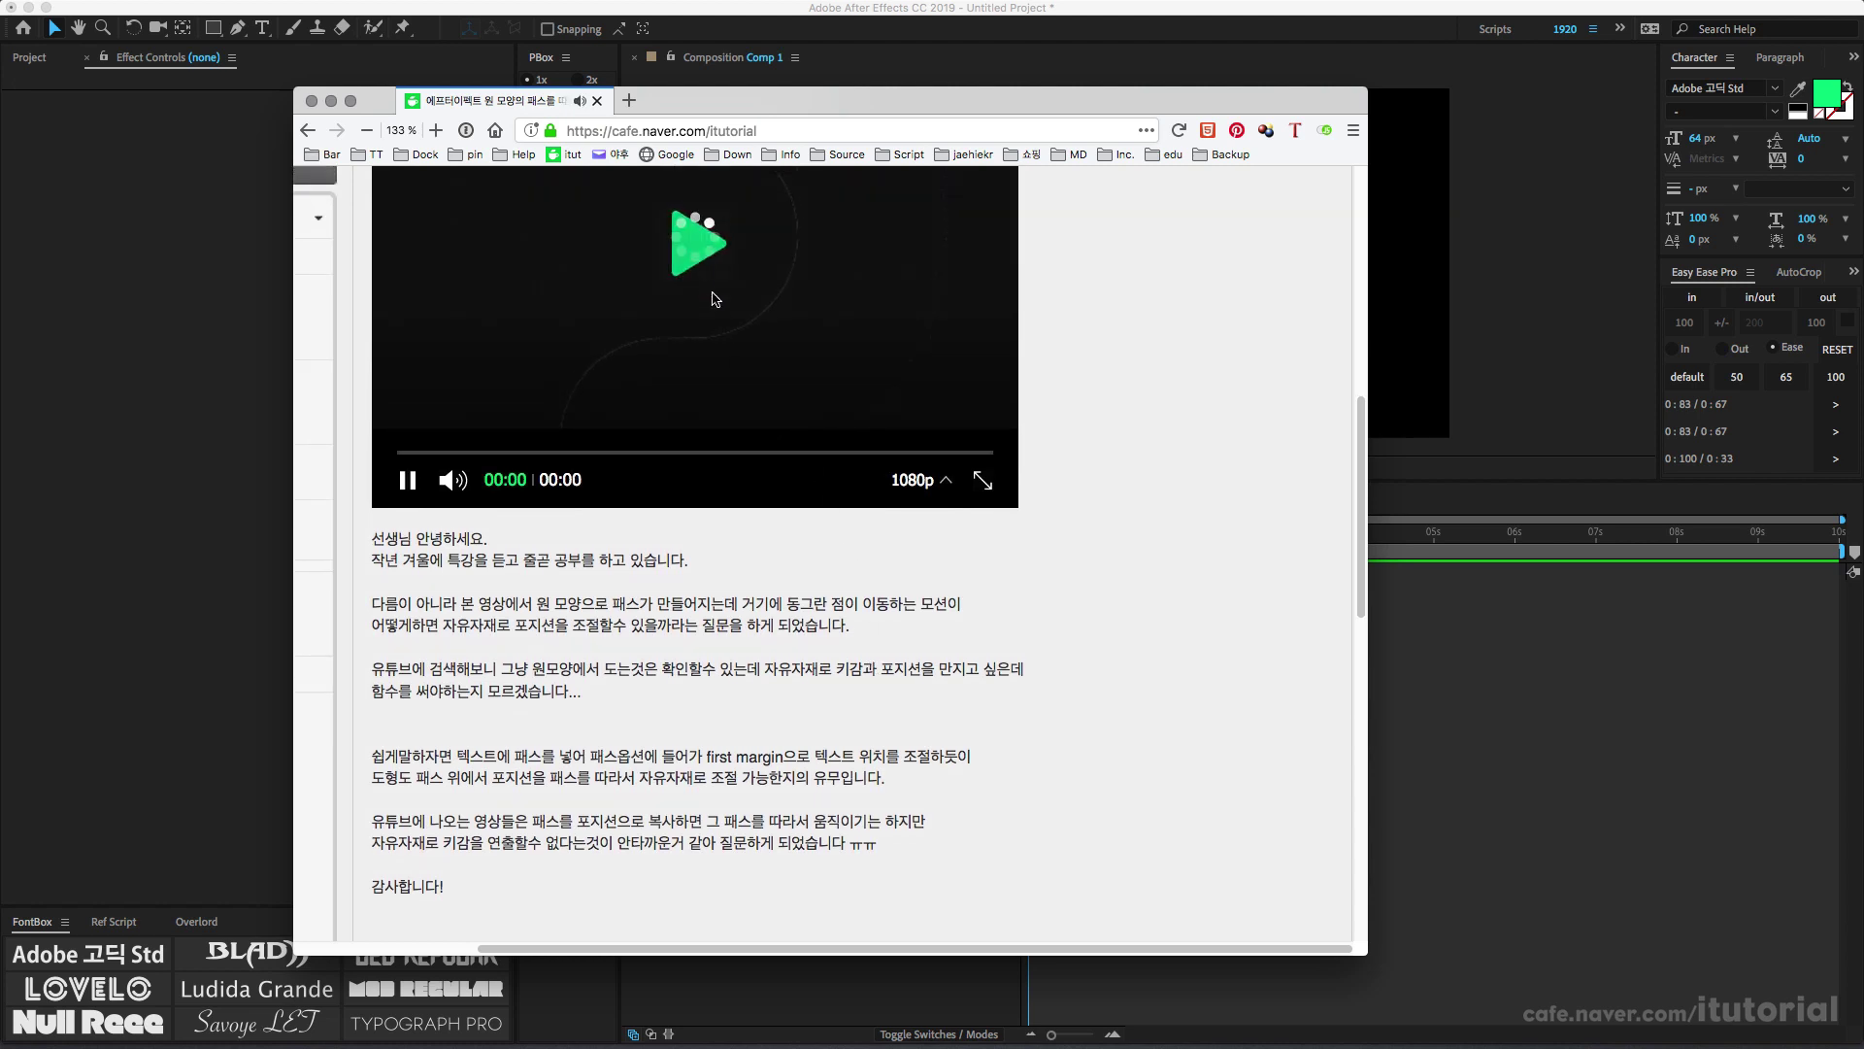
scroll(656, 345, up, 1)
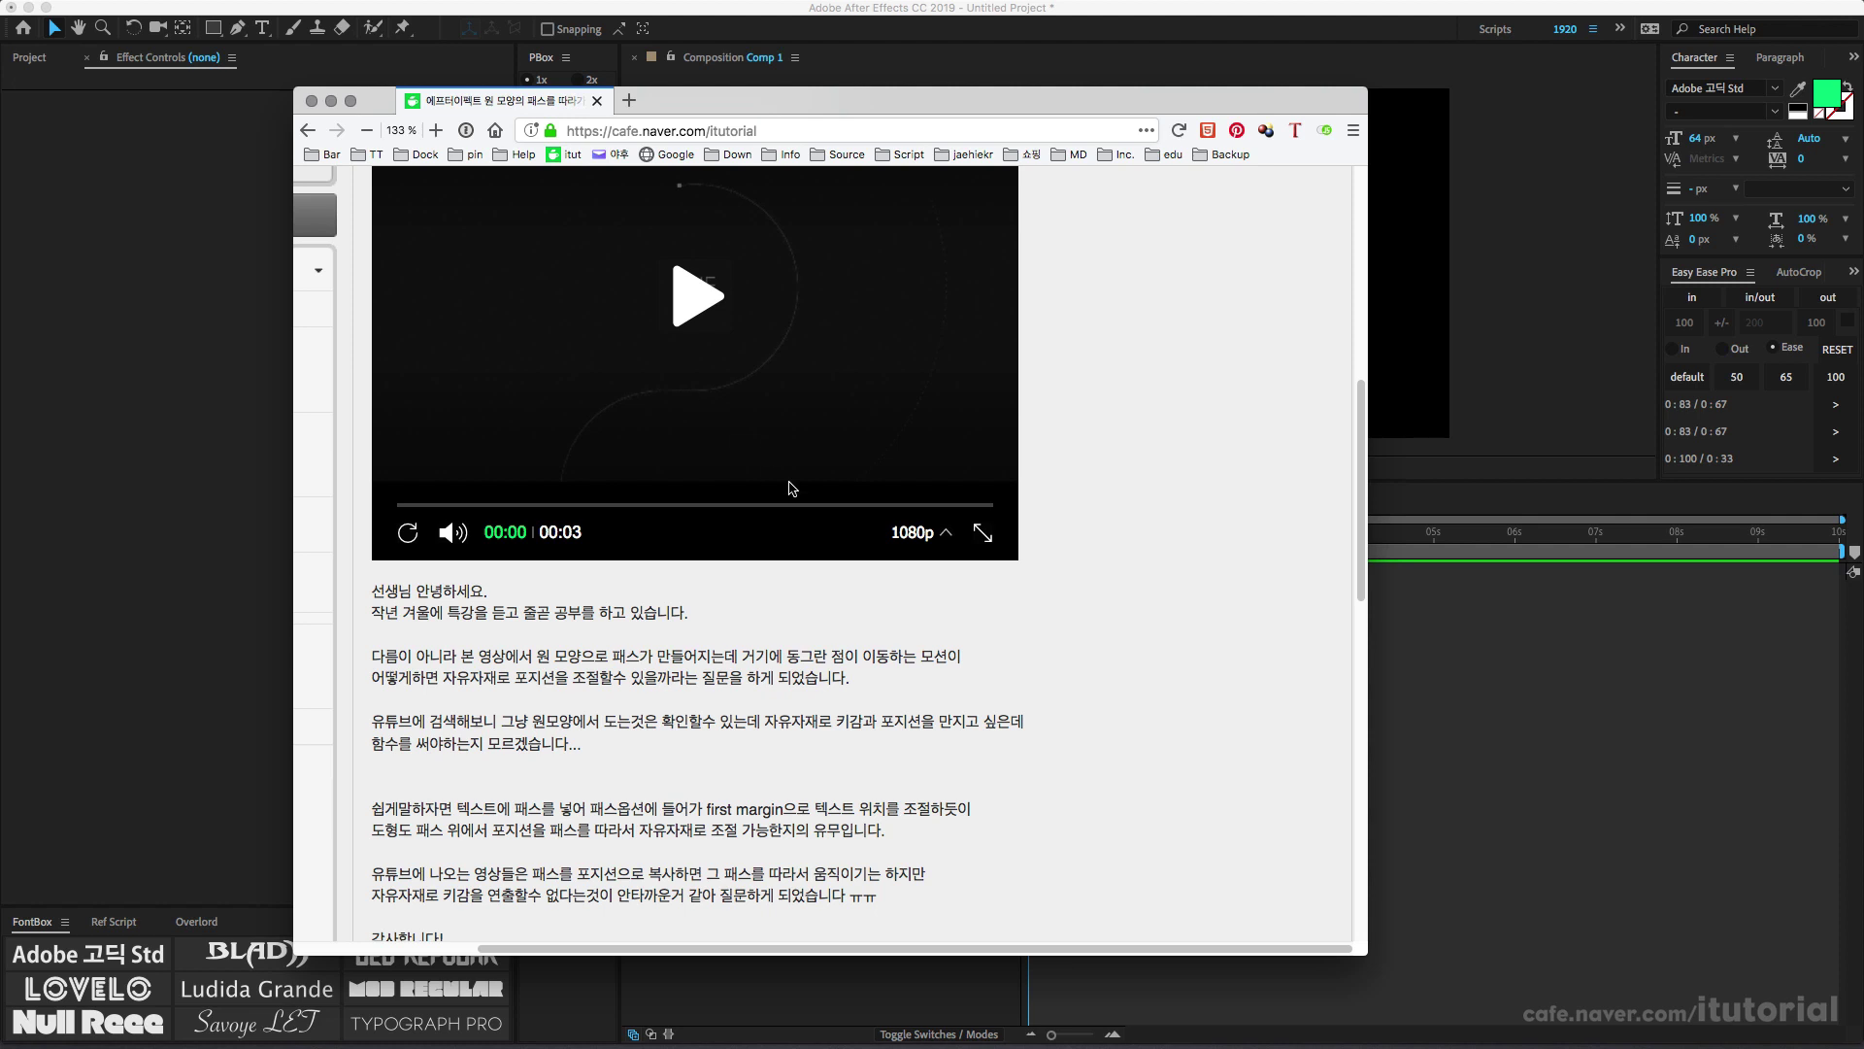
Switch to After Effects and add a composition-sized solid layer to Comp 1
click(1433, 670)
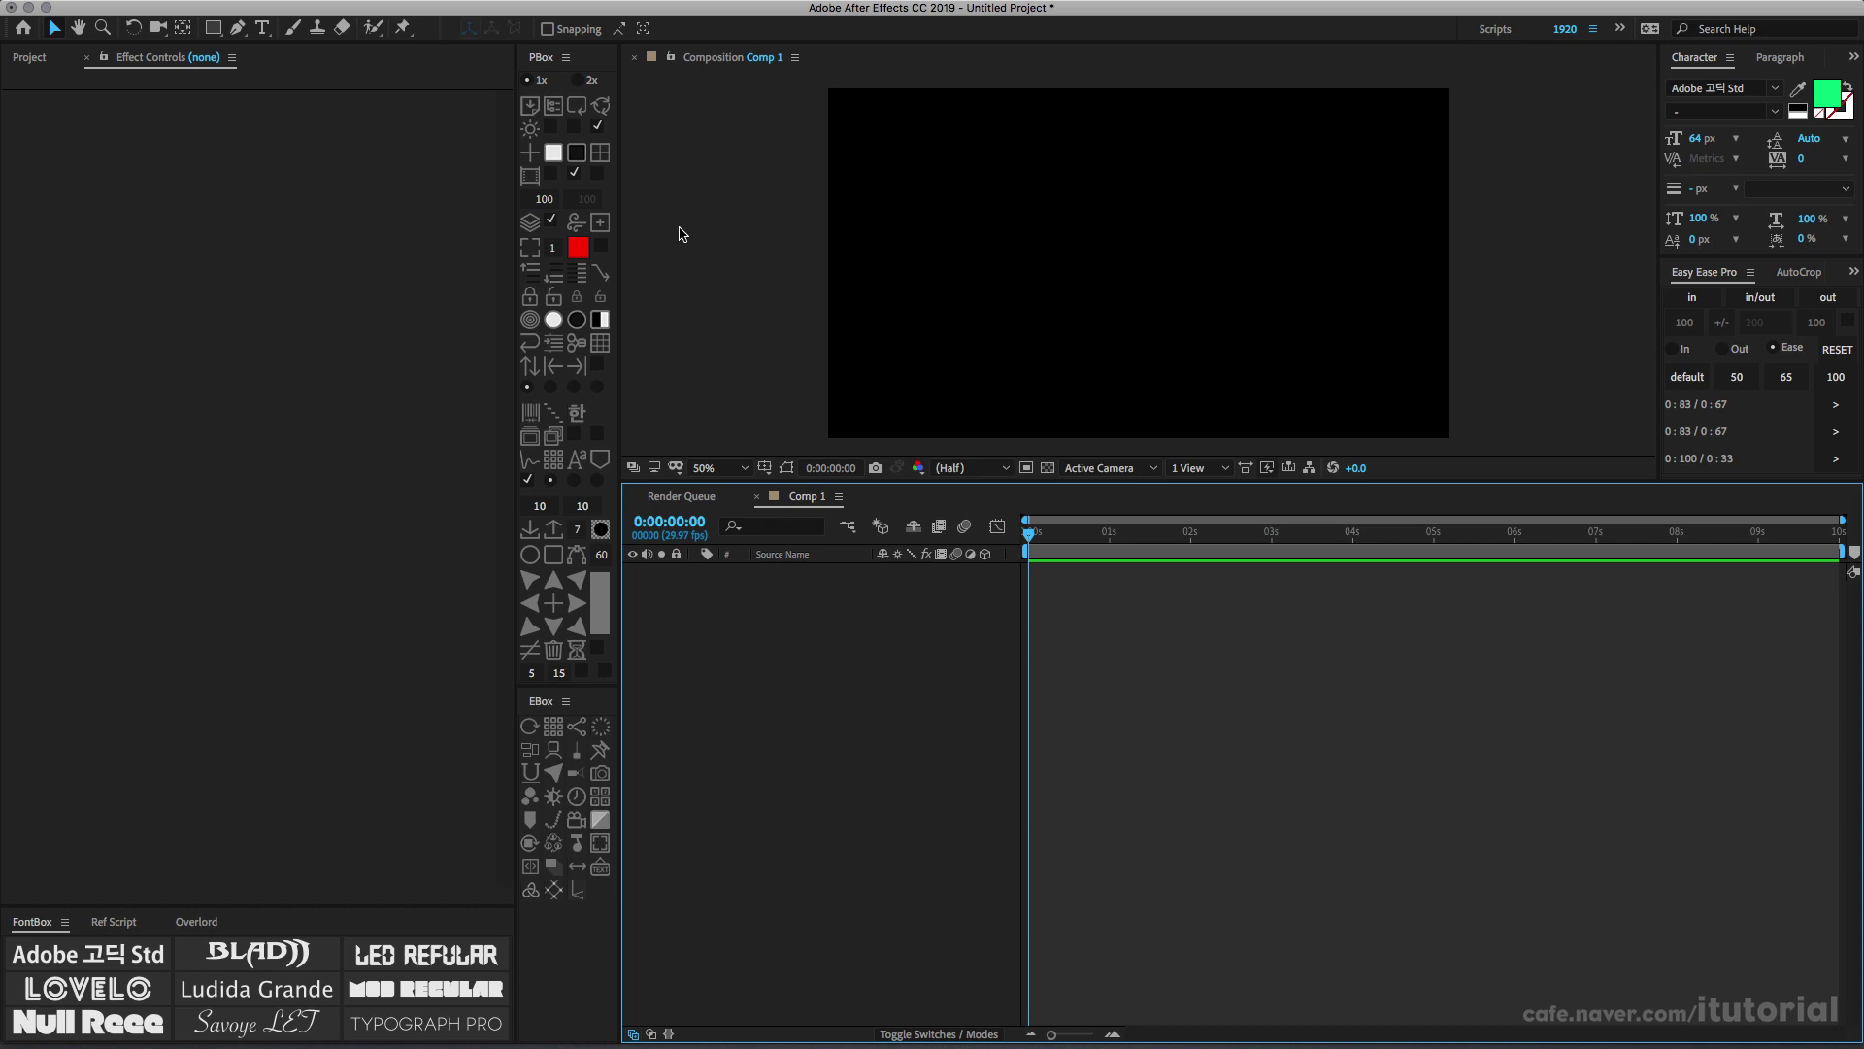
click(552, 173)
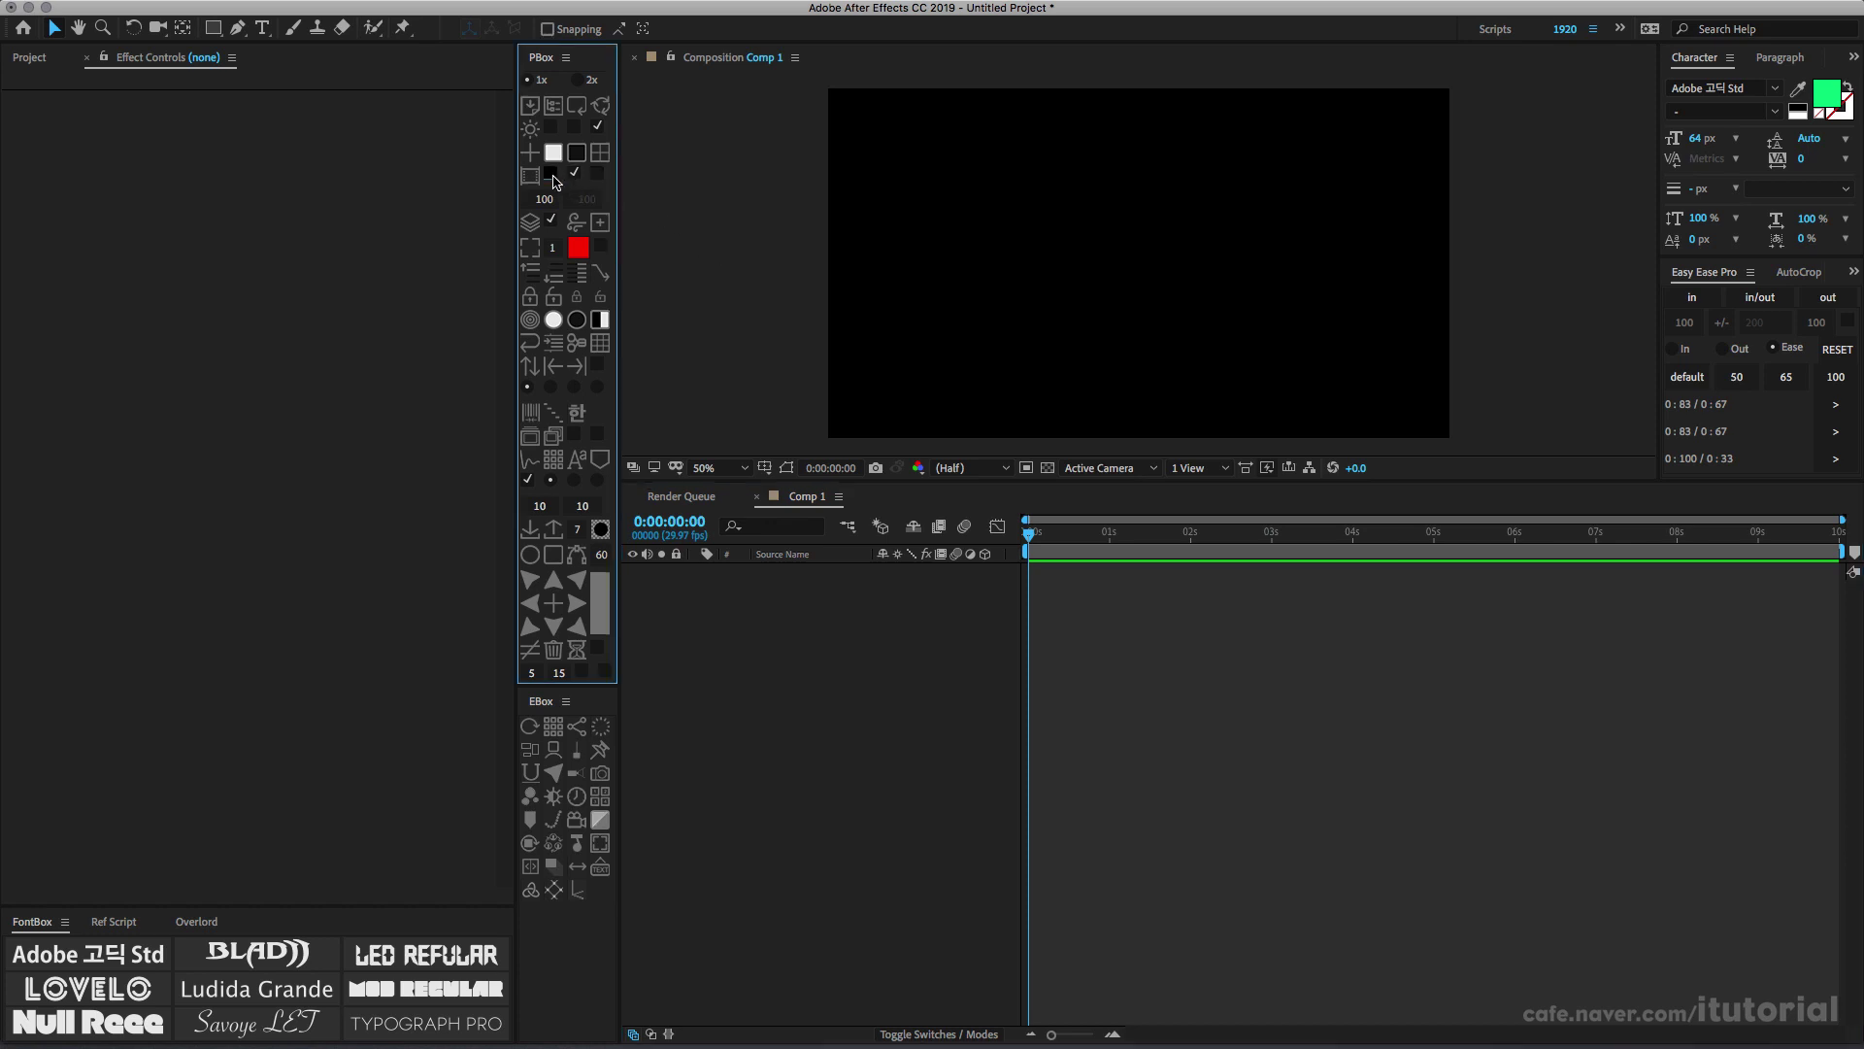
click(600, 154)
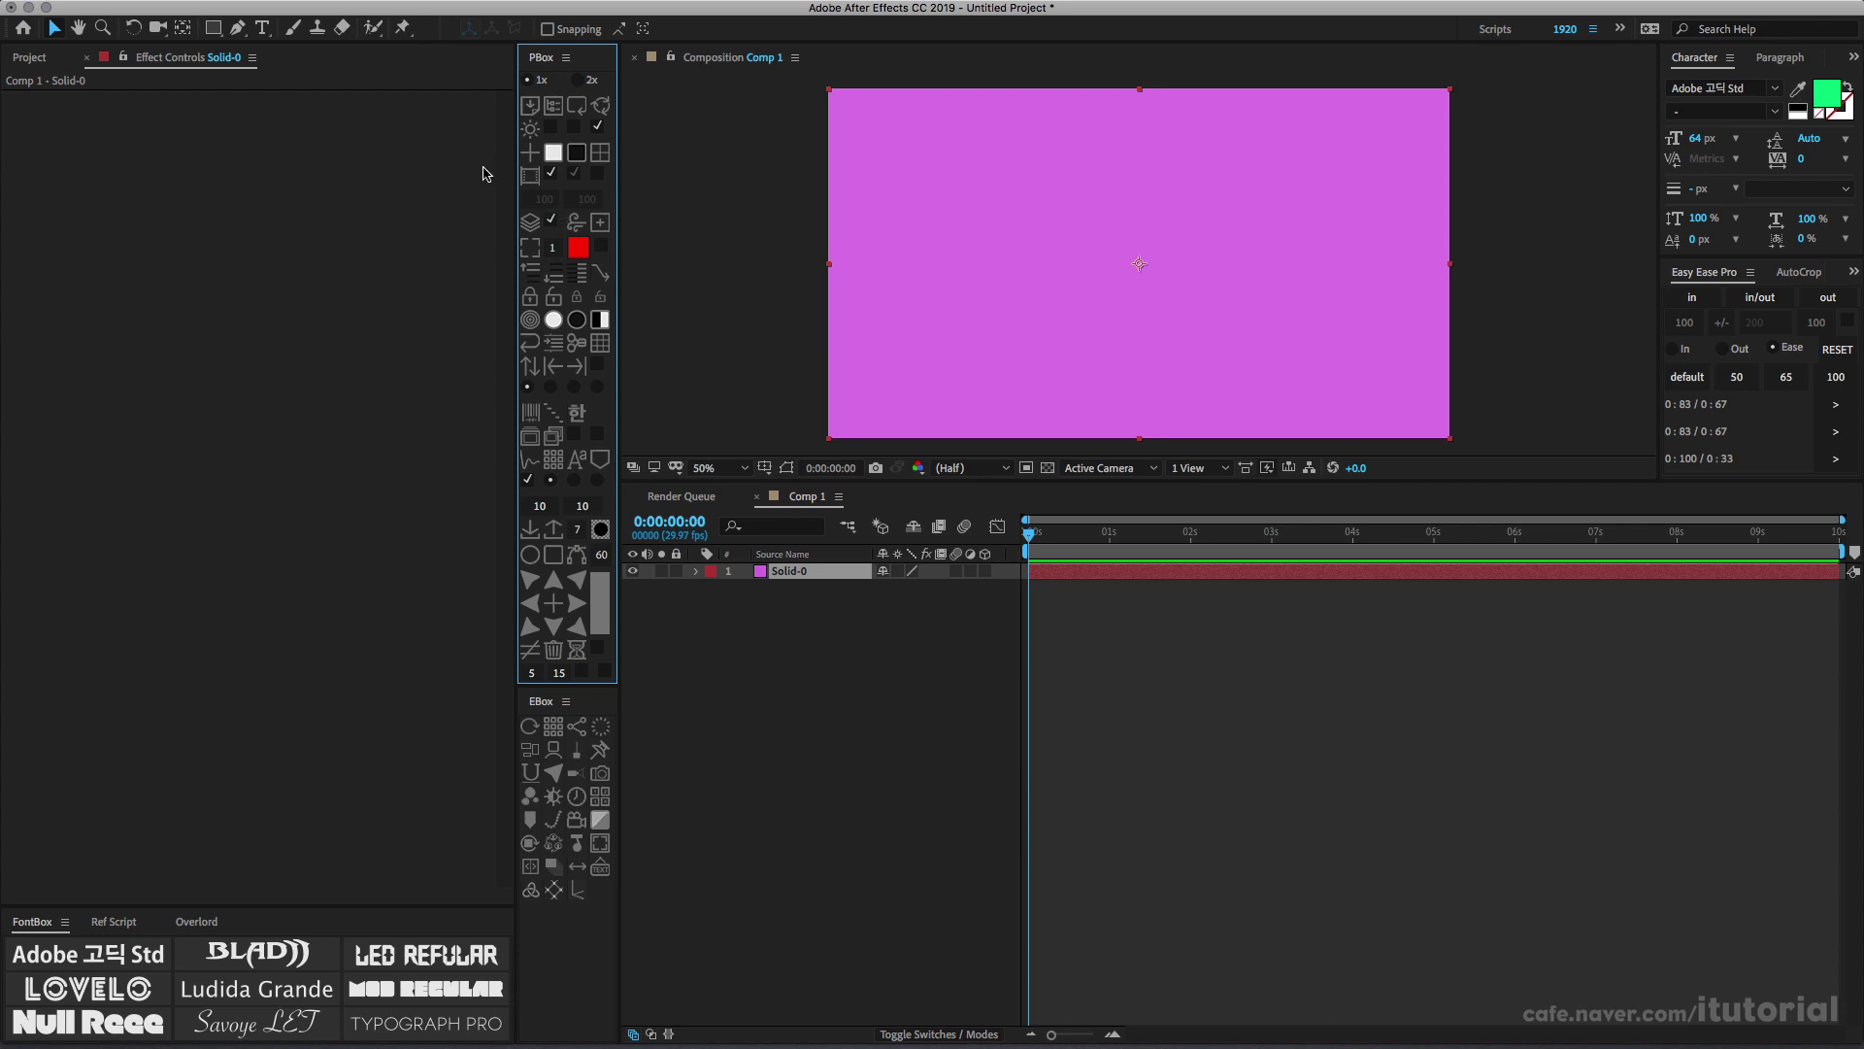
Draw an open, curved three-point mask path across the full-size solid with the Pen tool
click(238, 28)
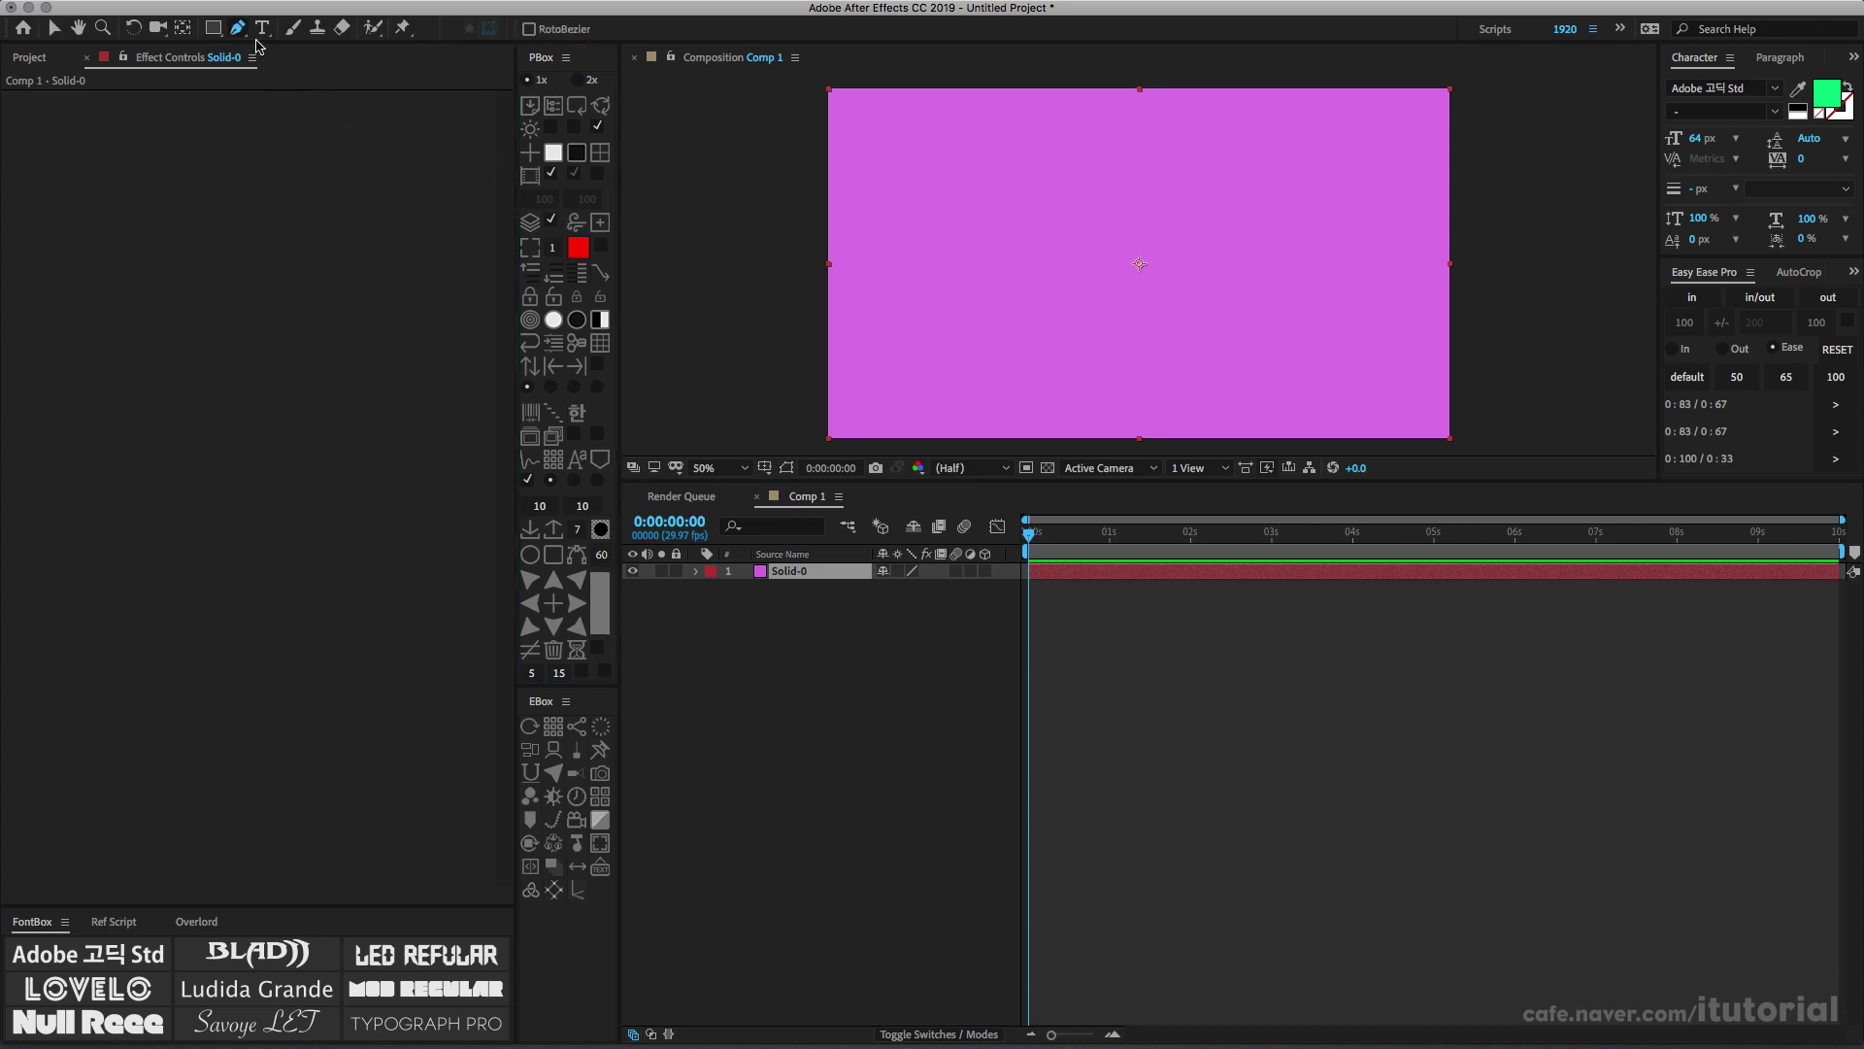
click(915, 352)
drag(1045, 262, 1116, 287)
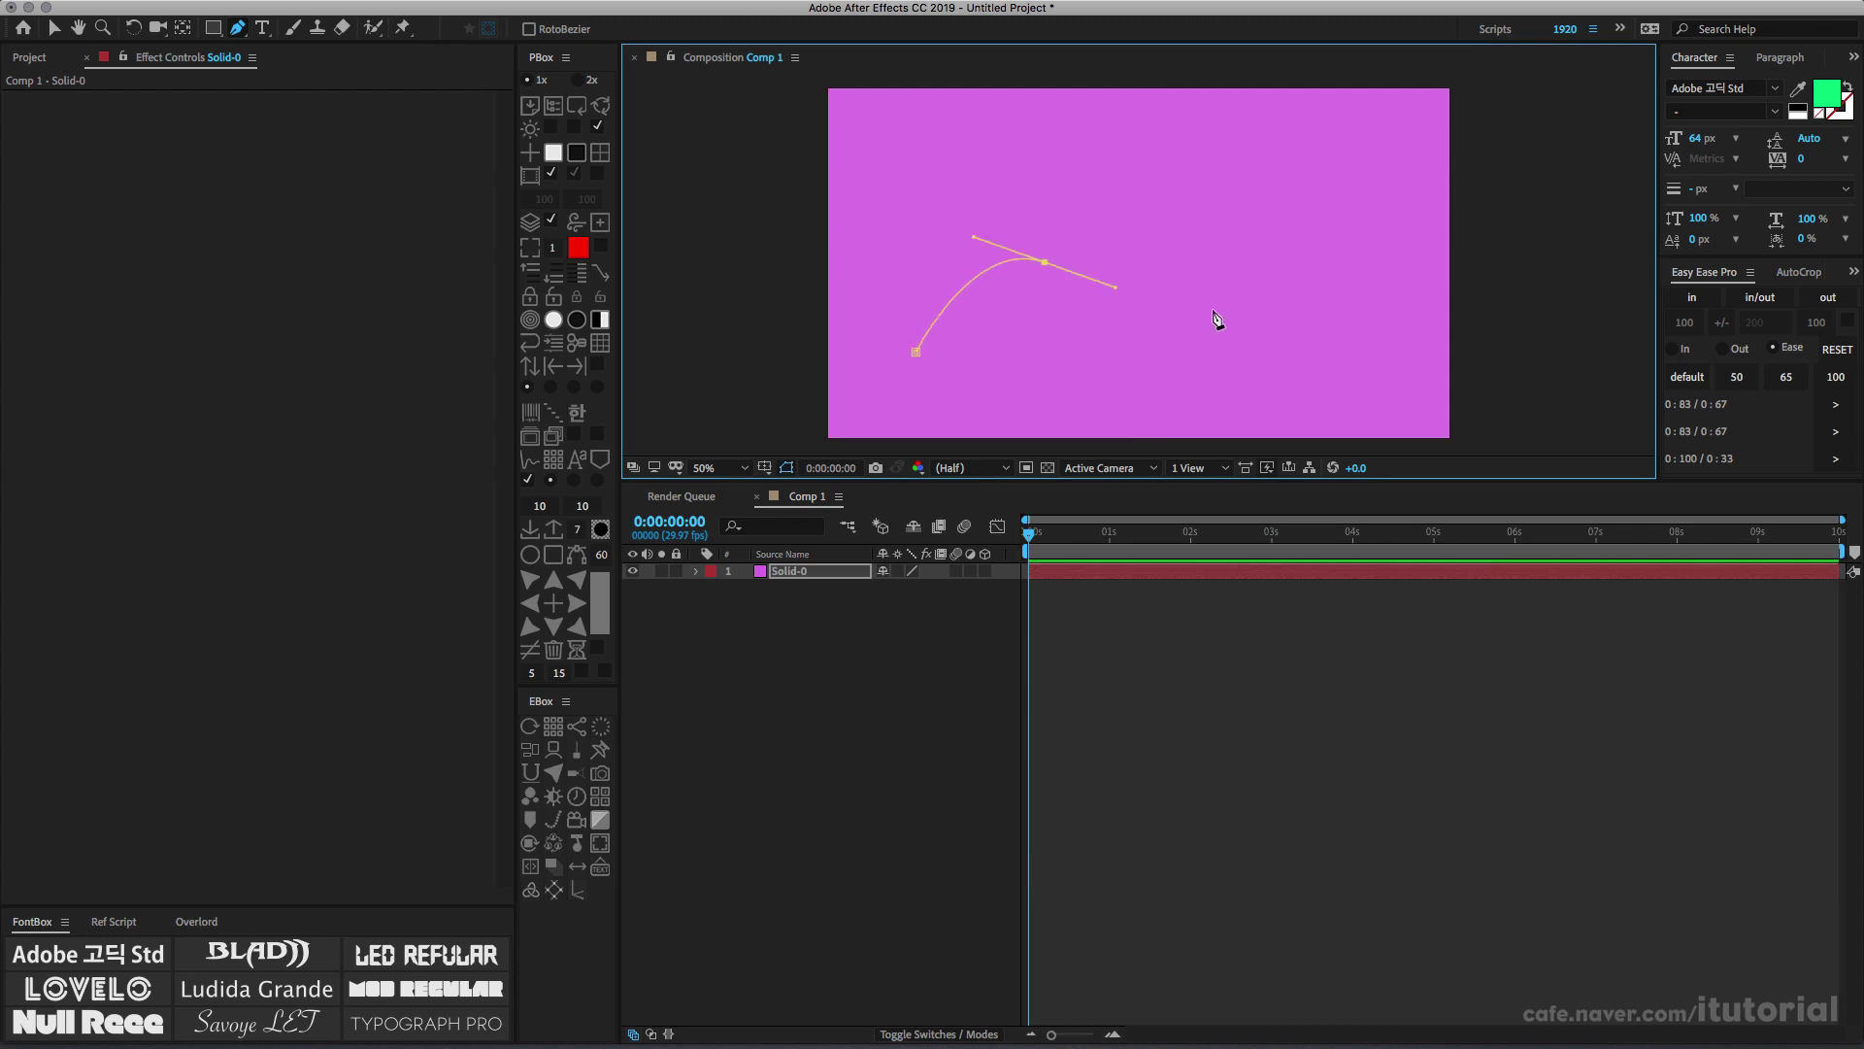
drag(1316, 237, 1355, 189)
Add a small square solid layer at size 100 and return to the Selection tool
click(559, 182)
click(600, 154)
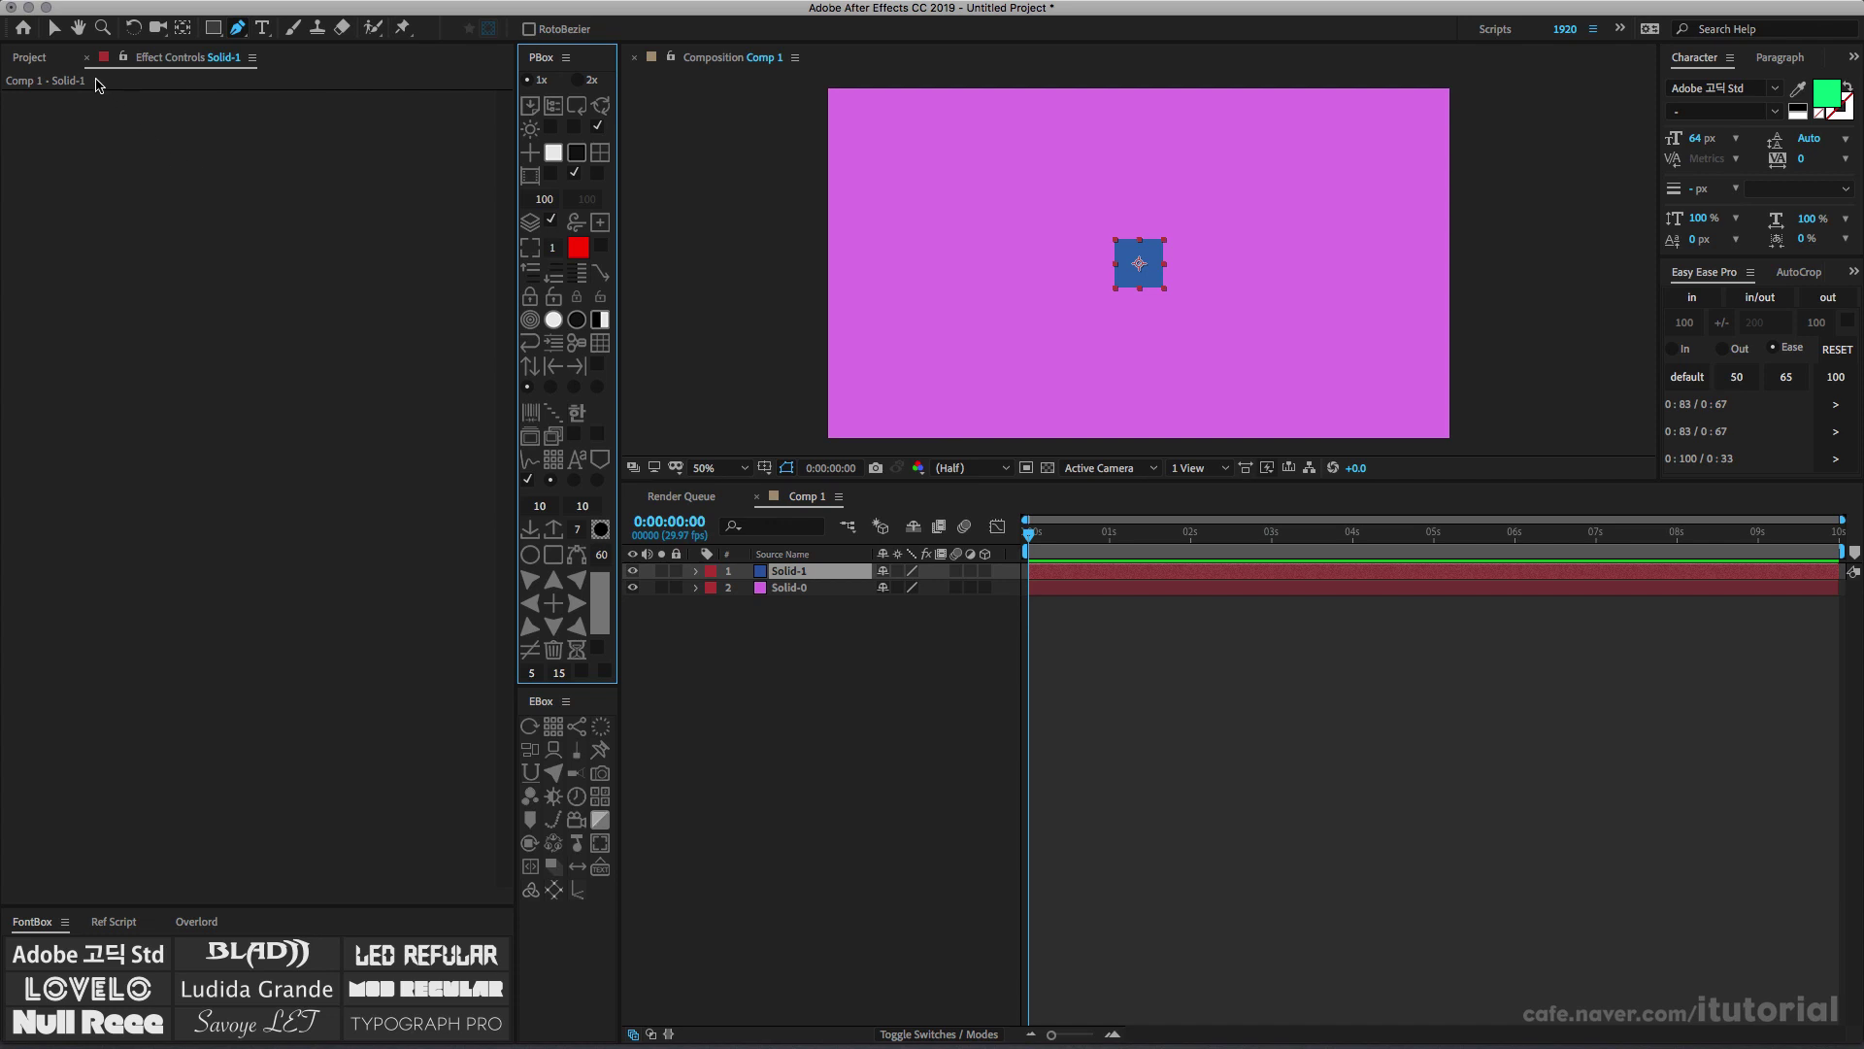
click(53, 28)
Copy the Mask Path of the full-size solid into the small solid's Position property
click(776, 593)
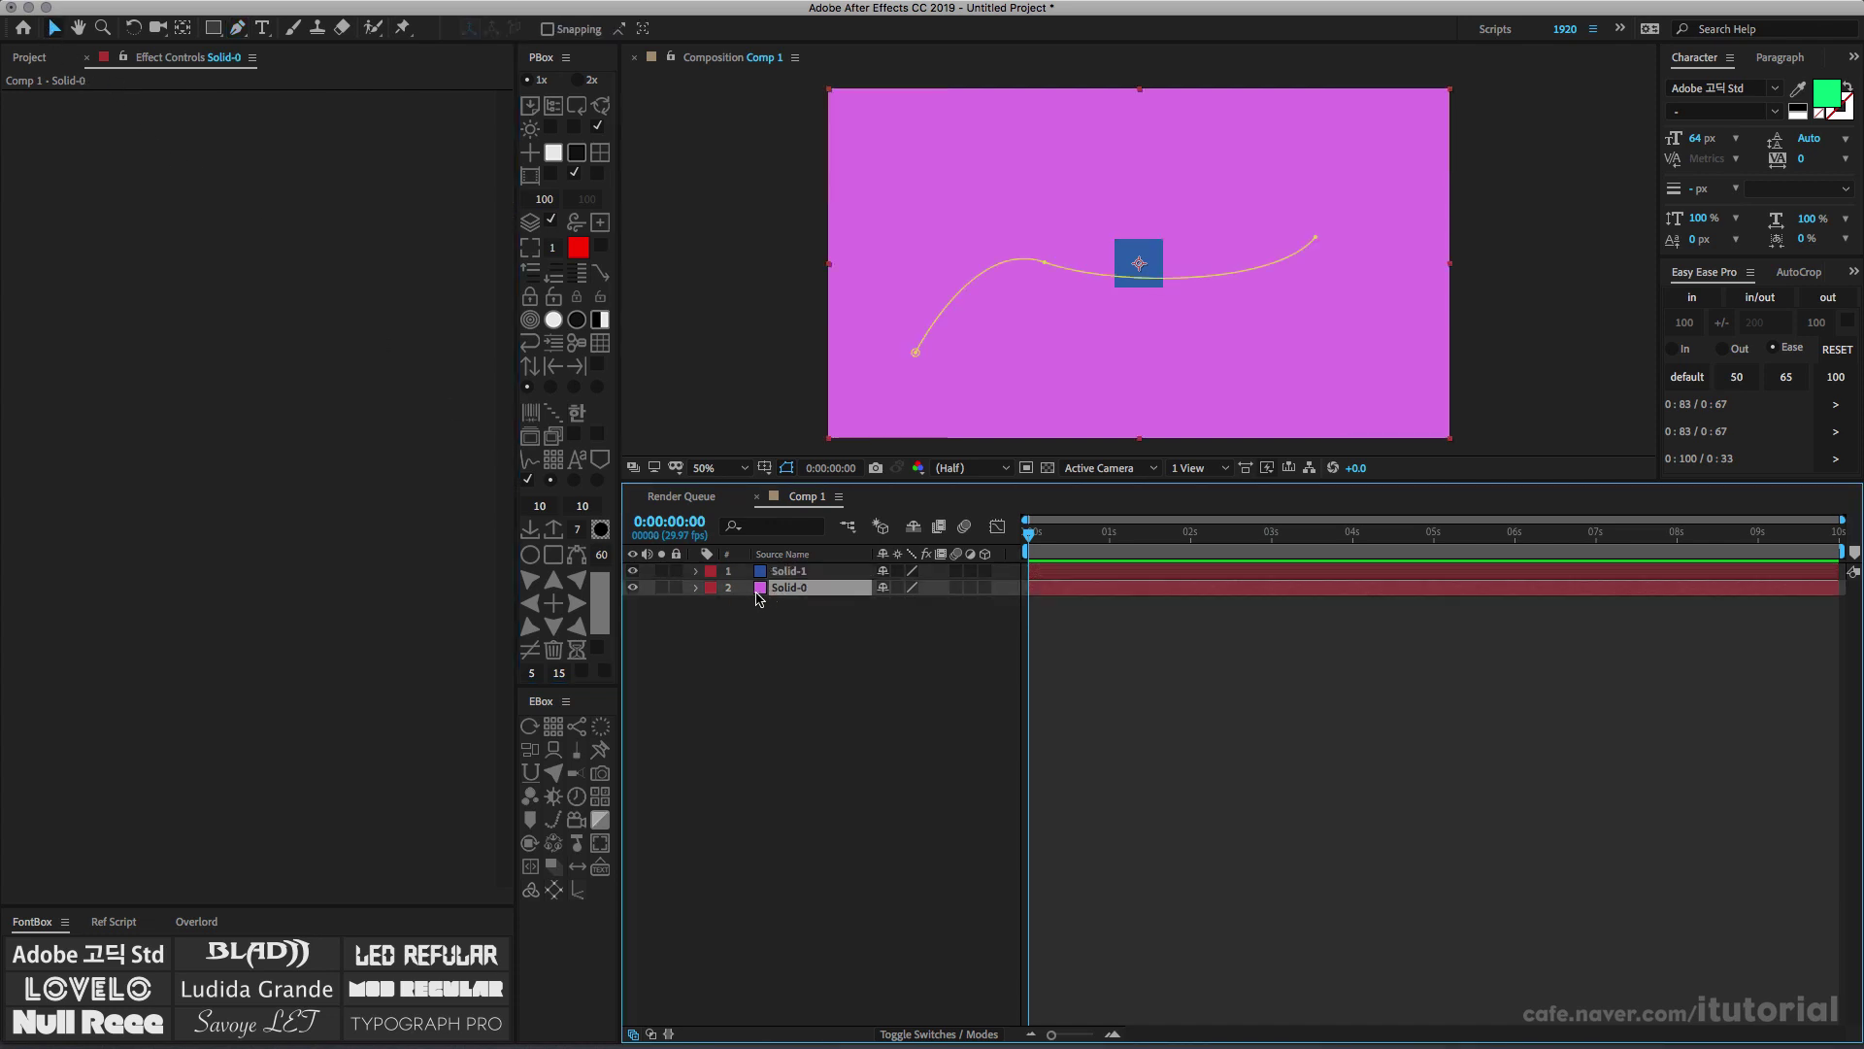
click(696, 587)
click(713, 606)
click(731, 622)
click(799, 639)
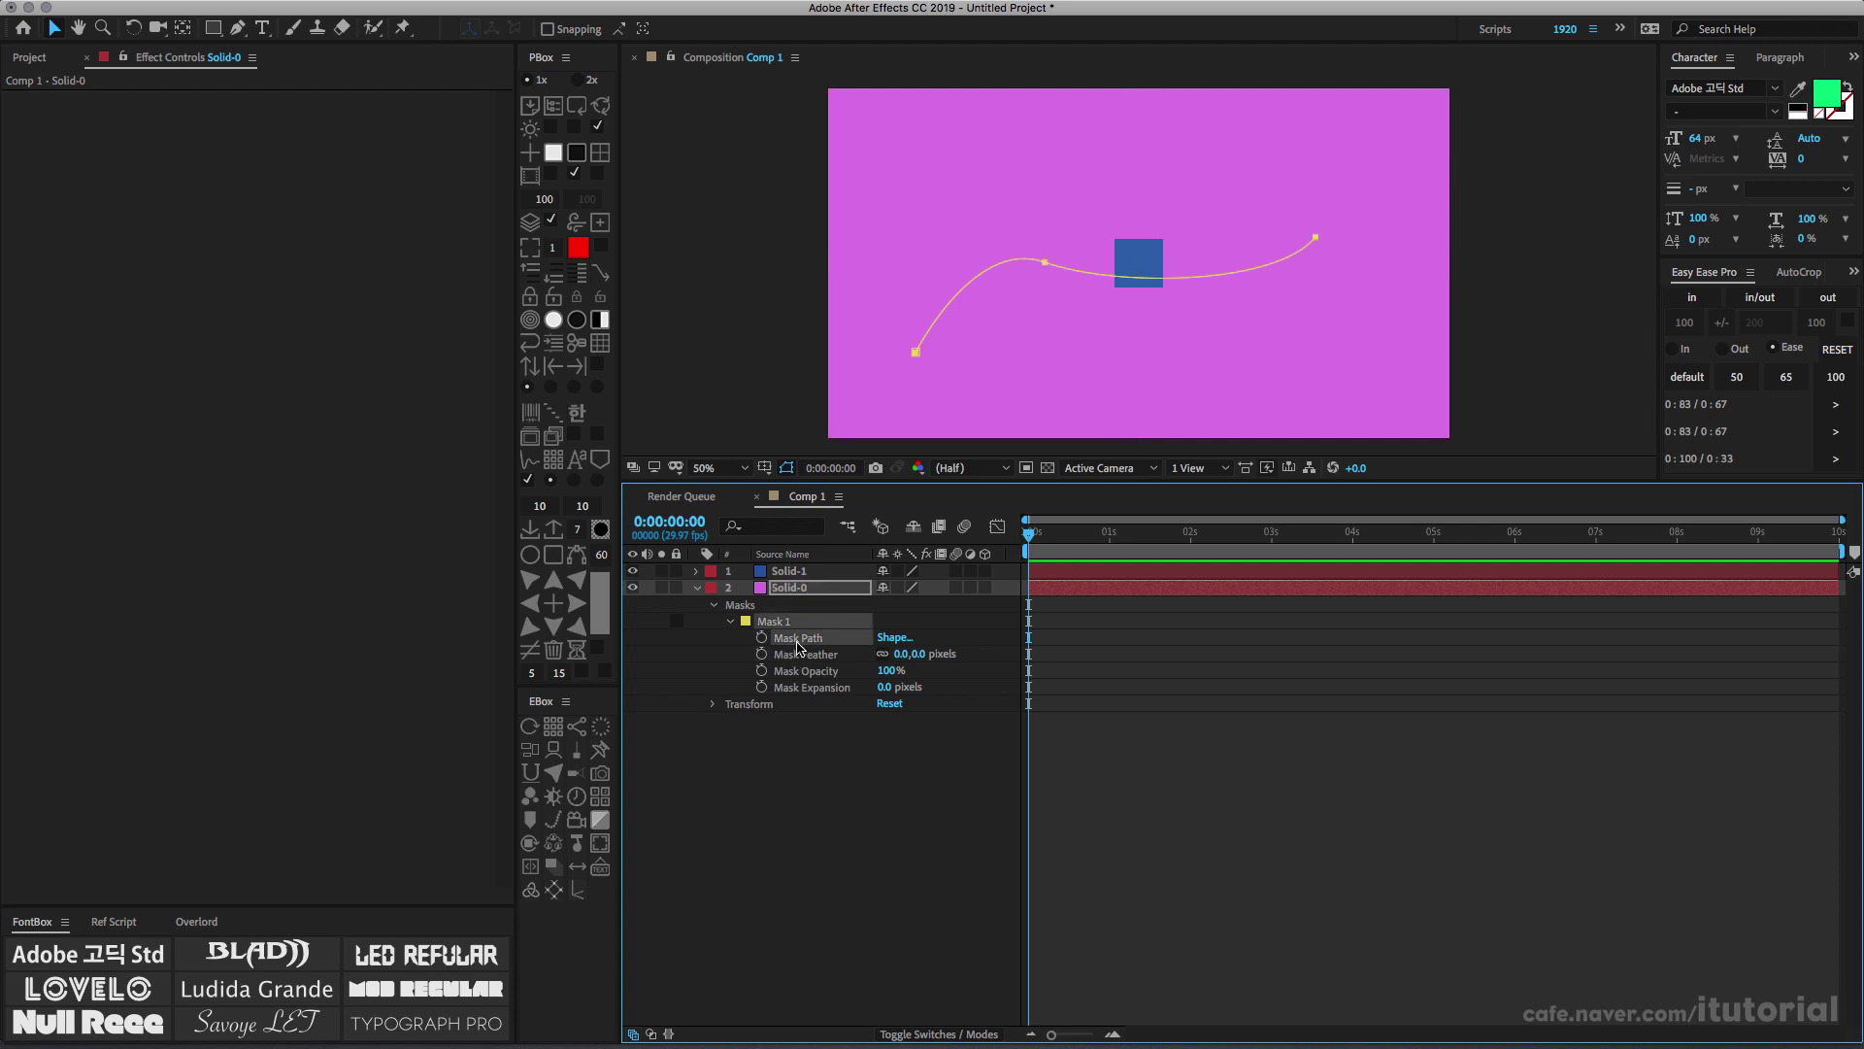
click(790, 572)
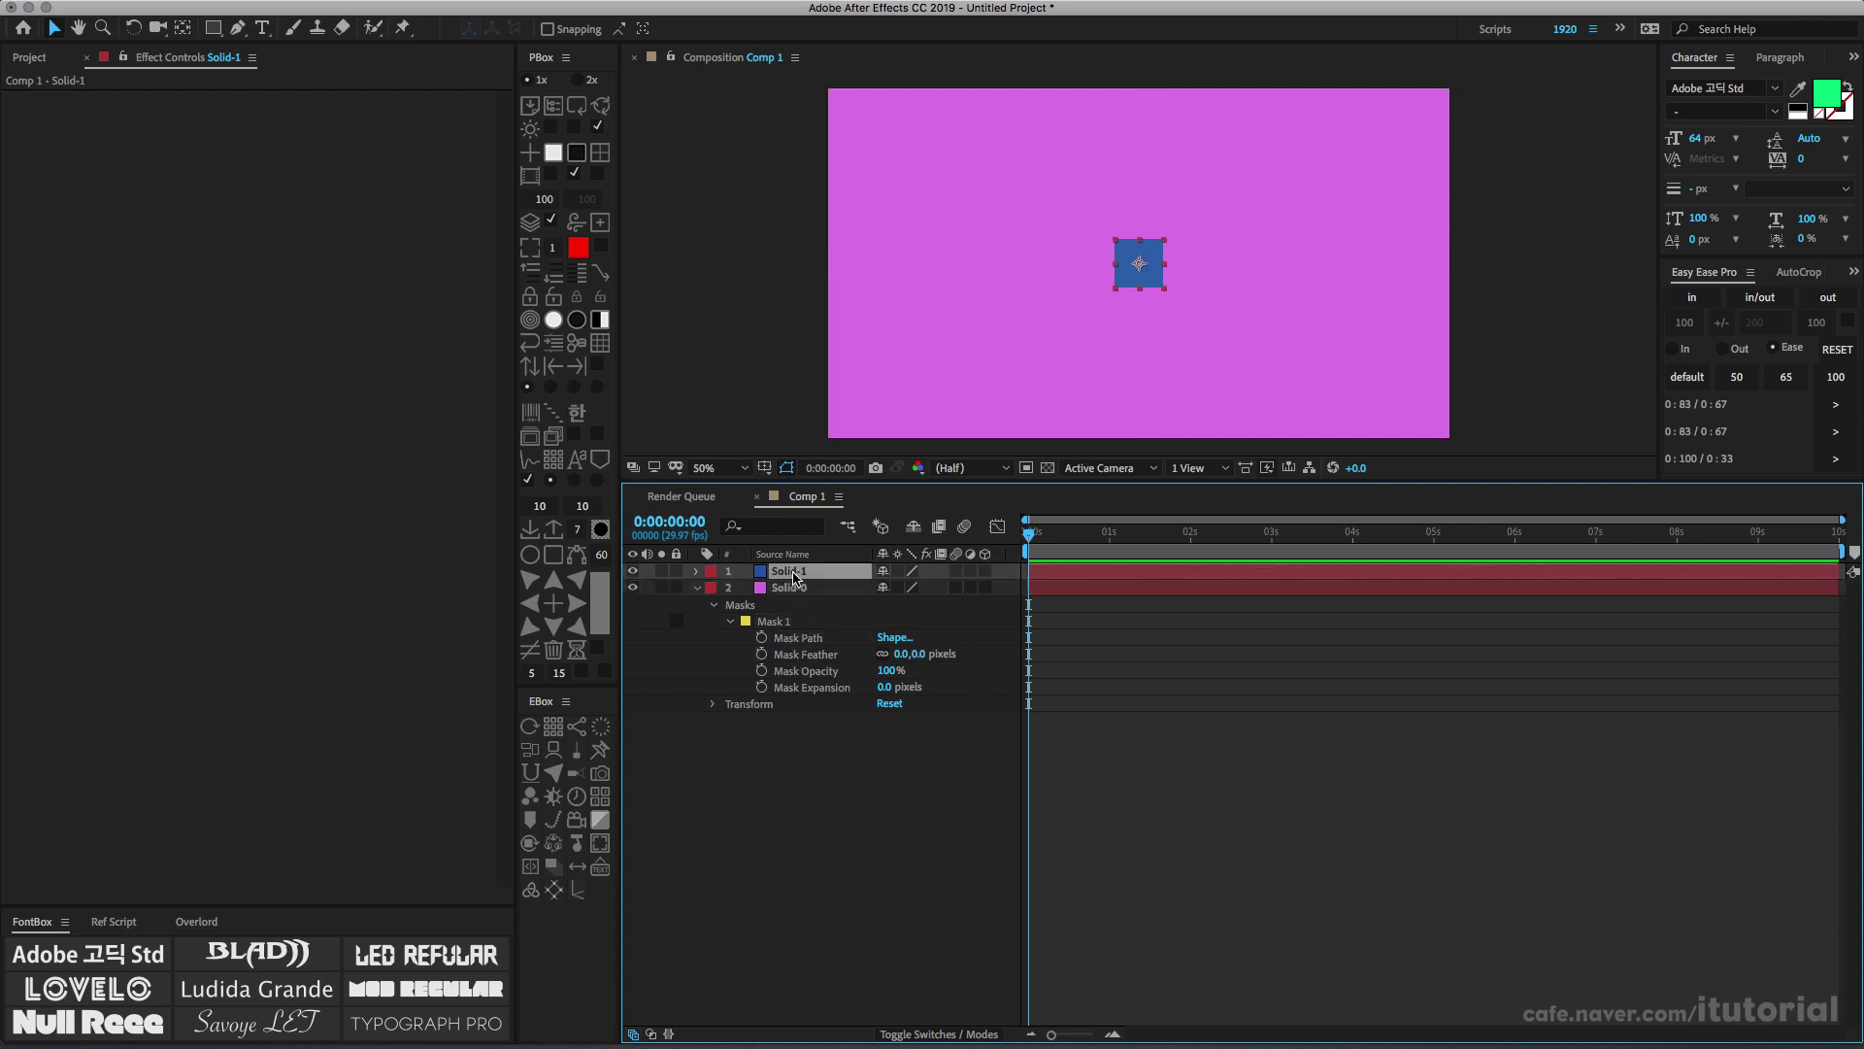
key(p)
click(791, 589)
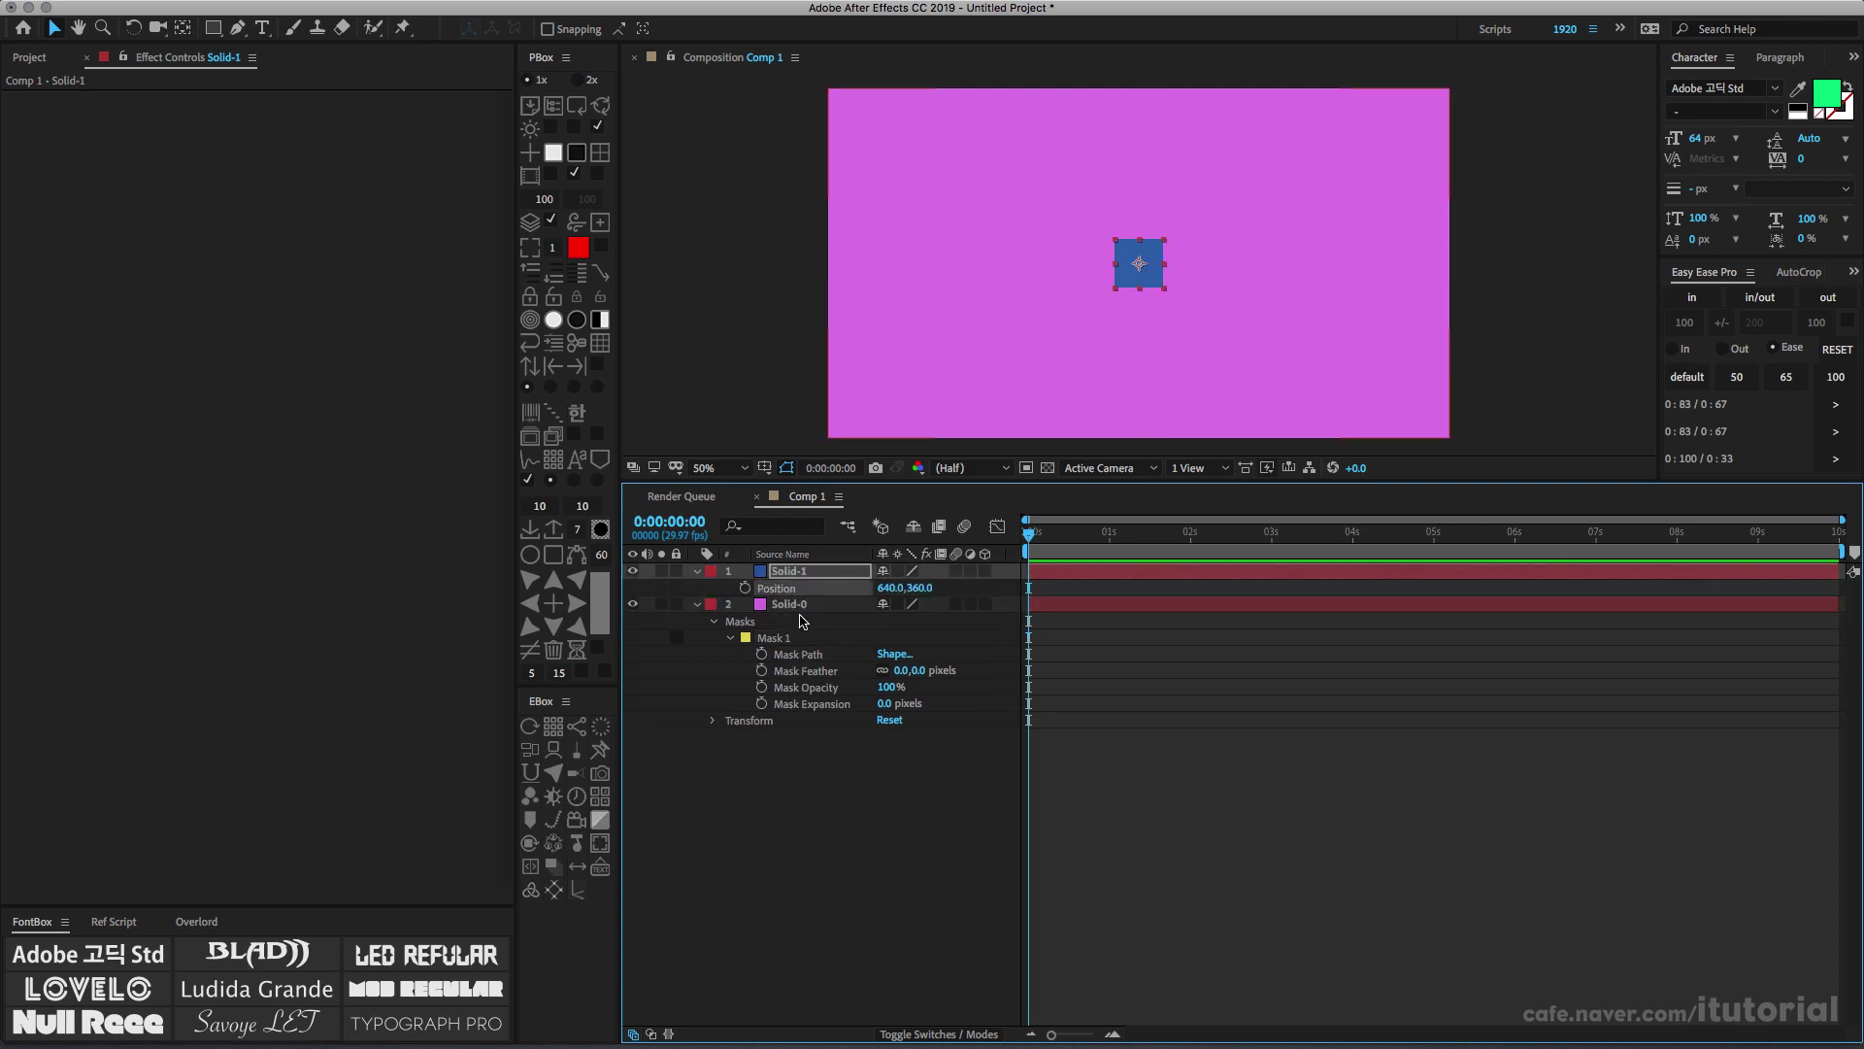
key(ctrl+v)
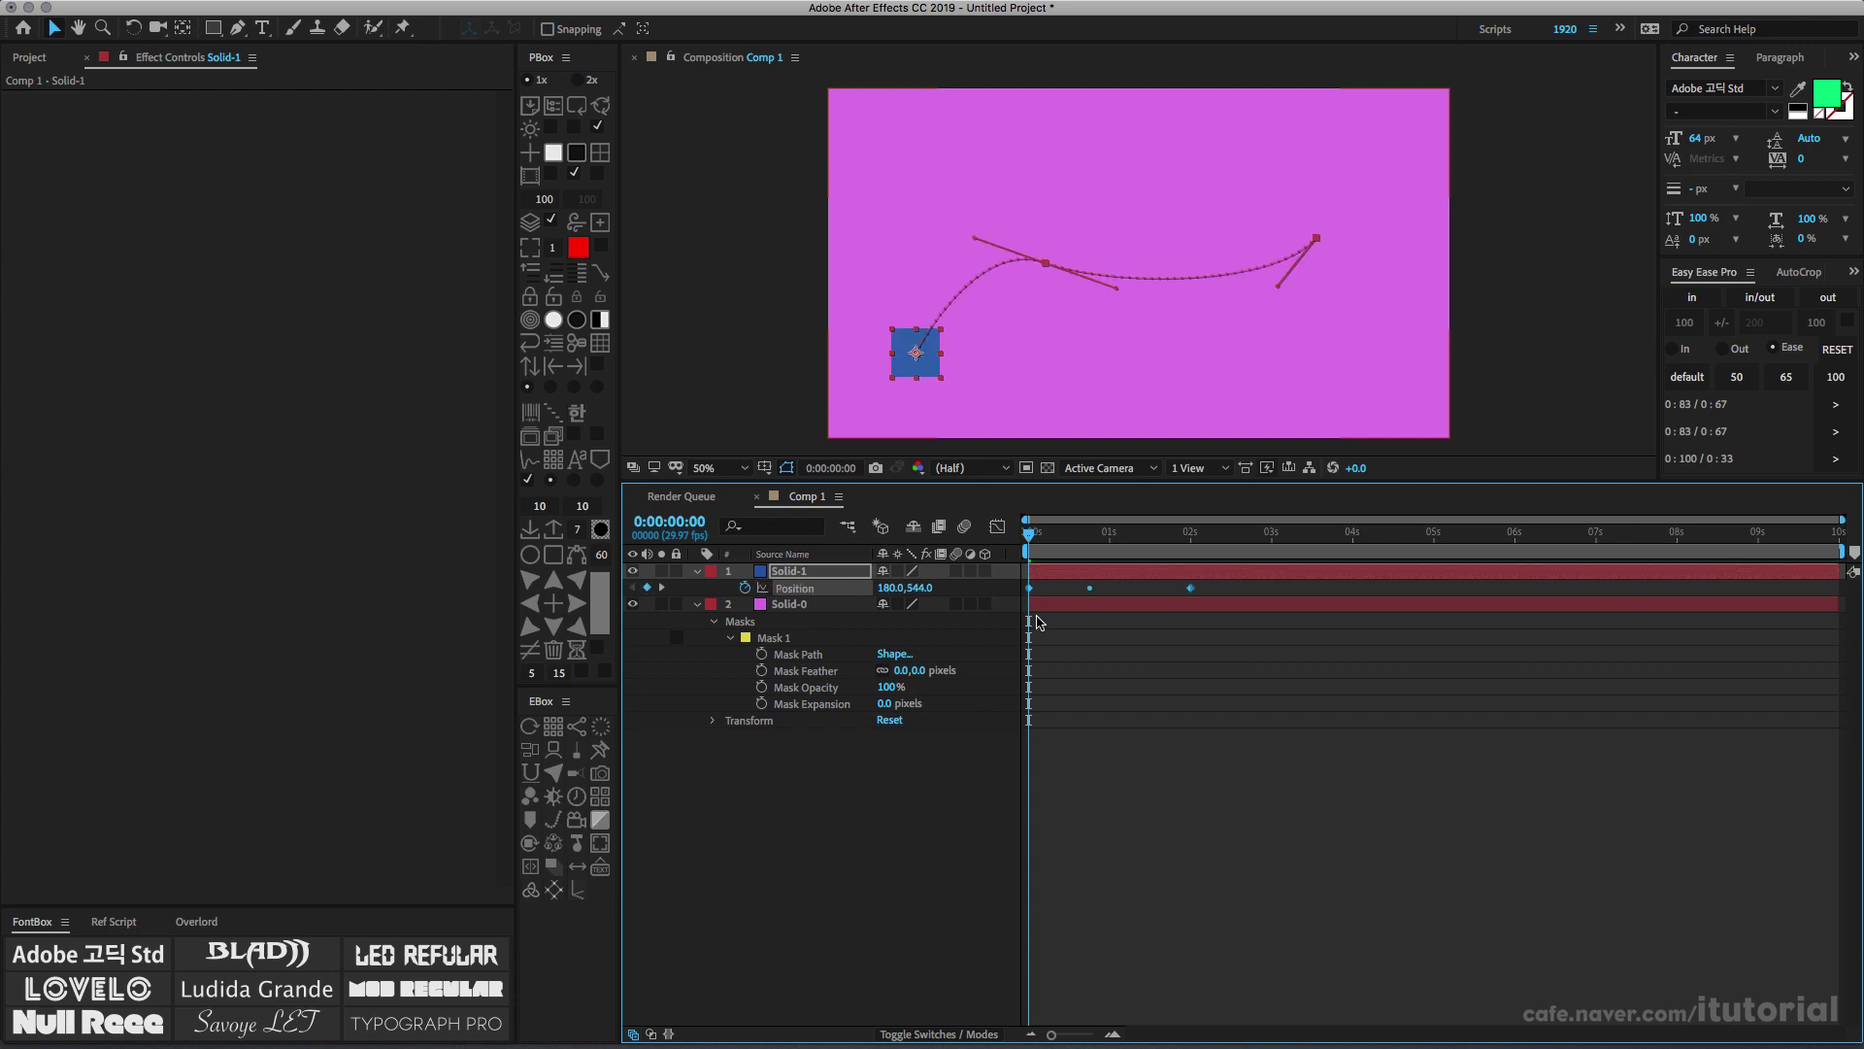
Preview the small solid's motion along the pasted path and delete its layer
click(1046, 536)
mouse_move(1047, 540)
mouse_down()
mouse_move(1155, 536)
mouse_move(1015, 538)
mouse_up()
key(space)
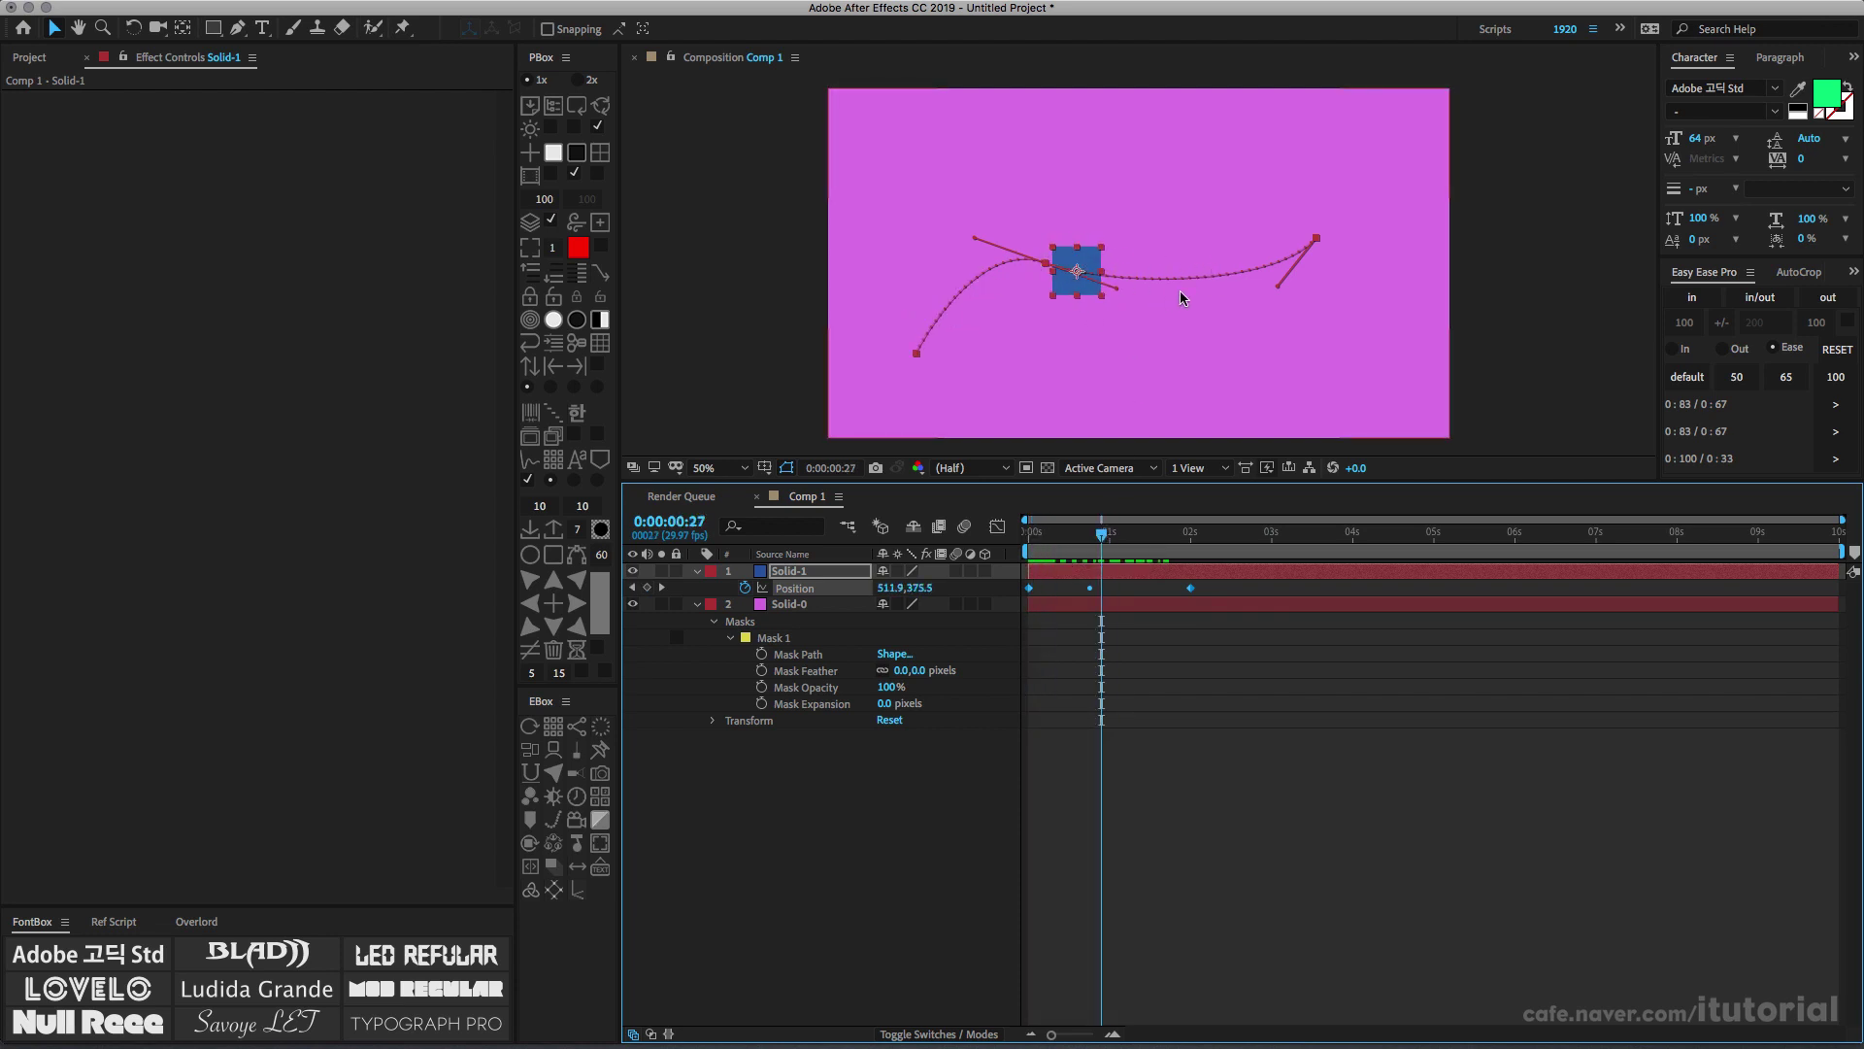
drag(1101, 536, 1085, 545)
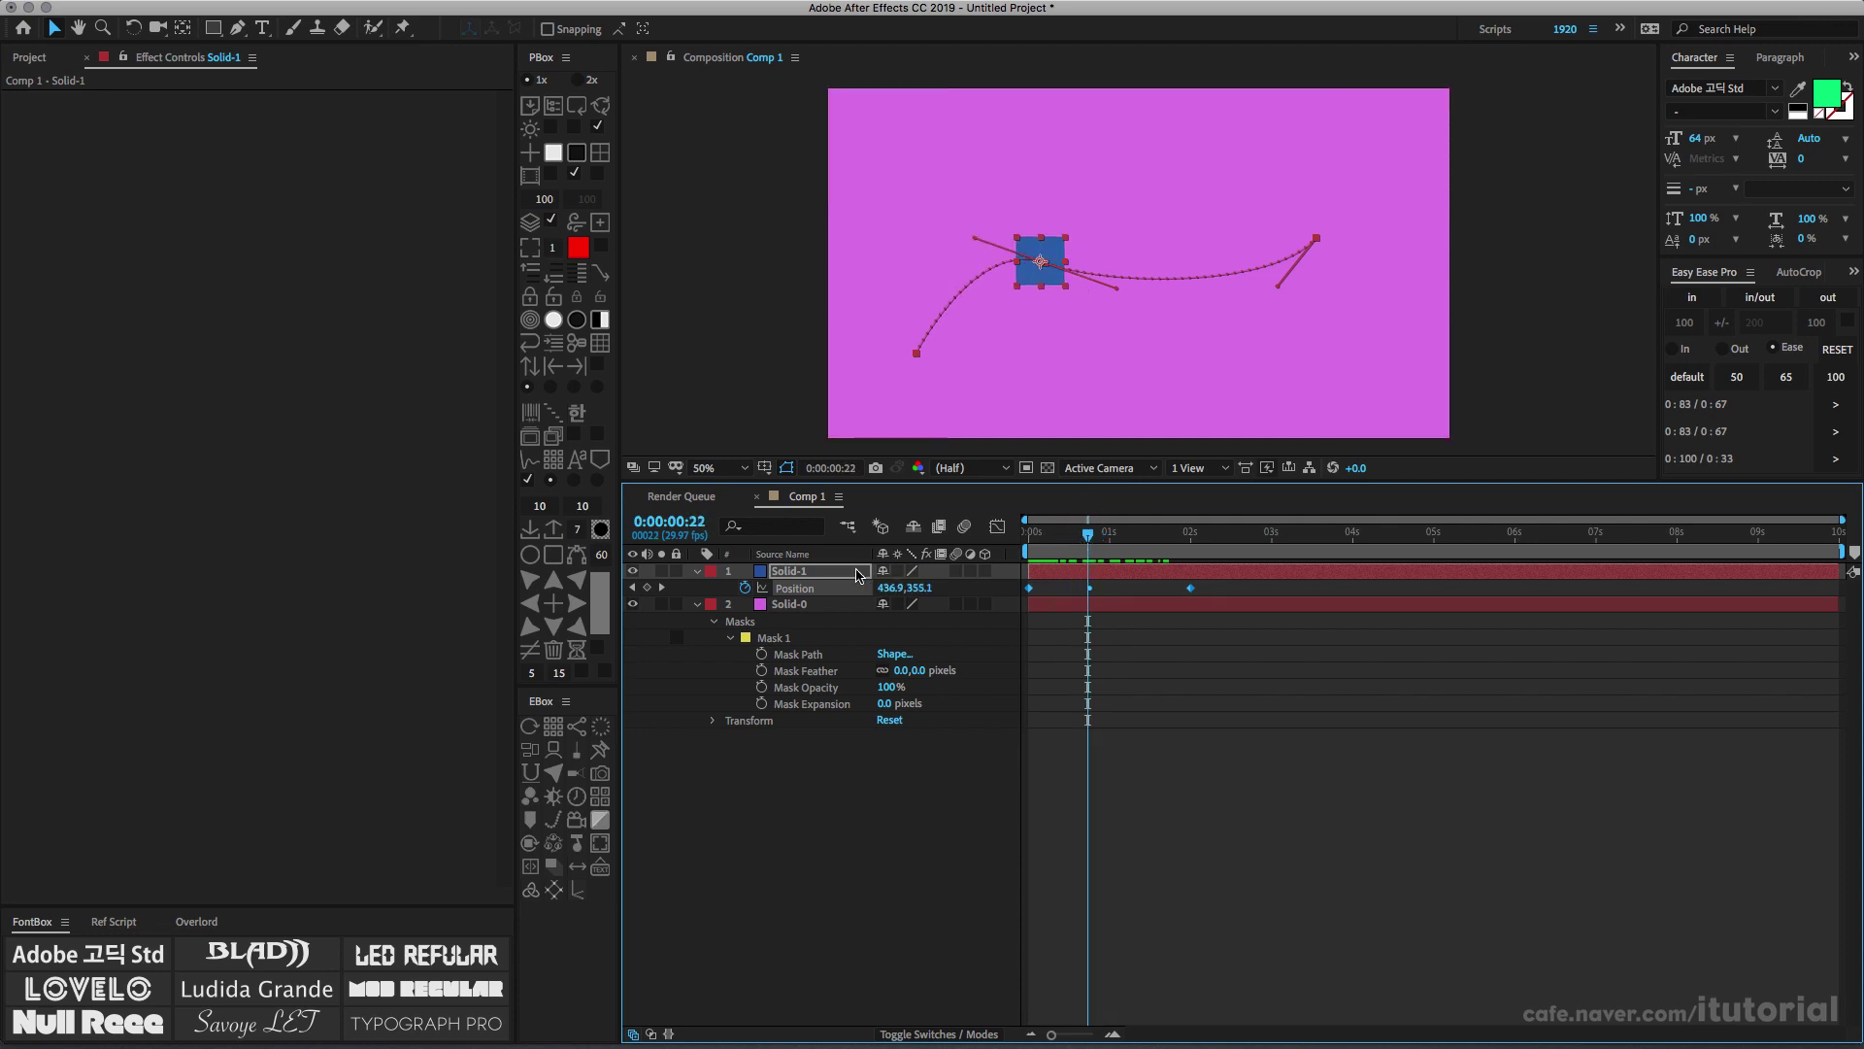
click(823, 574)
key(Delete)
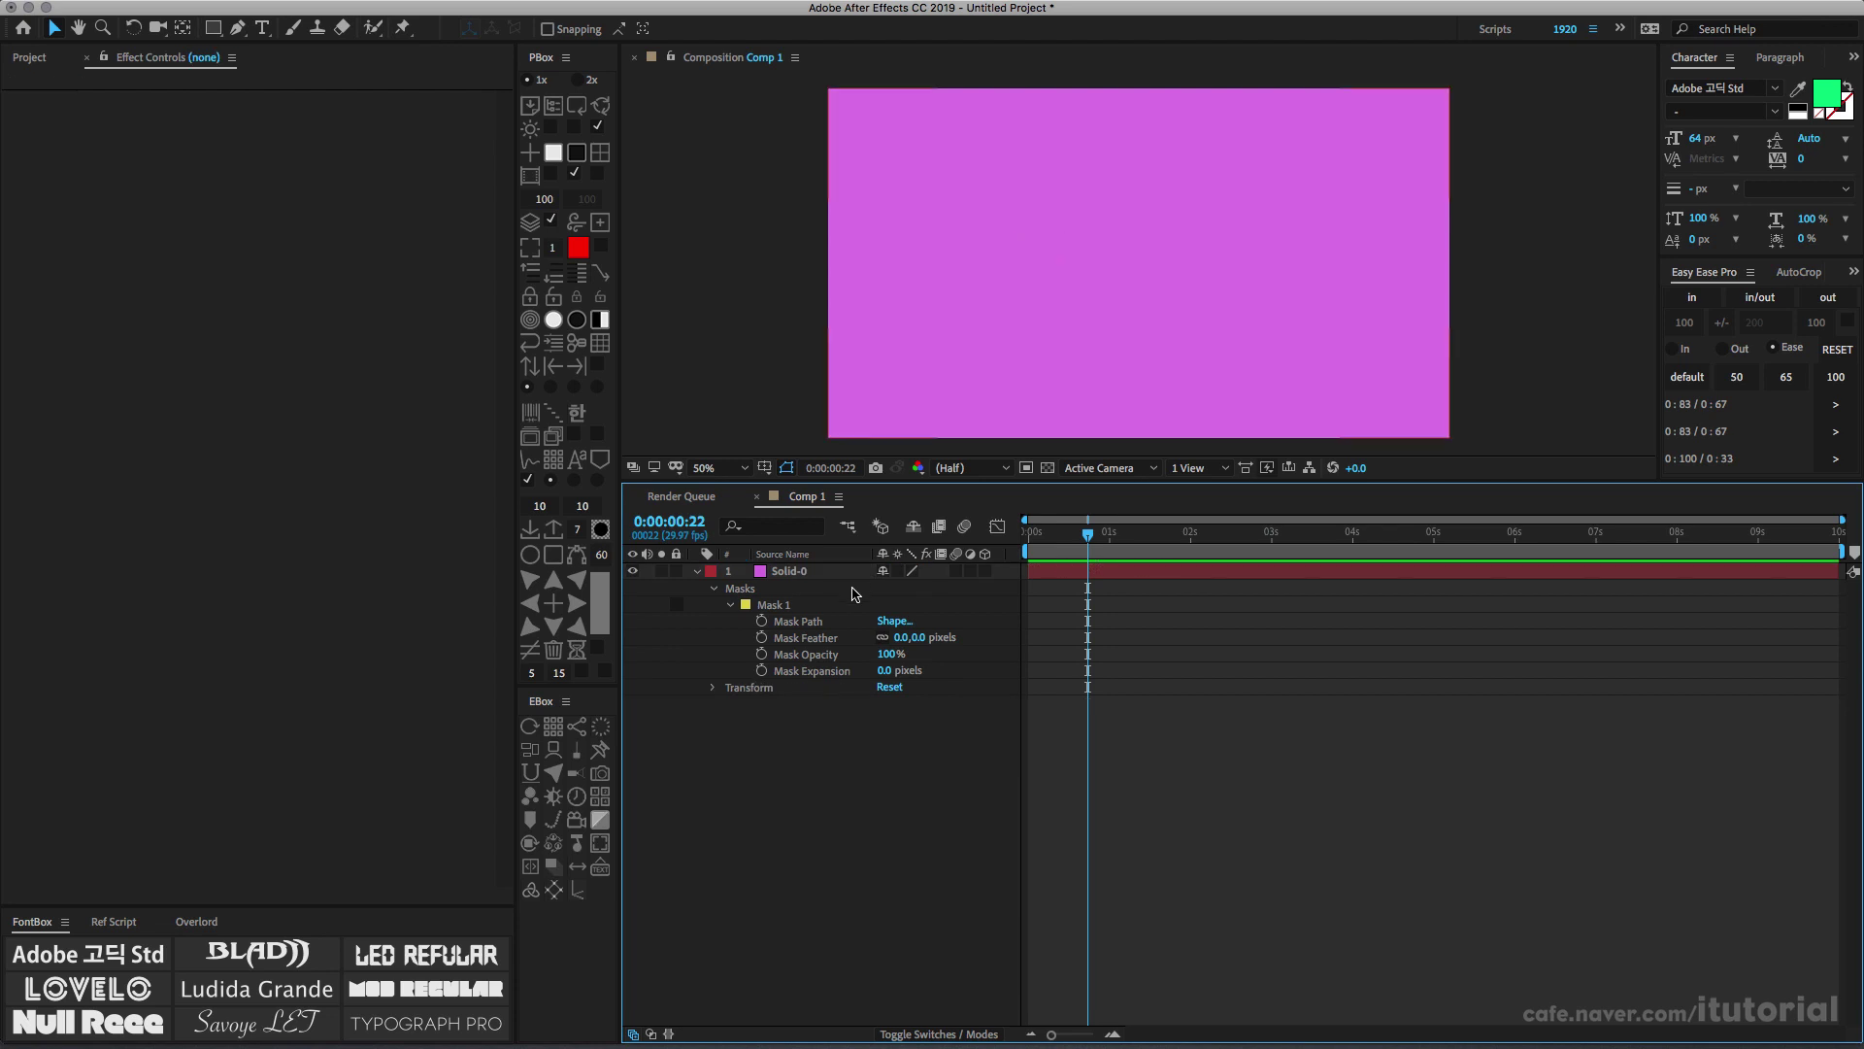
Select the solid's Mask Path and open the Create Nulls From Paths script in a shrunken window
click(795, 577)
click(811, 622)
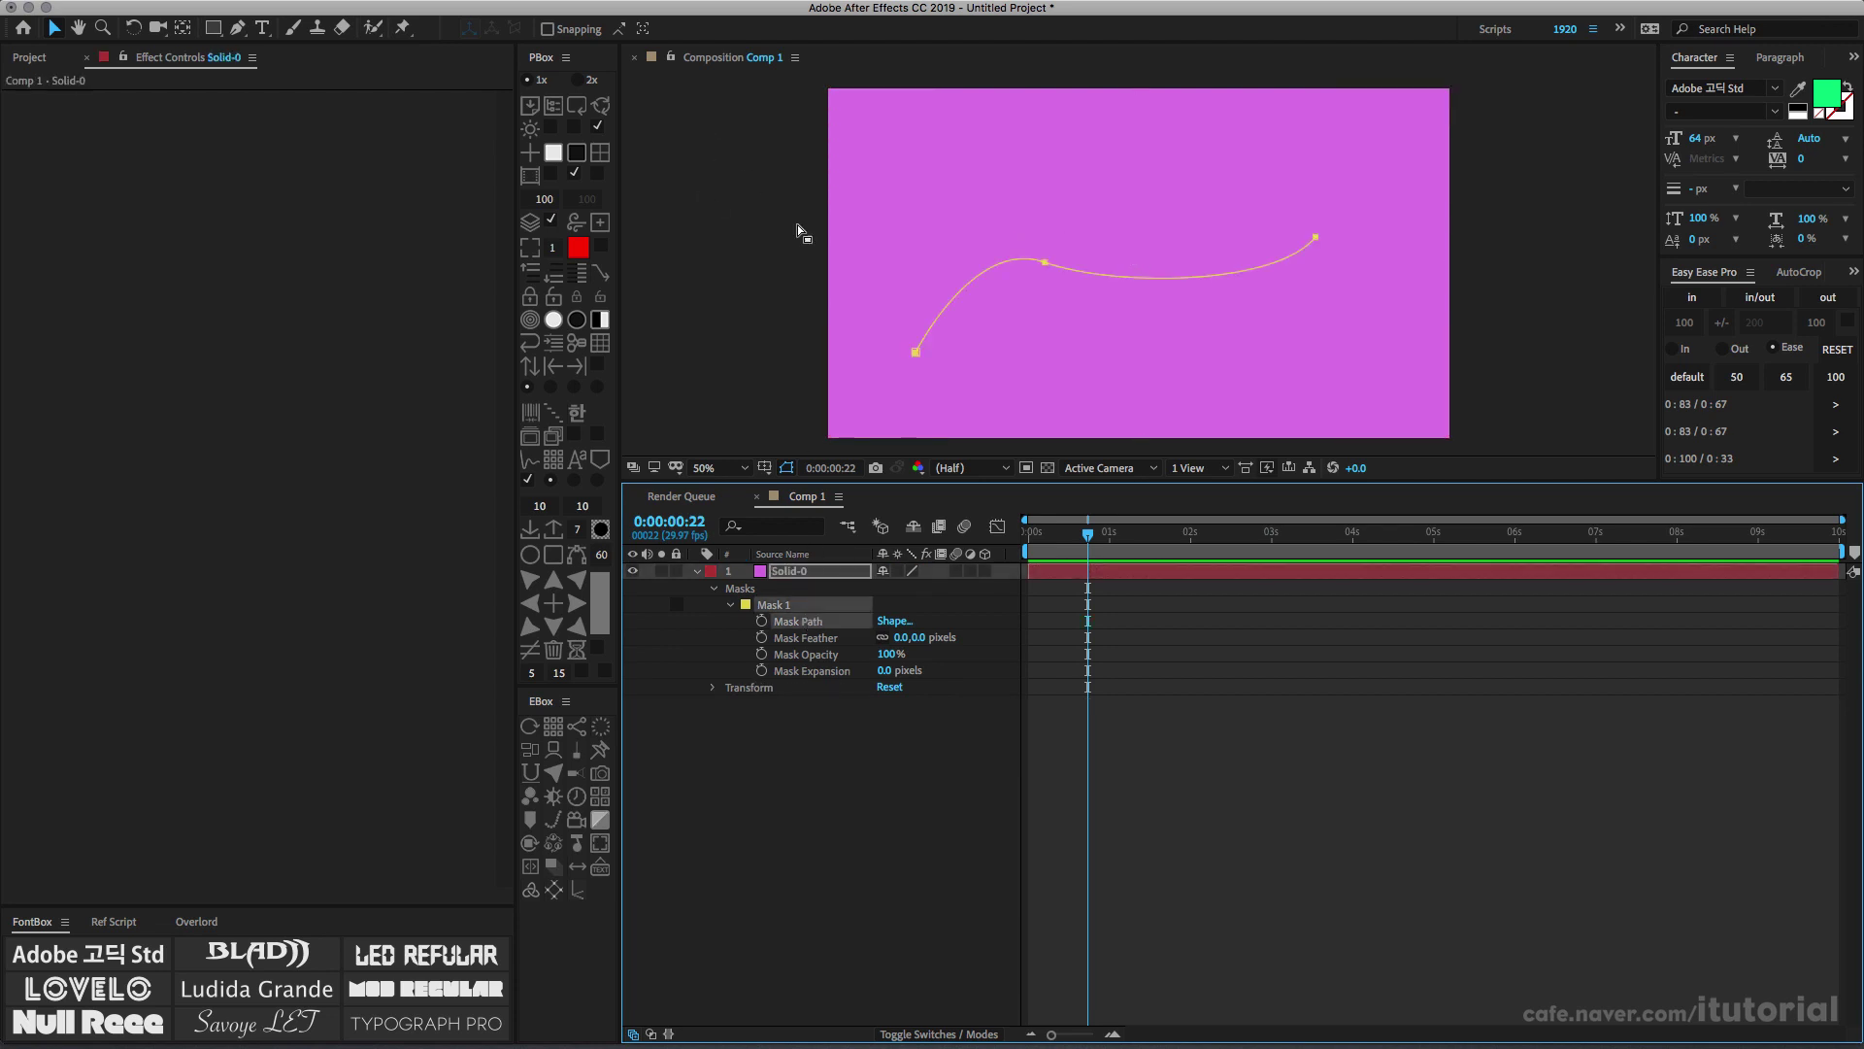
mouse_move(594, 5)
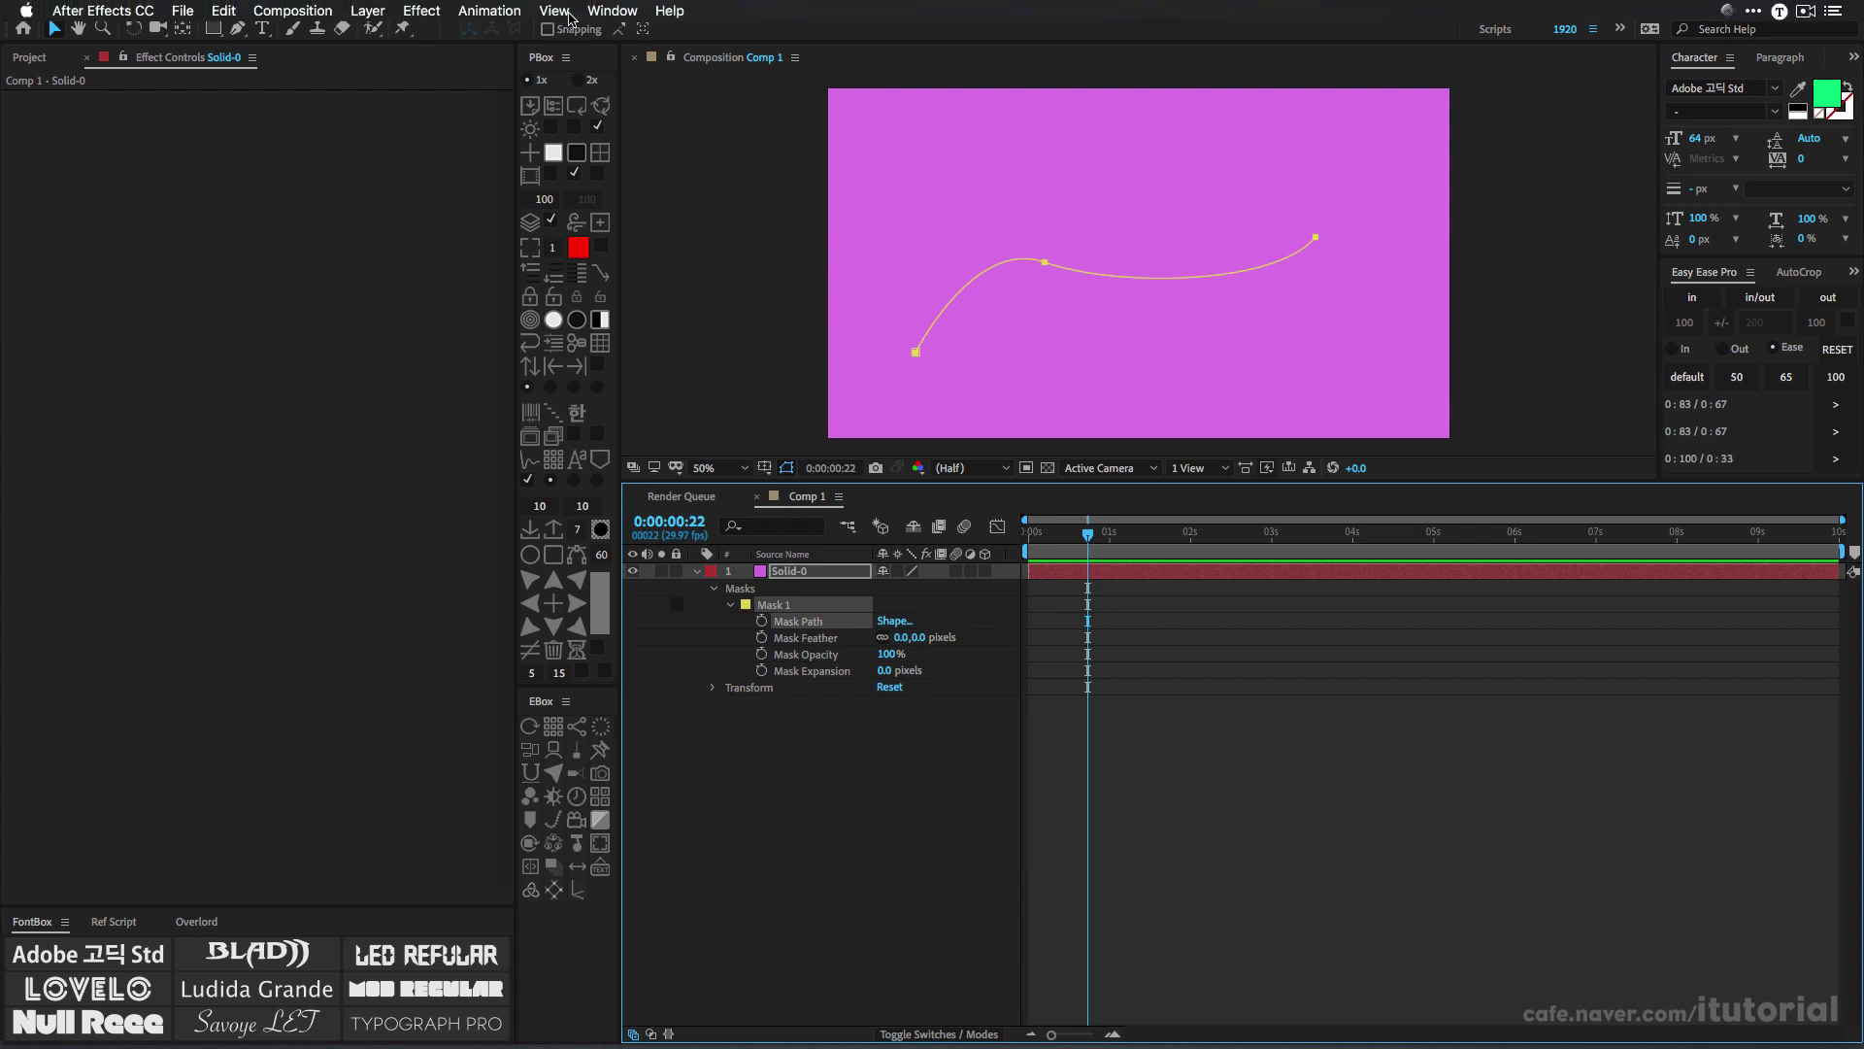
click(605, 12)
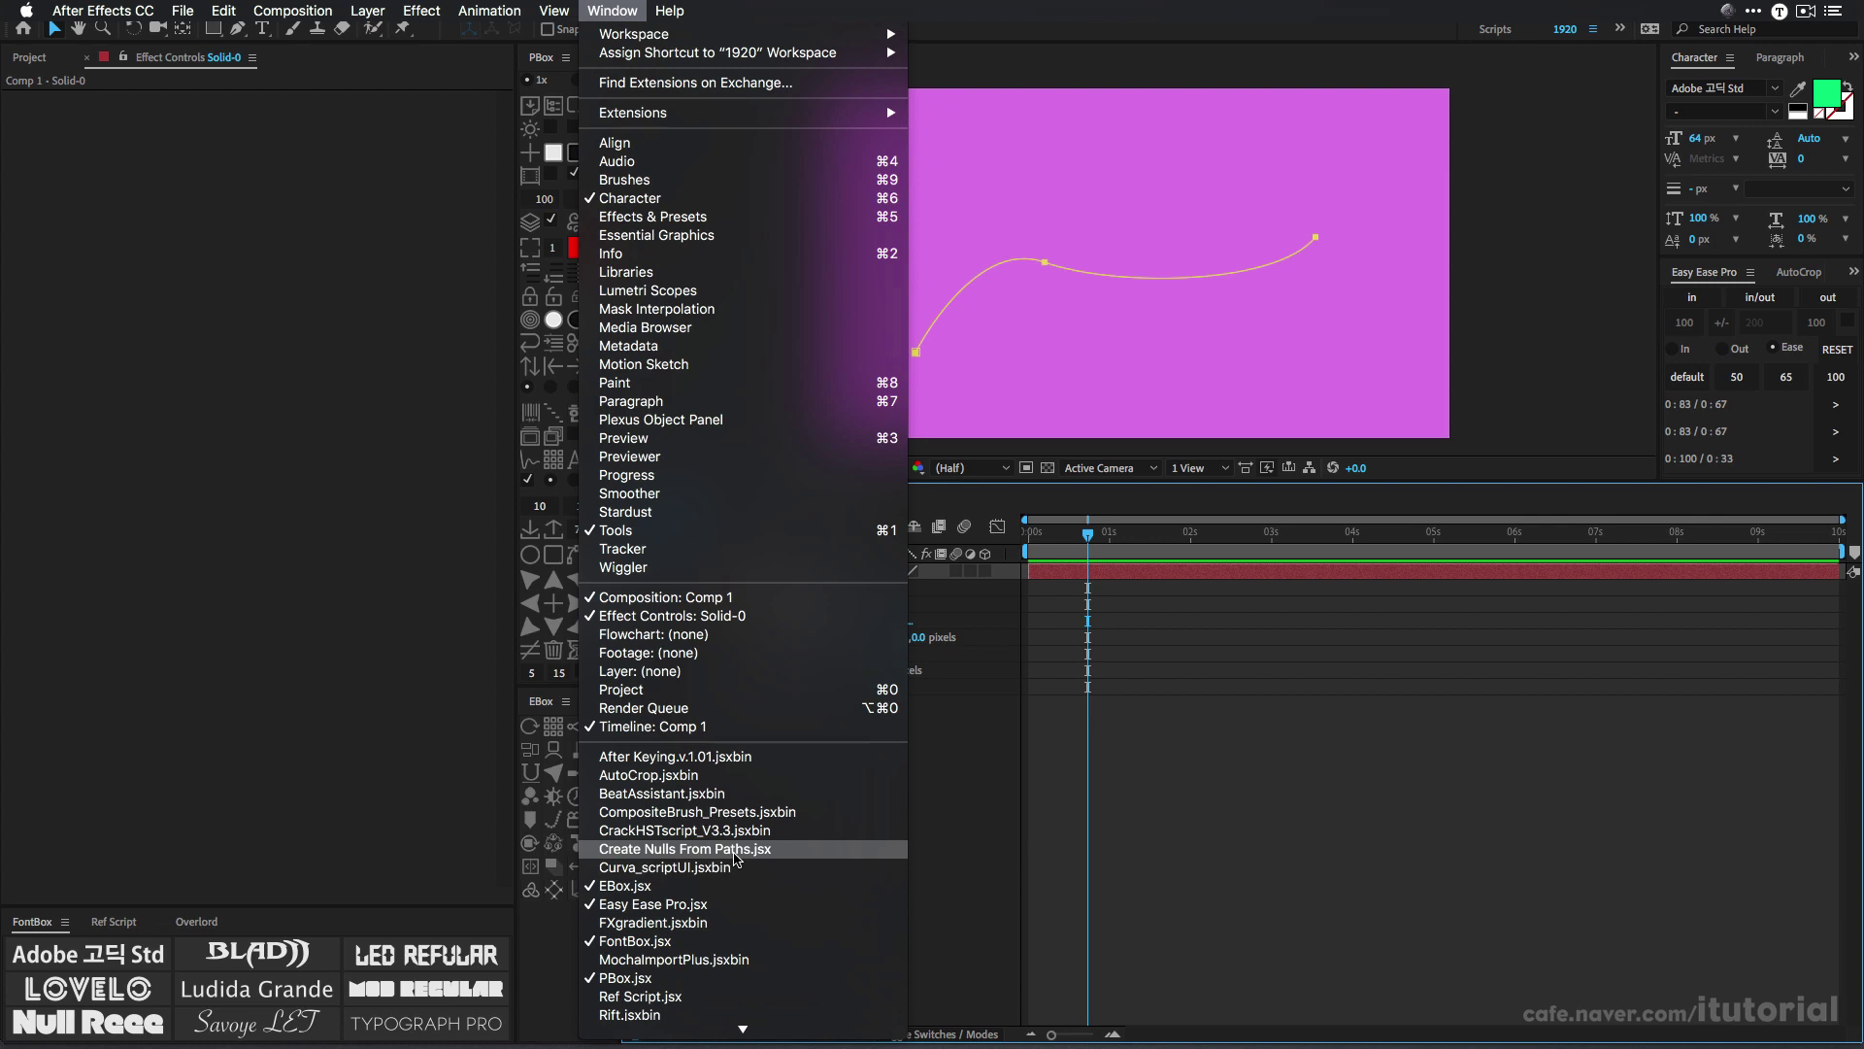
click(735, 849)
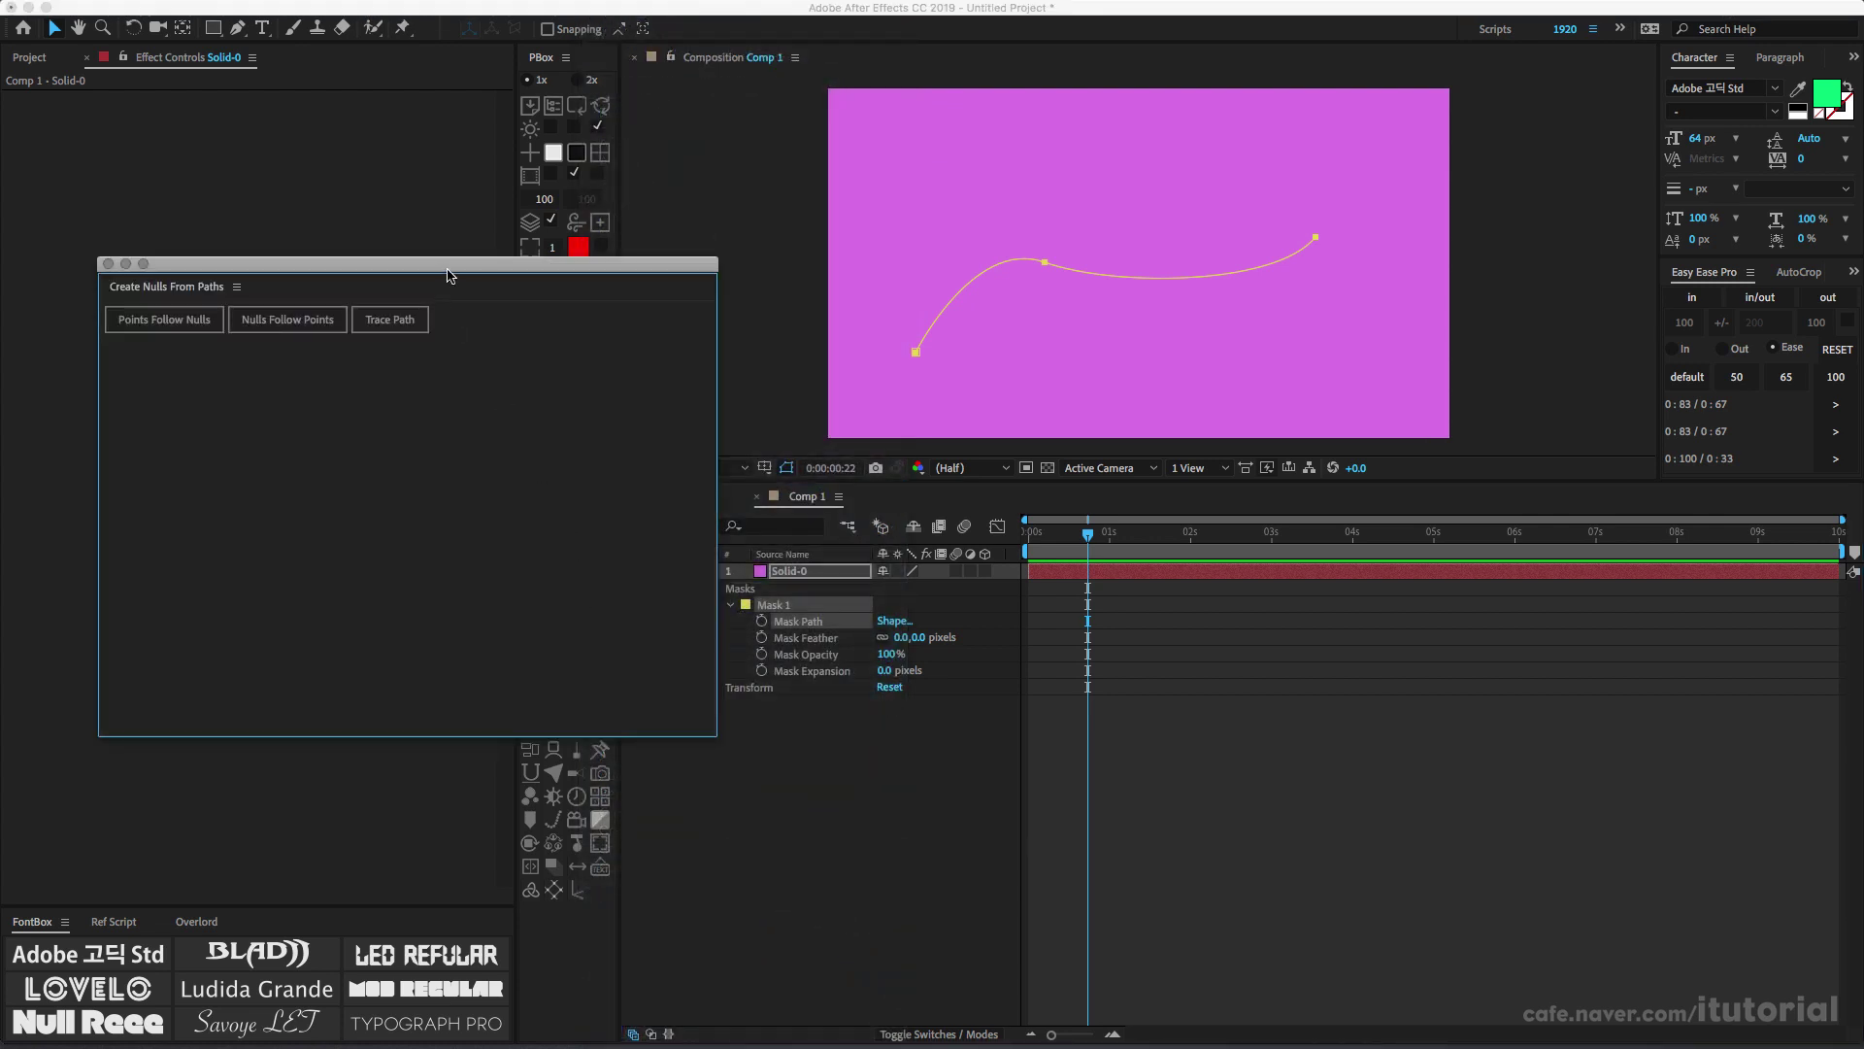
drag(700, 720, 432, 346)
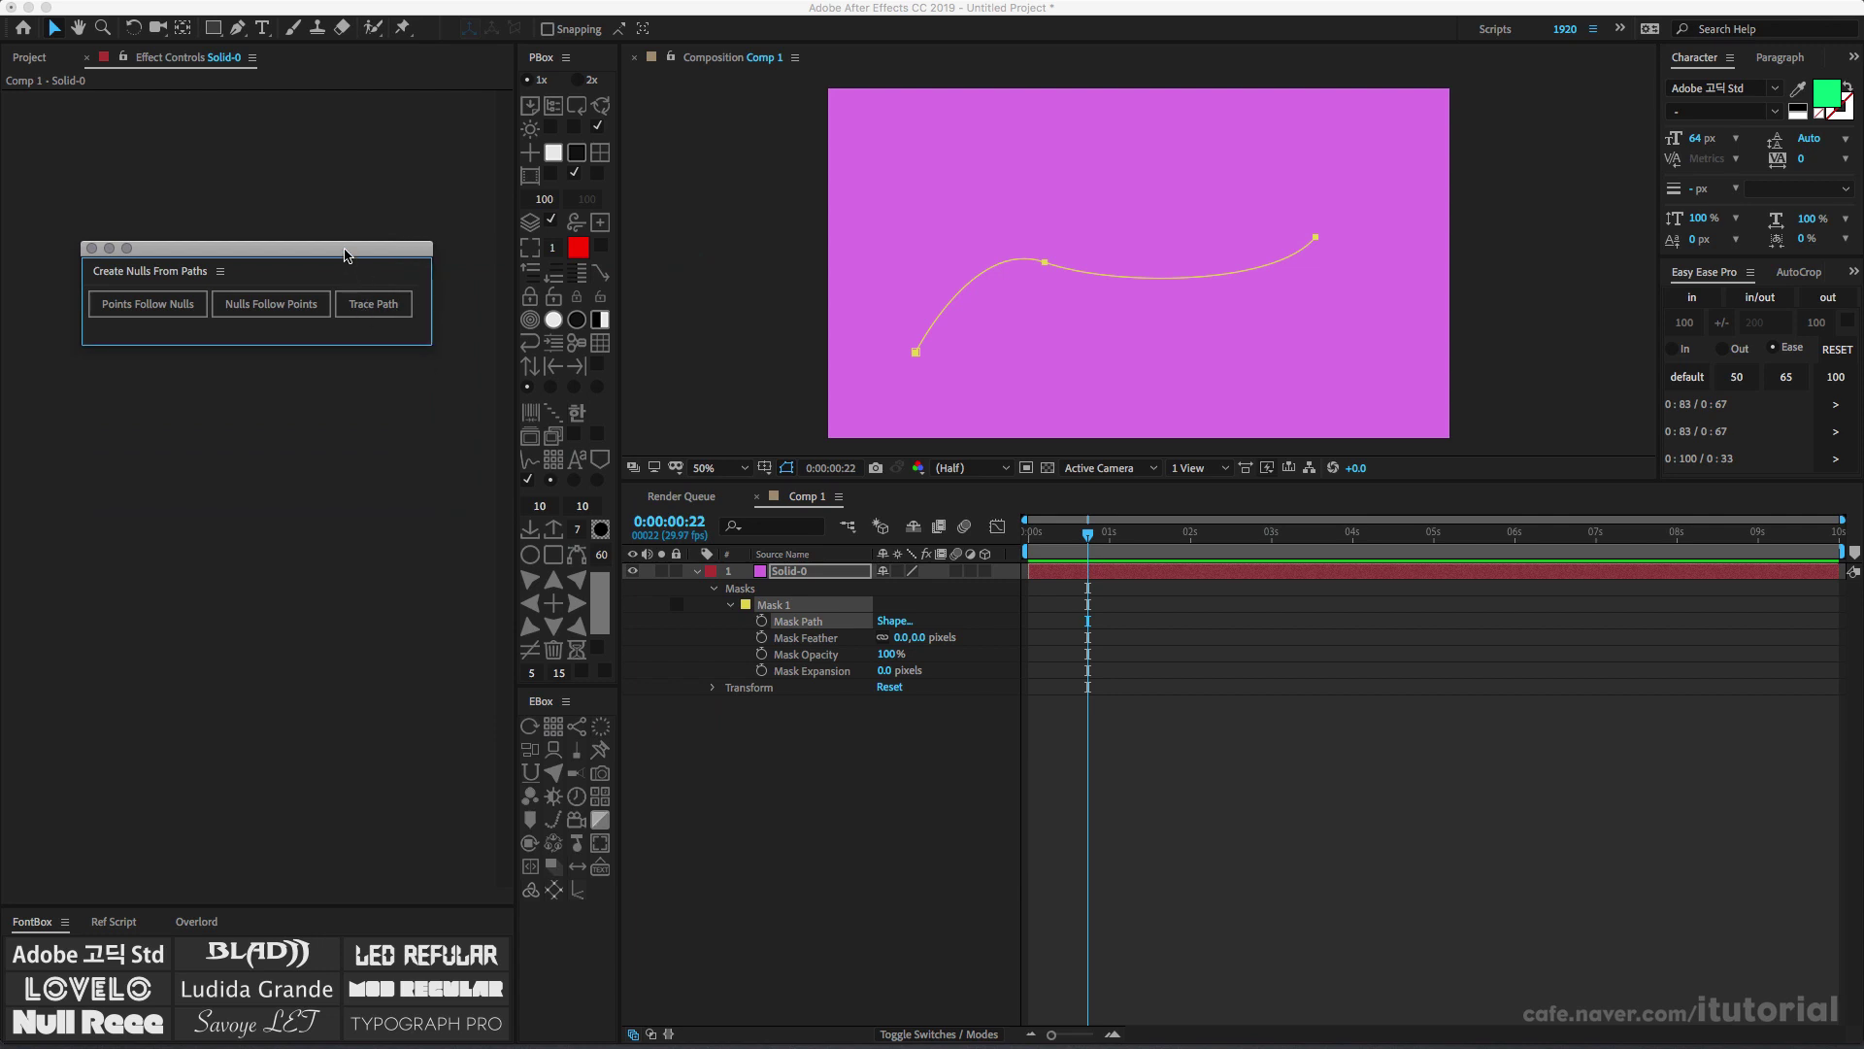
drag(350, 250, 349, 288)
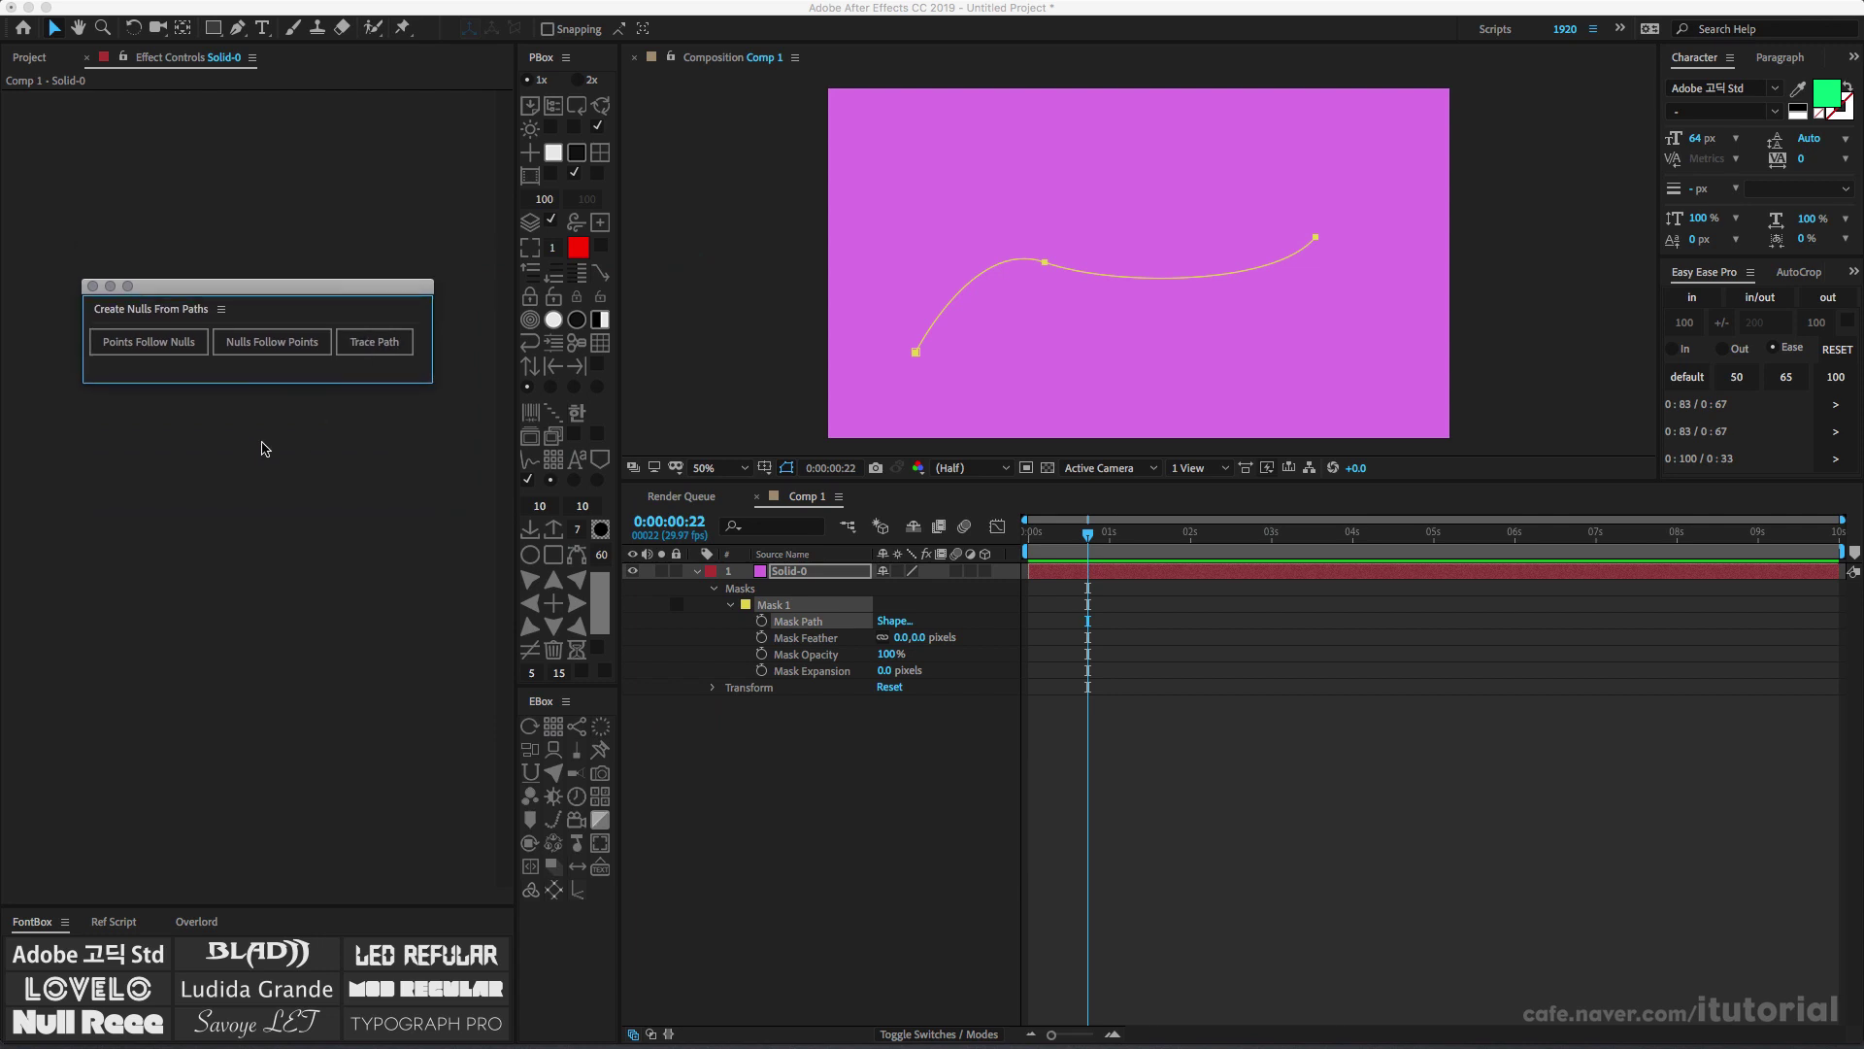
Create a null that follows the solid's Mask Path using the Trace Path function
click(748, 631)
click(790, 627)
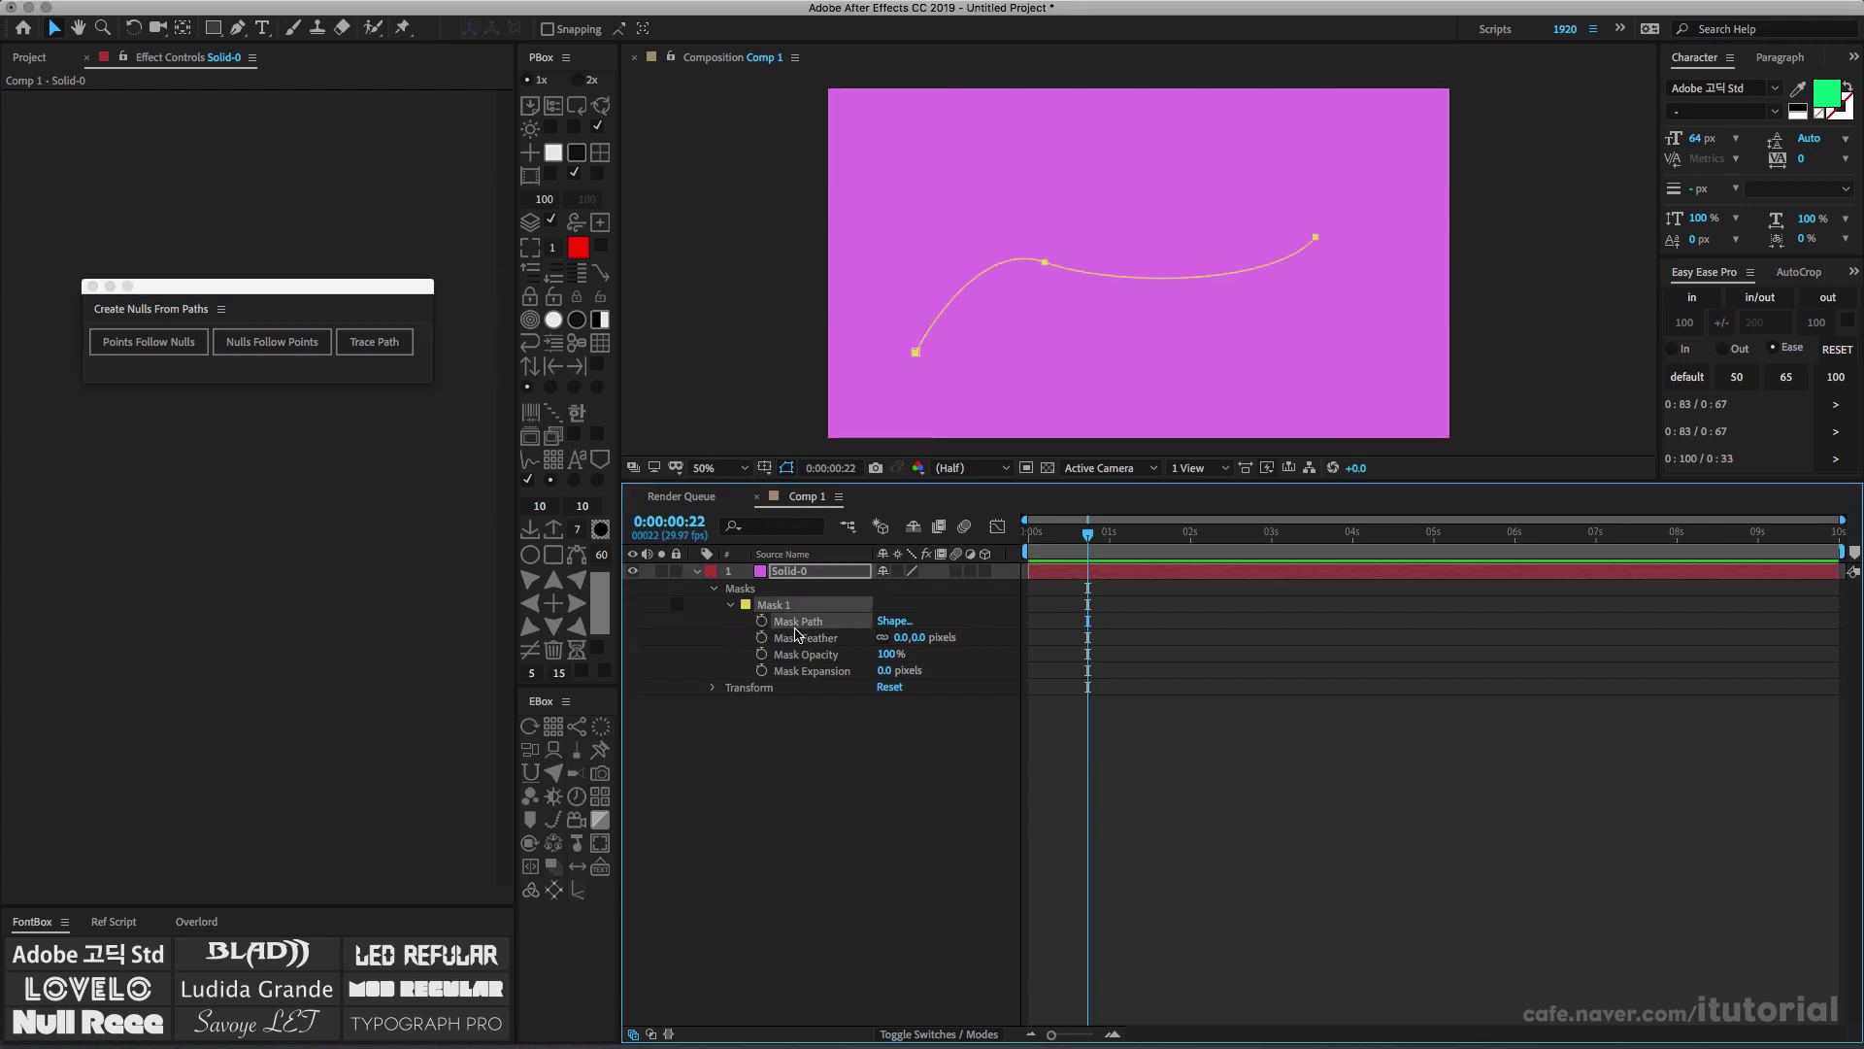
click(384, 344)
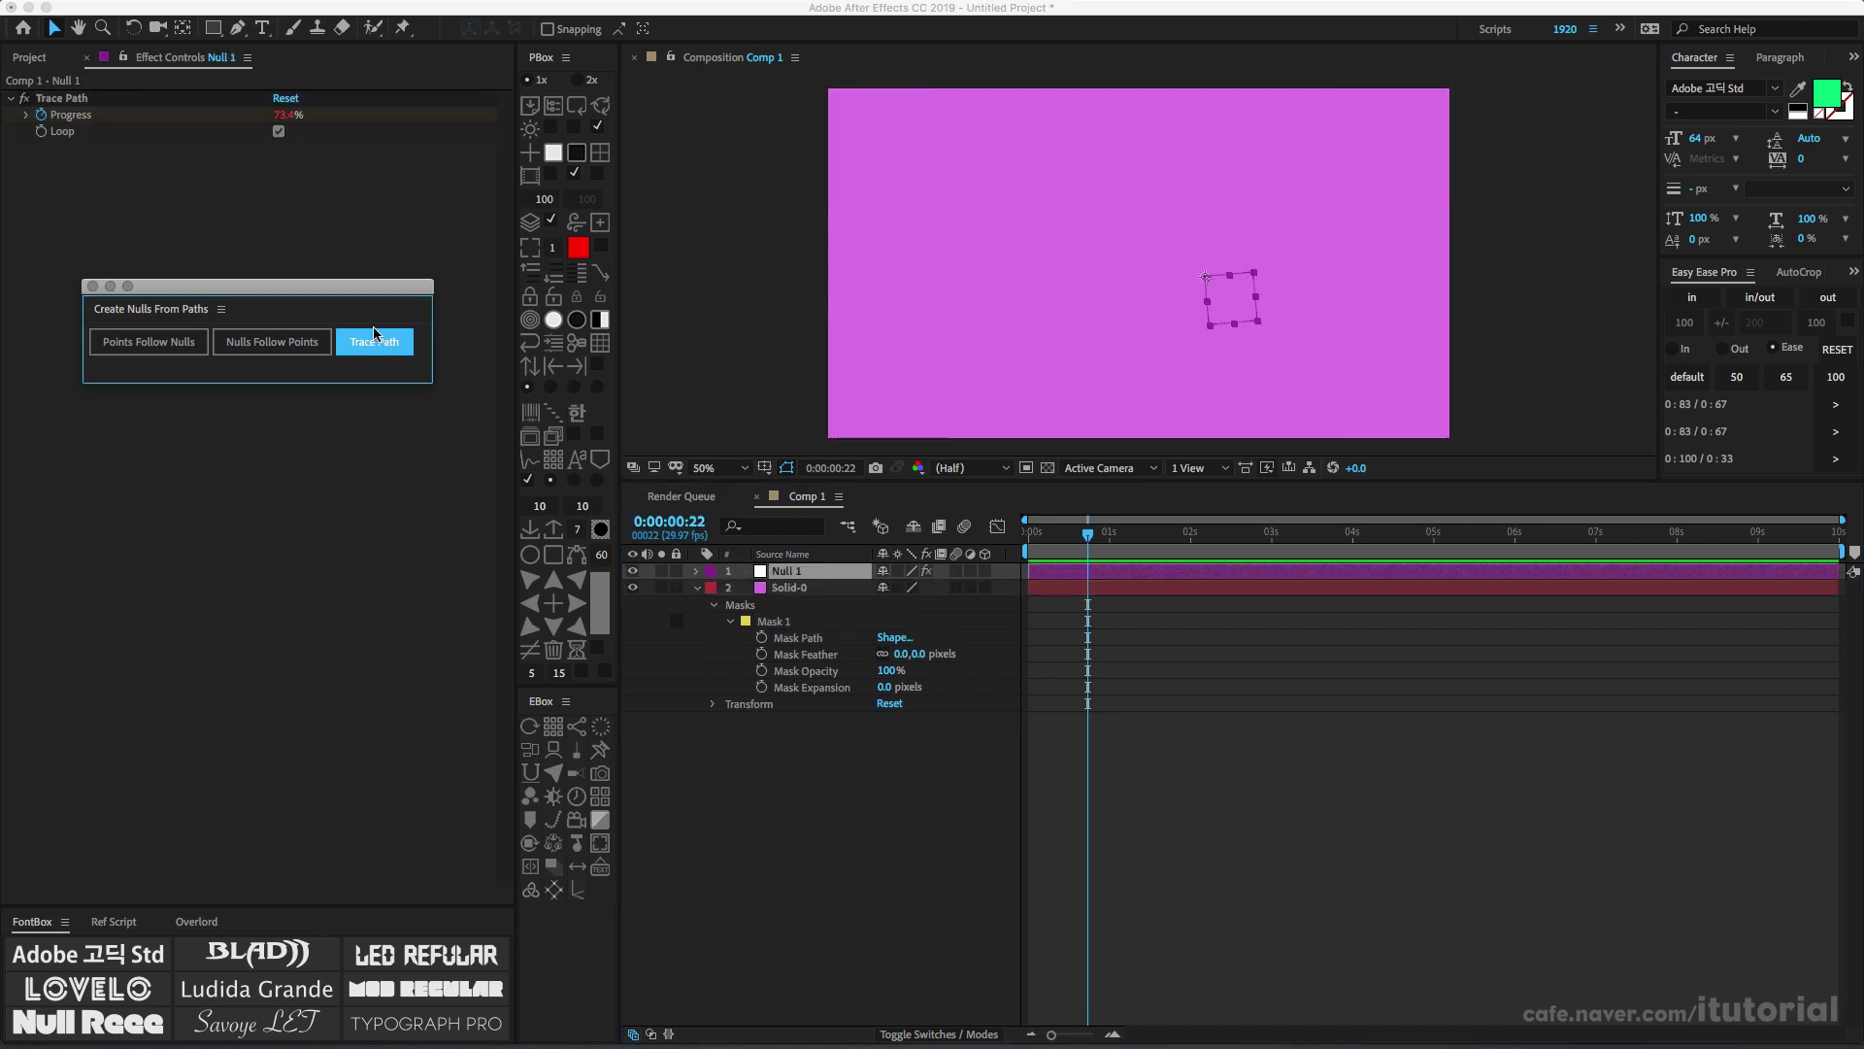
drag(351, 291, 353, 303)
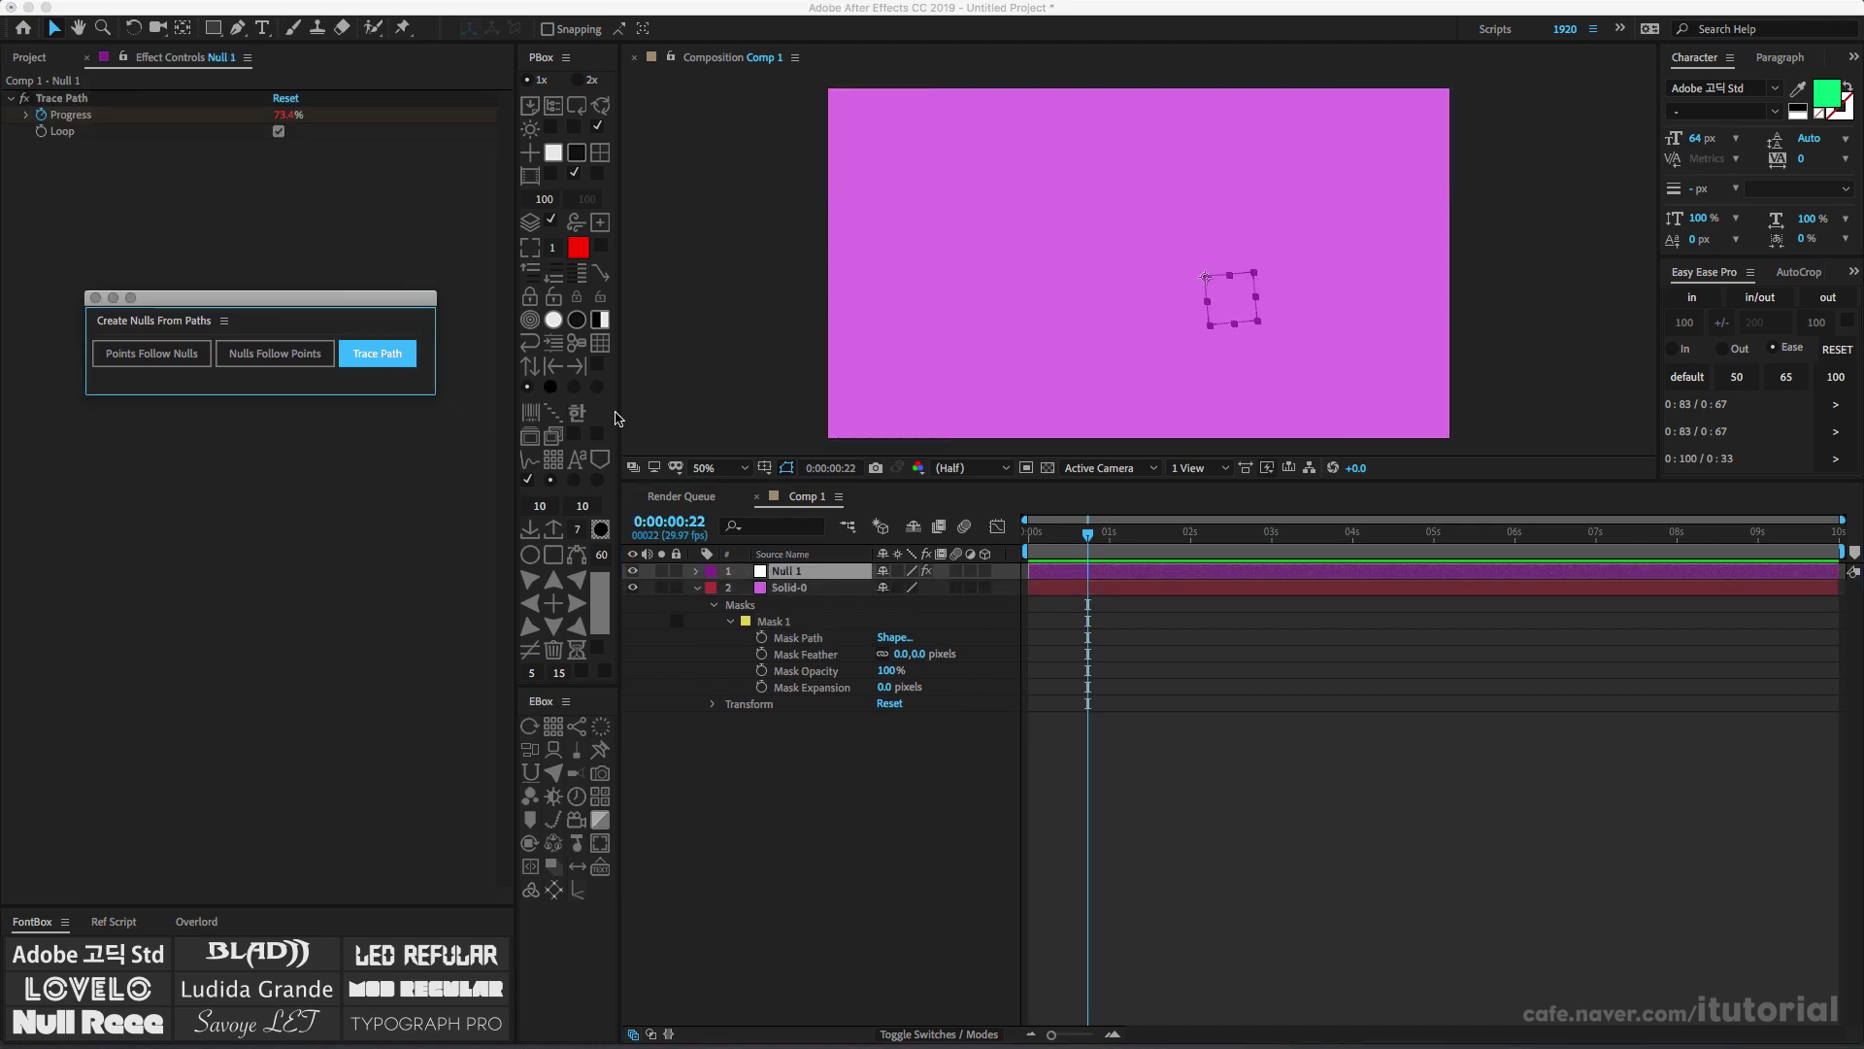
Check the null's motion against the mask path and try adjusting its Trace Path Progress value
click(805, 588)
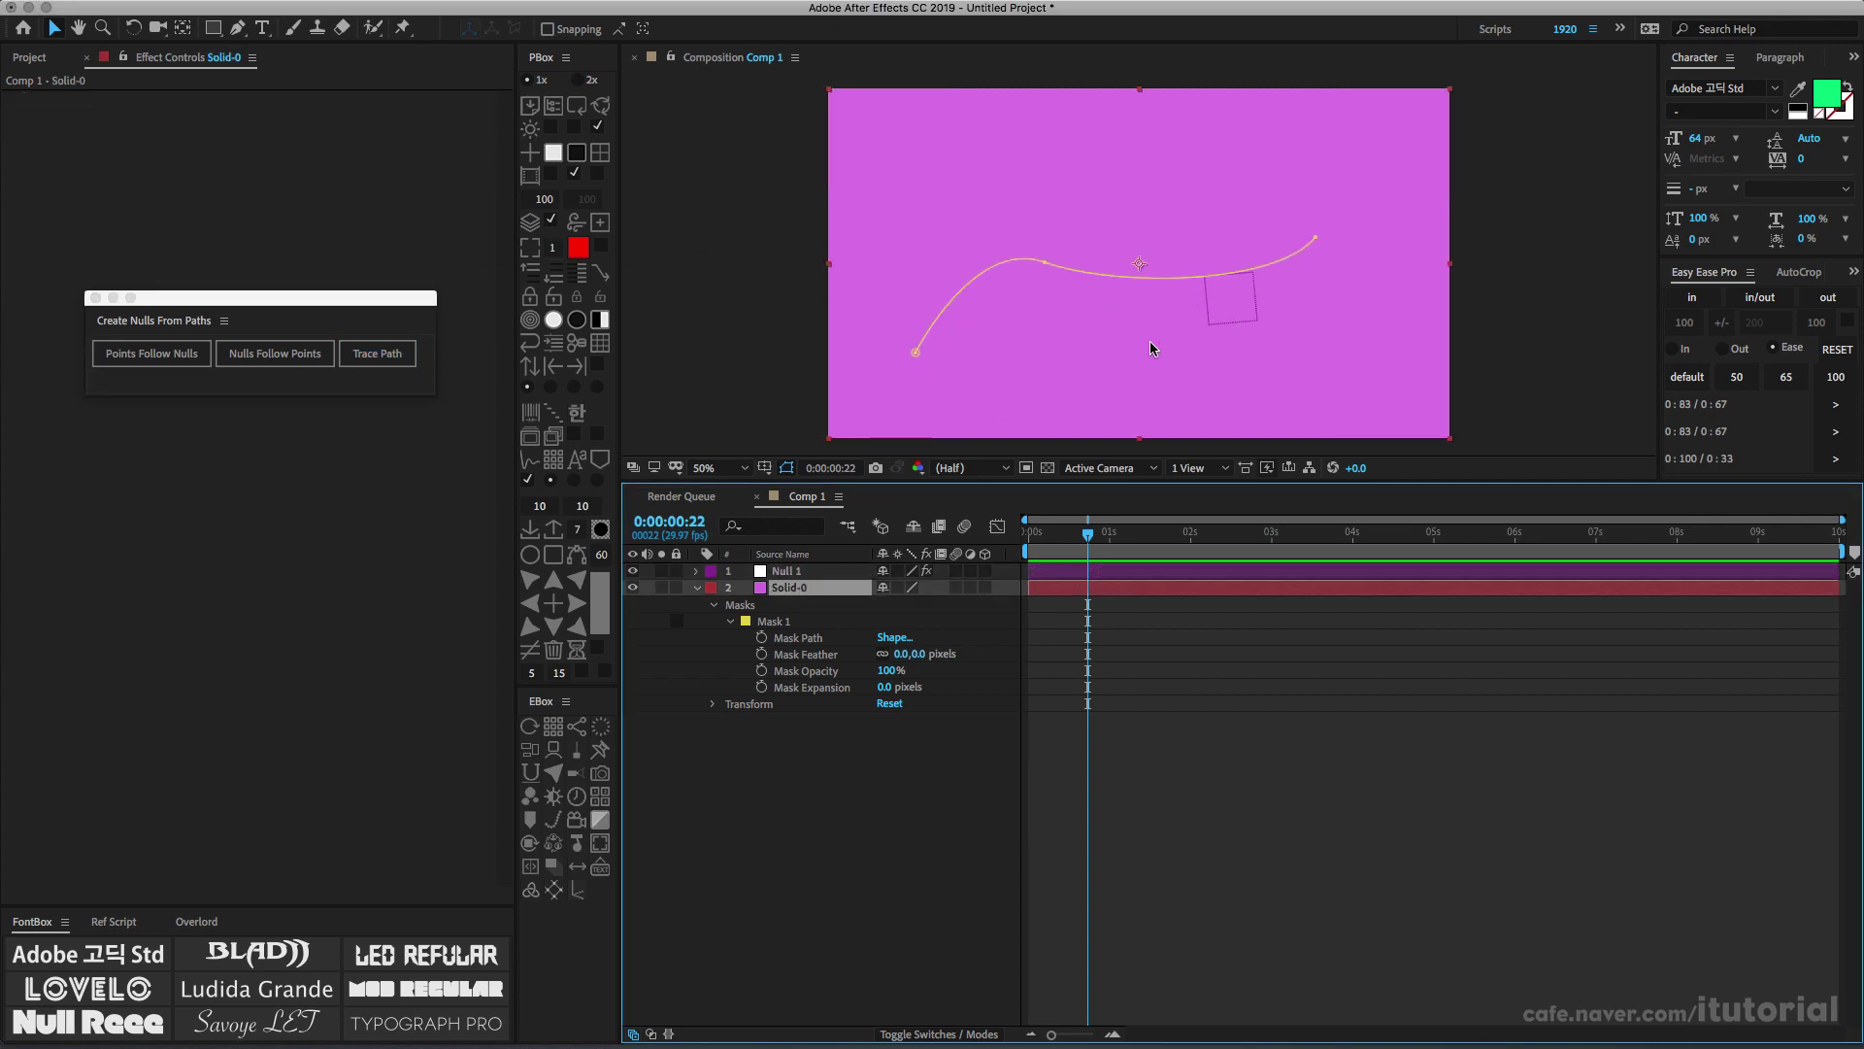
mouse_move(1071, 537)
mouse_down()
mouse_move(1047, 537)
mouse_move(1093, 537)
mouse_move(1039, 541)
mouse_move(1085, 542)
mouse_up()
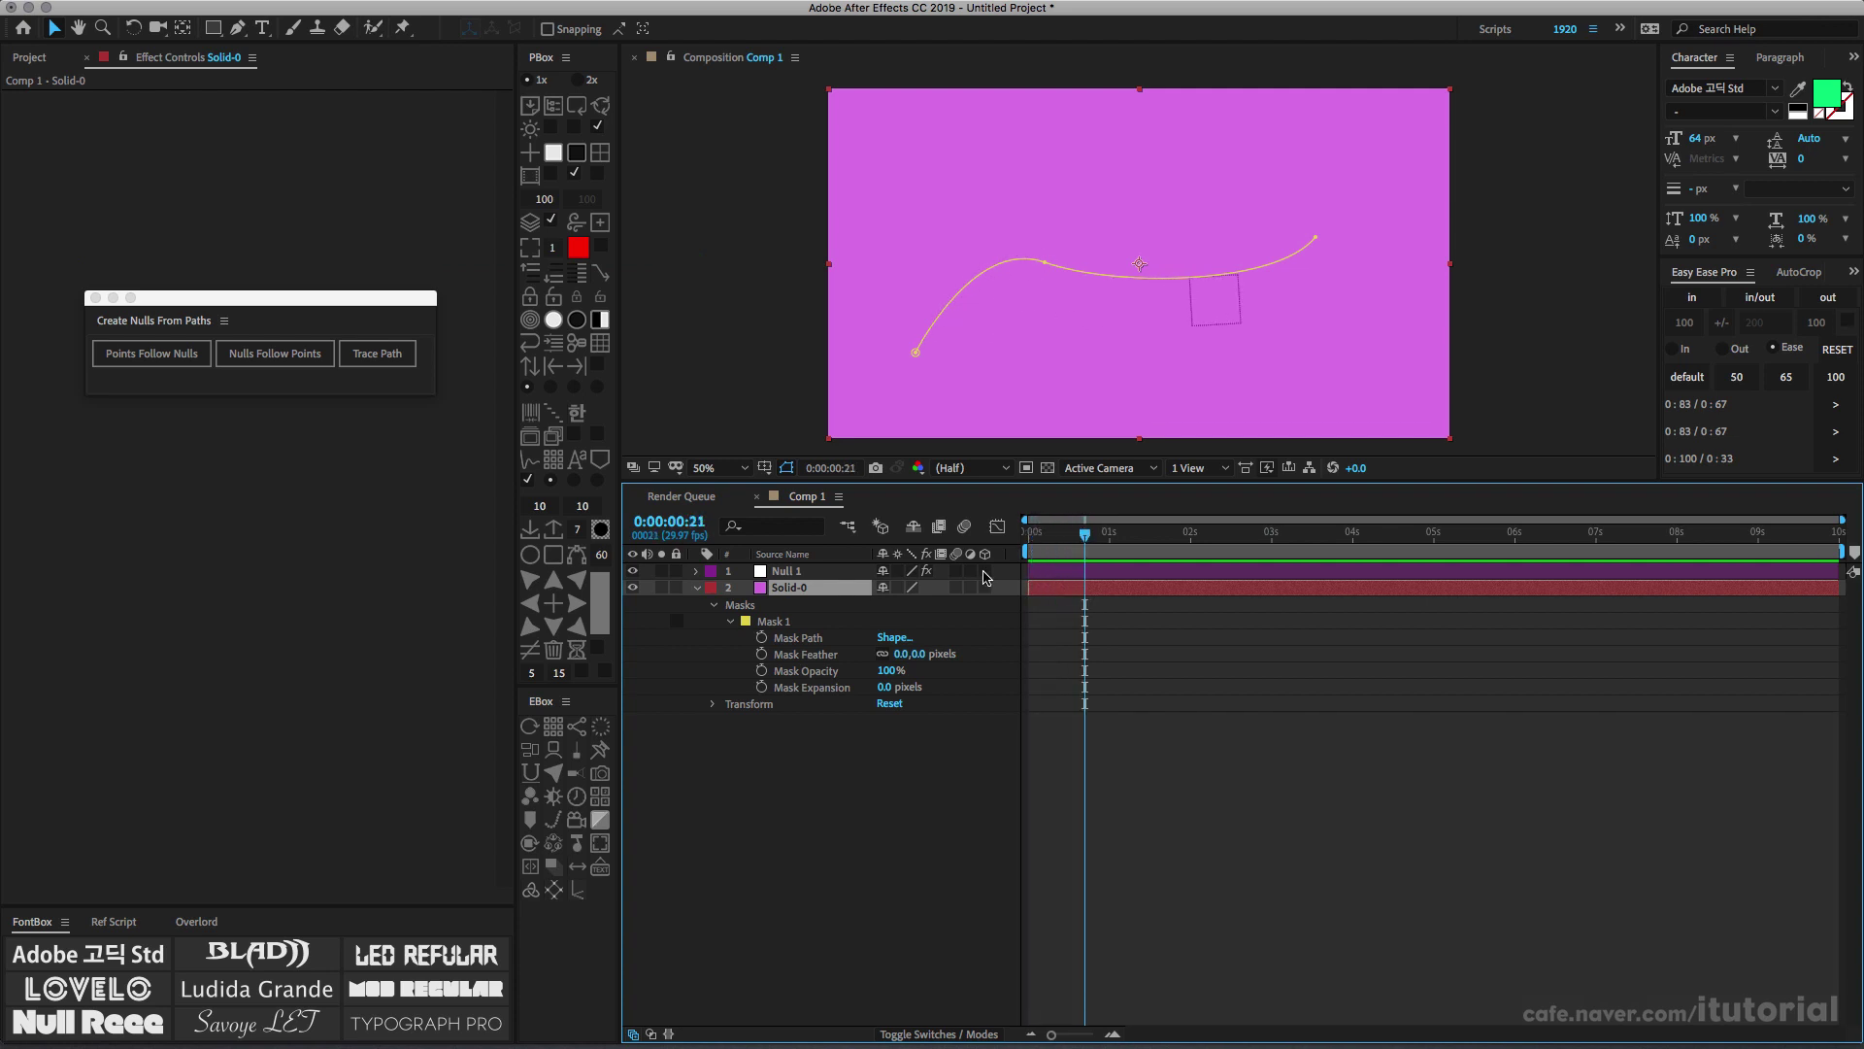
click(786, 572)
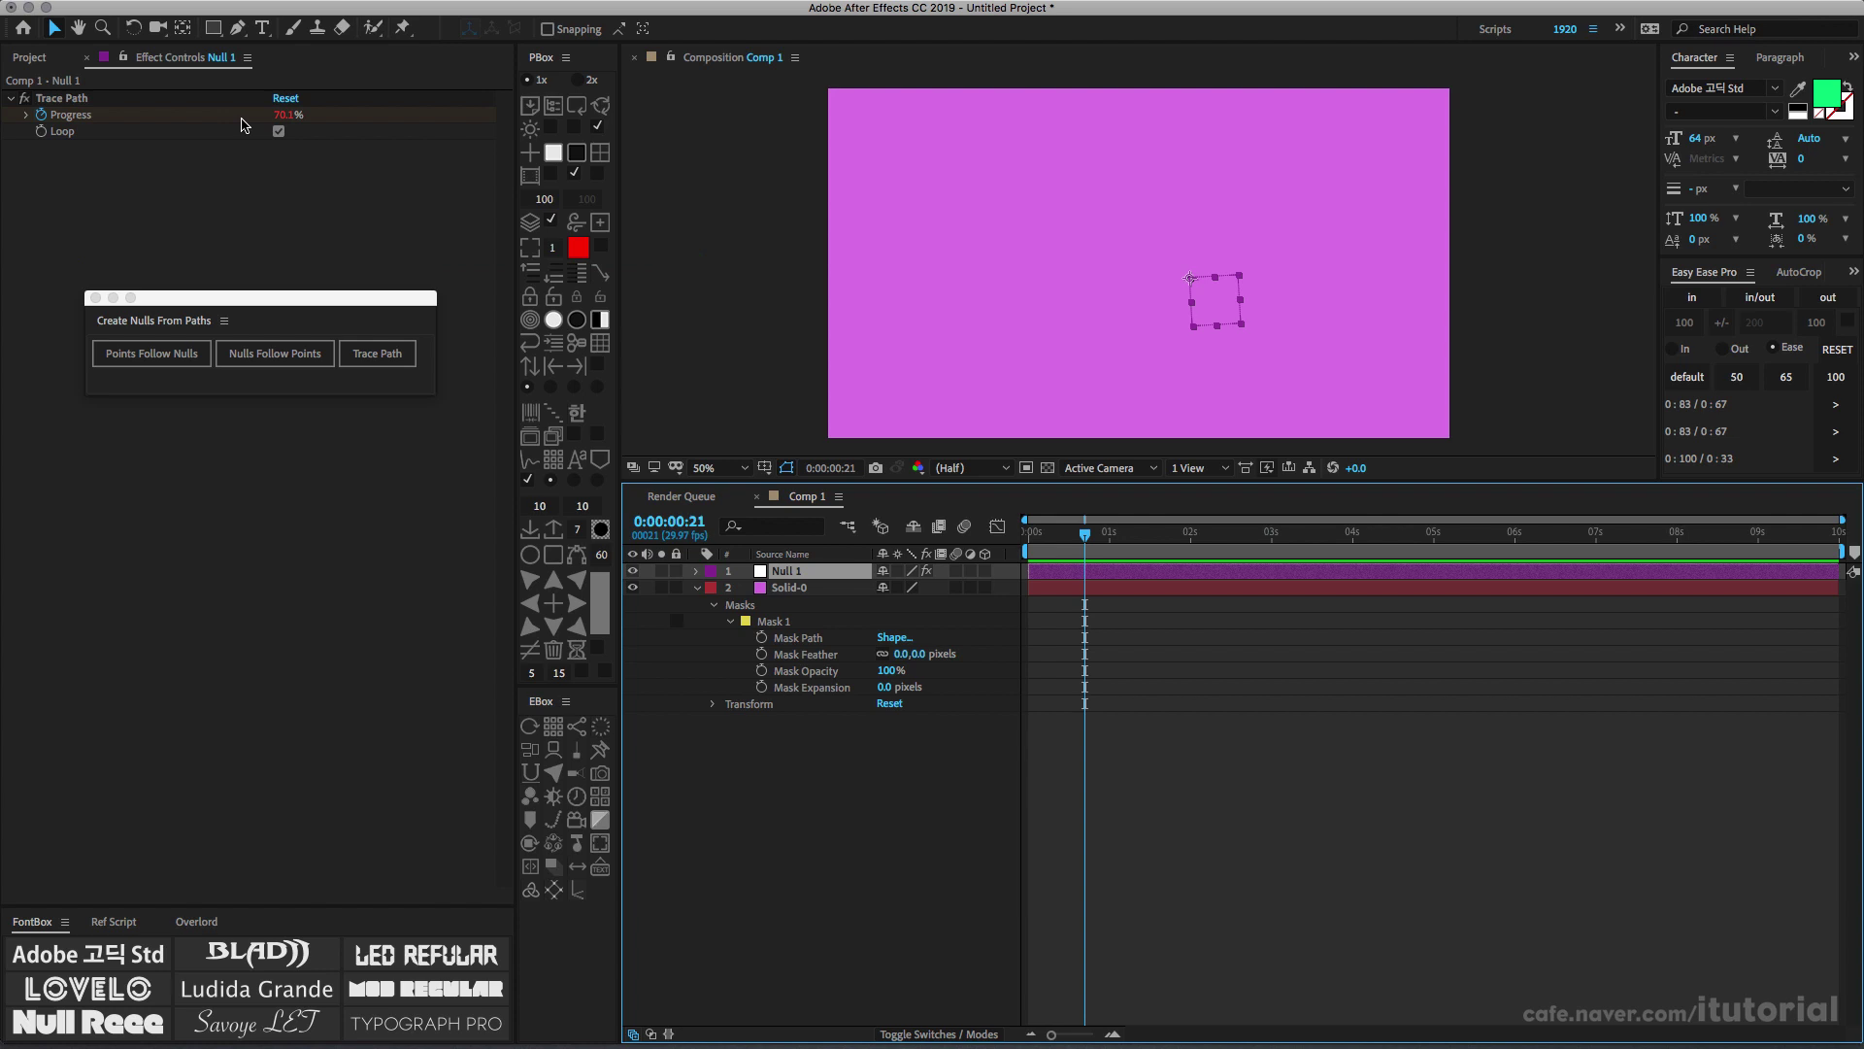
click(278, 117)
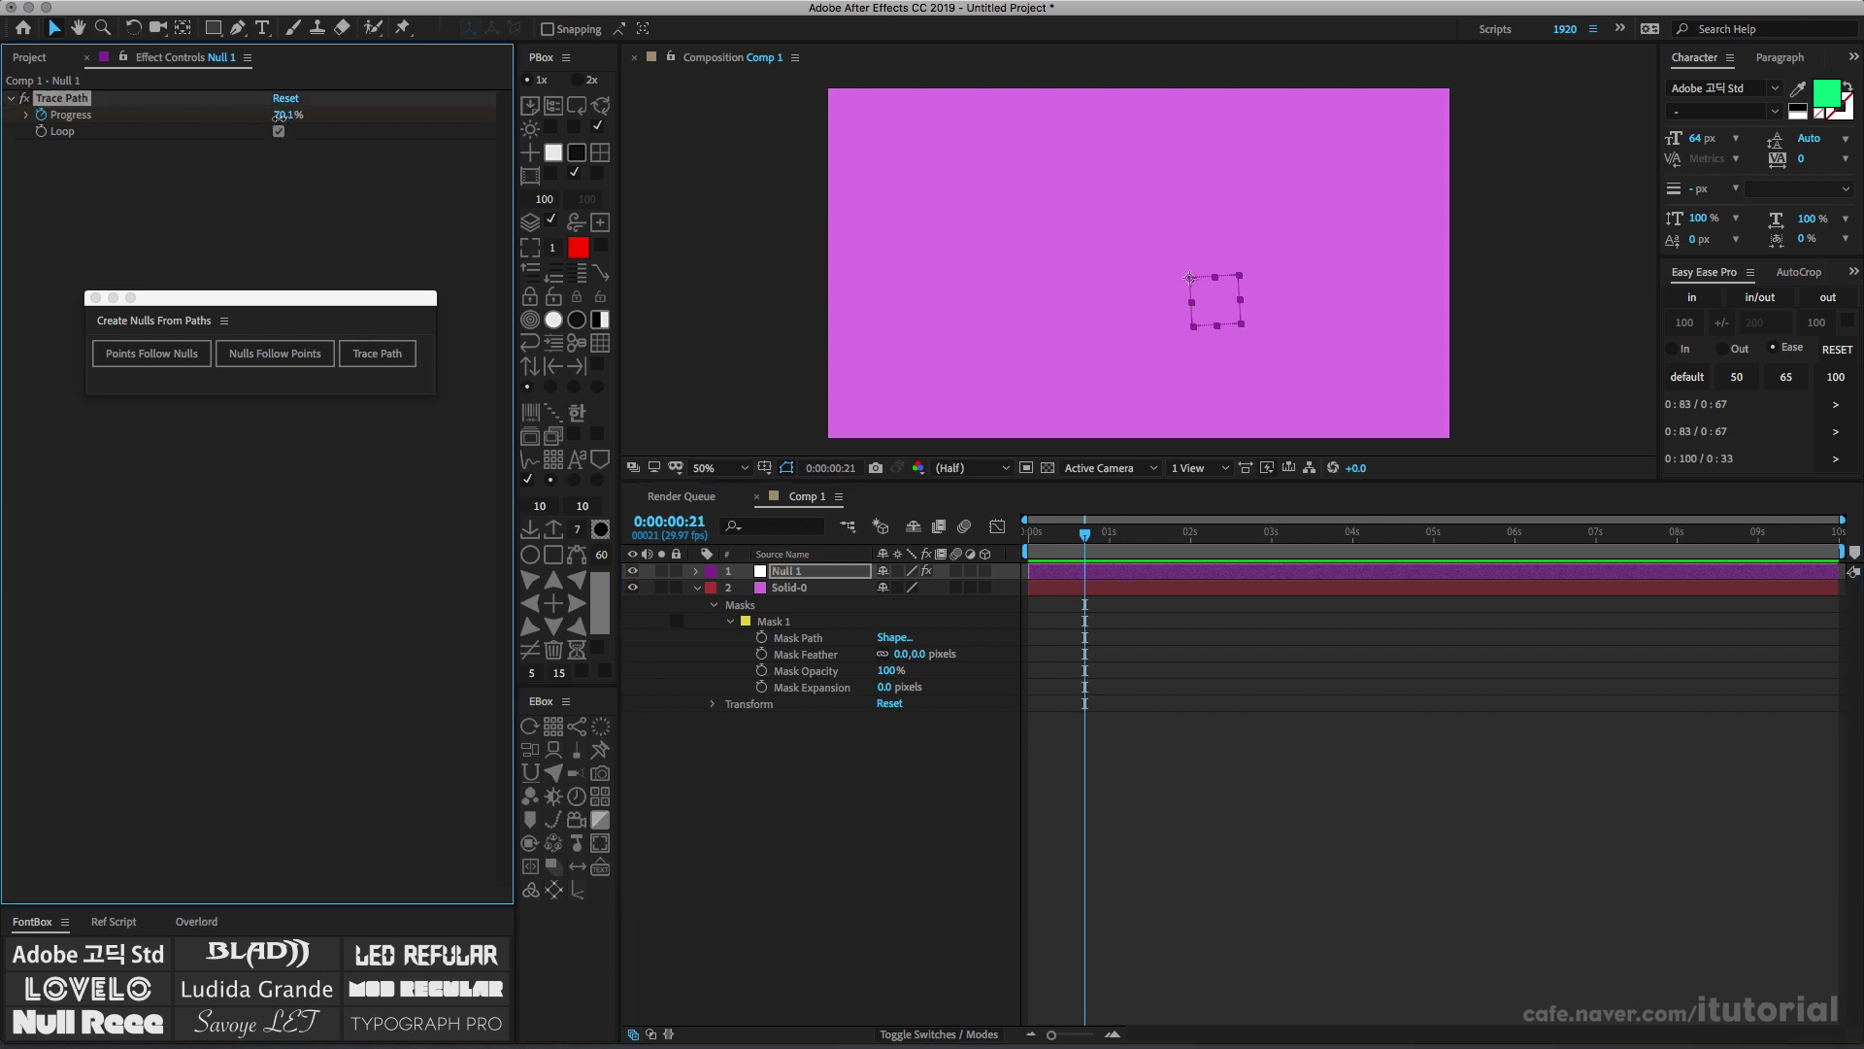
mouse_move(279, 117)
mouse_down()
mouse_move(231, 118)
mouse_move(307, 123)
mouse_up()
key(super+z)
Reveal the null's animated properties and delete all of its Trace Path Progress keyframes
click(783, 575)
key(u)
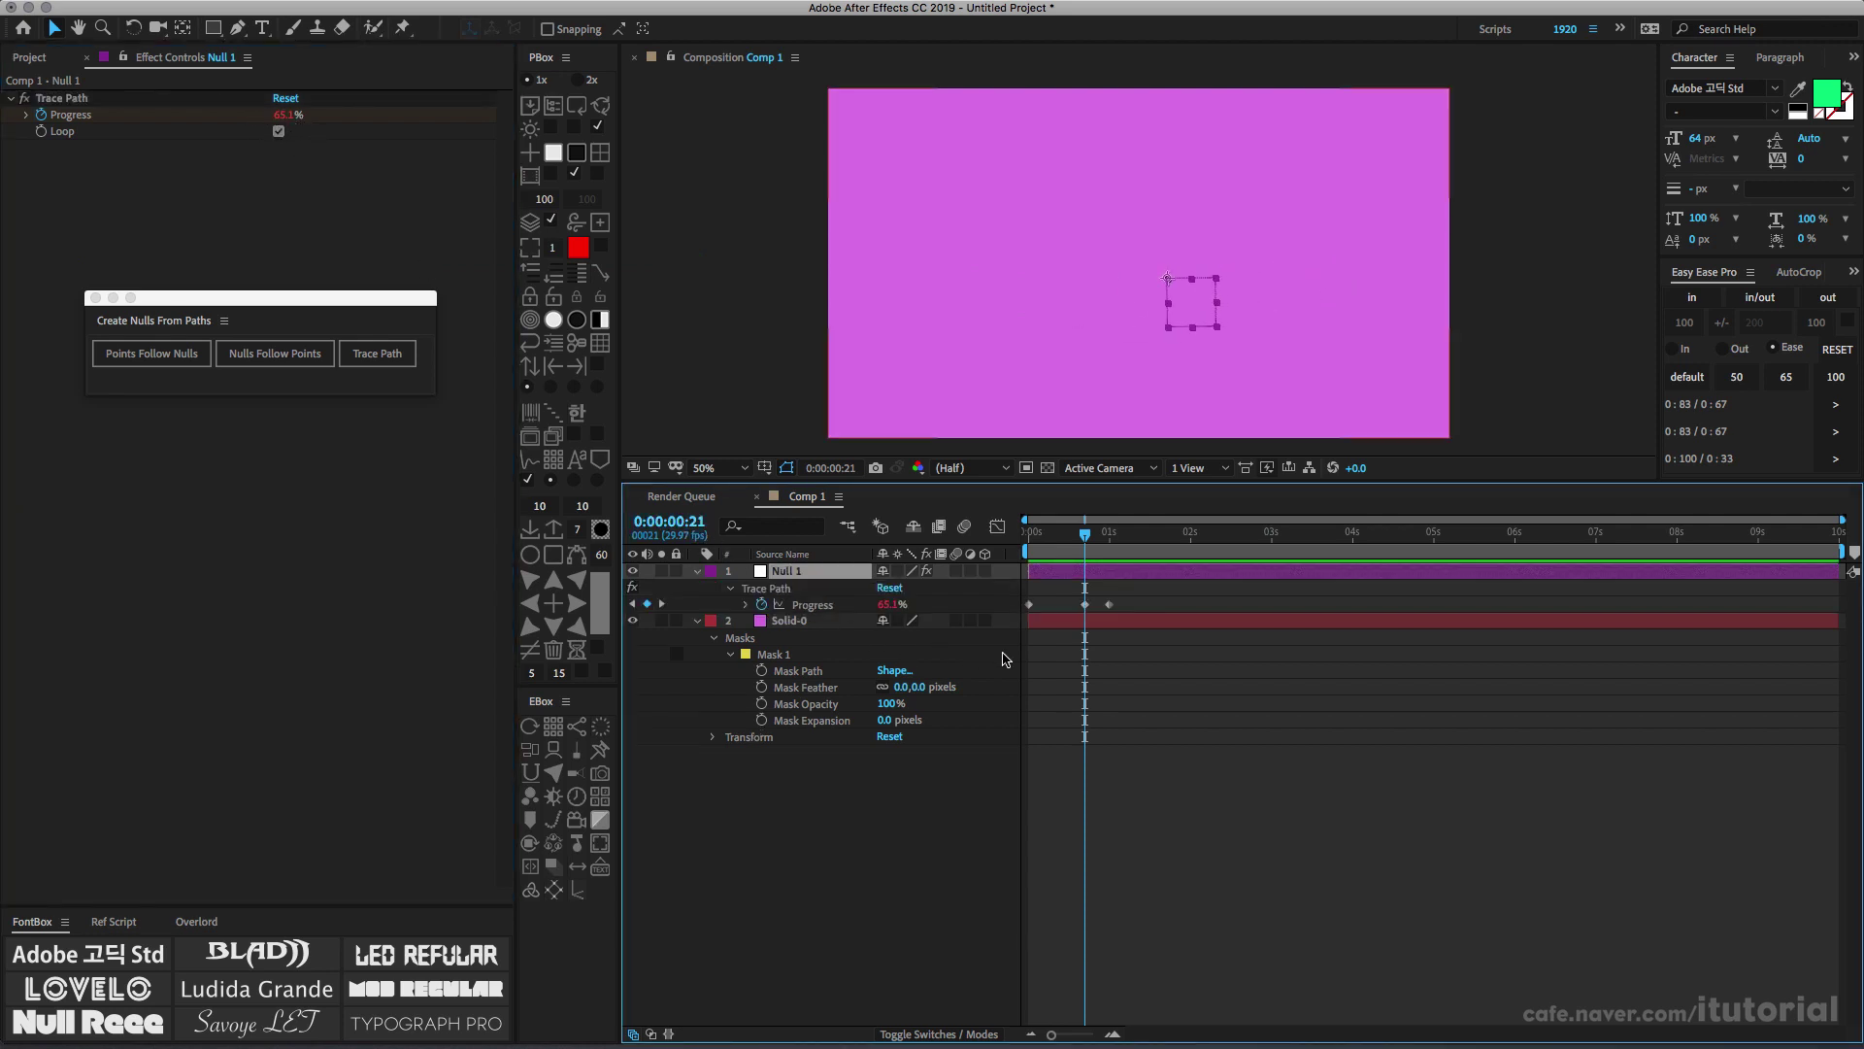
drag(1143, 603, 1018, 612)
key(Delete)
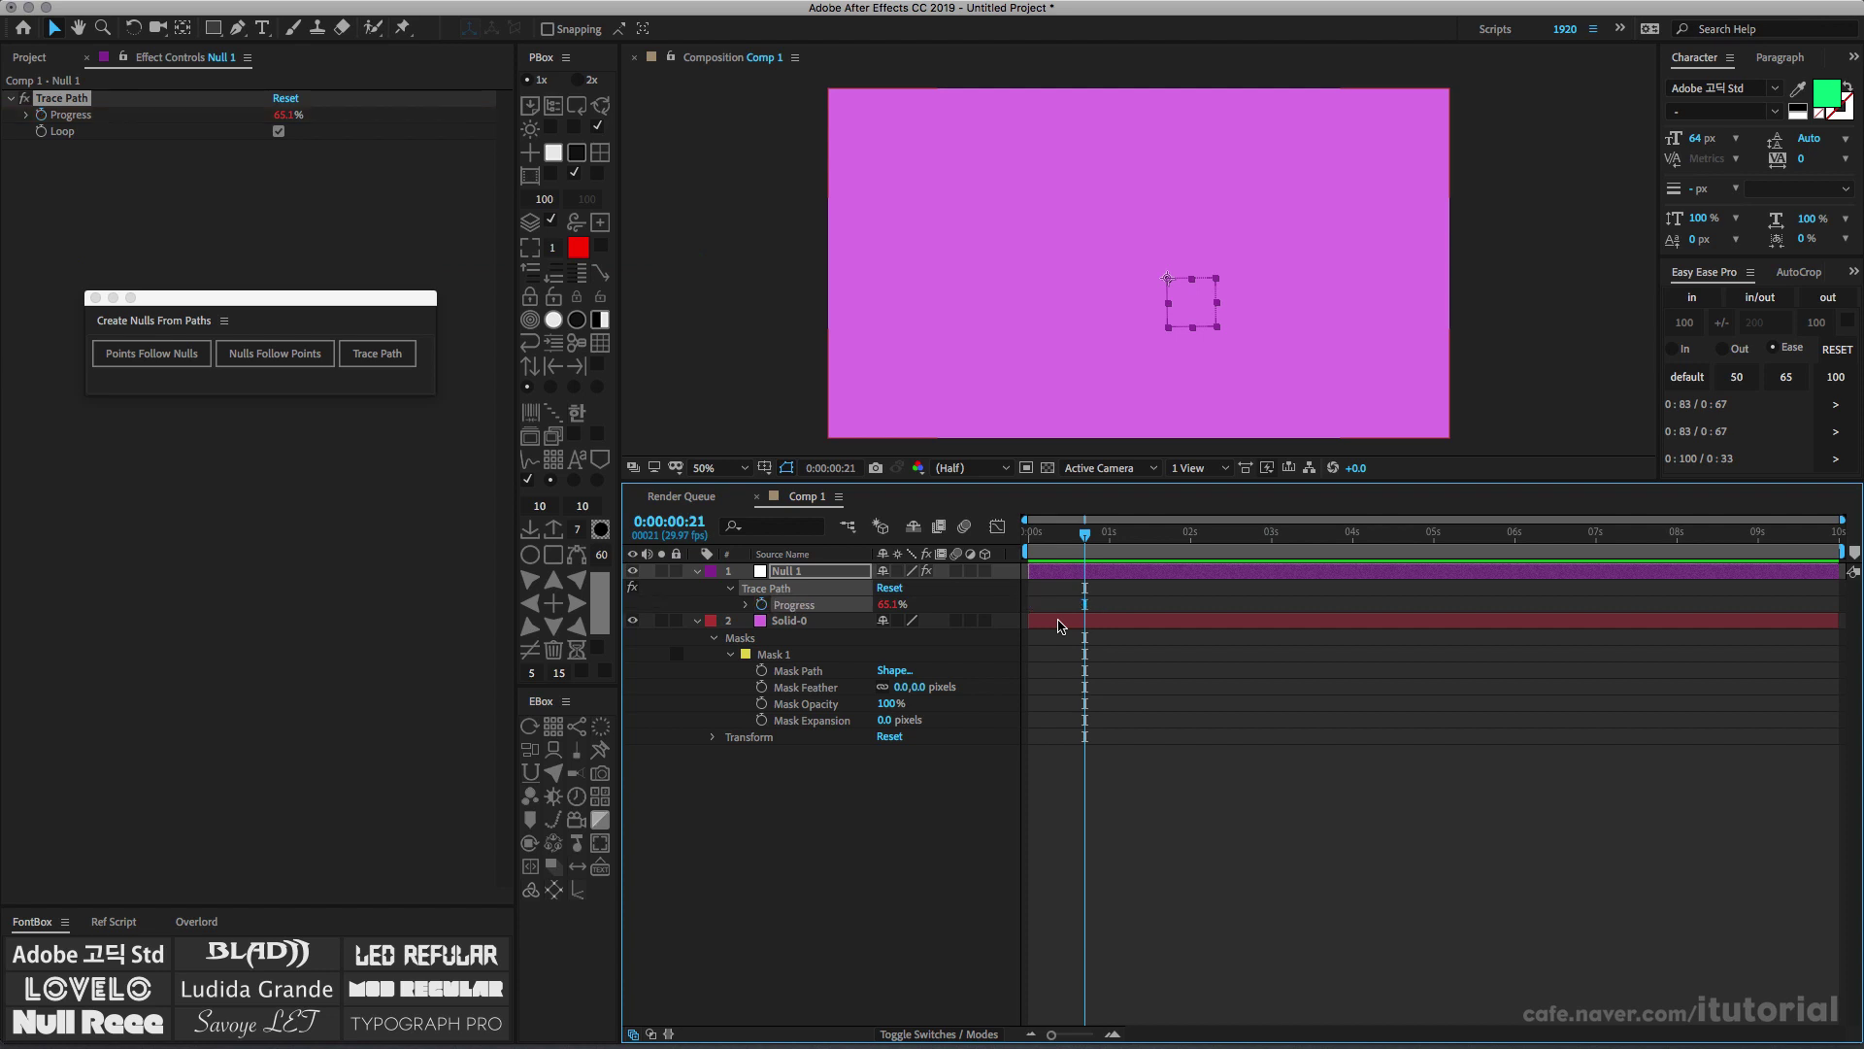
Set the null's Trace Path Progress to 0% and keyframe it at 0:00:00:08
drag(1054, 536, 1045, 544)
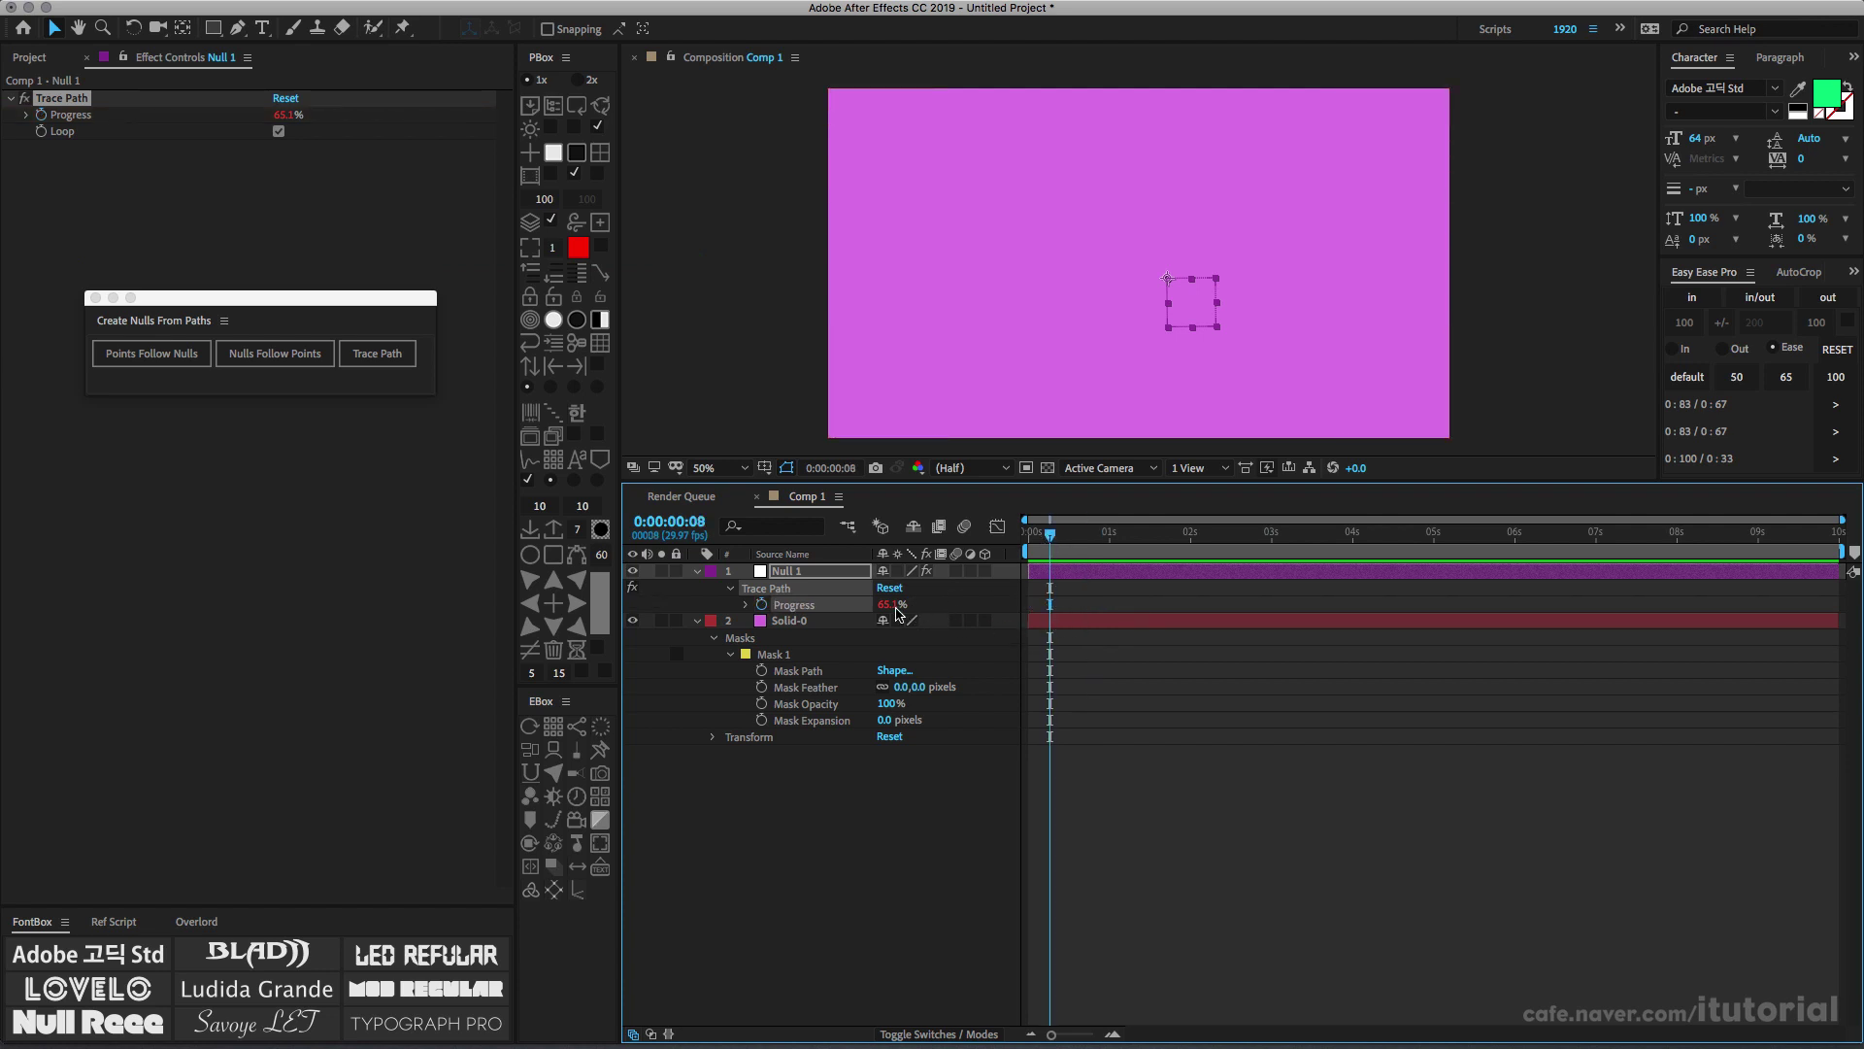
drag(898, 612, 821, 606)
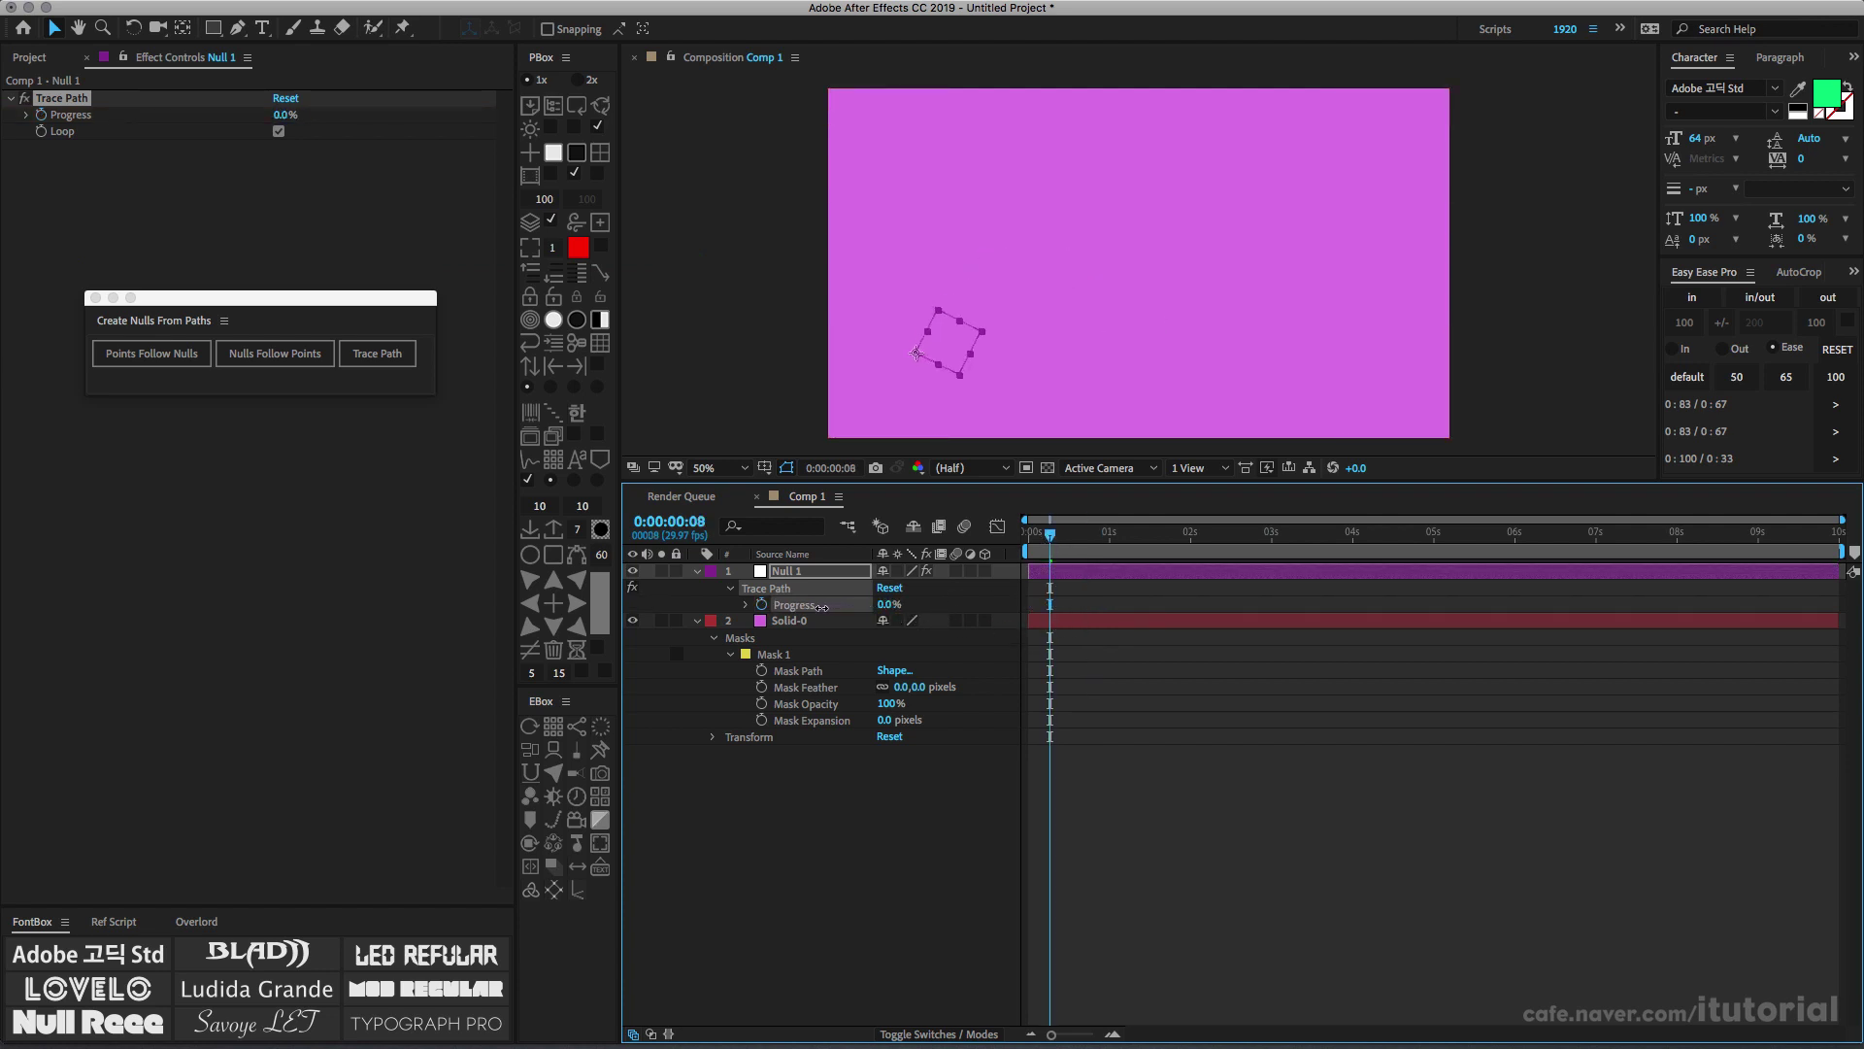
click(761, 604)
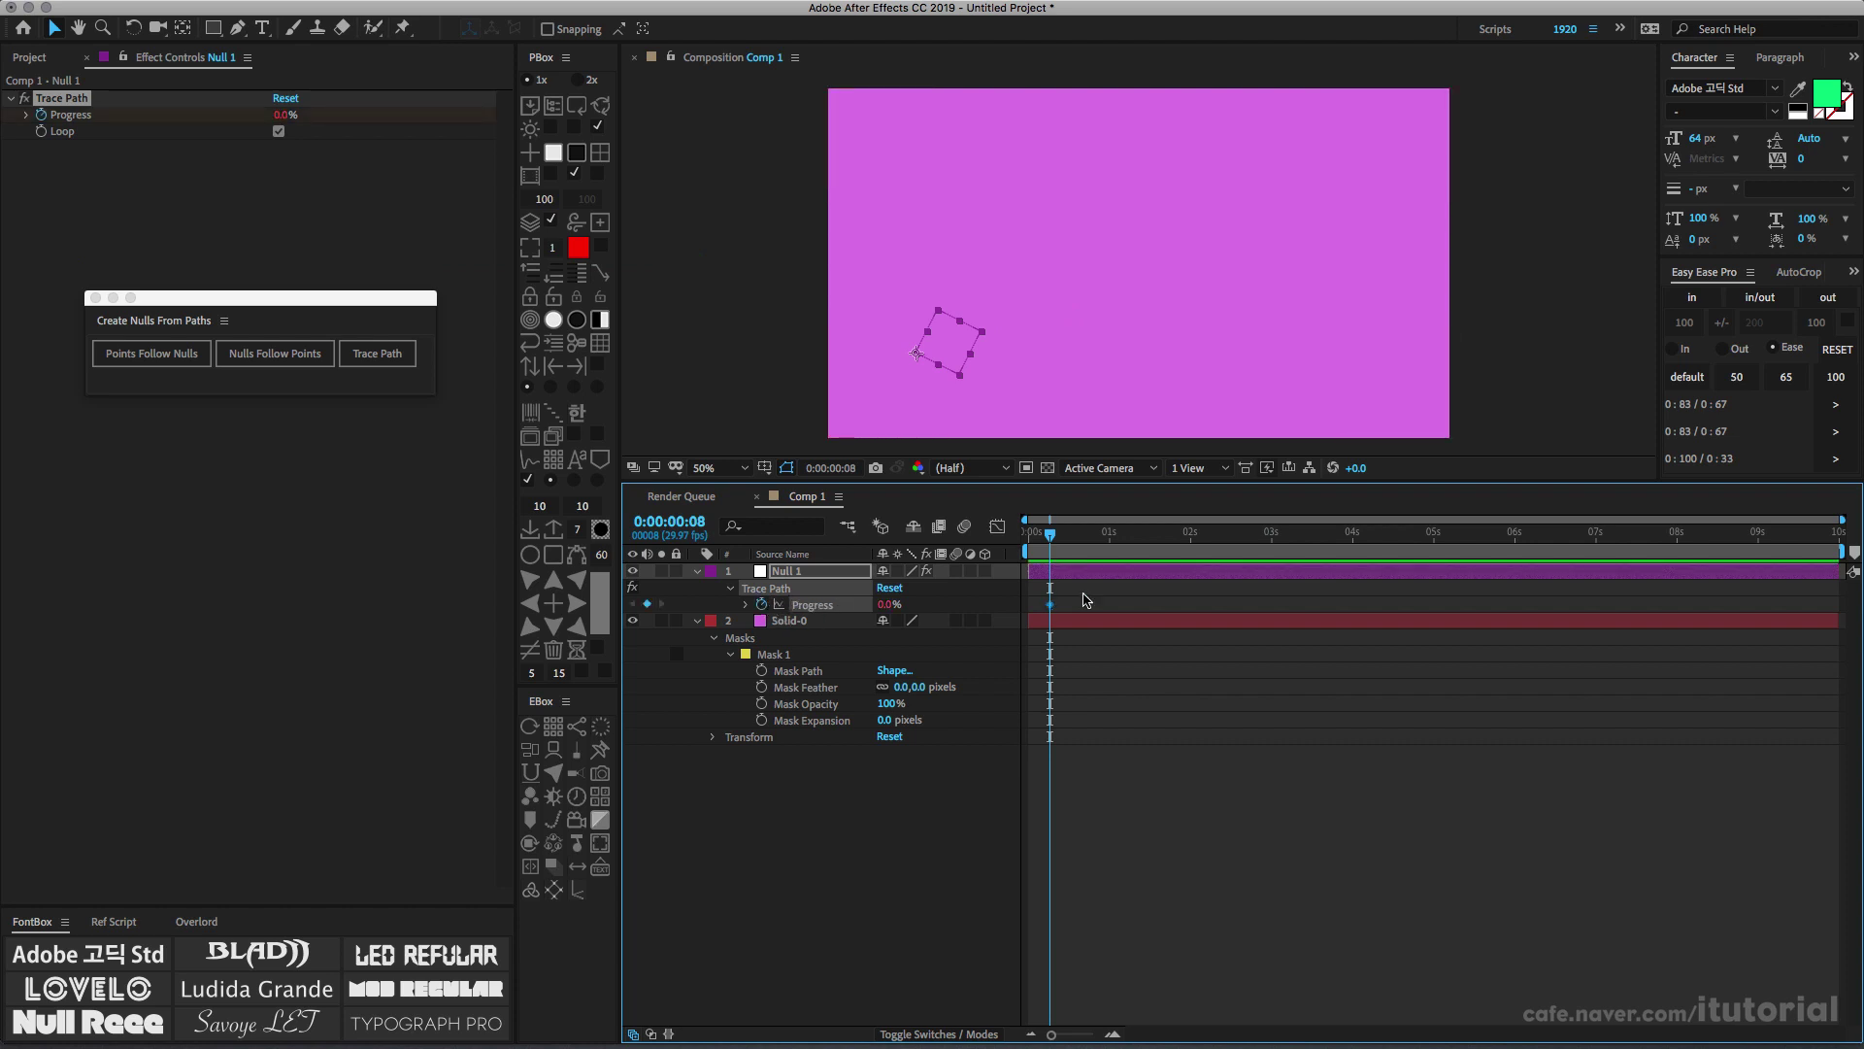
Add two further Trace Path Progress keyframes, the last at 0:00:01:14, so the null travels along the path and back
click(1100, 534)
drag(886, 605, 983, 605)
drag(1131, 549, 1147, 540)
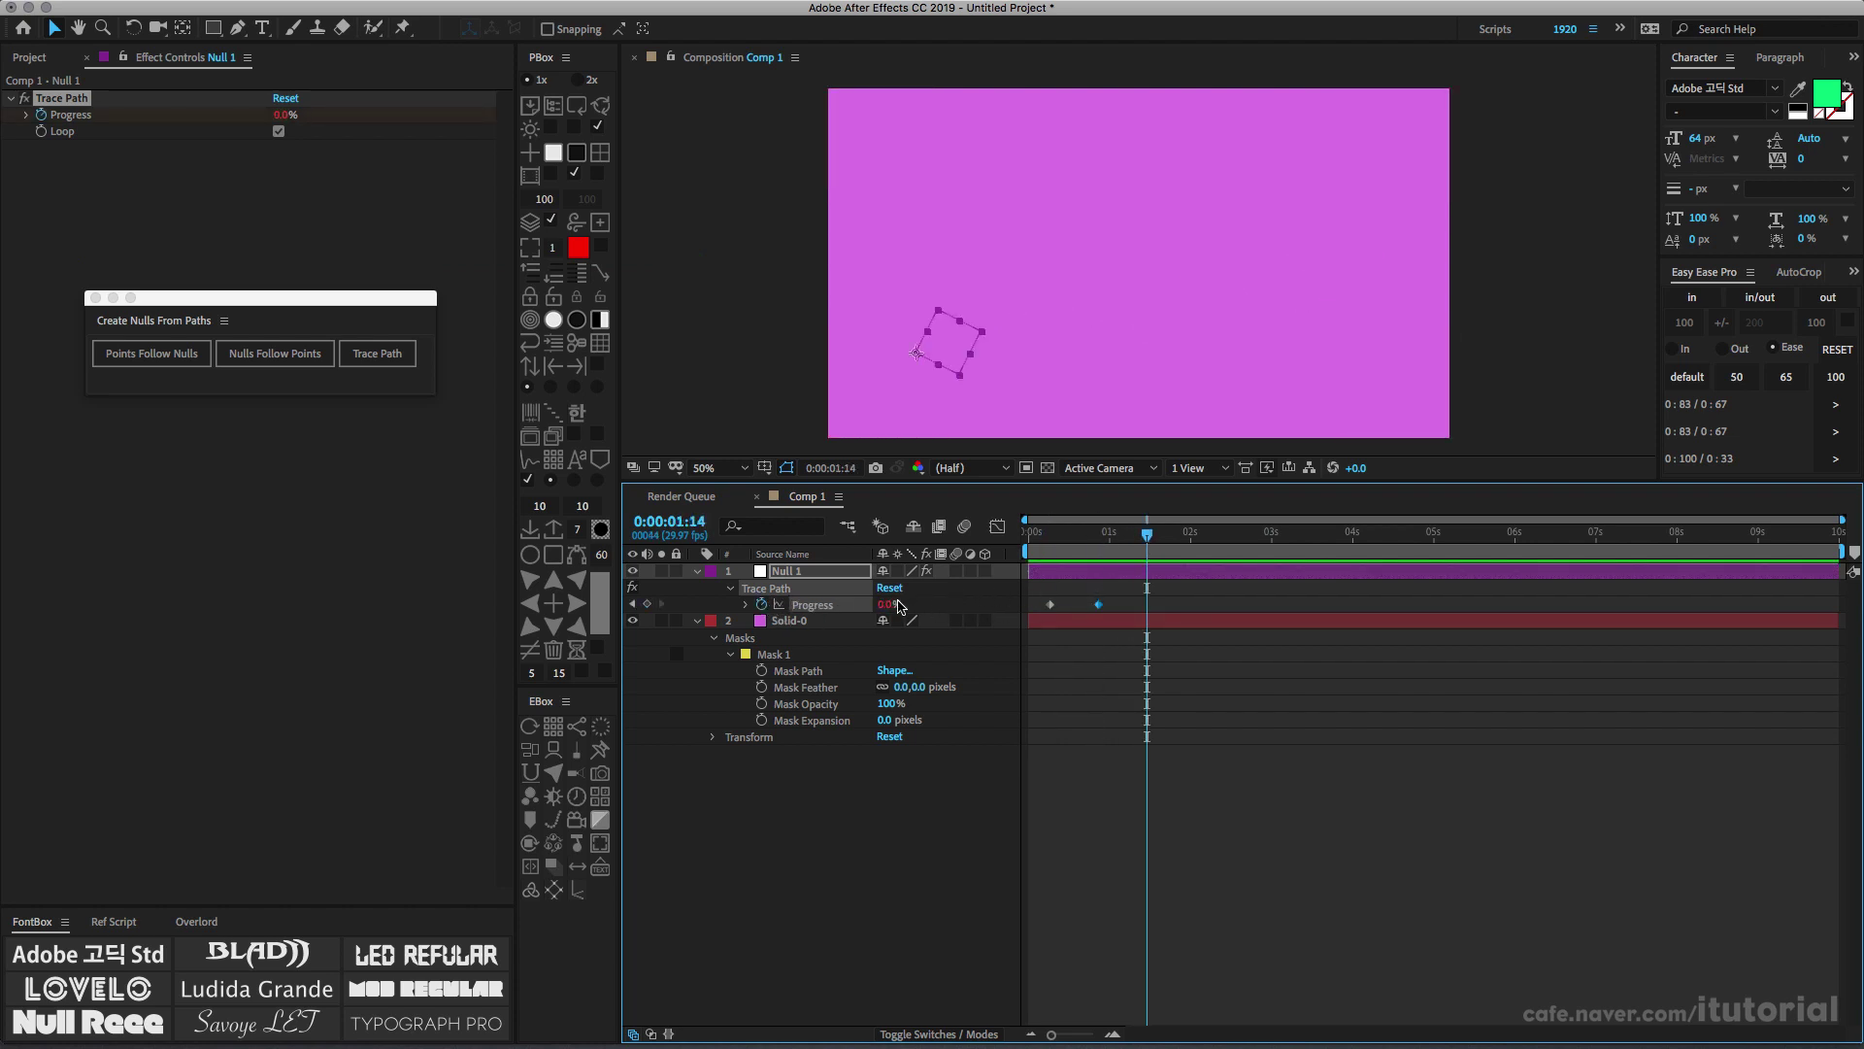
drag(886, 605, 857, 604)
mouse_move(1147, 534)
mouse_down()
mouse_move(1045, 544)
mouse_move(1132, 549)
mouse_up()
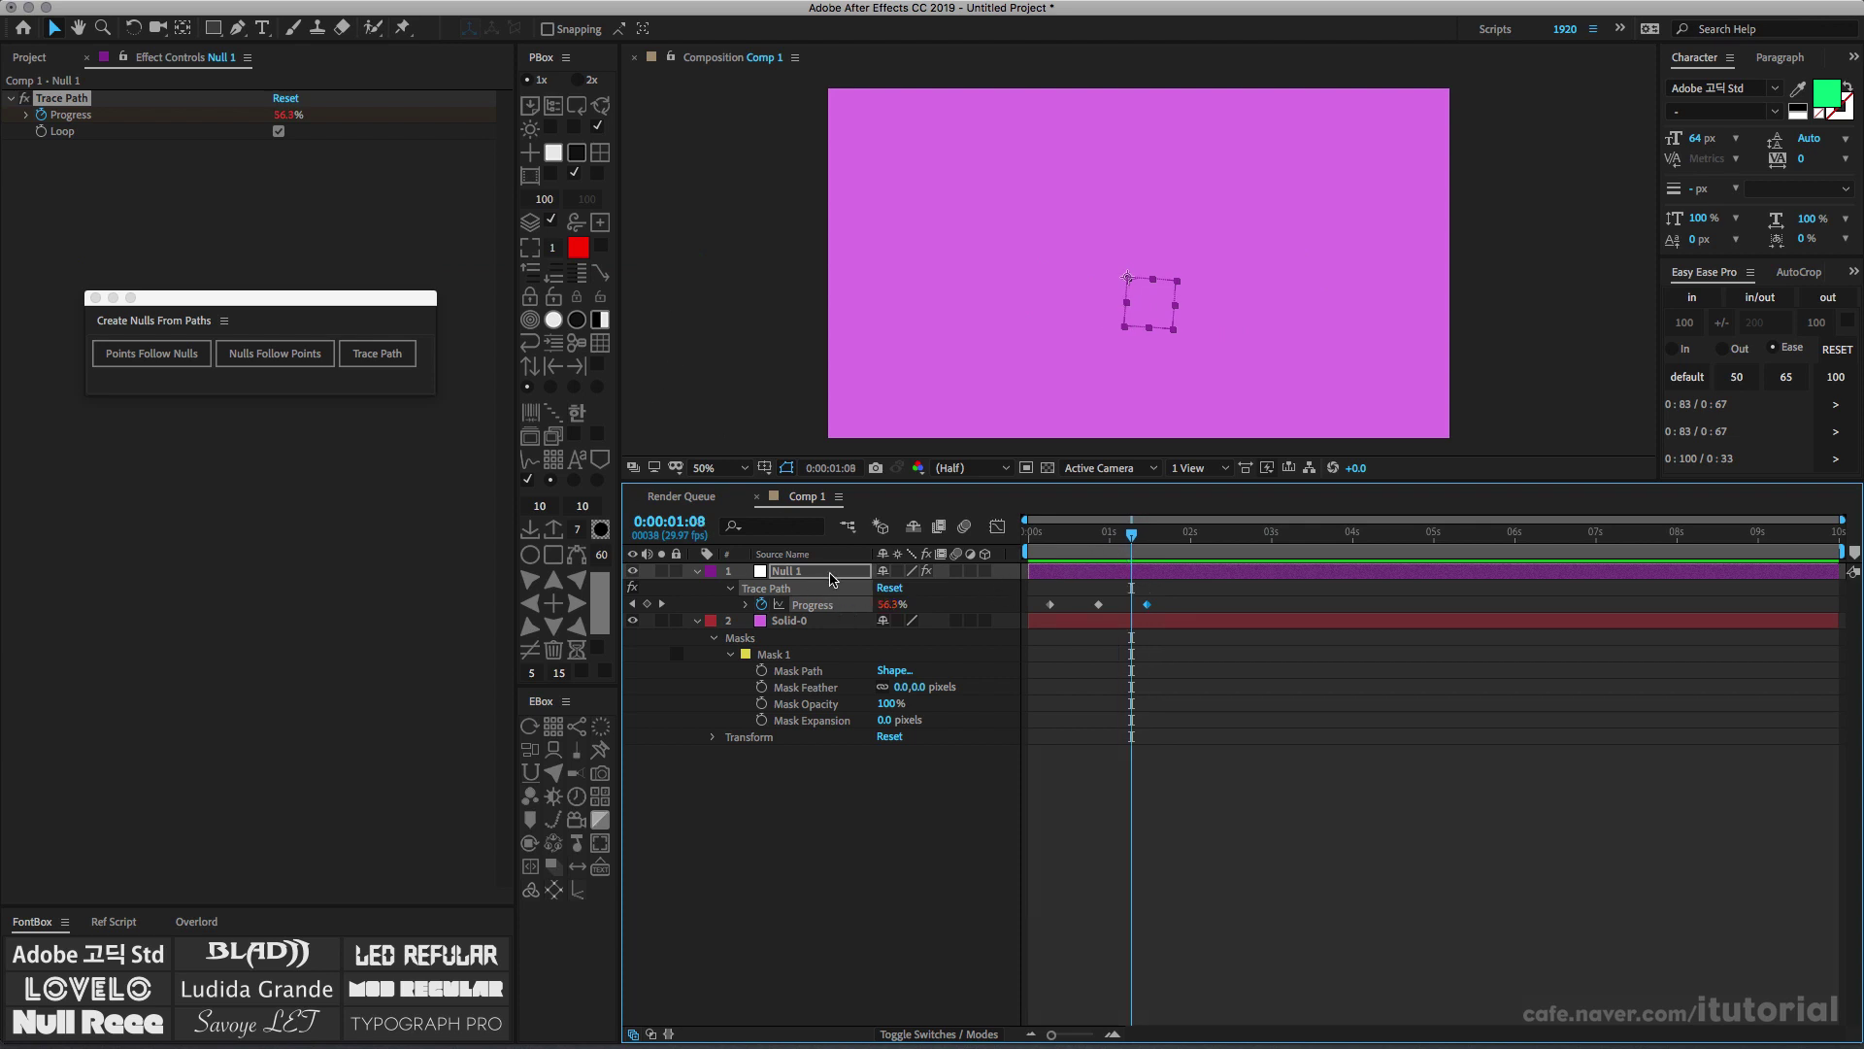
Create a small blue solid above Null 1 in the composition
click(782, 573)
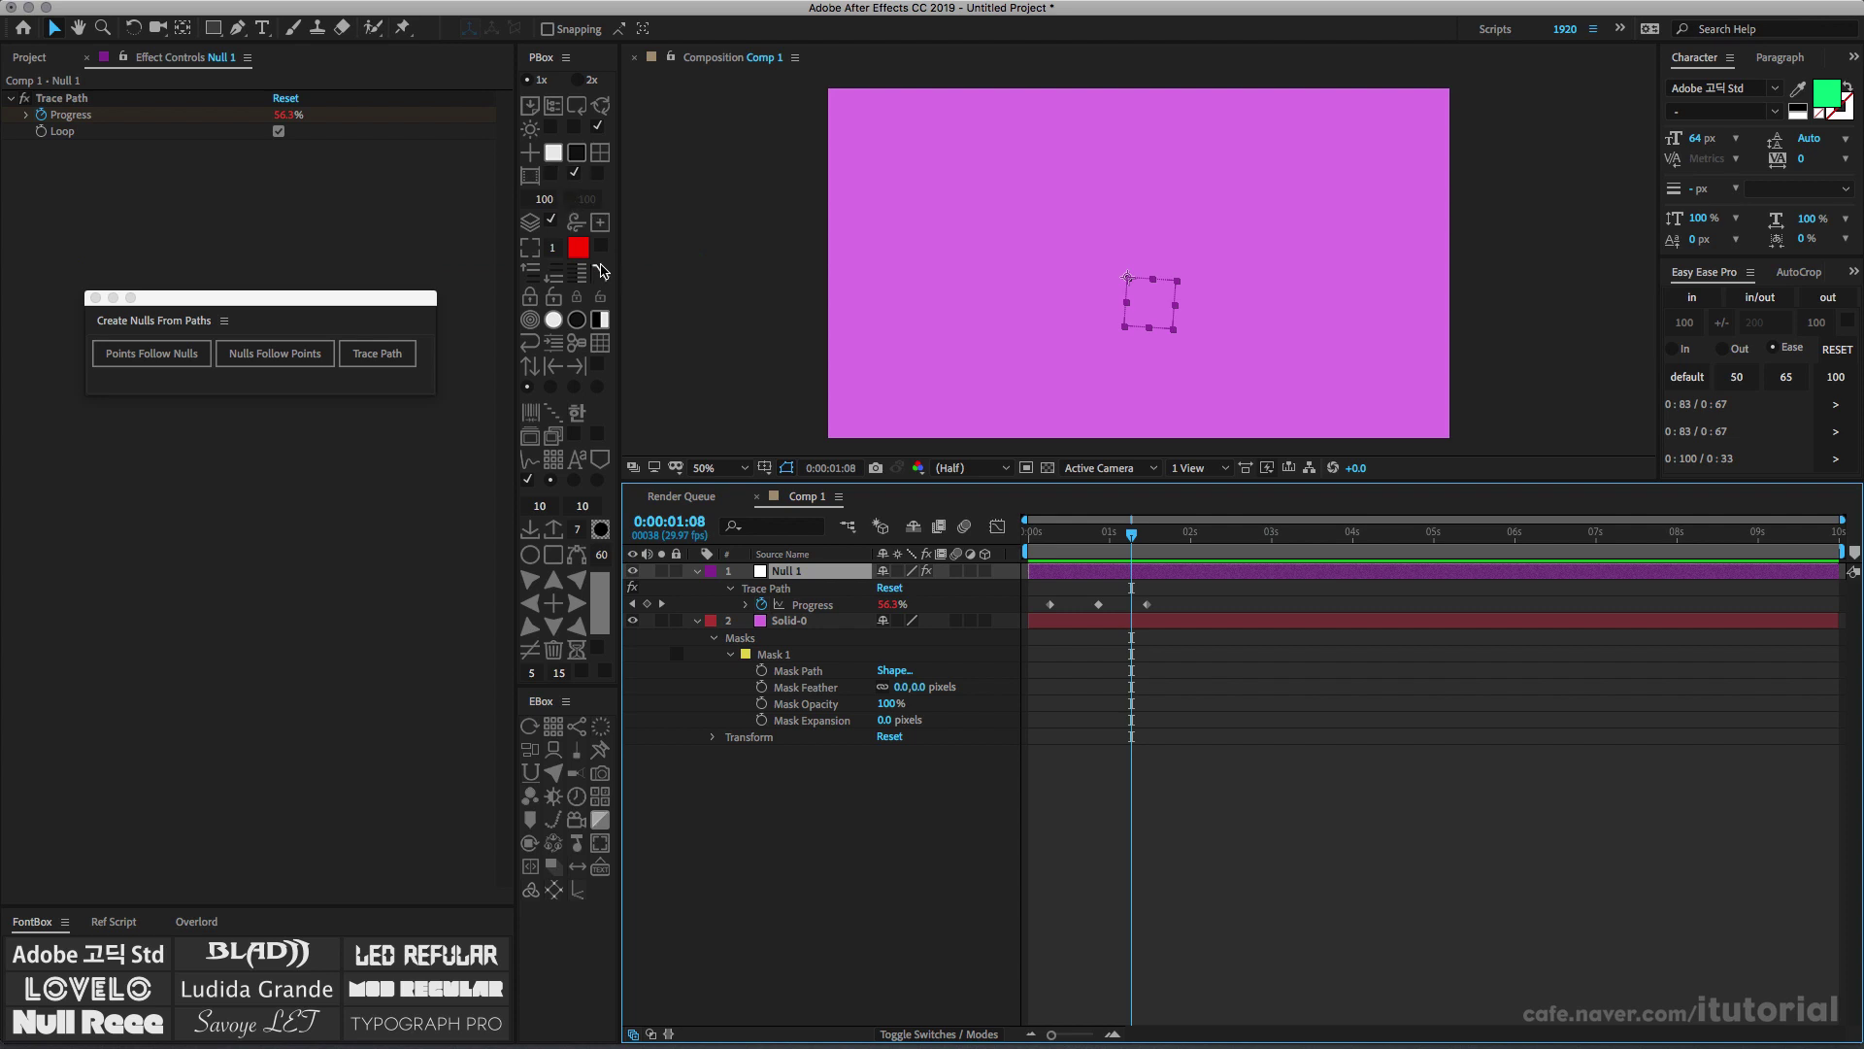
click(603, 161)
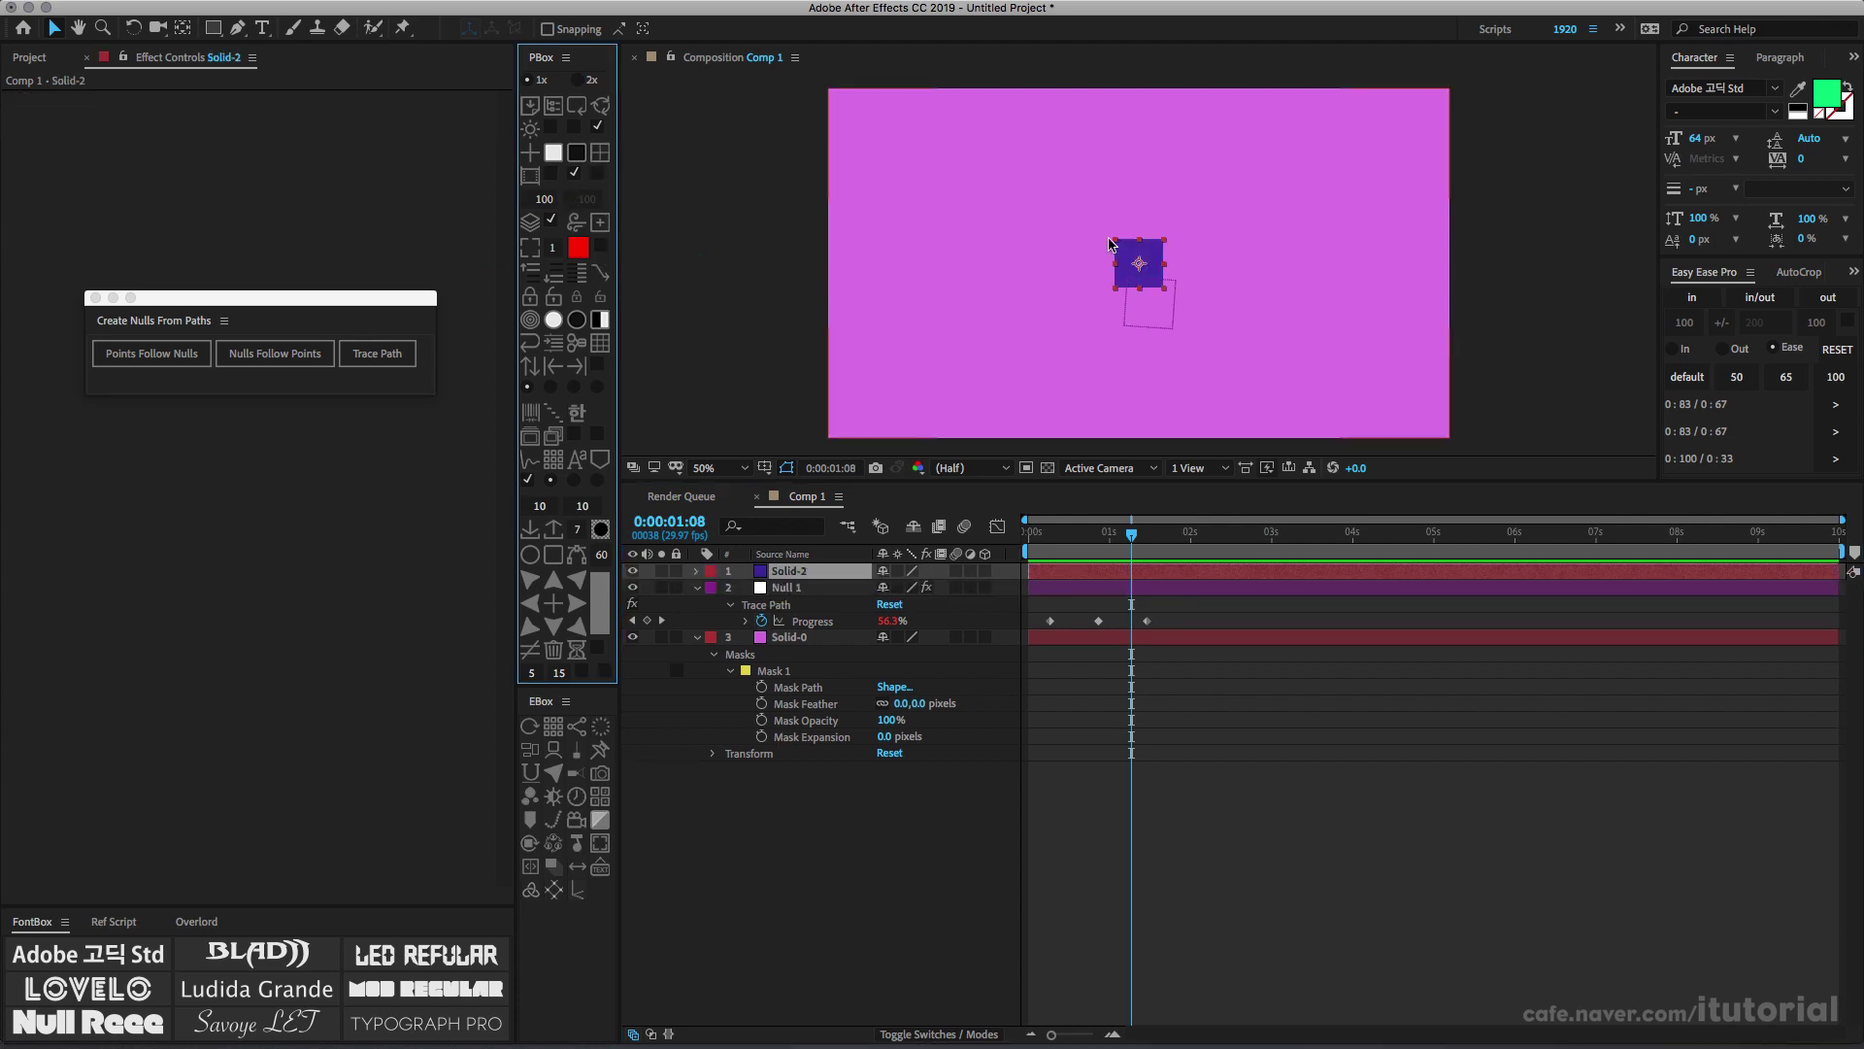
click(832, 573)
Show the Parent & Link column, parent the blue solid to Null 1, and check its motion along the path
right_click(1024, 572)
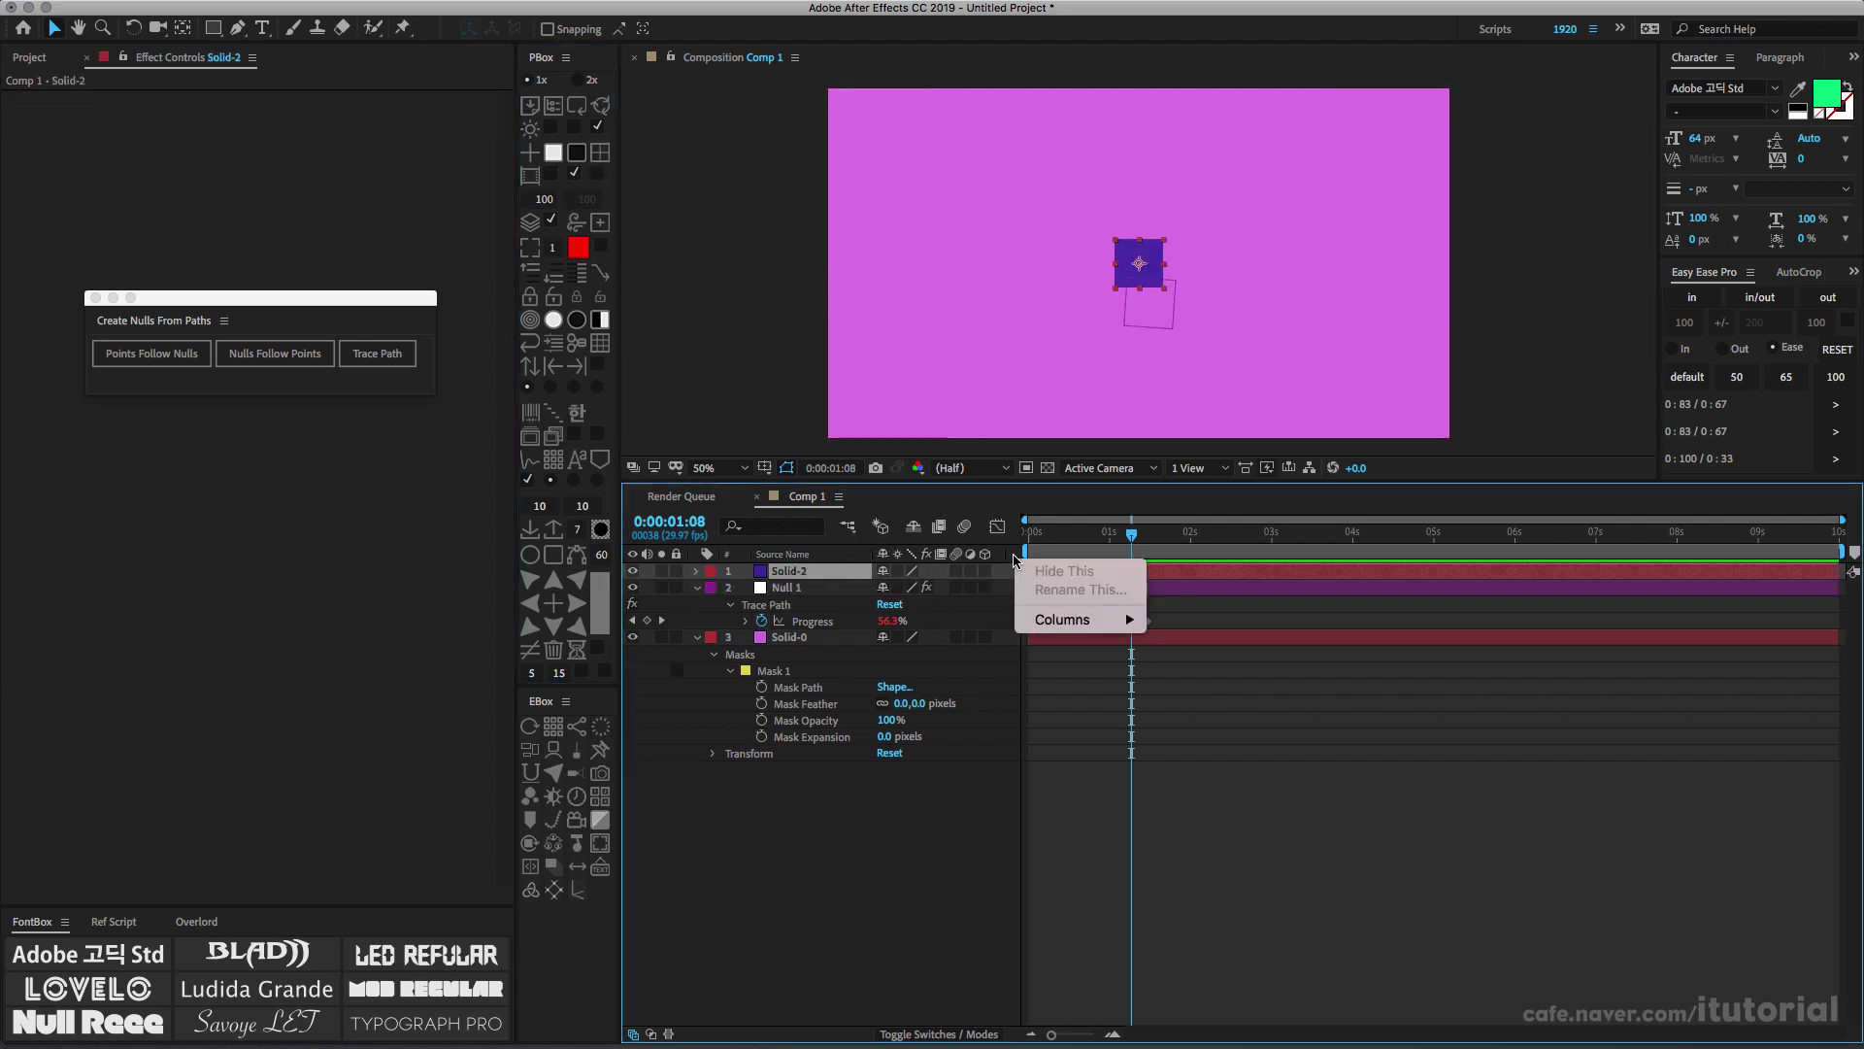
mouse_move(1095, 622)
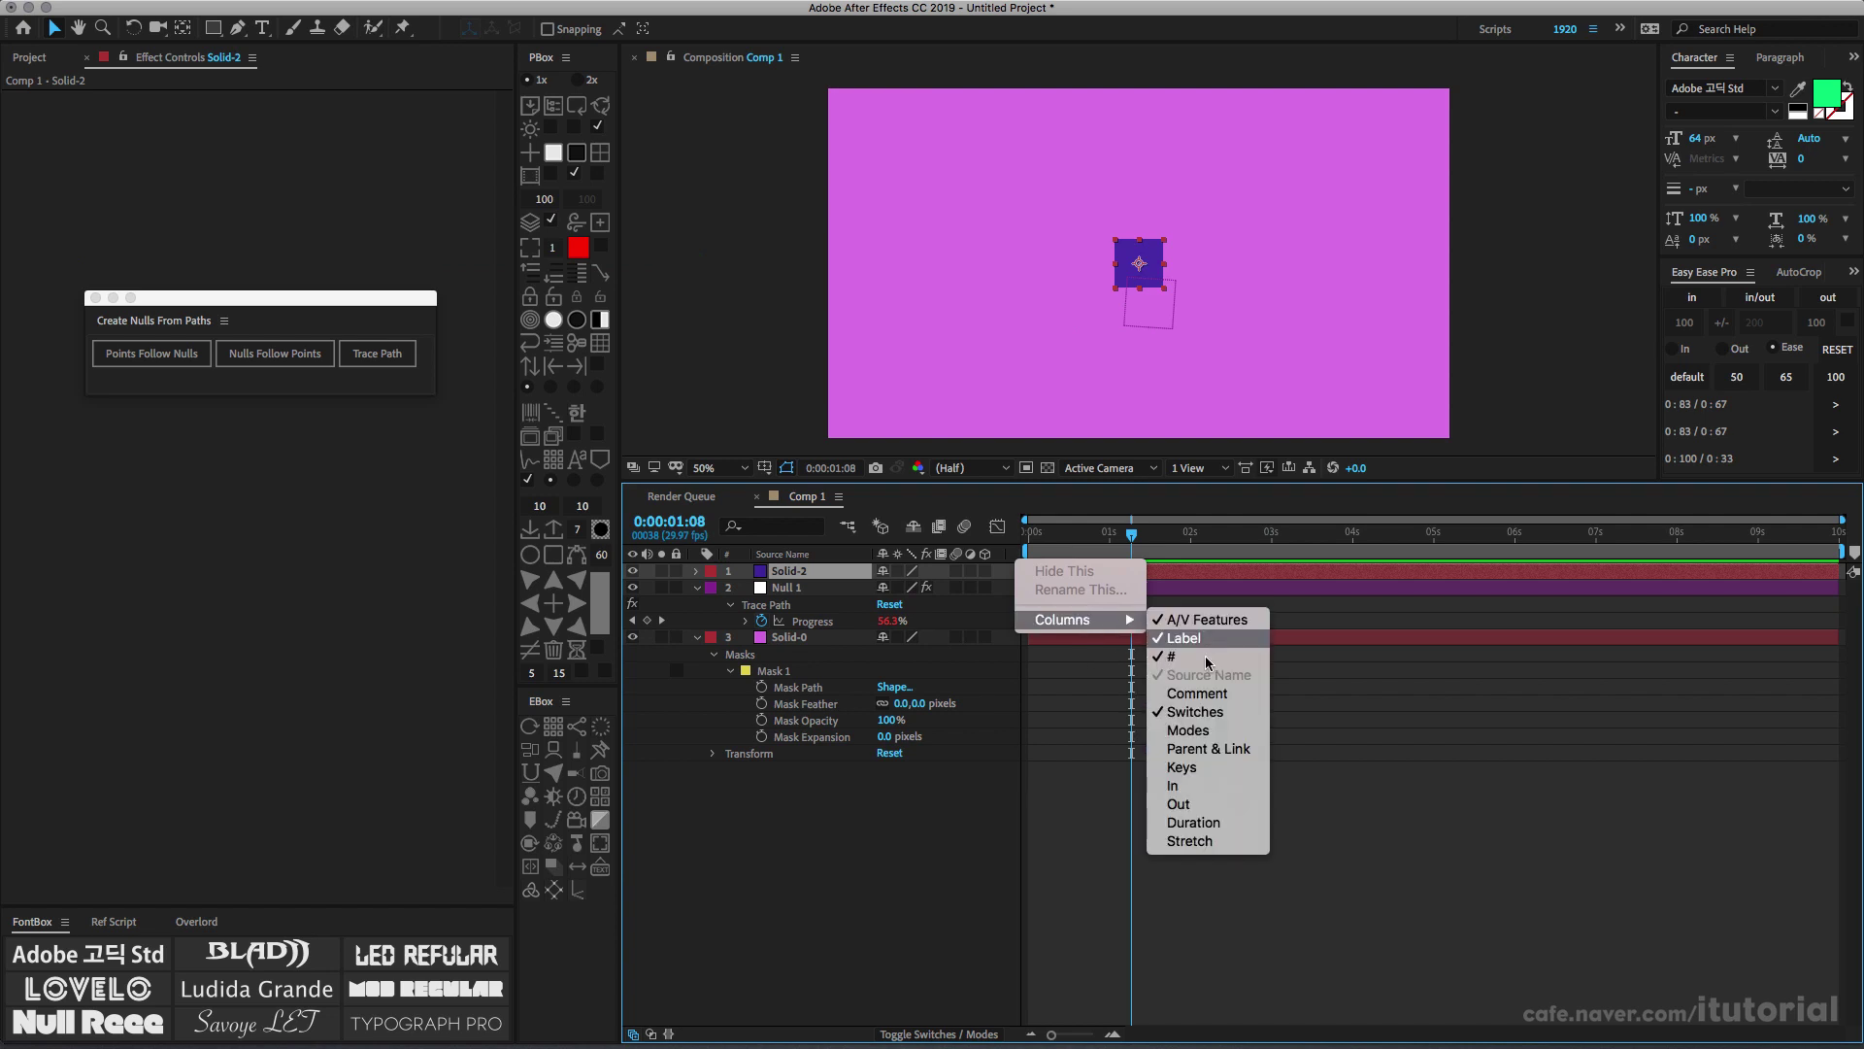
click(1188, 754)
drag(1016, 572, 820, 593)
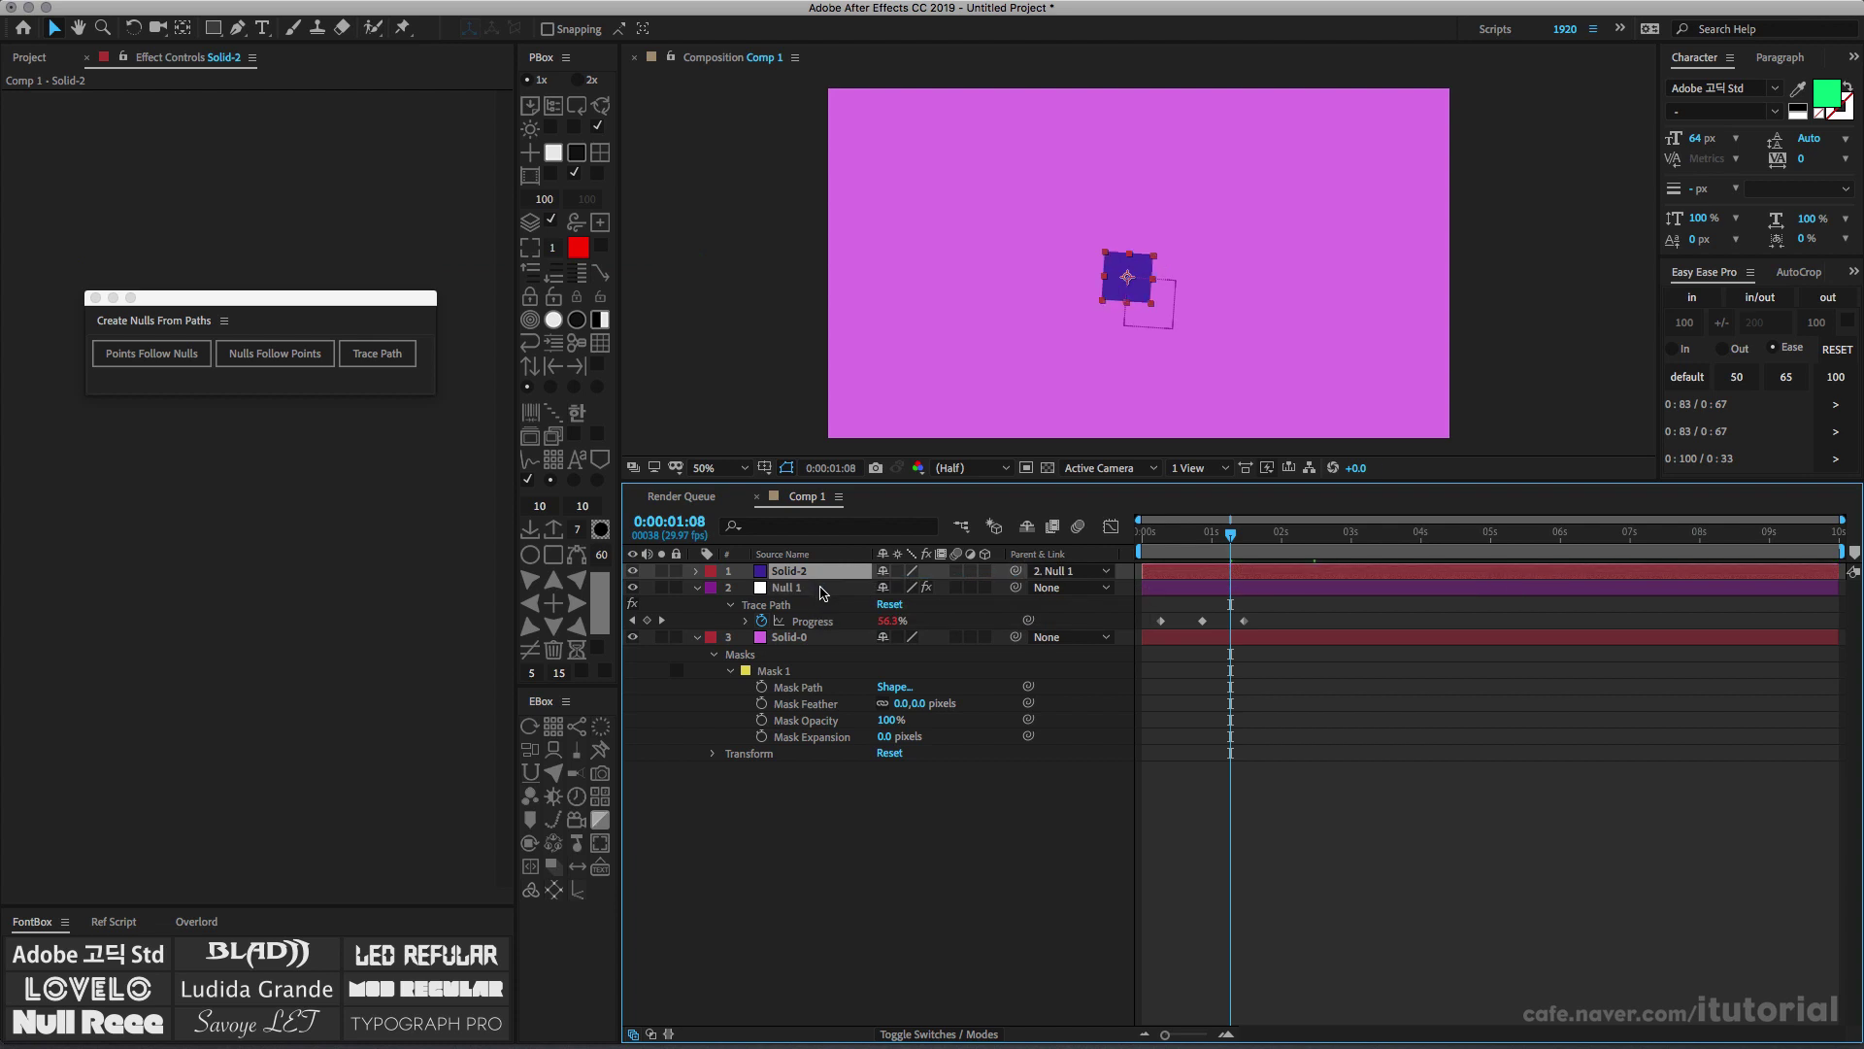
click(989, 782)
drag(1170, 535, 1207, 542)
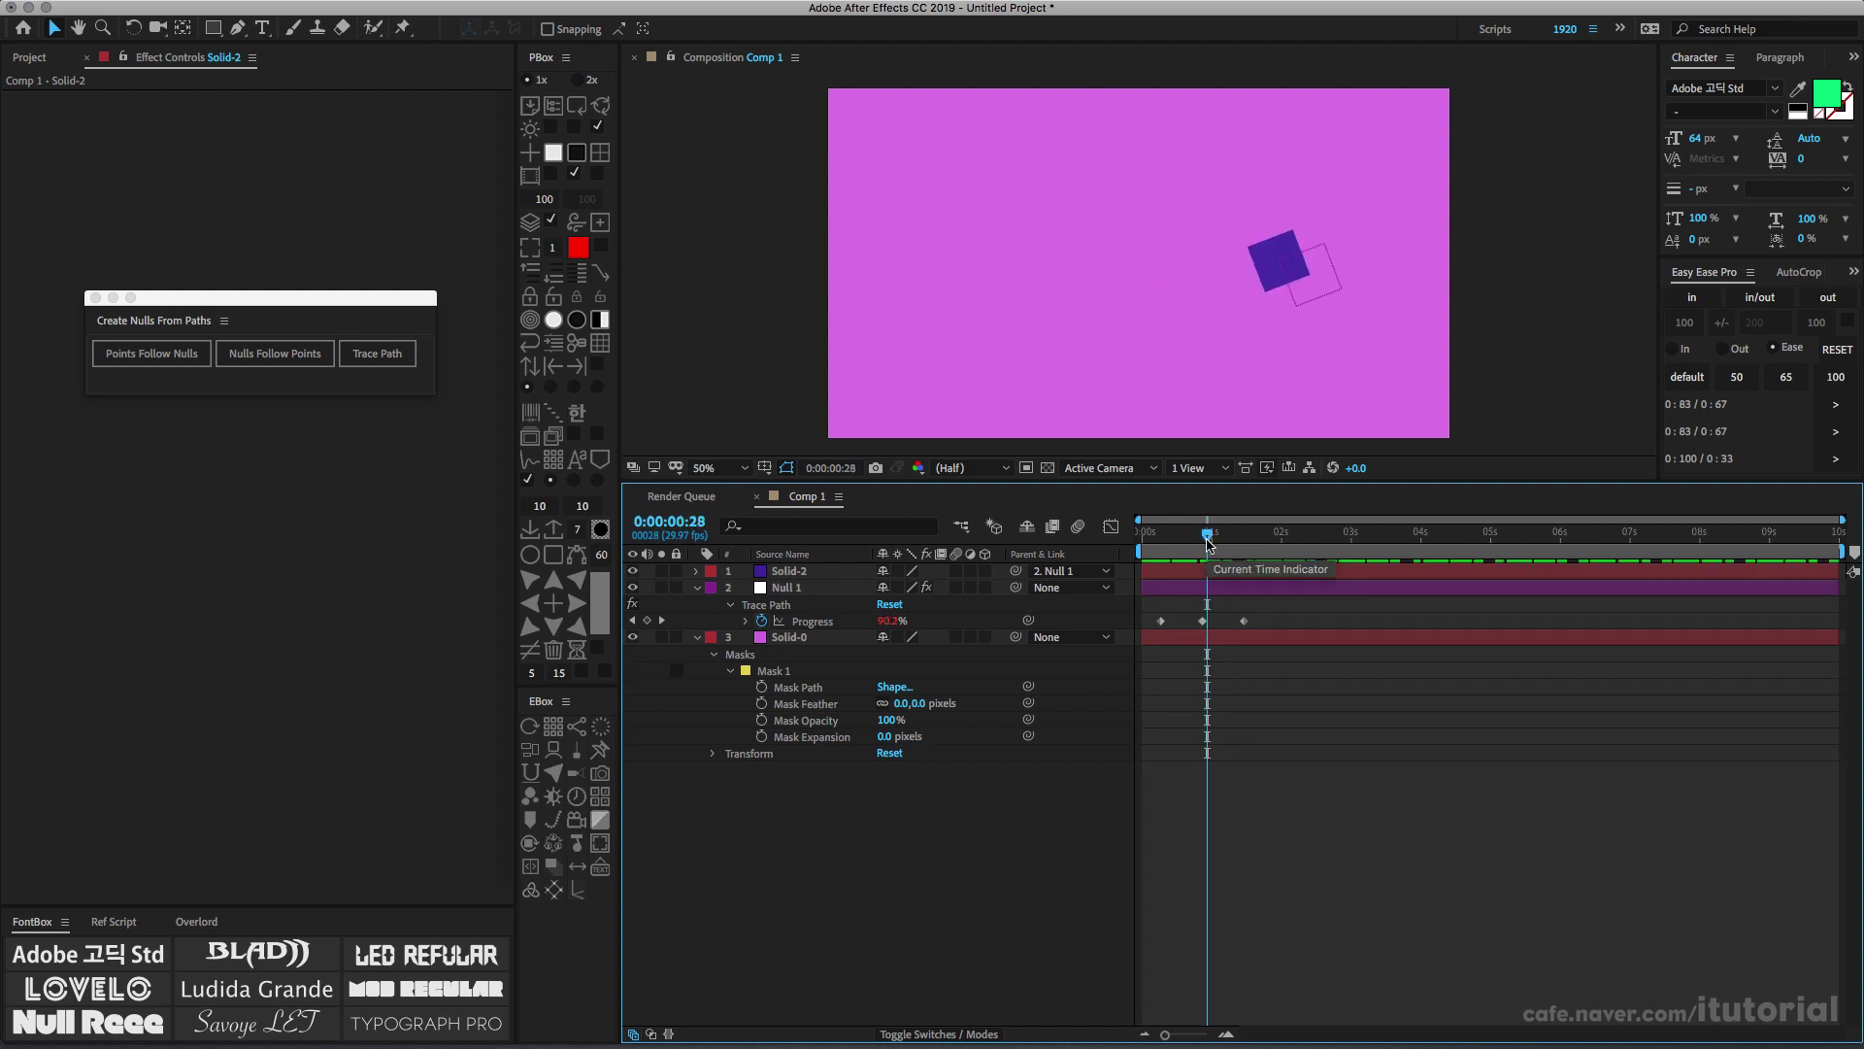
Collapse the masked solid's properties and close the Create Nulls From Paths window
click(795, 573)
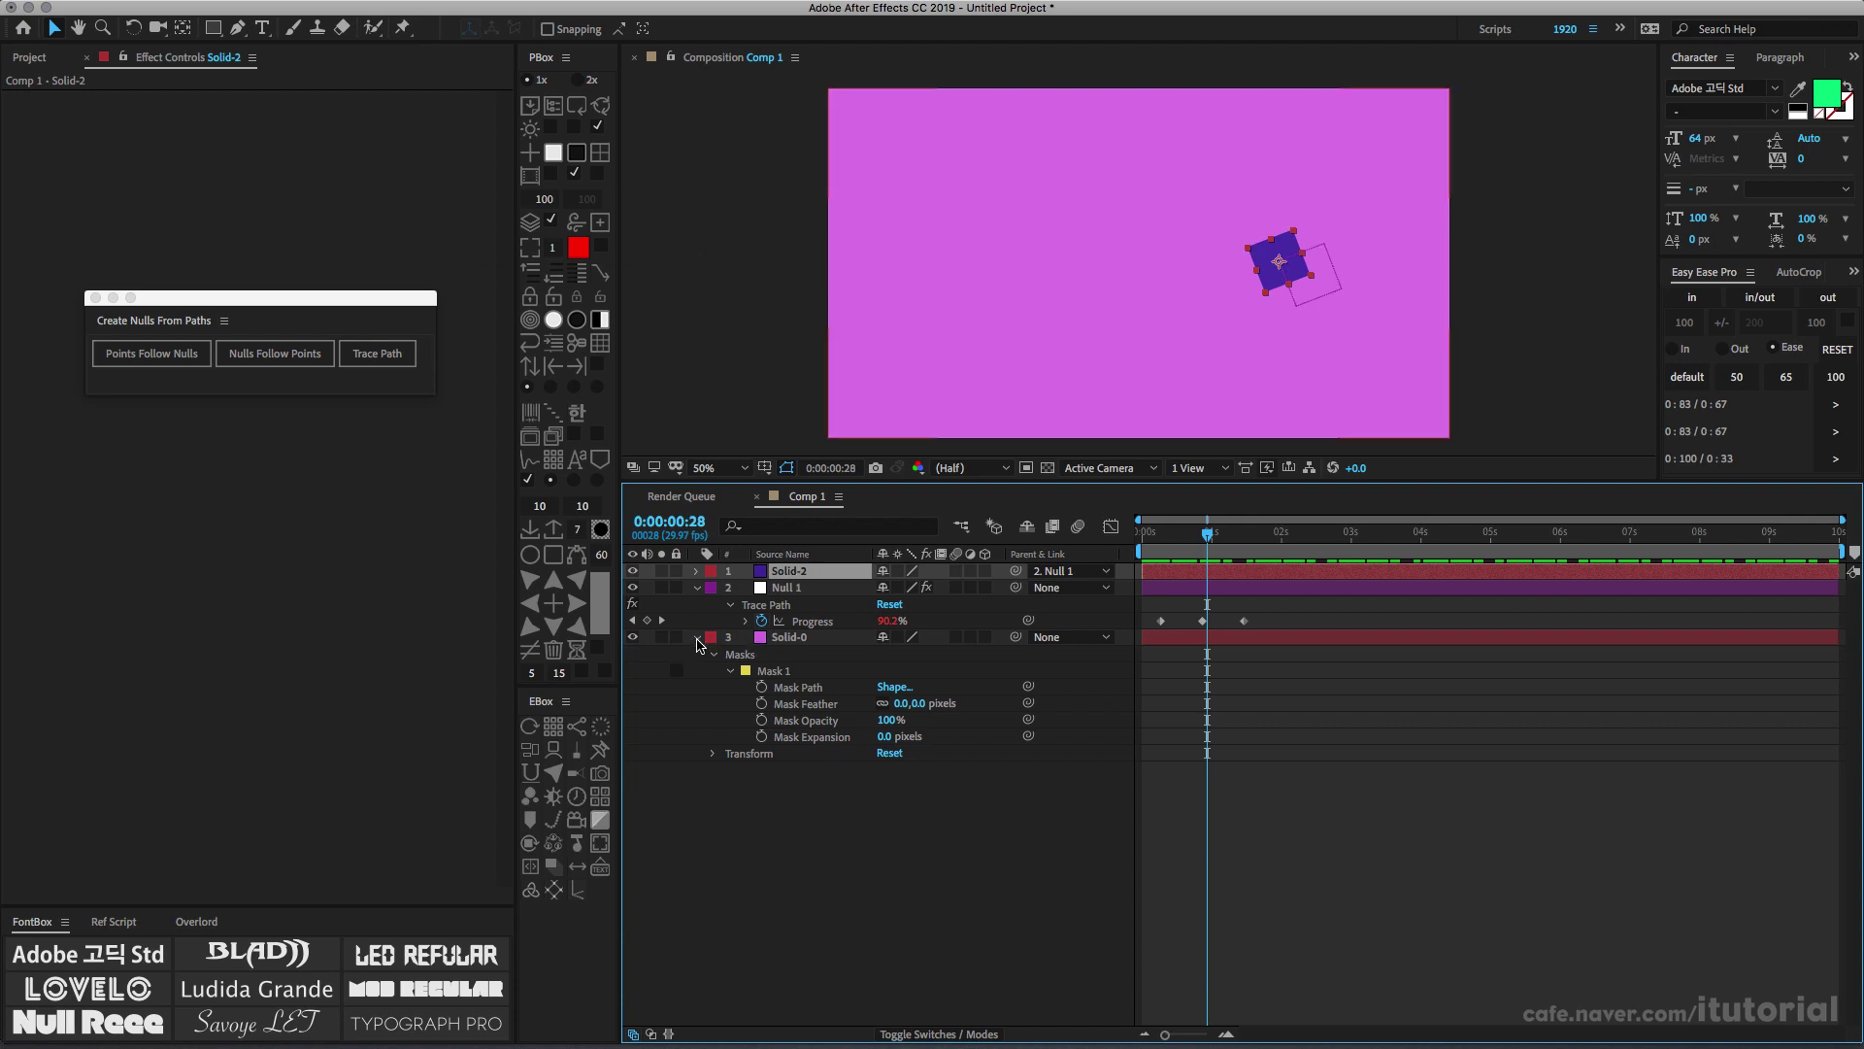
click(697, 639)
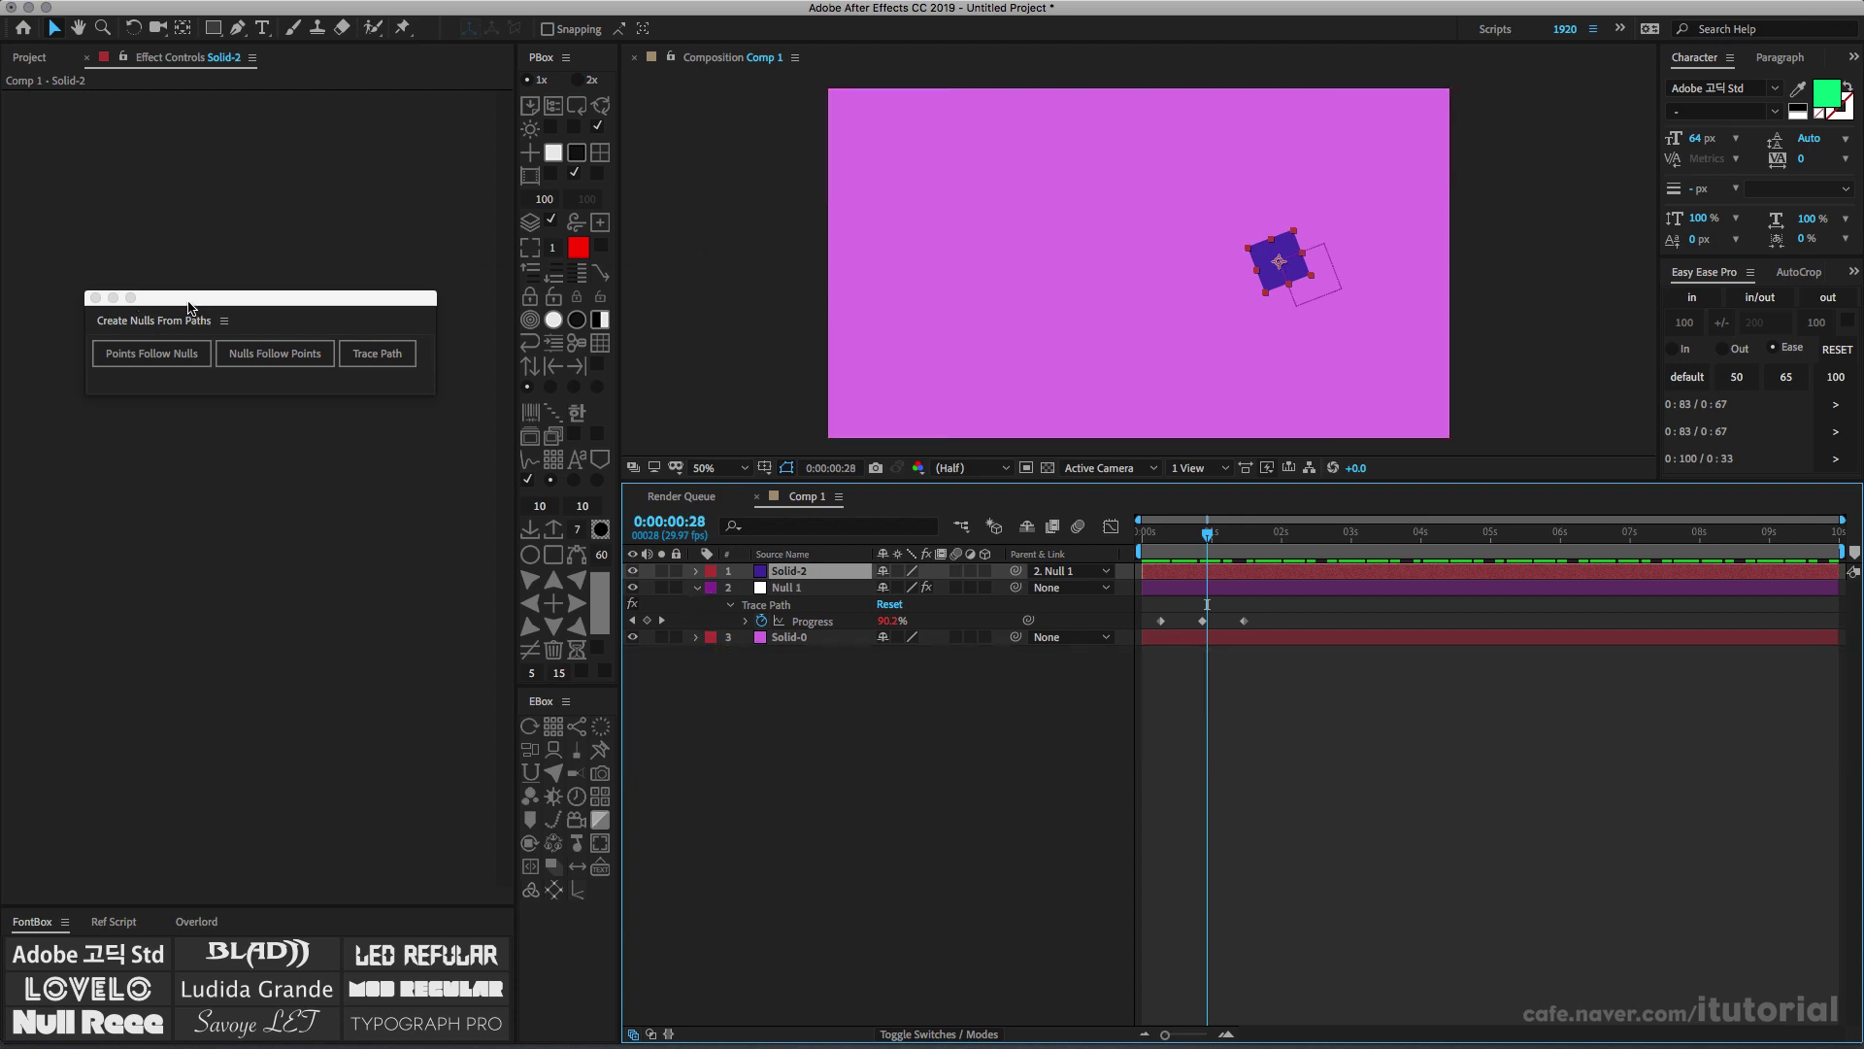
drag(189, 307, 323, 335)
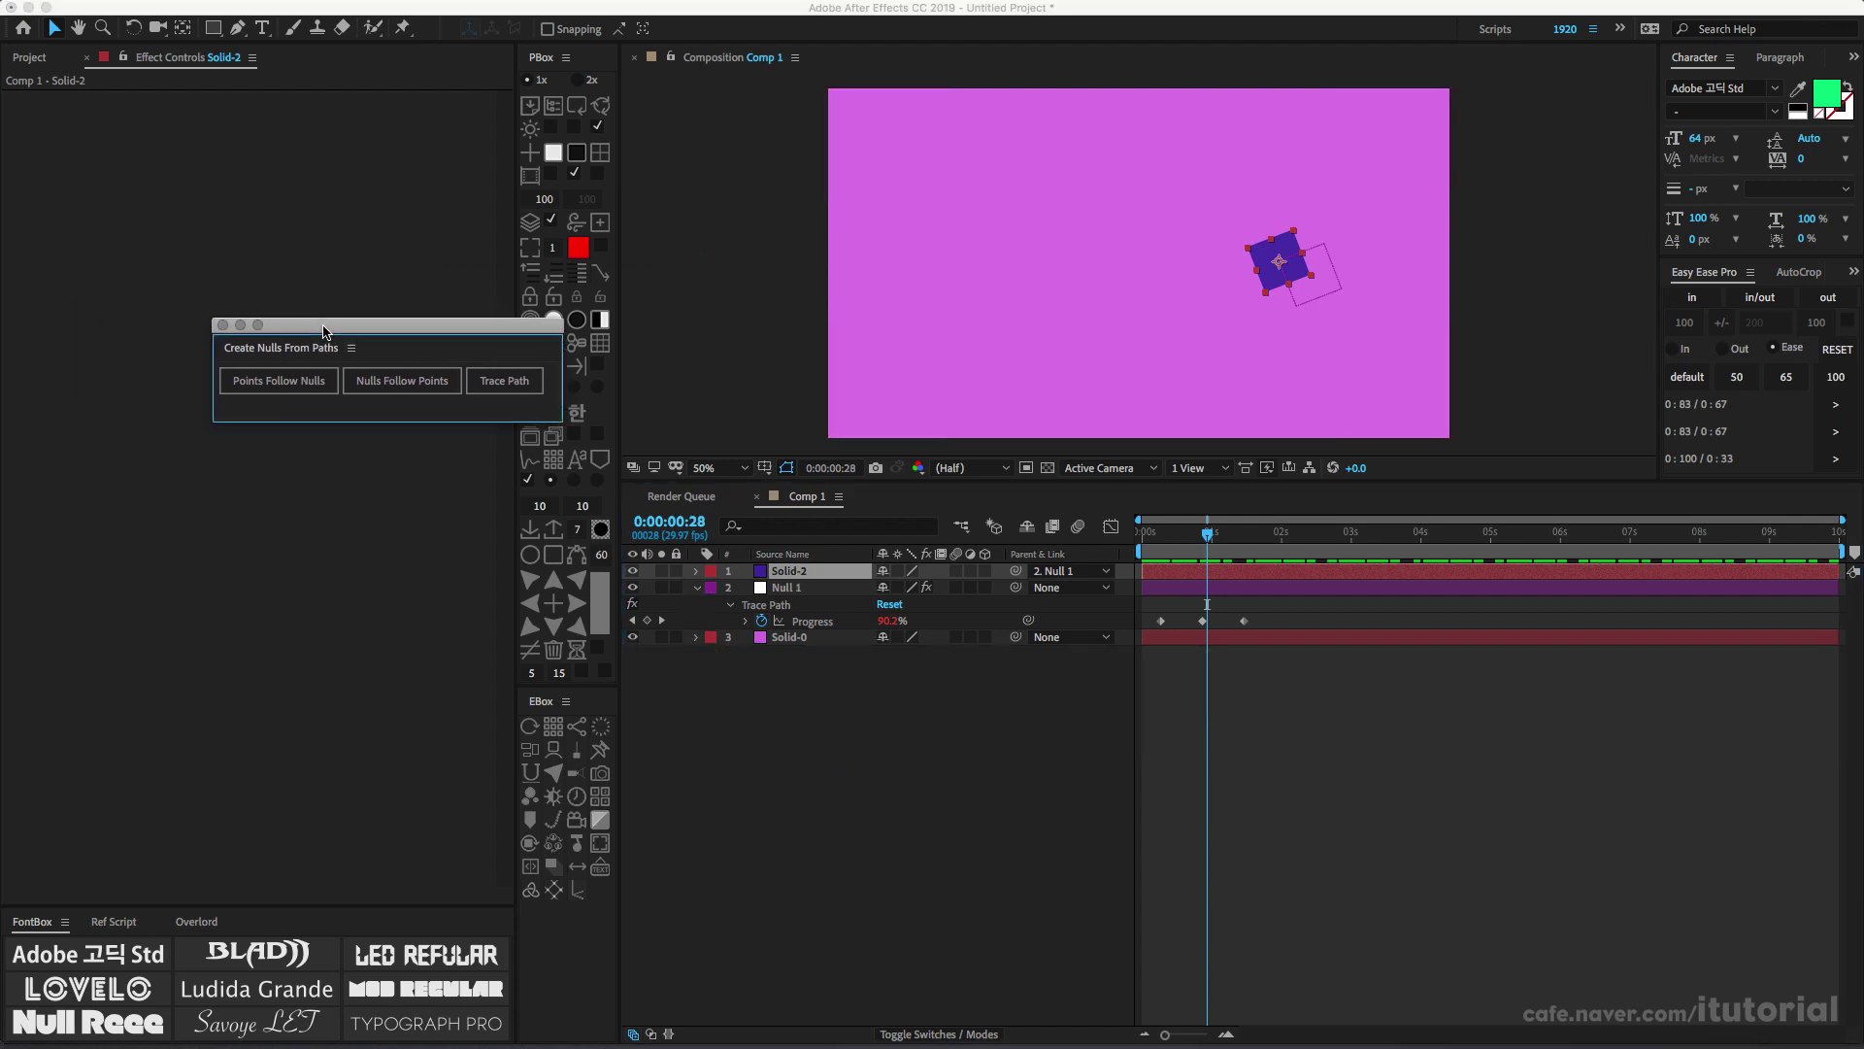
click(227, 327)
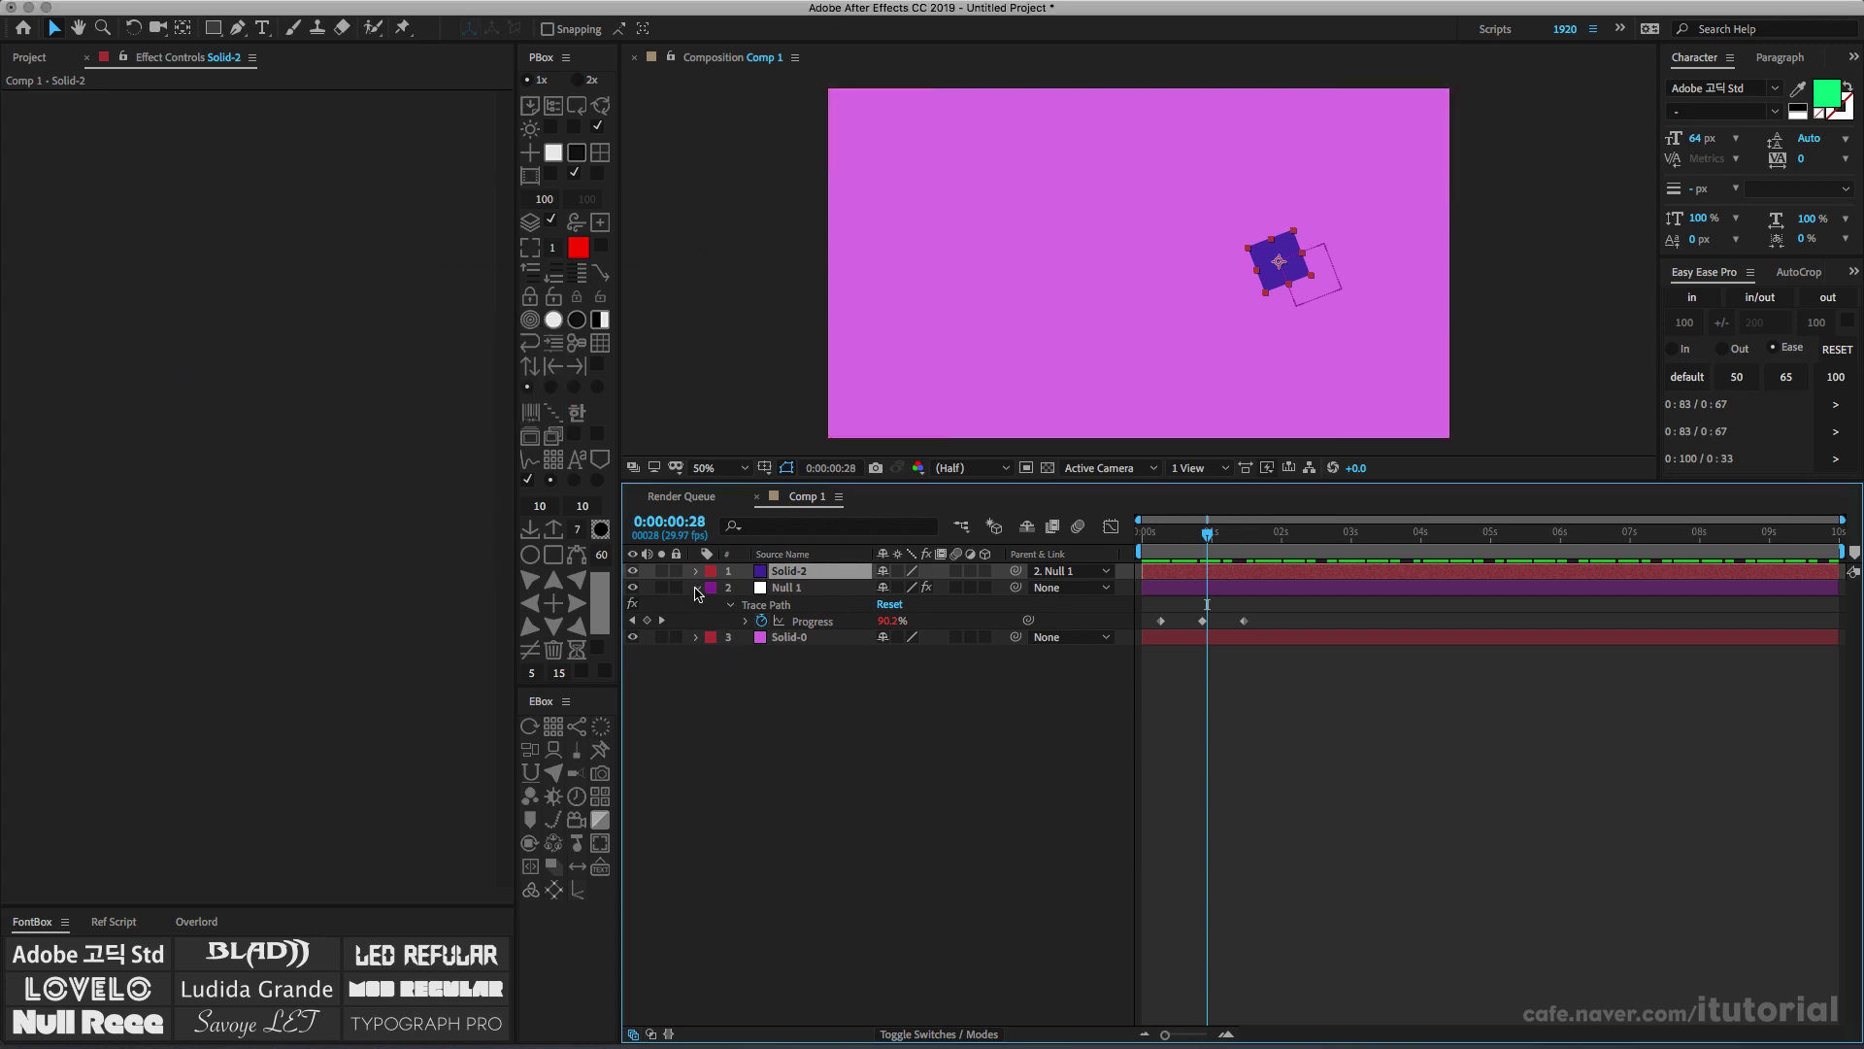
Delete all layers from the composition and move the current time to 0:00:00:08
click(695, 588)
drag(791, 657, 776, 548)
key(Delete)
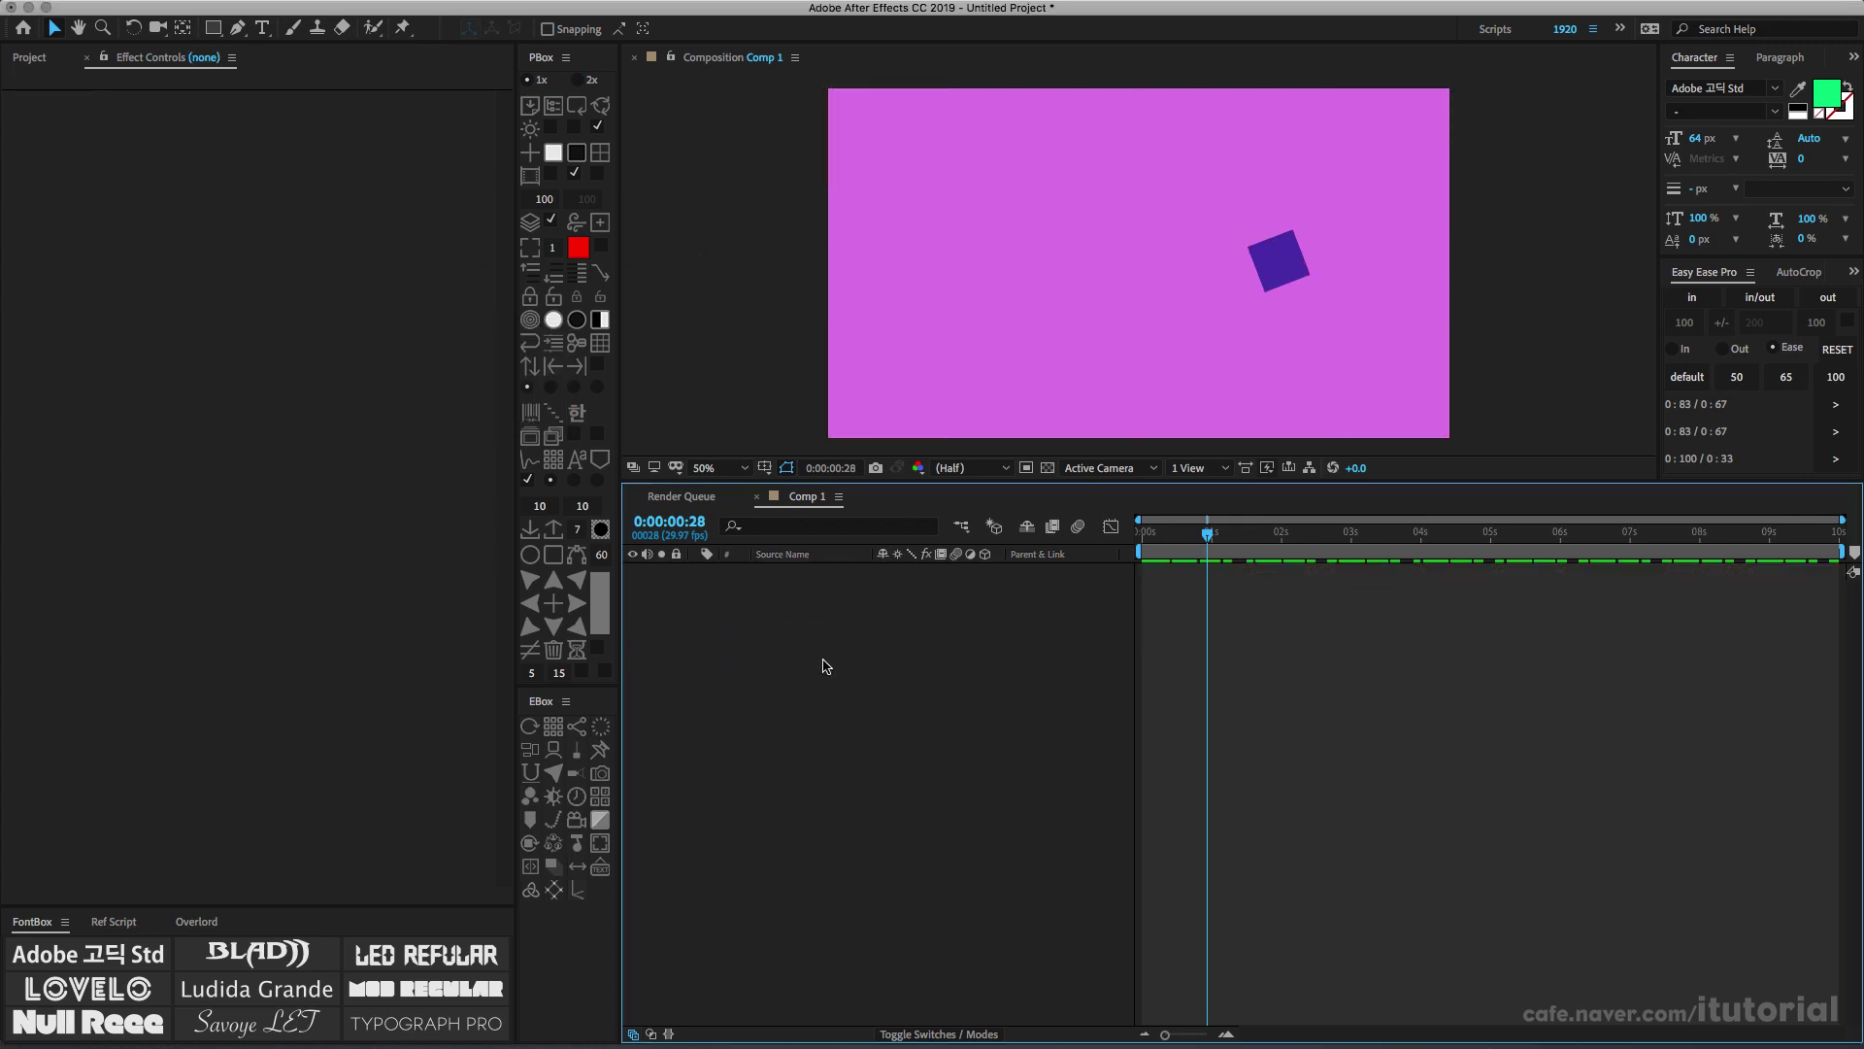
drag(1203, 537, 1160, 537)
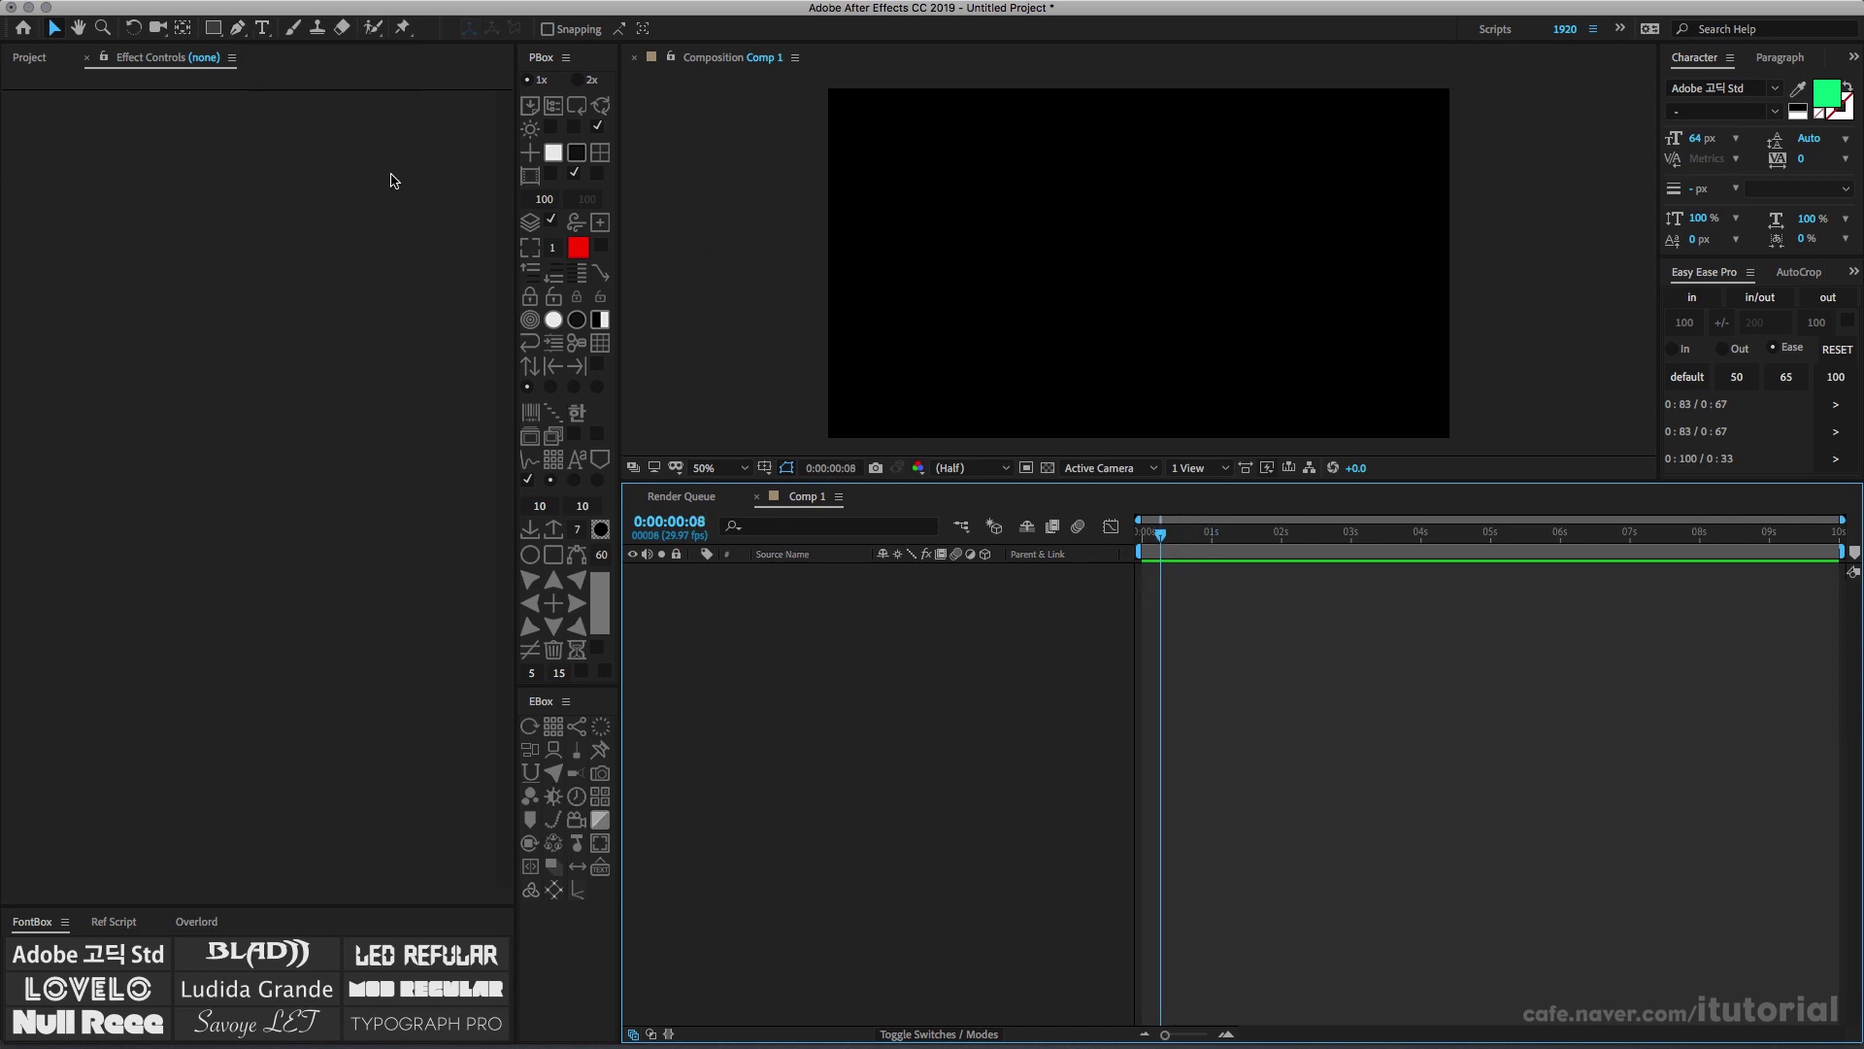
Switch to the browser, play the reference clip in the forum post, and pause it to study the dot following the line
key(super+Tab)
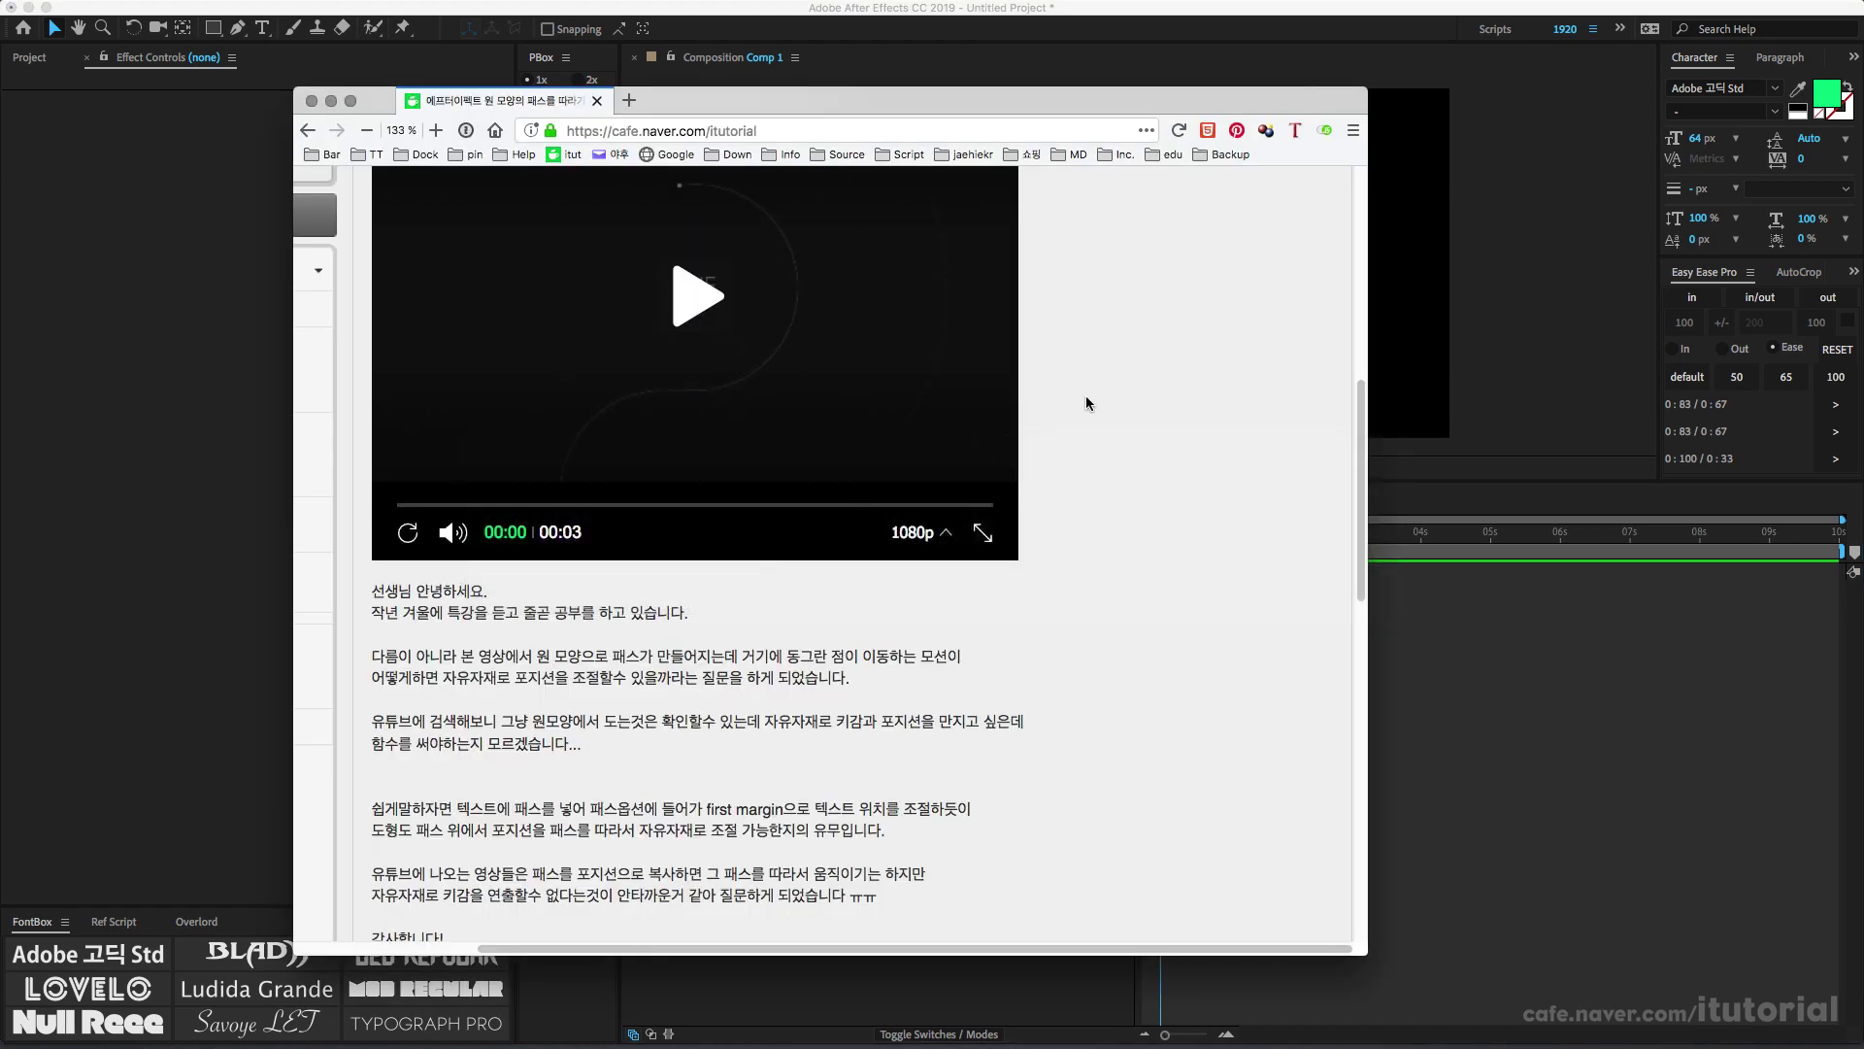
scroll(1085, 398, up, 1)
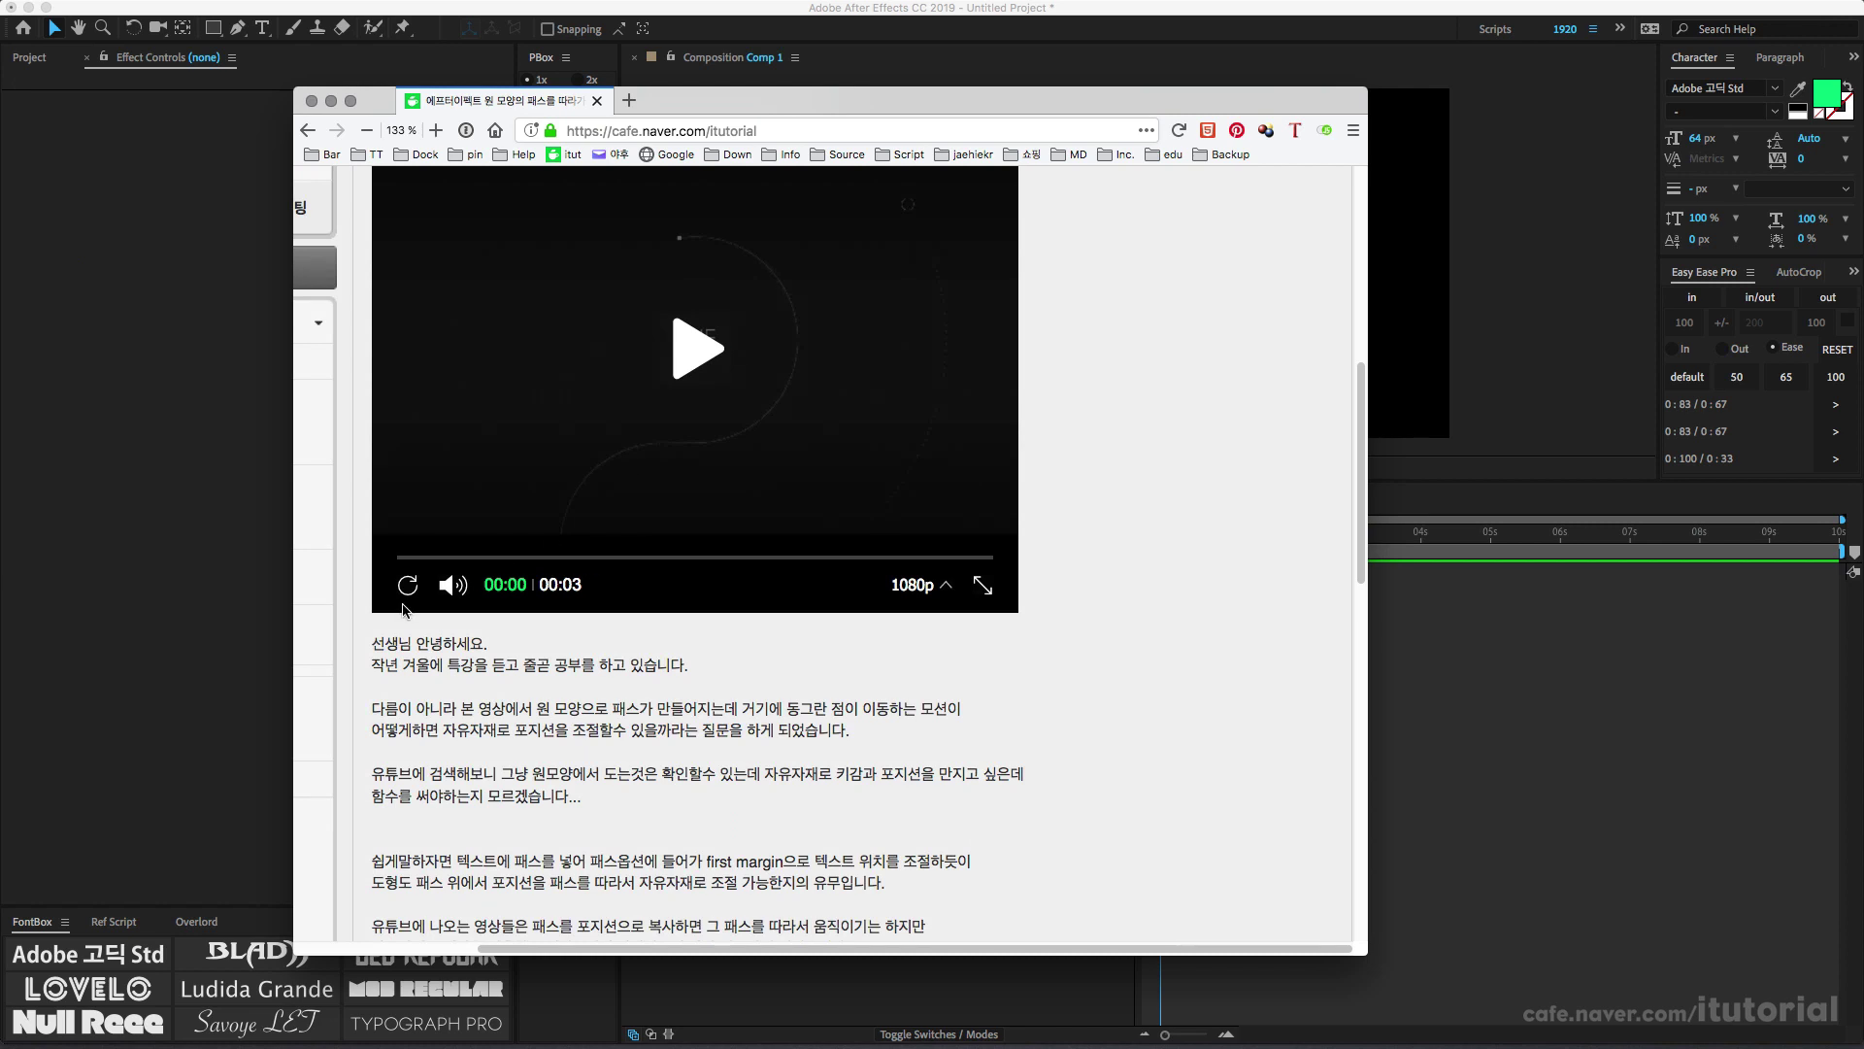
click(697, 349)
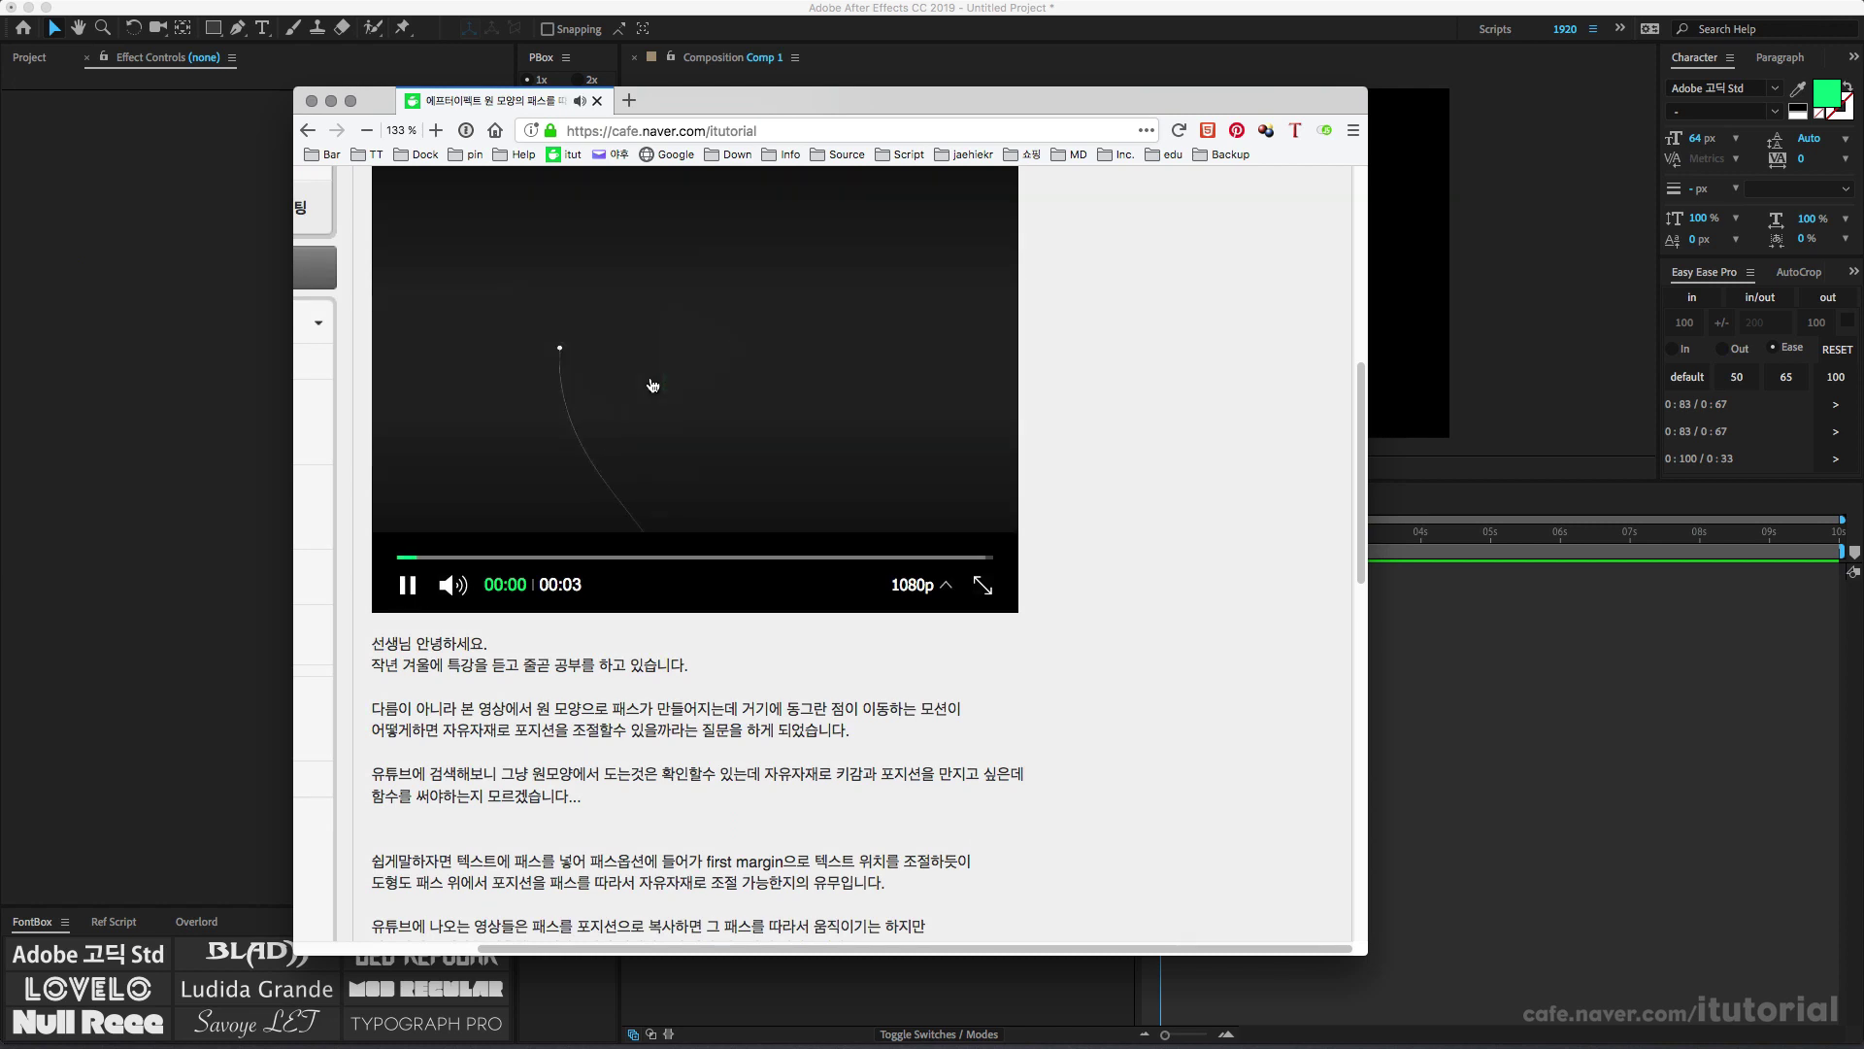
click(680, 263)
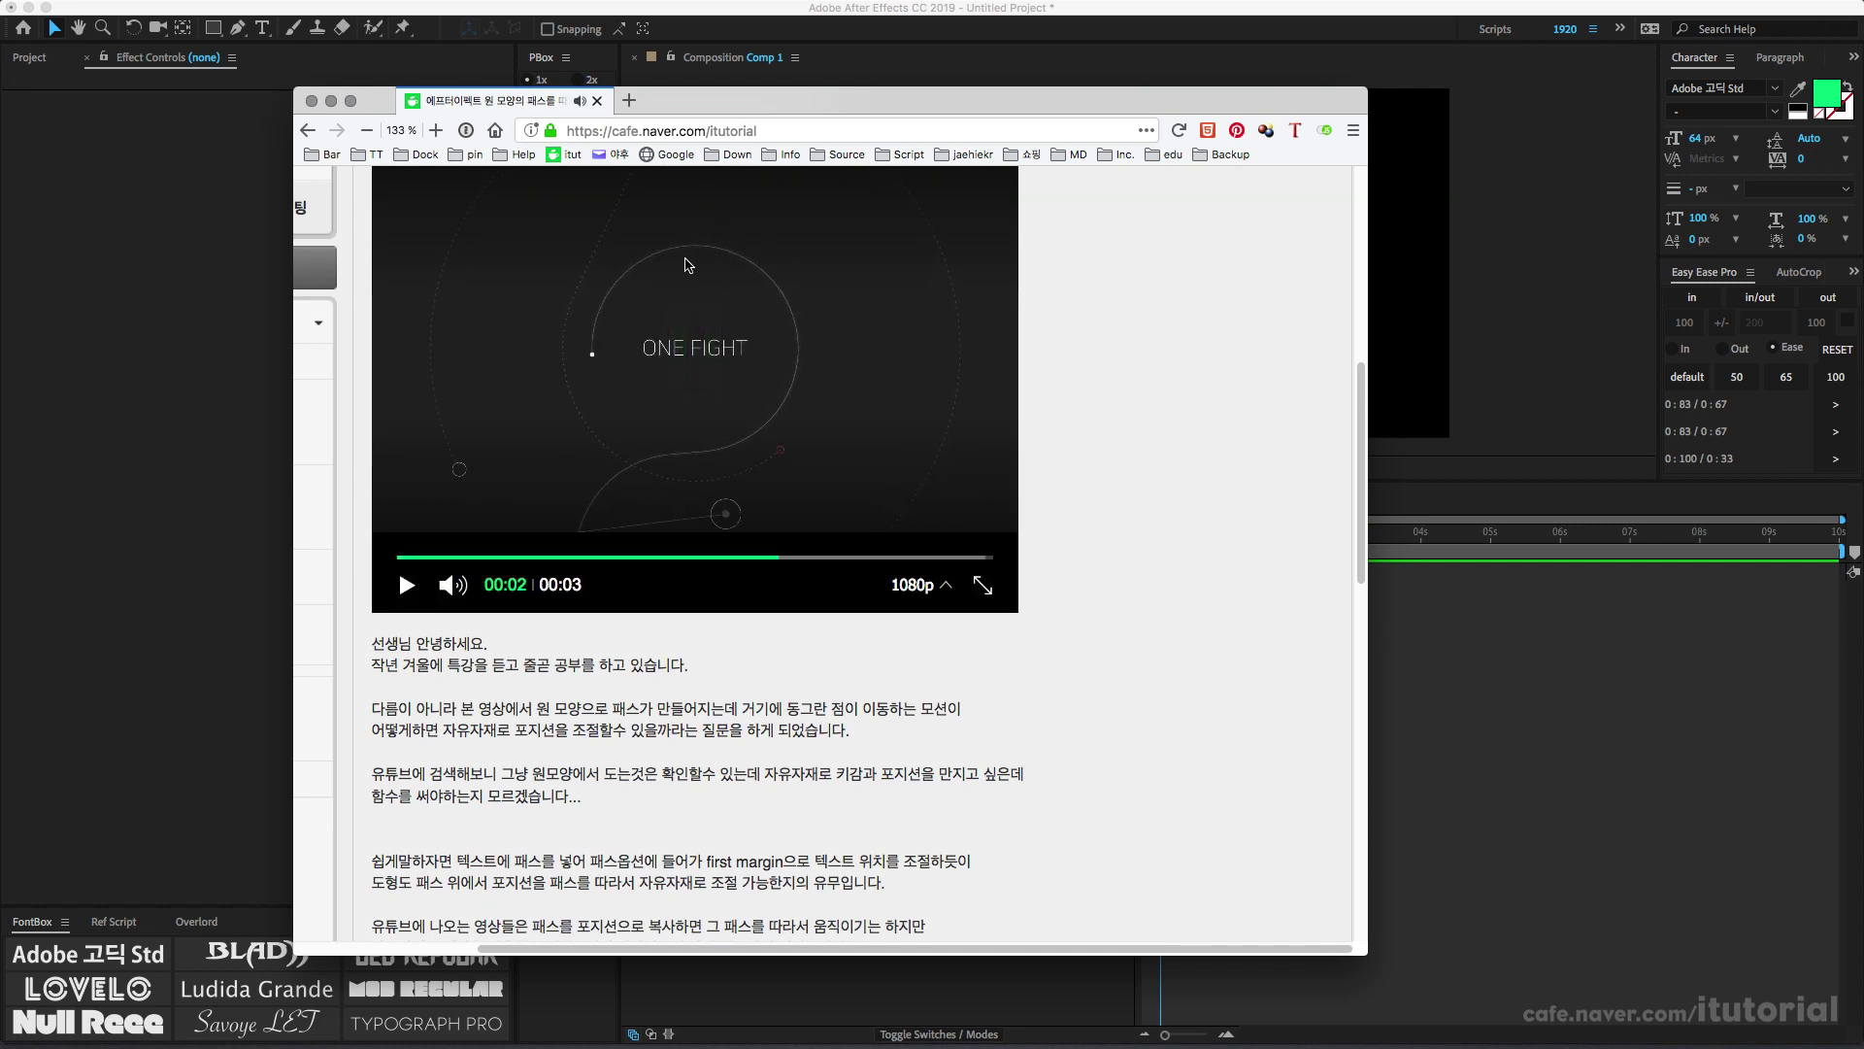
Return to After Effects and draw an open, curved five-point path as a stroked shape with the Pen tool
key(super+Tab)
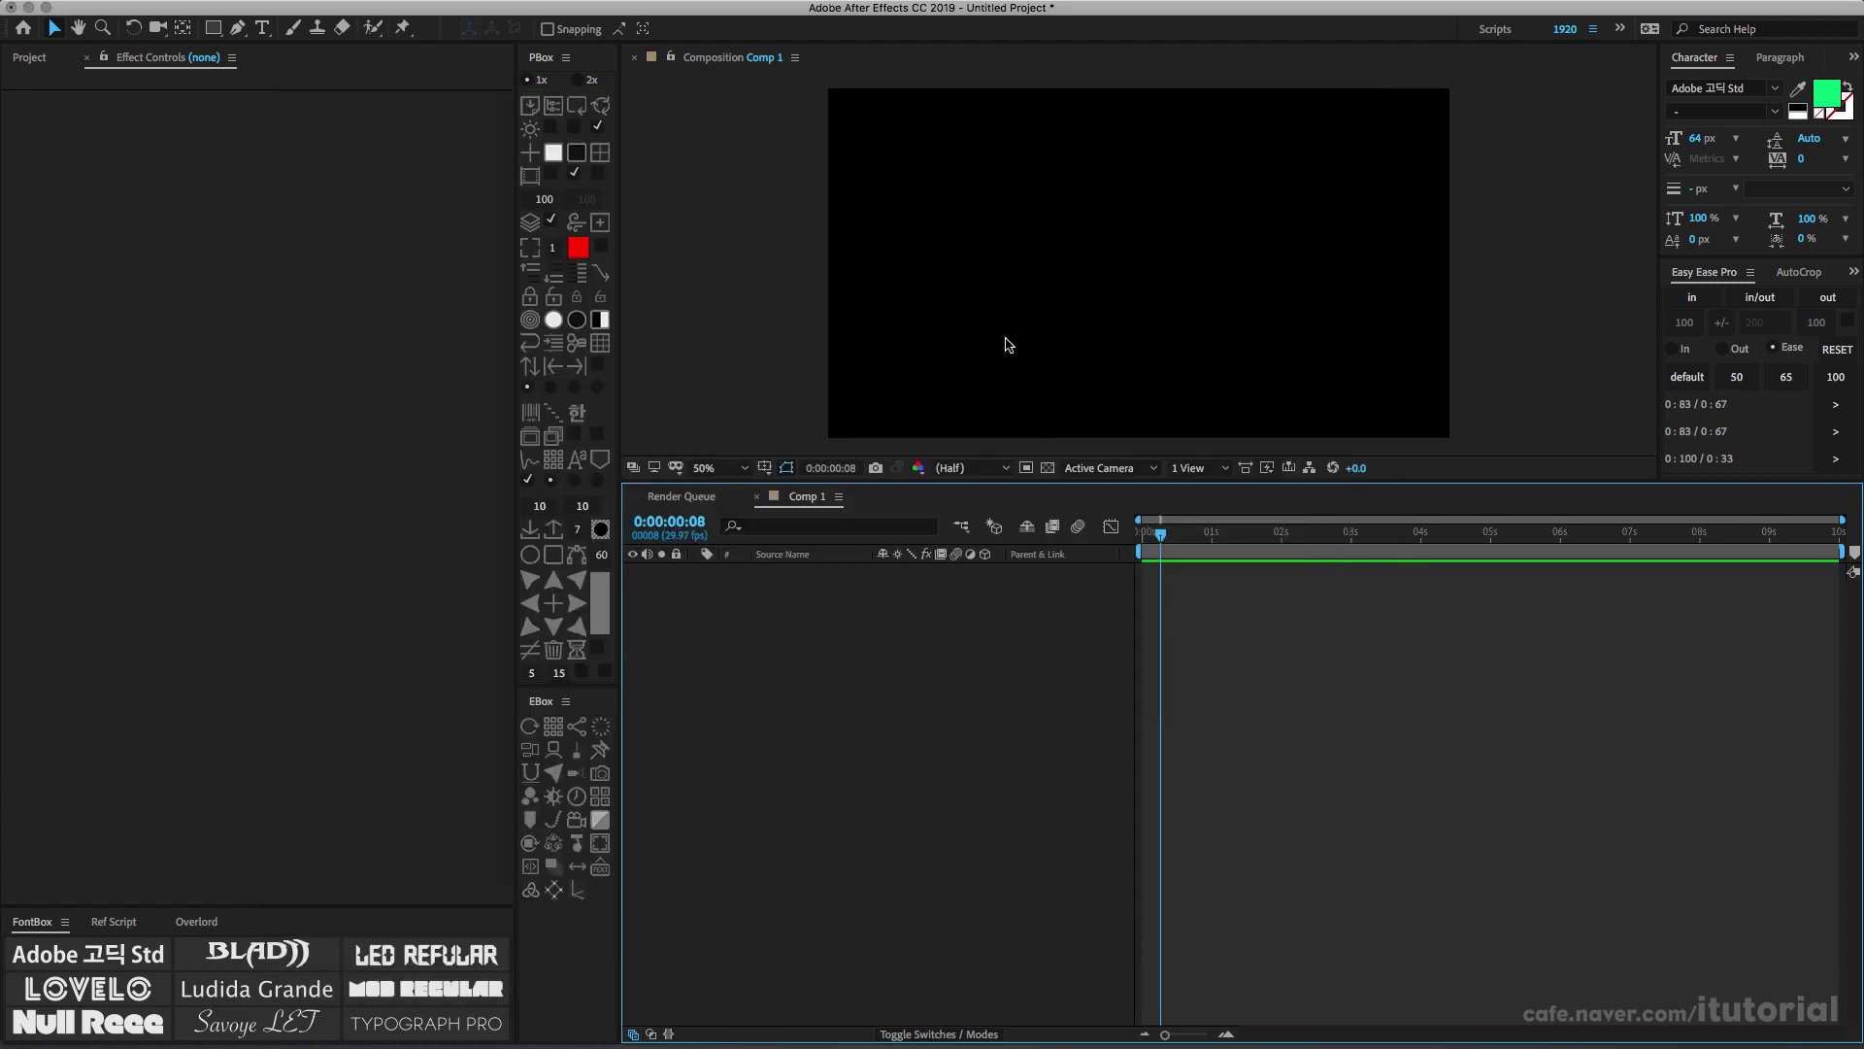
click(238, 29)
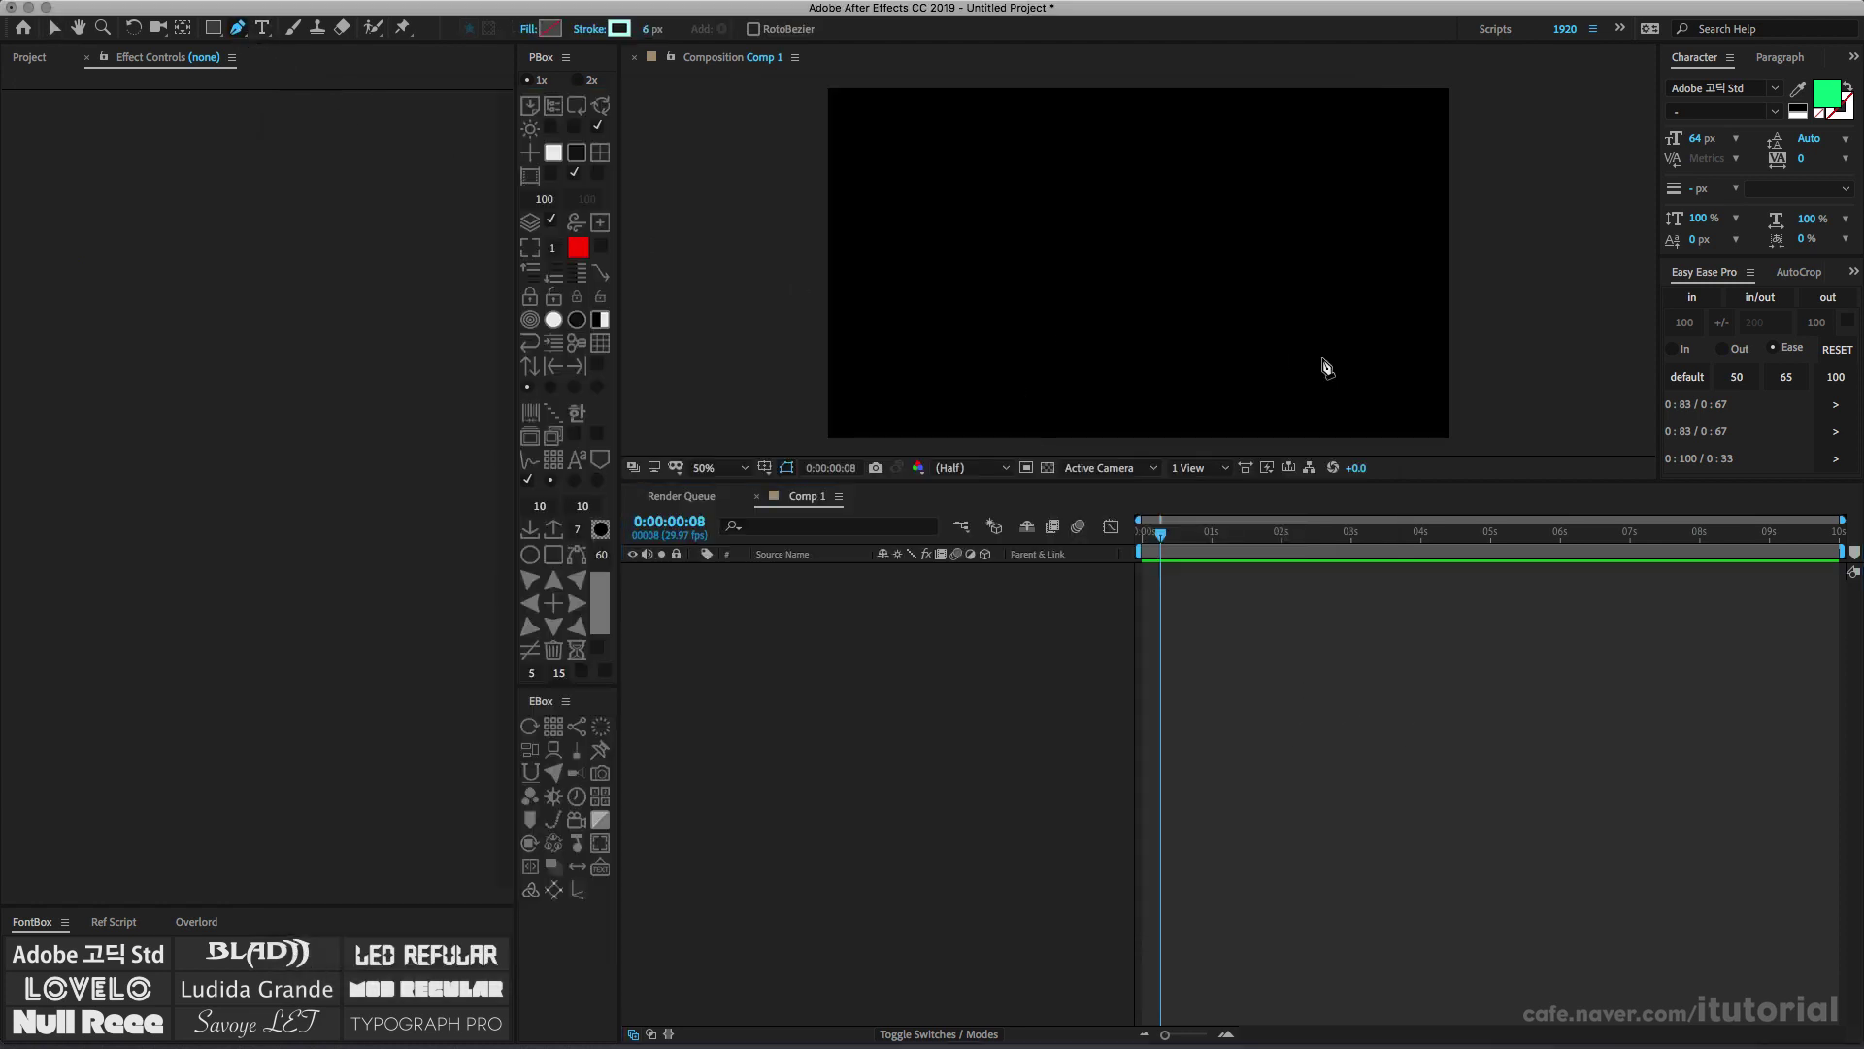
drag(979, 385, 989, 345)
drag(1051, 288, 1117, 296)
drag(1262, 271, 1200, 156)
drag(1091, 119, 1023, 140)
drag(1012, 218, 1020, 227)
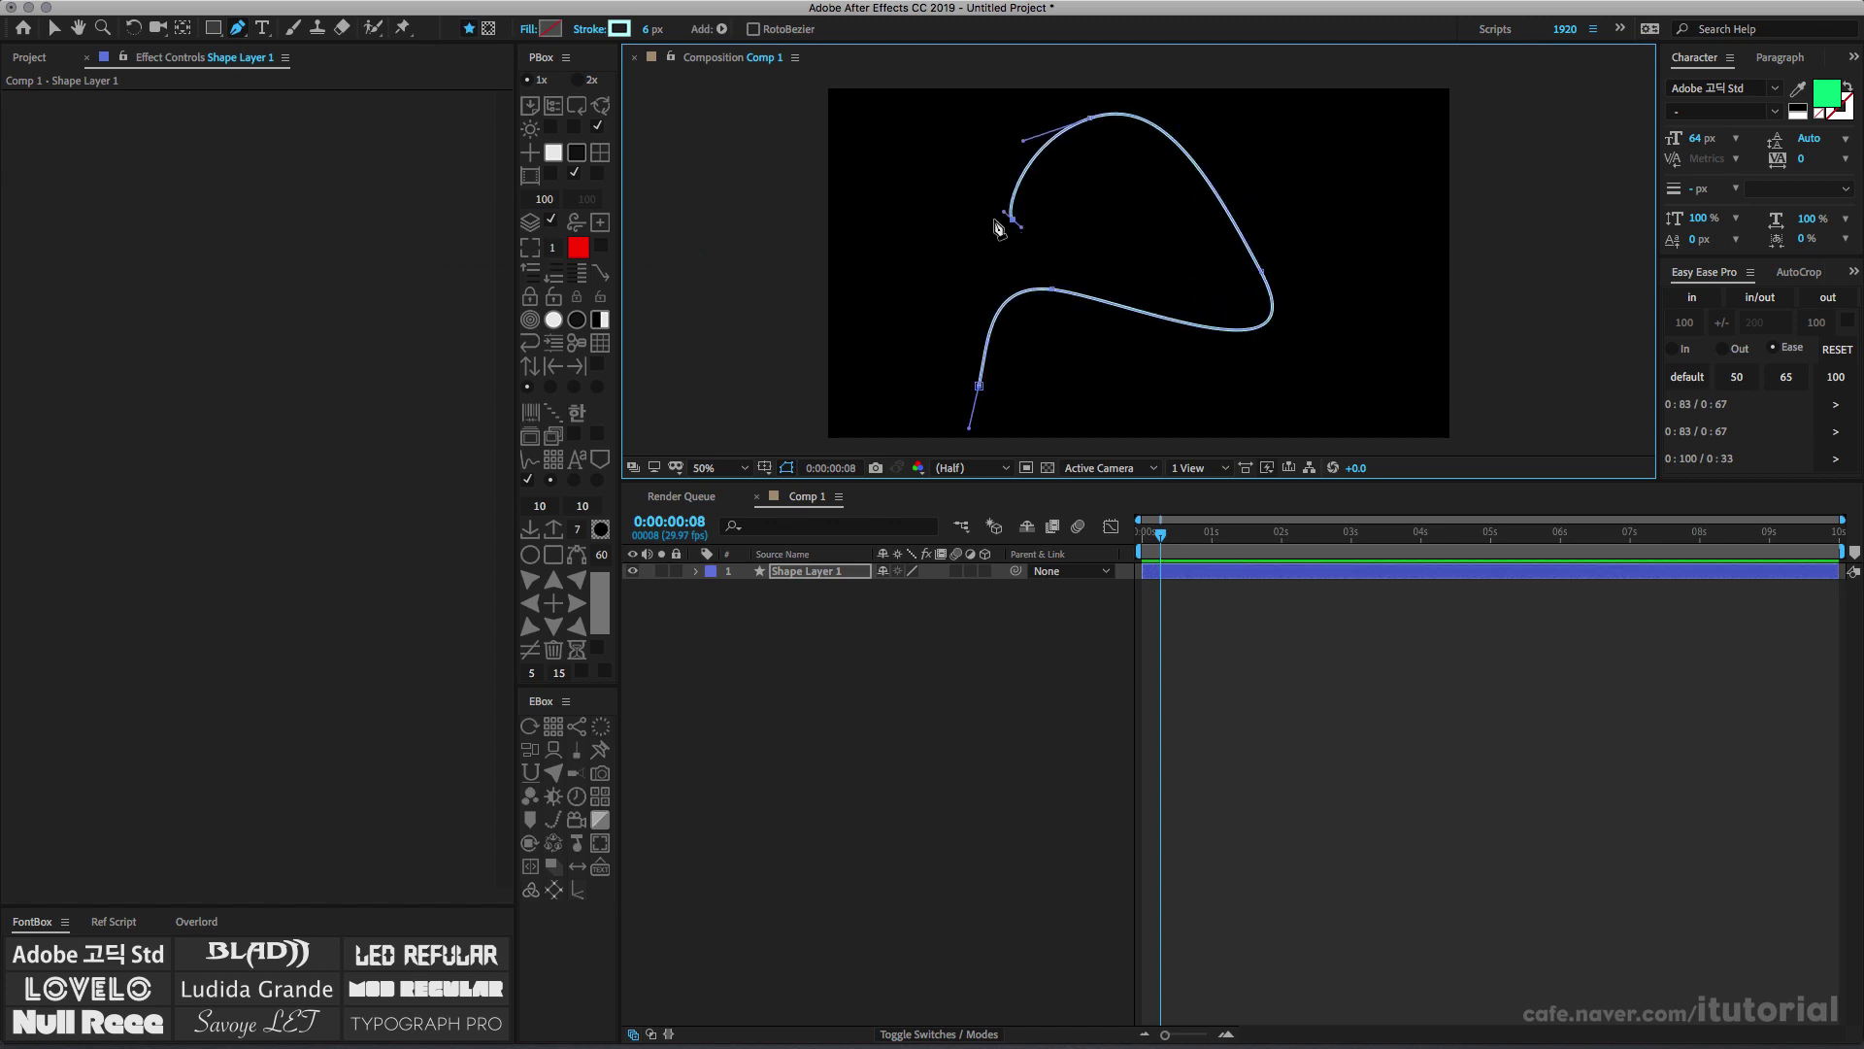
Set the Stroke 1 width of the shape layer's curve to 15
click(798, 573)
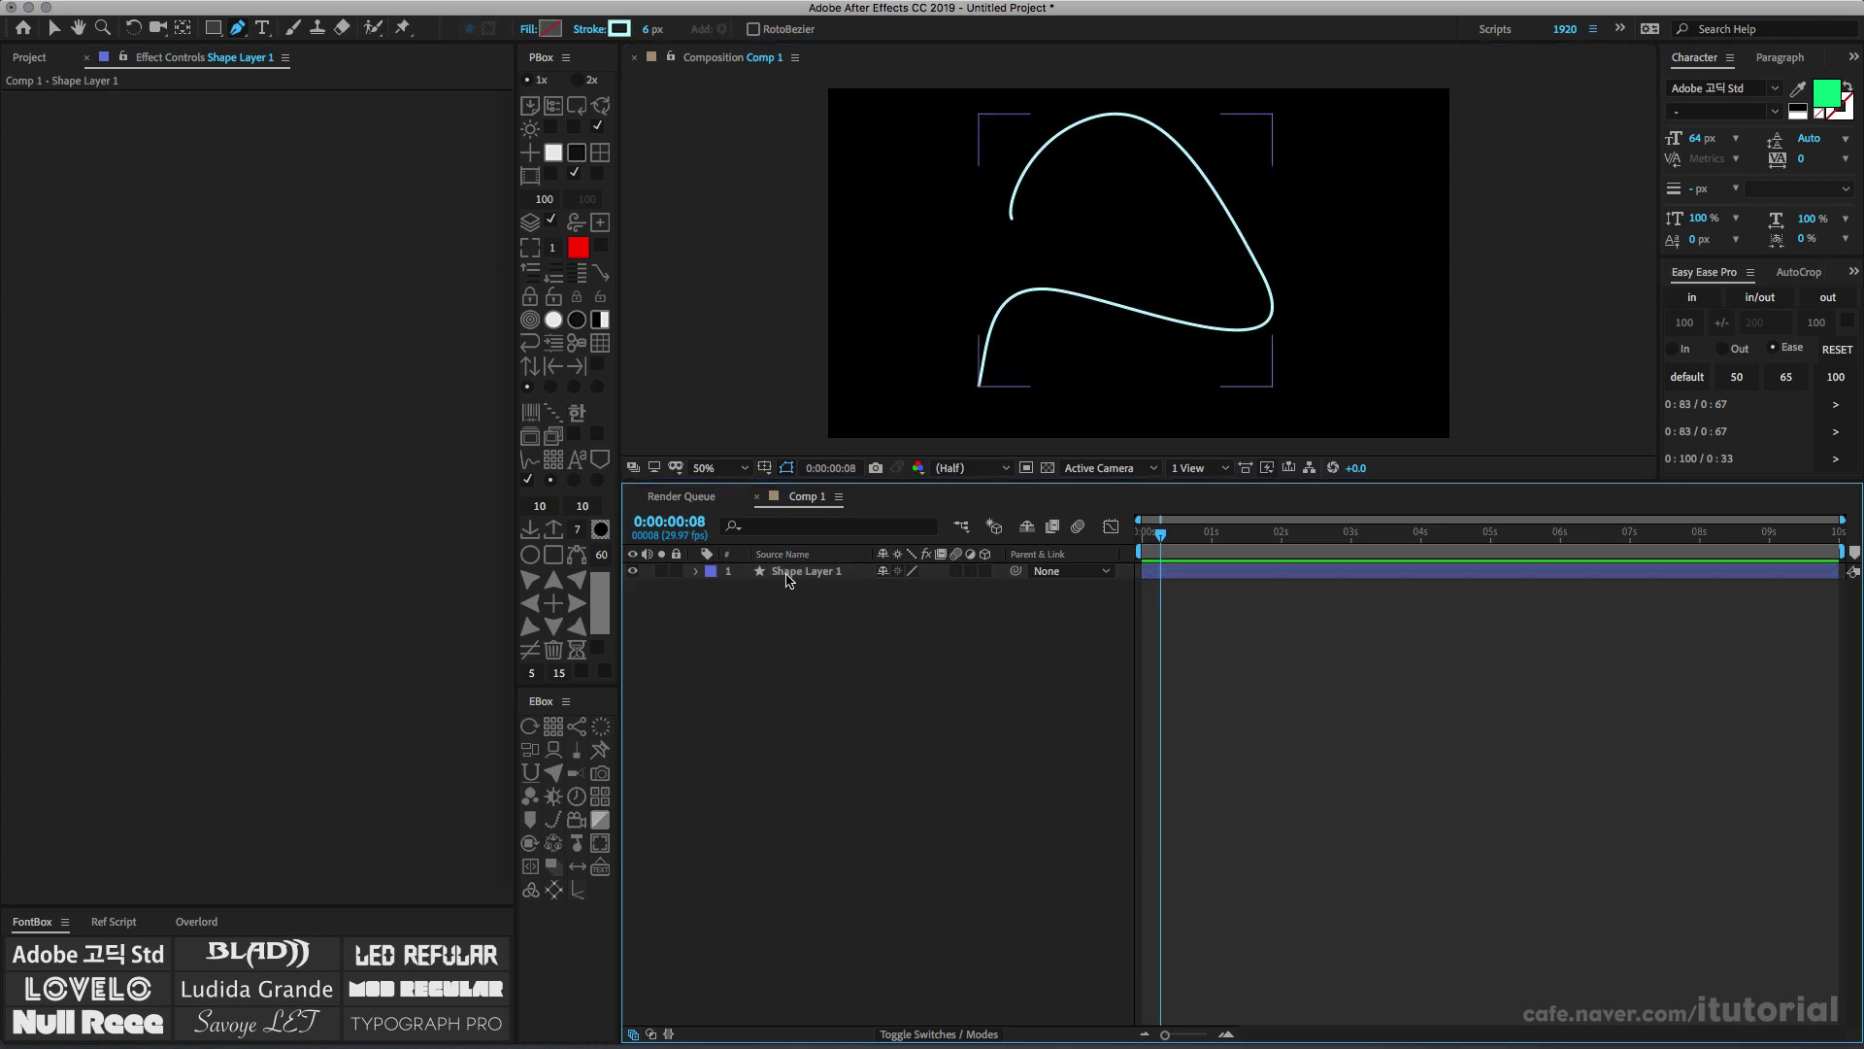
click(696, 571)
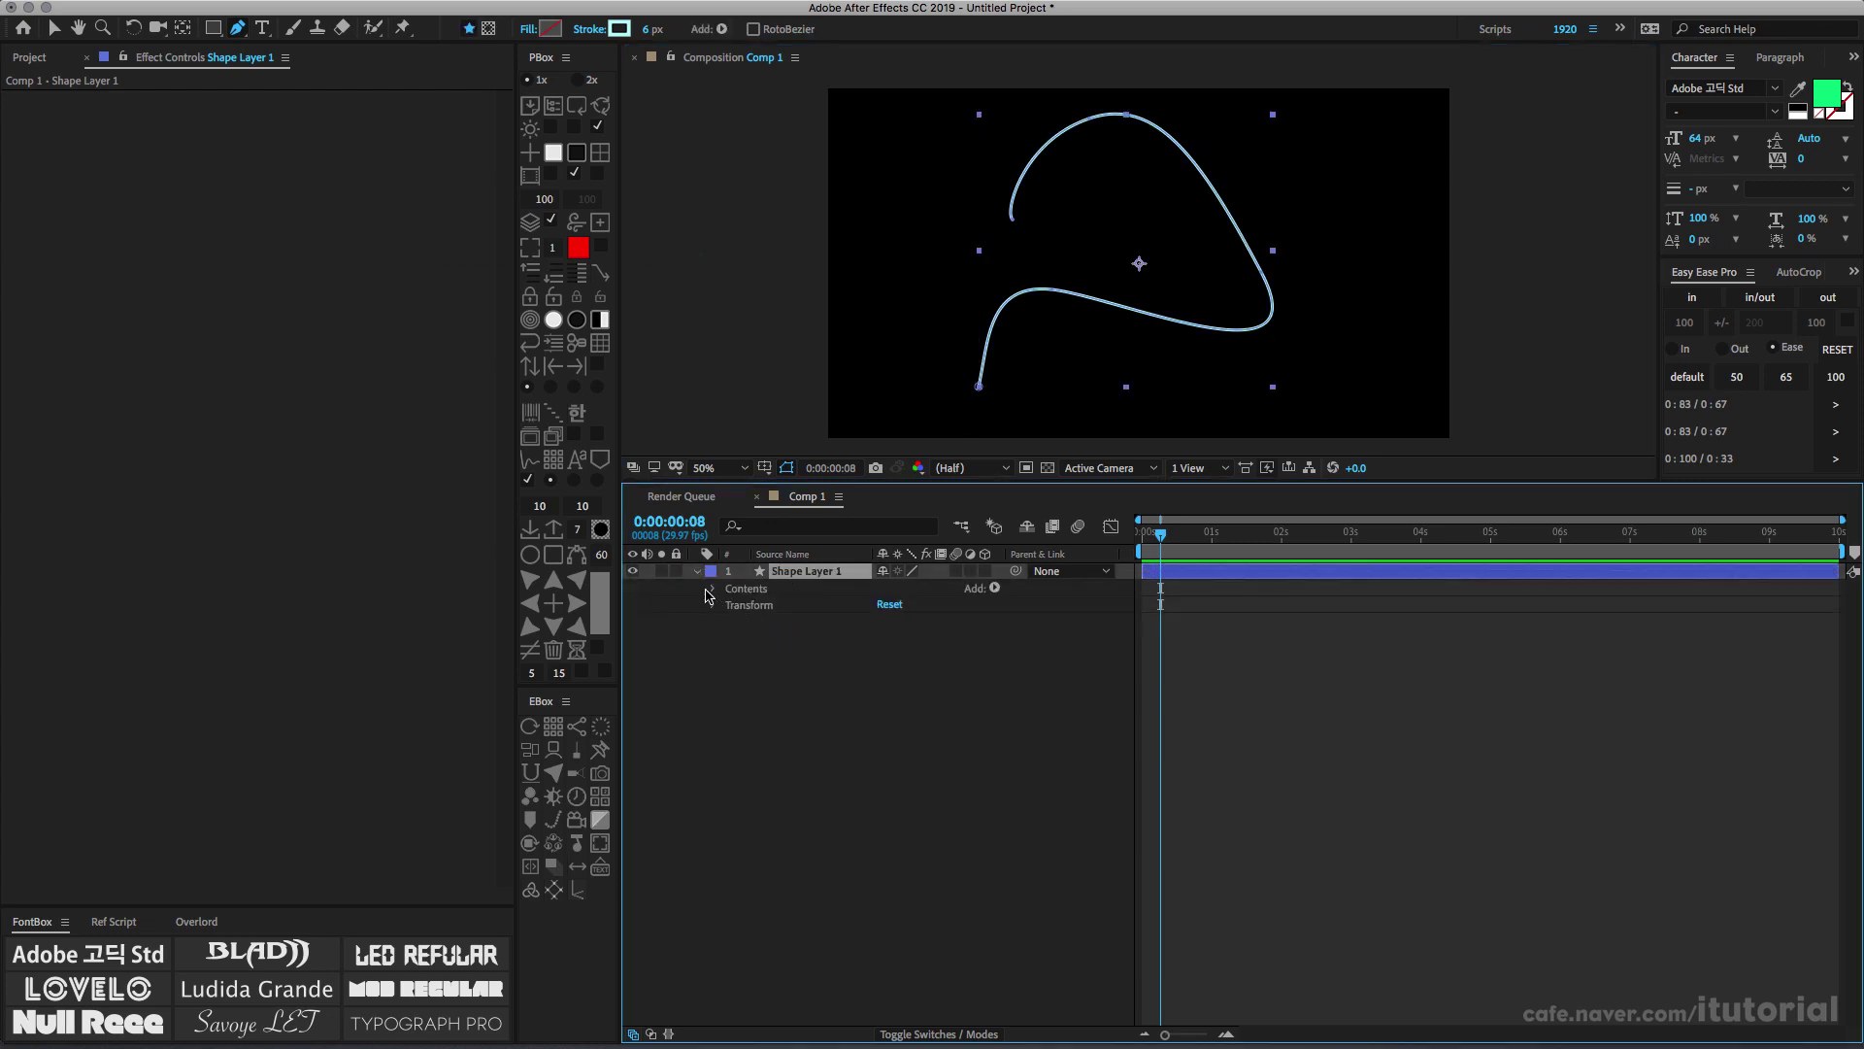
click(710, 588)
click(729, 605)
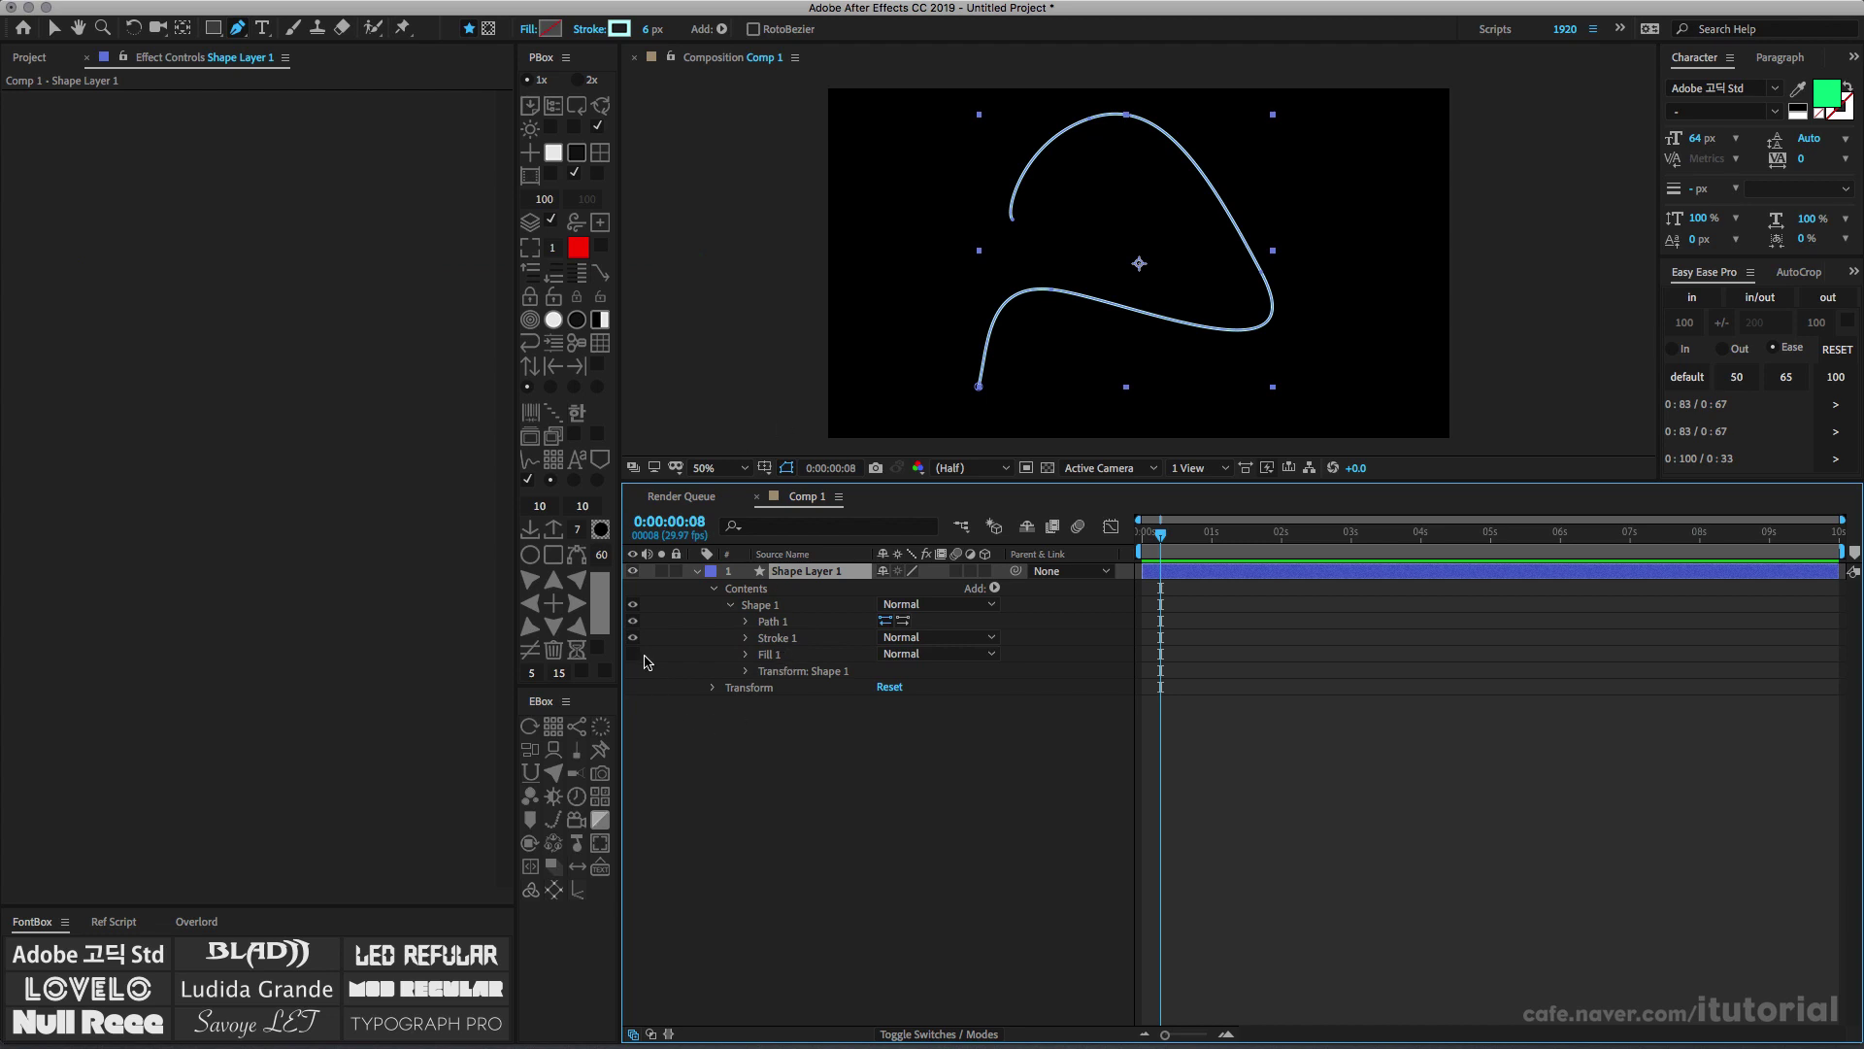
click(770, 639)
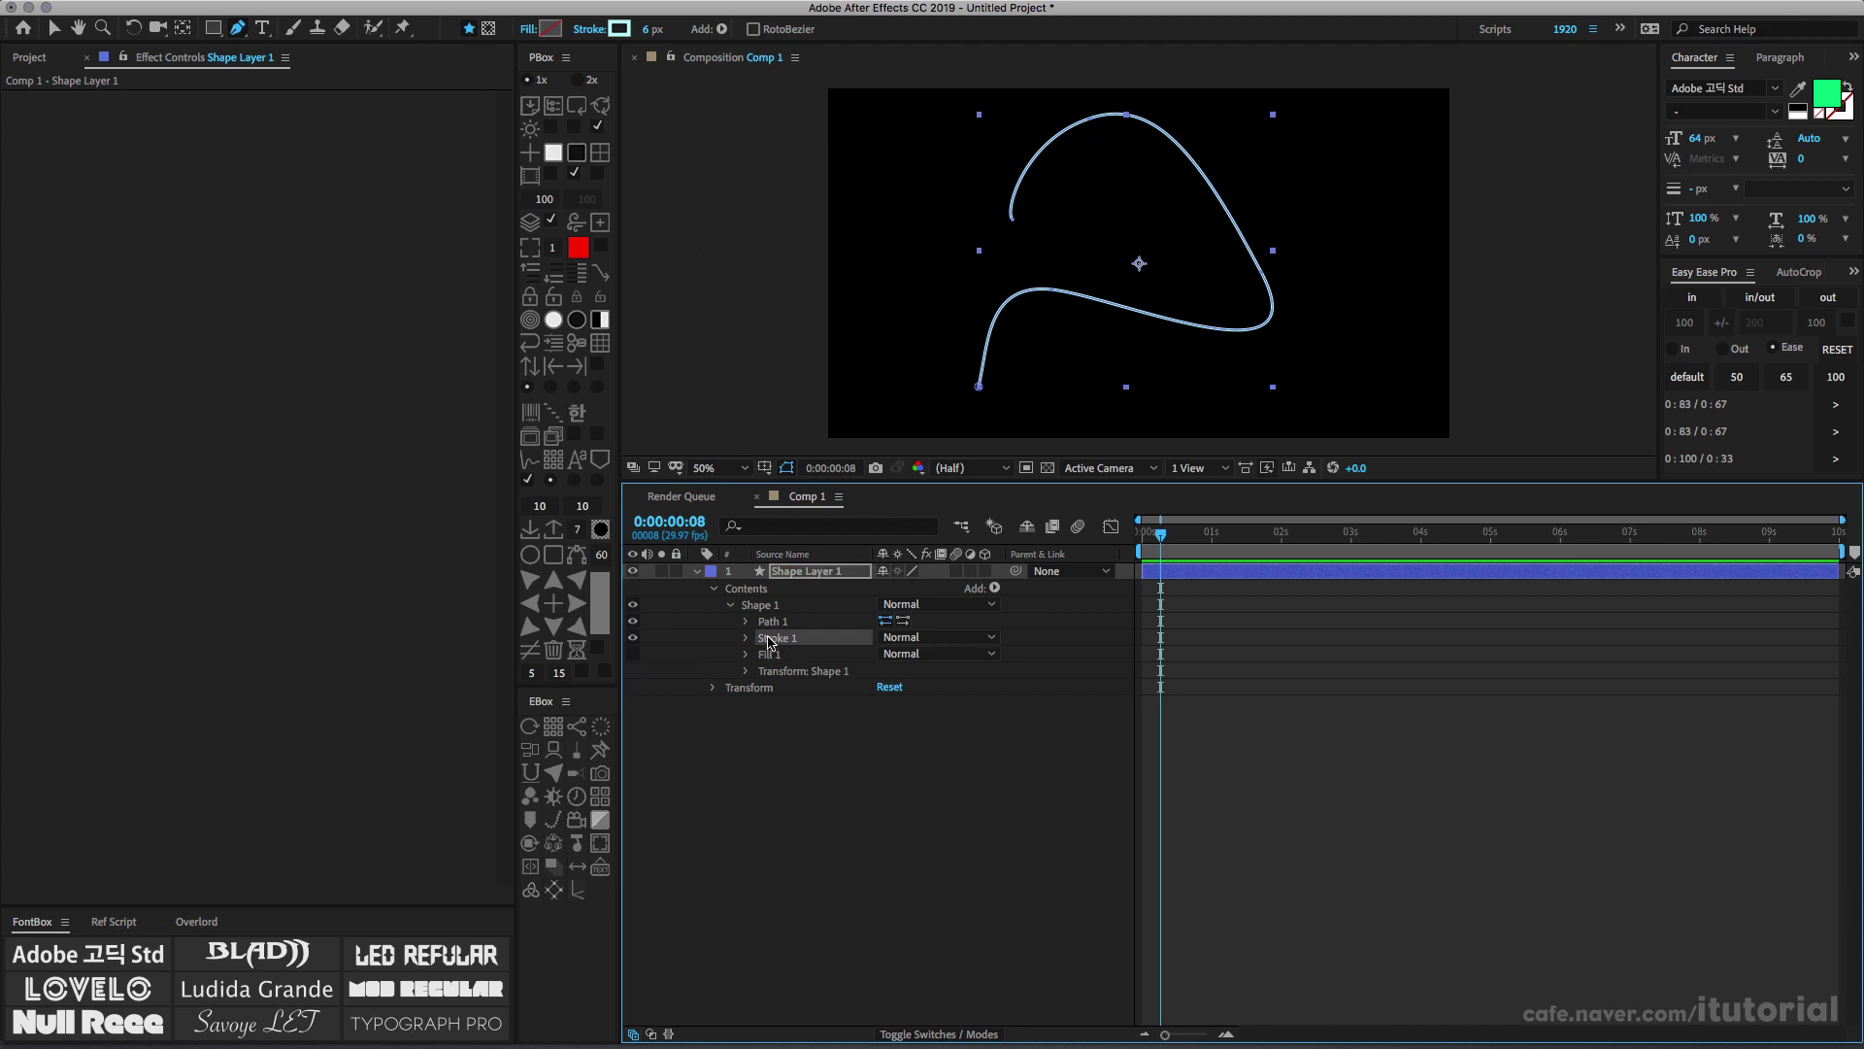
click(746, 638)
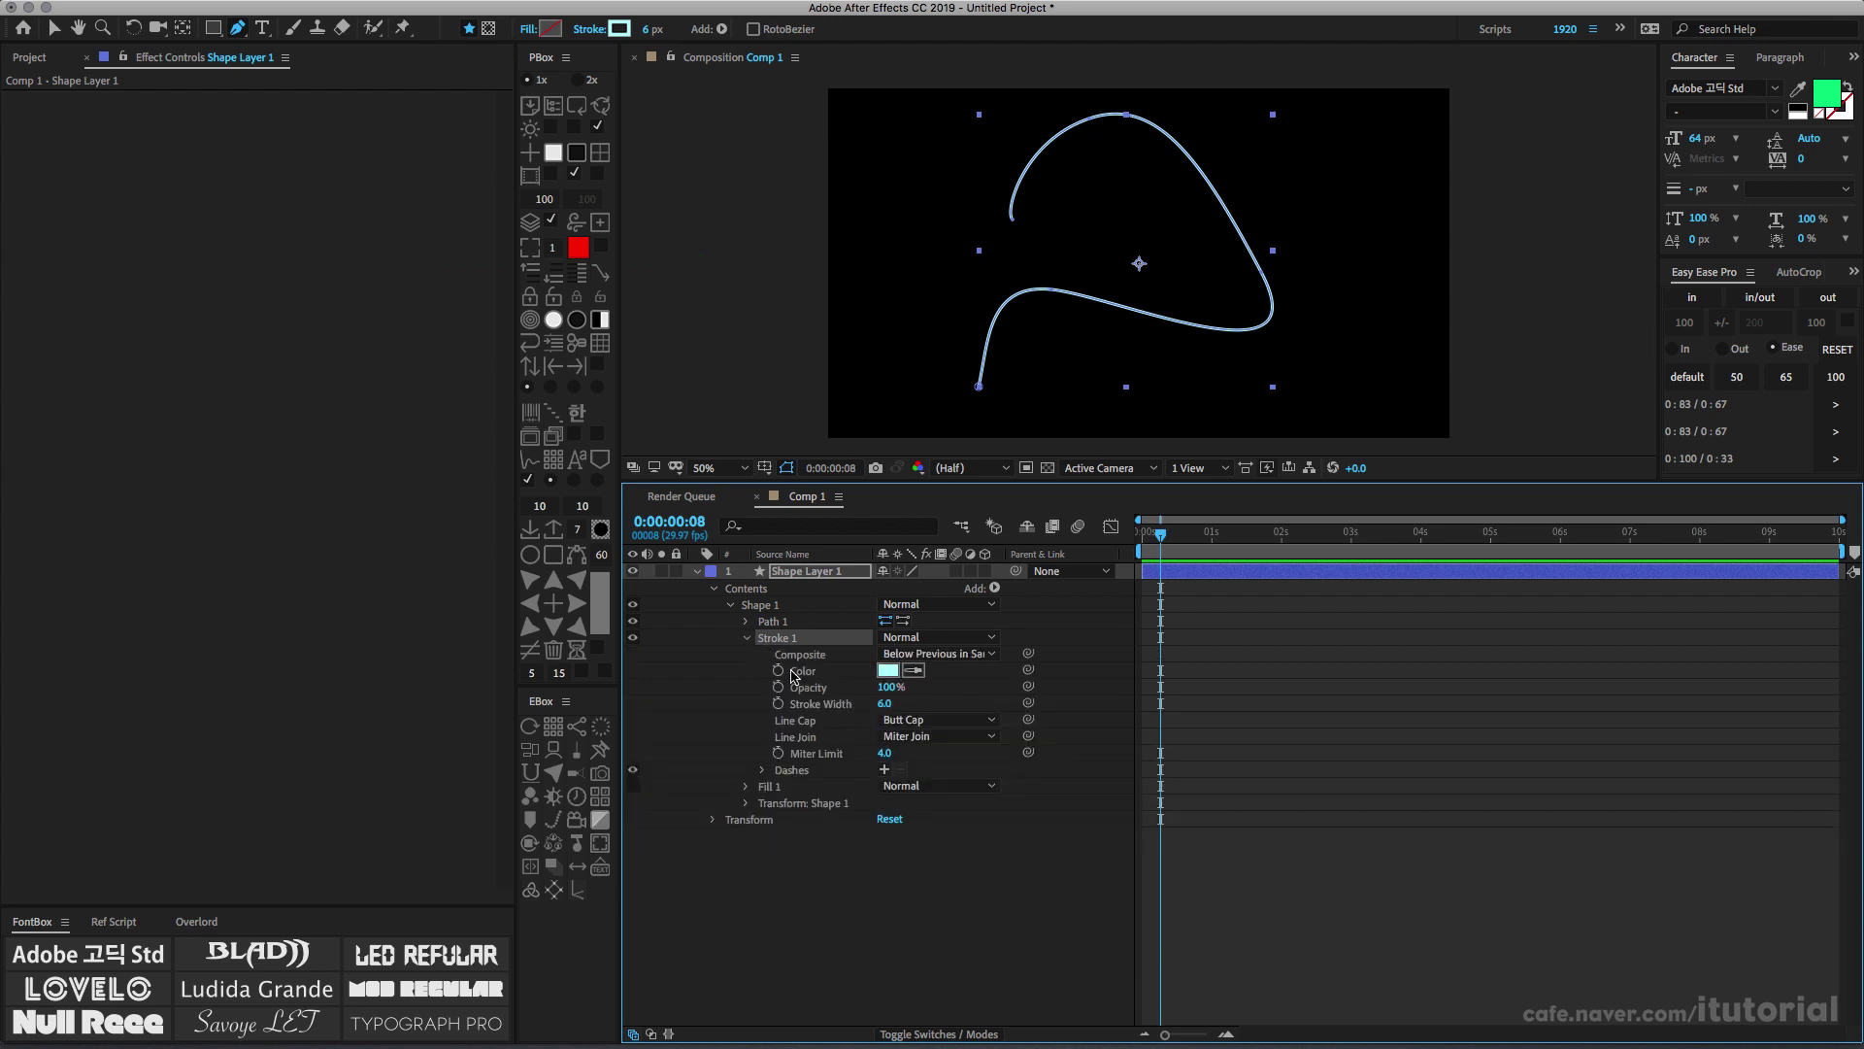
drag(882, 704, 899, 706)
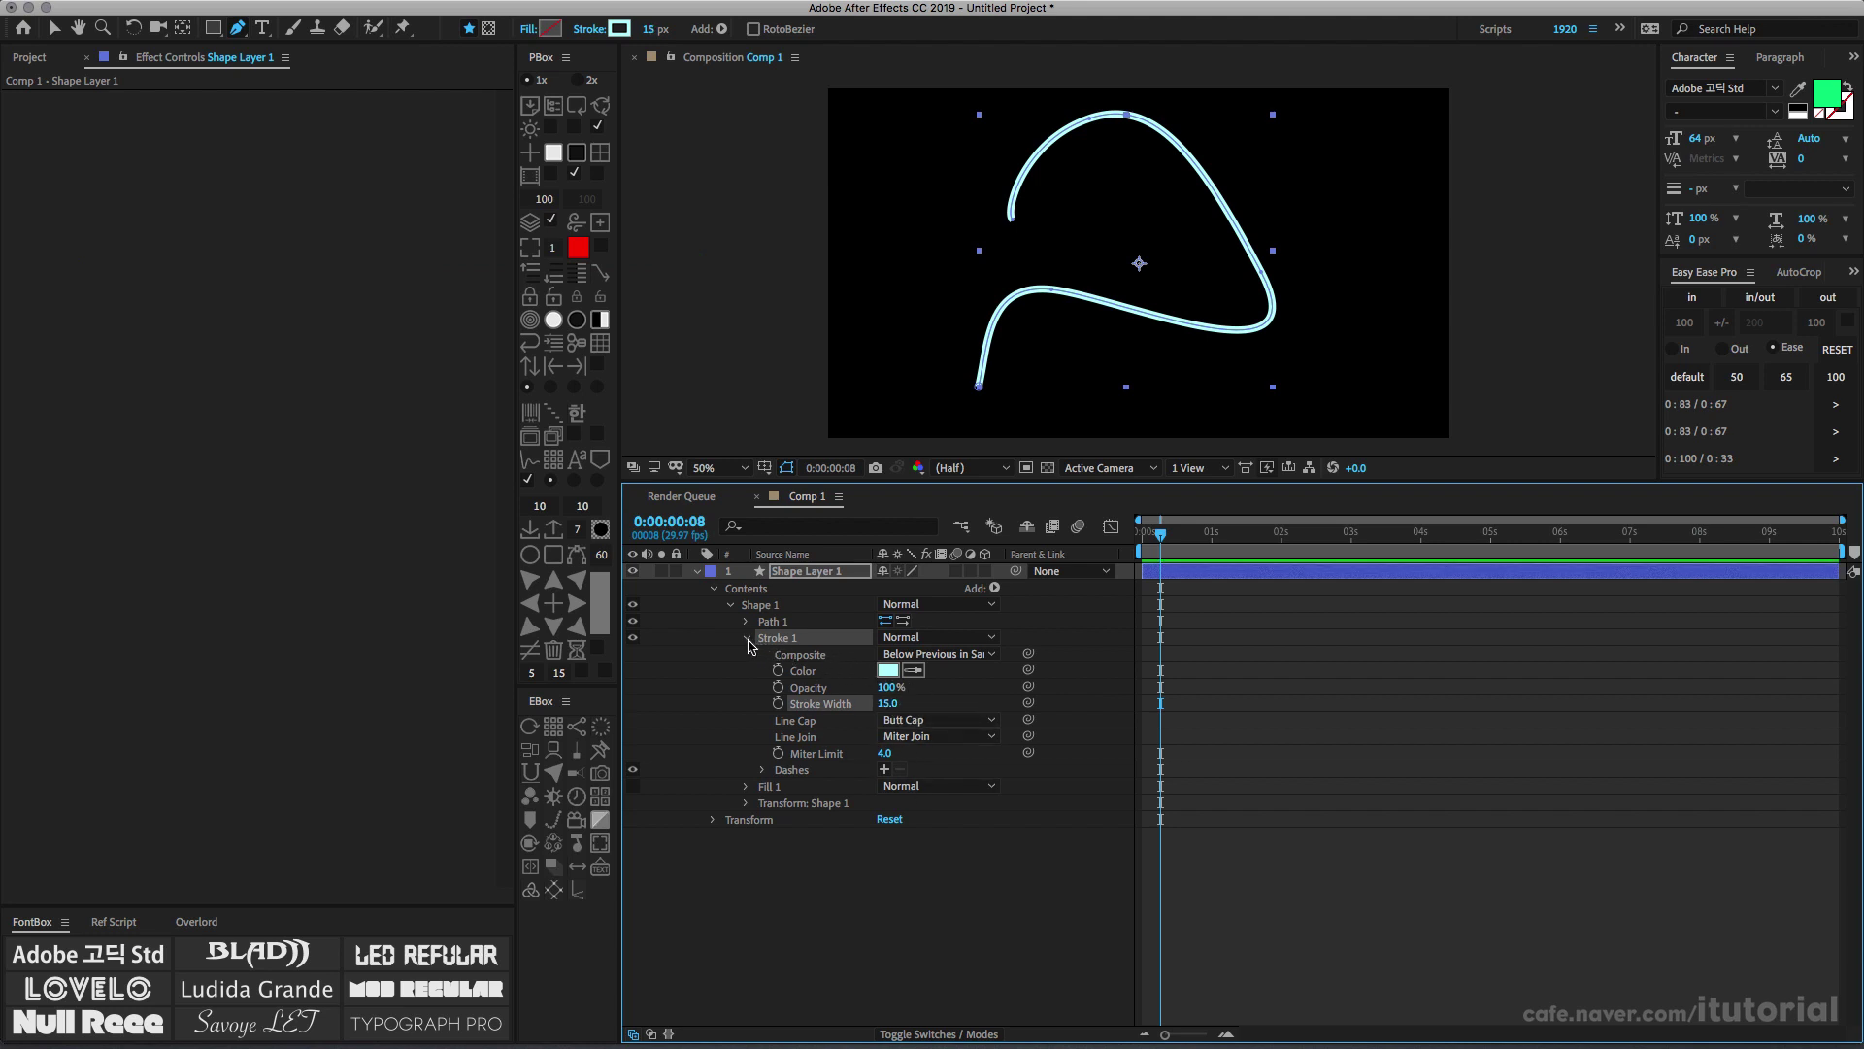
click(746, 639)
Add a Trim Paths operator to Shape 1 beneath its Path 1
click(779, 623)
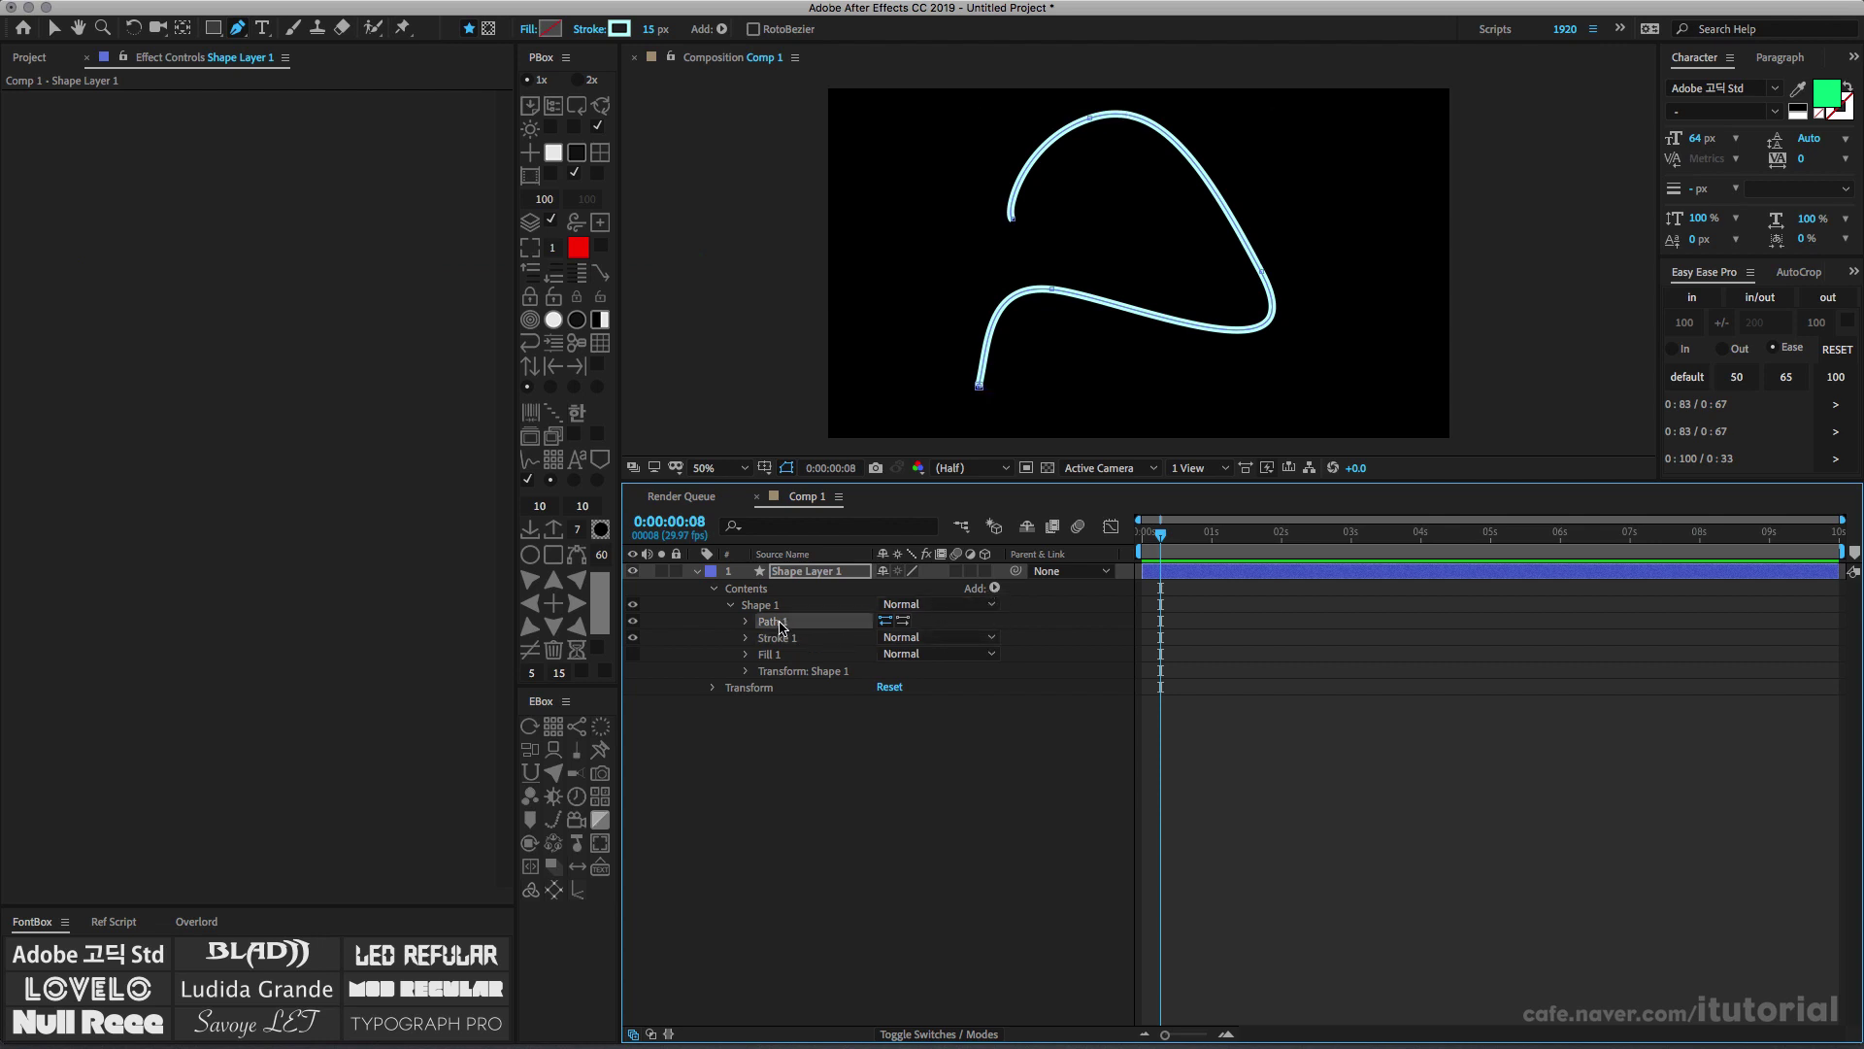
click(995, 588)
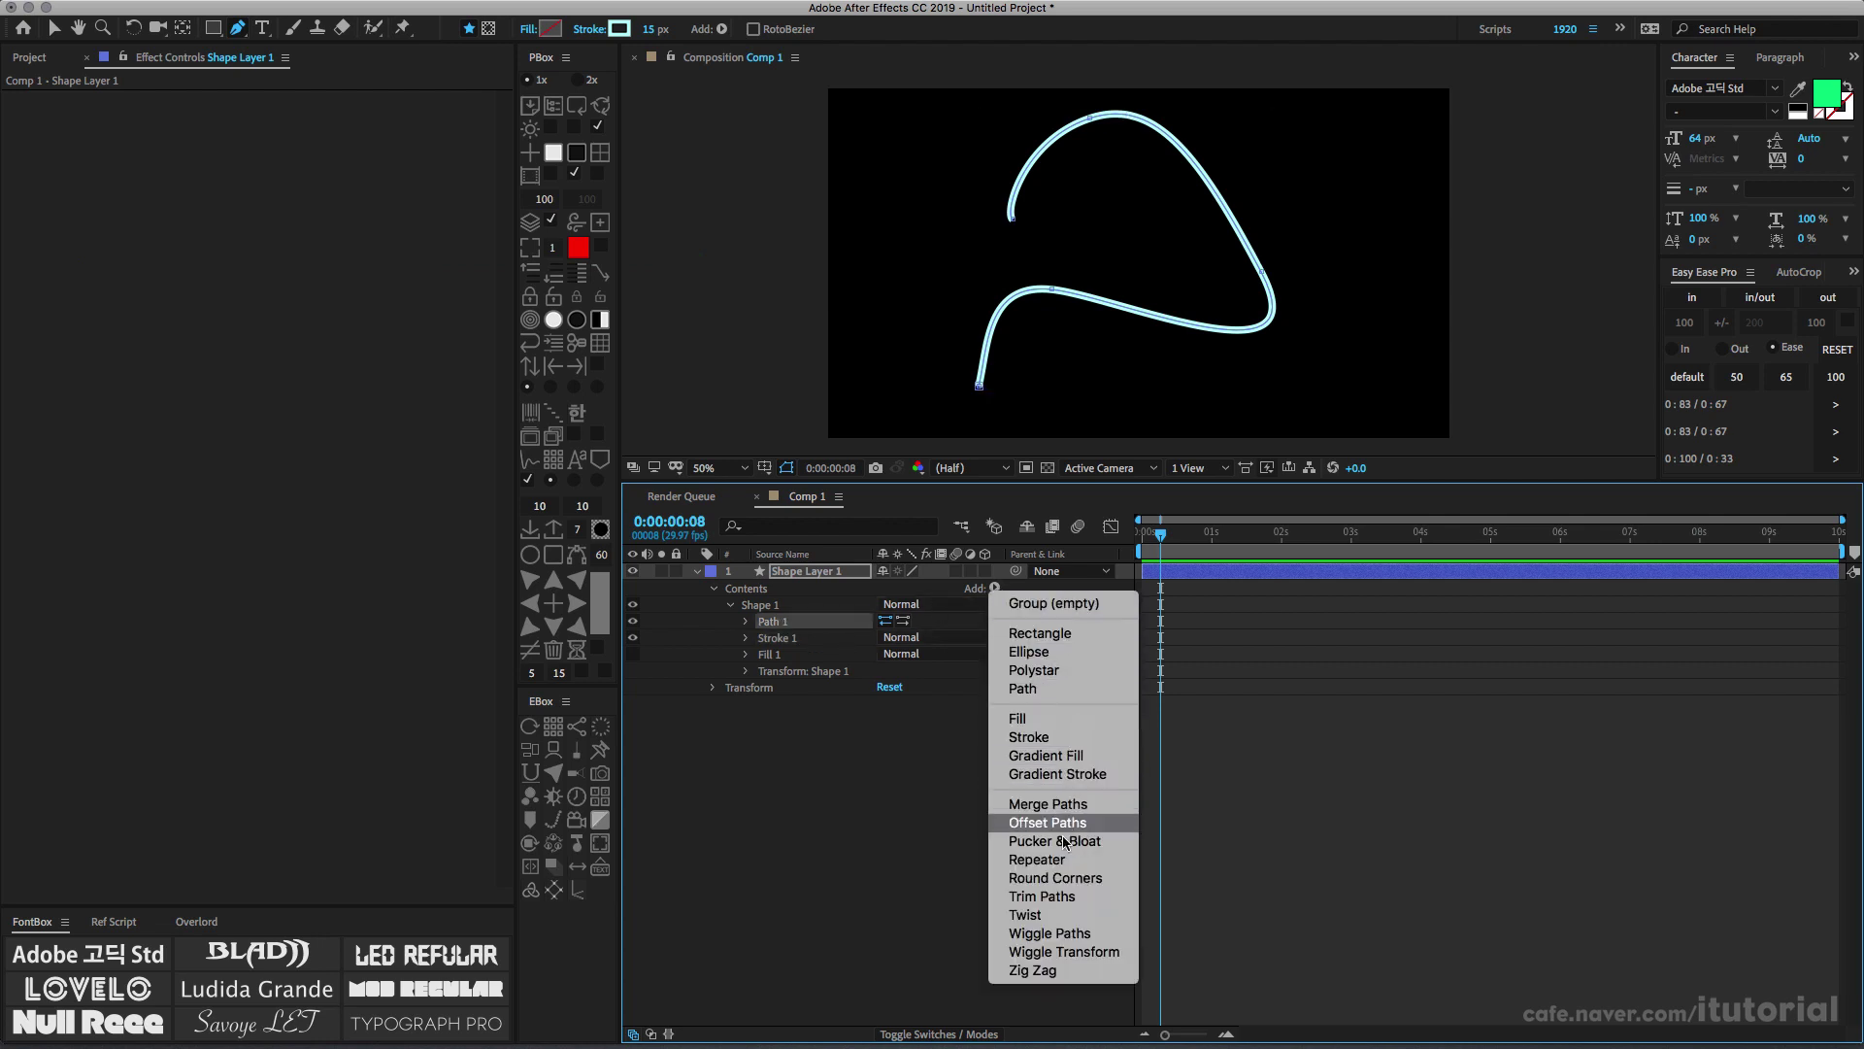
click(1044, 895)
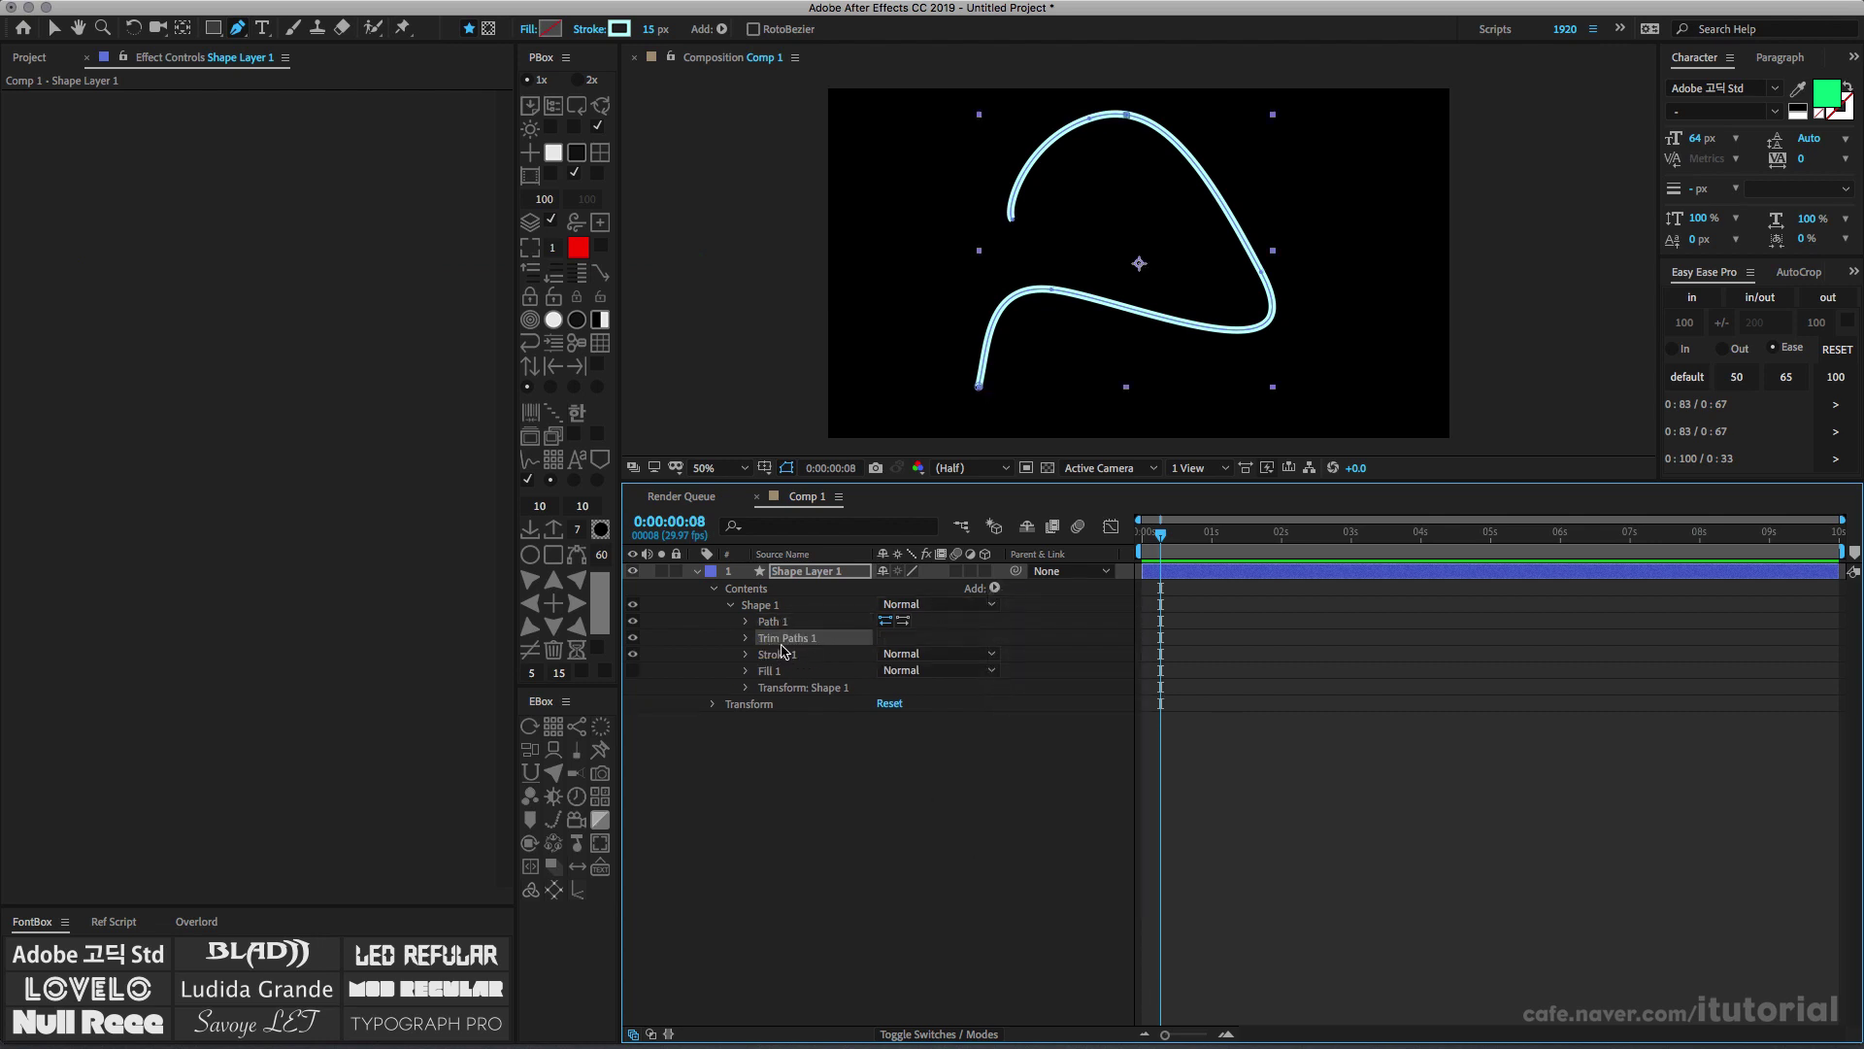
Set the End value of Trim Paths 1 to 0.01% and examine the curve's starting point
click(747, 639)
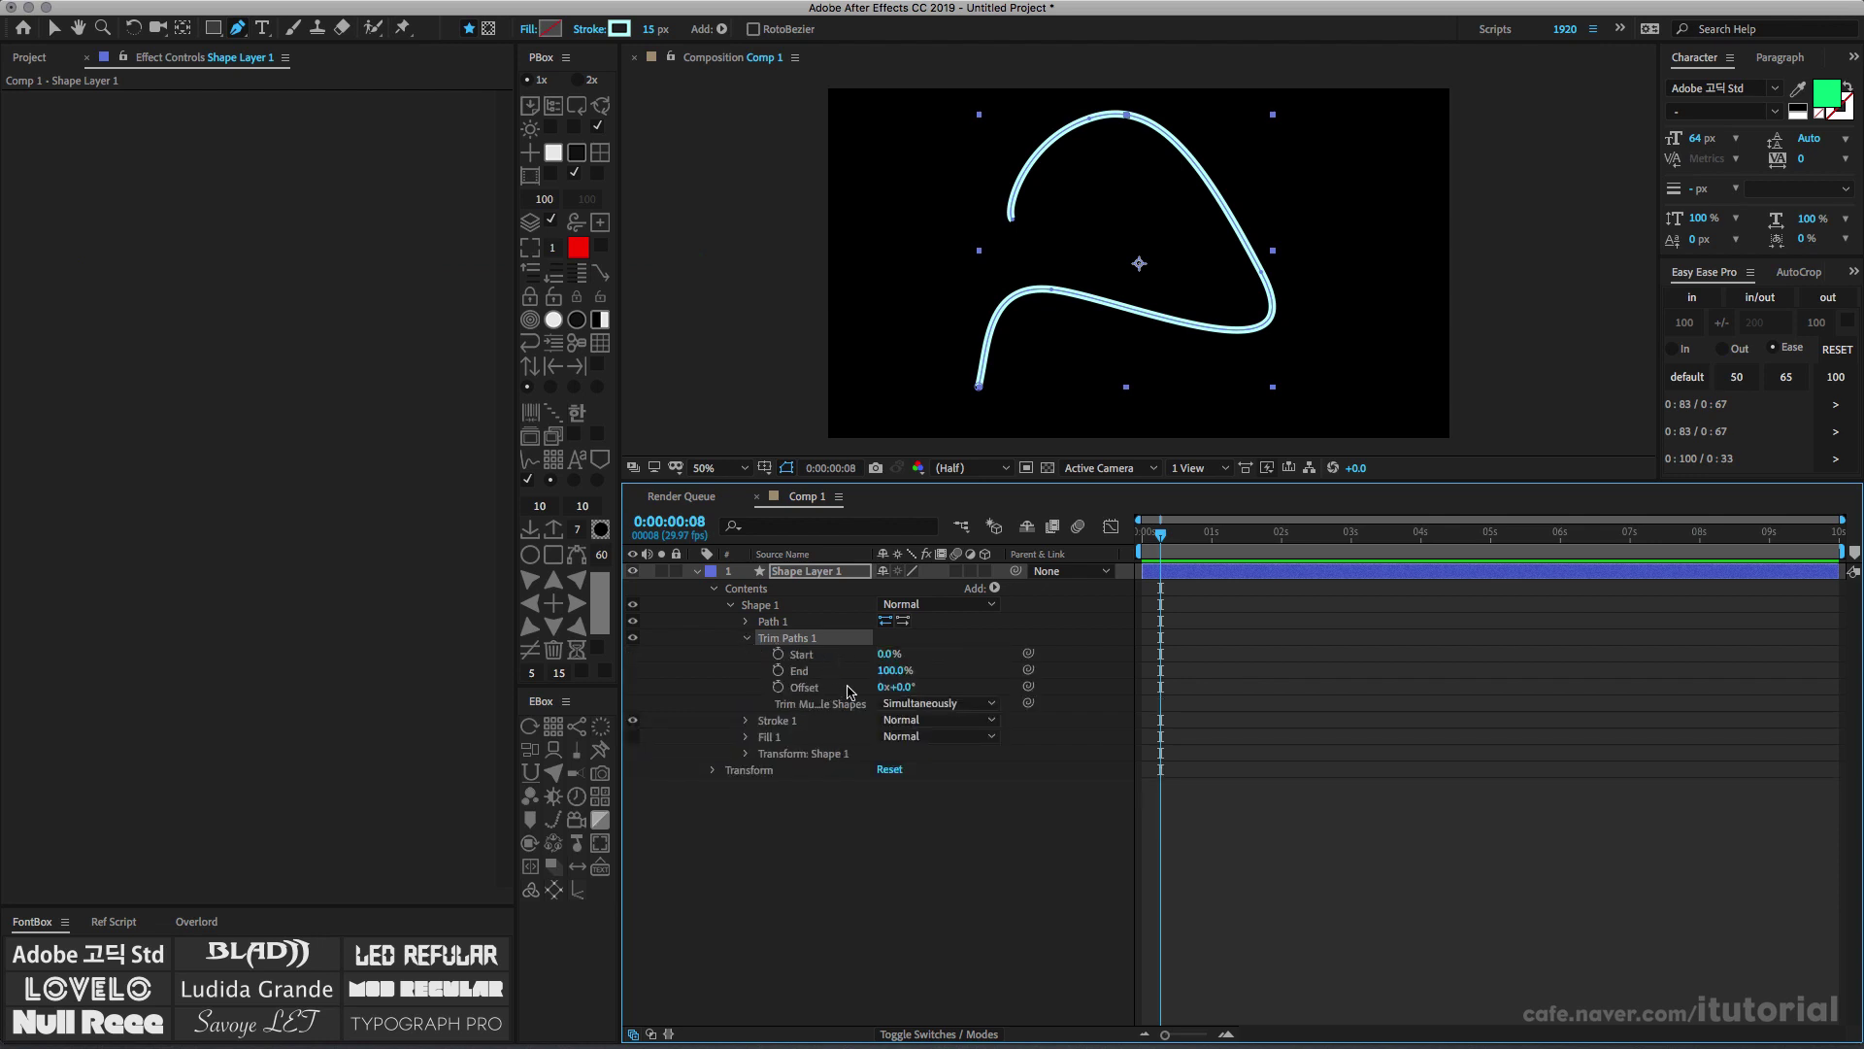
mouse_move(886, 671)
mouse_down()
mouse_move(743, 671)
mouse_move(806, 672)
mouse_up()
click(885, 672)
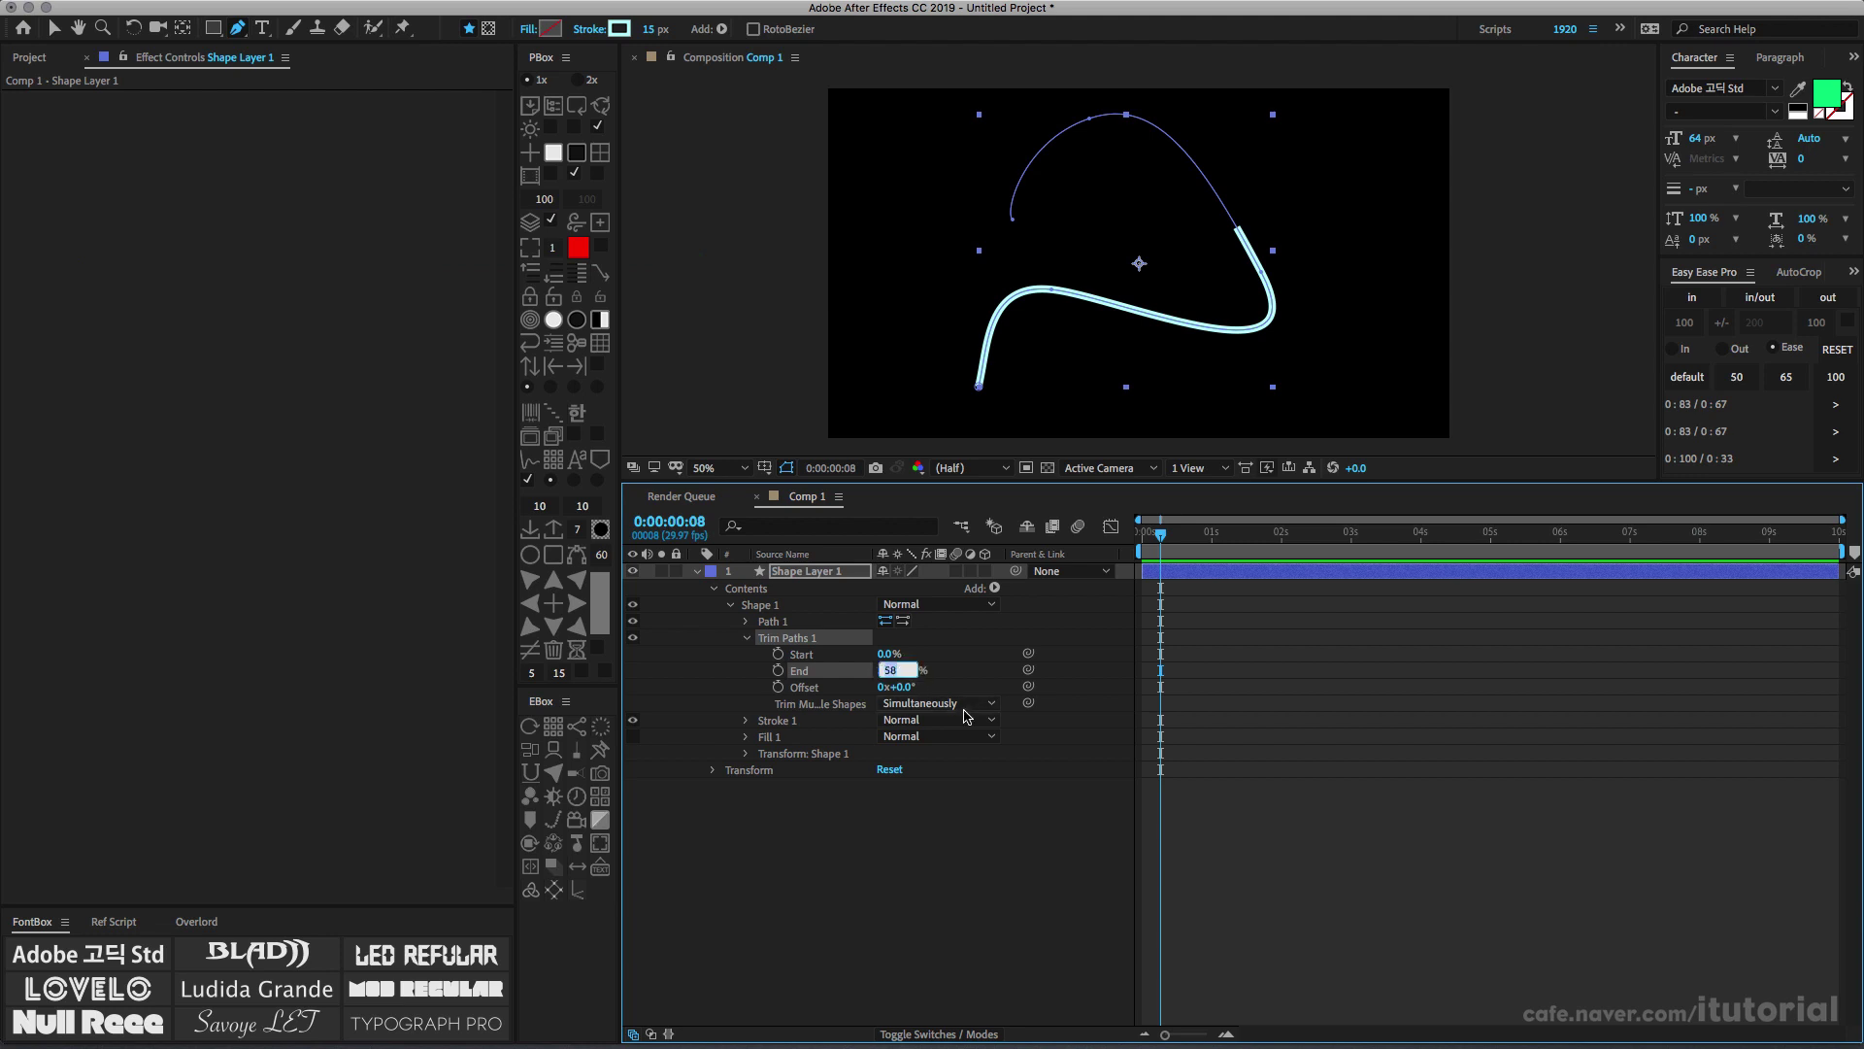
text(0.01)
key(Return)
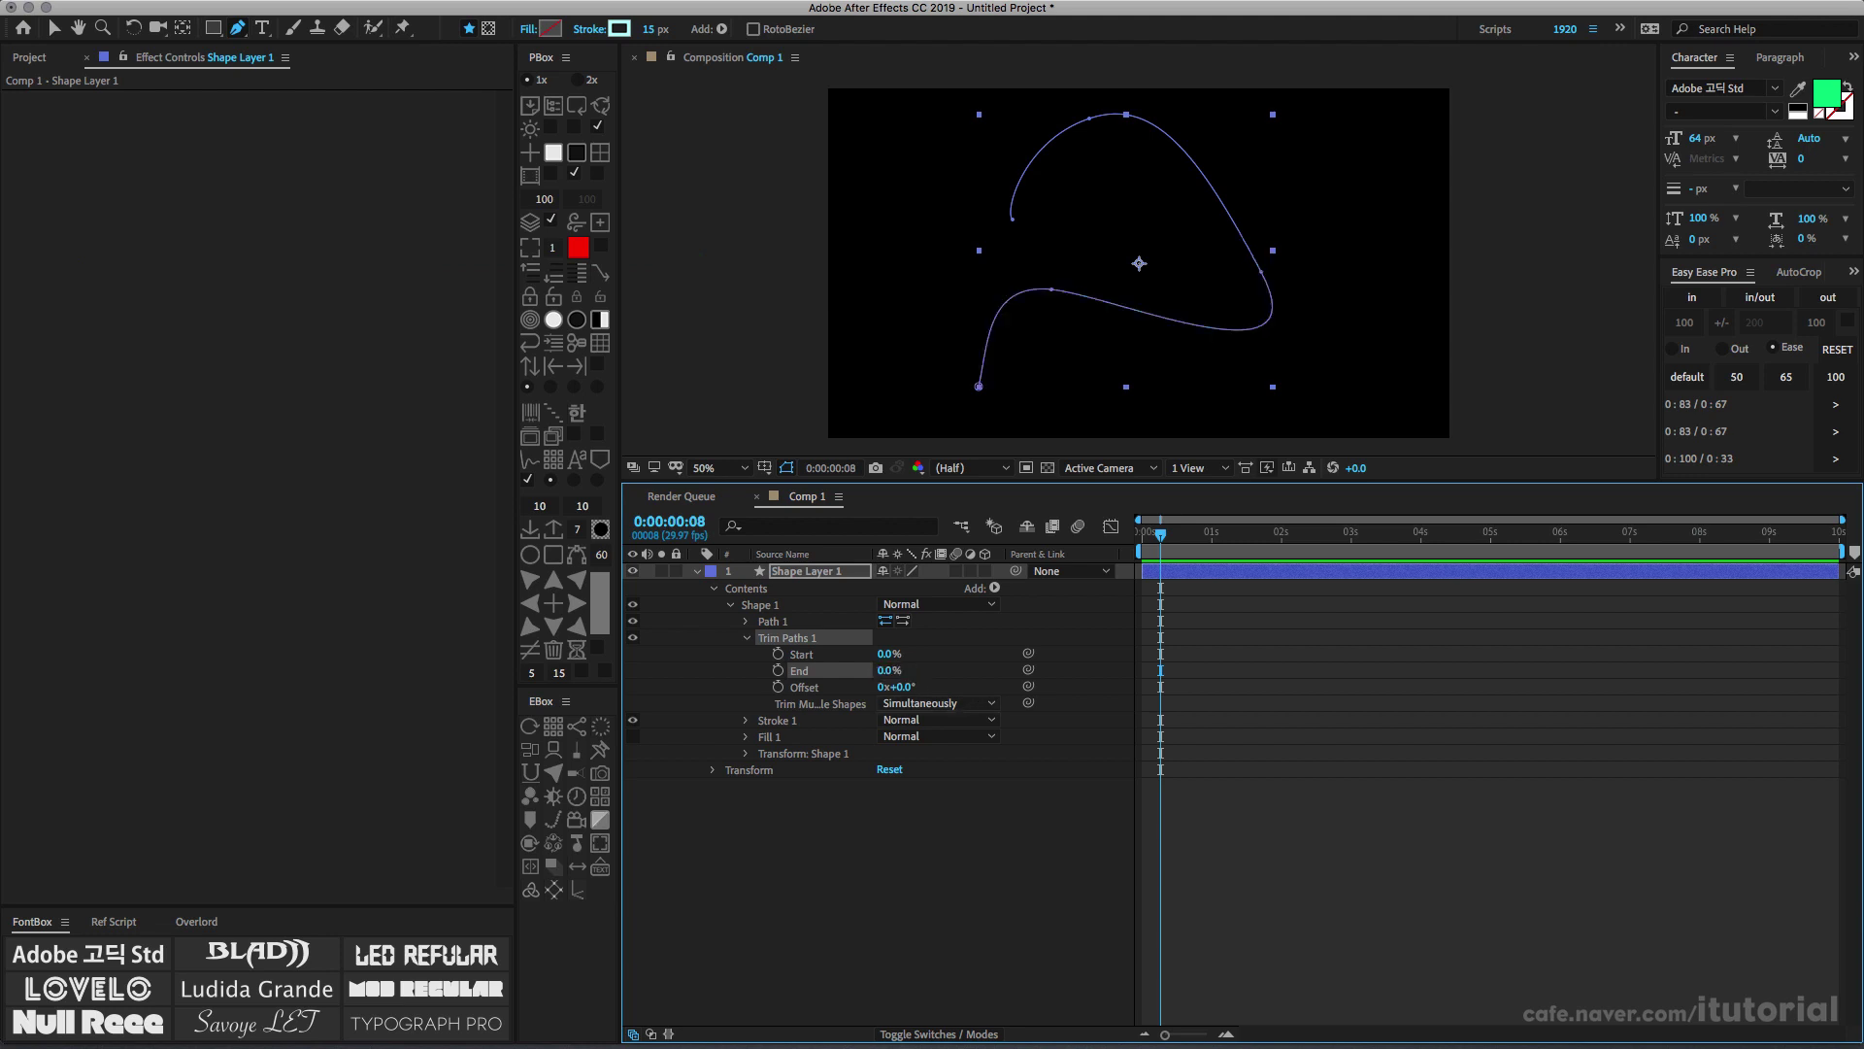
scroll(978, 391, up, 1)
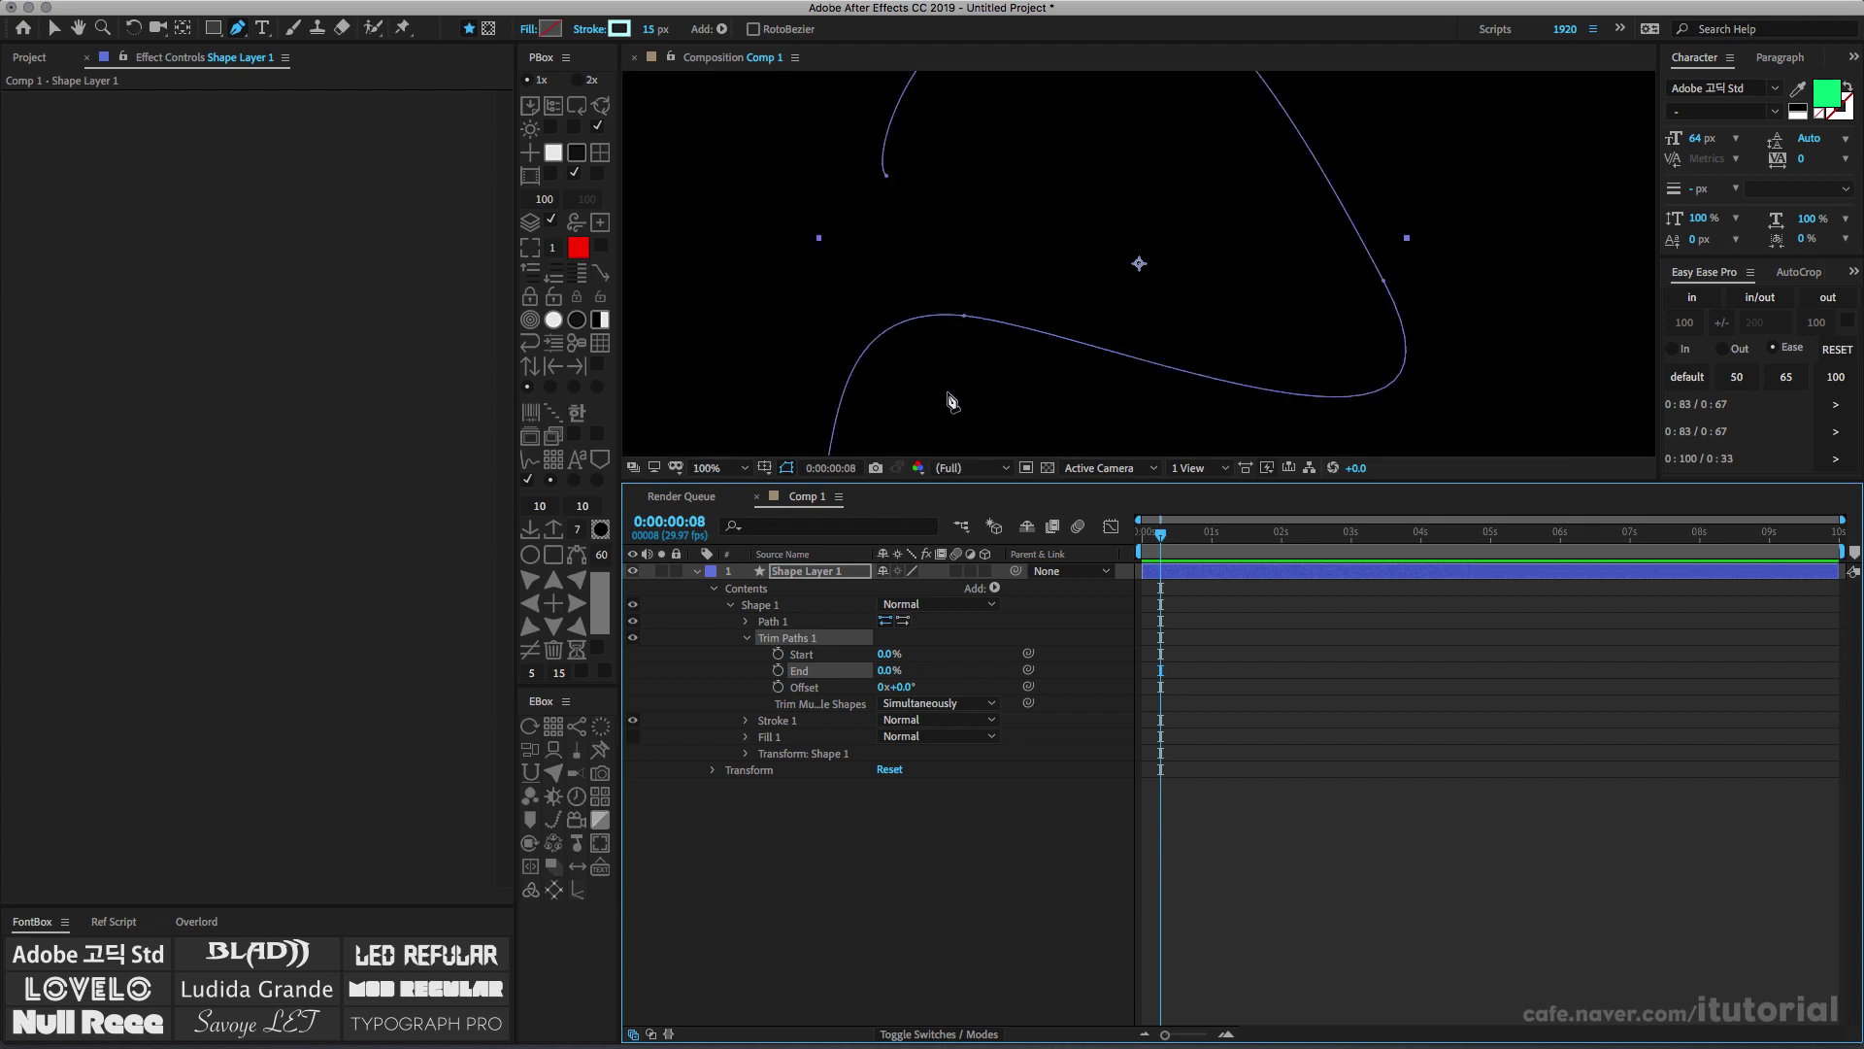
key(space)
drag(1021, 335, 1176, 173)
key(g)
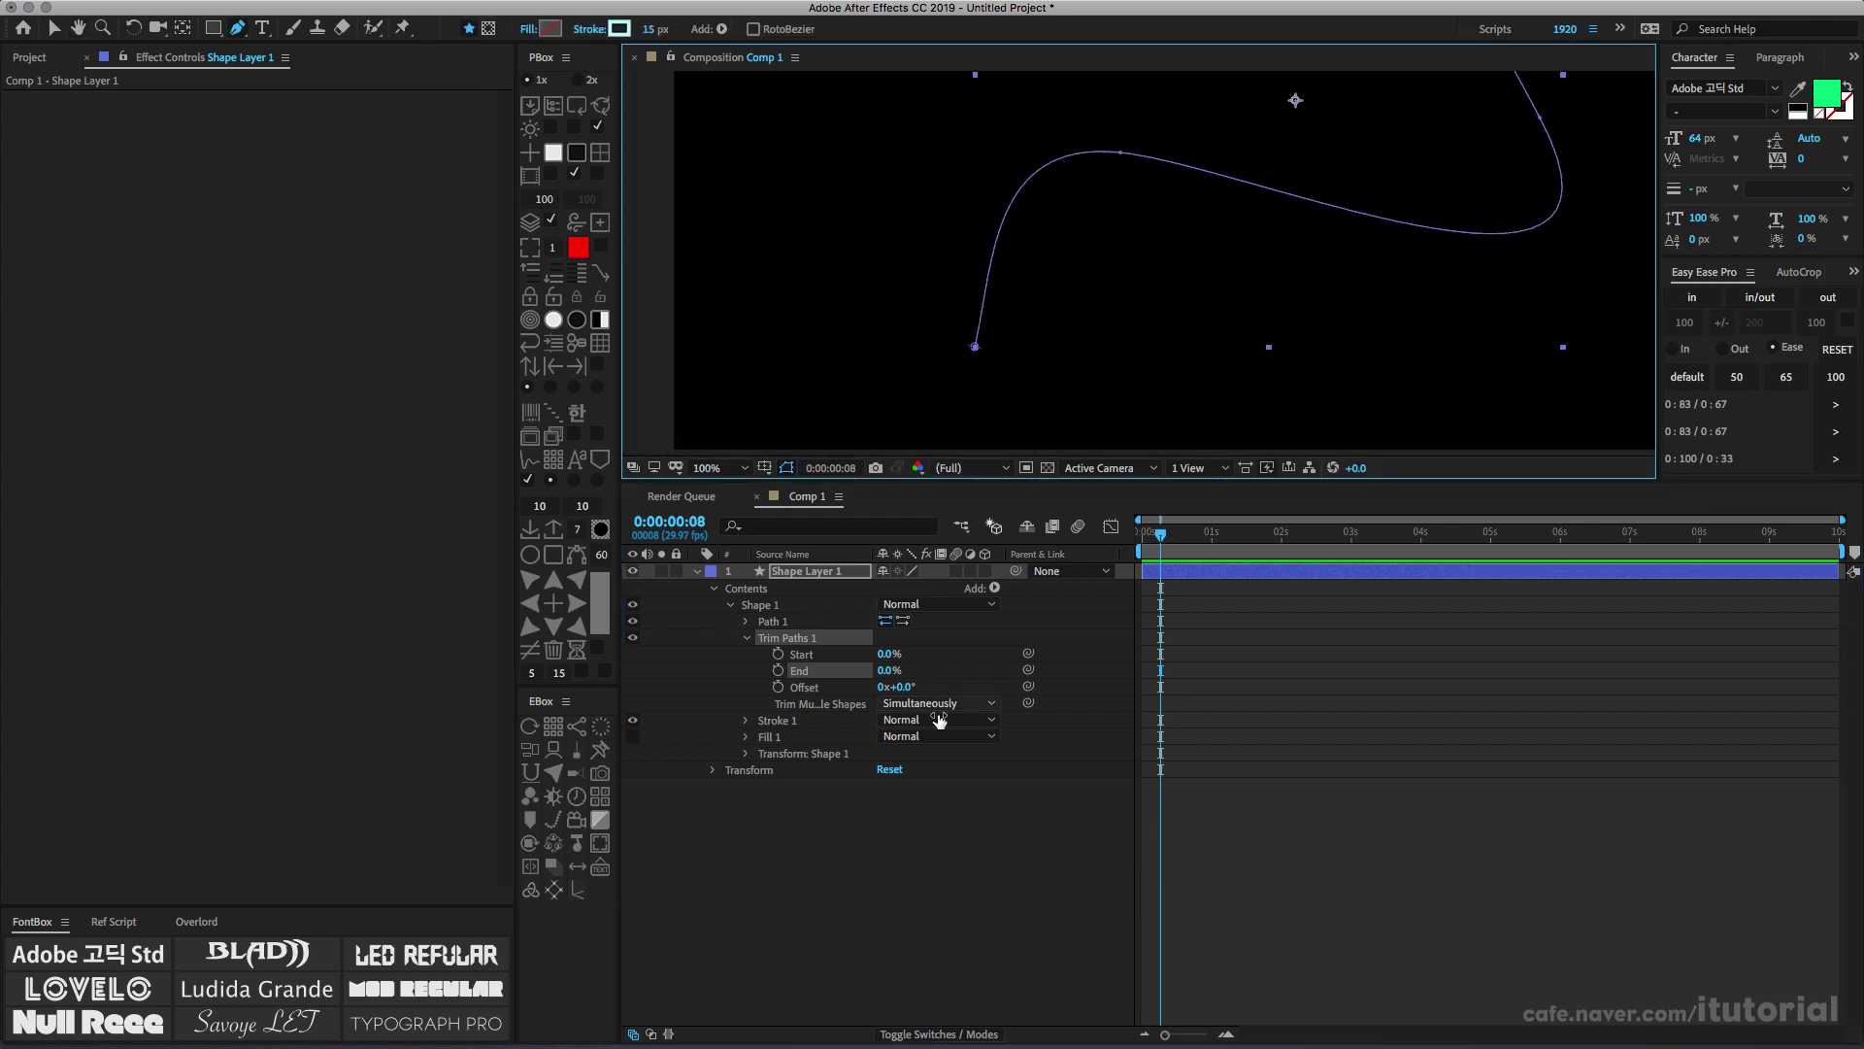
Set the Line Cap of Shape 1's Stroke 1 to Round Cap
click(747, 731)
click(746, 722)
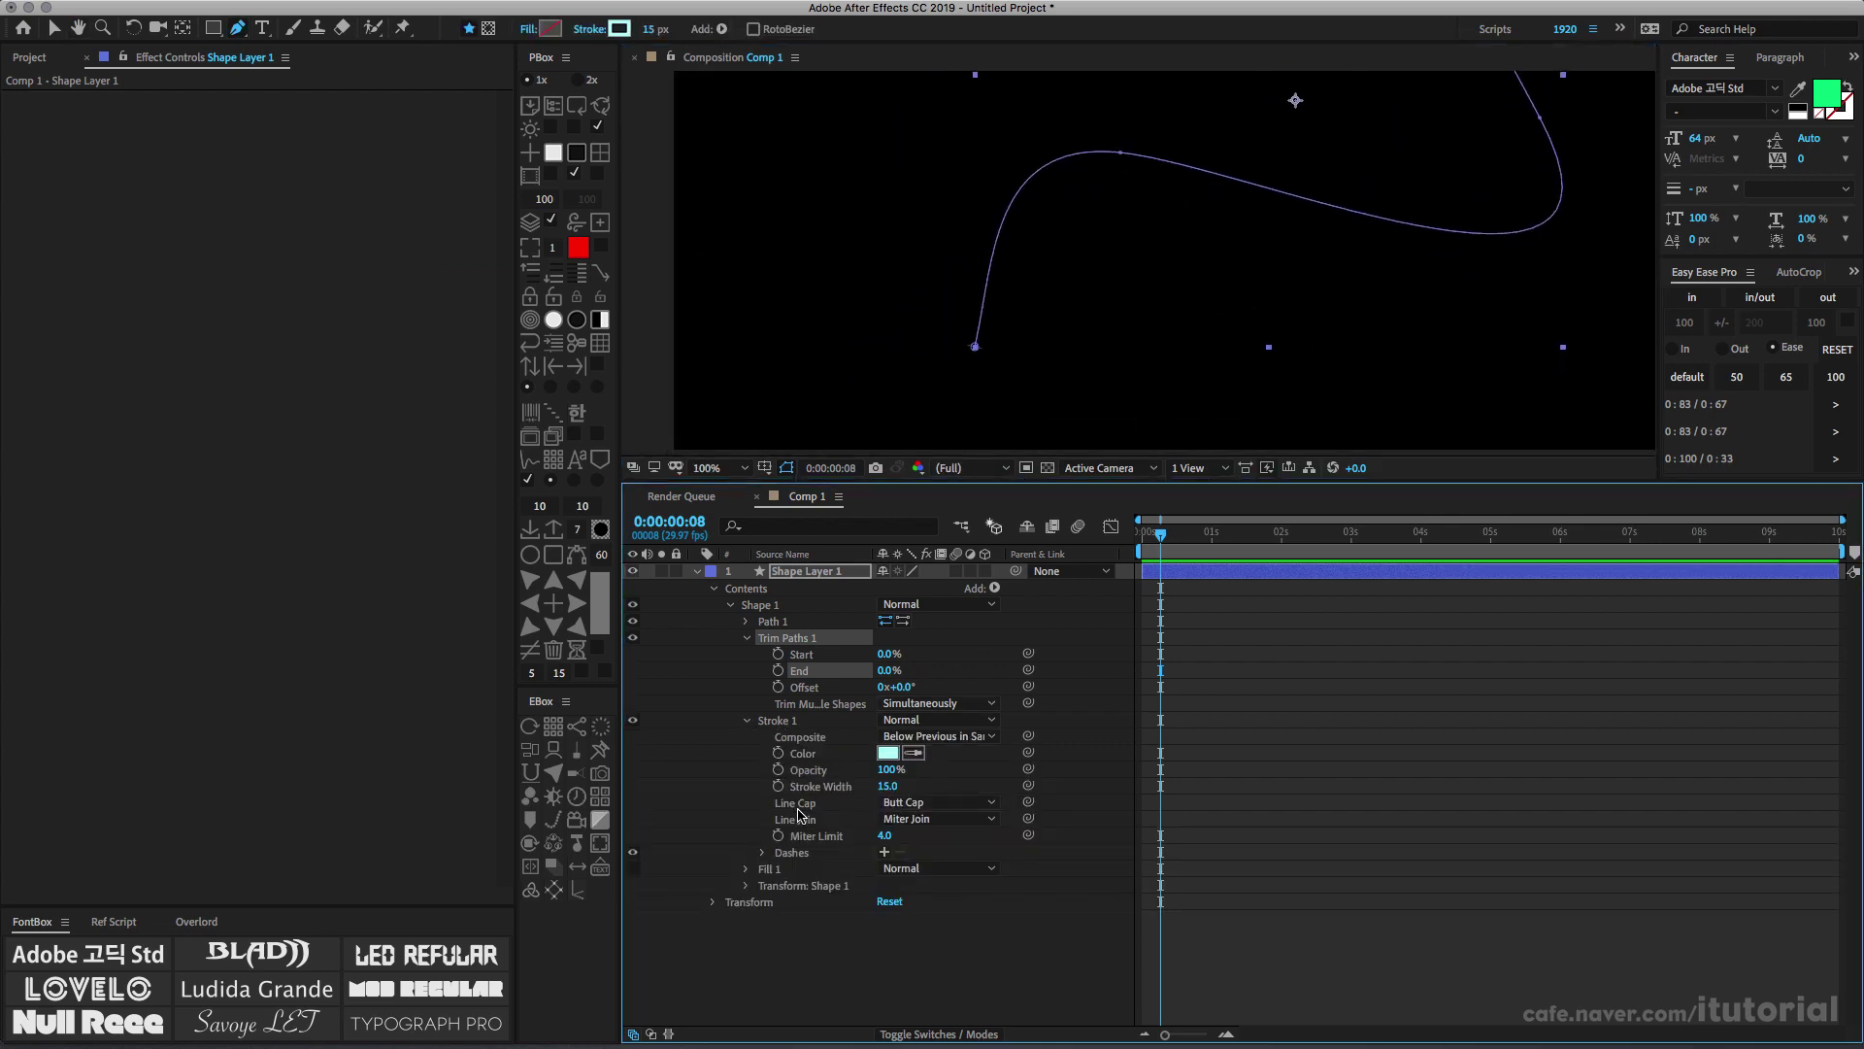
click(964, 803)
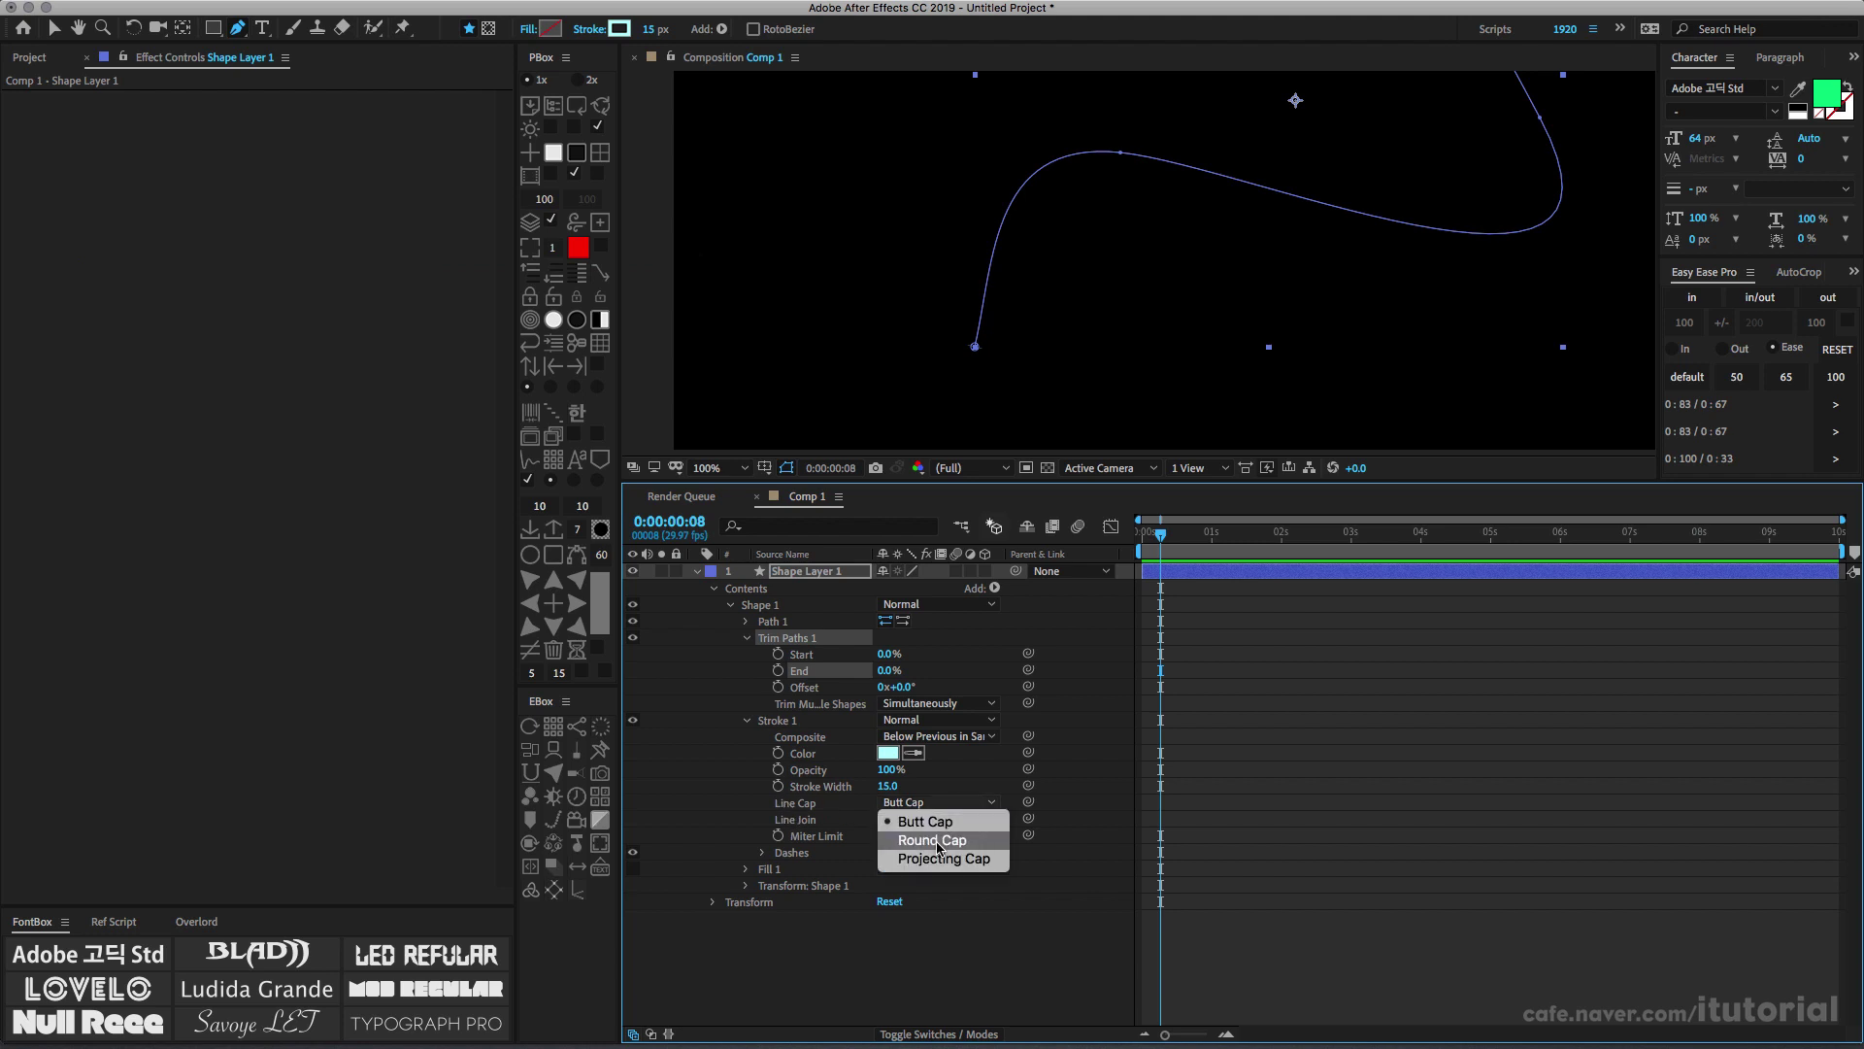
click(947, 840)
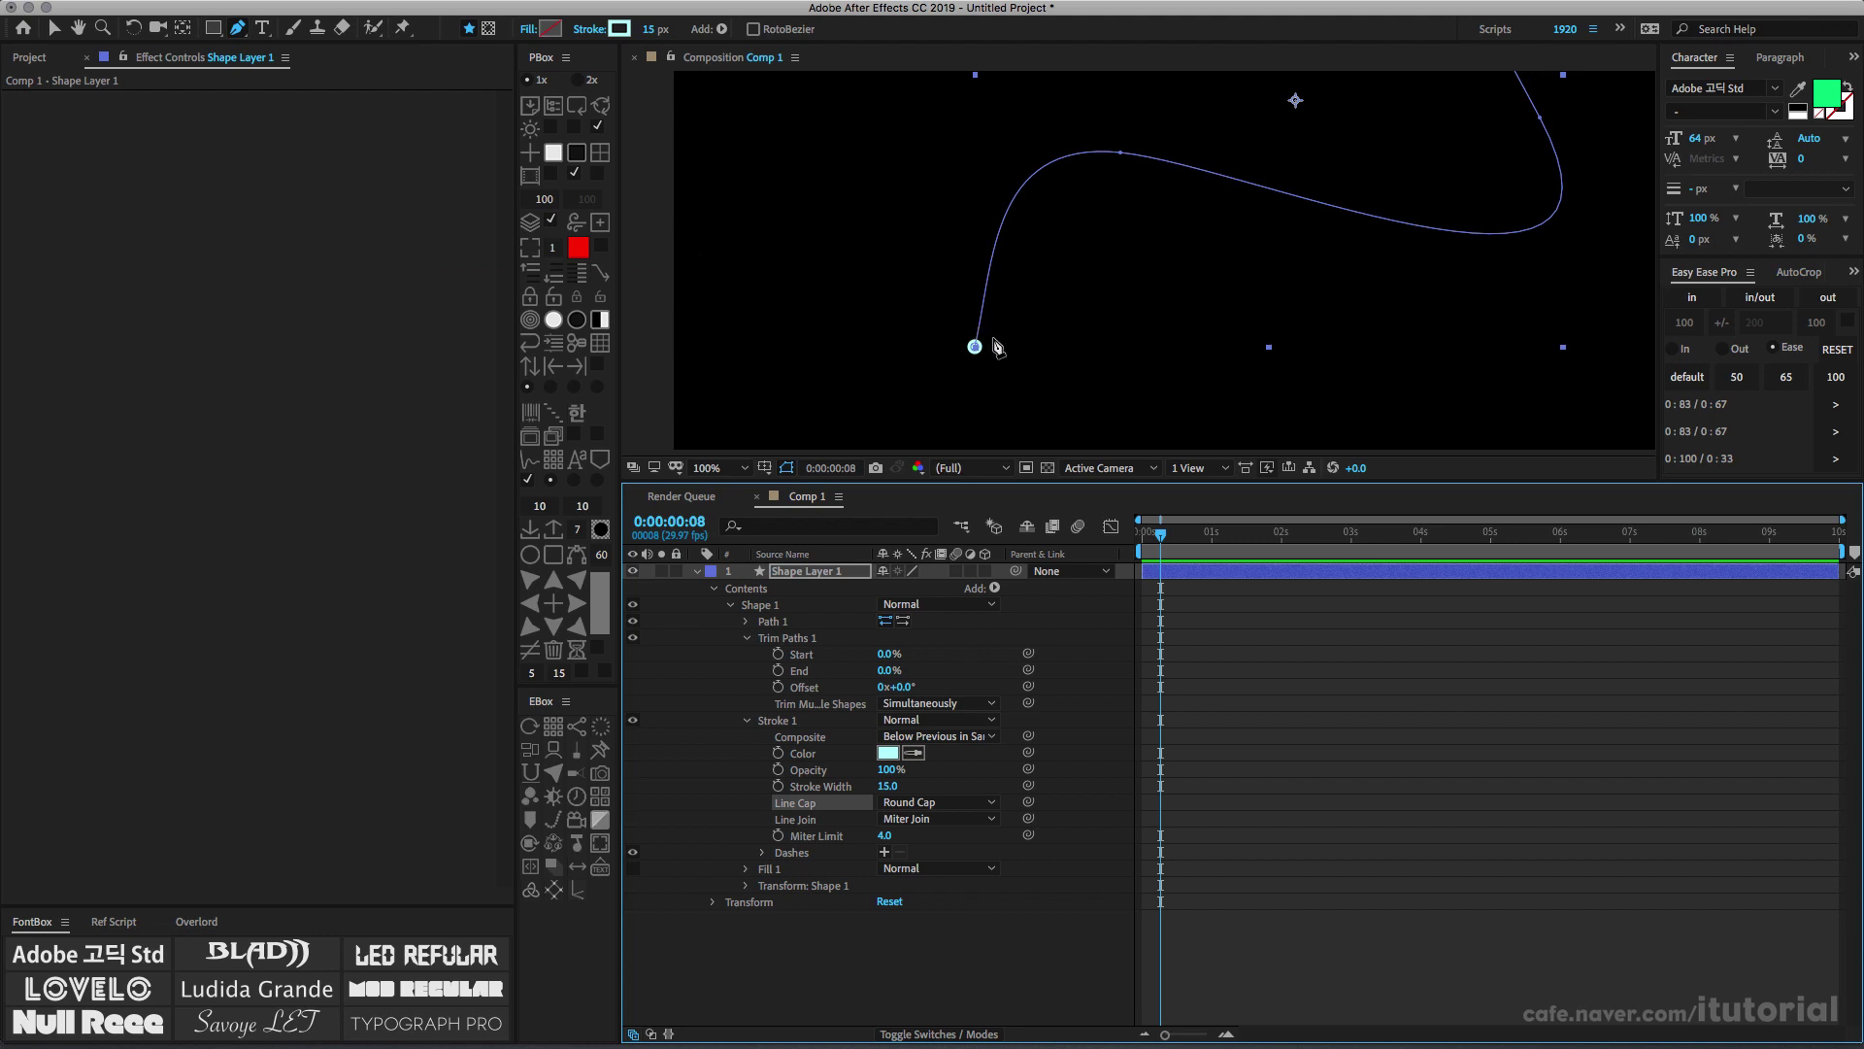
Vary the Trim Paths 1 Offset to test the dot's travel along the curve, and reset it to 0°
scroll(1109, 344, down, 2)
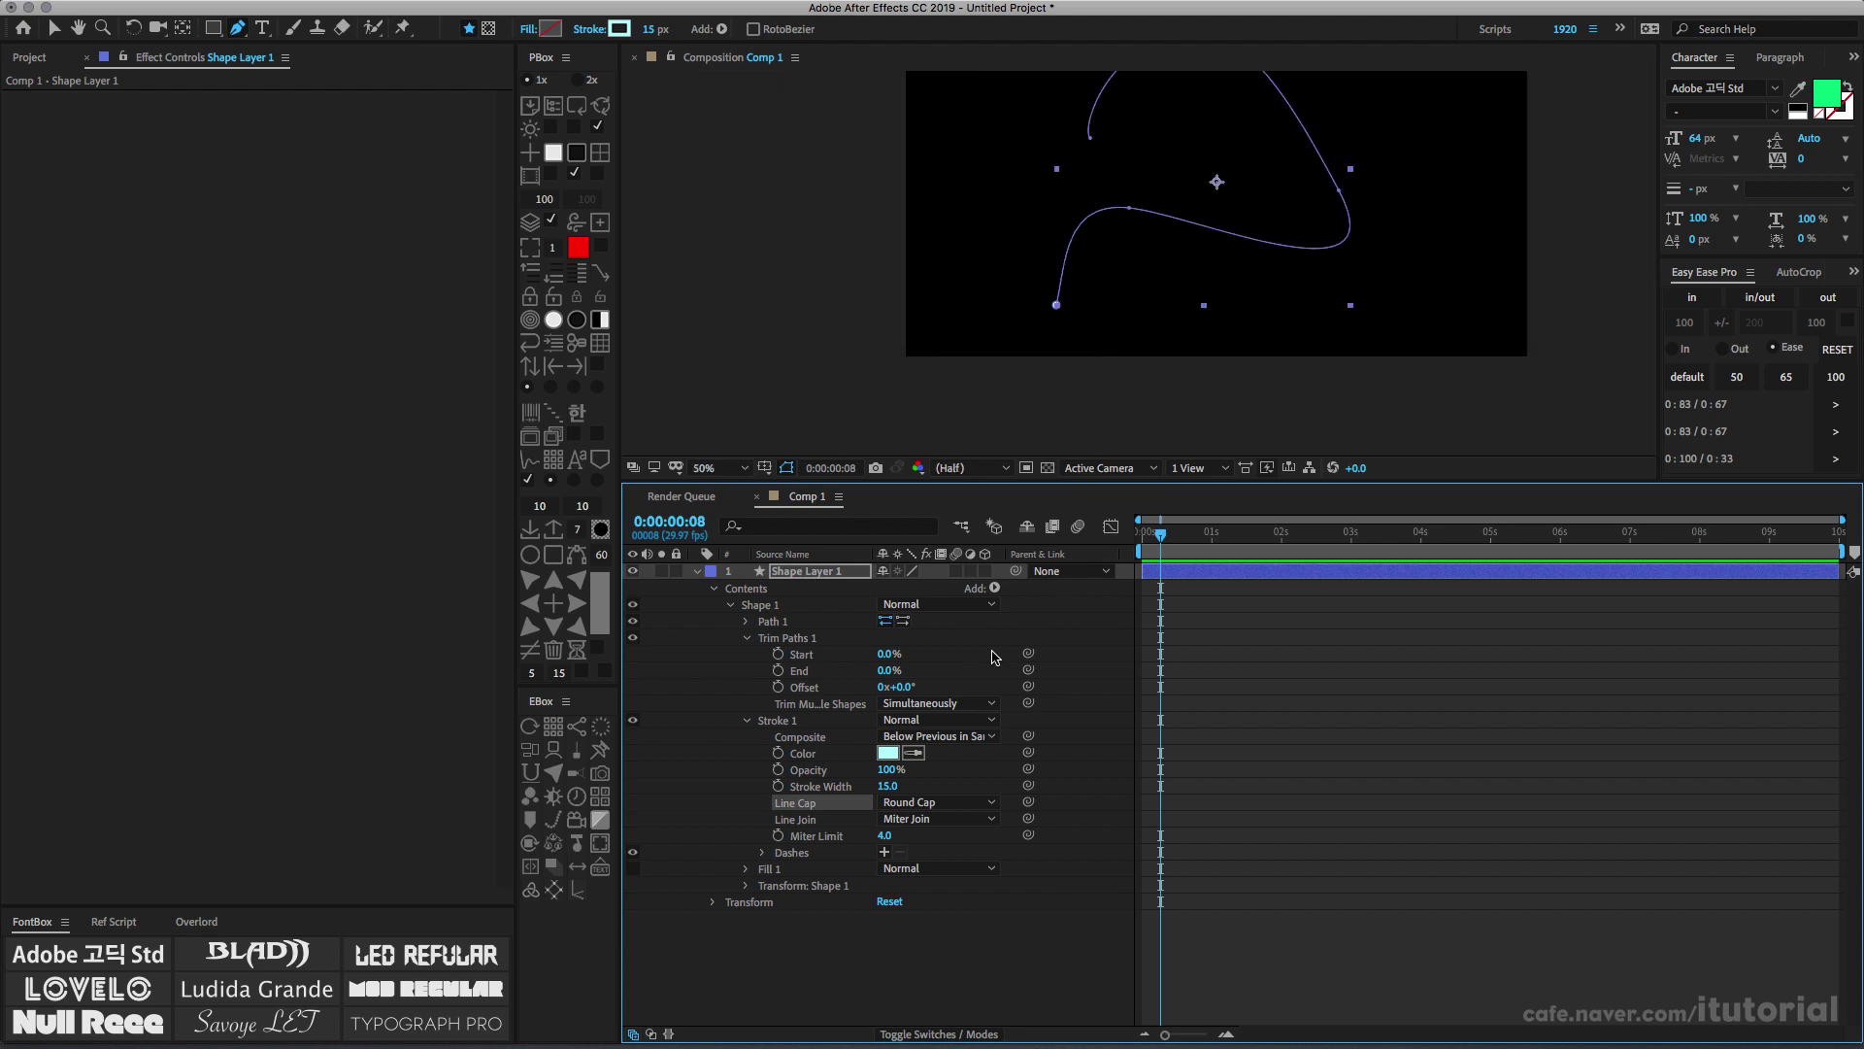
key(space)
drag(1112, 285, 1058, 341)
drag(901, 687, 1059, 693)
drag(1180, 678, 967, 676)
click(910, 687)
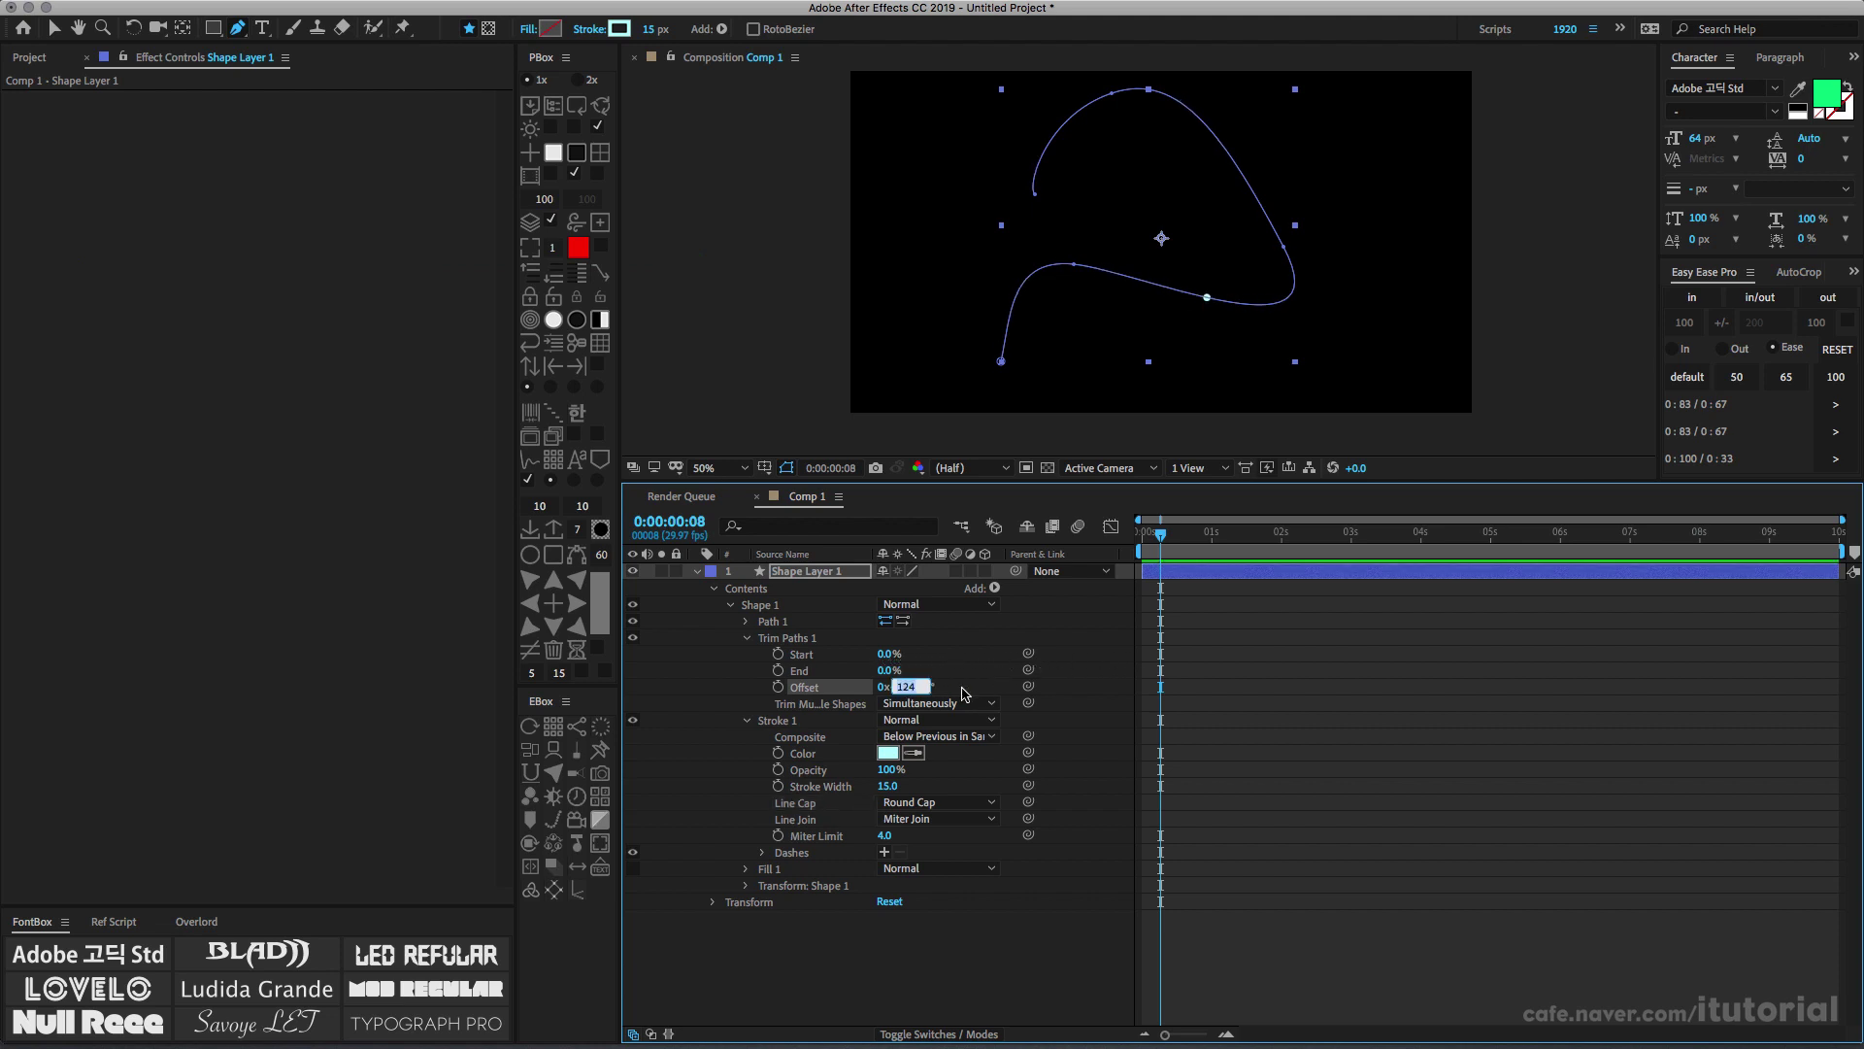
text(0)
click(1077, 650)
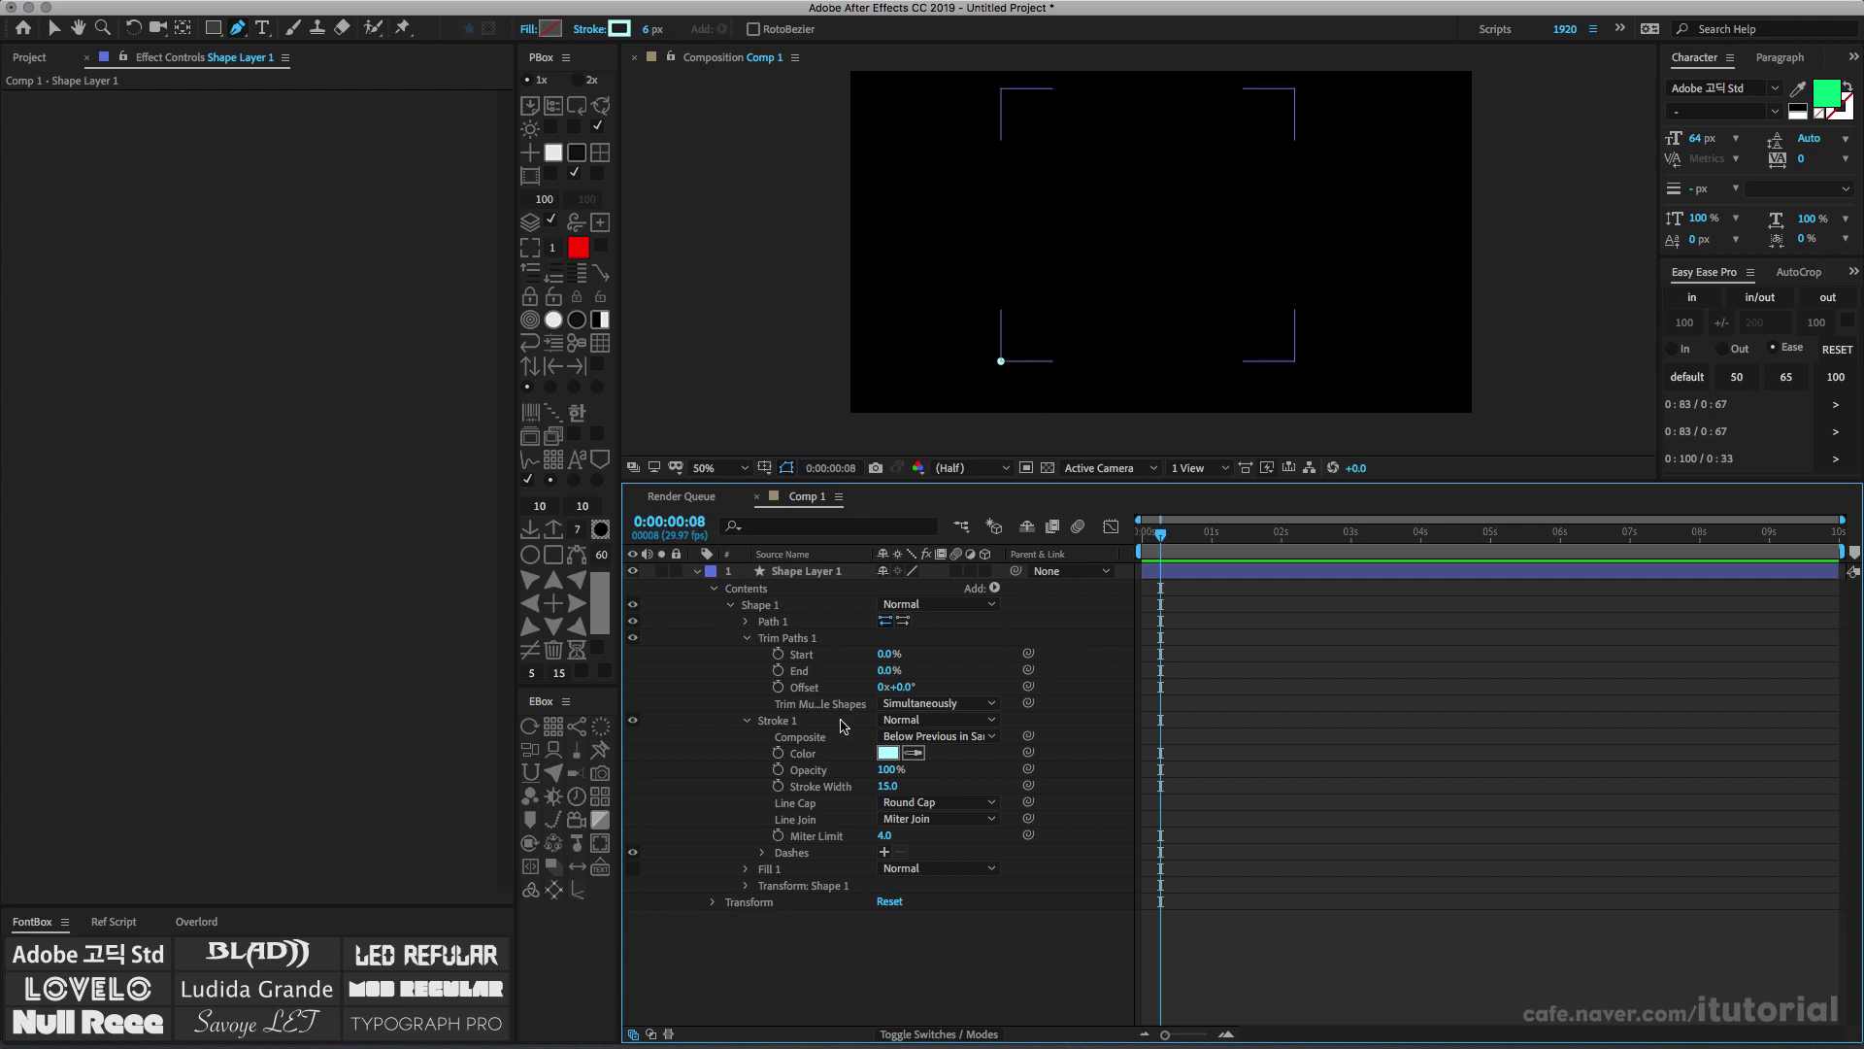
Collapse and duplicate the Shape 1 group, and rename the copy circle
click(747, 638)
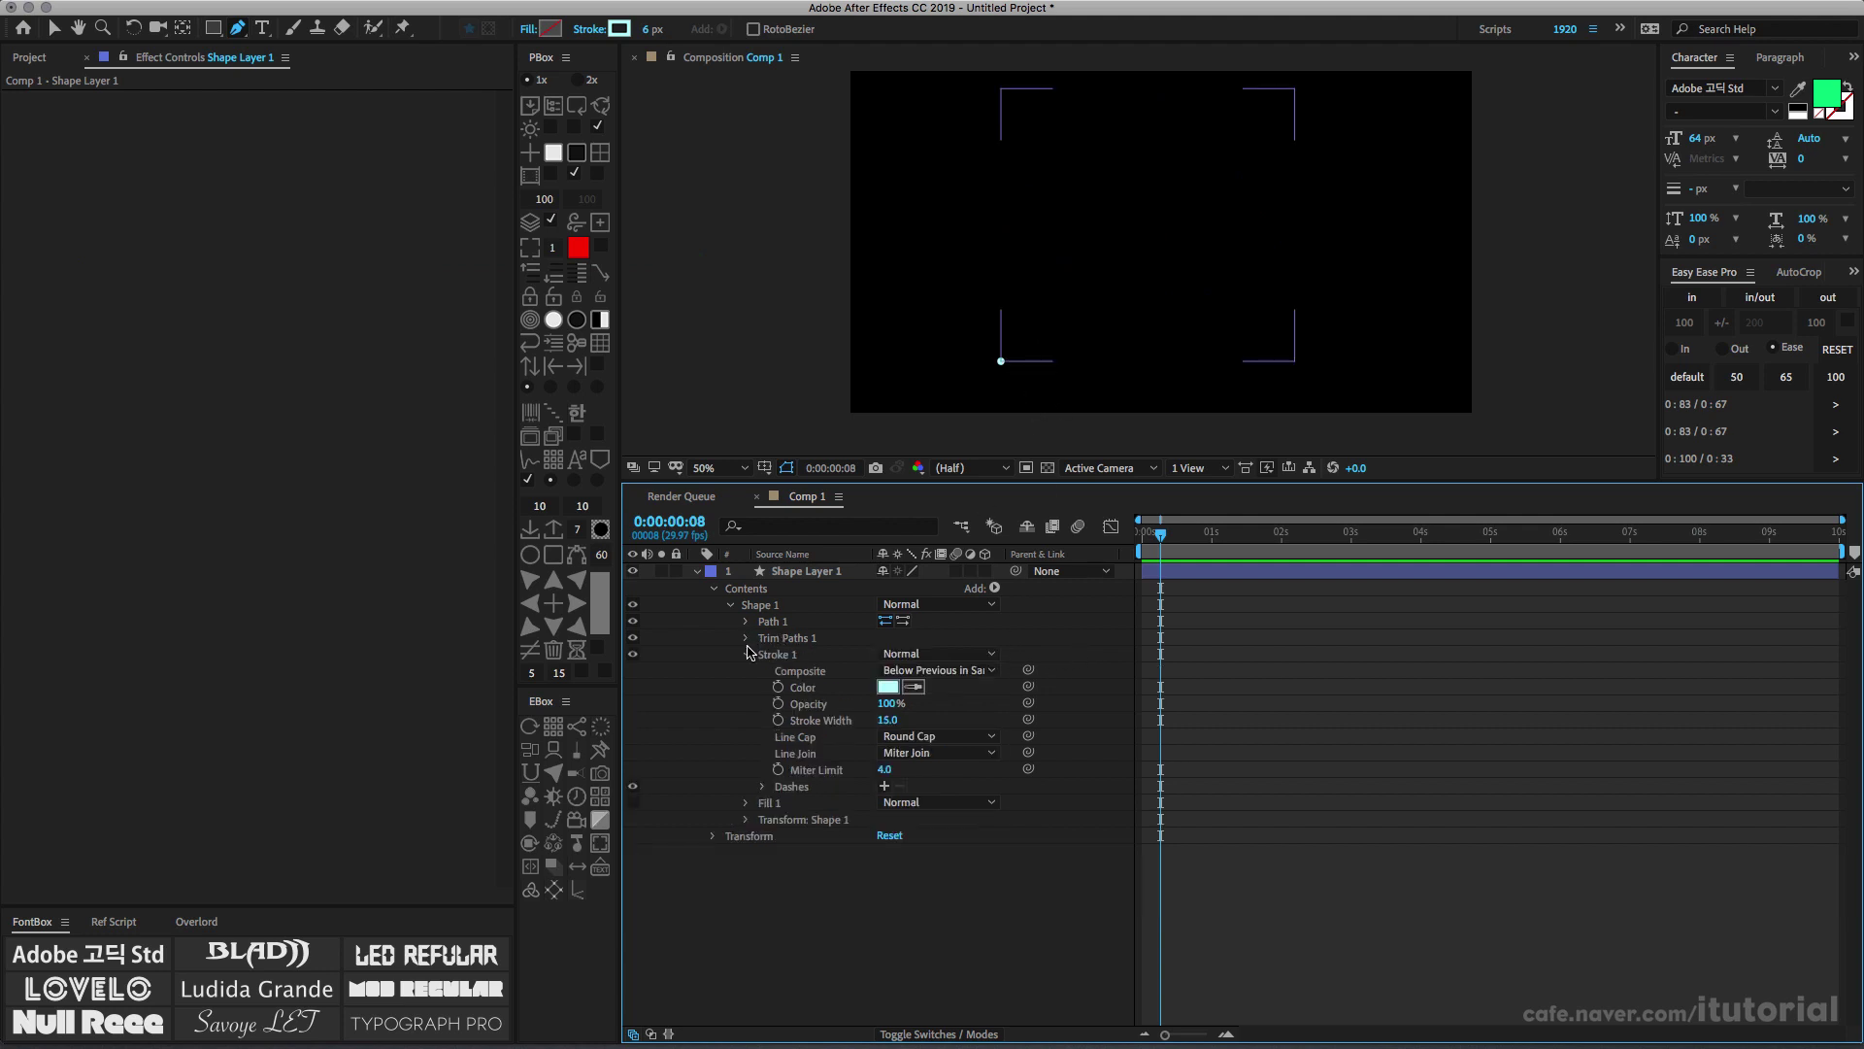
click(747, 655)
click(758, 608)
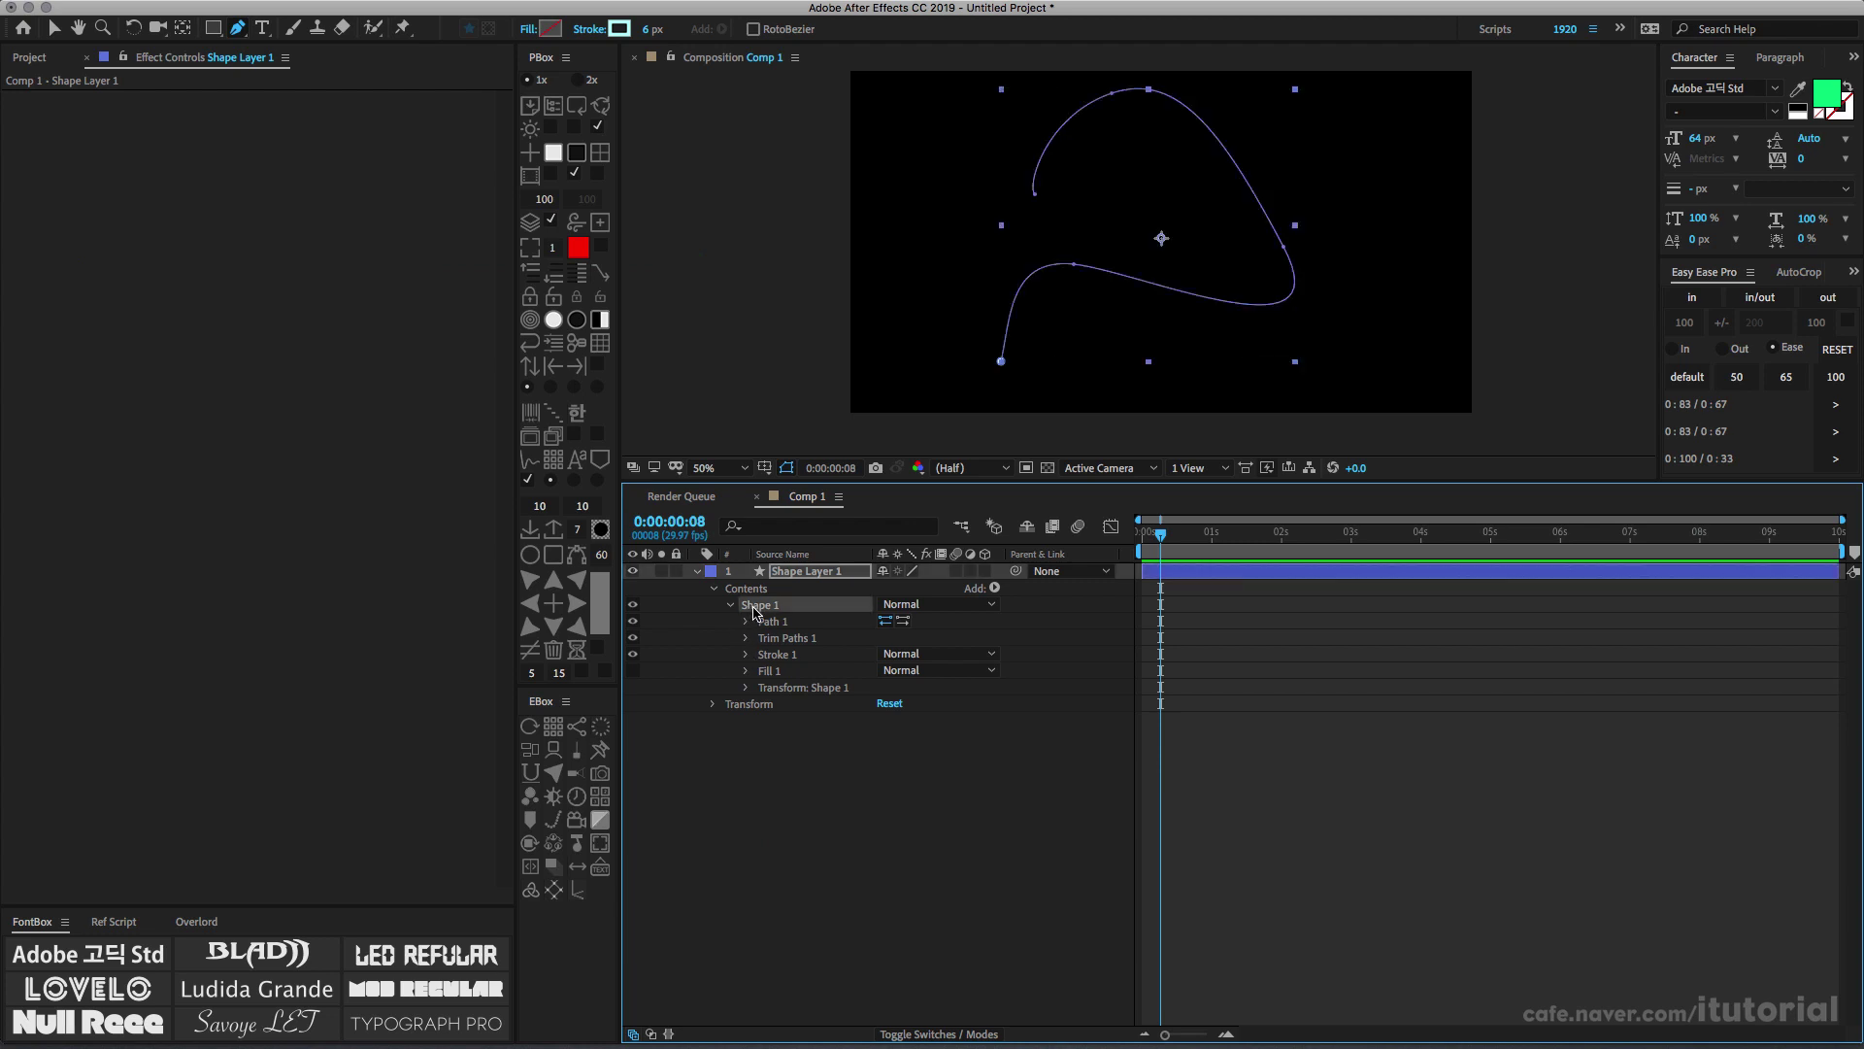
click(729, 605)
click(731, 605)
click(731, 606)
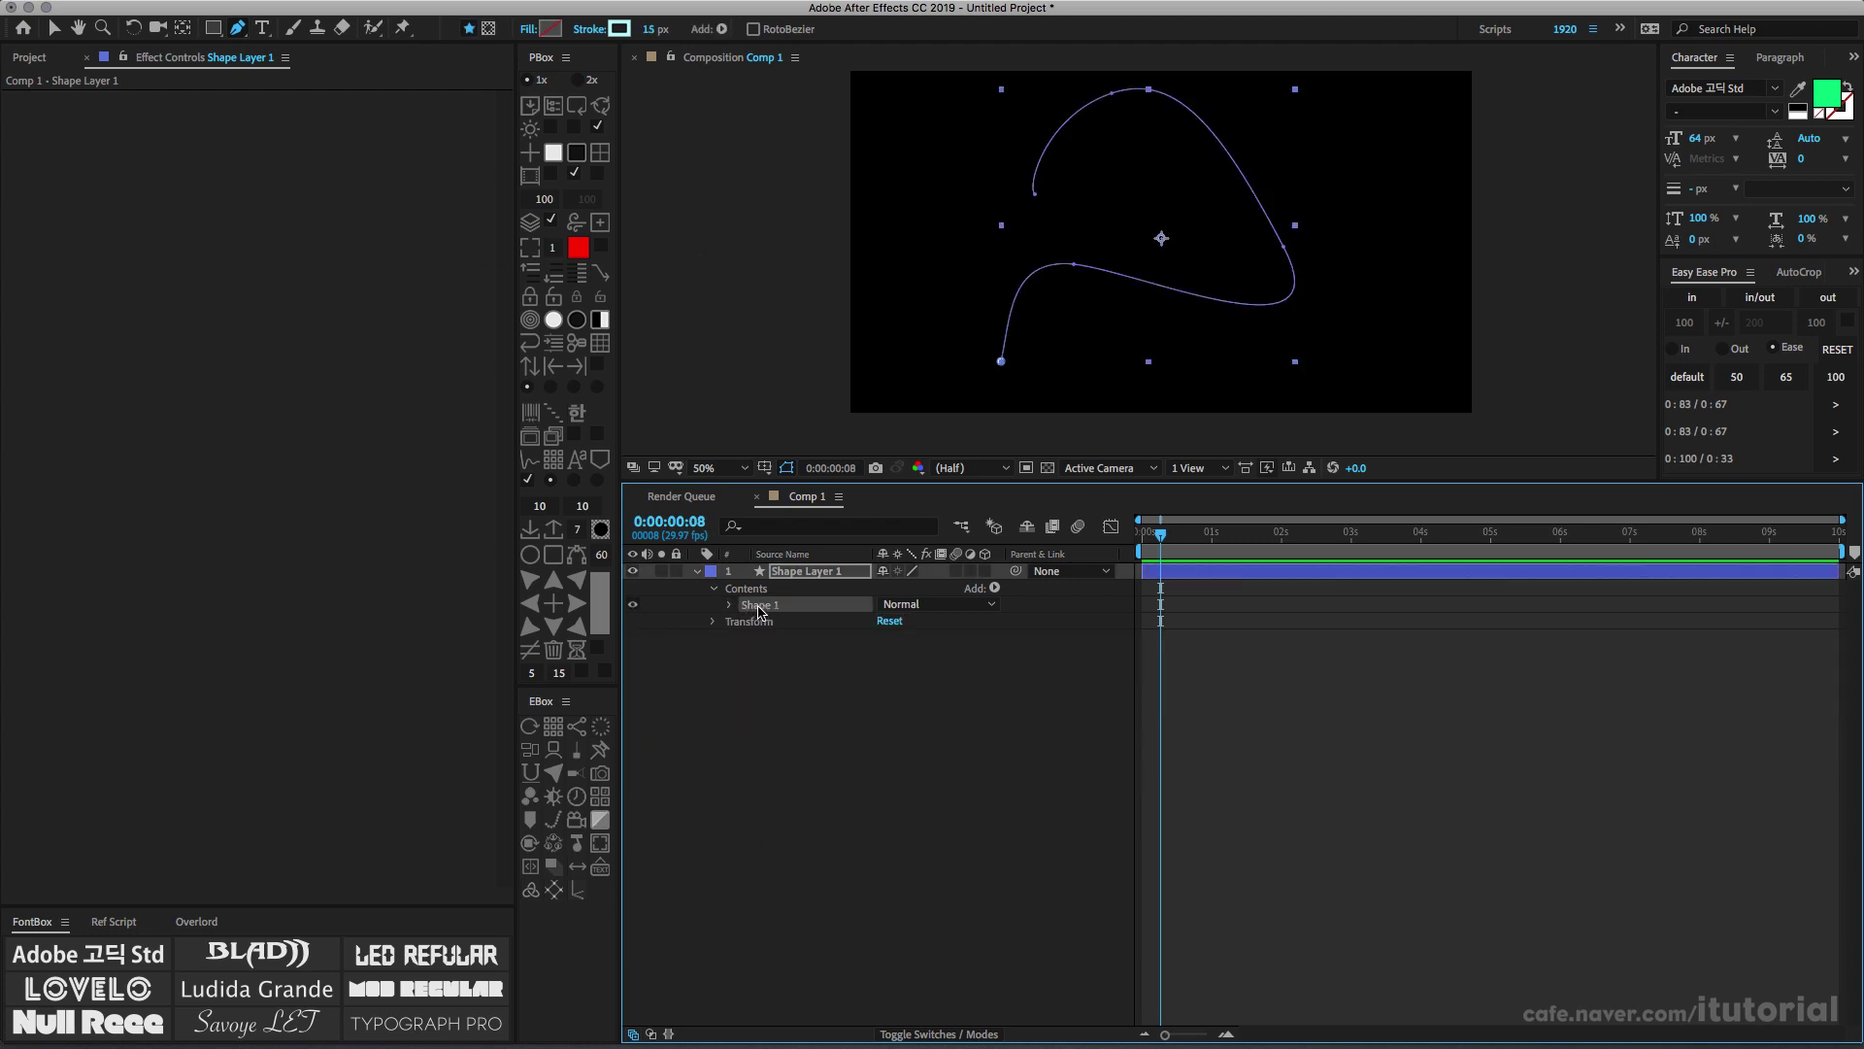
key(super+d)
key(Return)
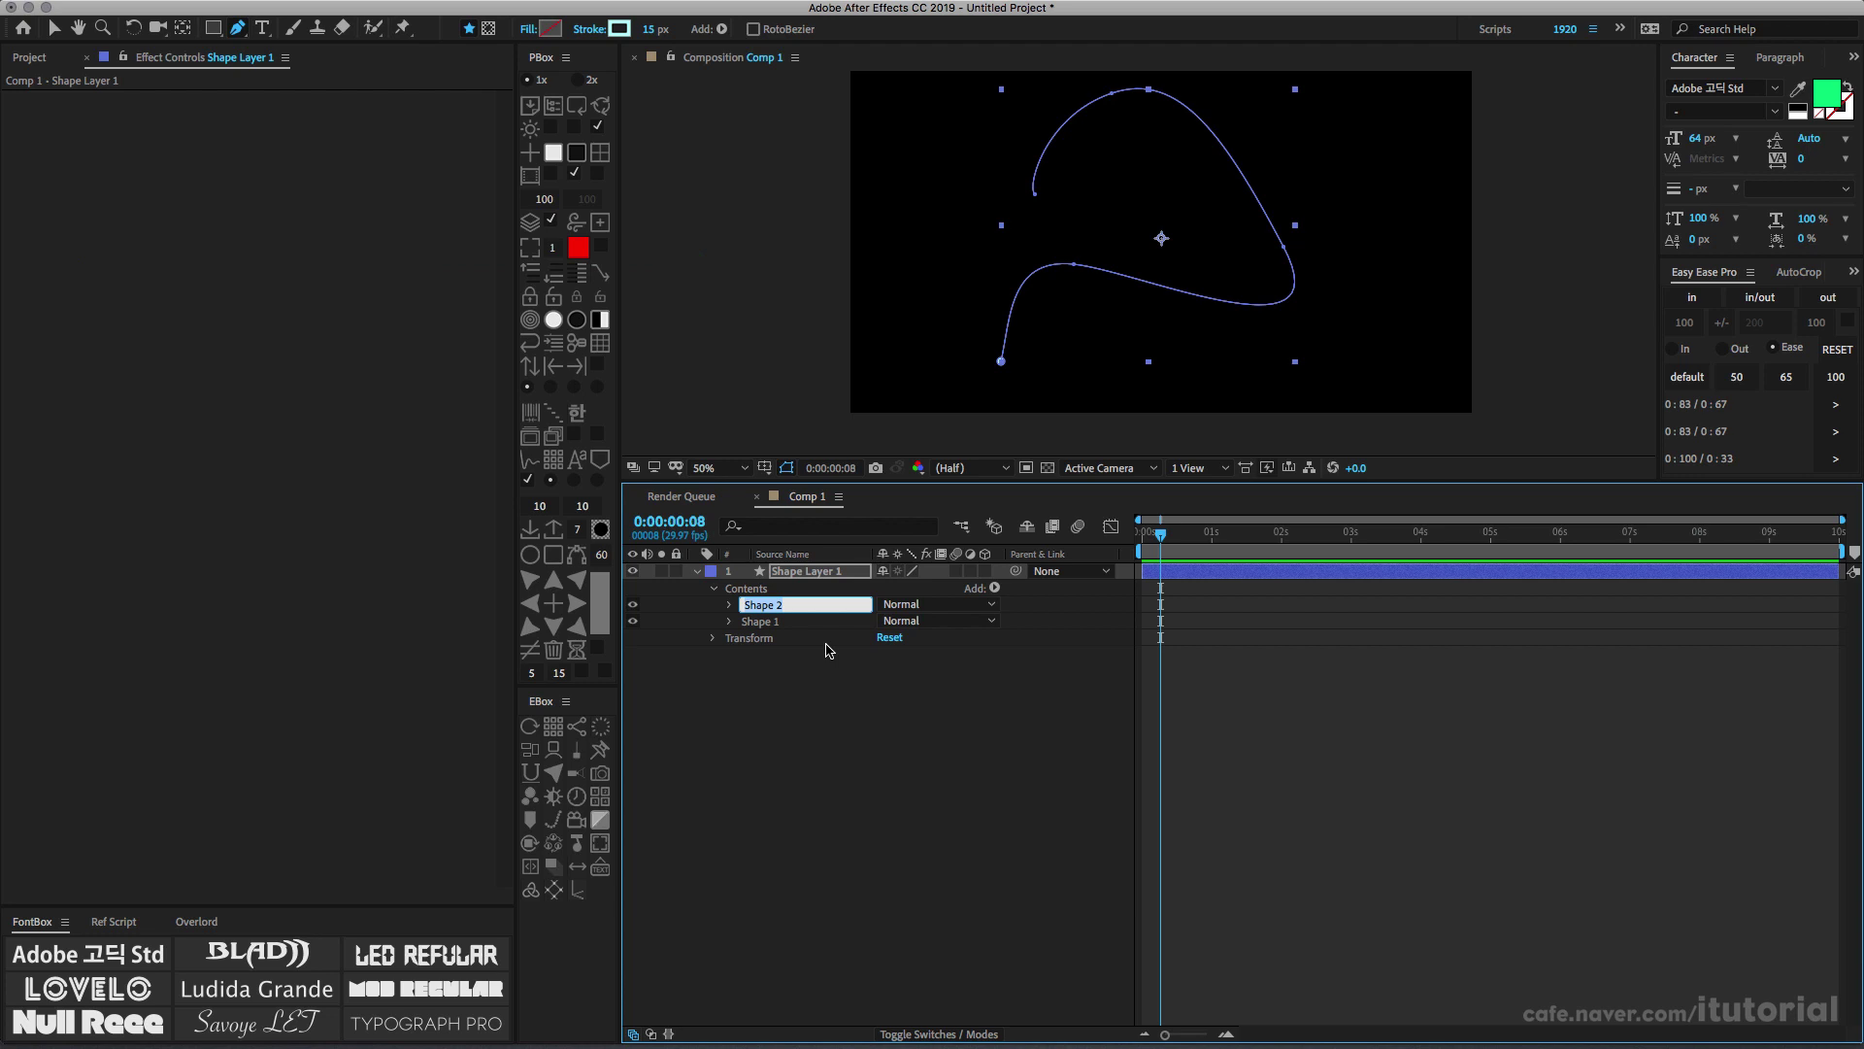
text(circle)
key(Return)
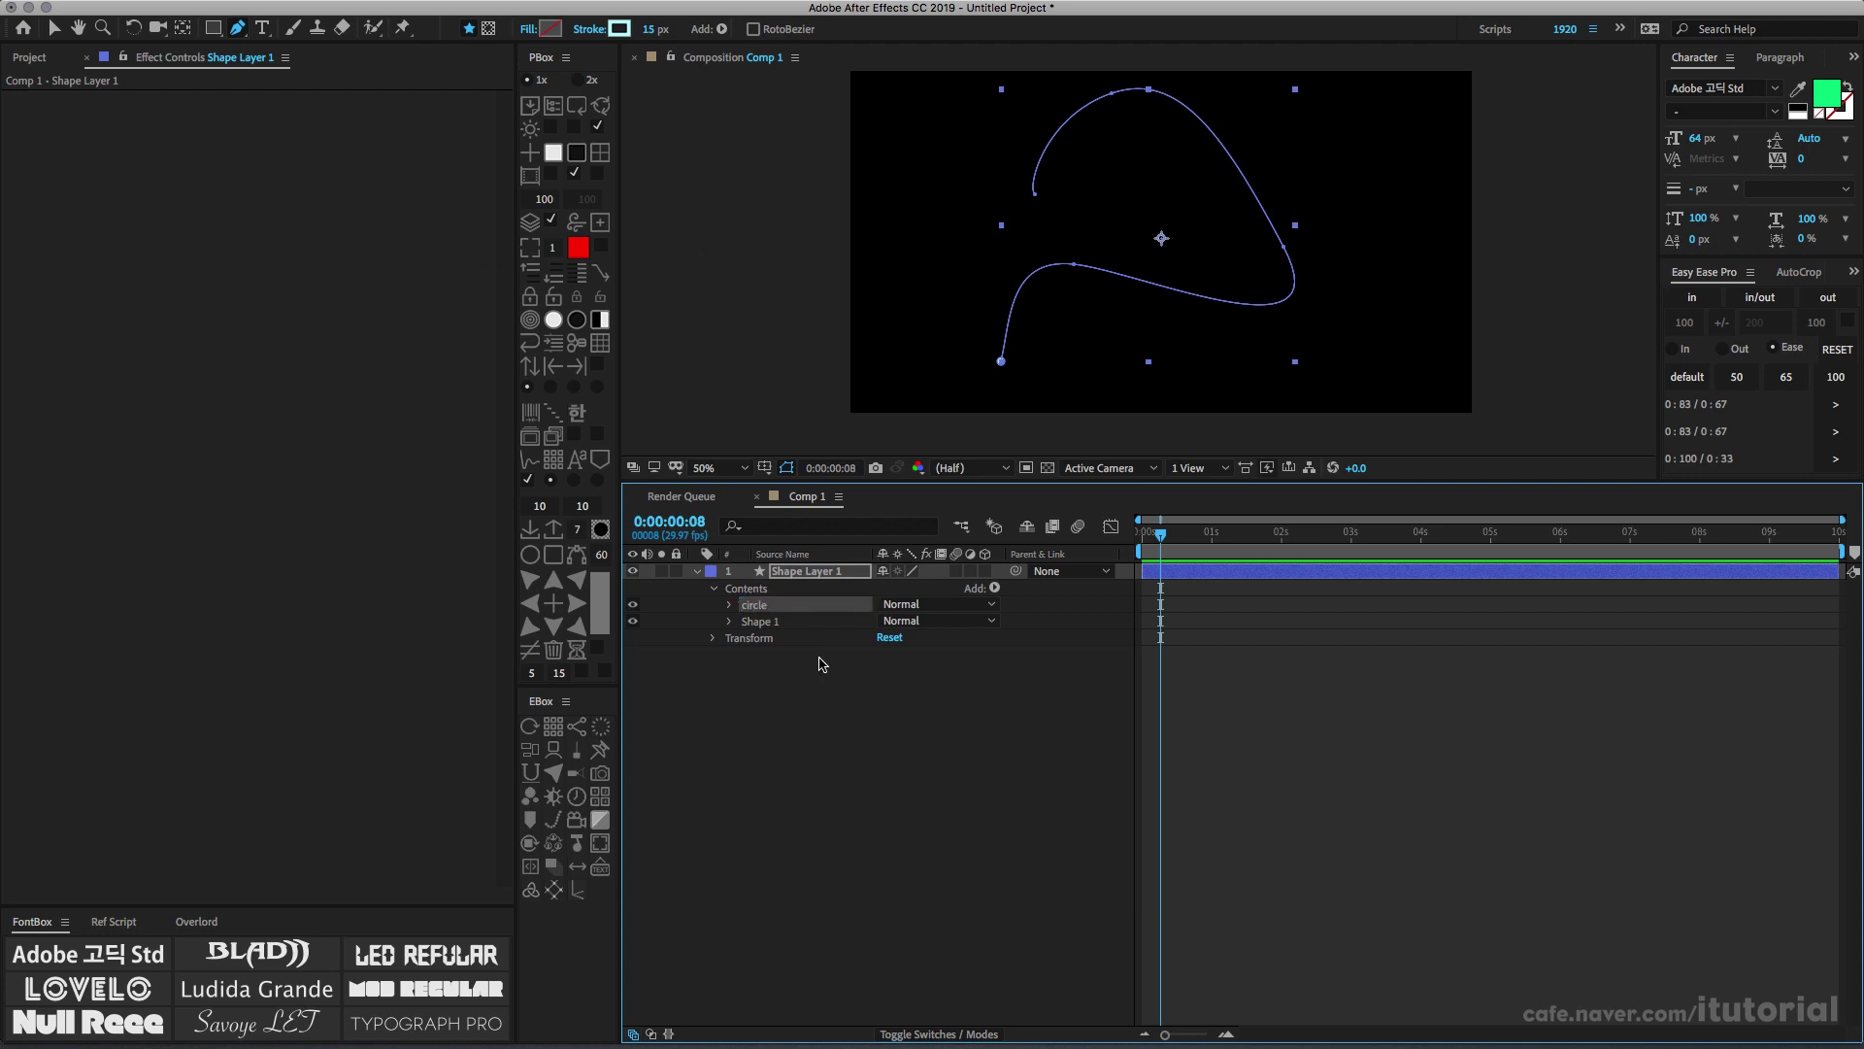
Rename the original Shape 1 group line
click(770, 623)
key(Return)
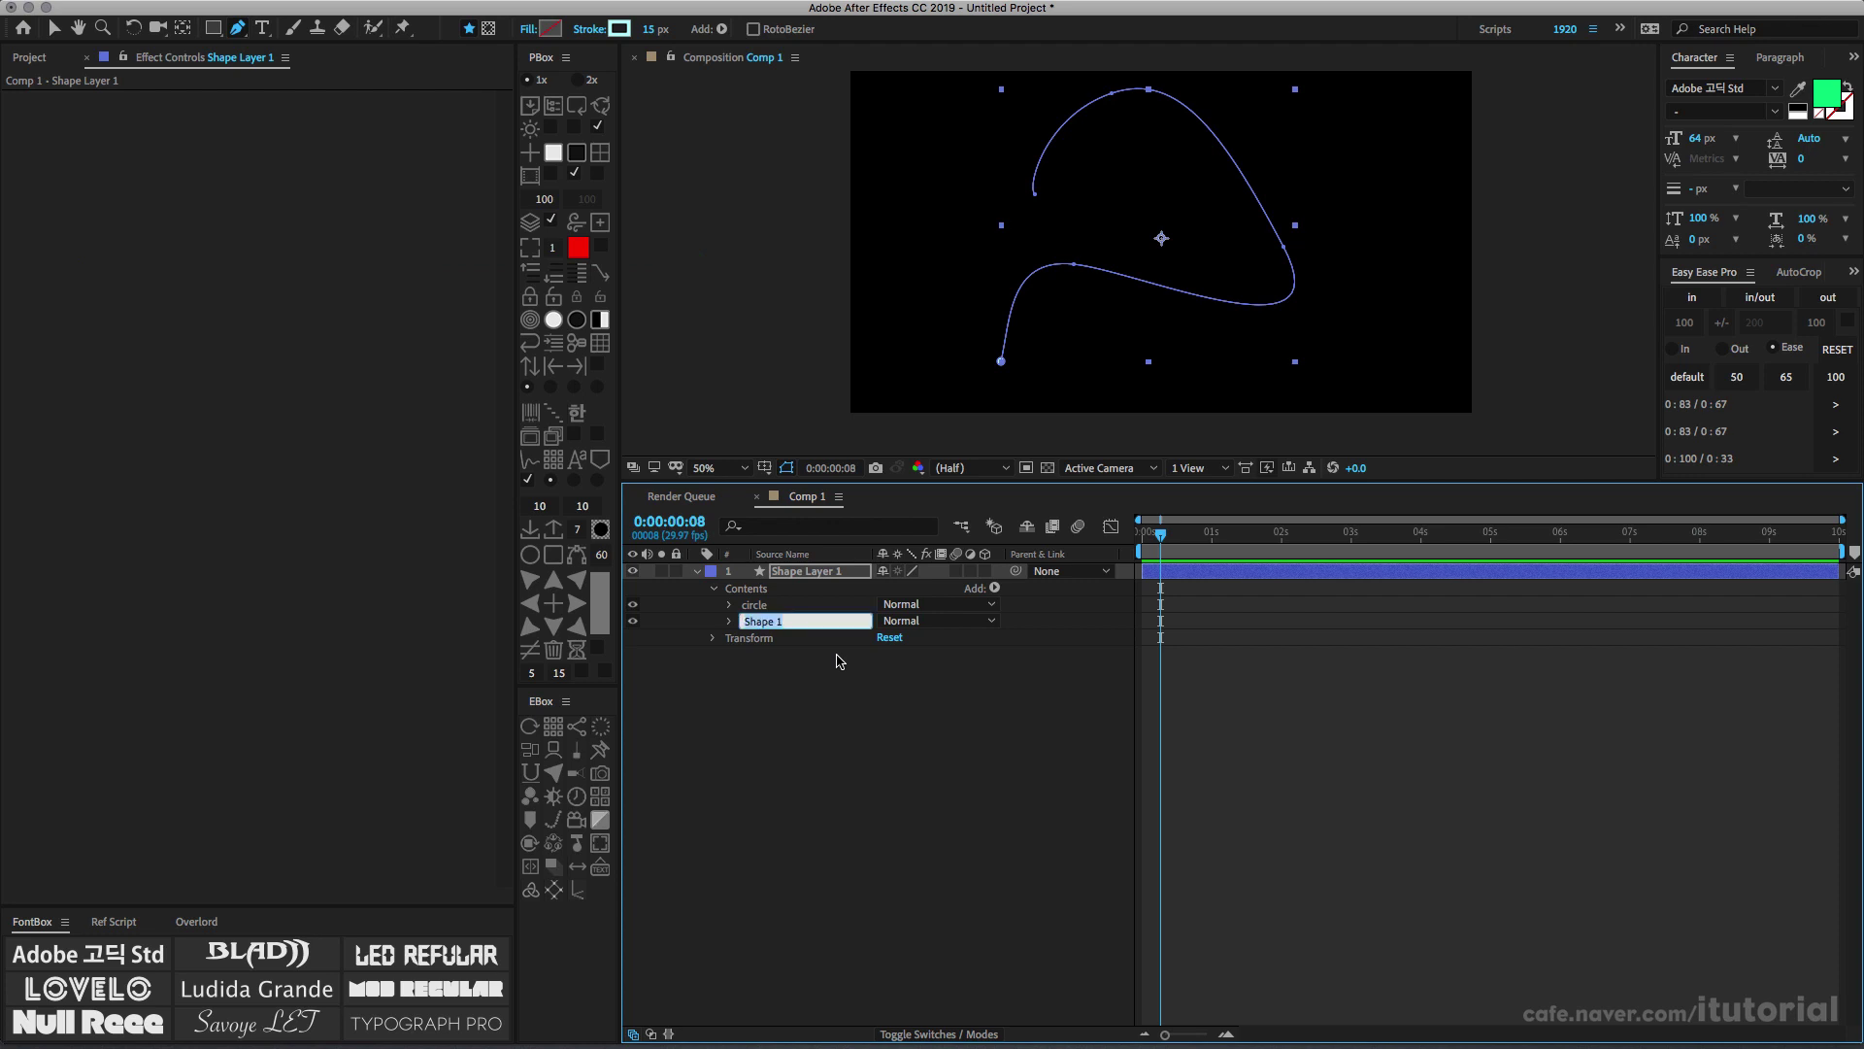
text(line)
key(Return)
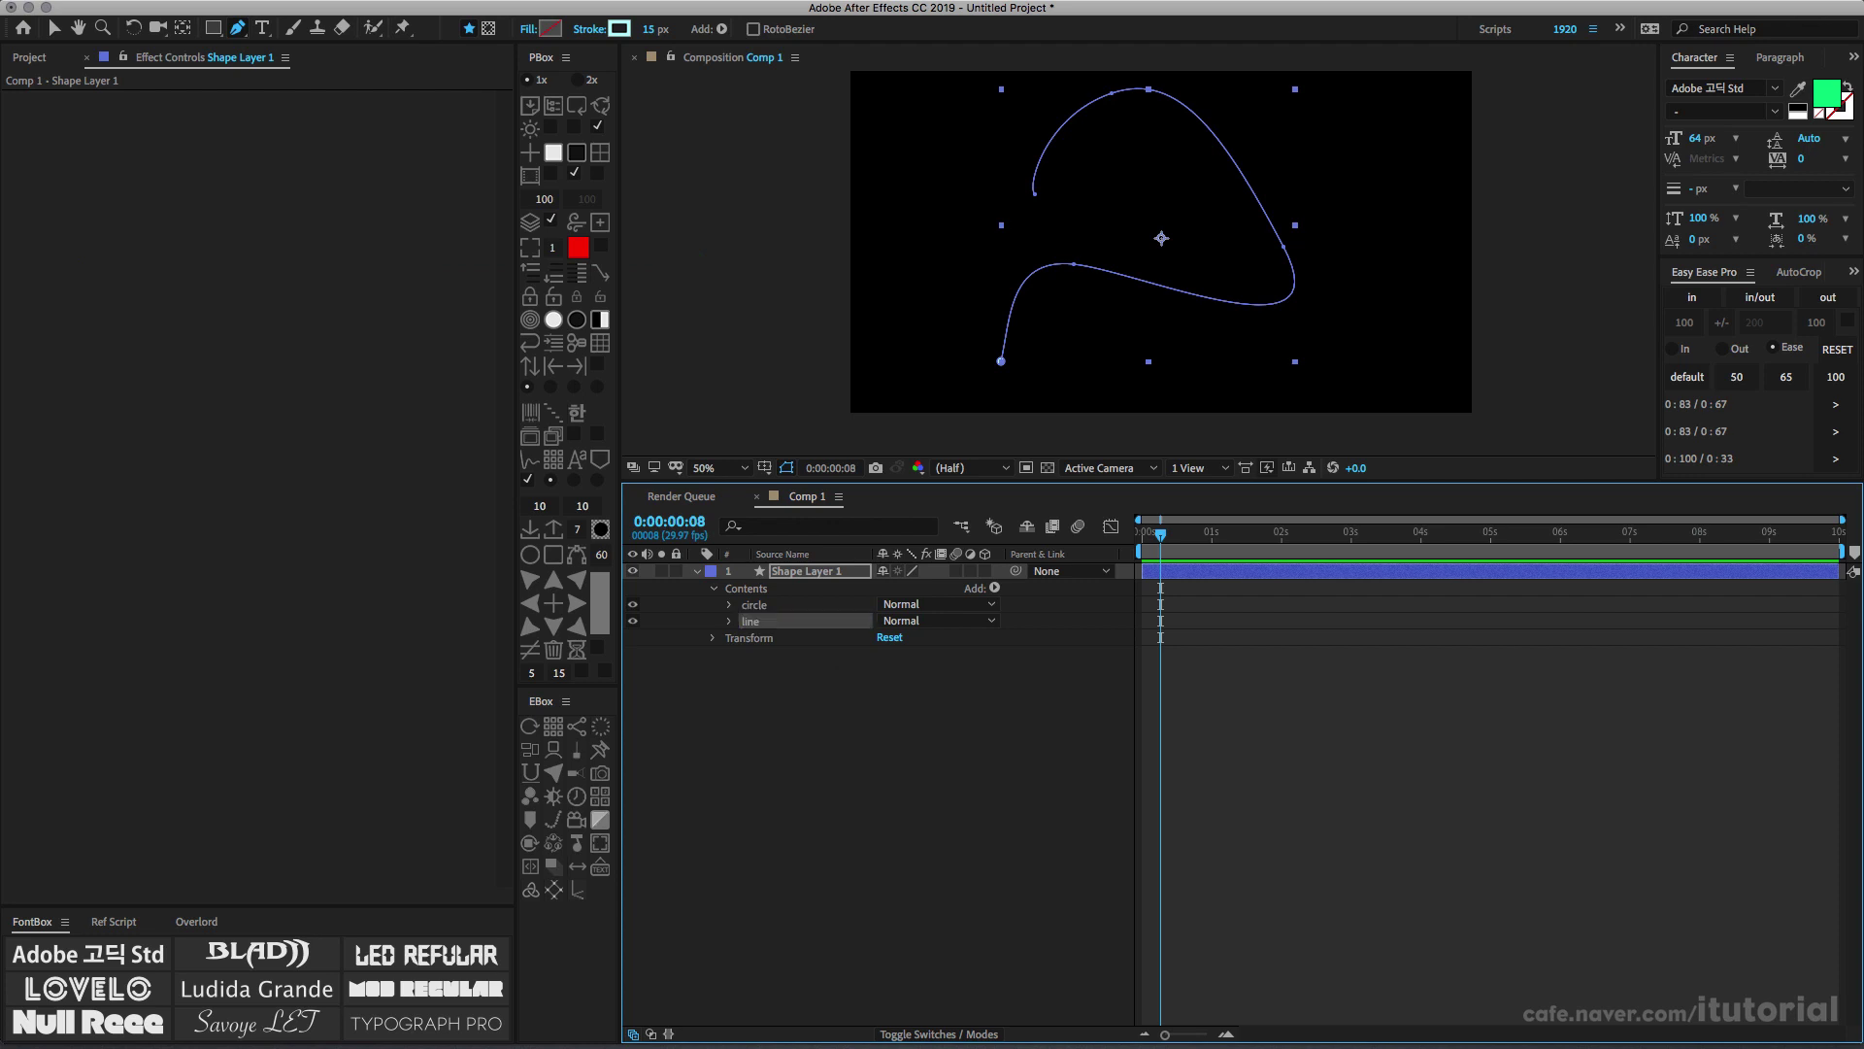
Hide the circle group and set the line group's Trim Paths 1 End to 100%
click(729, 622)
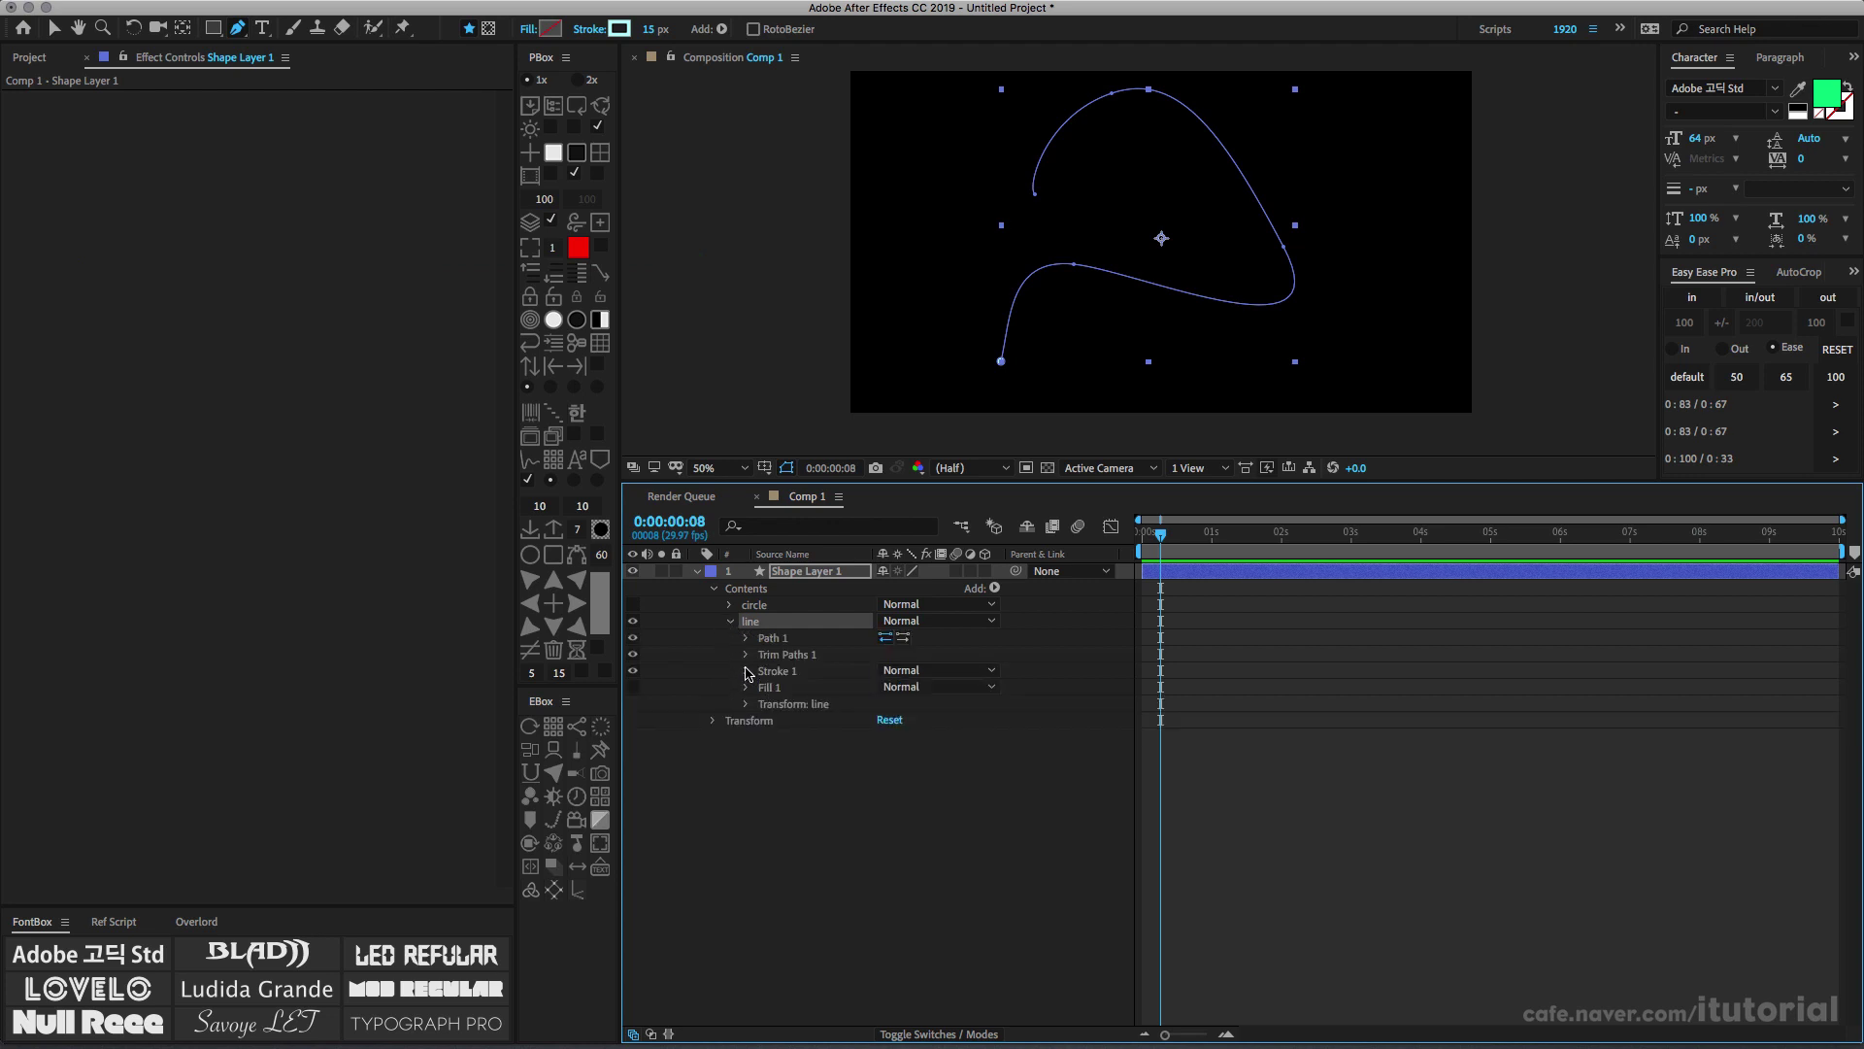
click(746, 655)
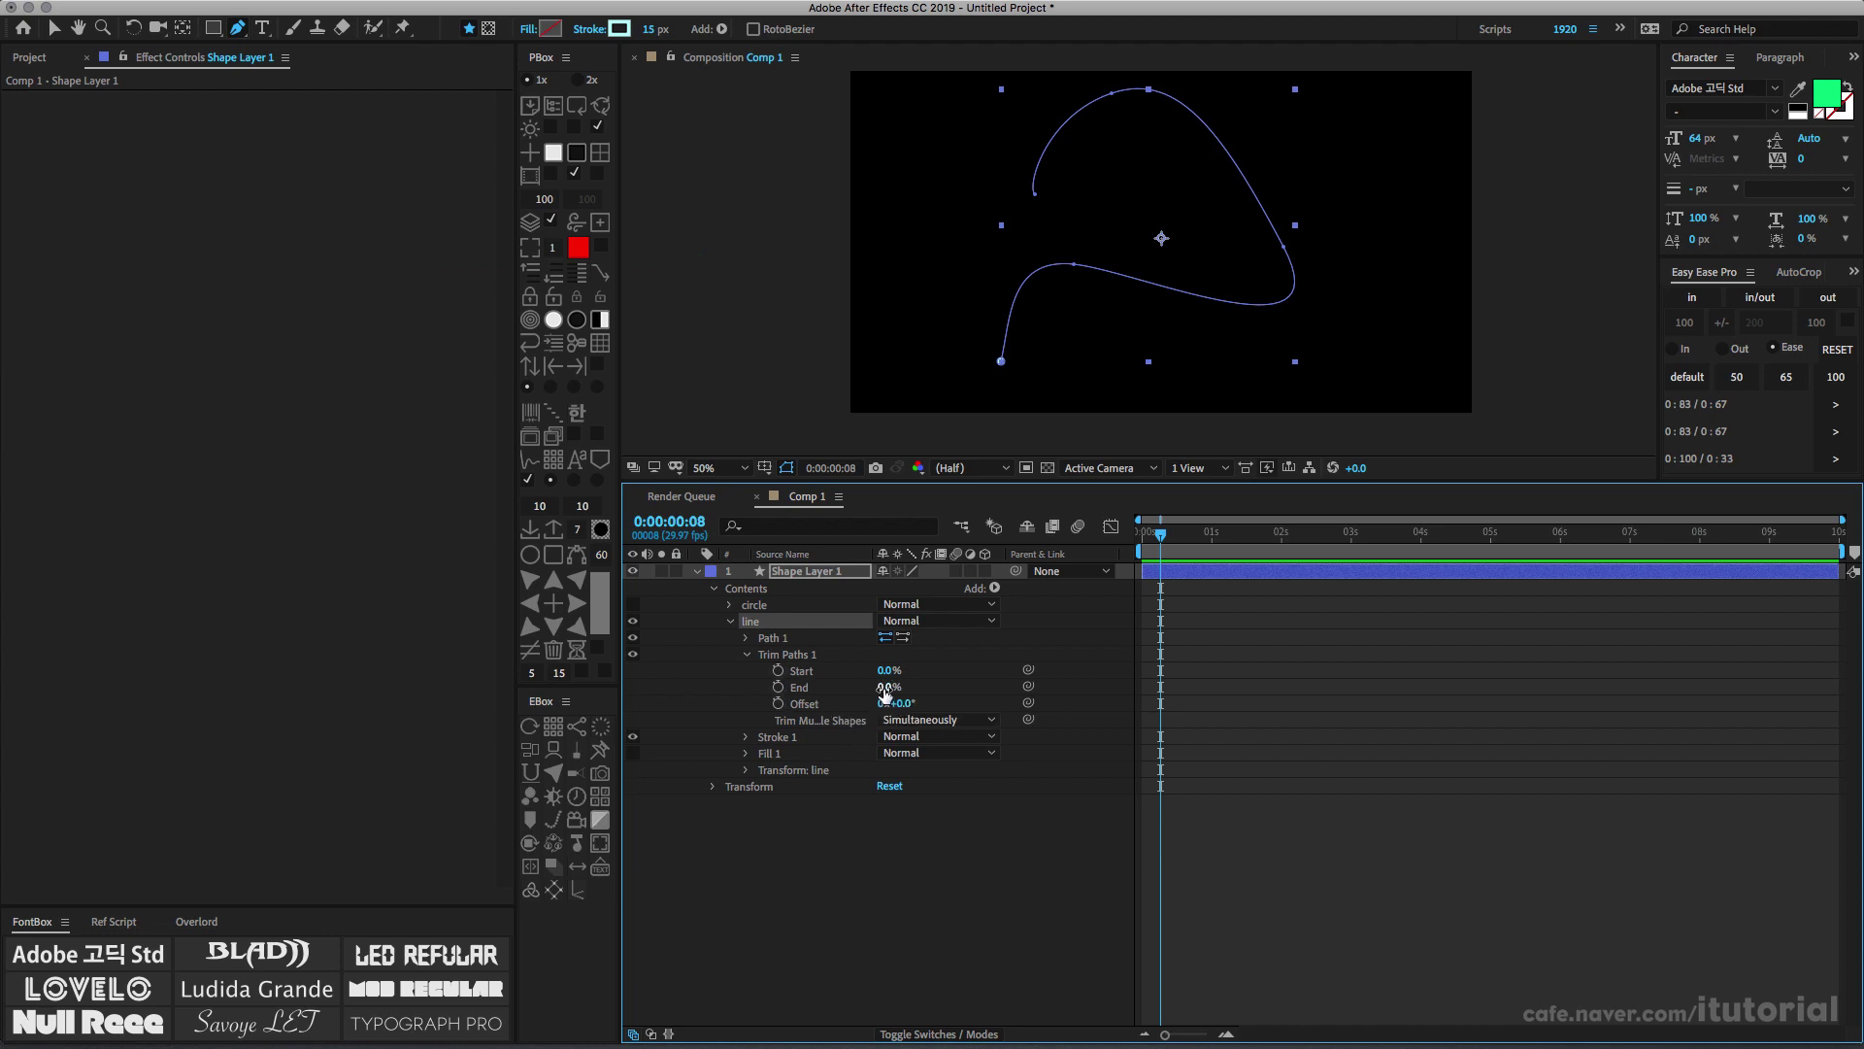
drag(884, 692, 1002, 692)
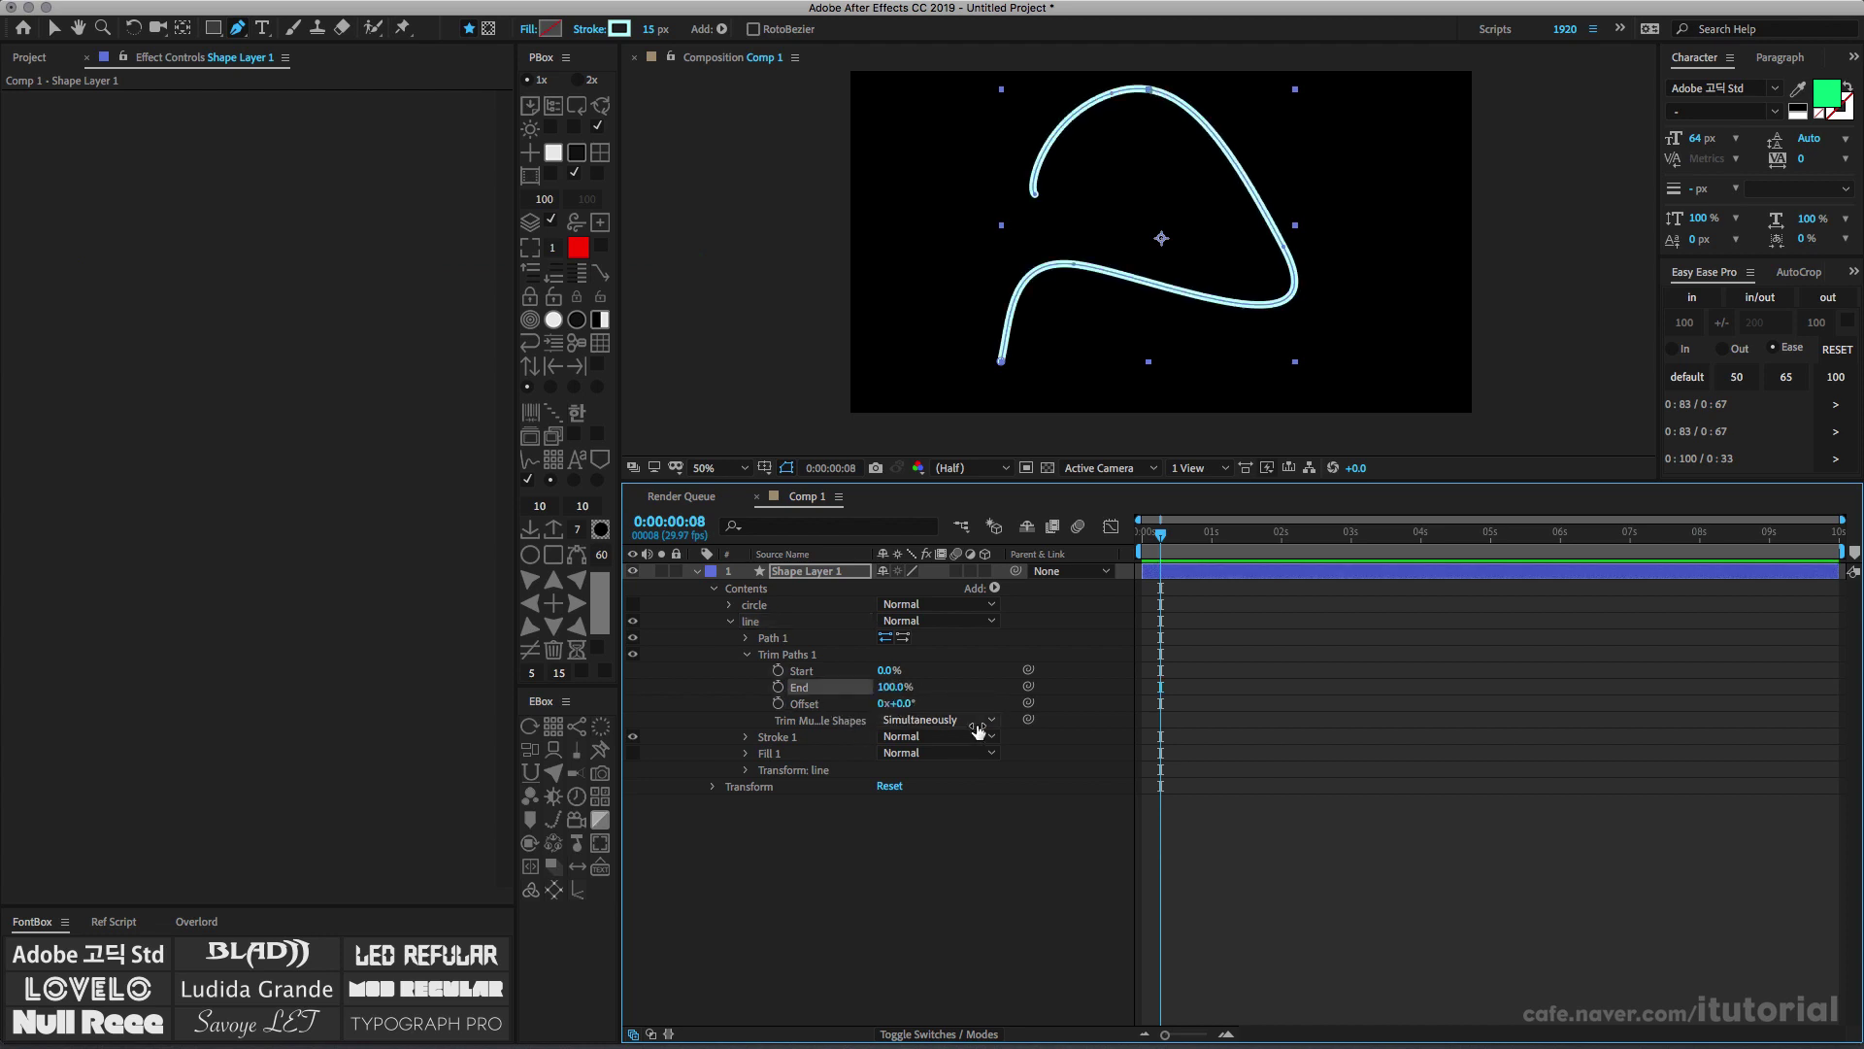
Set the line group's Stroke 1 width to 1
click(746, 753)
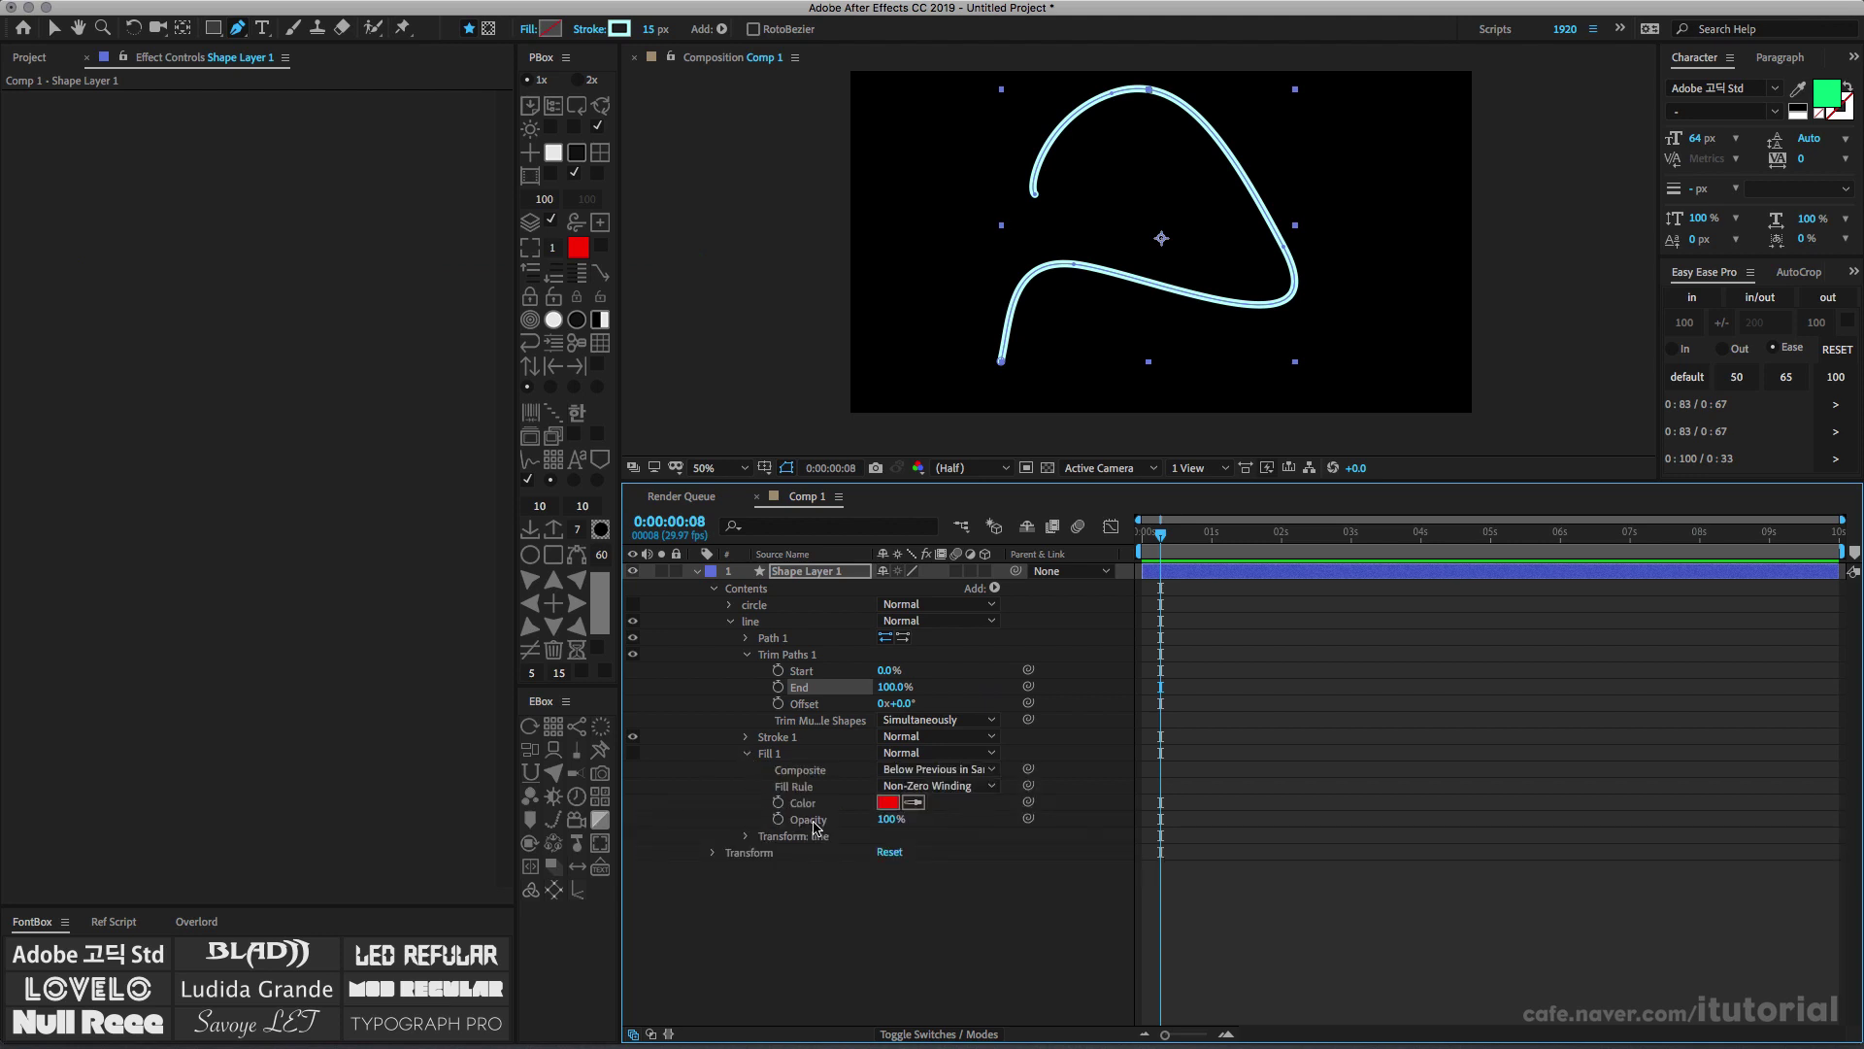
click(753, 756)
click(746, 754)
click(745, 737)
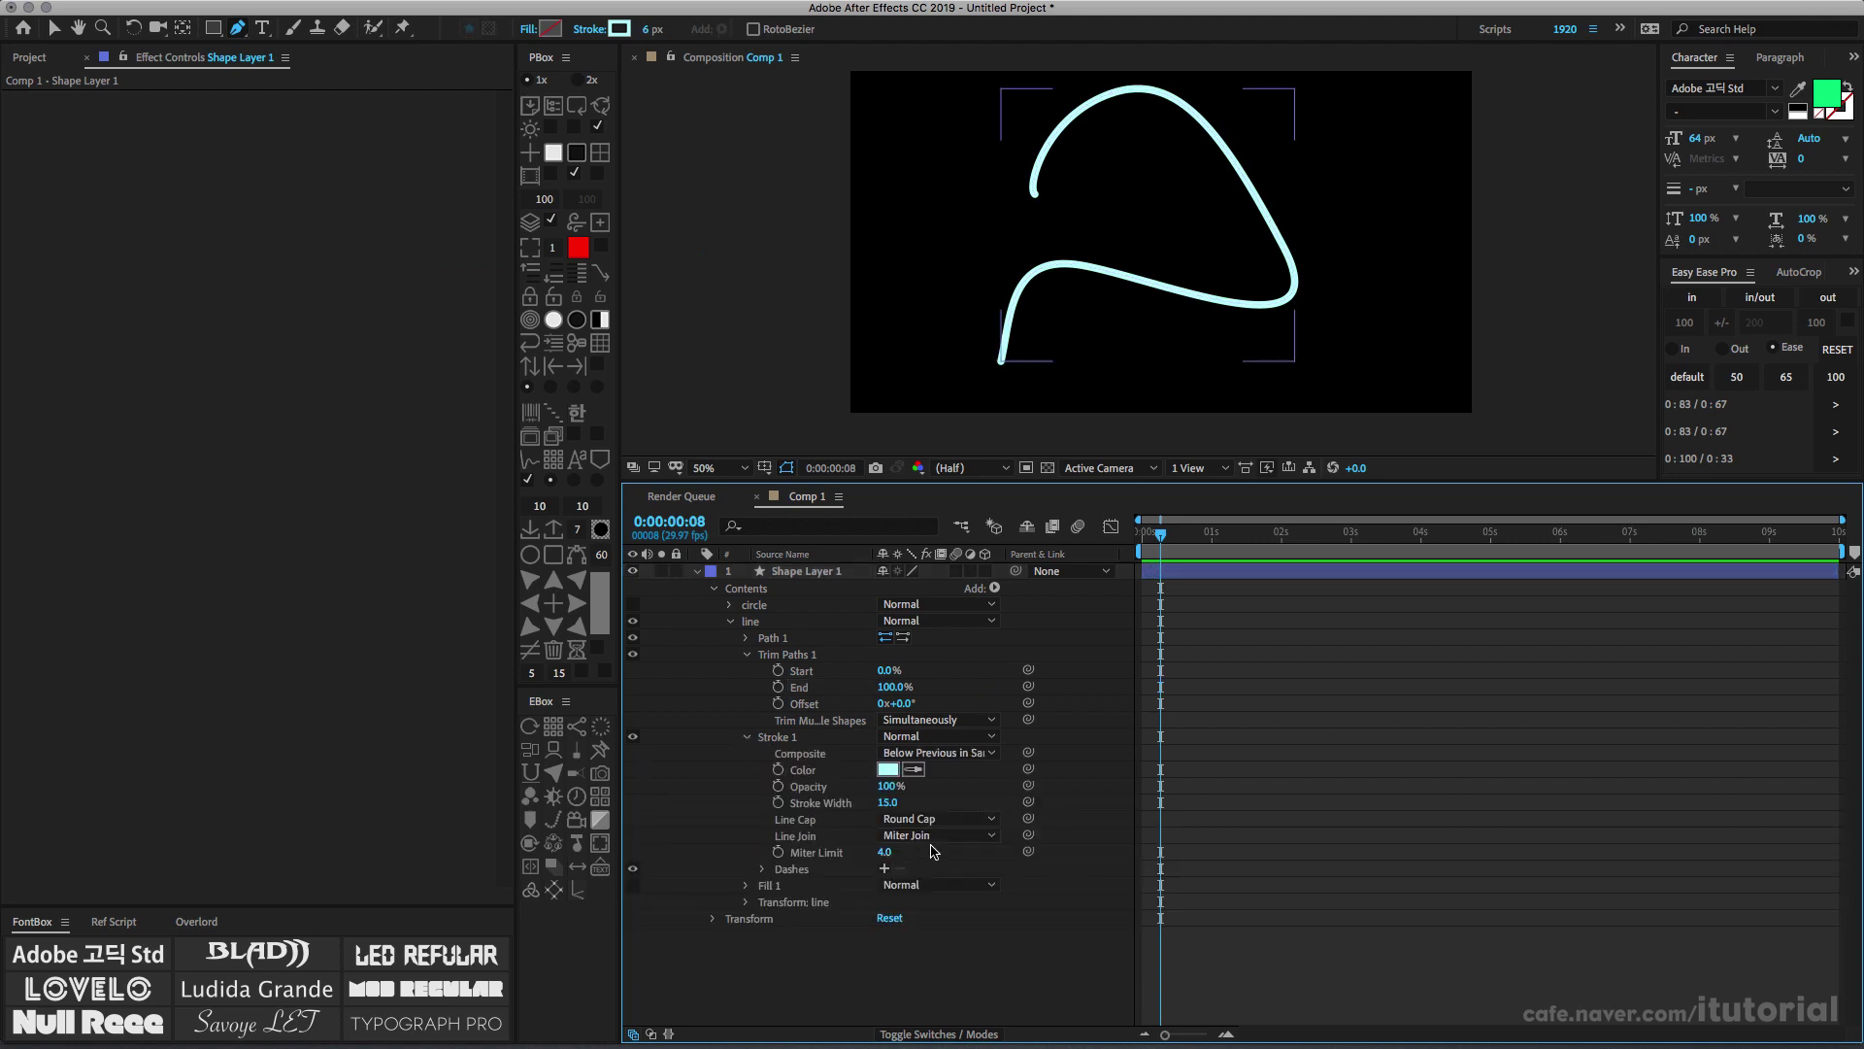
drag(891, 806, 876, 803)
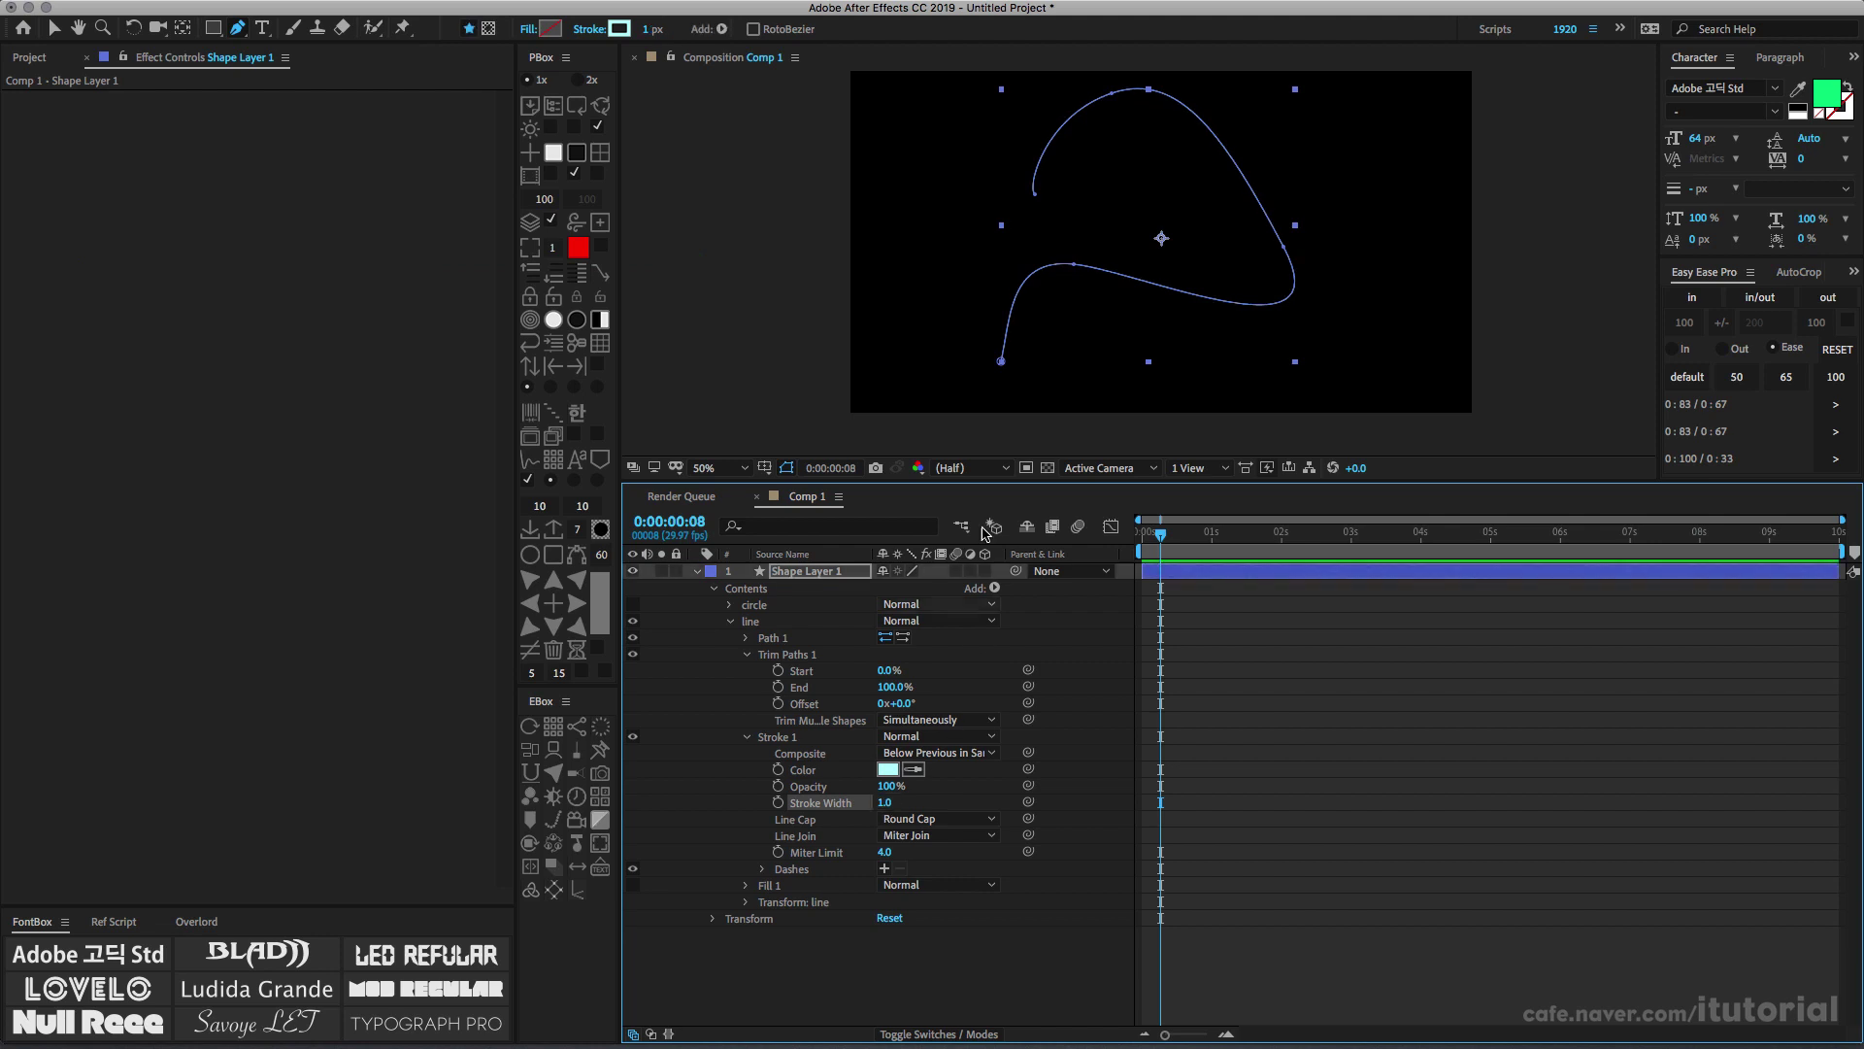
Hide the shape path outlines in the composition view and set the line group's Trim Paths 1 End to 0%
click(786, 469)
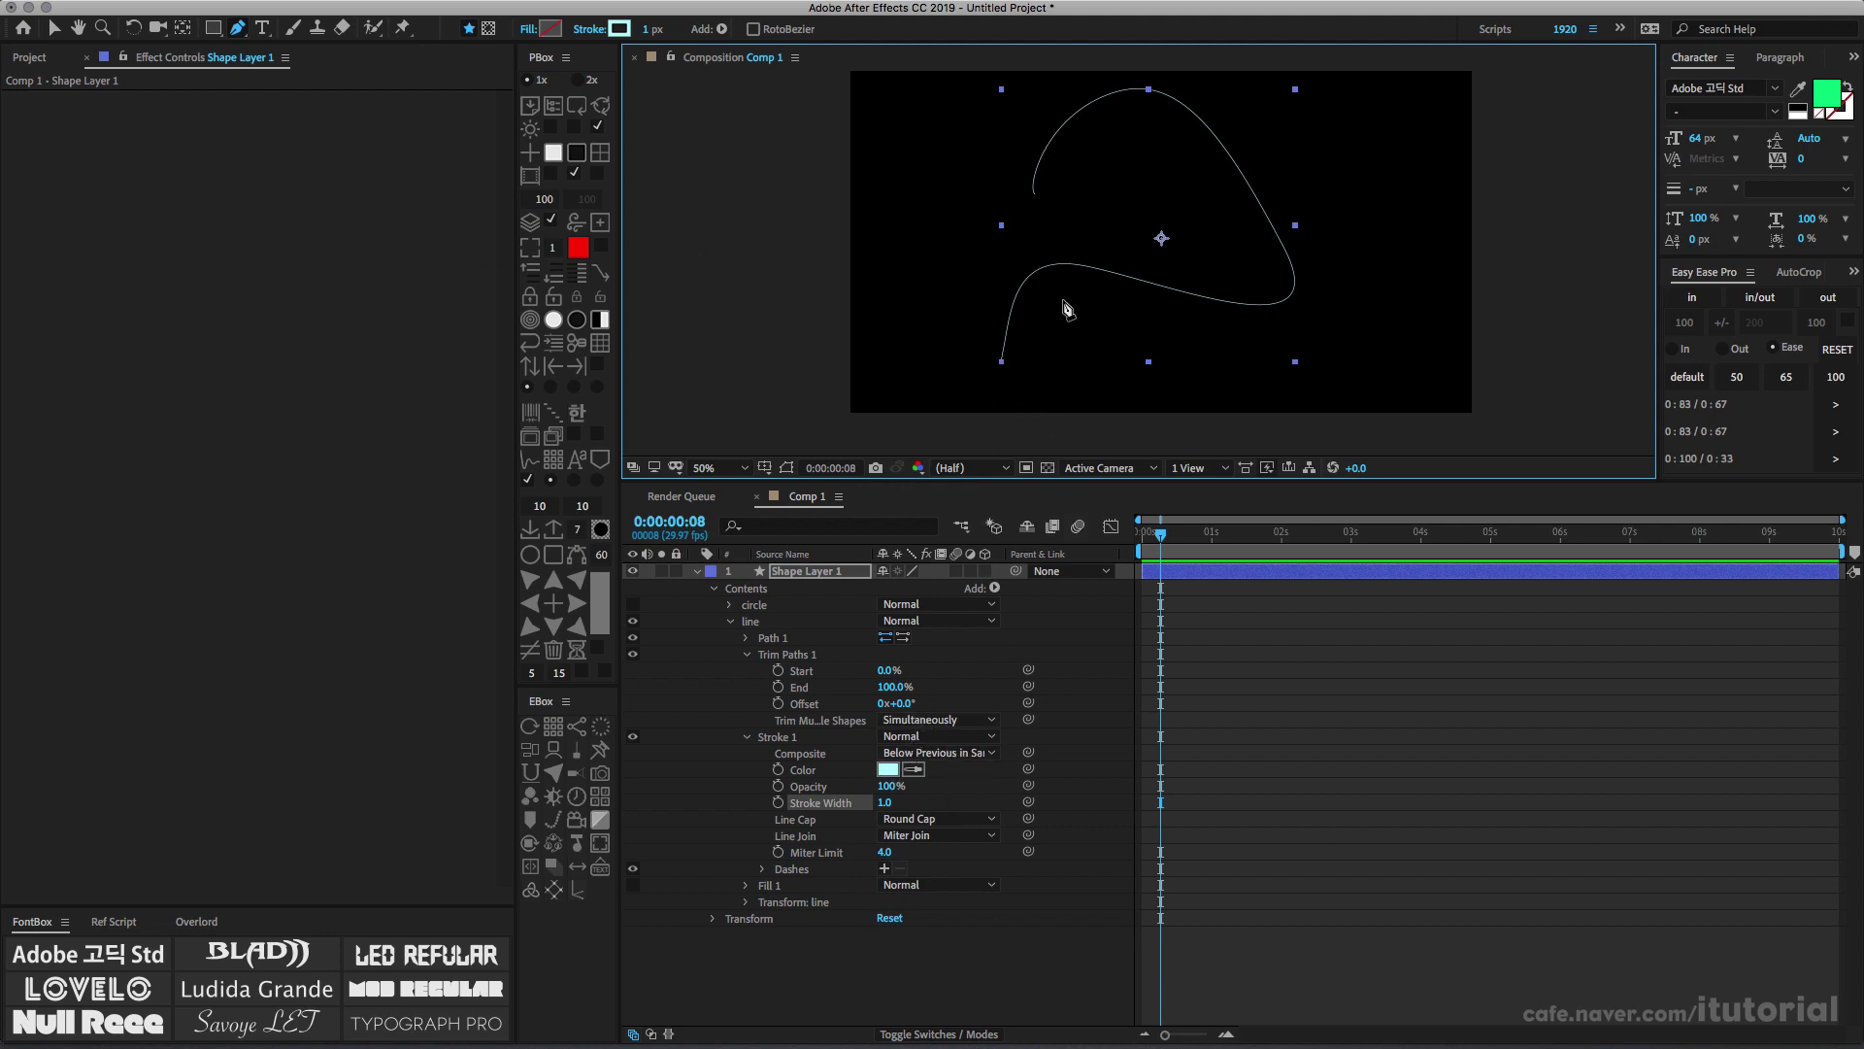
mouse_move(891, 686)
mouse_down()
mouse_move(782, 684)
mouse_move(894, 701)
mouse_move(807, 693)
mouse_up()
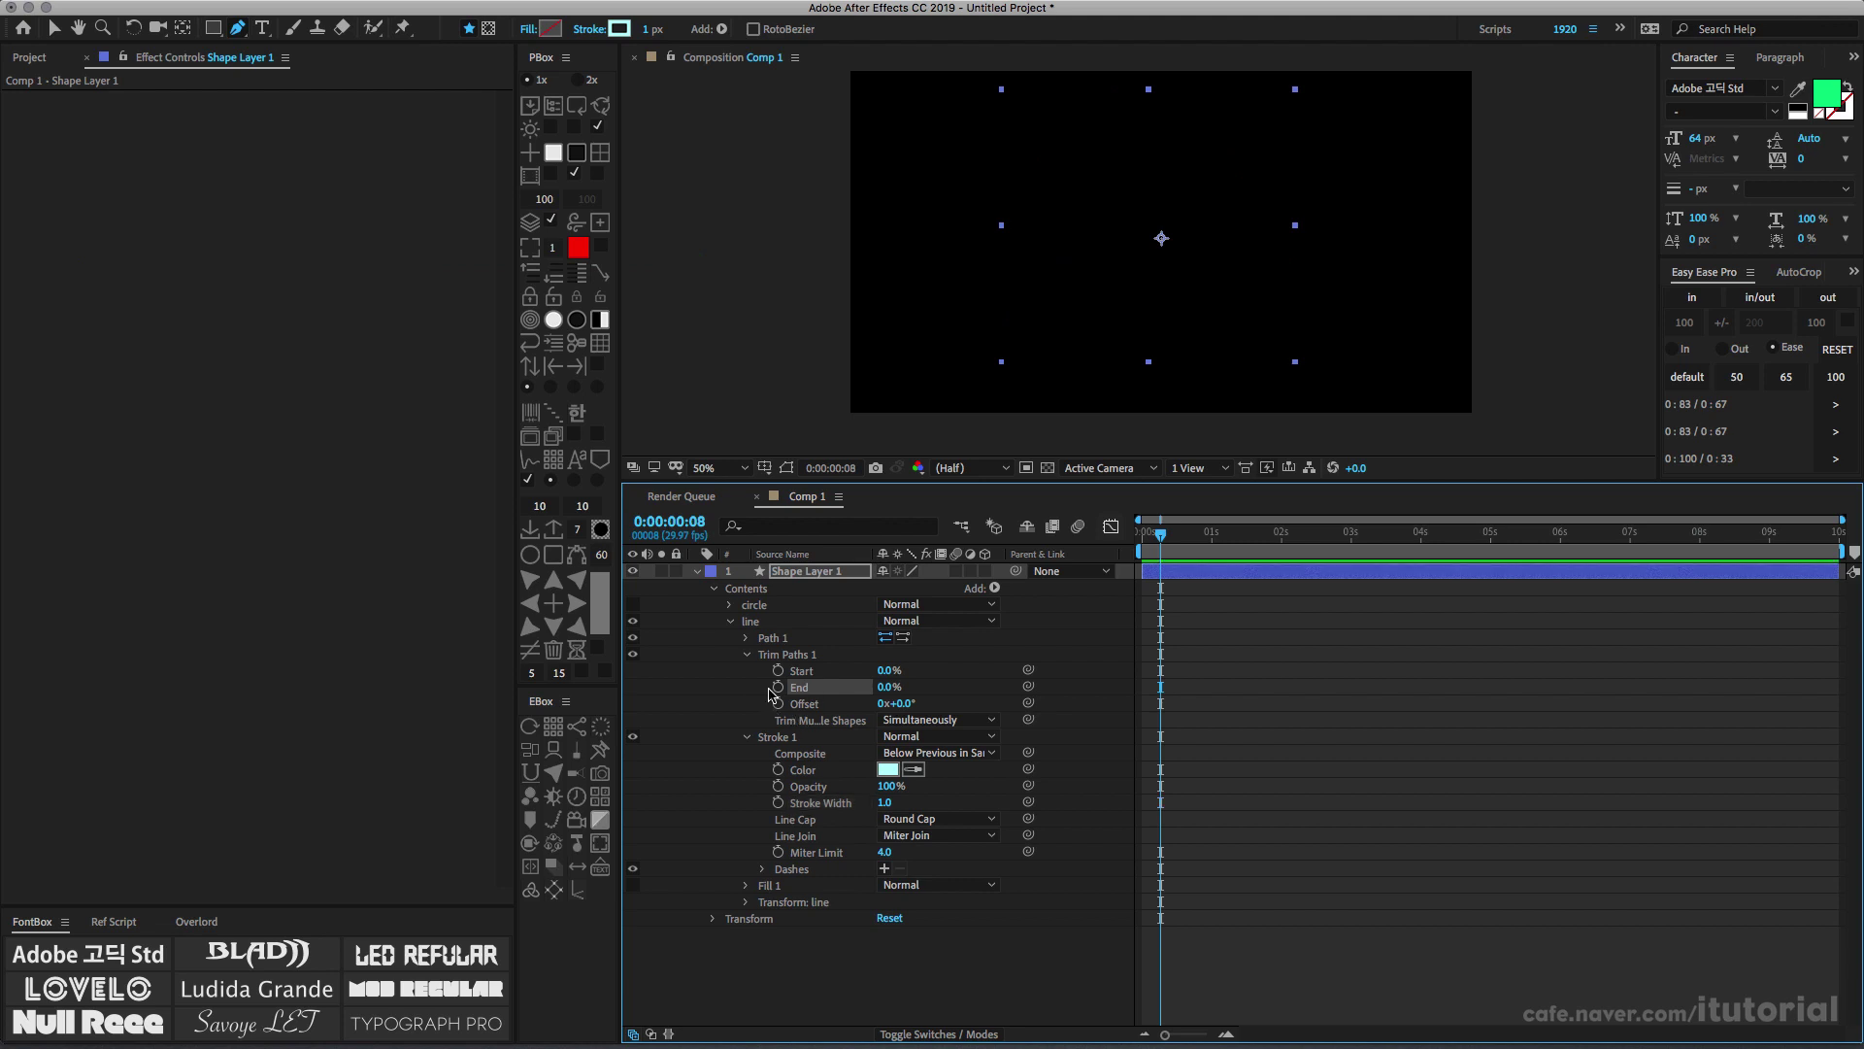
Add a 0° keyframe for the circle group's Trim Paths 1 Offset at 0:00:00:08
click(732, 605)
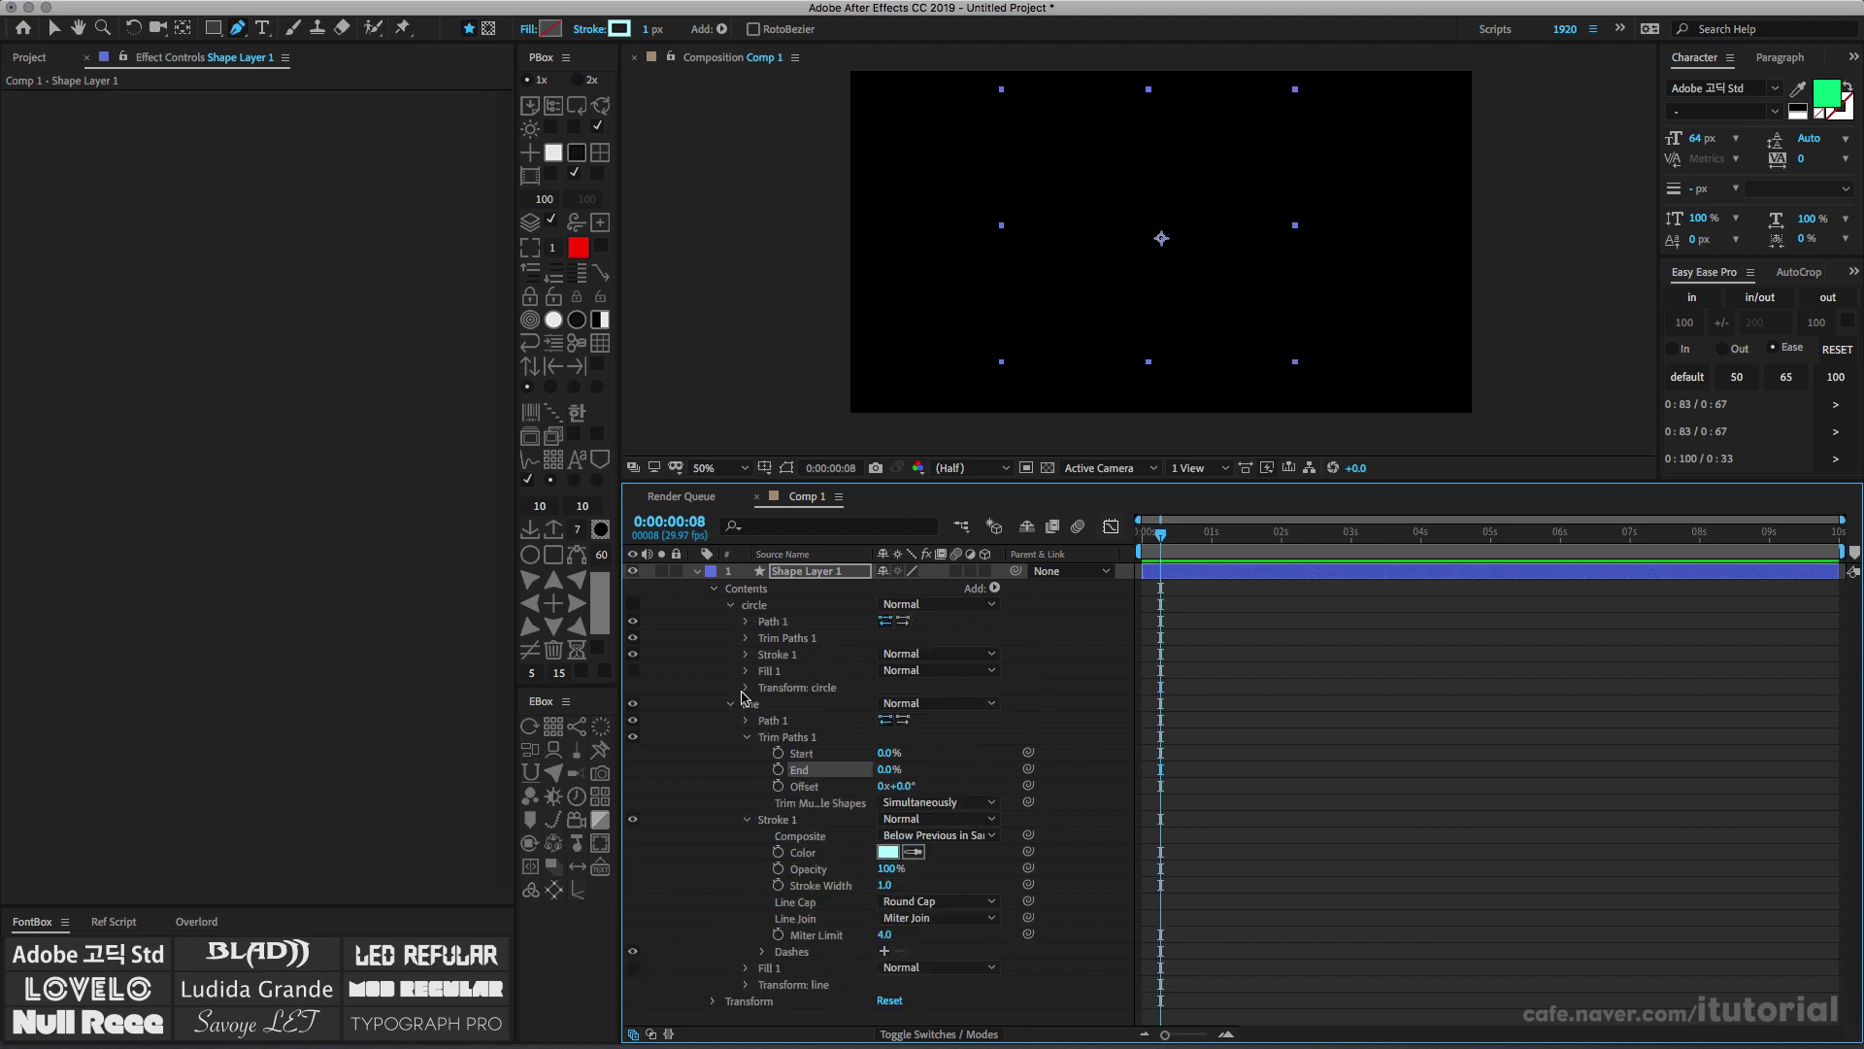
click(772, 640)
click(746, 639)
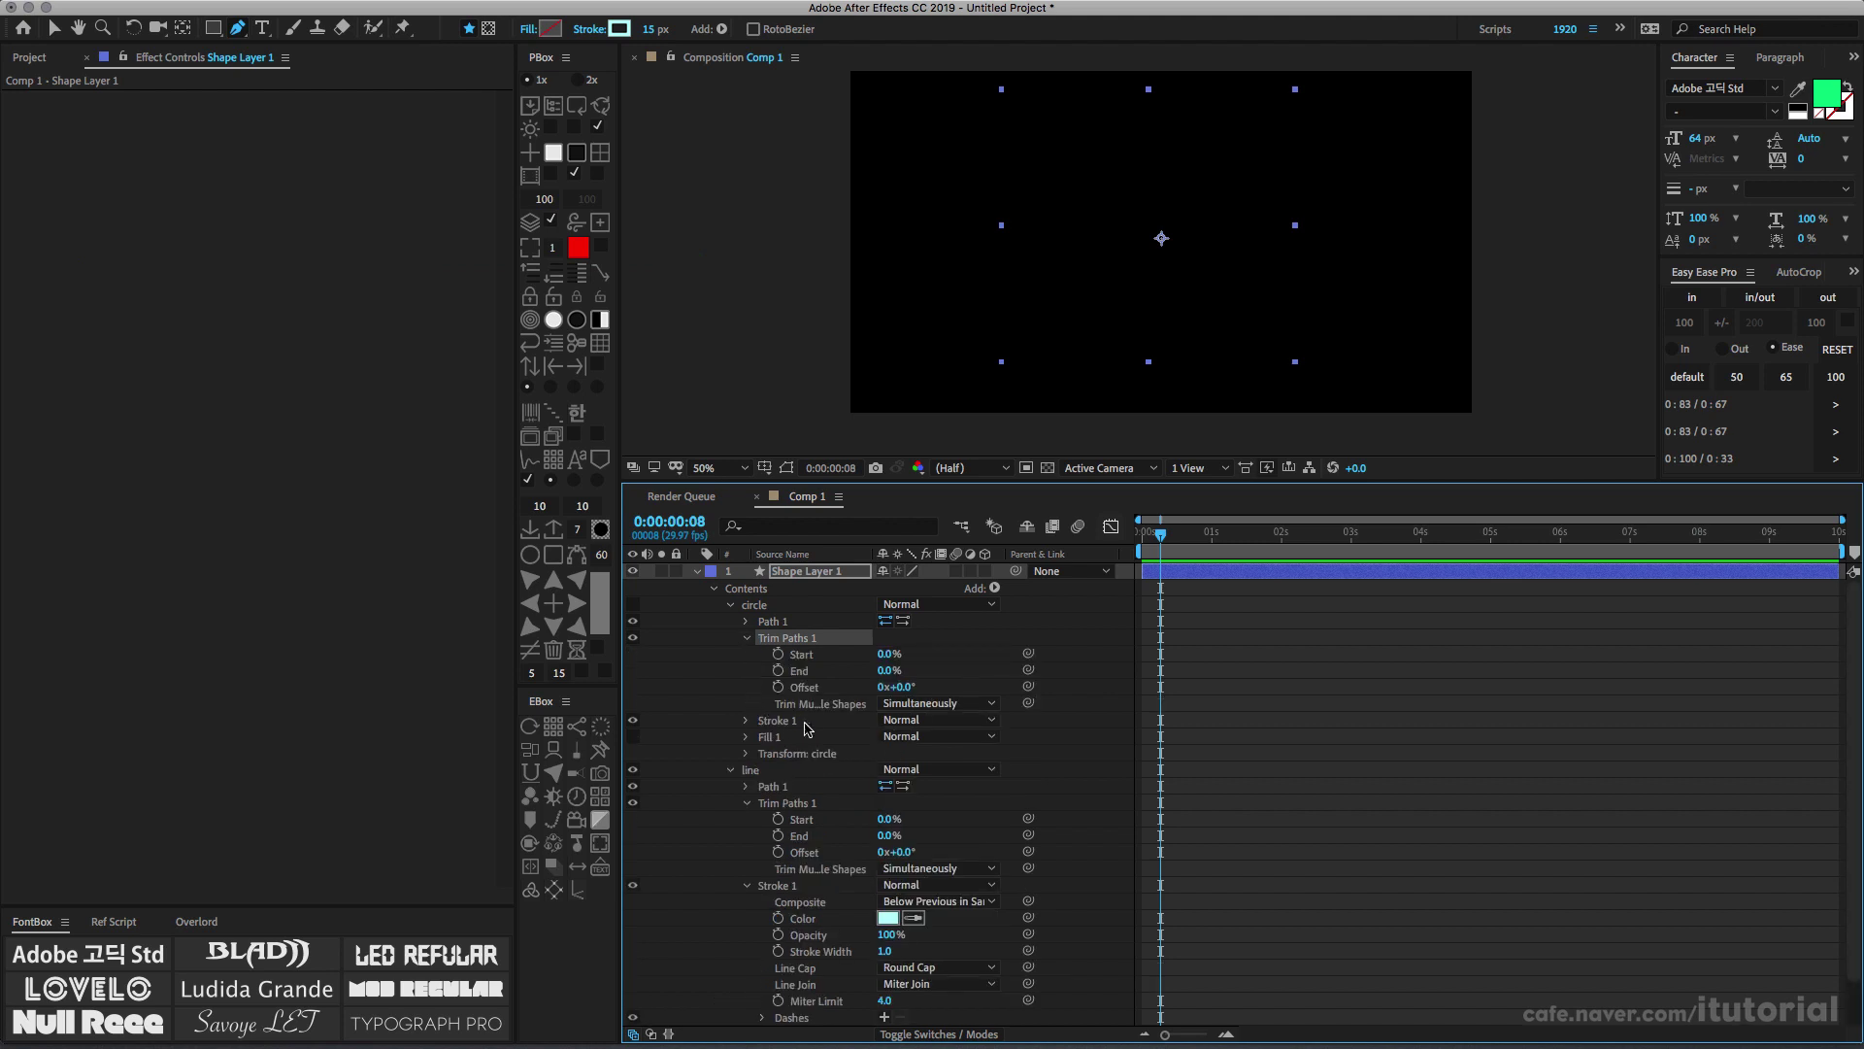
click(804, 689)
click(779, 688)
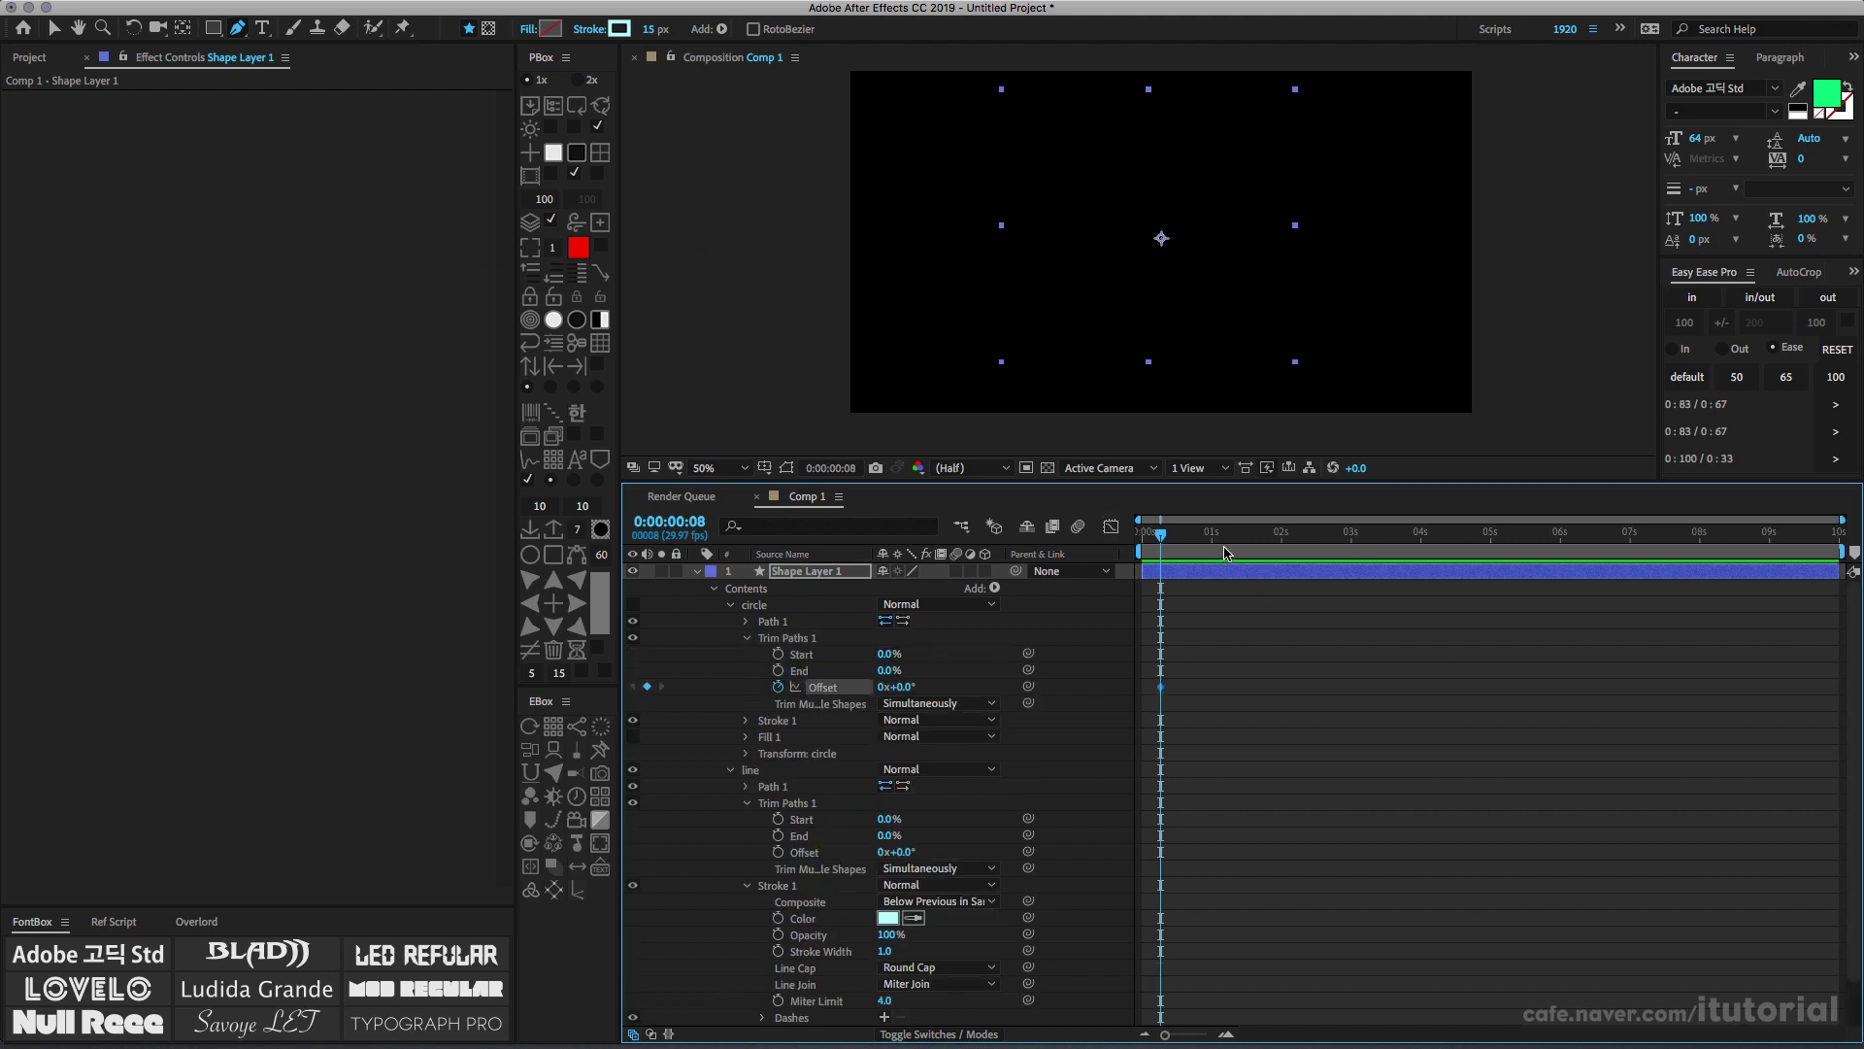
Set the circle group's Trim Paths 1 Offset to 341° at 0:00:02:11 and make the circle group visible again
drag(1225, 542, 1307, 552)
drag(896, 688, 1020, 699)
click(633, 604)
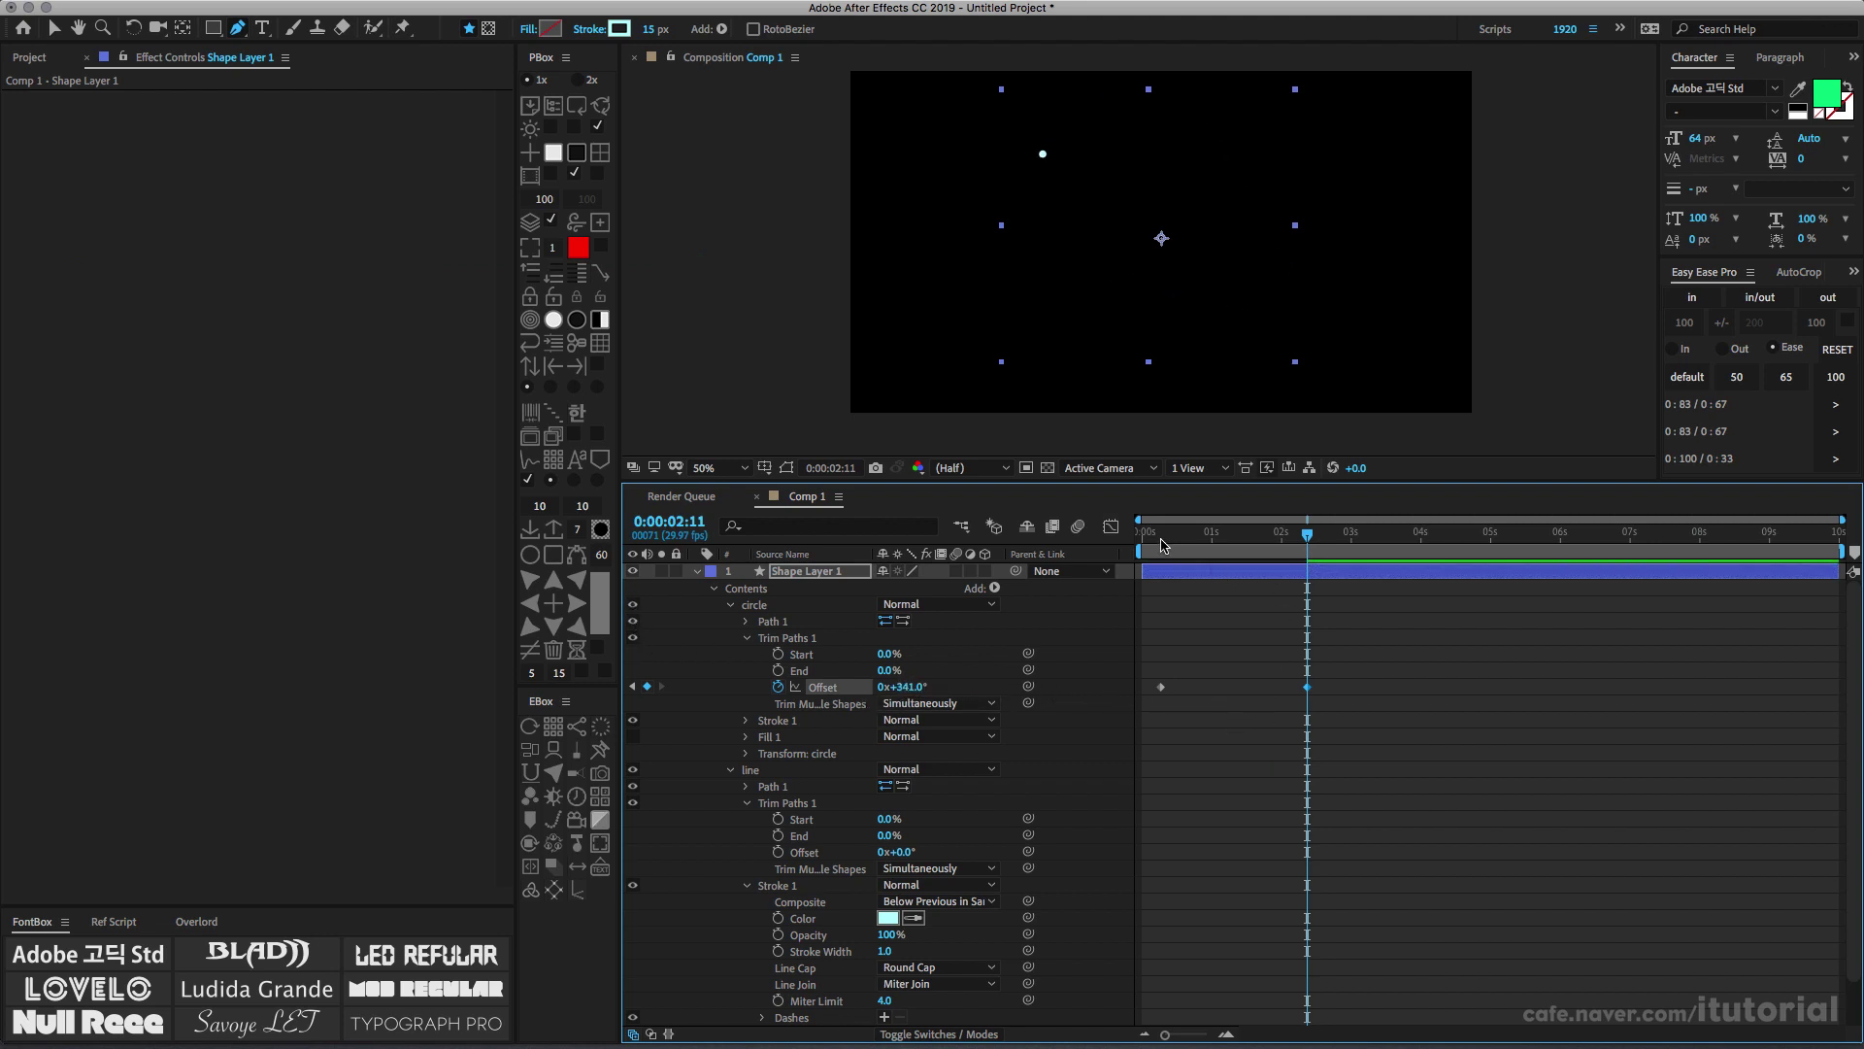
Preview the circle's motion and add a 0% keyframe for the line group's Trim Paths 1 End at 0:00:00:08
mouse_move(1163, 544)
mouse_down()
mouse_move(1279, 556)
mouse_move(1177, 553)
mouse_up()
scroll(1044, 784, down, 1)
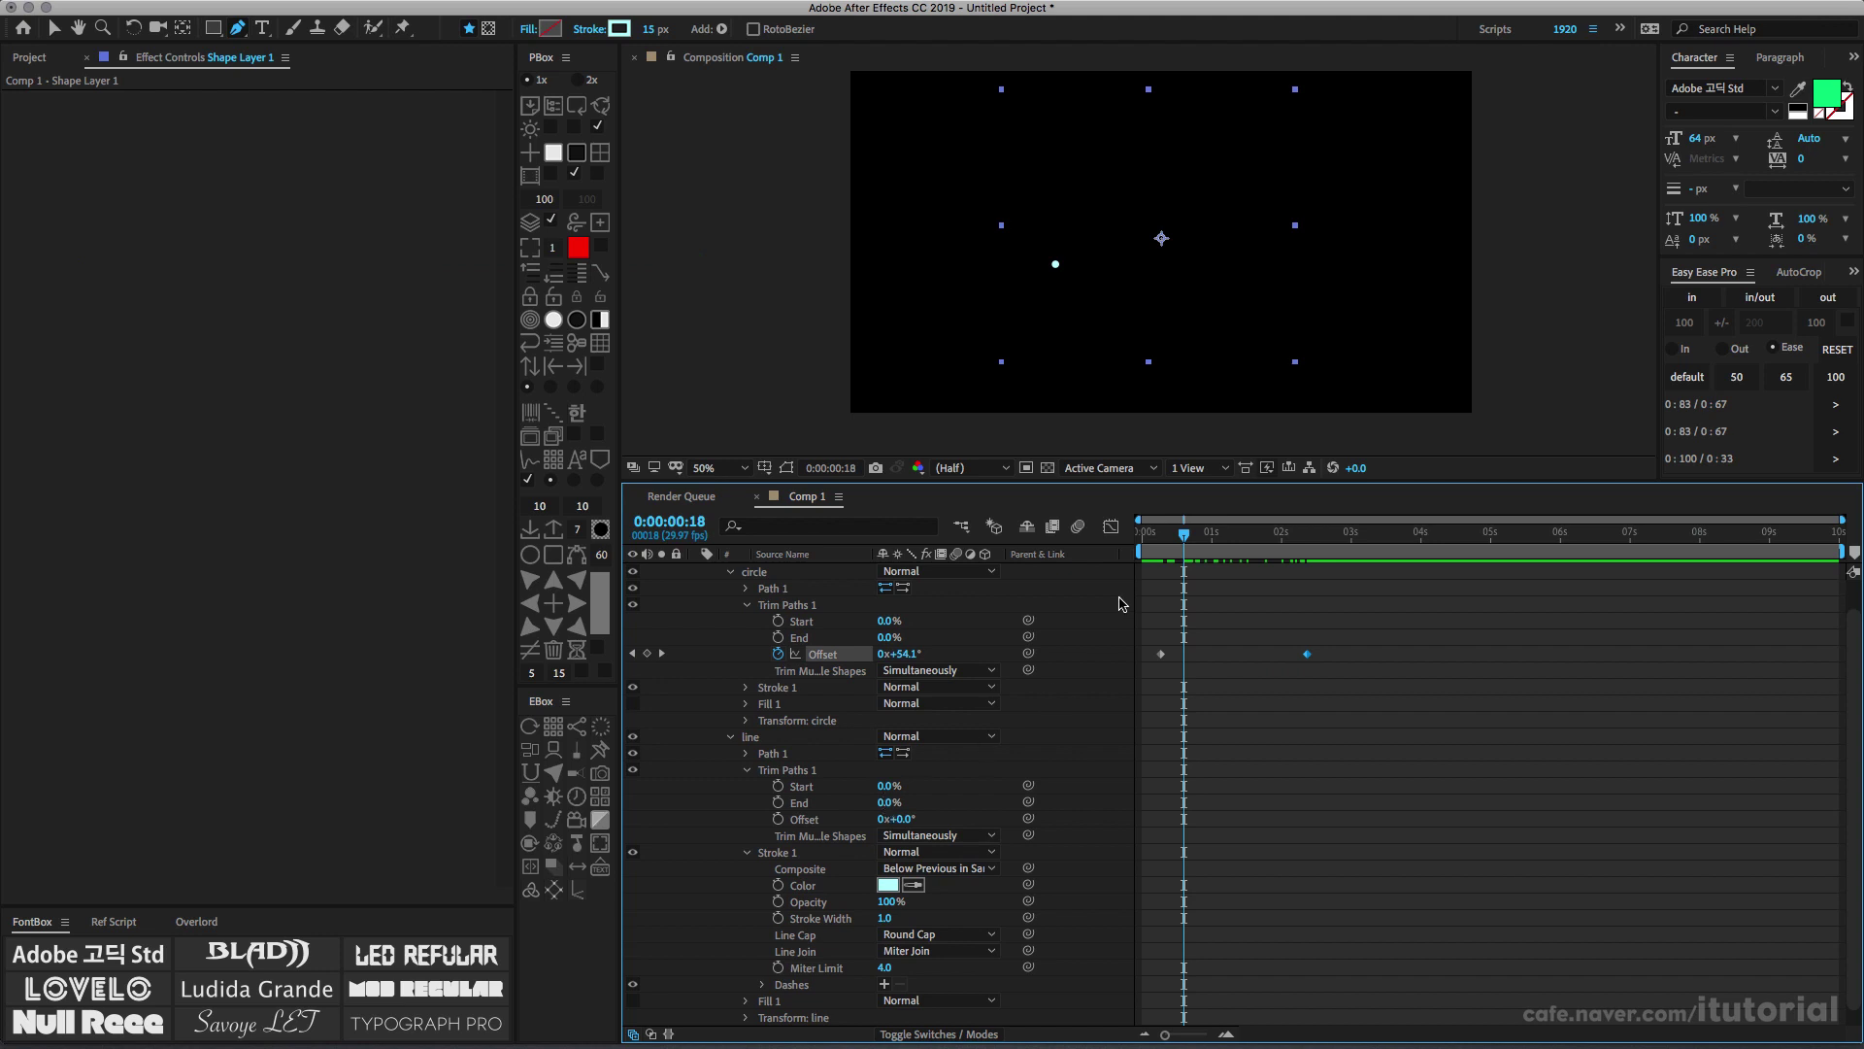
drag(1183, 541, 1161, 540)
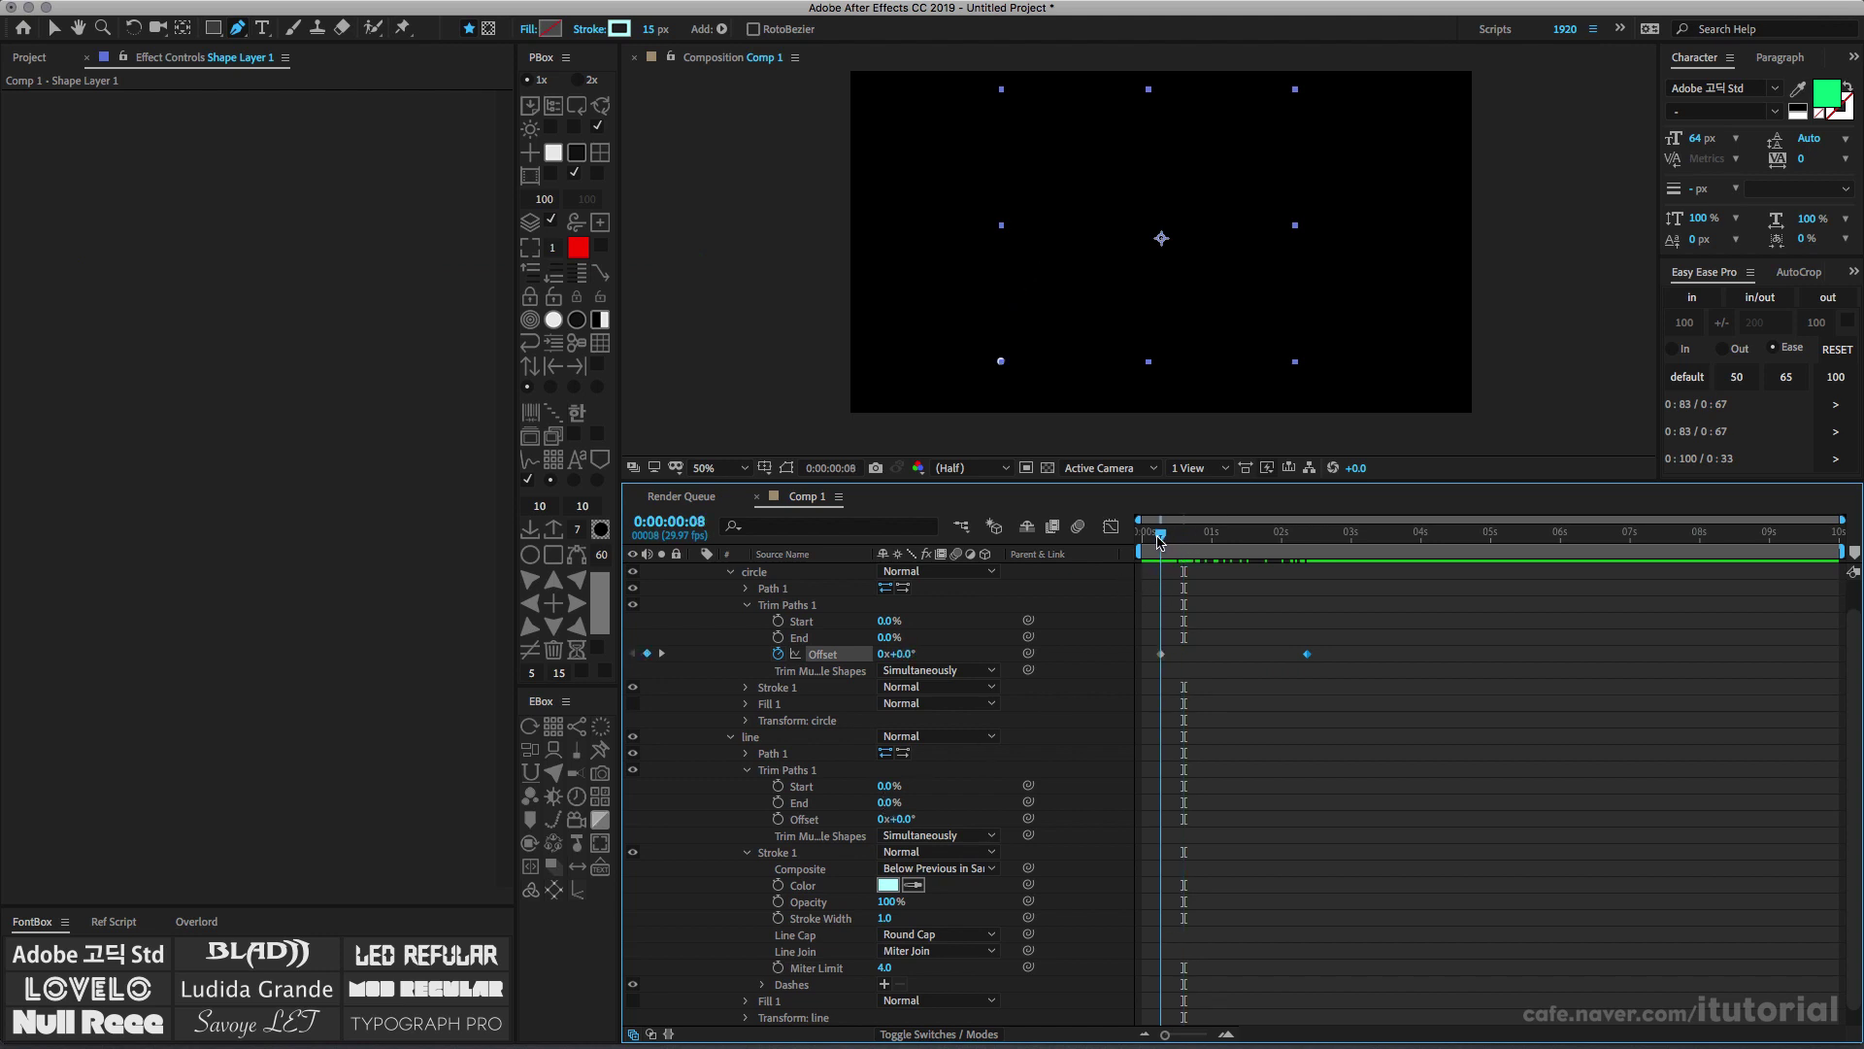
click(777, 802)
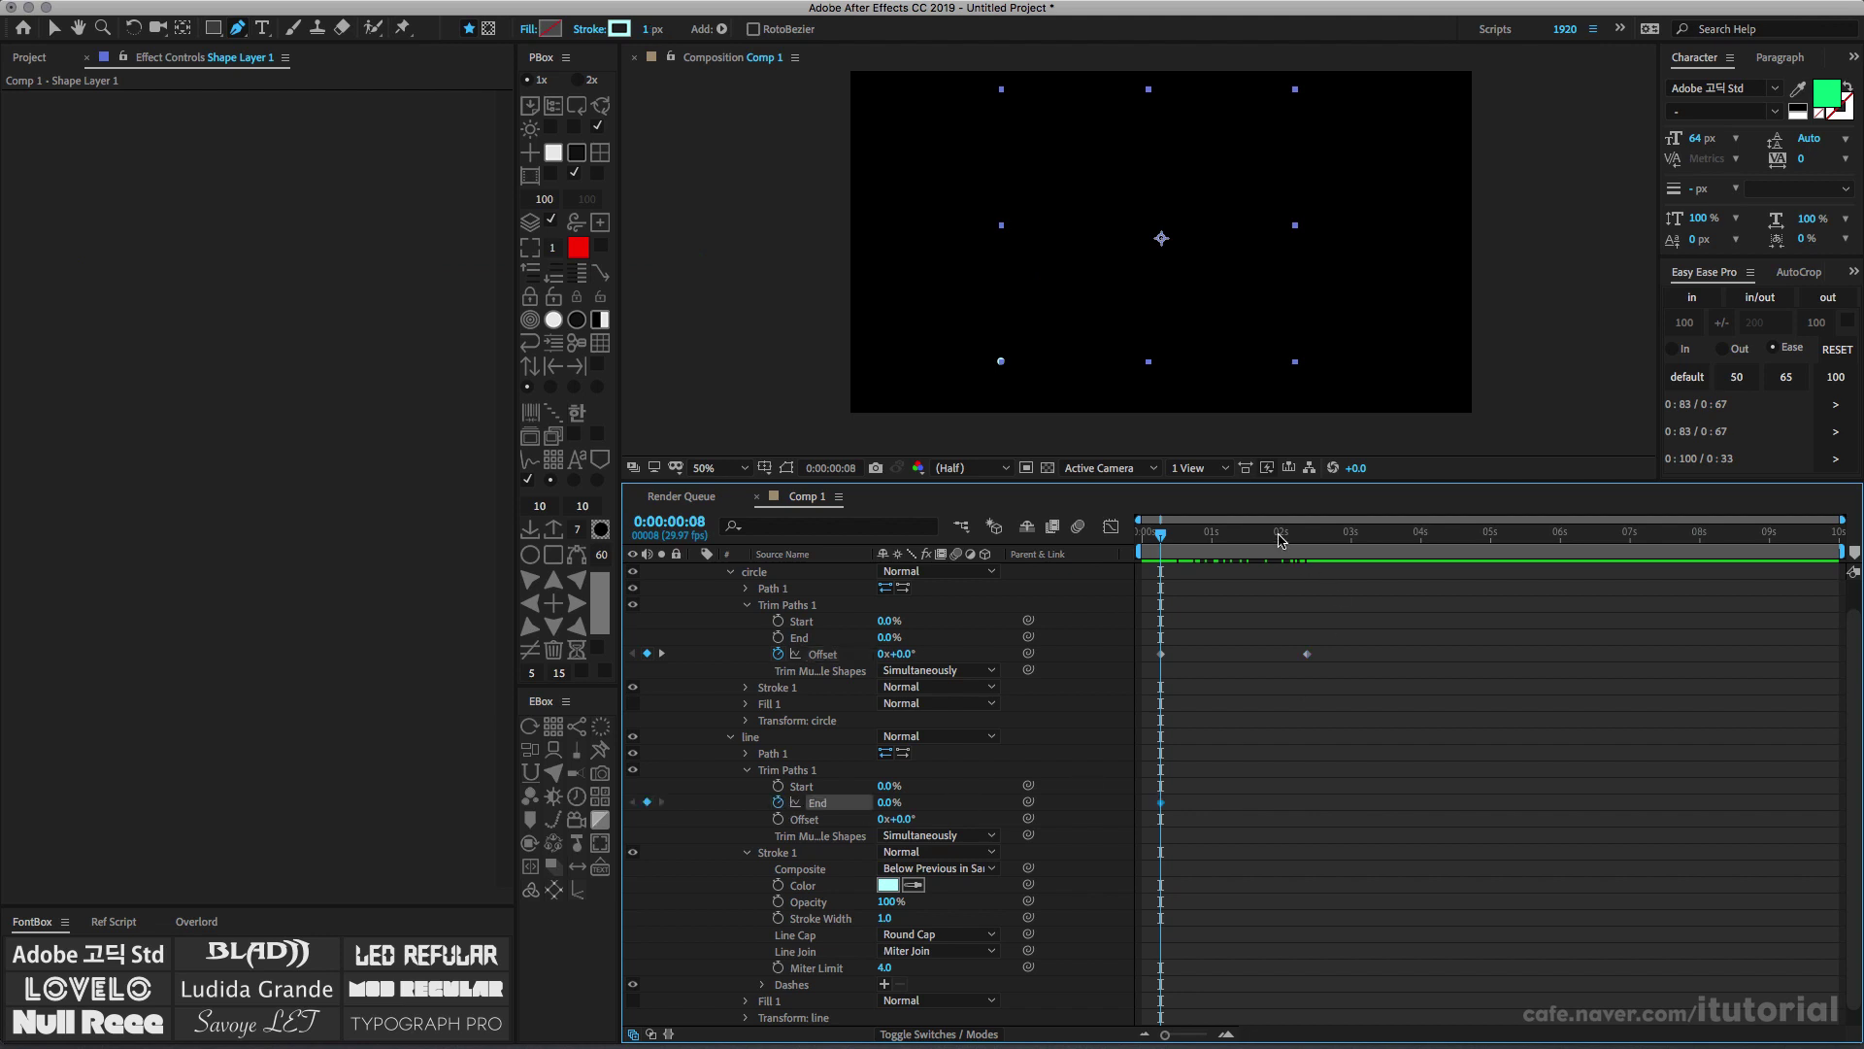
Set the line group's Trim Paths 1 End to 94% at 0:00:02:11 and preview the line following the circle
drag(1280, 537, 1307, 540)
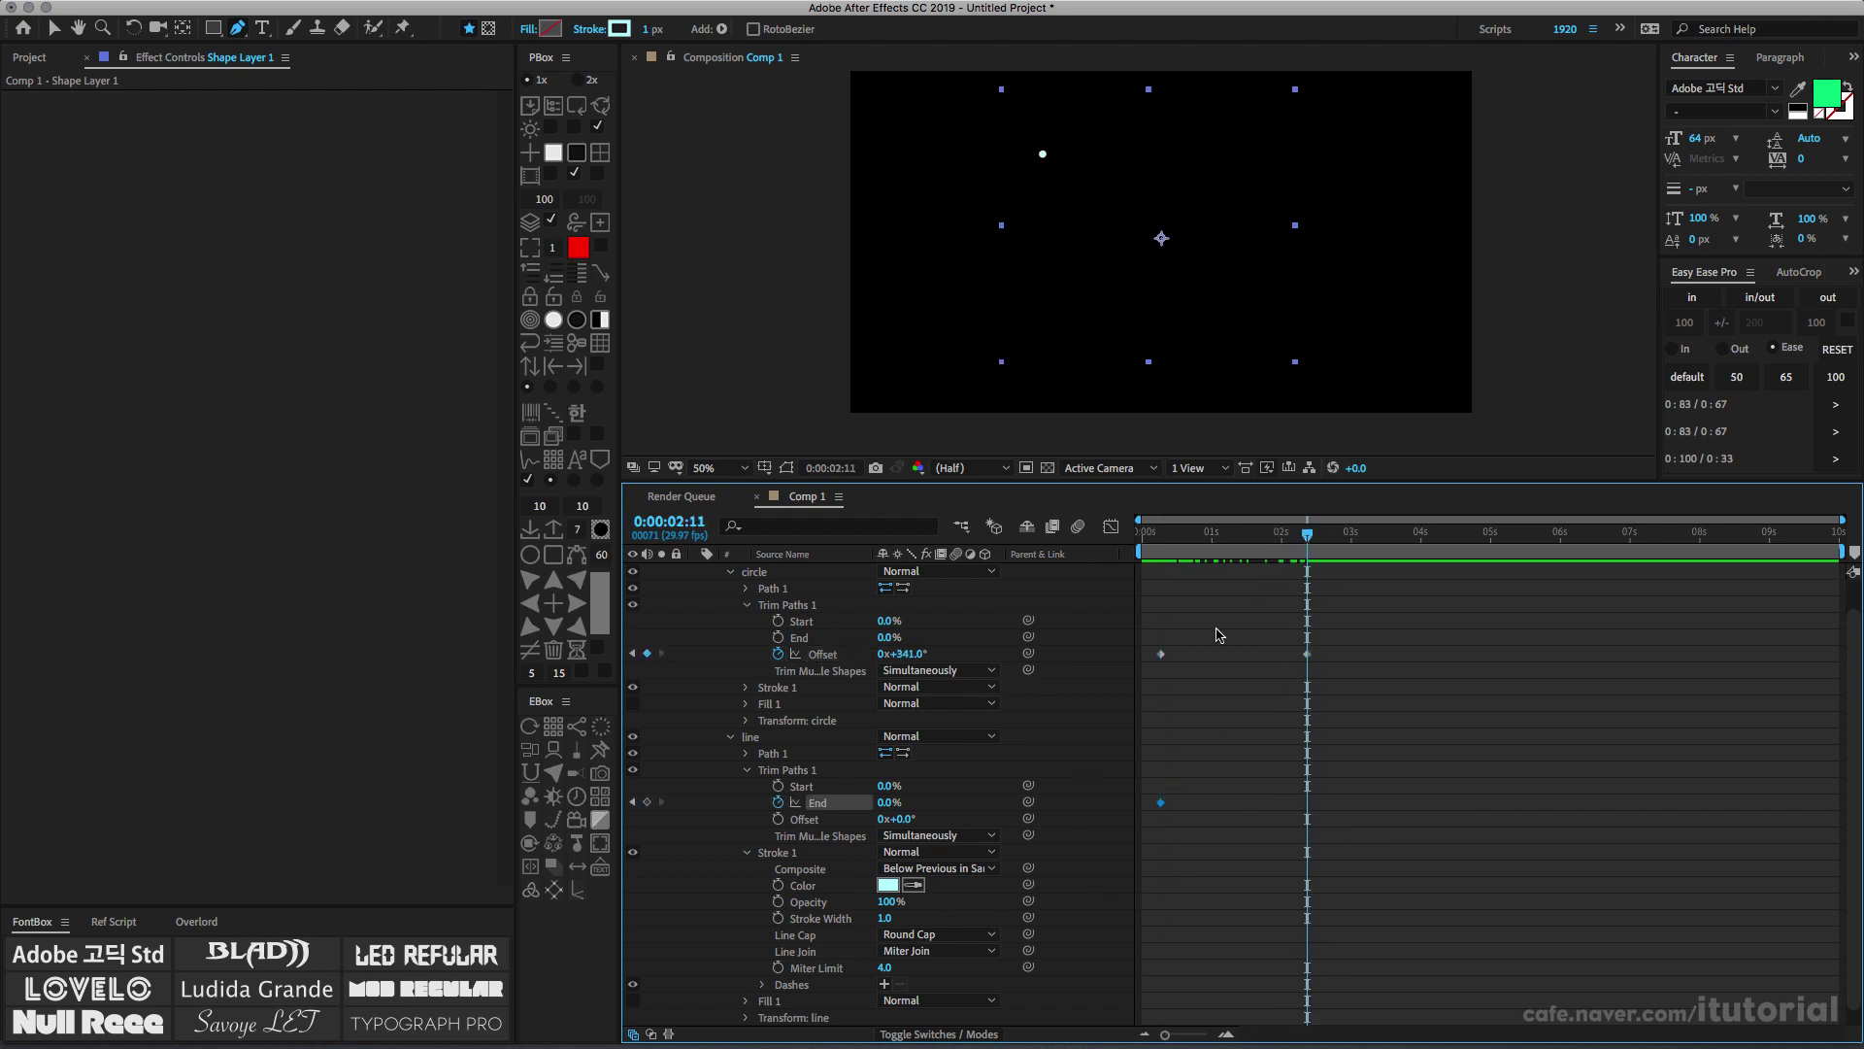
drag(885, 806, 977, 806)
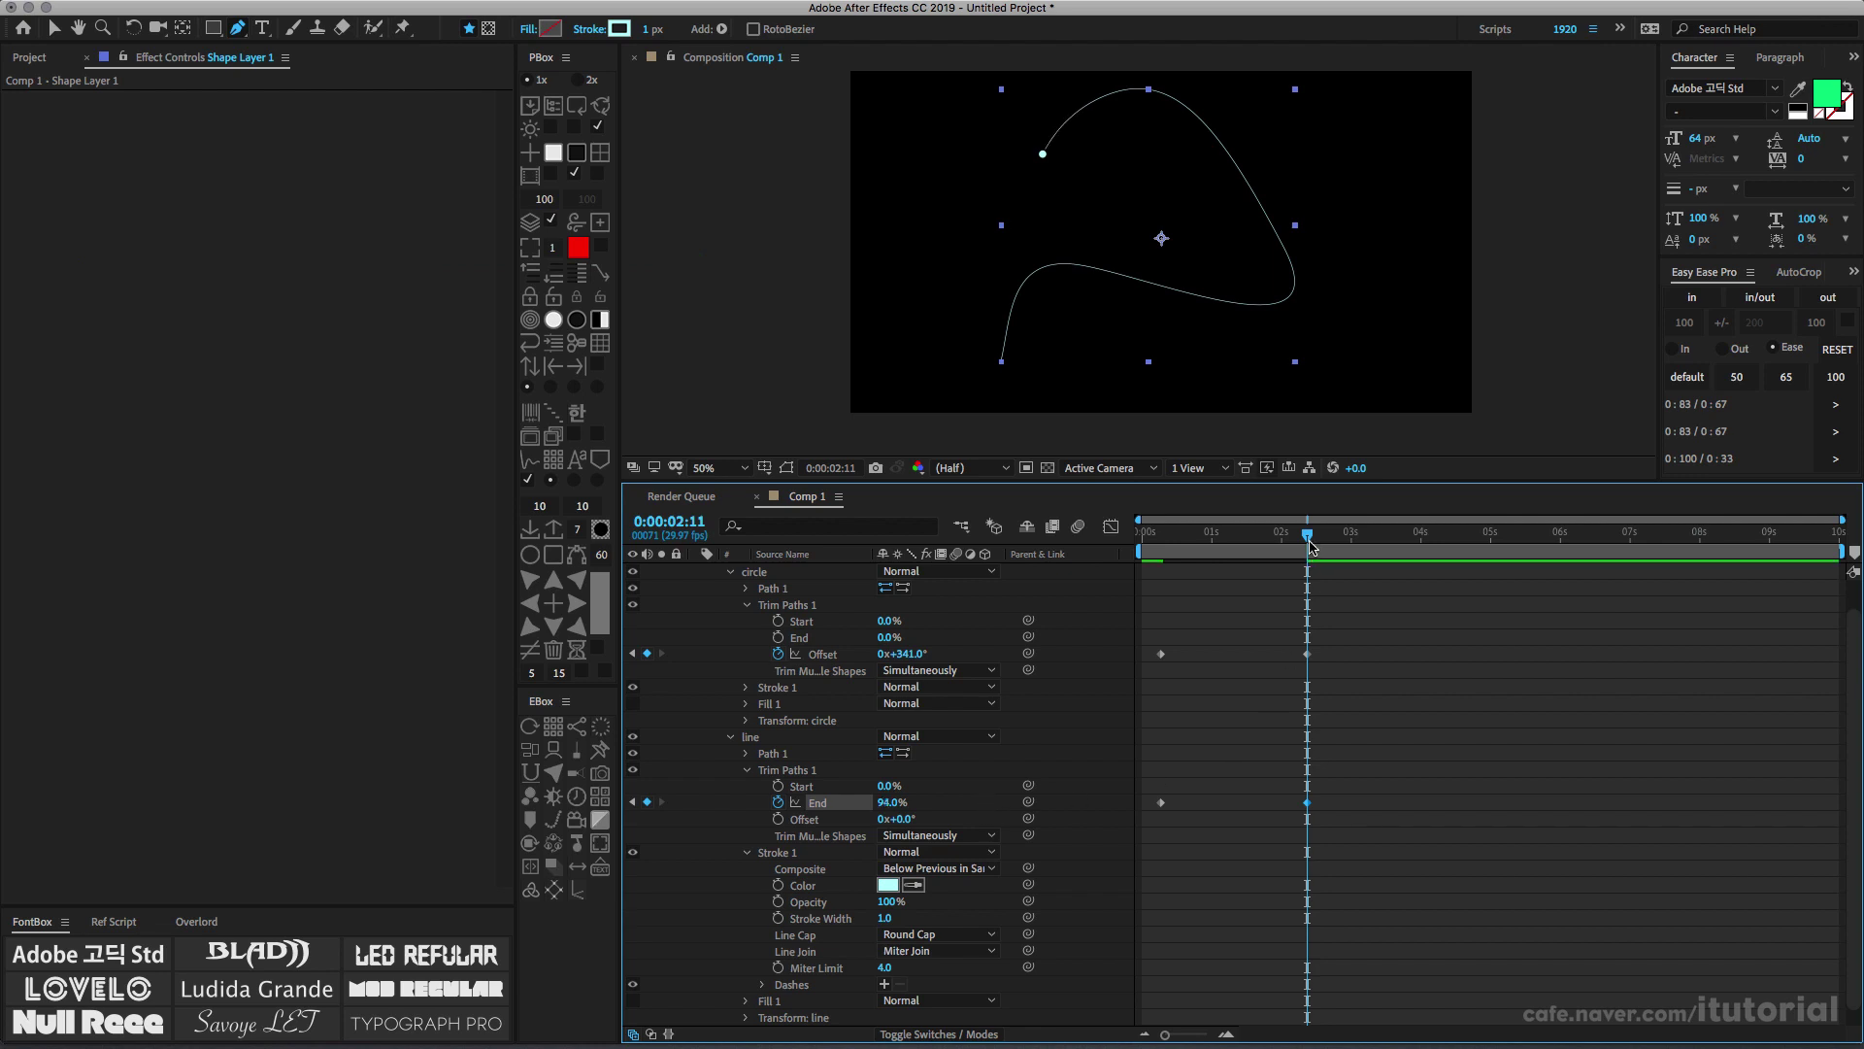
drag(1301, 535, 1195, 535)
Try the default Easy Ease Pro easing on the circle group's two Offset keyframes, preview the motion, and undo the easing
drag(1332, 641, 1151, 680)
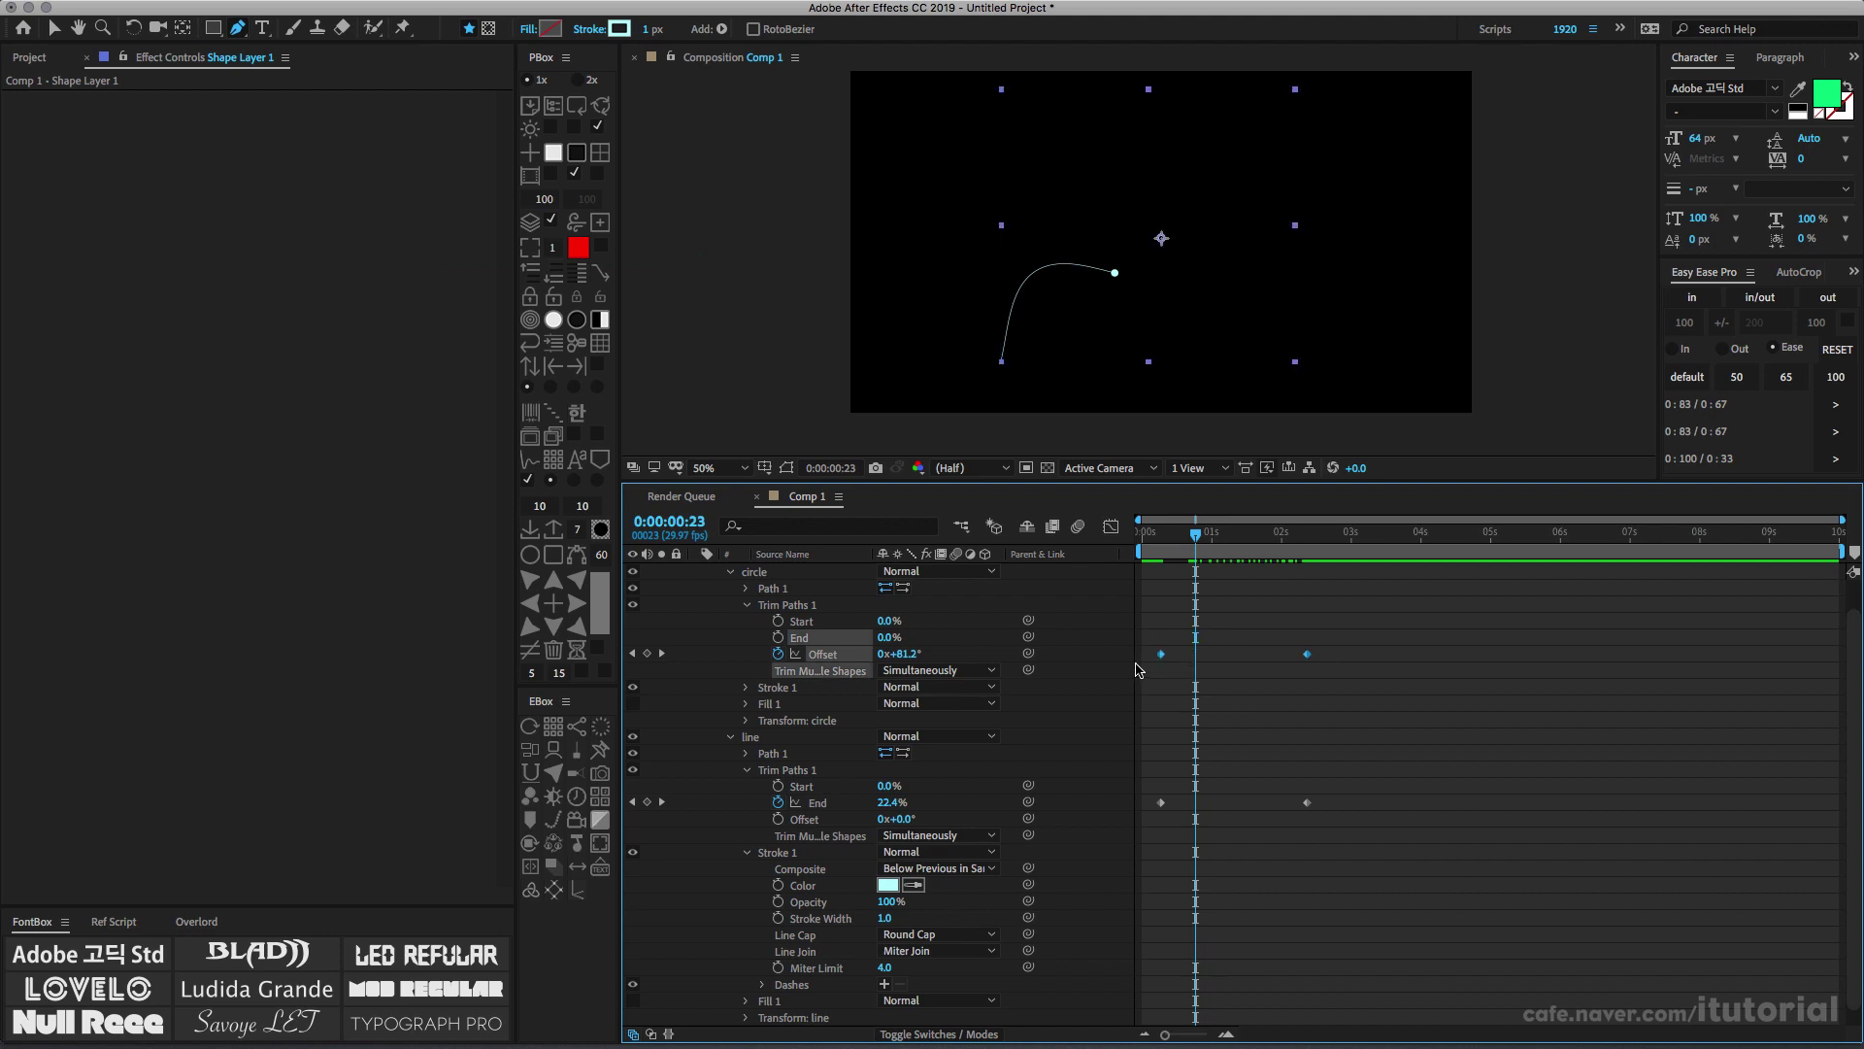
click(1685, 379)
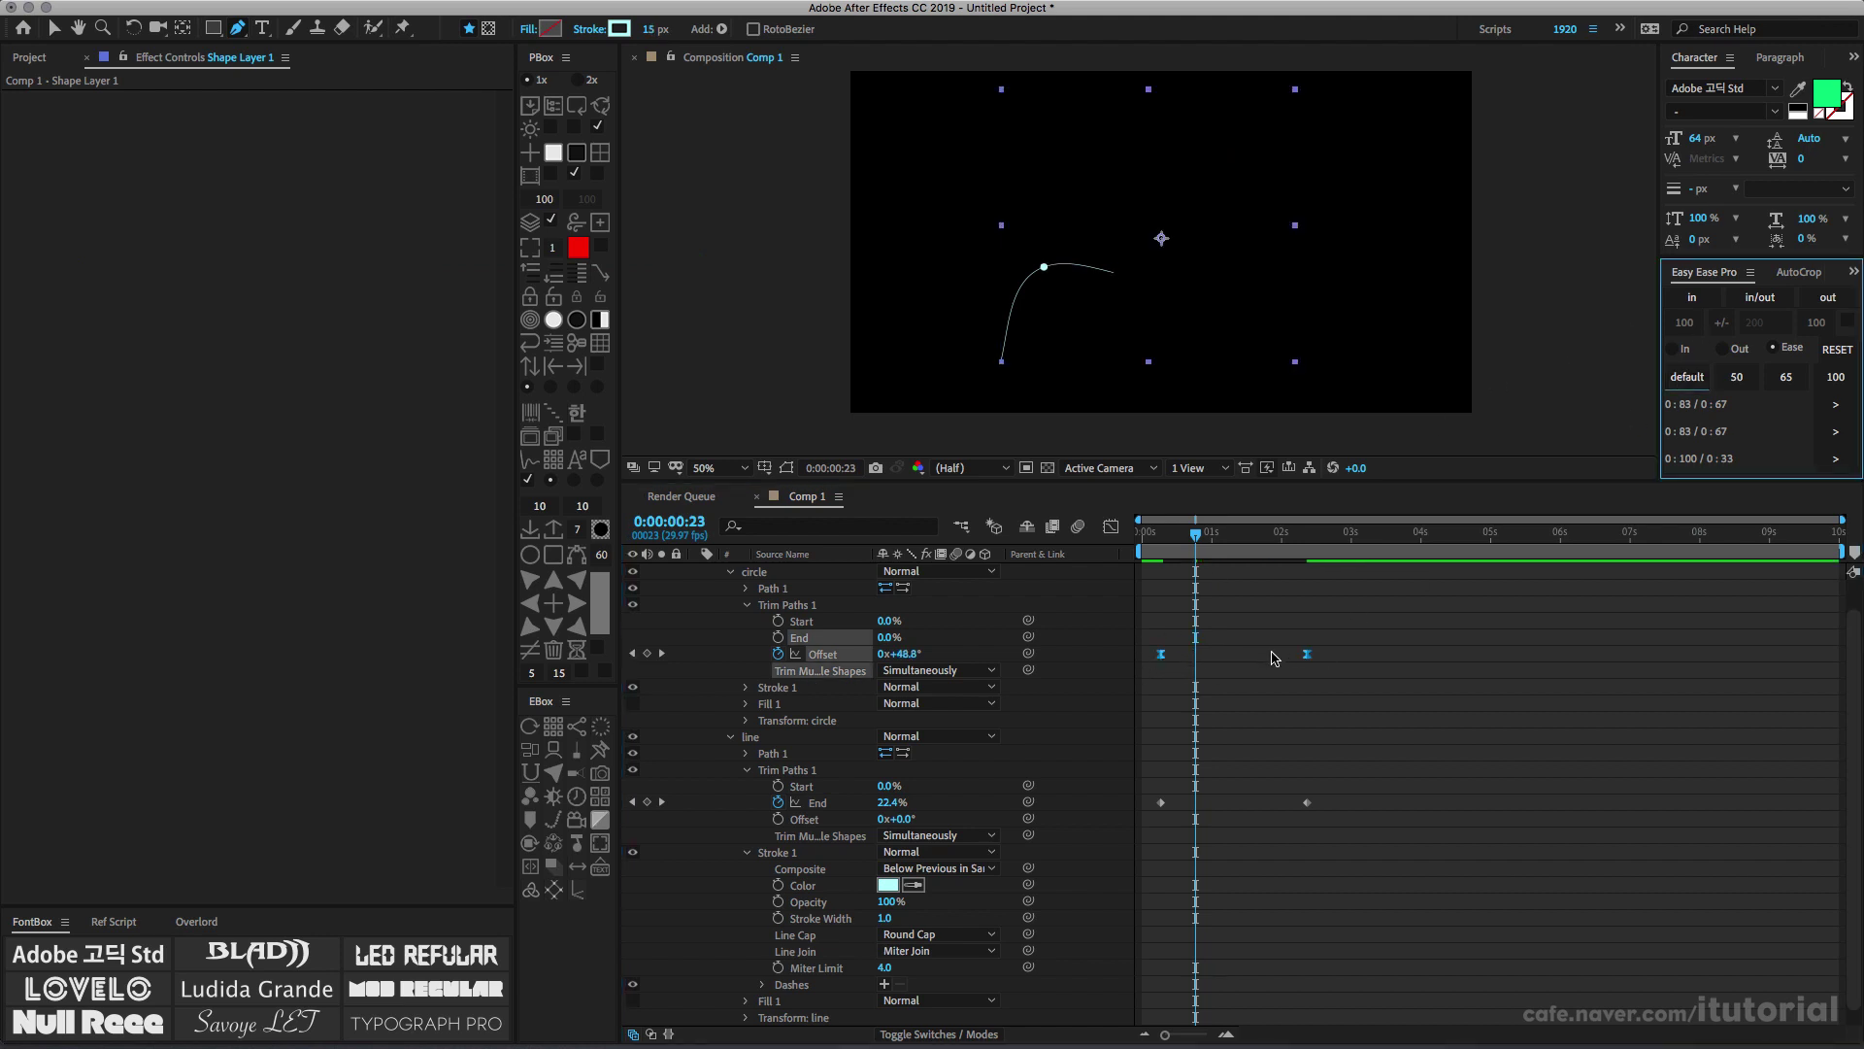
drag(1214, 541, 1227, 535)
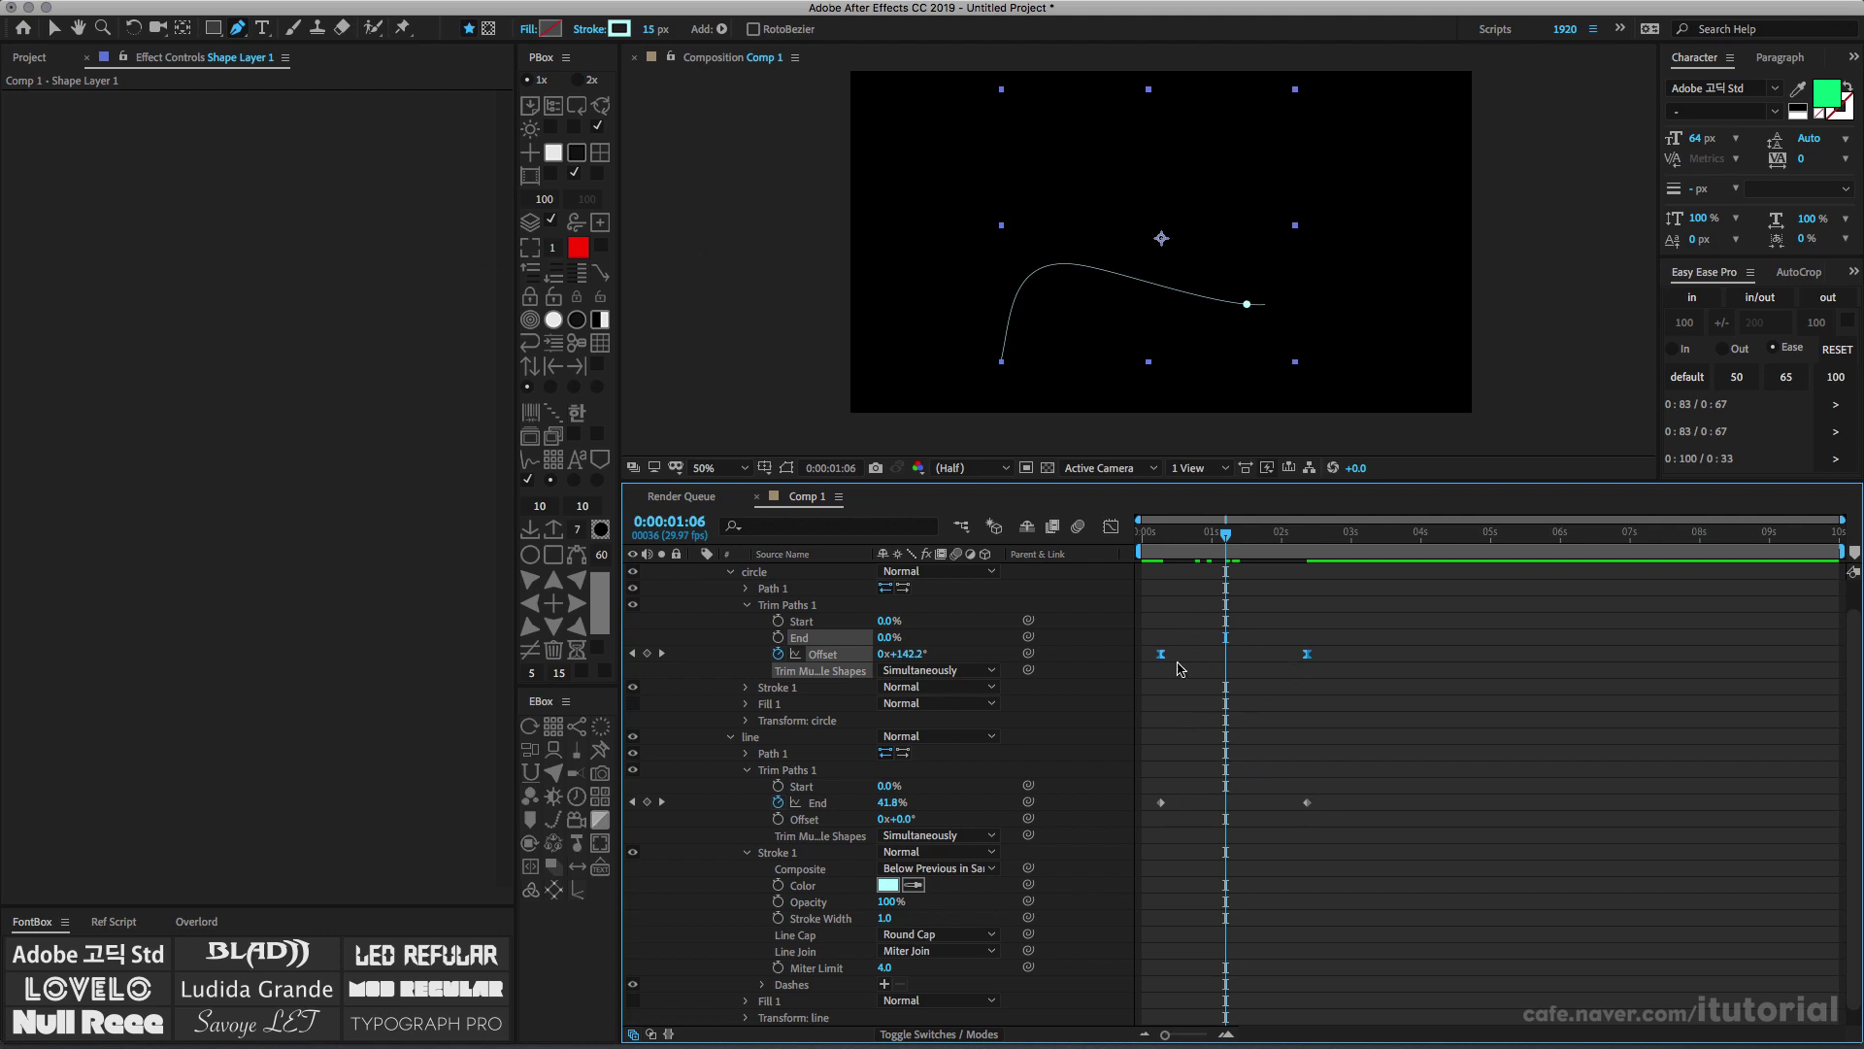
key(ctrl+z)
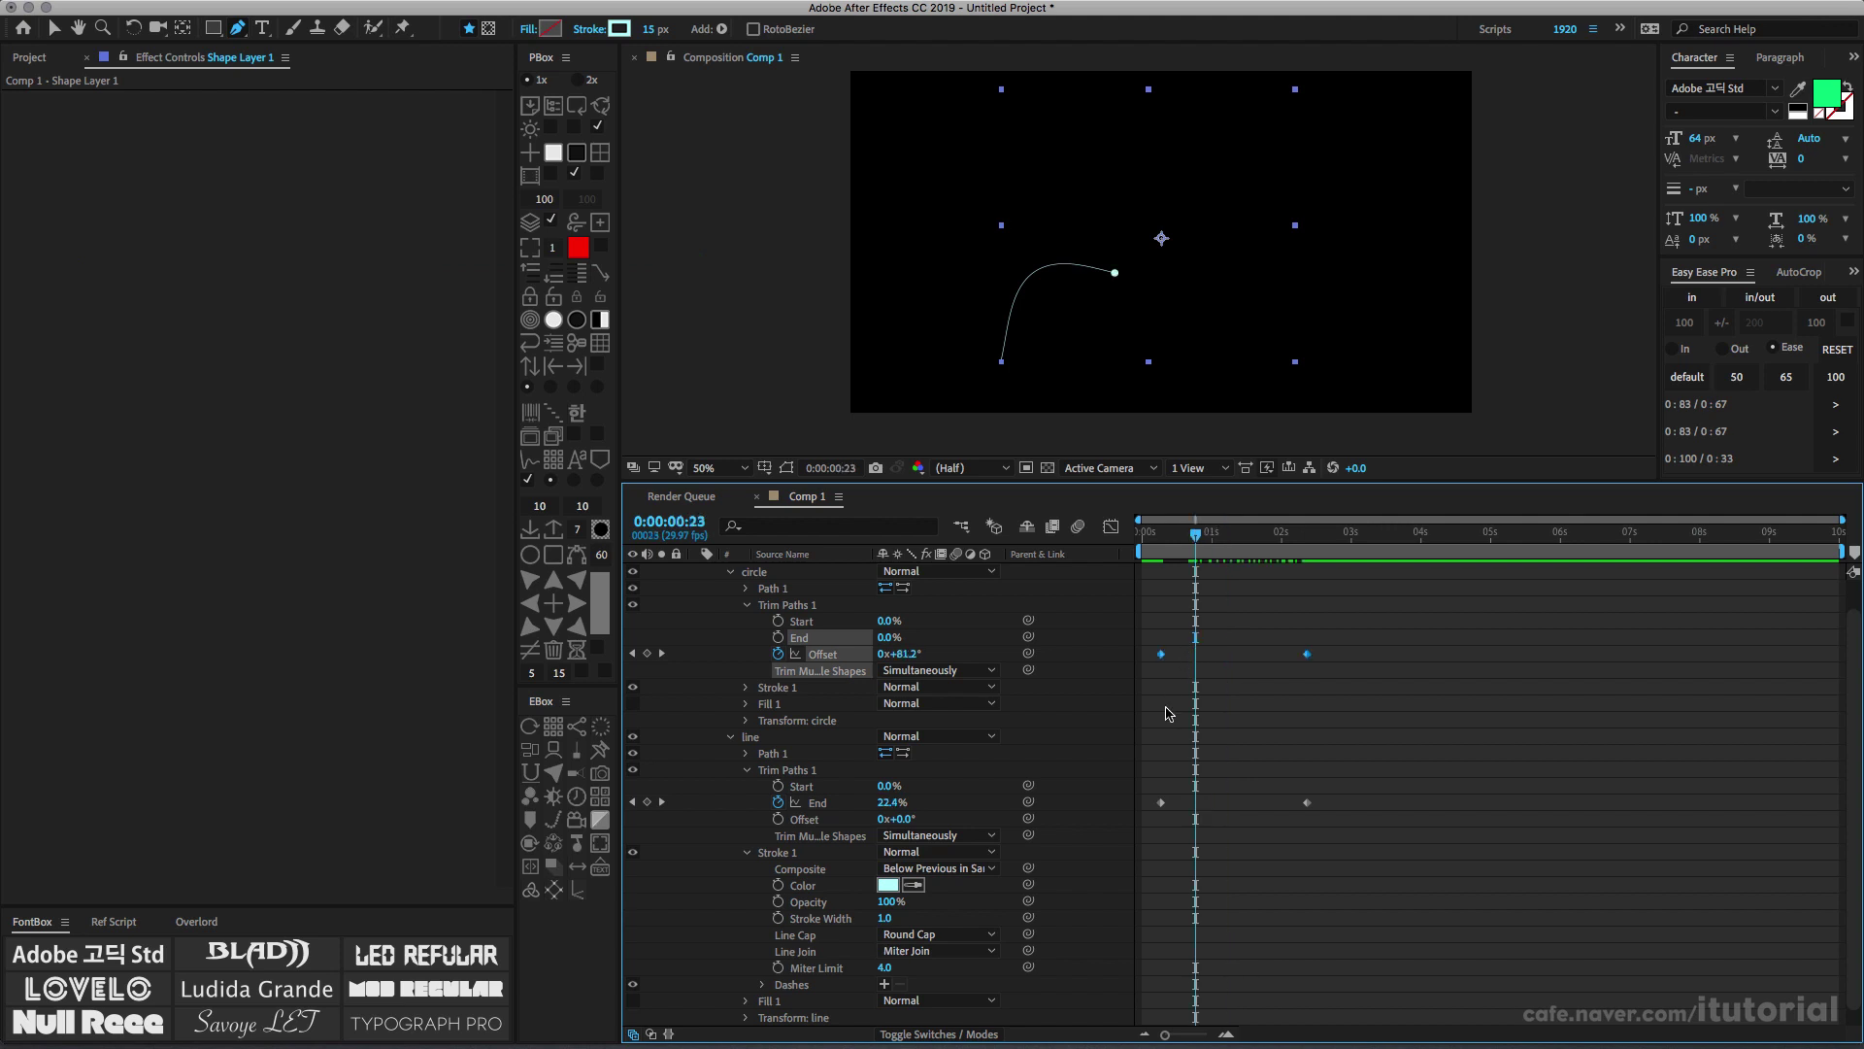
Remove all keyframes from the line group's Trim Paths 1 End
click(781, 806)
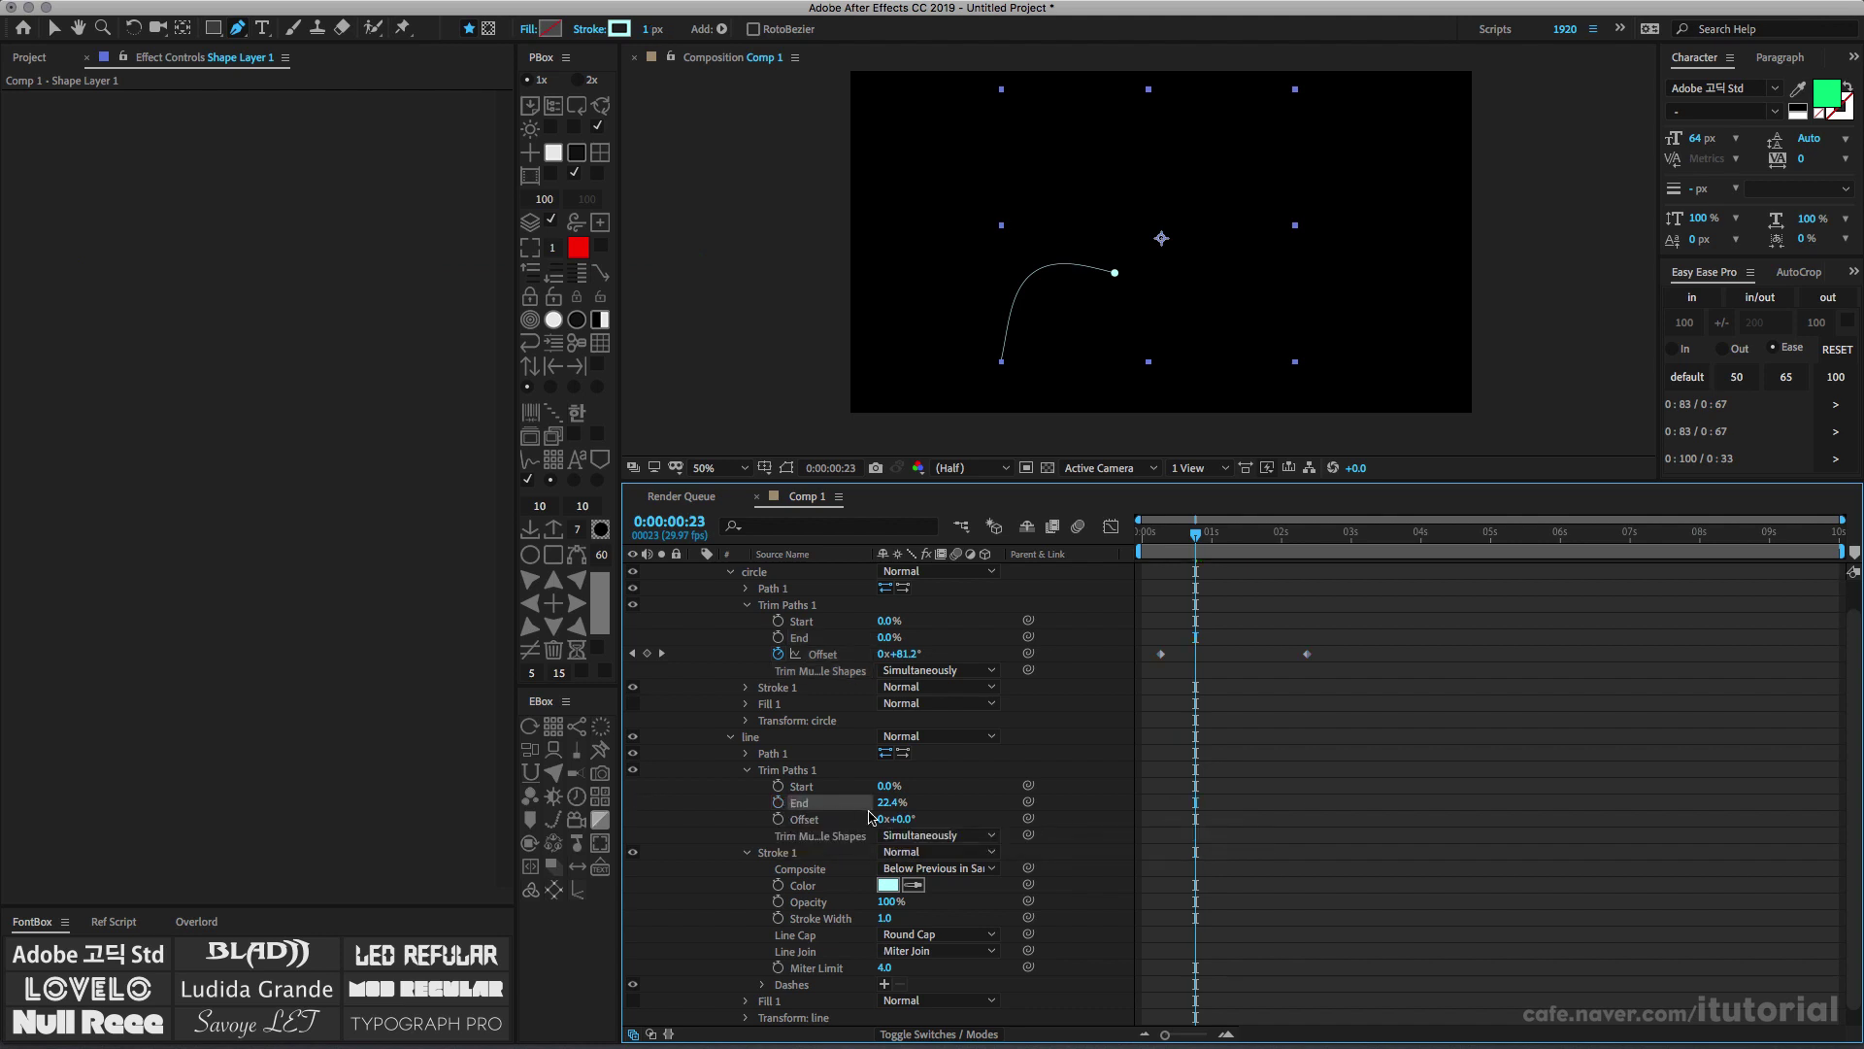
Set the line group's Trim Paths 1 End to 100% and return to 0:00:00:03
click(892, 803)
text(100)
key(Return)
click(1187, 534)
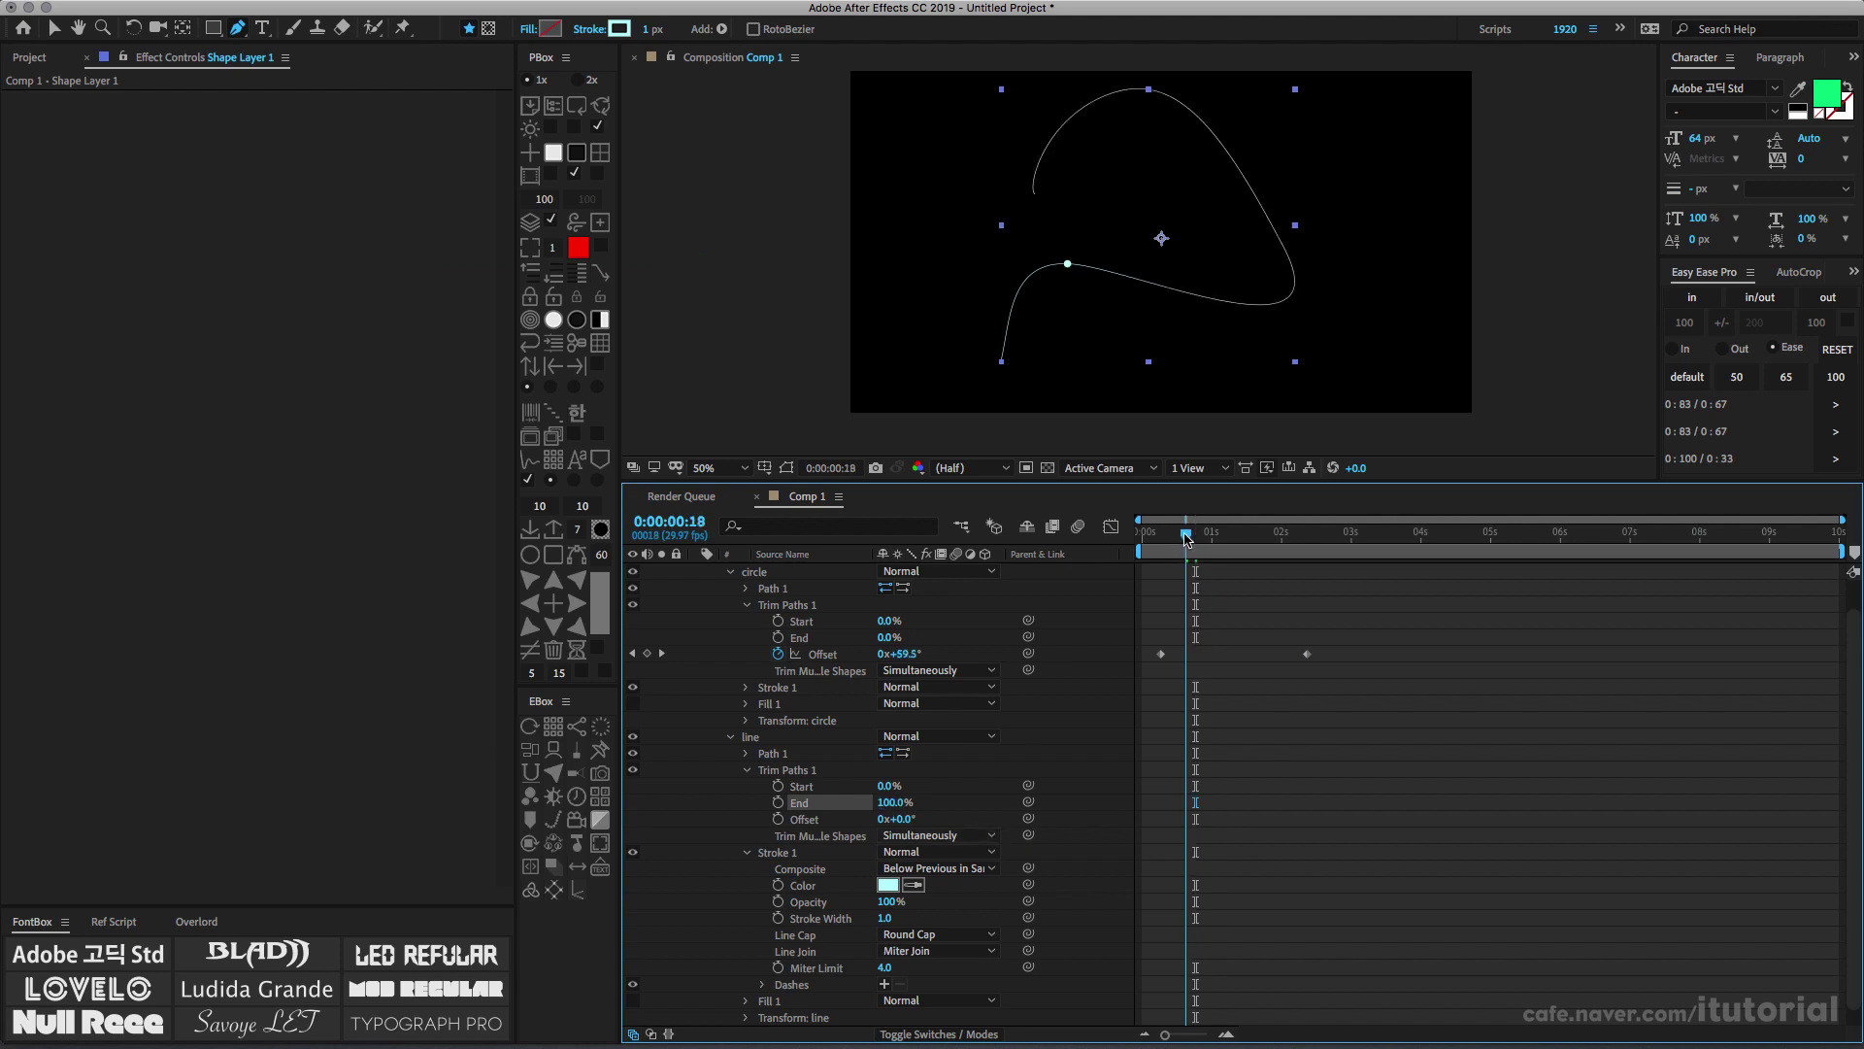
drag(1186, 534, 1149, 539)
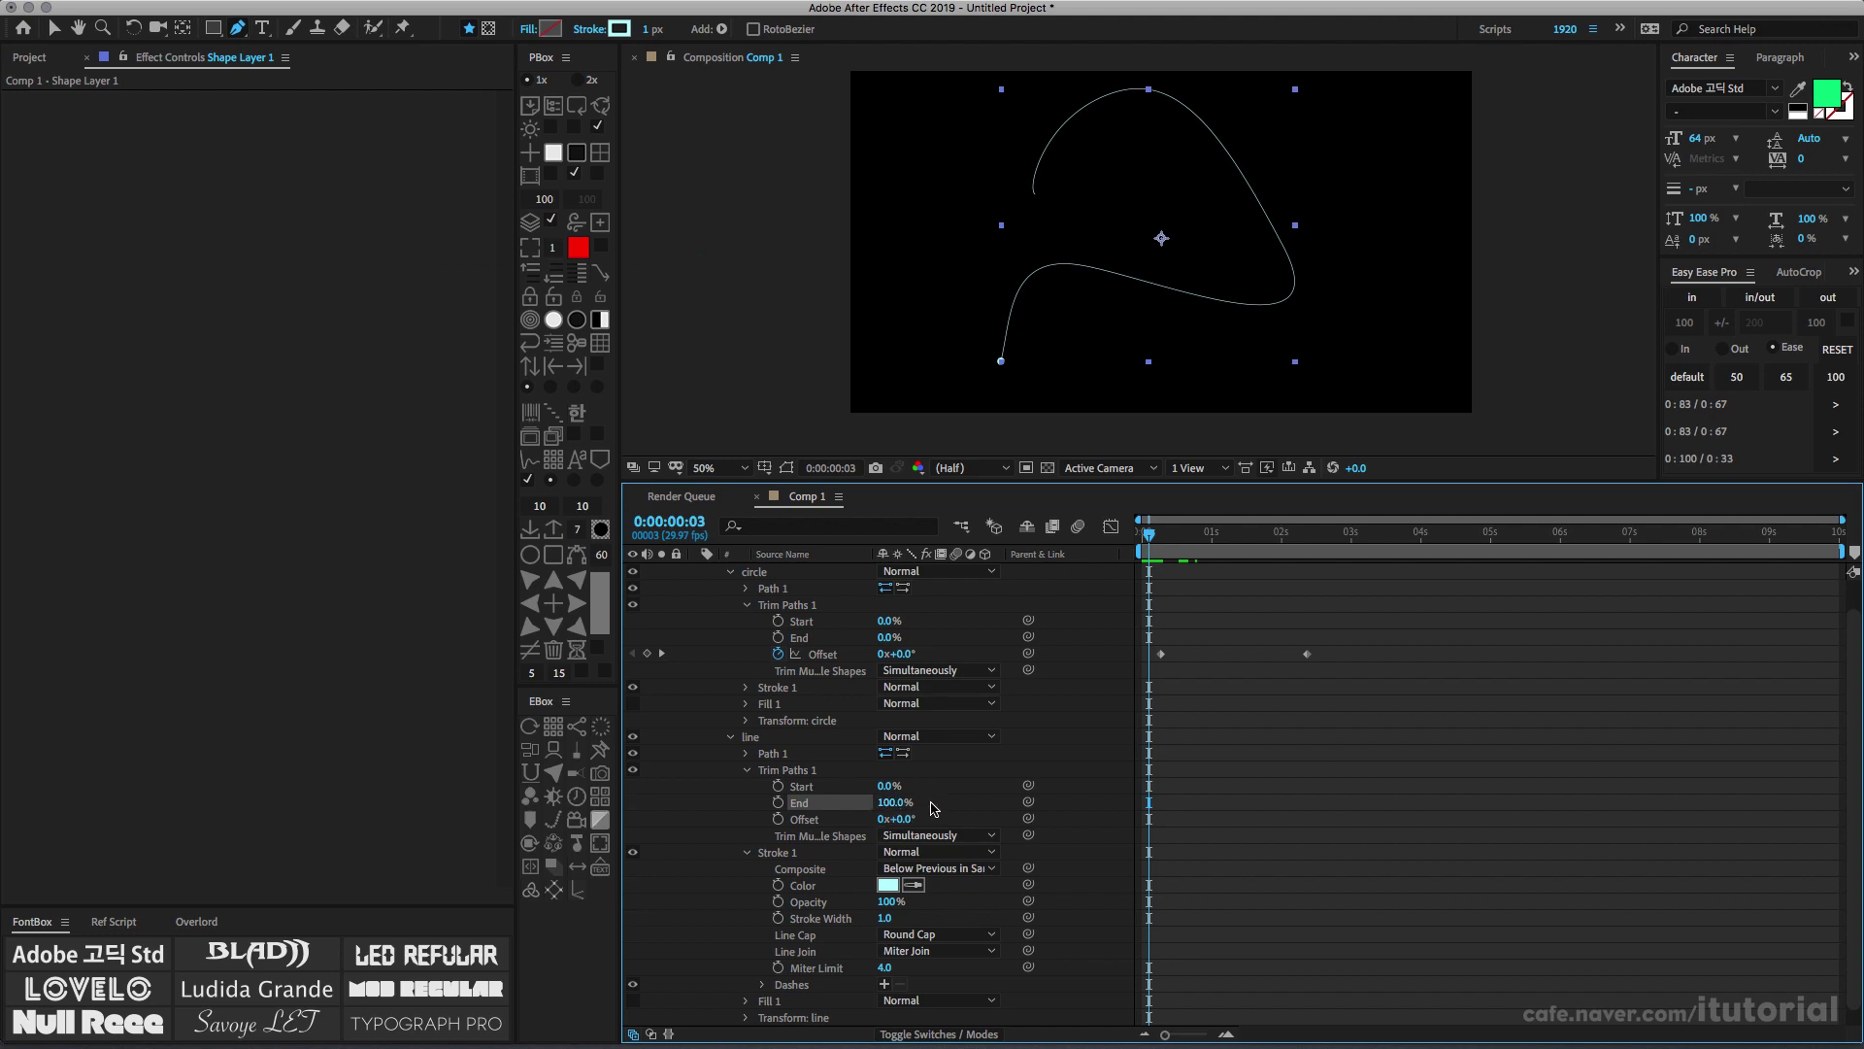
Add the expression content("circle").content("Trim Paths 1").offset / 360 * 100 to the line group's Trim Paths 1 End and scrub through the animation
alt+click(778, 805)
drag(1186, 833, 1187, 869)
click(1262, 827)
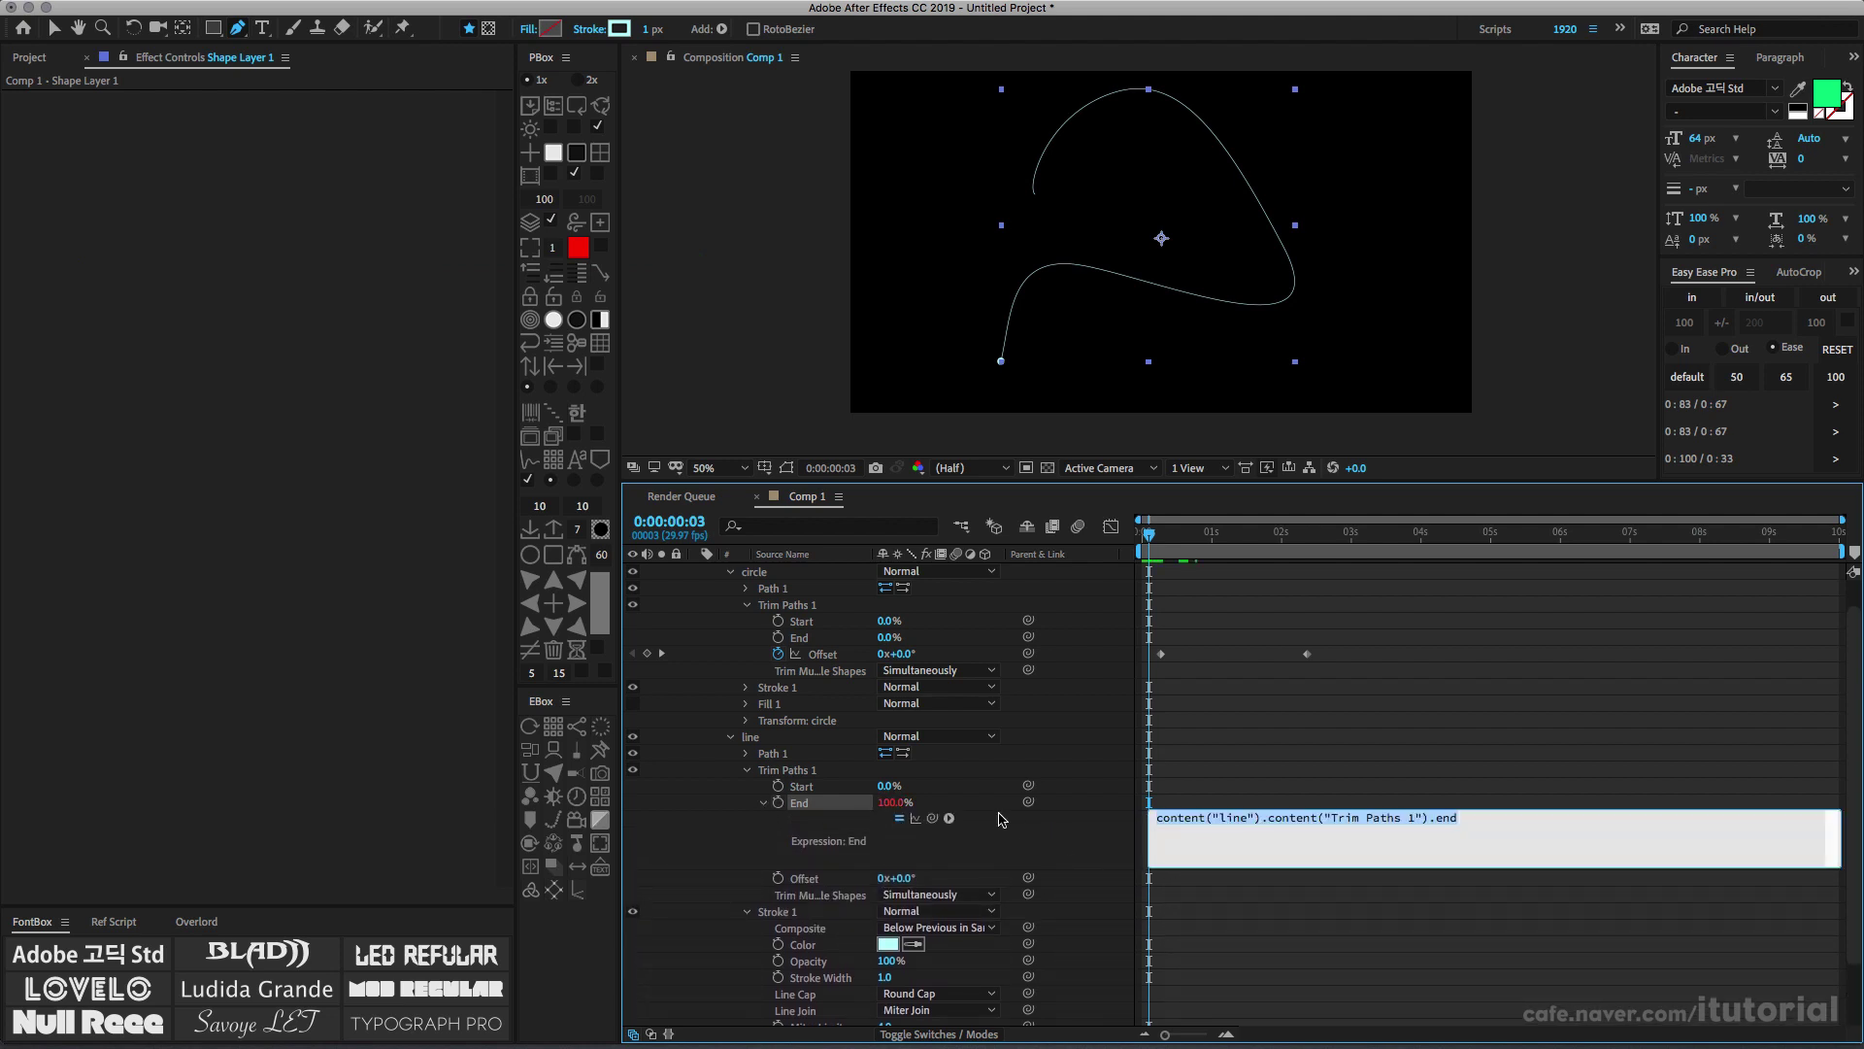
drag(933, 818, 839, 660)
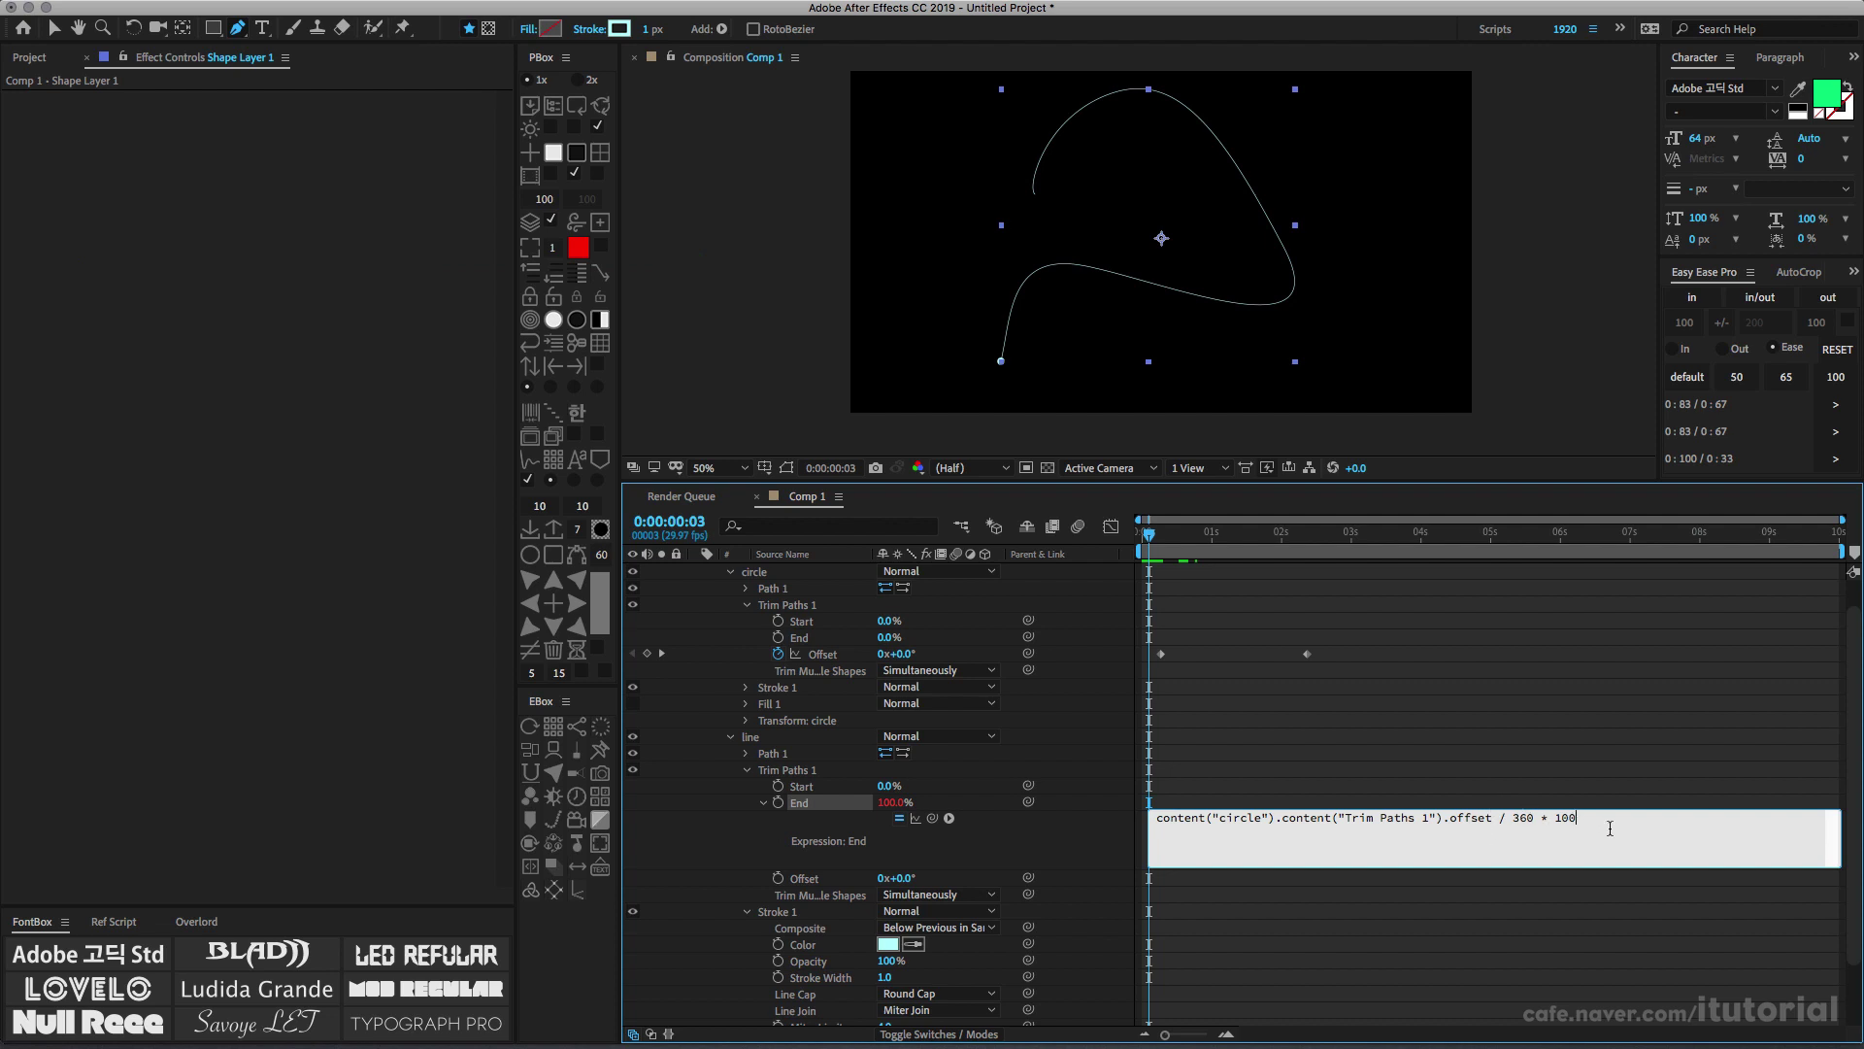
click(1104, 850)
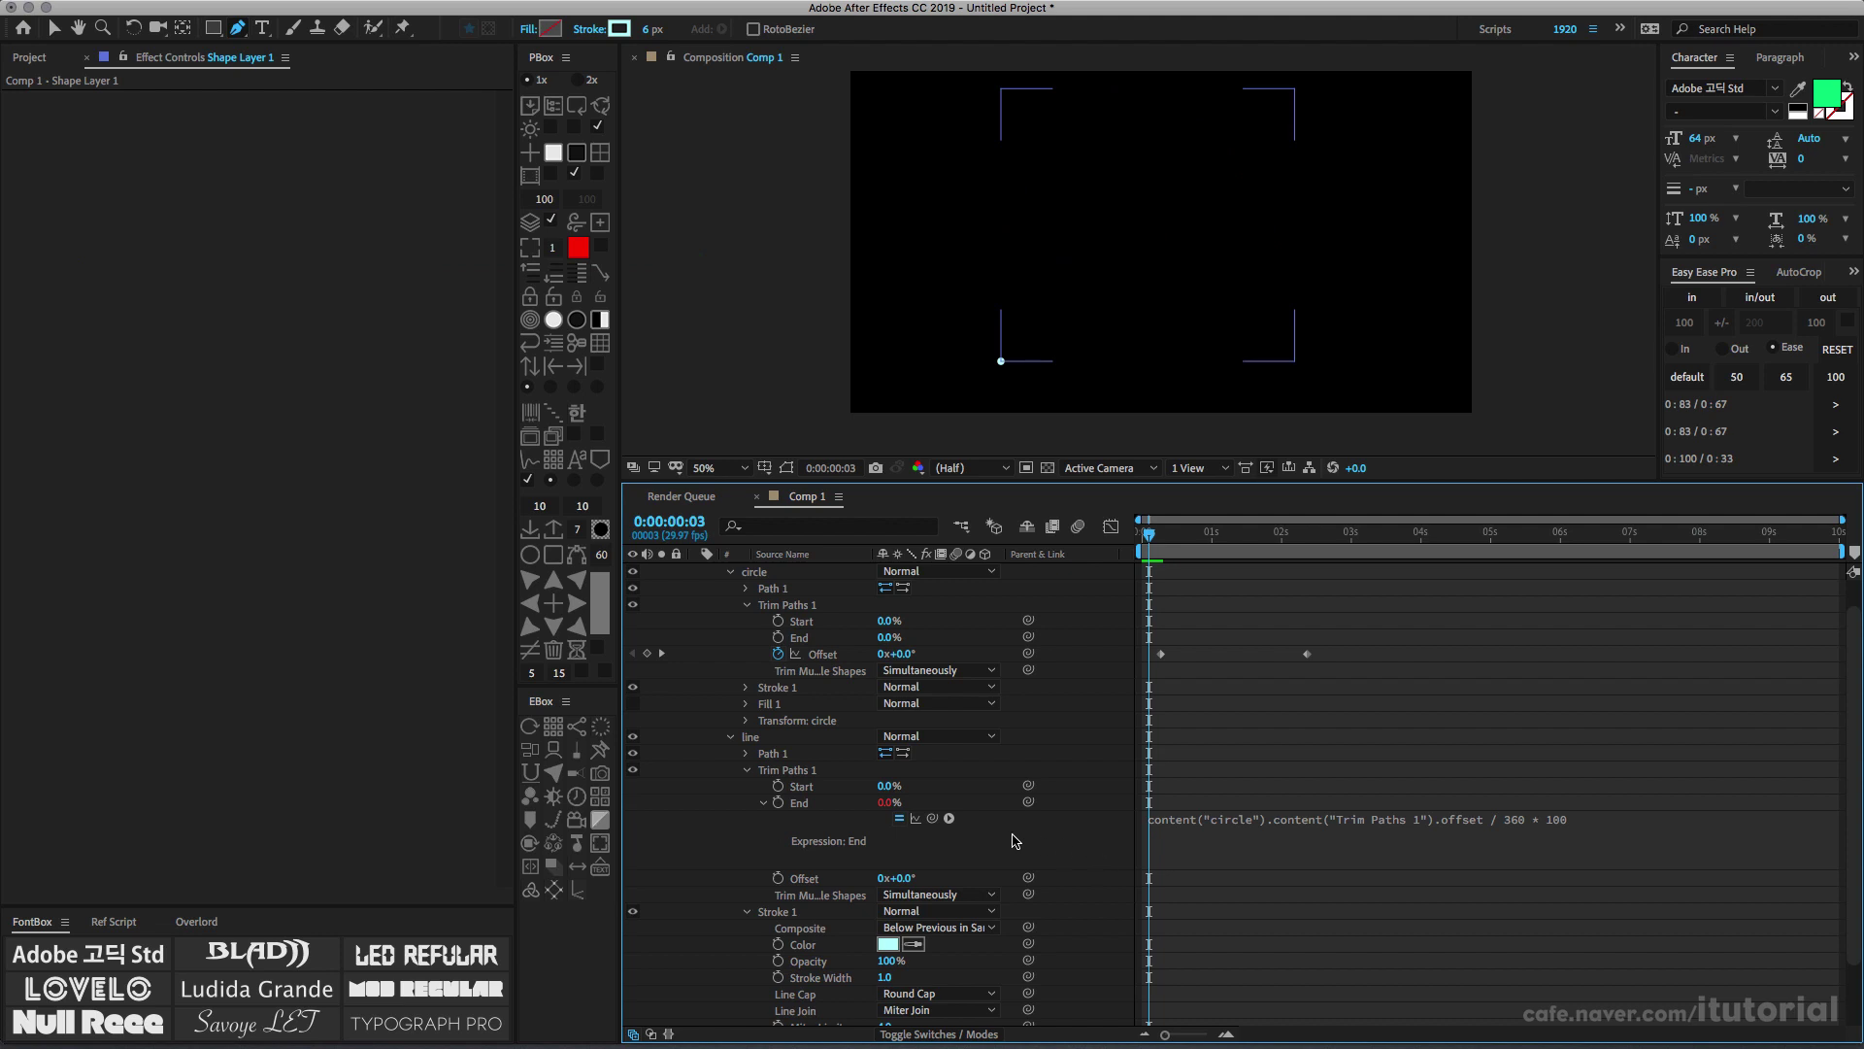
drag(1138, 541, 1308, 549)
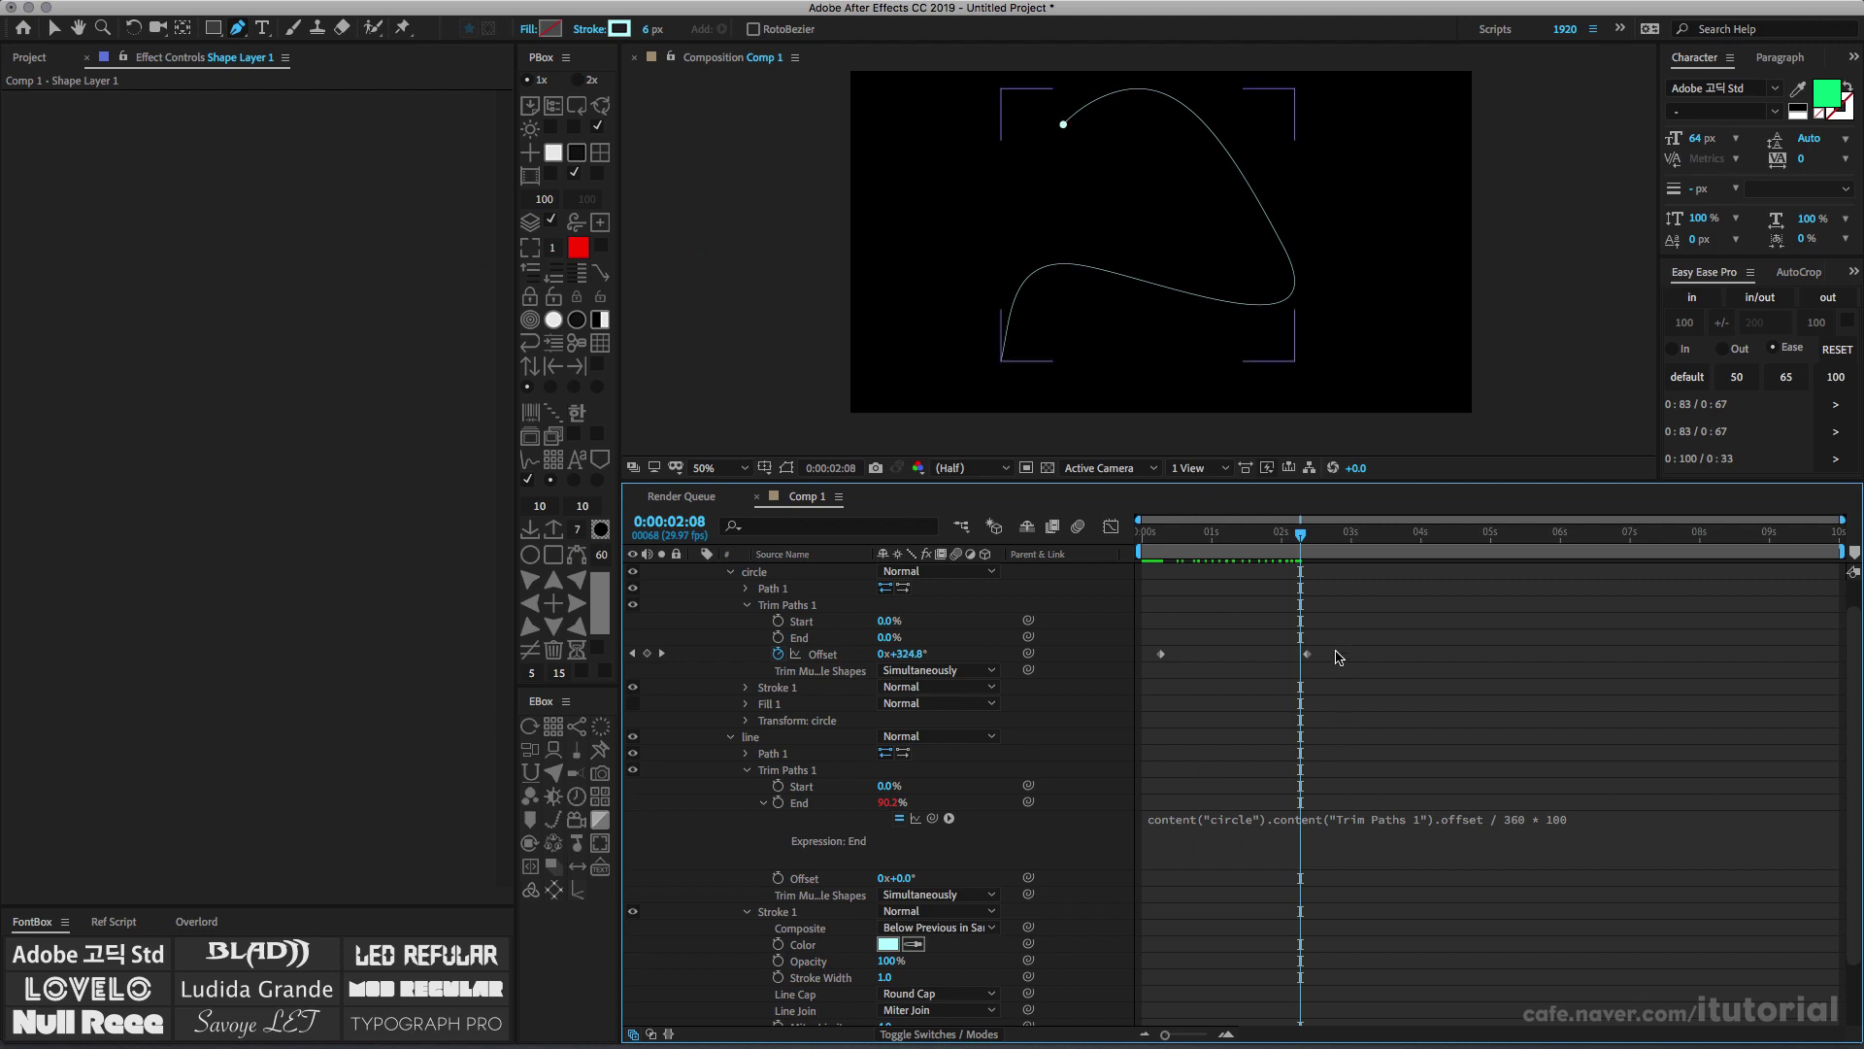
Apply the default Easy Ease Pro easing to both Offset keyframes of the circle group's Trim Paths 1
click(54, 28)
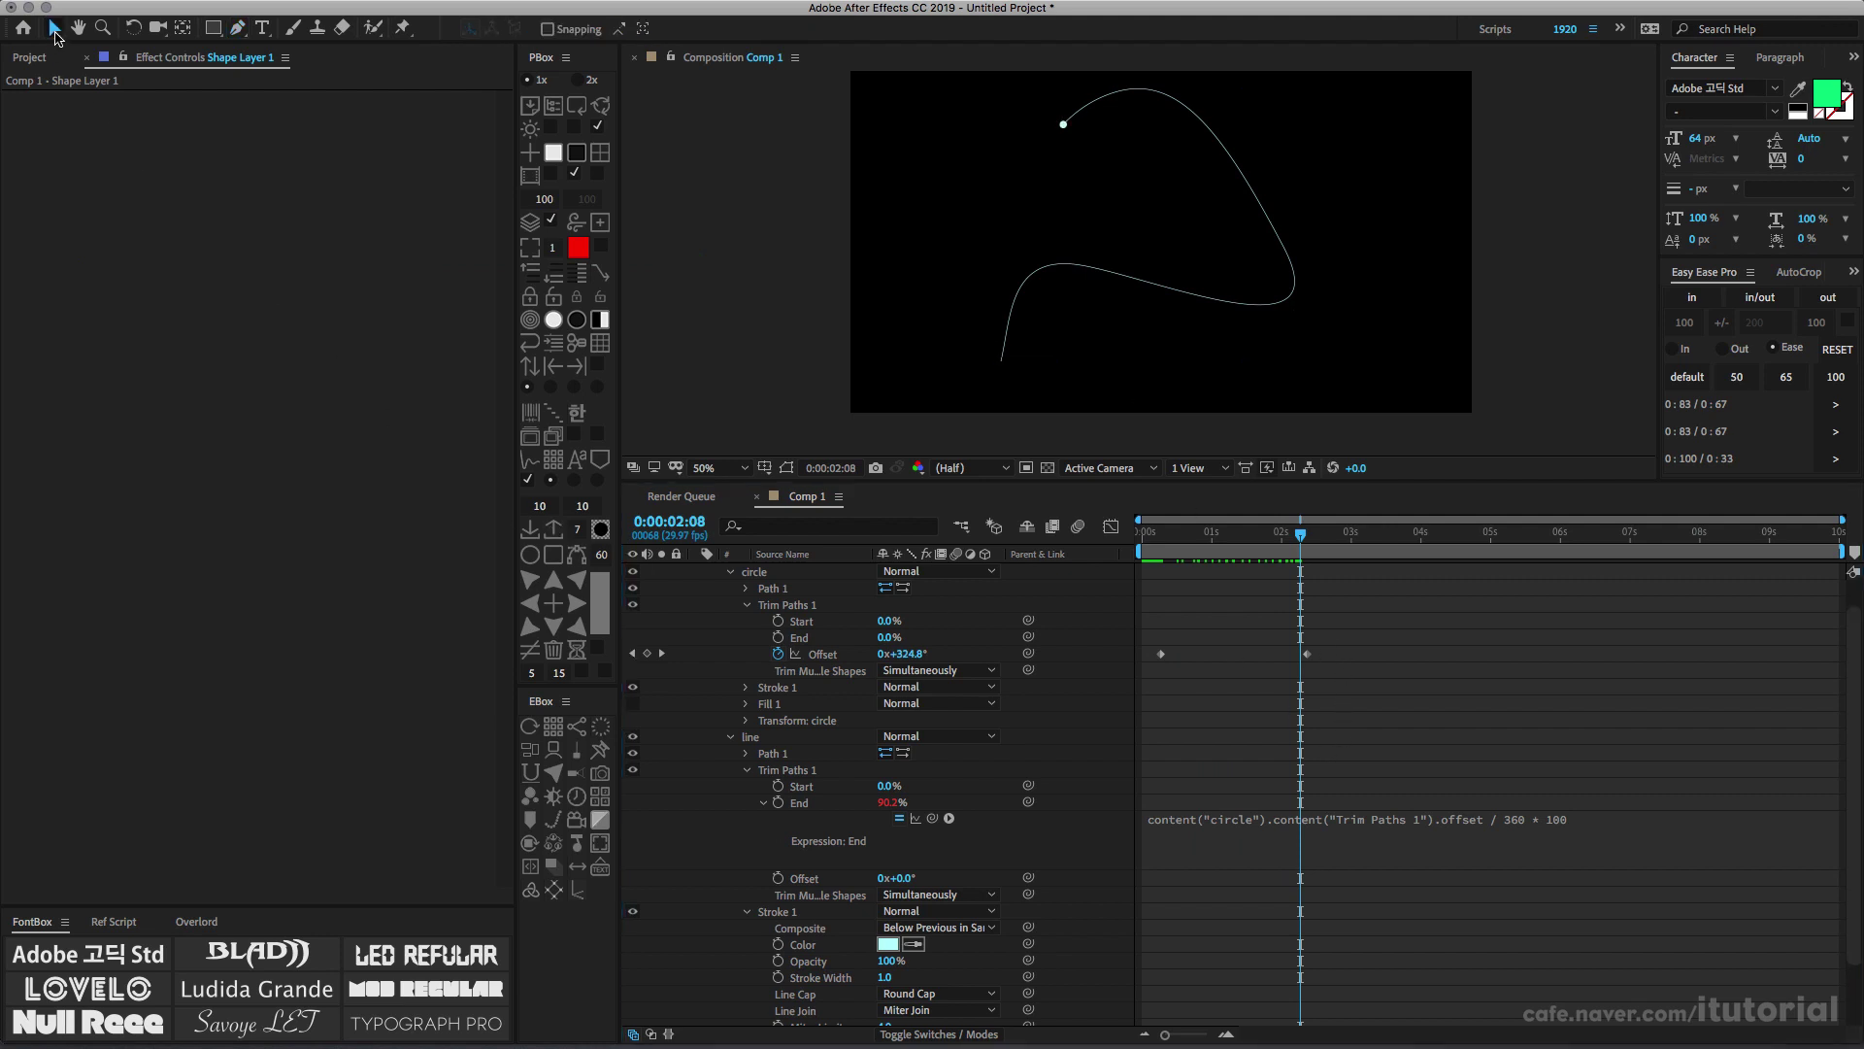
drag(1333, 645, 1200, 665)
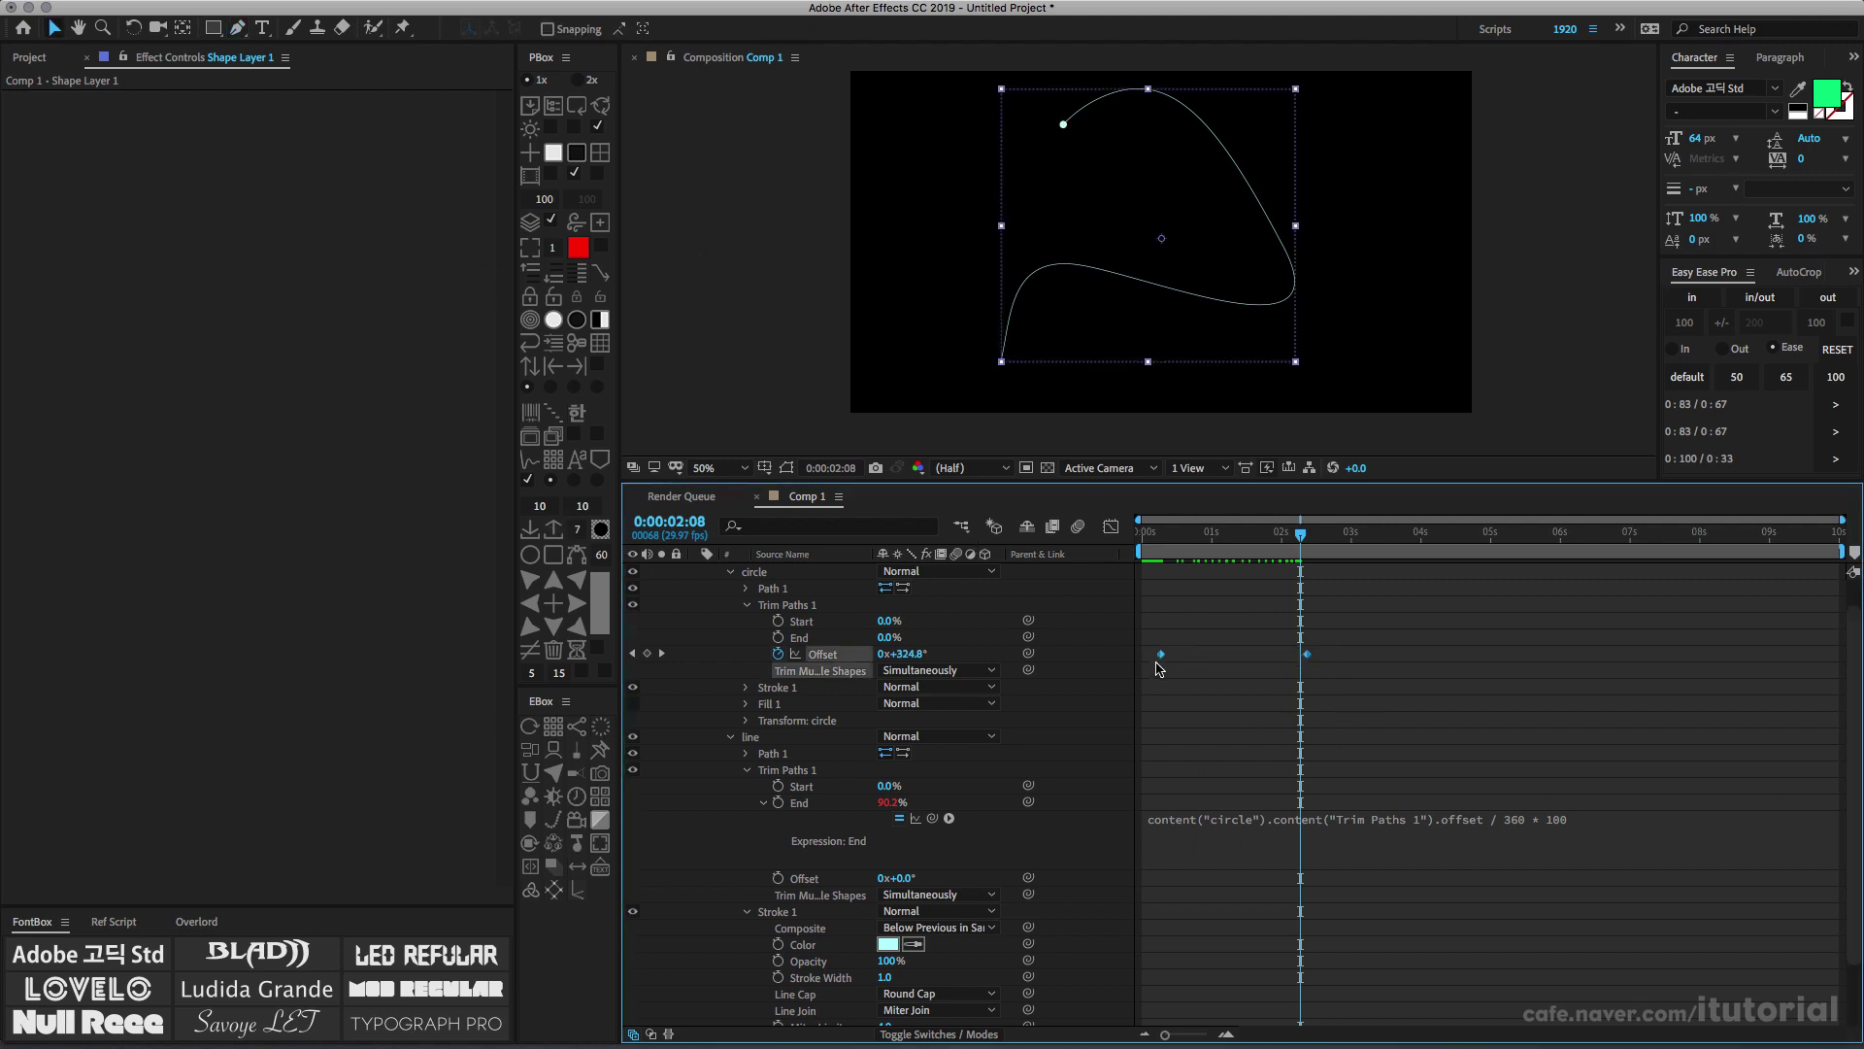
click(1674, 385)
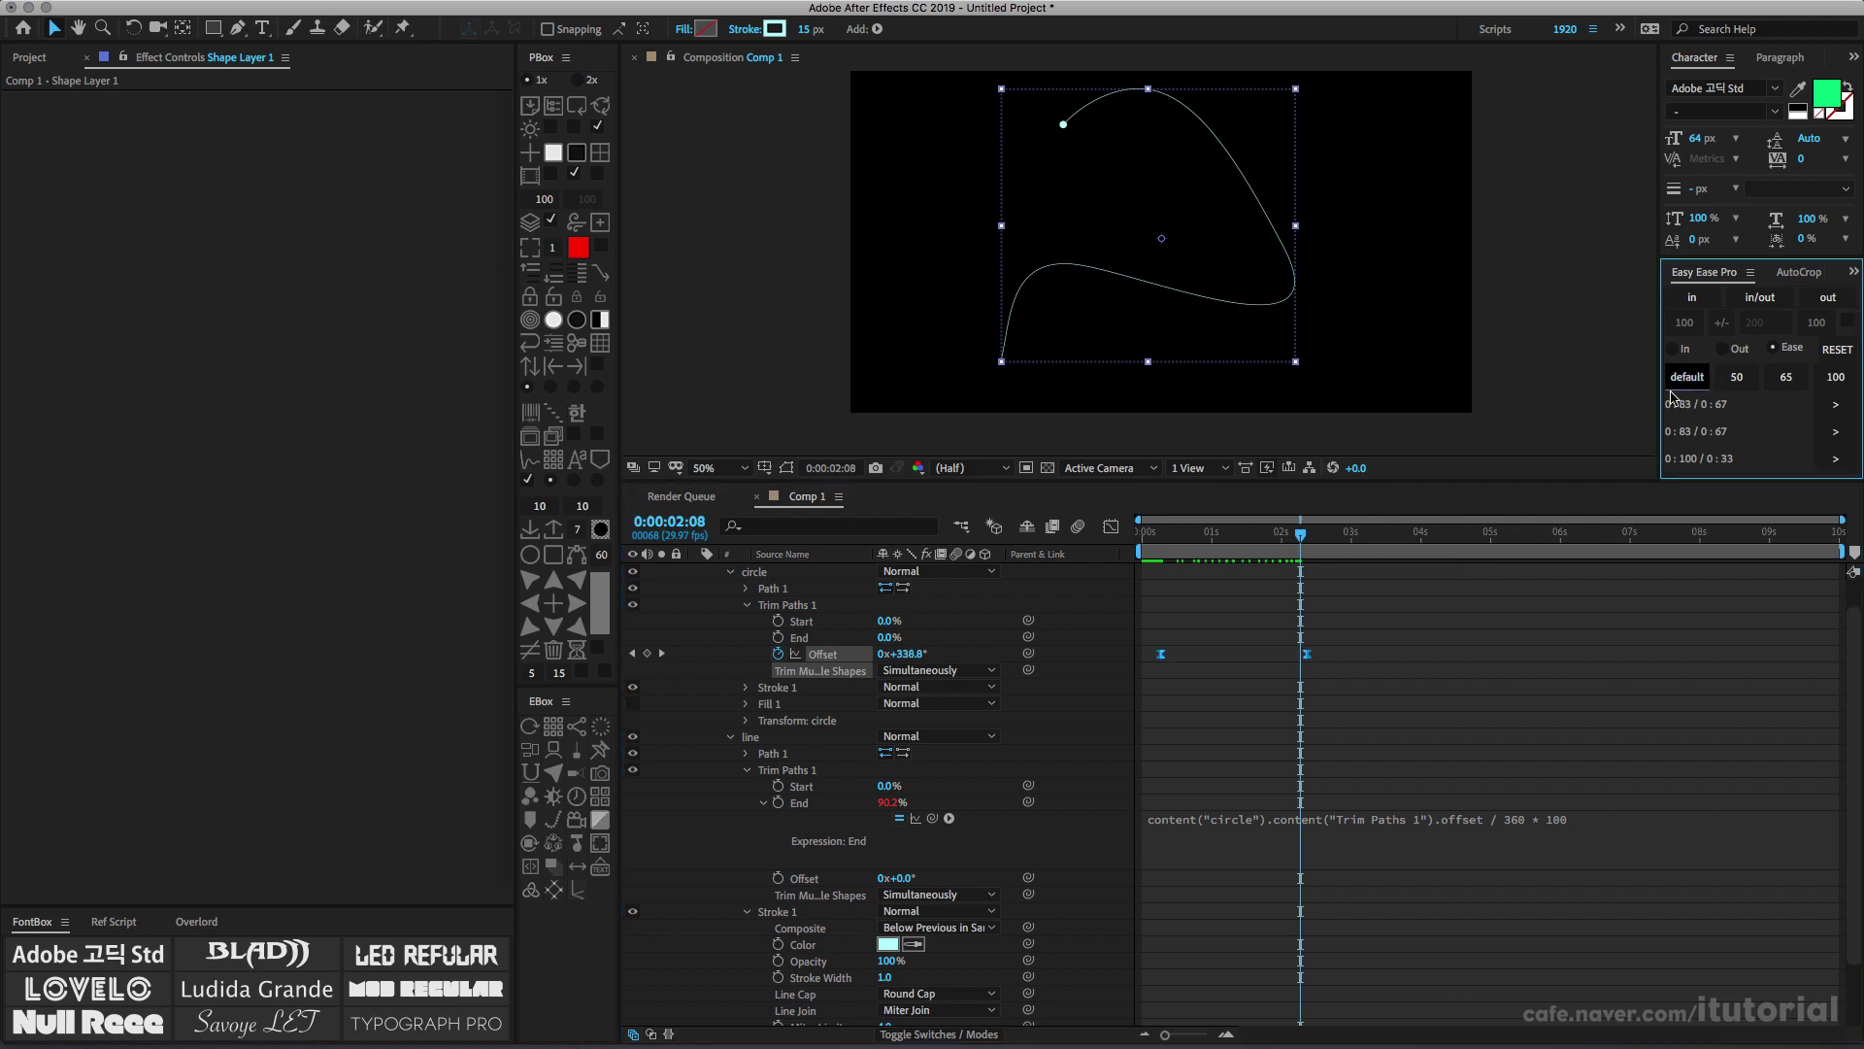
Lengthen the incoming influence of the last Offset keyframe in the speed graph so that the motion peaks earlier
click(1111, 527)
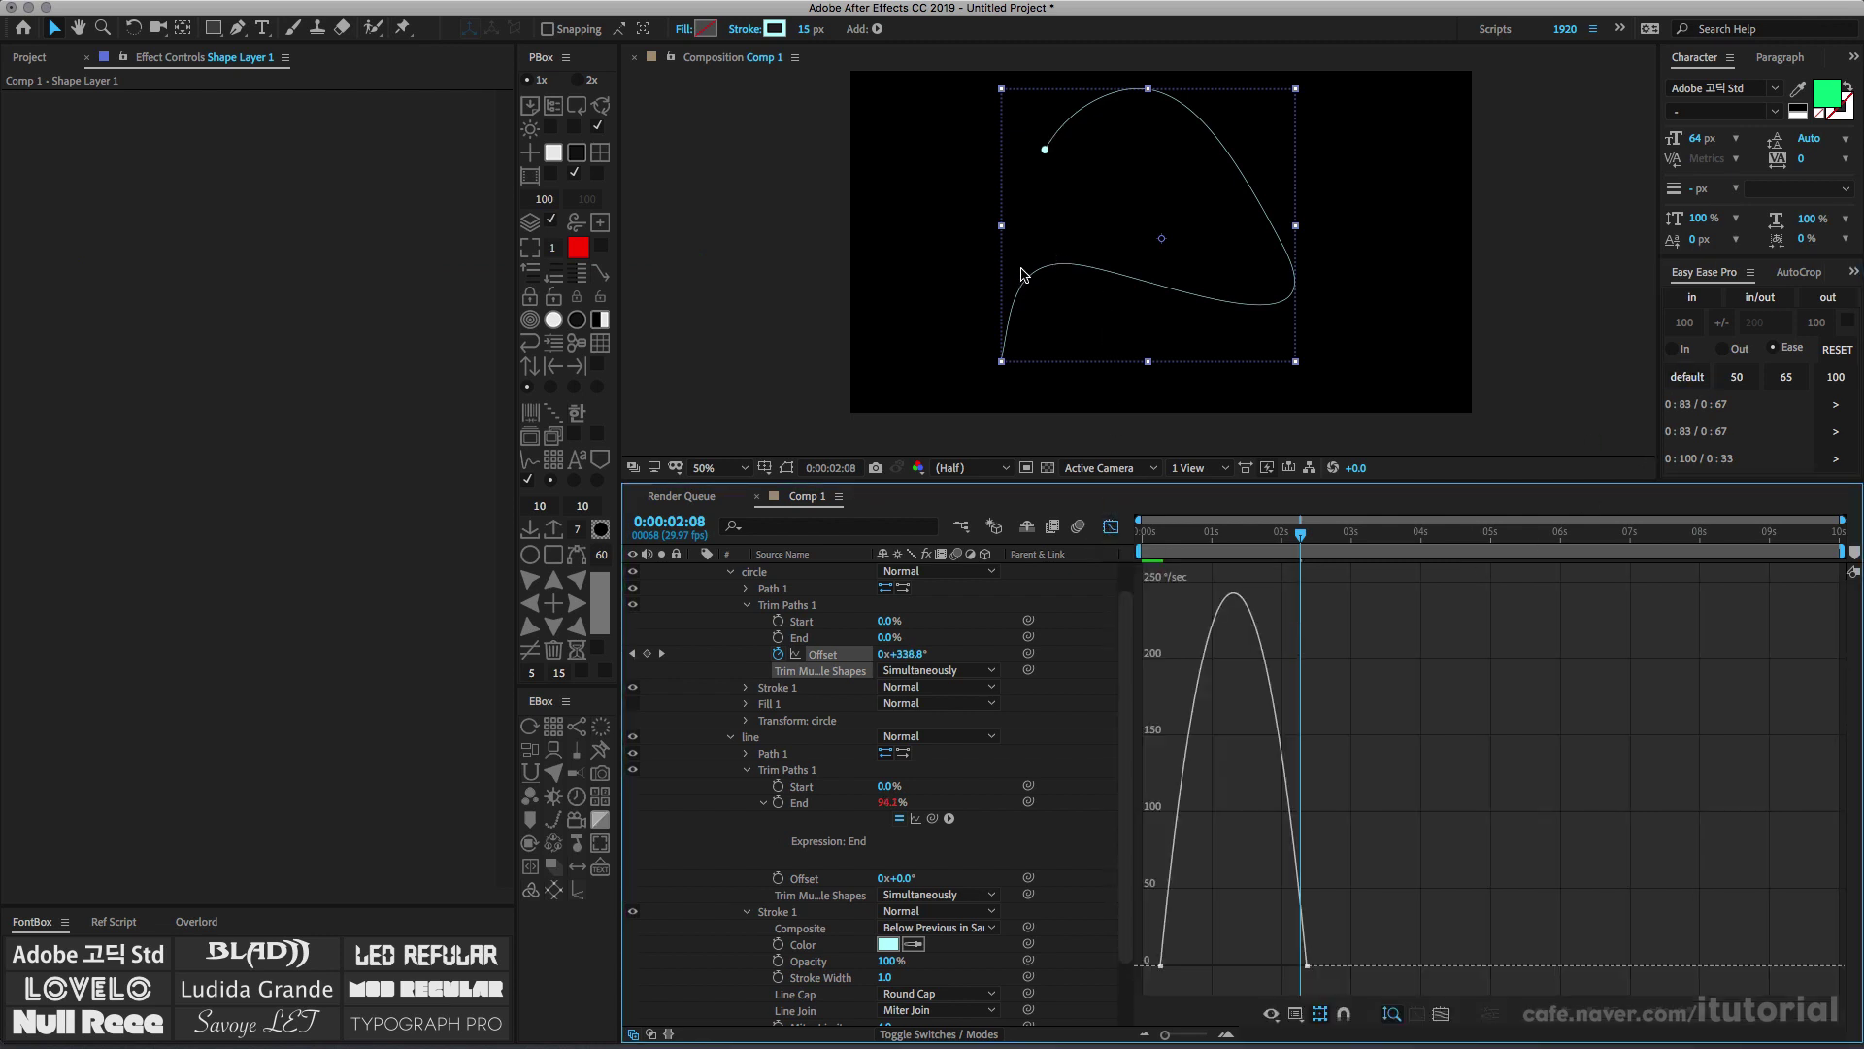
click(1307, 966)
drag(1283, 967, 1247, 965)
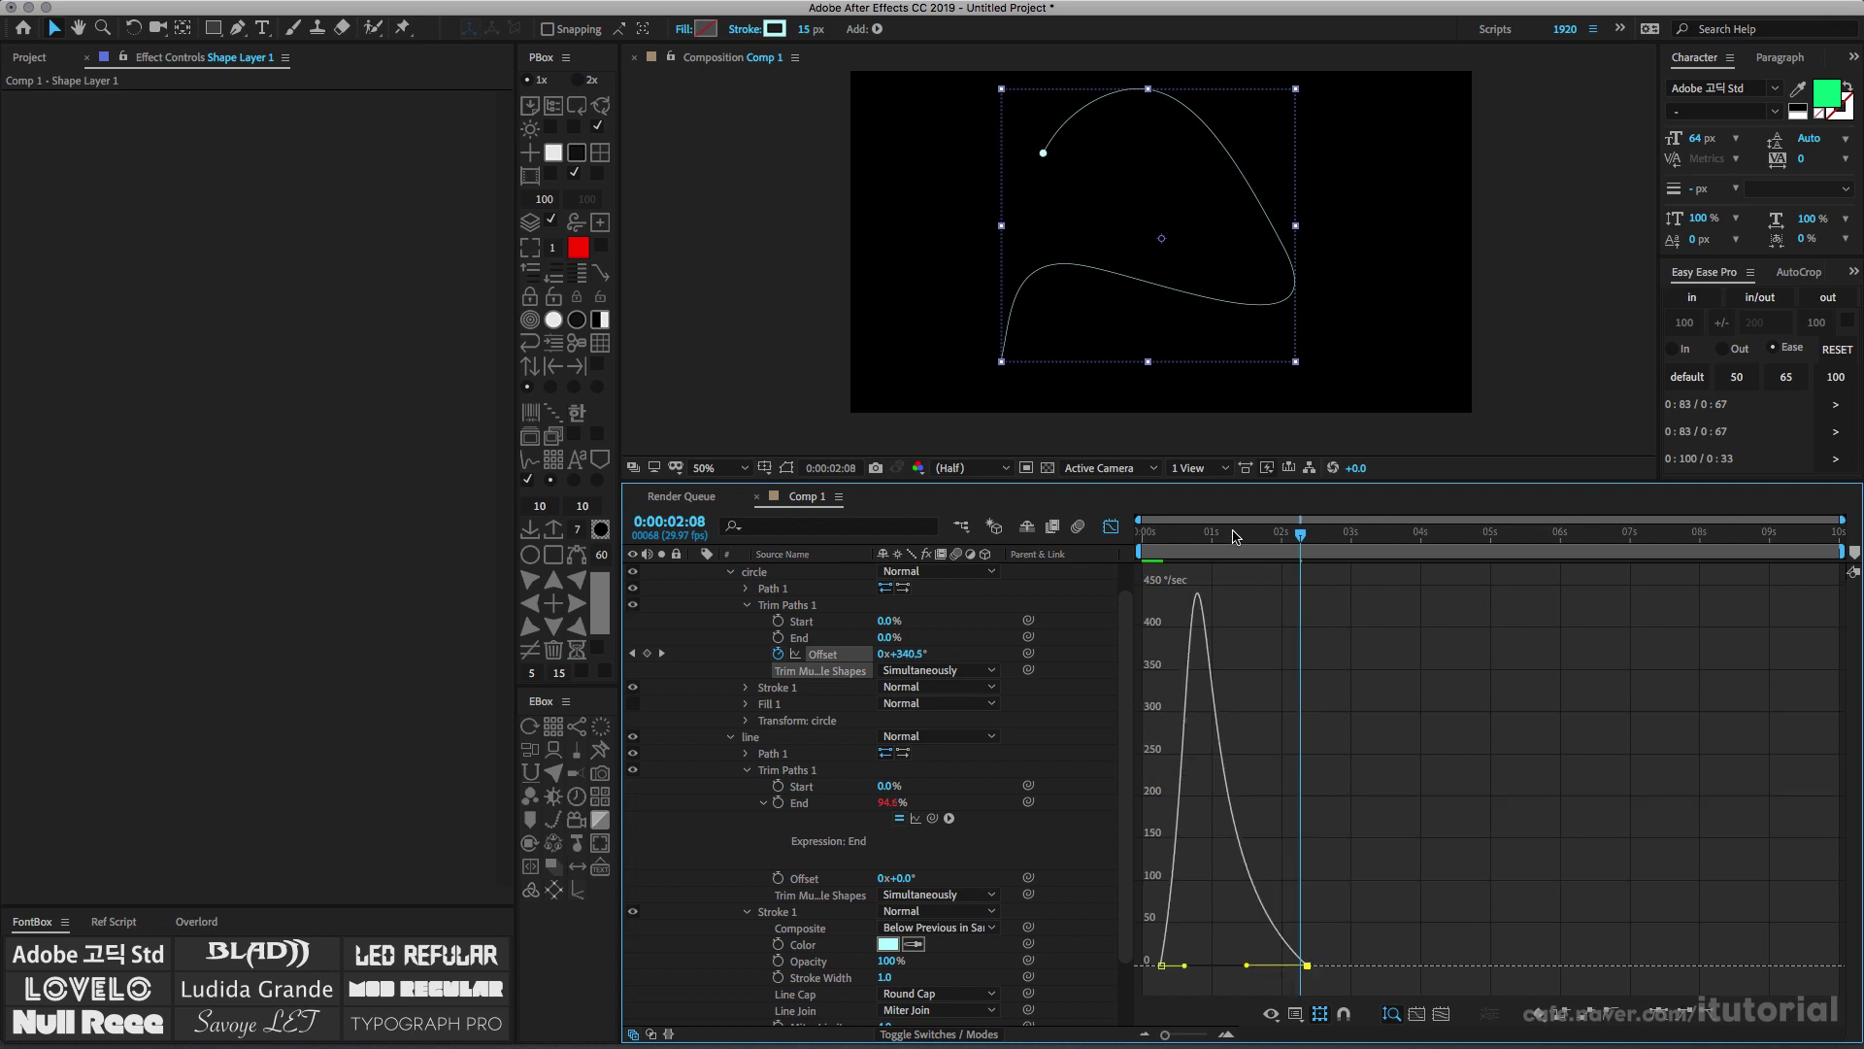
End the work area shortly after the last Offset keyframe and preview the line following the dot
drag(1233, 537, 1016, 542)
key(n)
key(space)
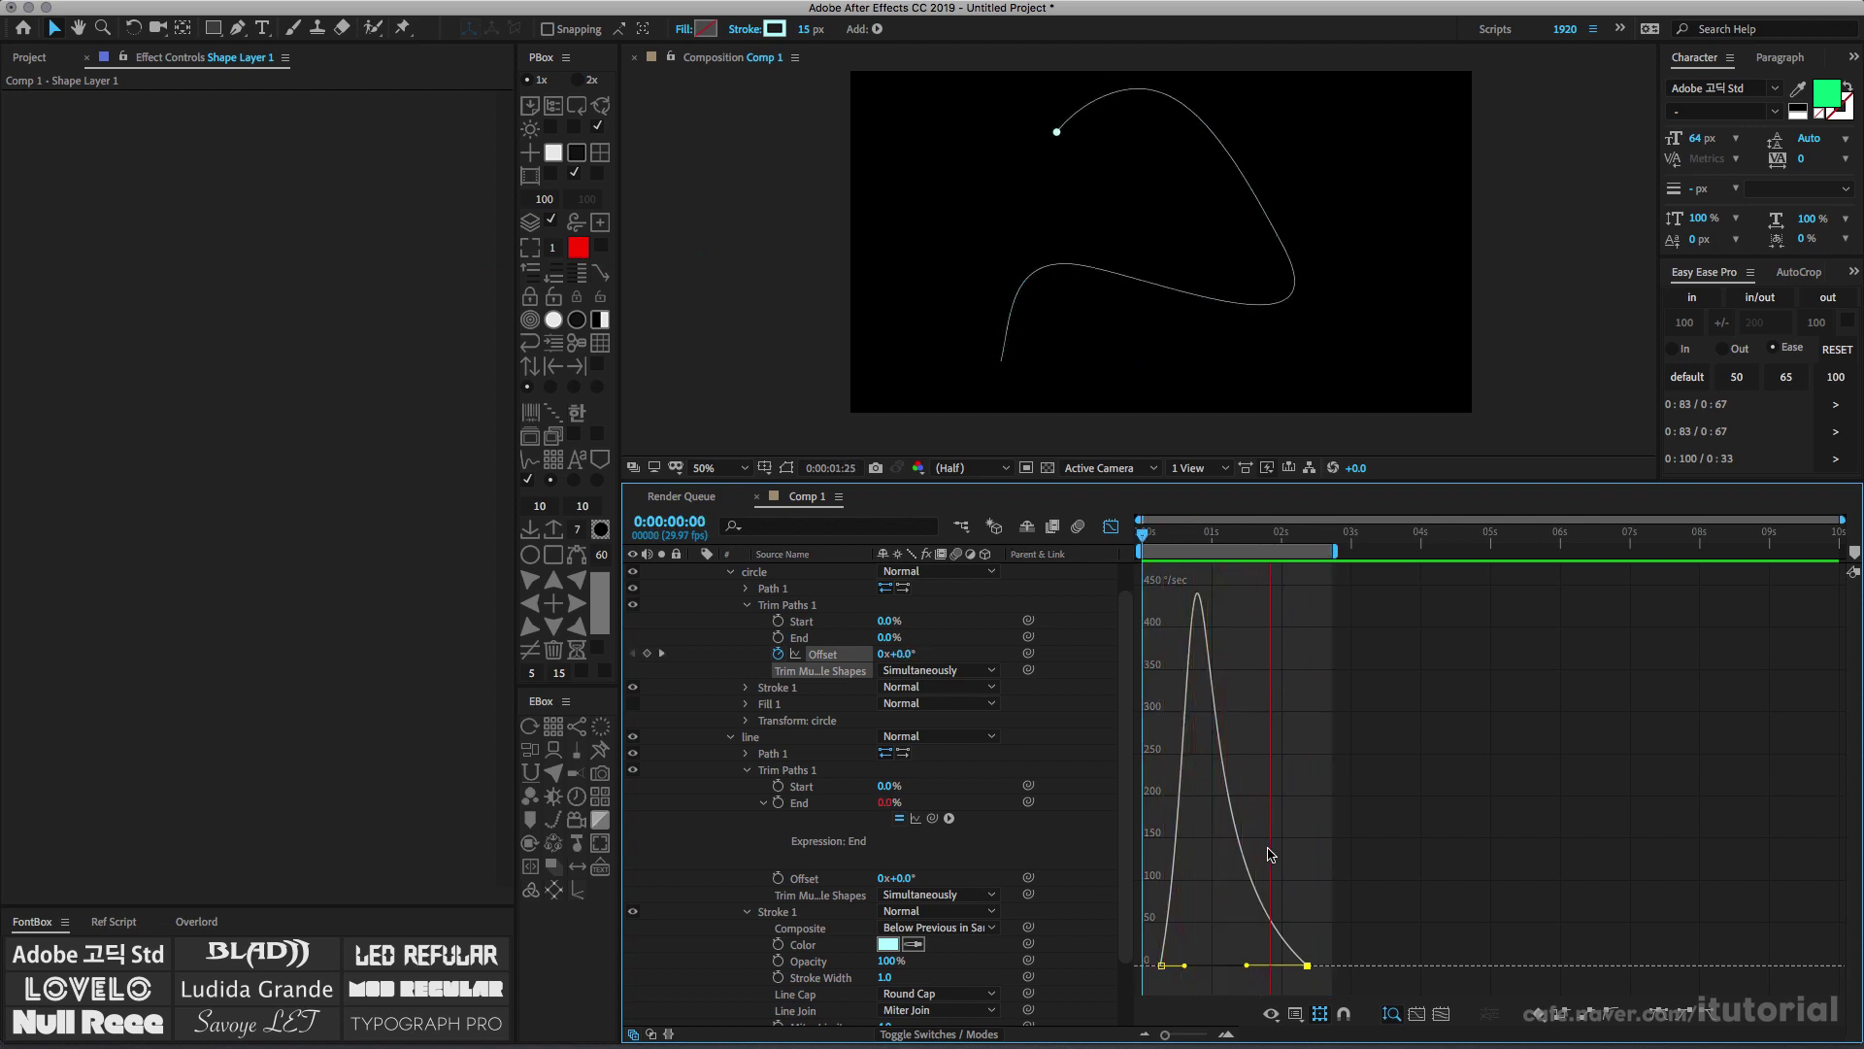
mouse_move(1258, 538)
mouse_down()
mouse_move(1146, 537)
mouse_move(1218, 537)
mouse_up()
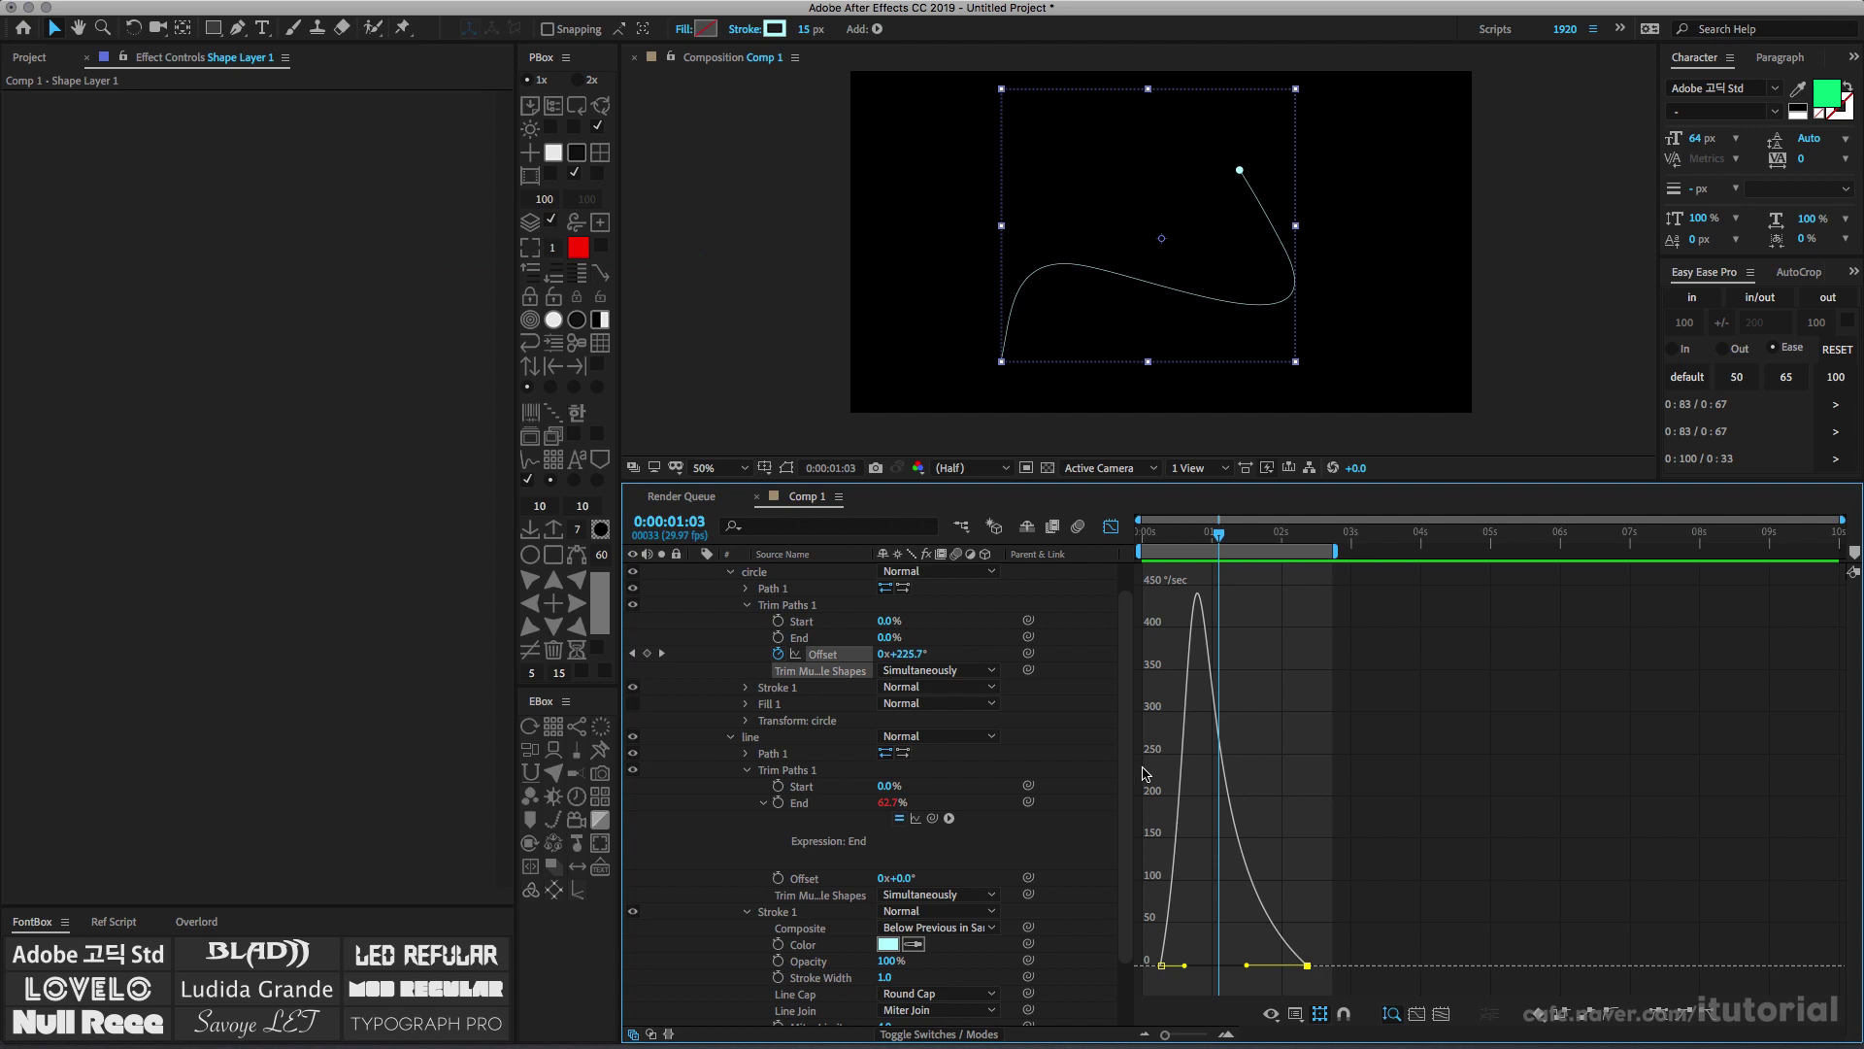
Collapse the shape layer's groups, leave the graph editor, and delete Shape Layer 1 from the composition
click(747, 770)
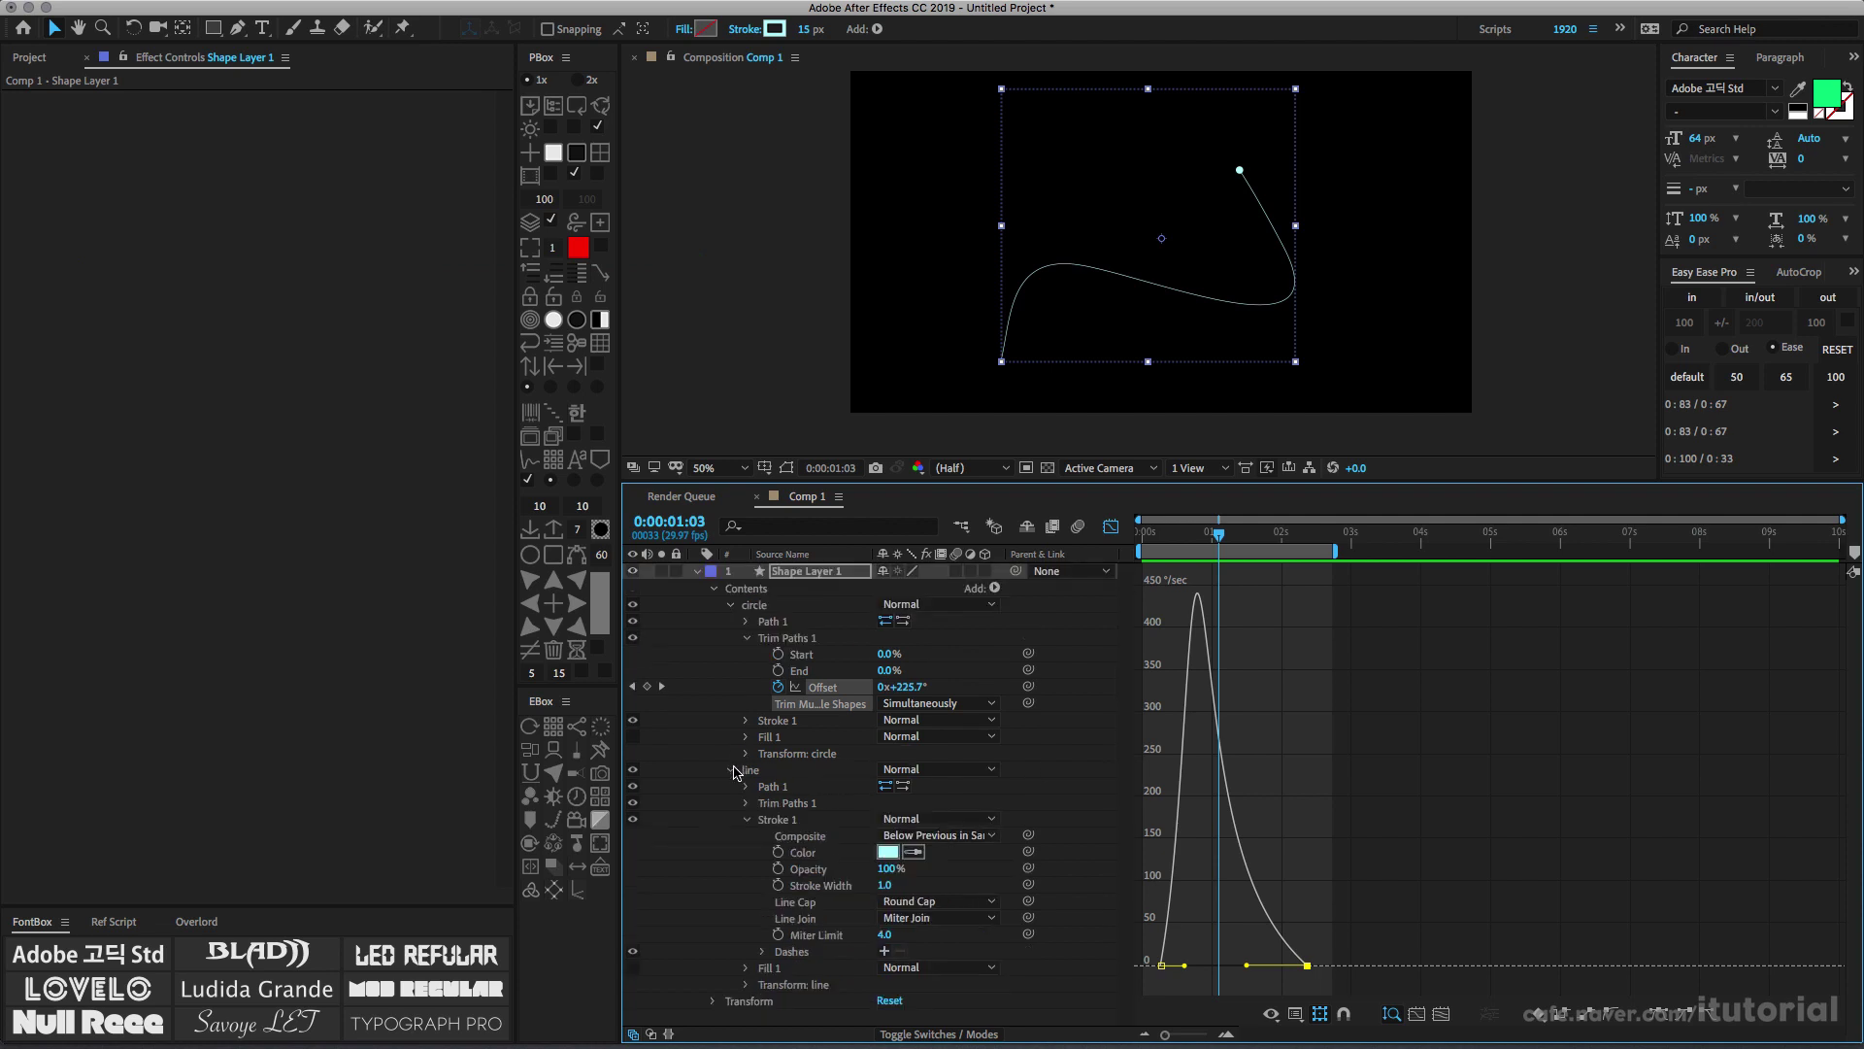
click(731, 770)
click(731, 605)
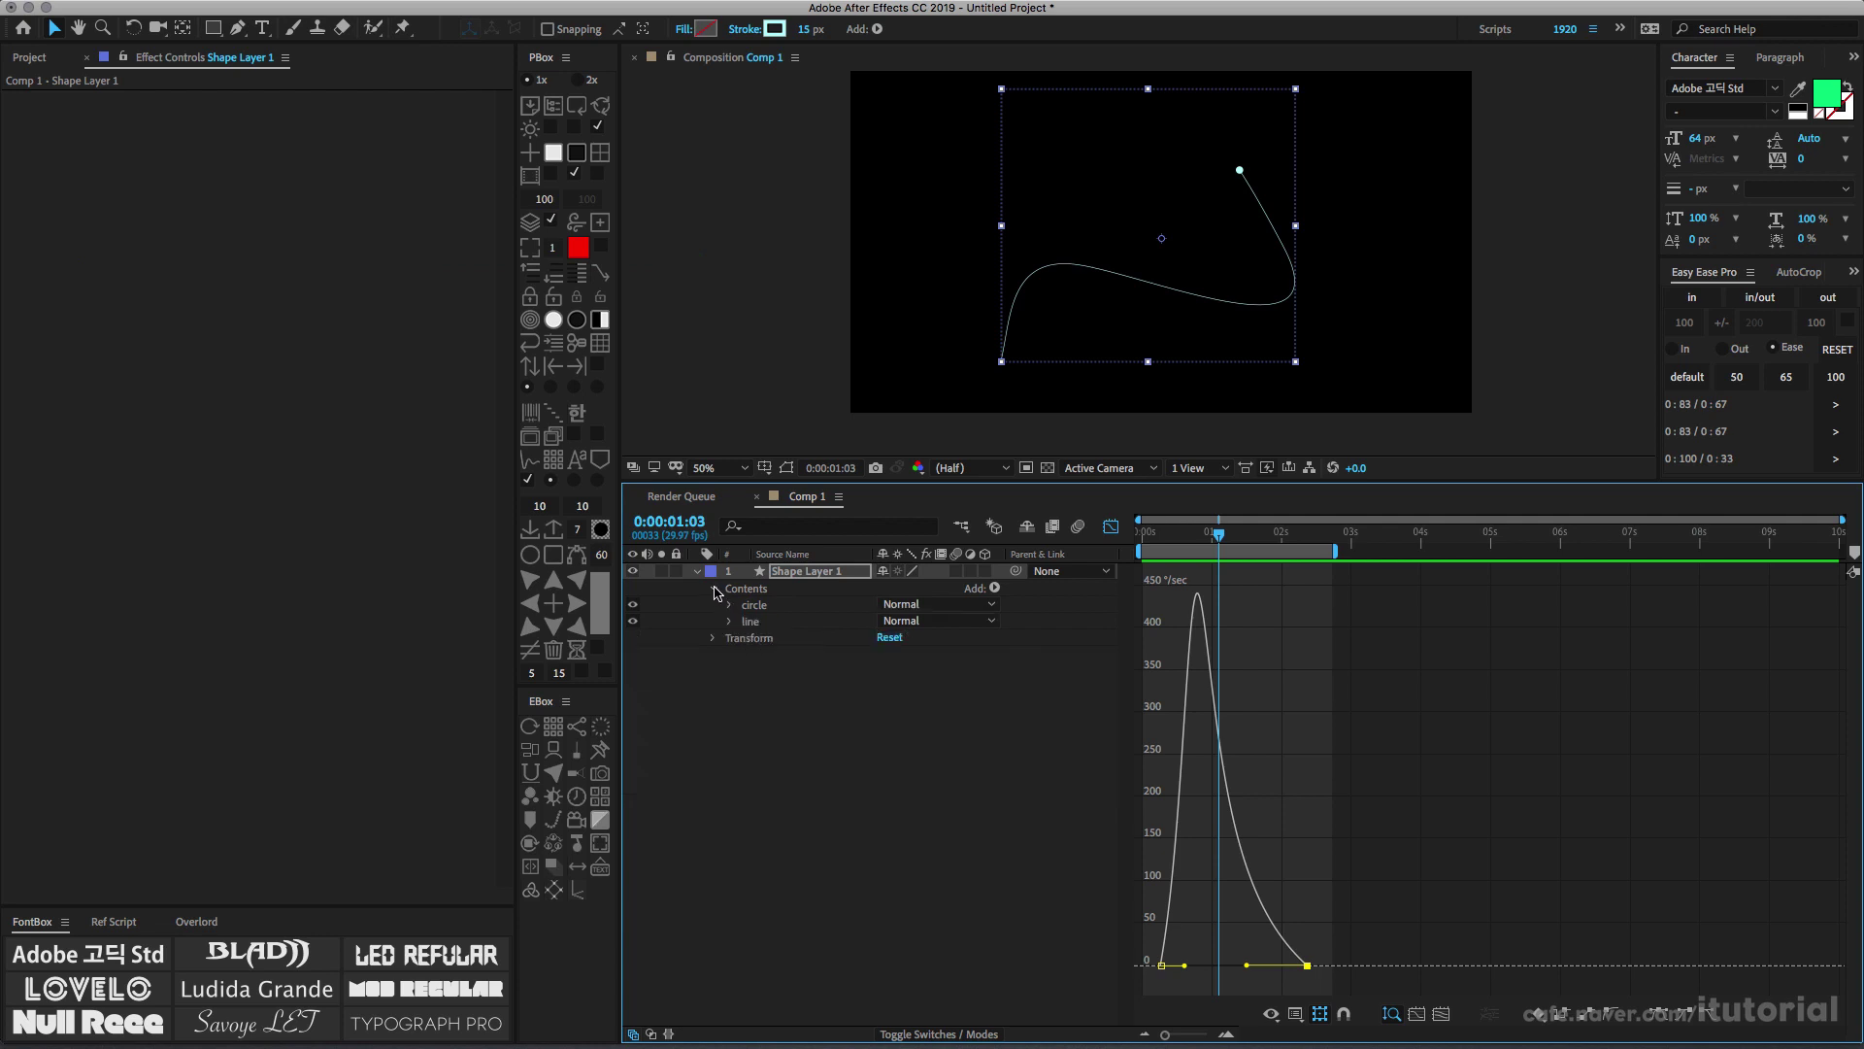
click(713, 588)
click(1111, 527)
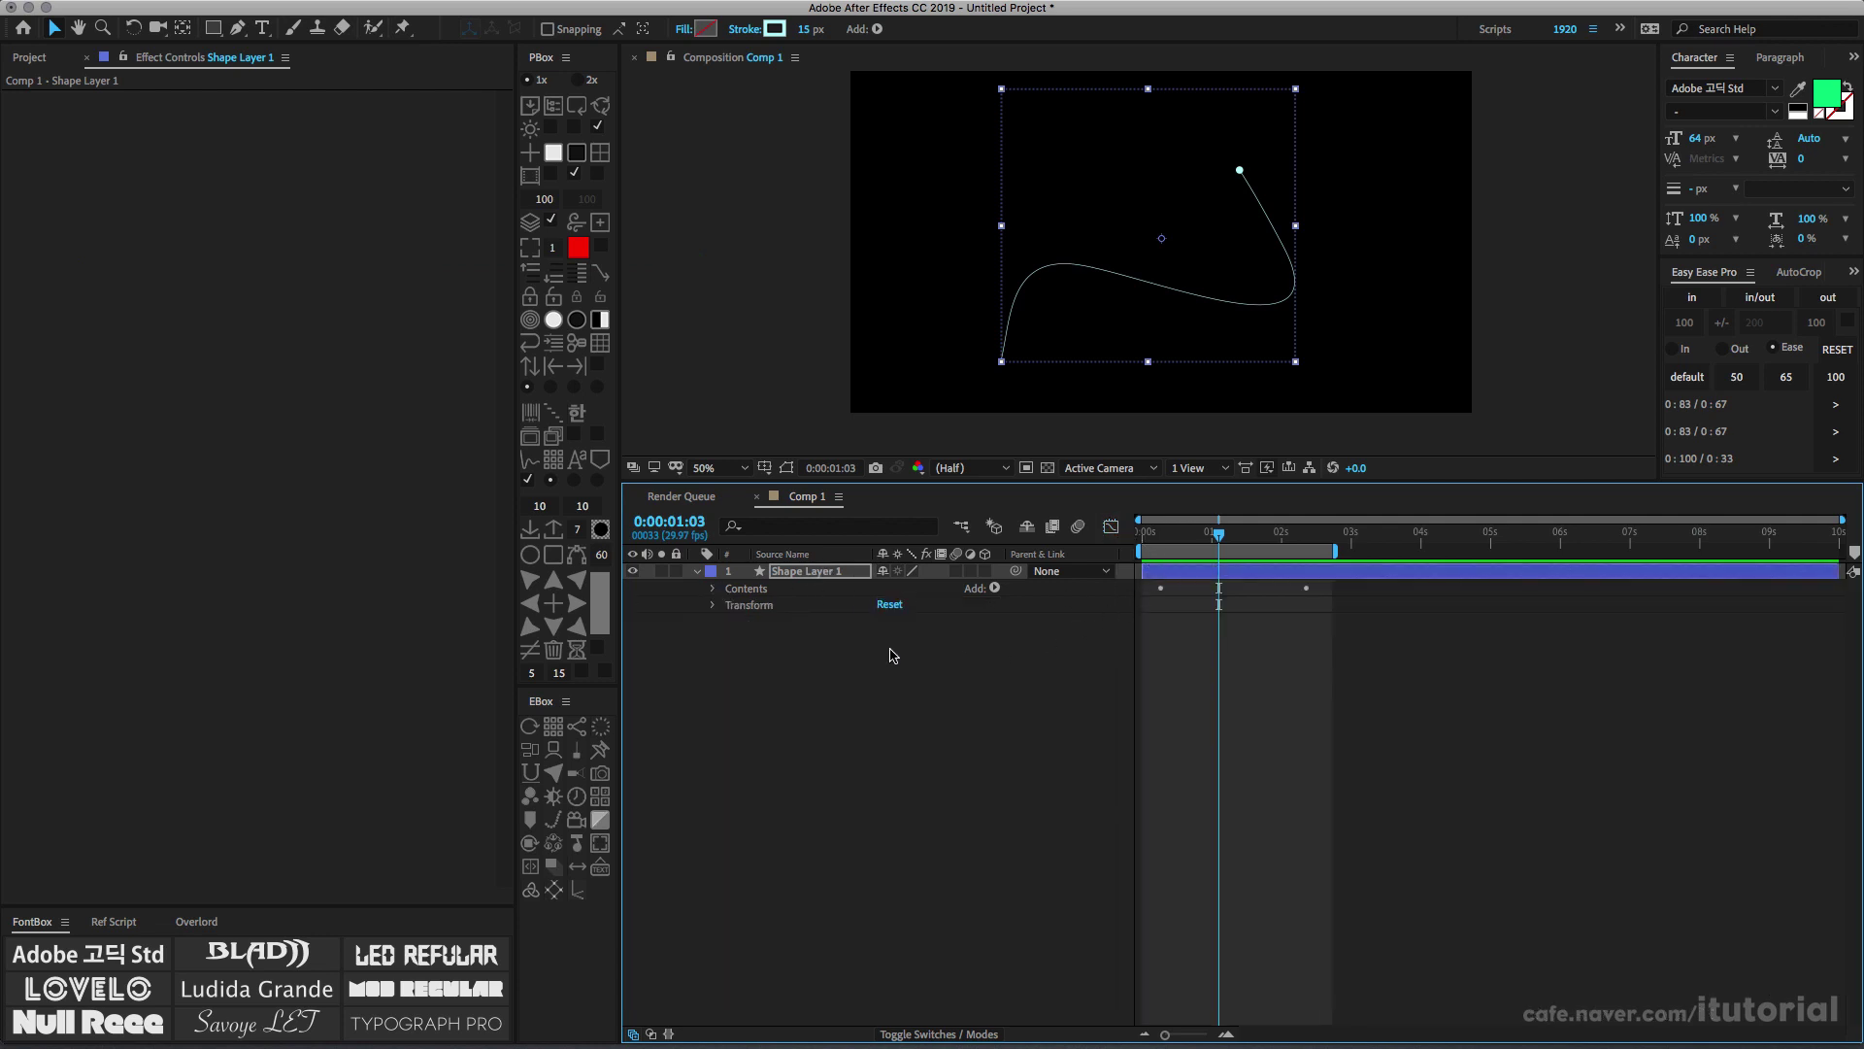
click(838, 645)
click(816, 575)
key(Delete)
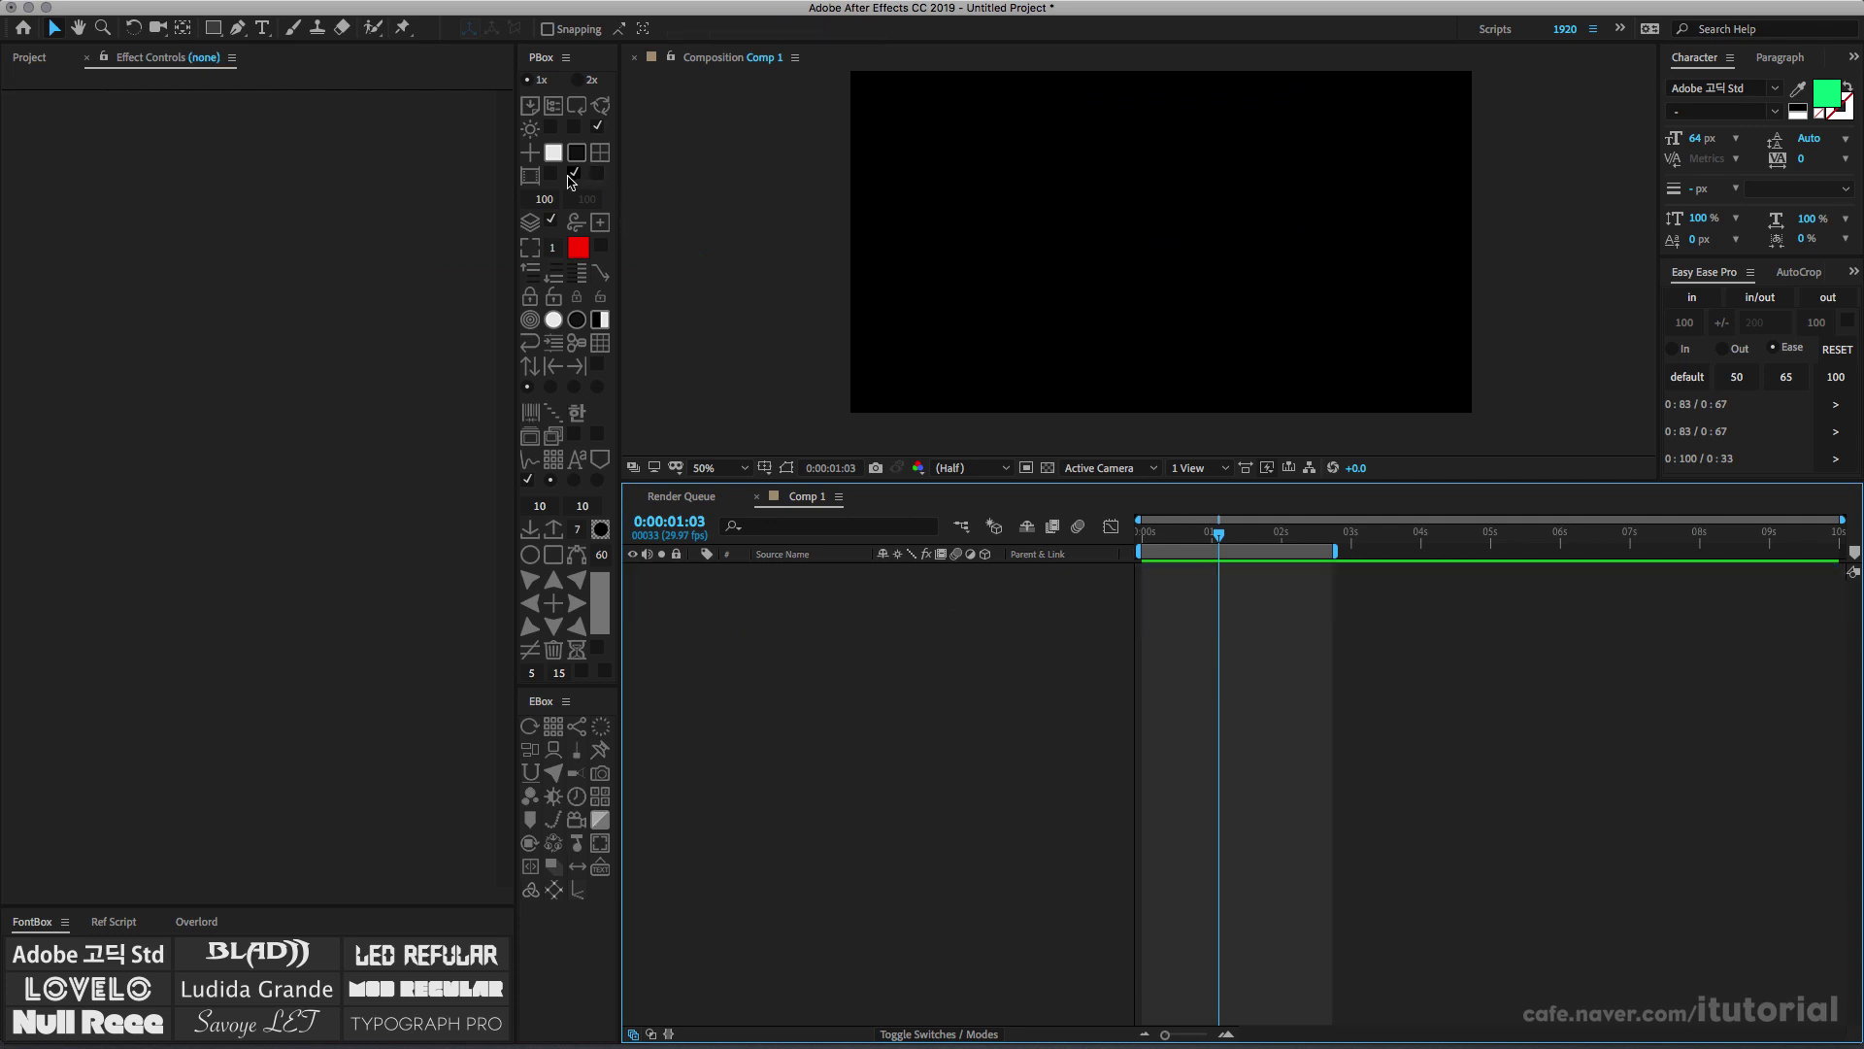
Create a solid with size 50 using PBox and move it to about 164, 478
click(544, 200)
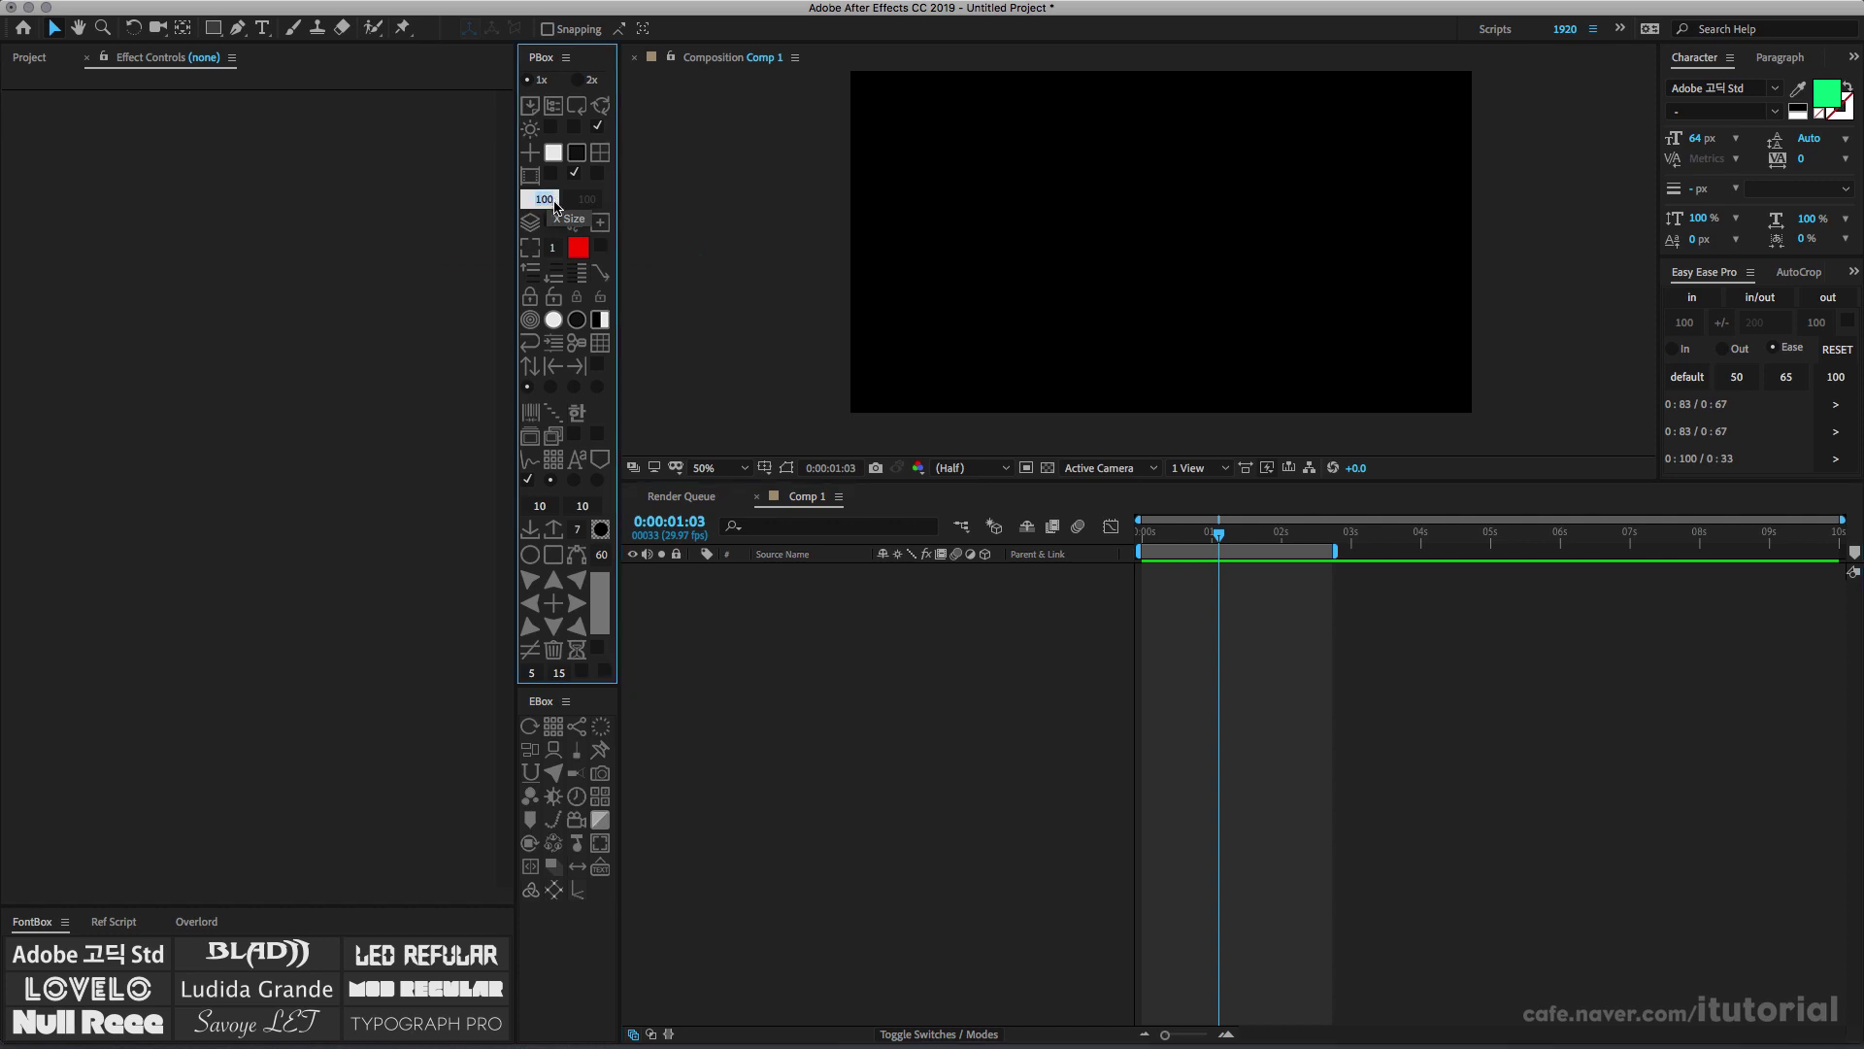
text(50)
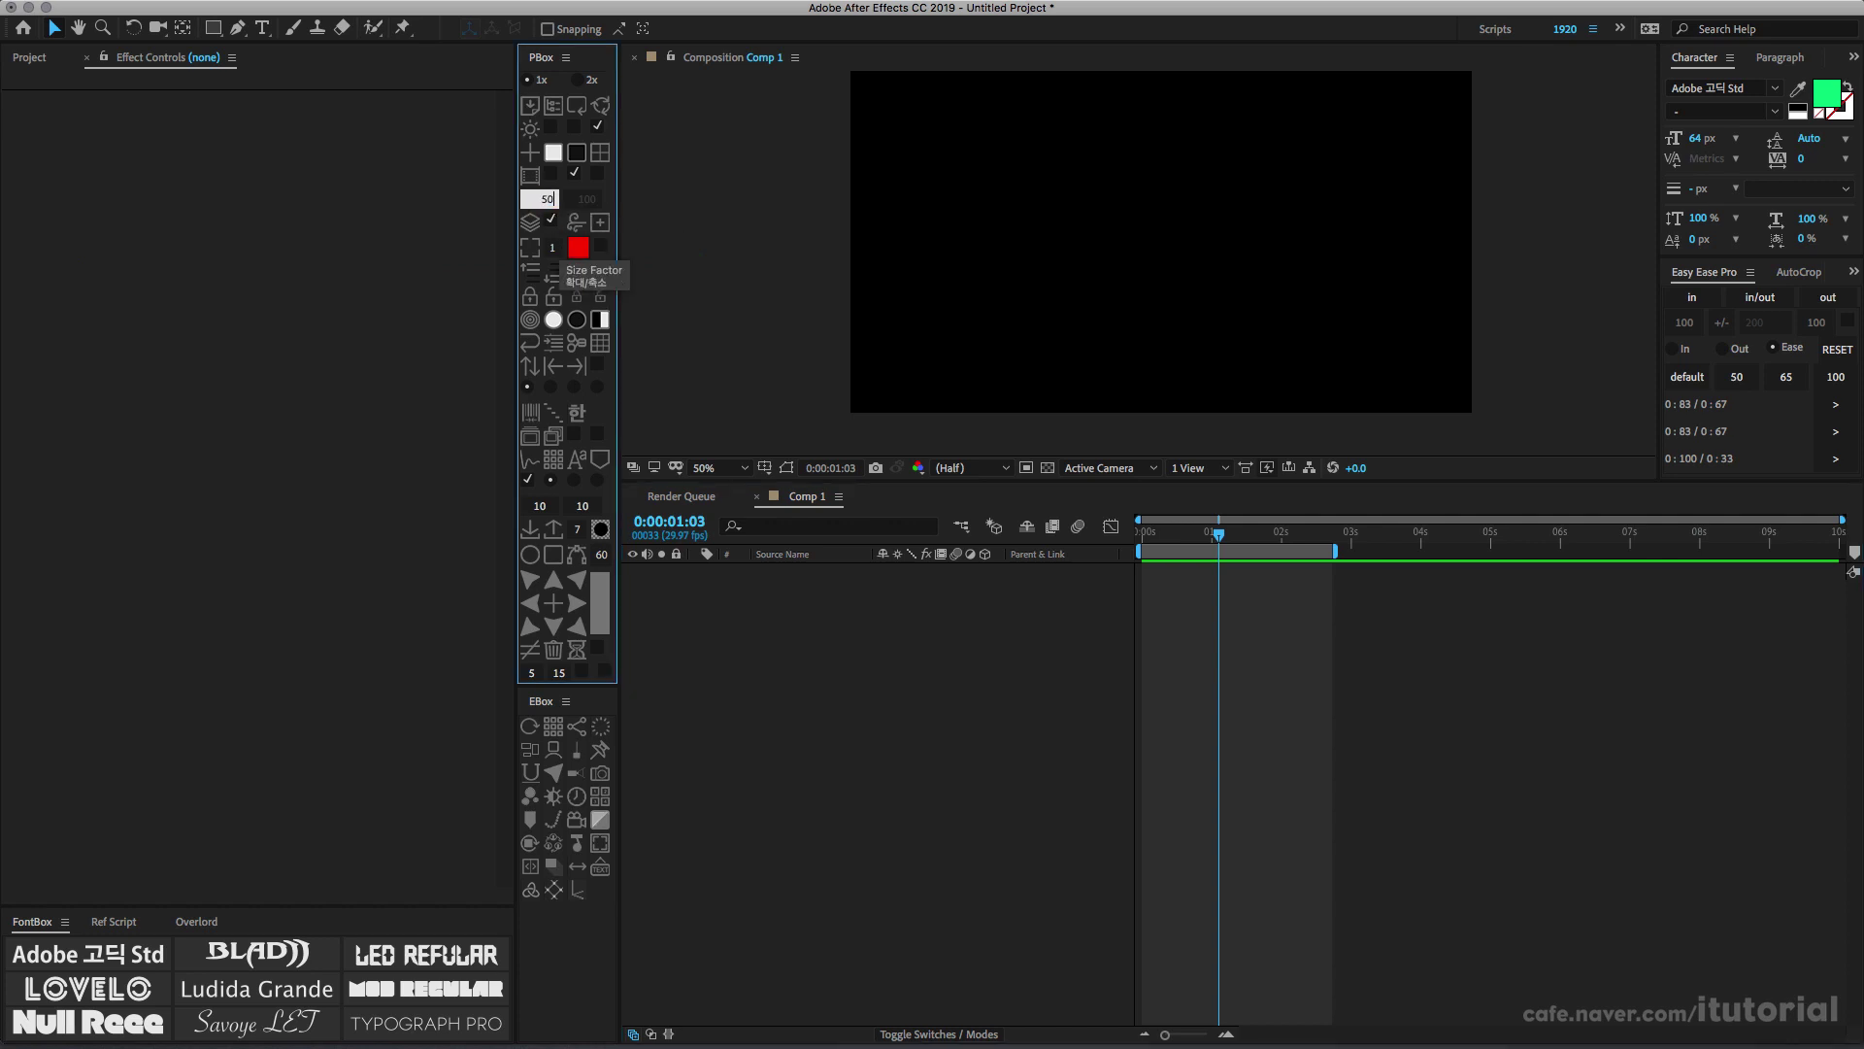
click(606, 160)
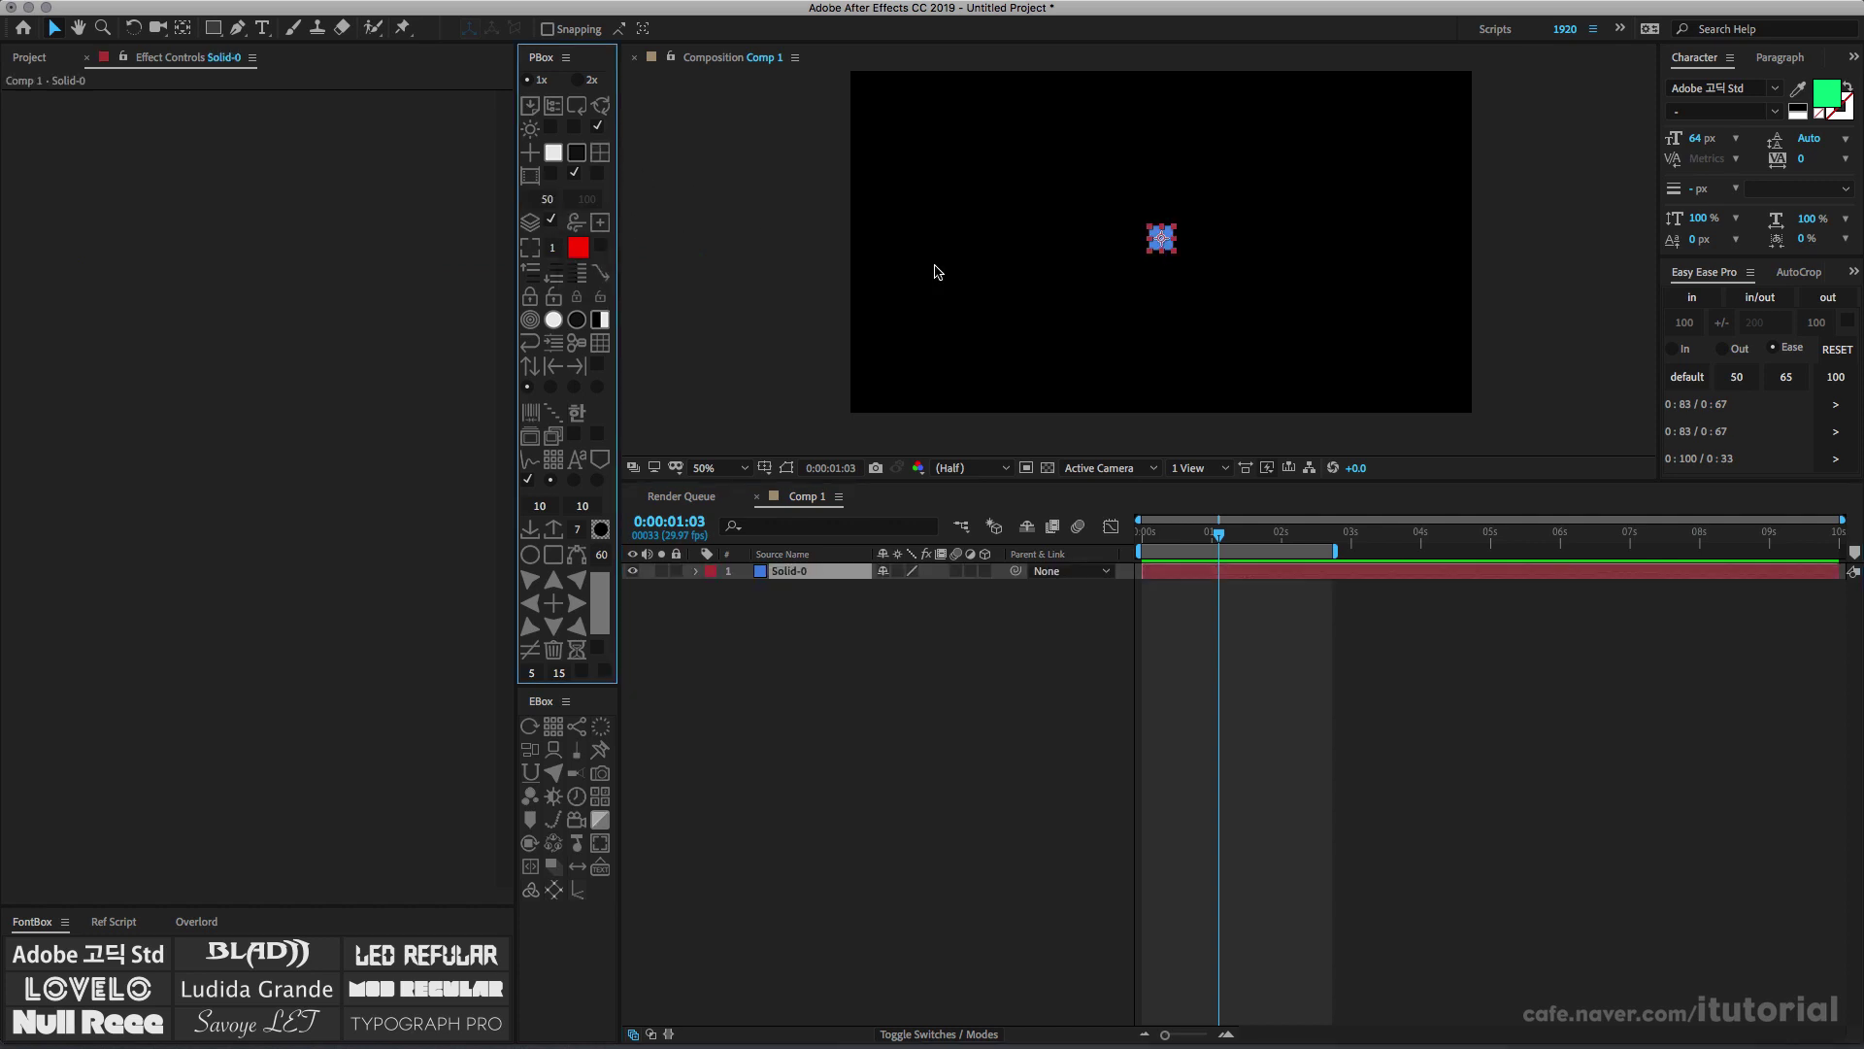
drag(1159, 243, 928, 299)
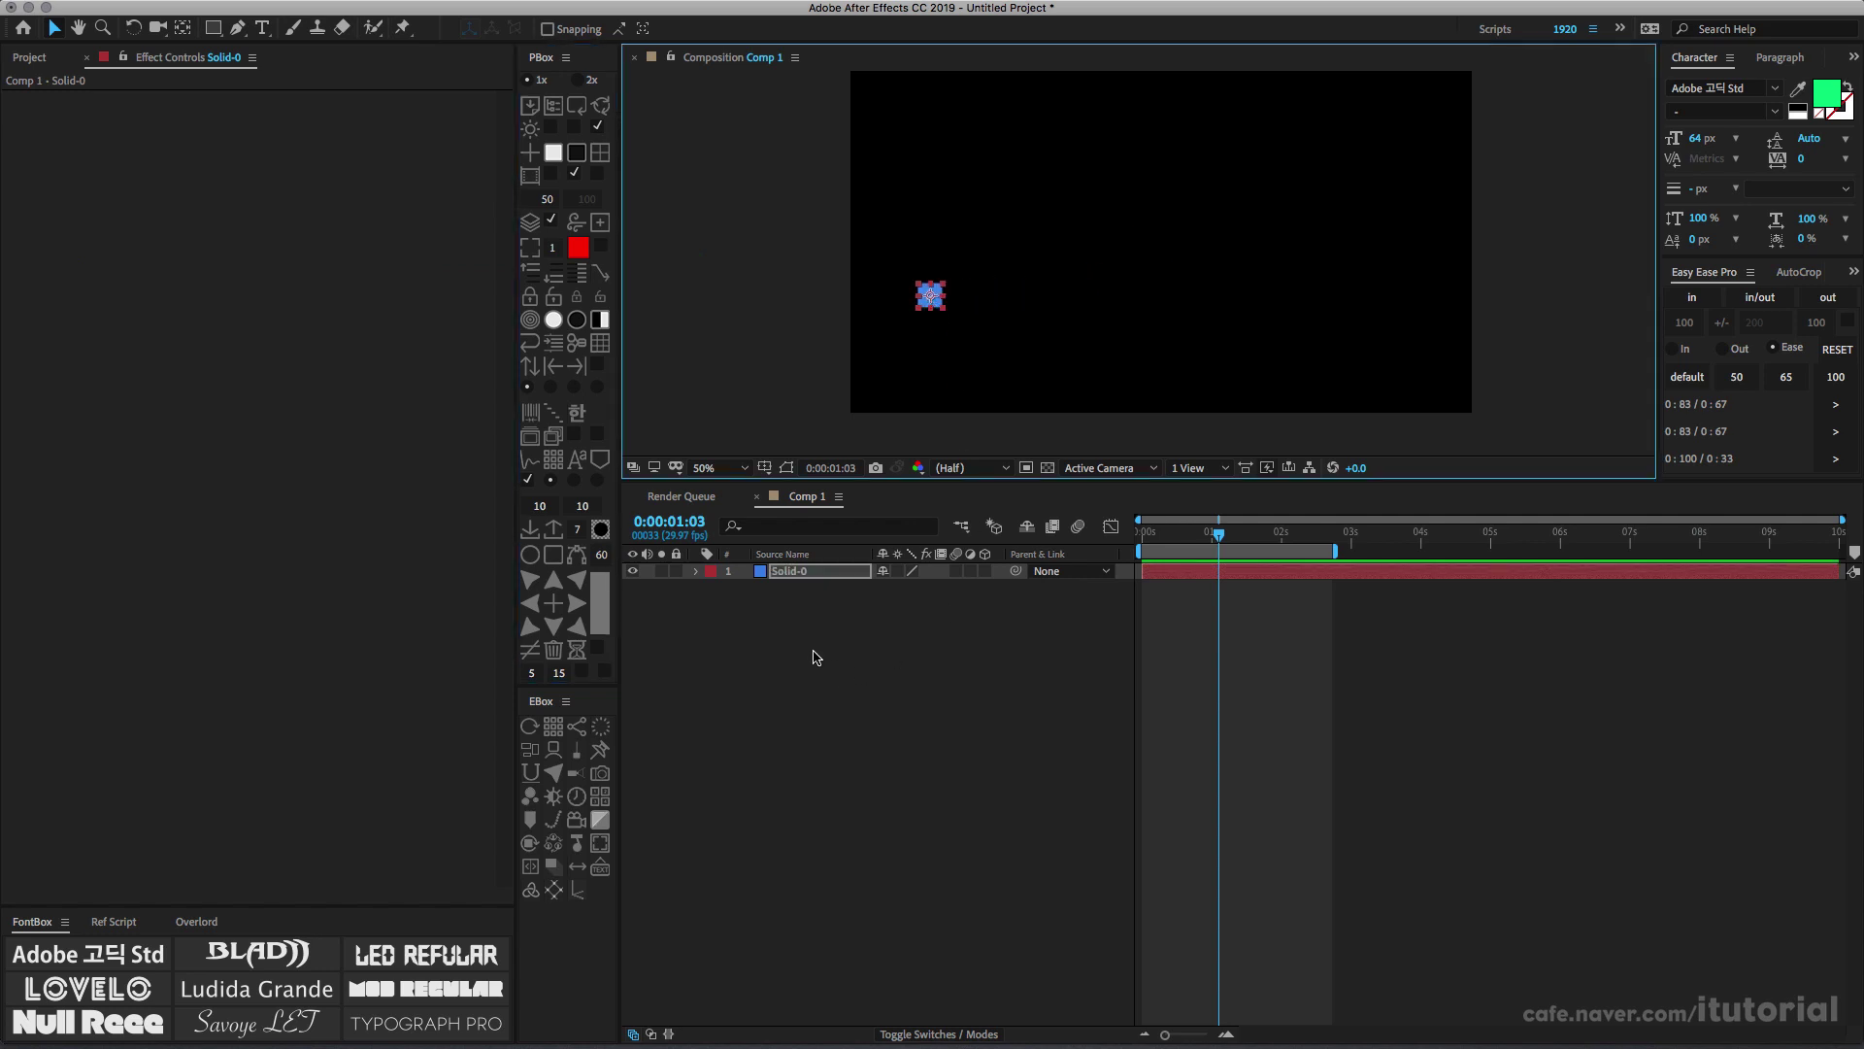
Animate the solid's Position along a wavy path with four keyframes, from 0:00:00:13 to about 1032, 352 at 0:00:02:19
click(791, 574)
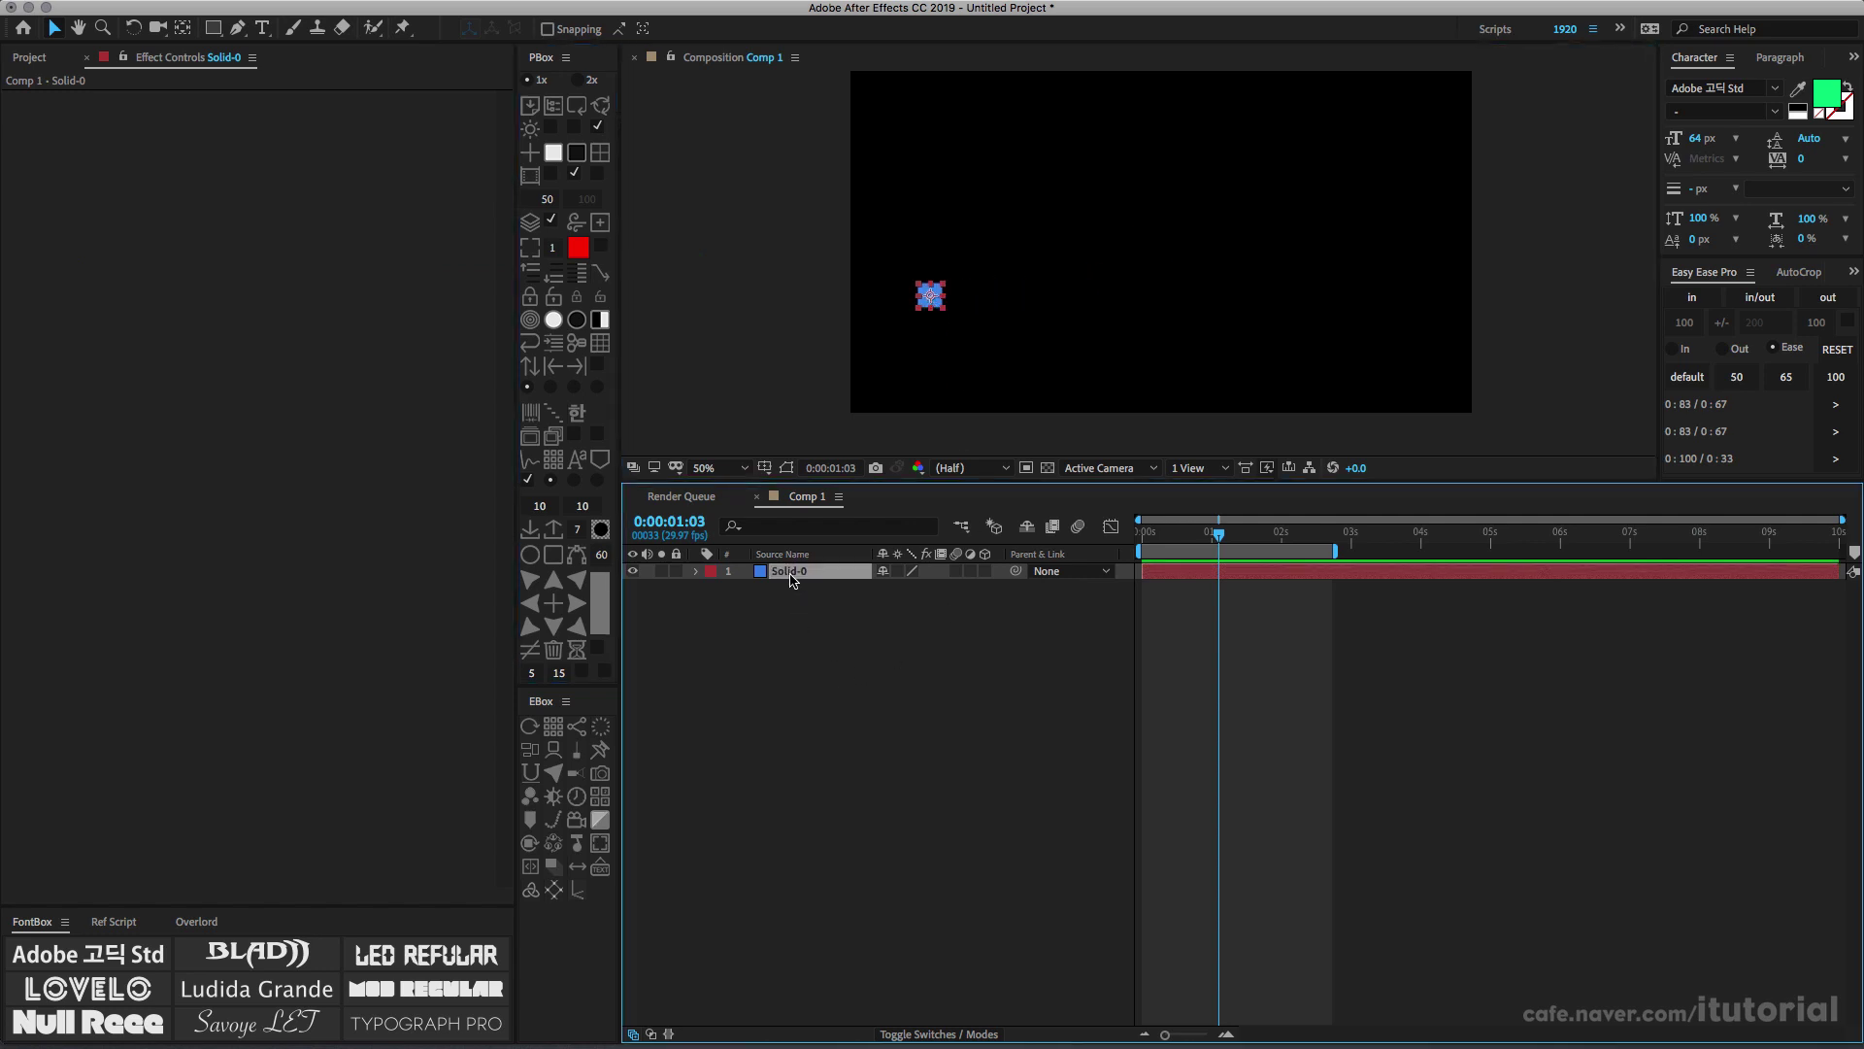
key(p)
drag(1183, 537, 1172, 537)
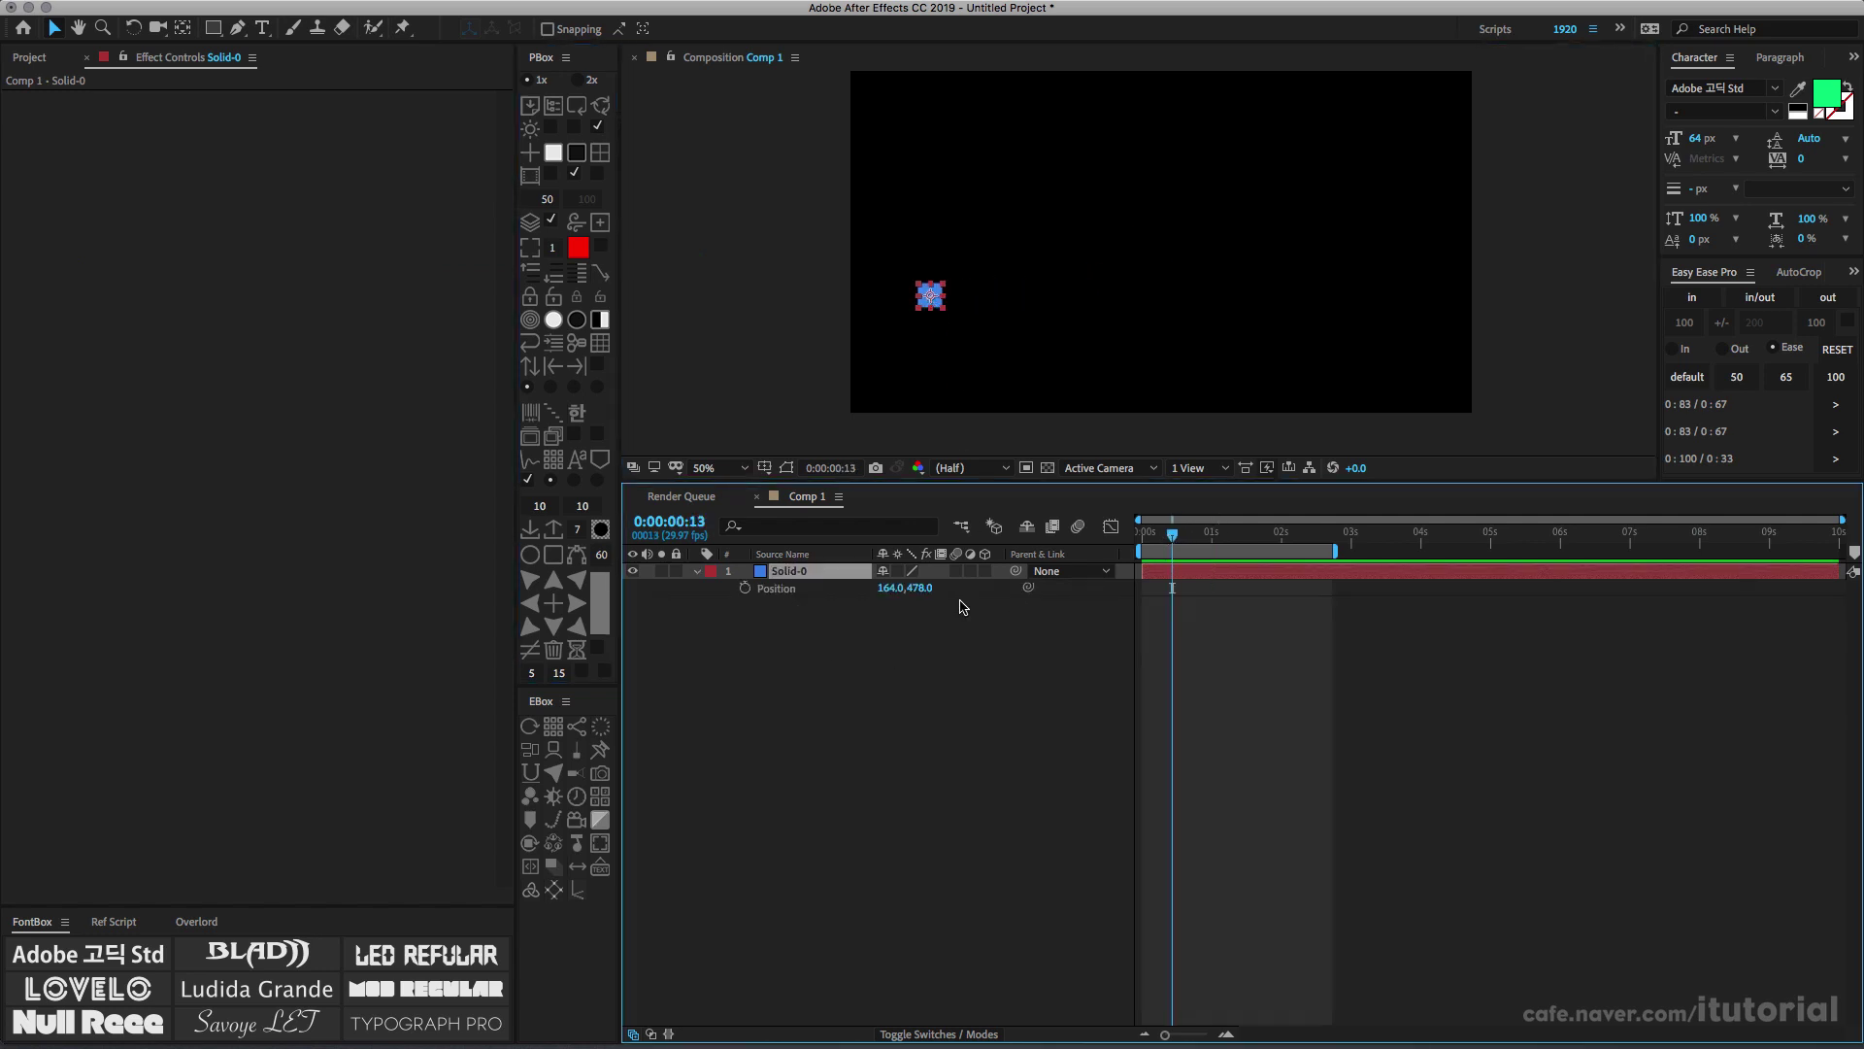
click(745, 587)
click(1233, 541)
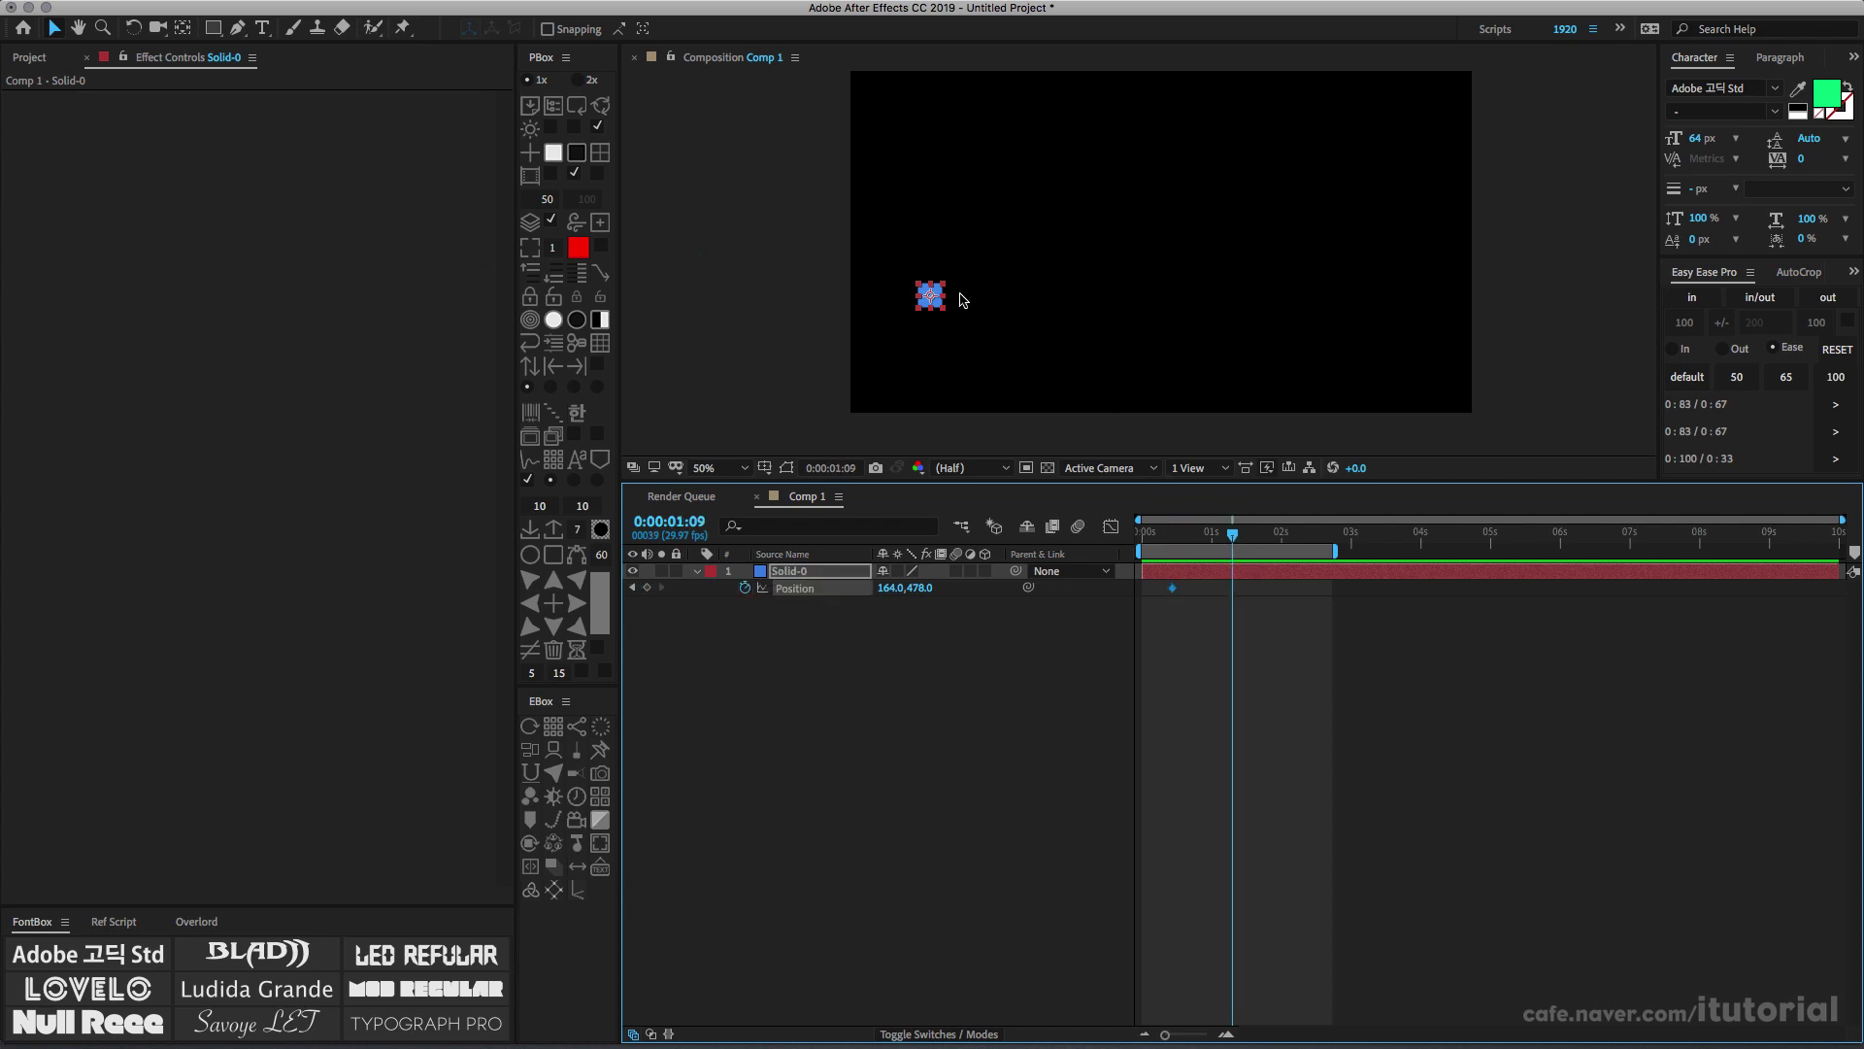
drag(931, 295, 1370, 242)
click(1288, 533)
click(1327, 533)
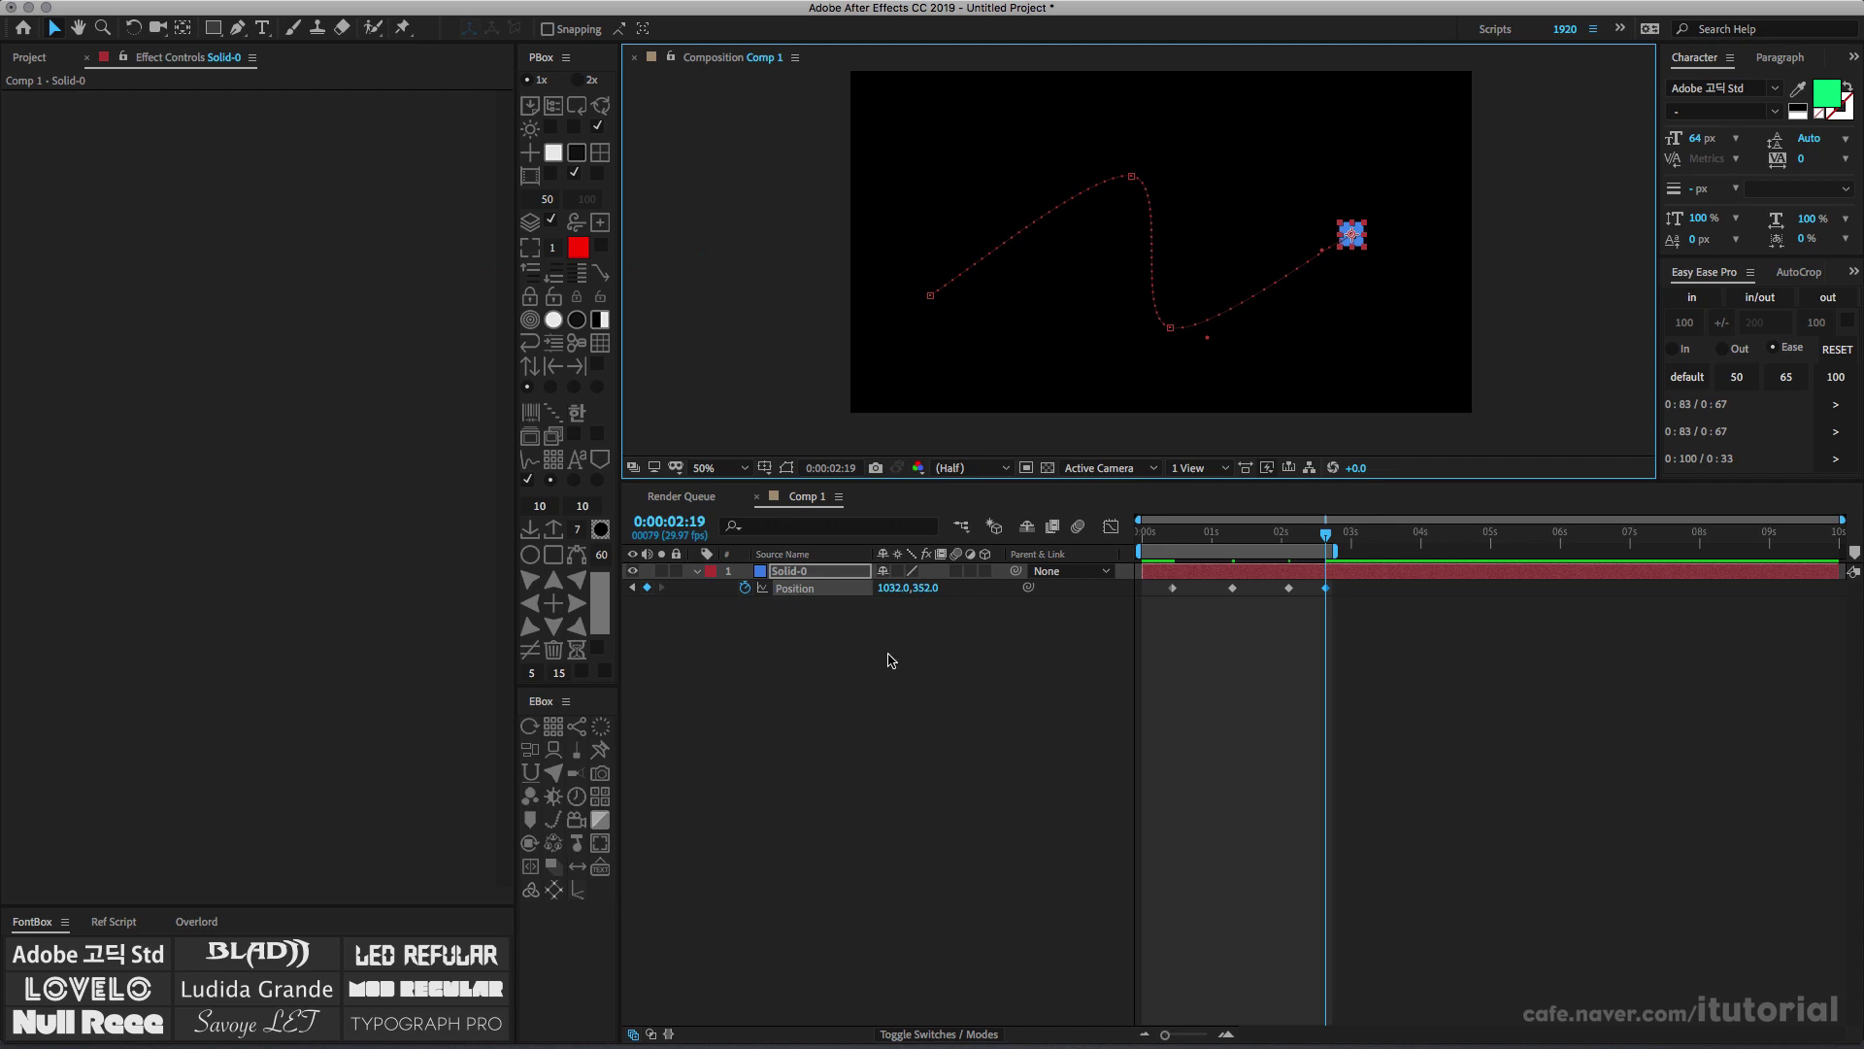
Extend the work area's end to 3 seconds and scrub through the solid's movement along the path
click(1243, 535)
mouse_move(1226, 537)
mouse_down()
mouse_move(1174, 537)
mouse_move(1301, 537)
mouse_move(1185, 539)
mouse_move(1202, 540)
mouse_up()
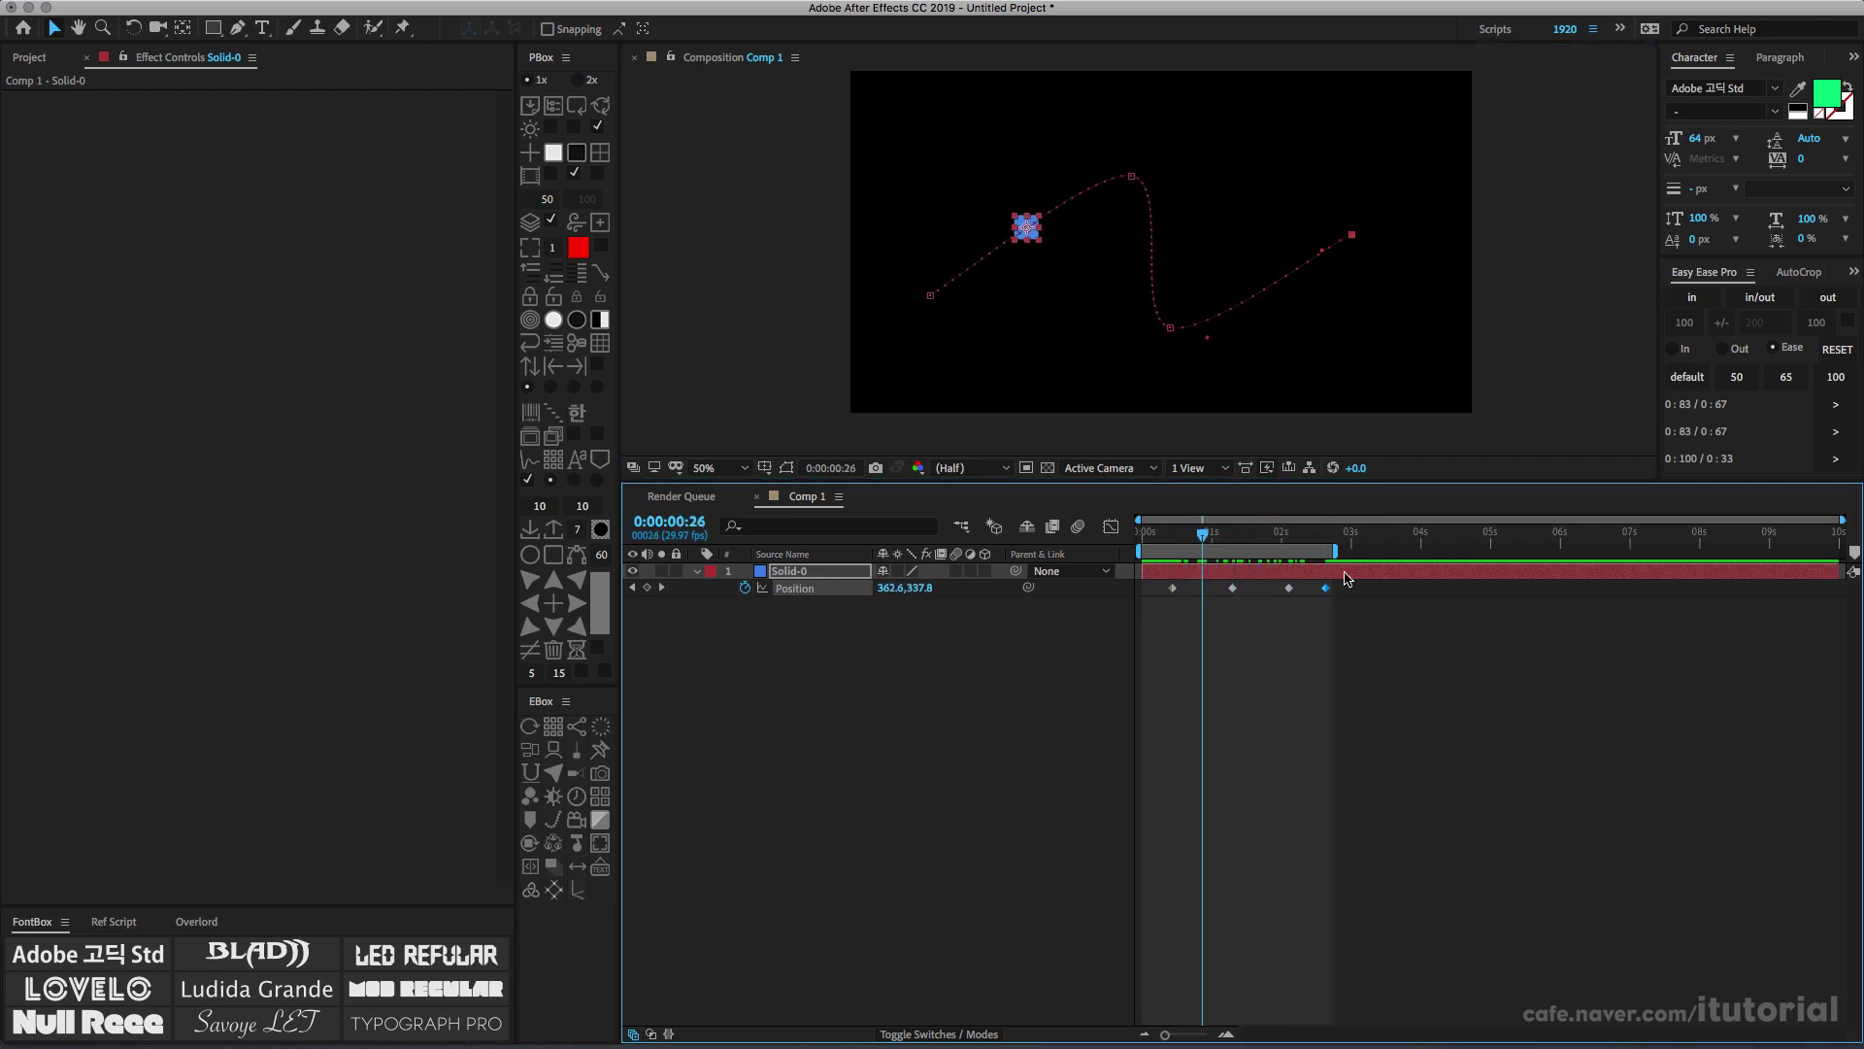
drag(1336, 550, 1352, 551)
mouse_move(1214, 537)
mouse_down()
mouse_move(1274, 548)
mouse_move(1201, 544)
mouse_move(1245, 546)
mouse_up()
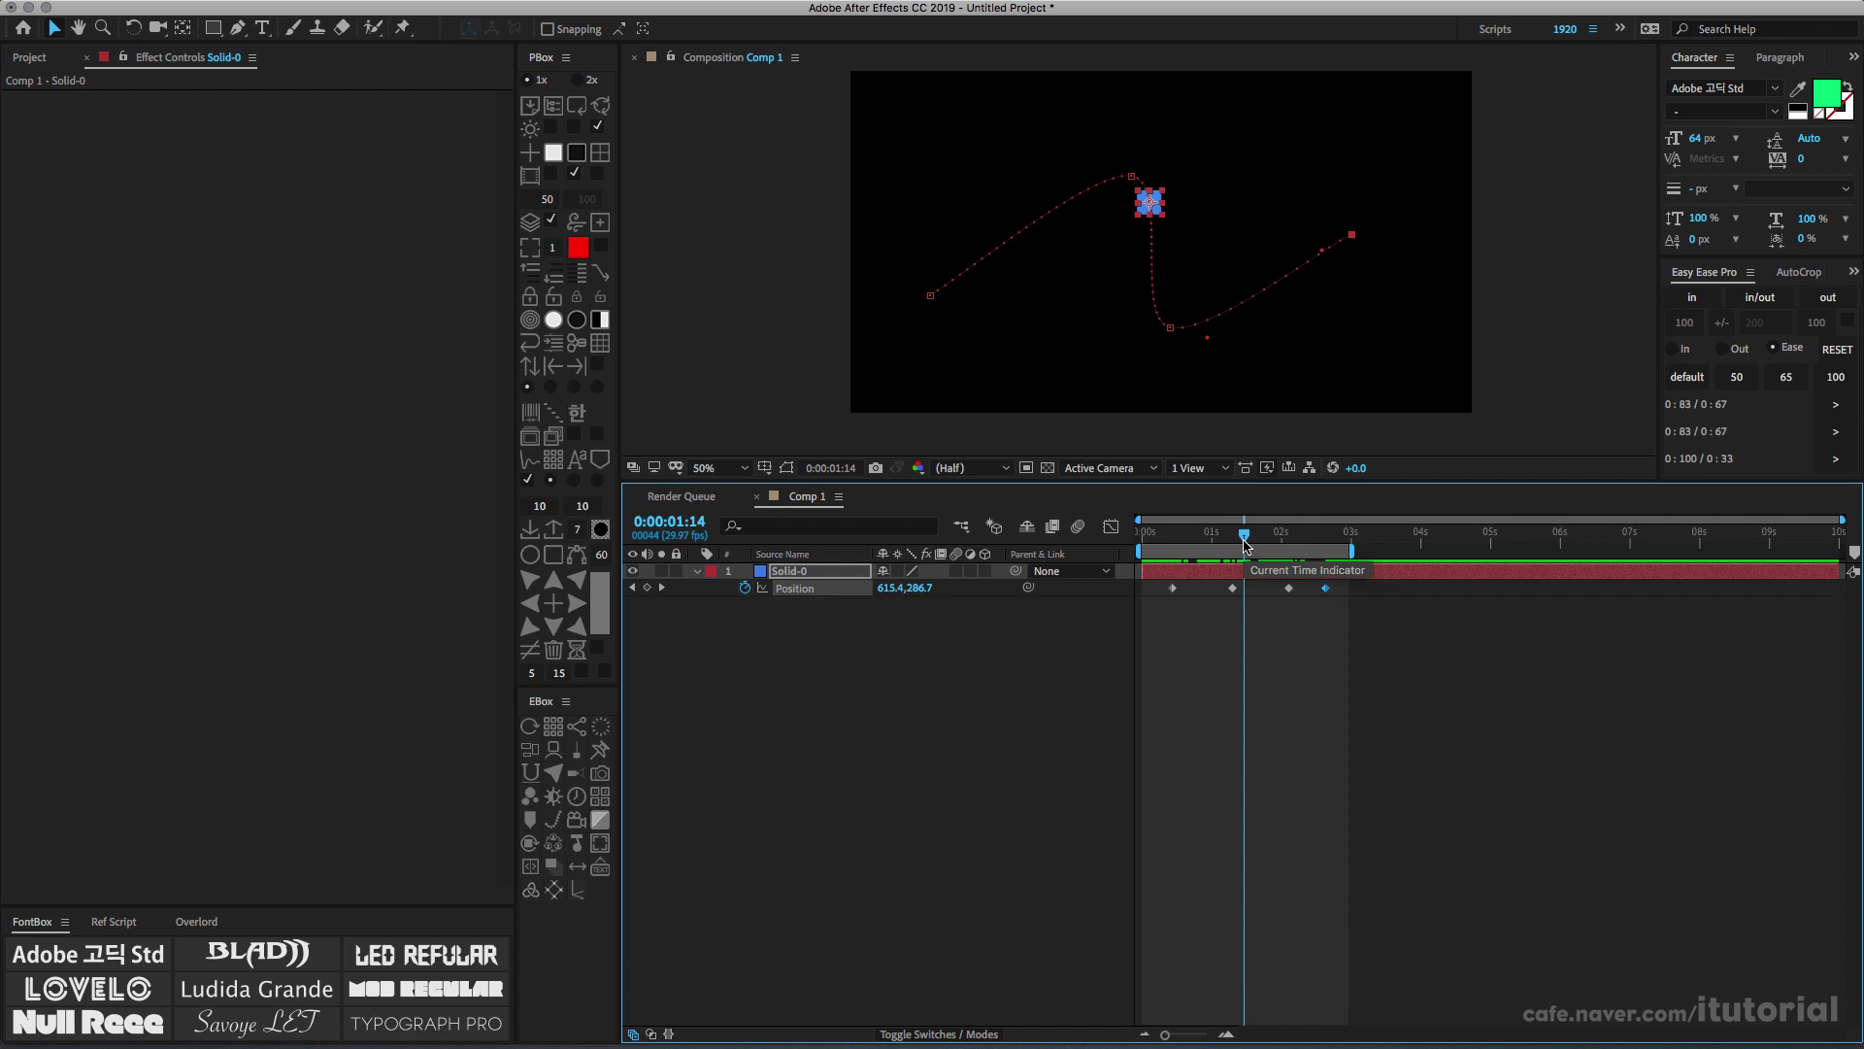
drag(1246, 544, 1211, 542)
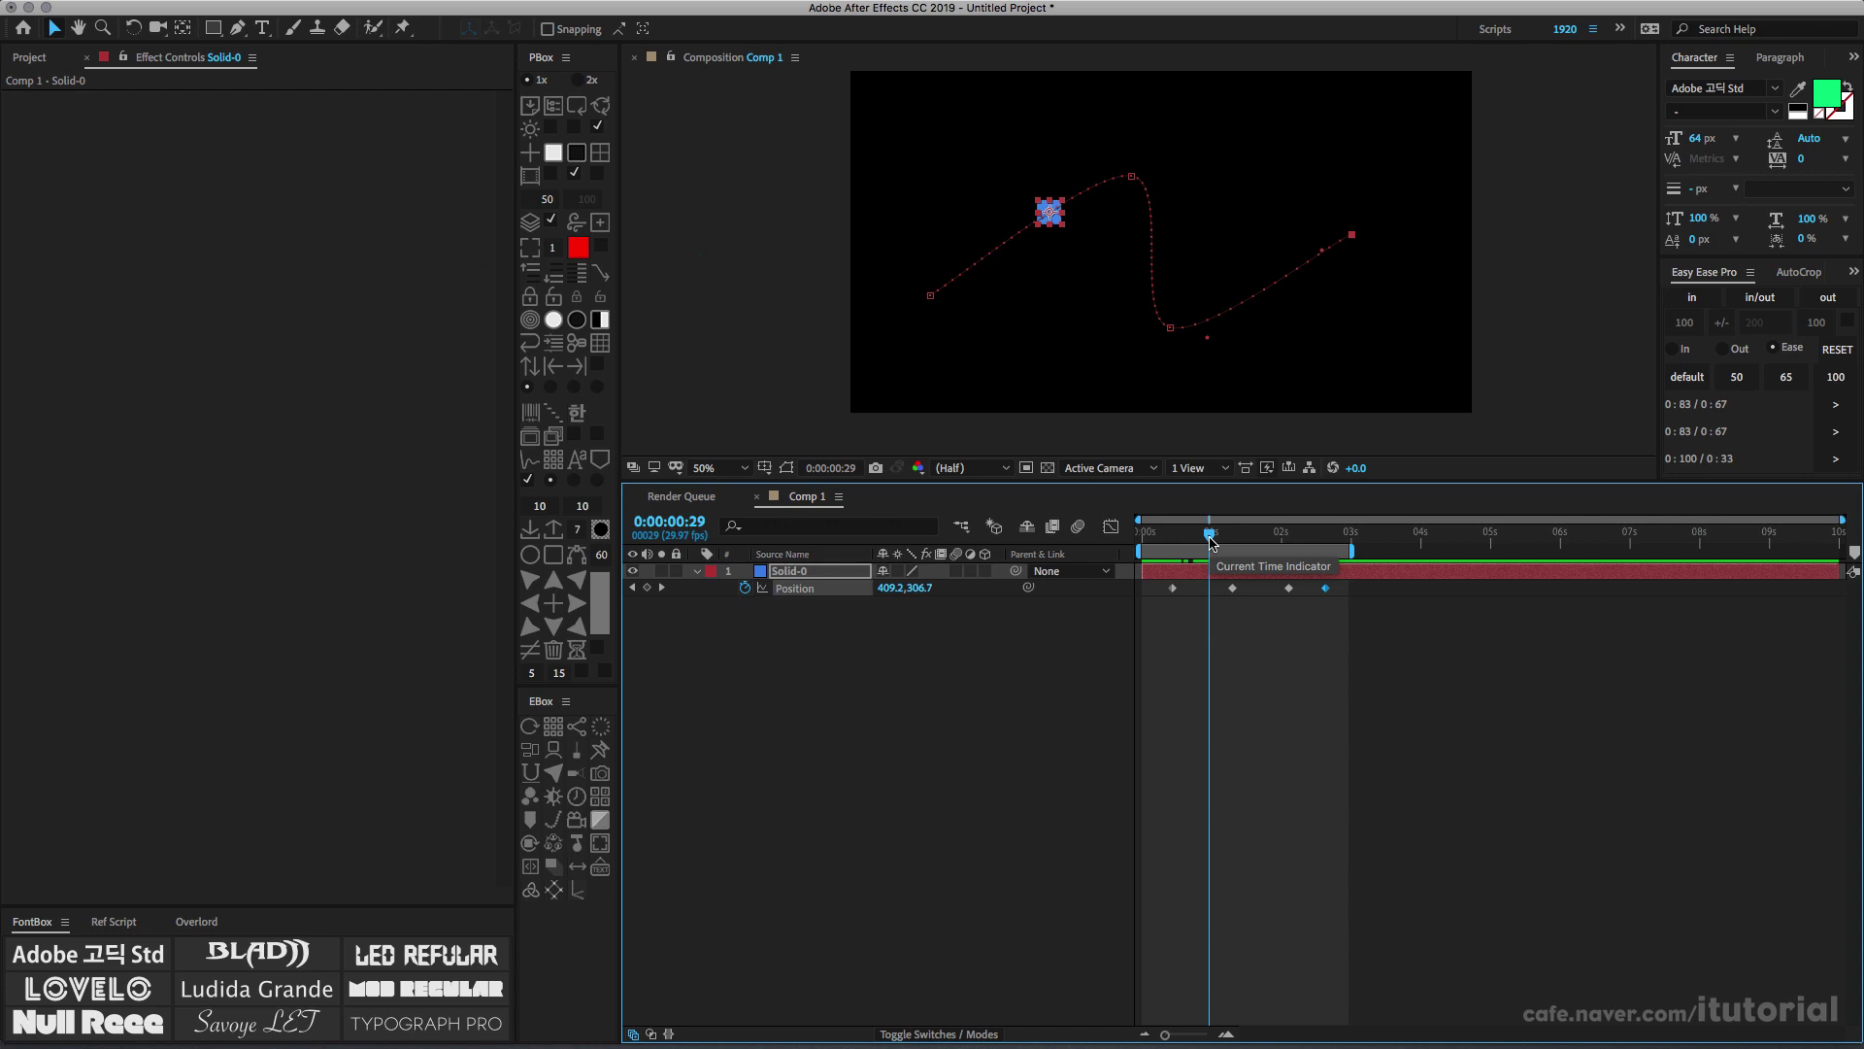
Select all of the solid's Position keyframes and review the motion between them, stopping at 0:00:01:08
click(1191, 571)
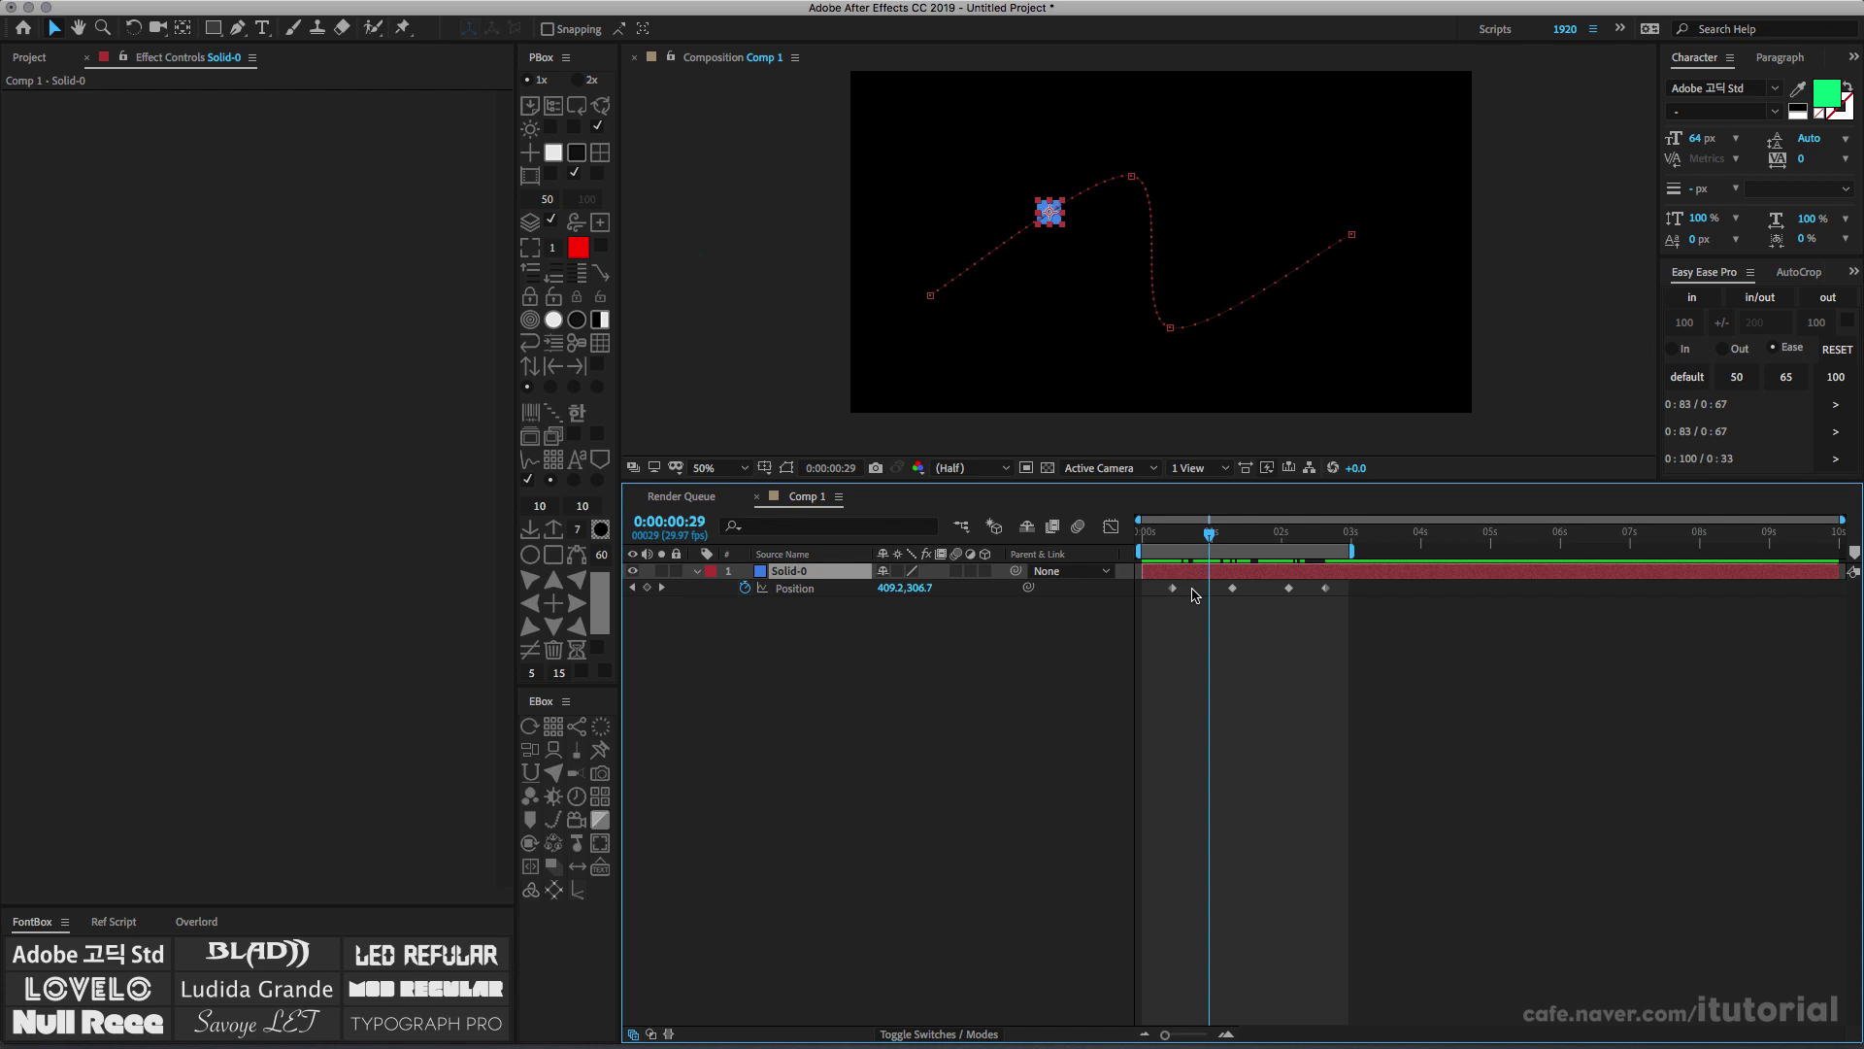
click(808, 590)
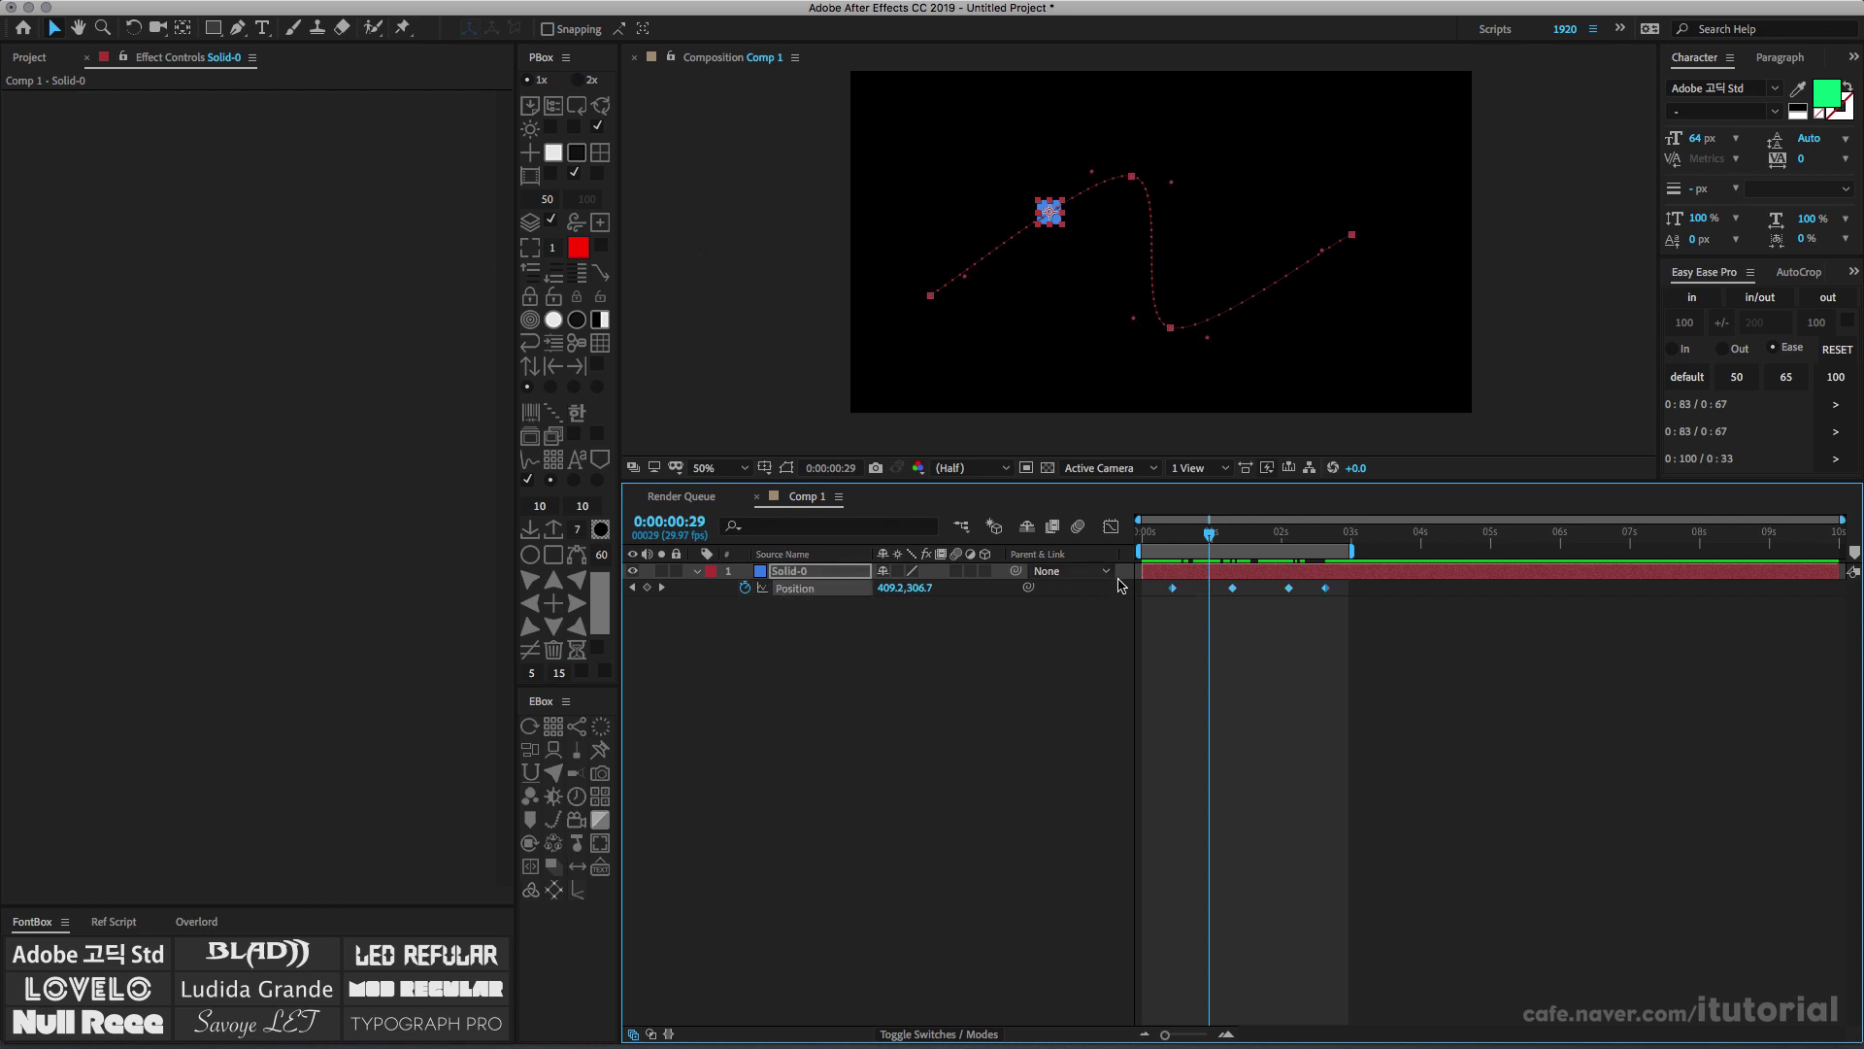
drag(1209, 534, 1284, 533)
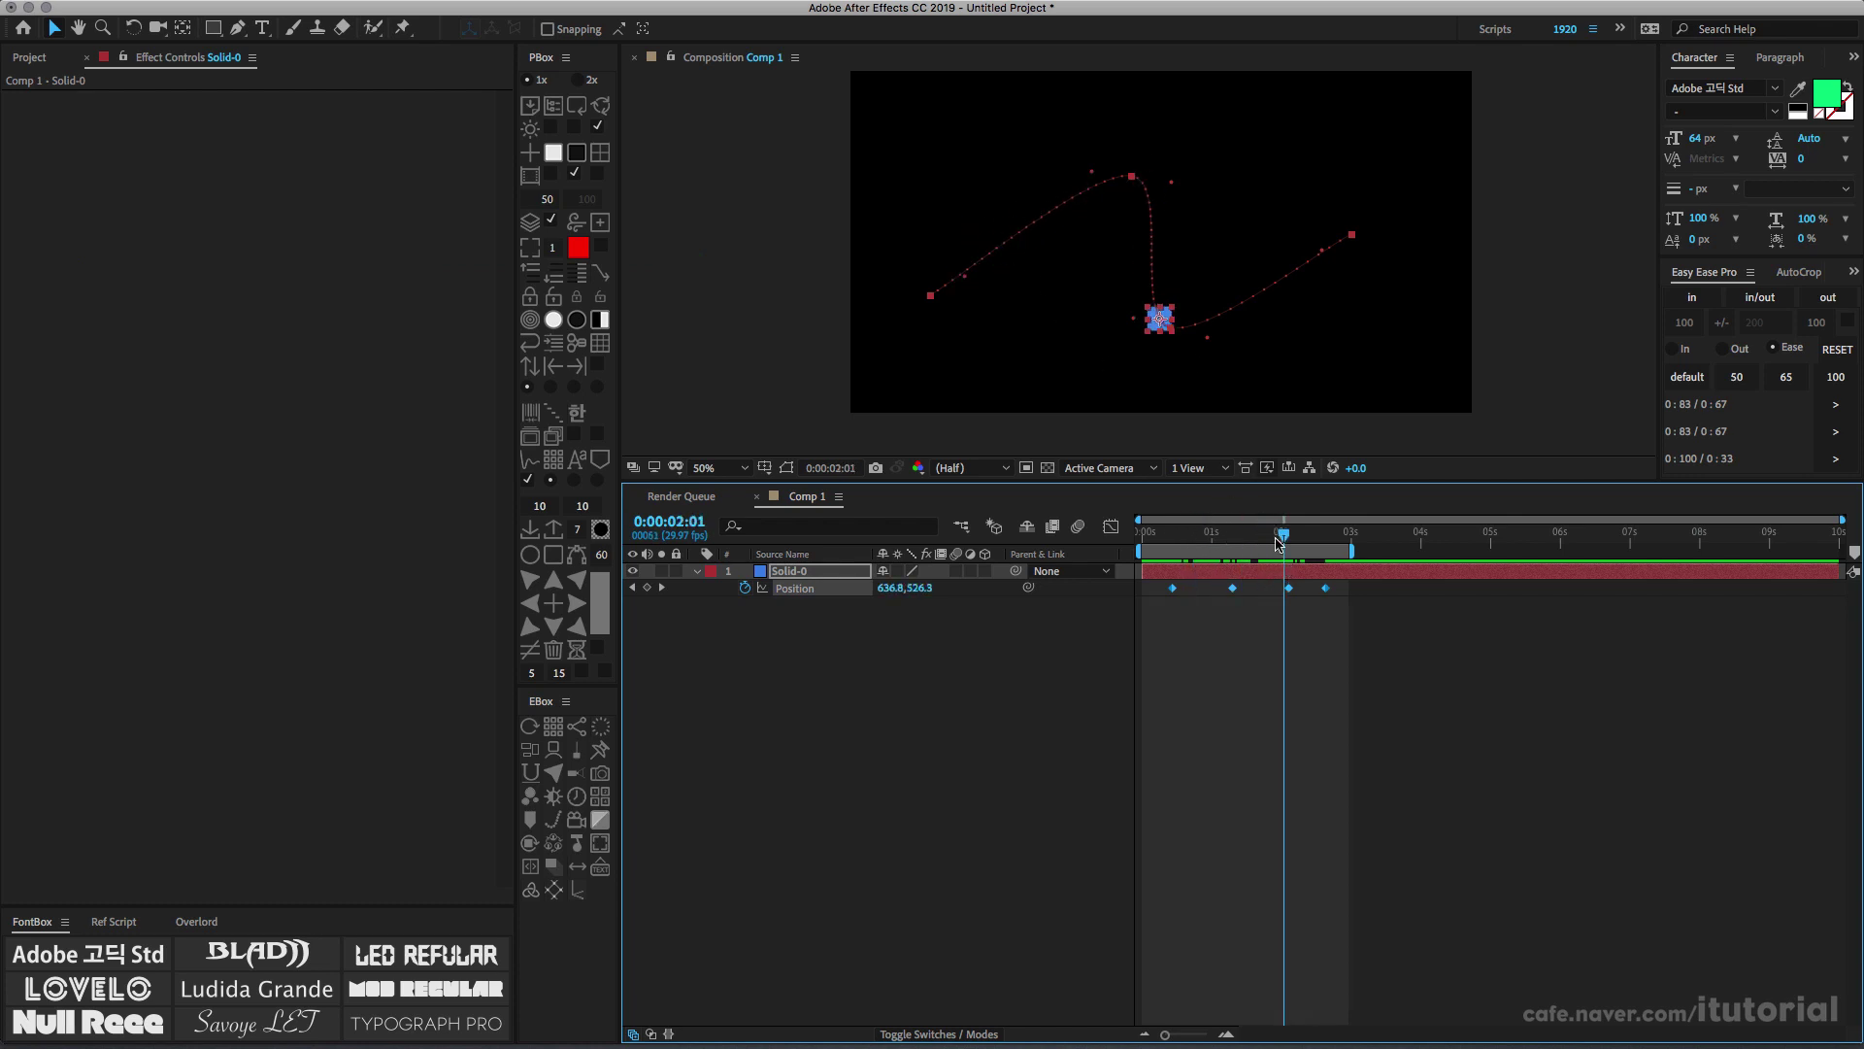
drag(1275, 542, 1231, 540)
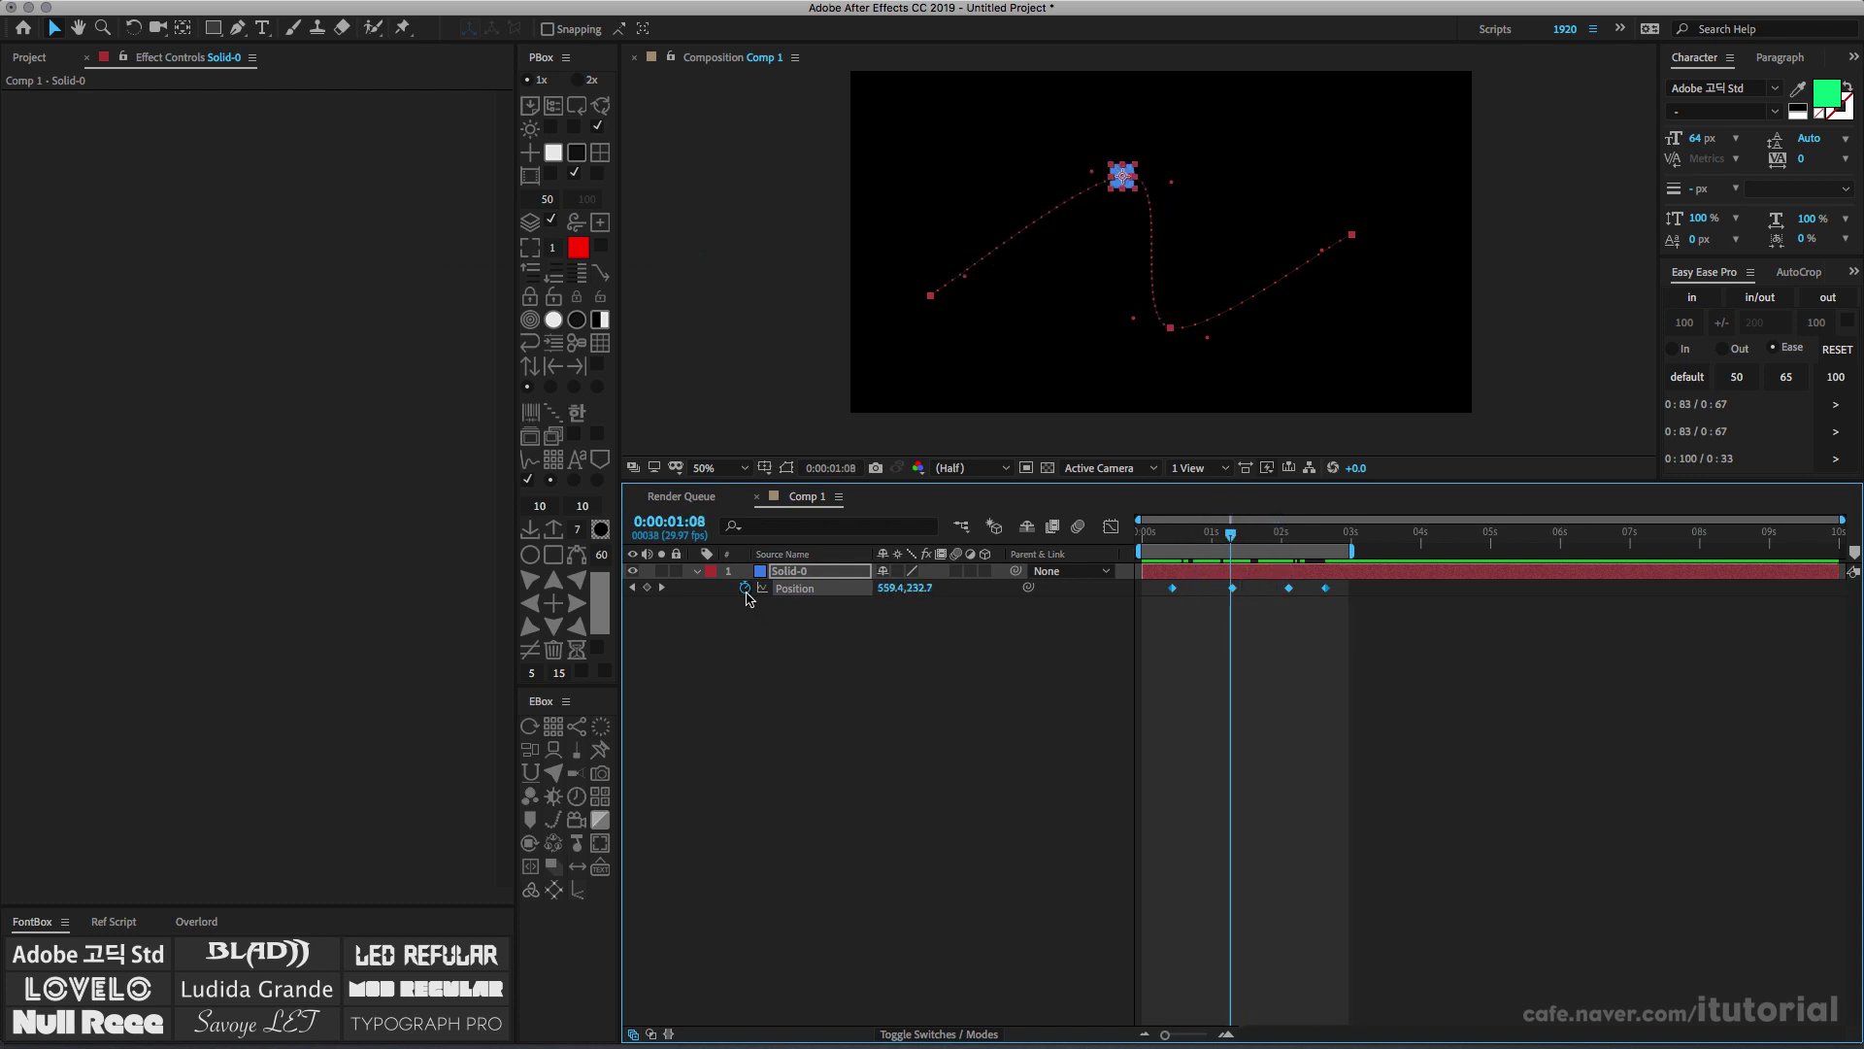
Add the expression n = key(4).time to the solid's Position in an enlarged editor and extend the work area to about 4 seconds
alt+click(745, 588)
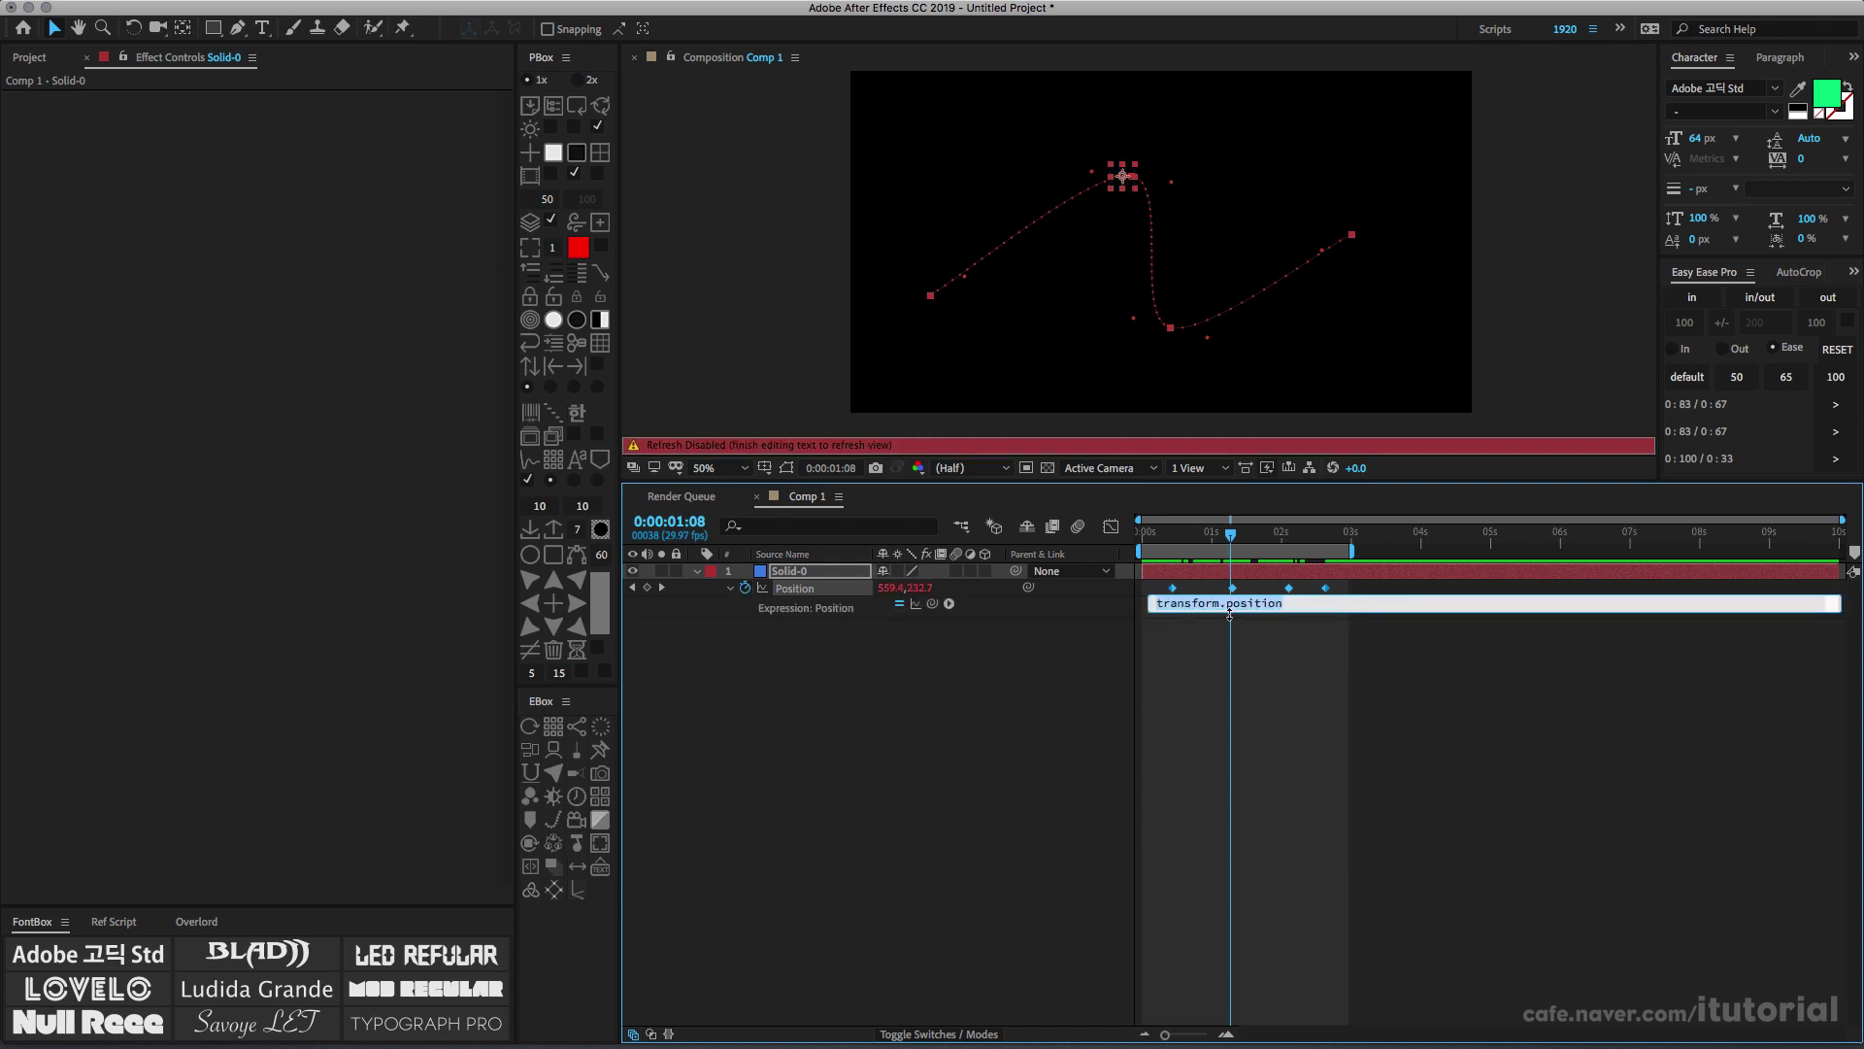
drag(1229, 613, 1230, 726)
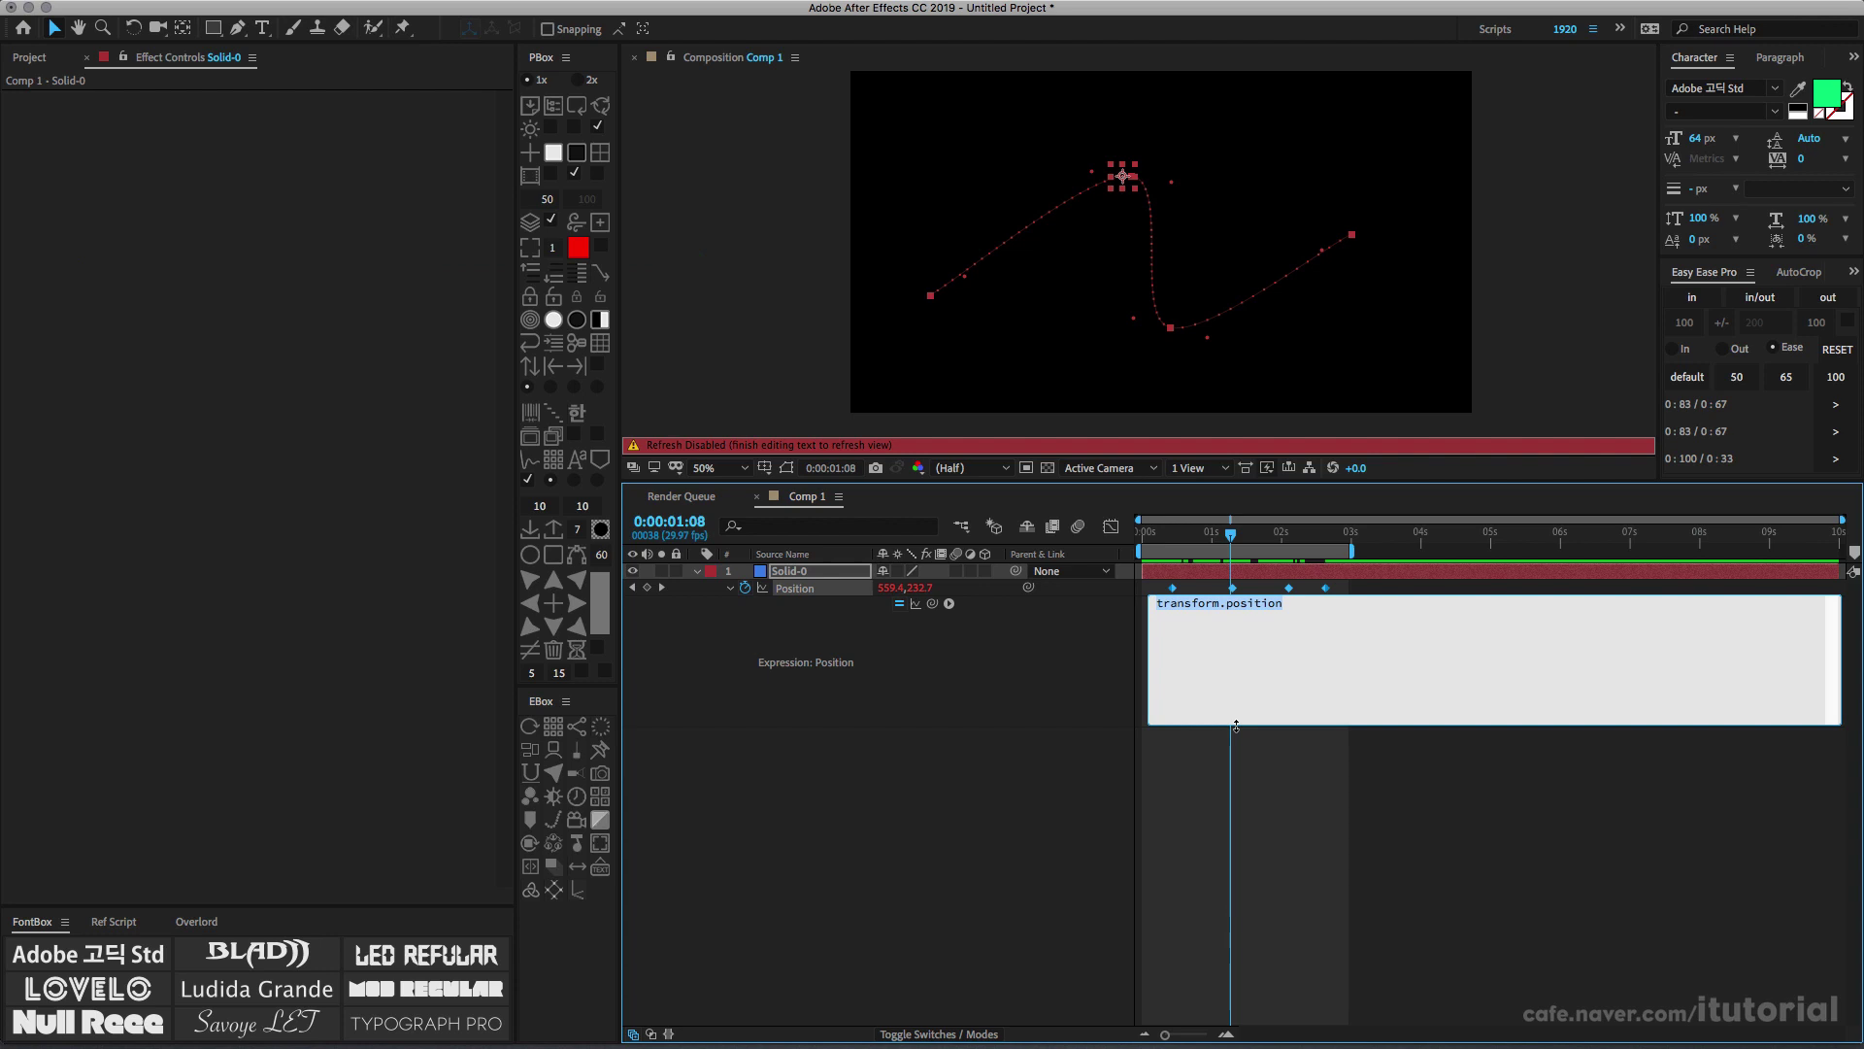
text(n)
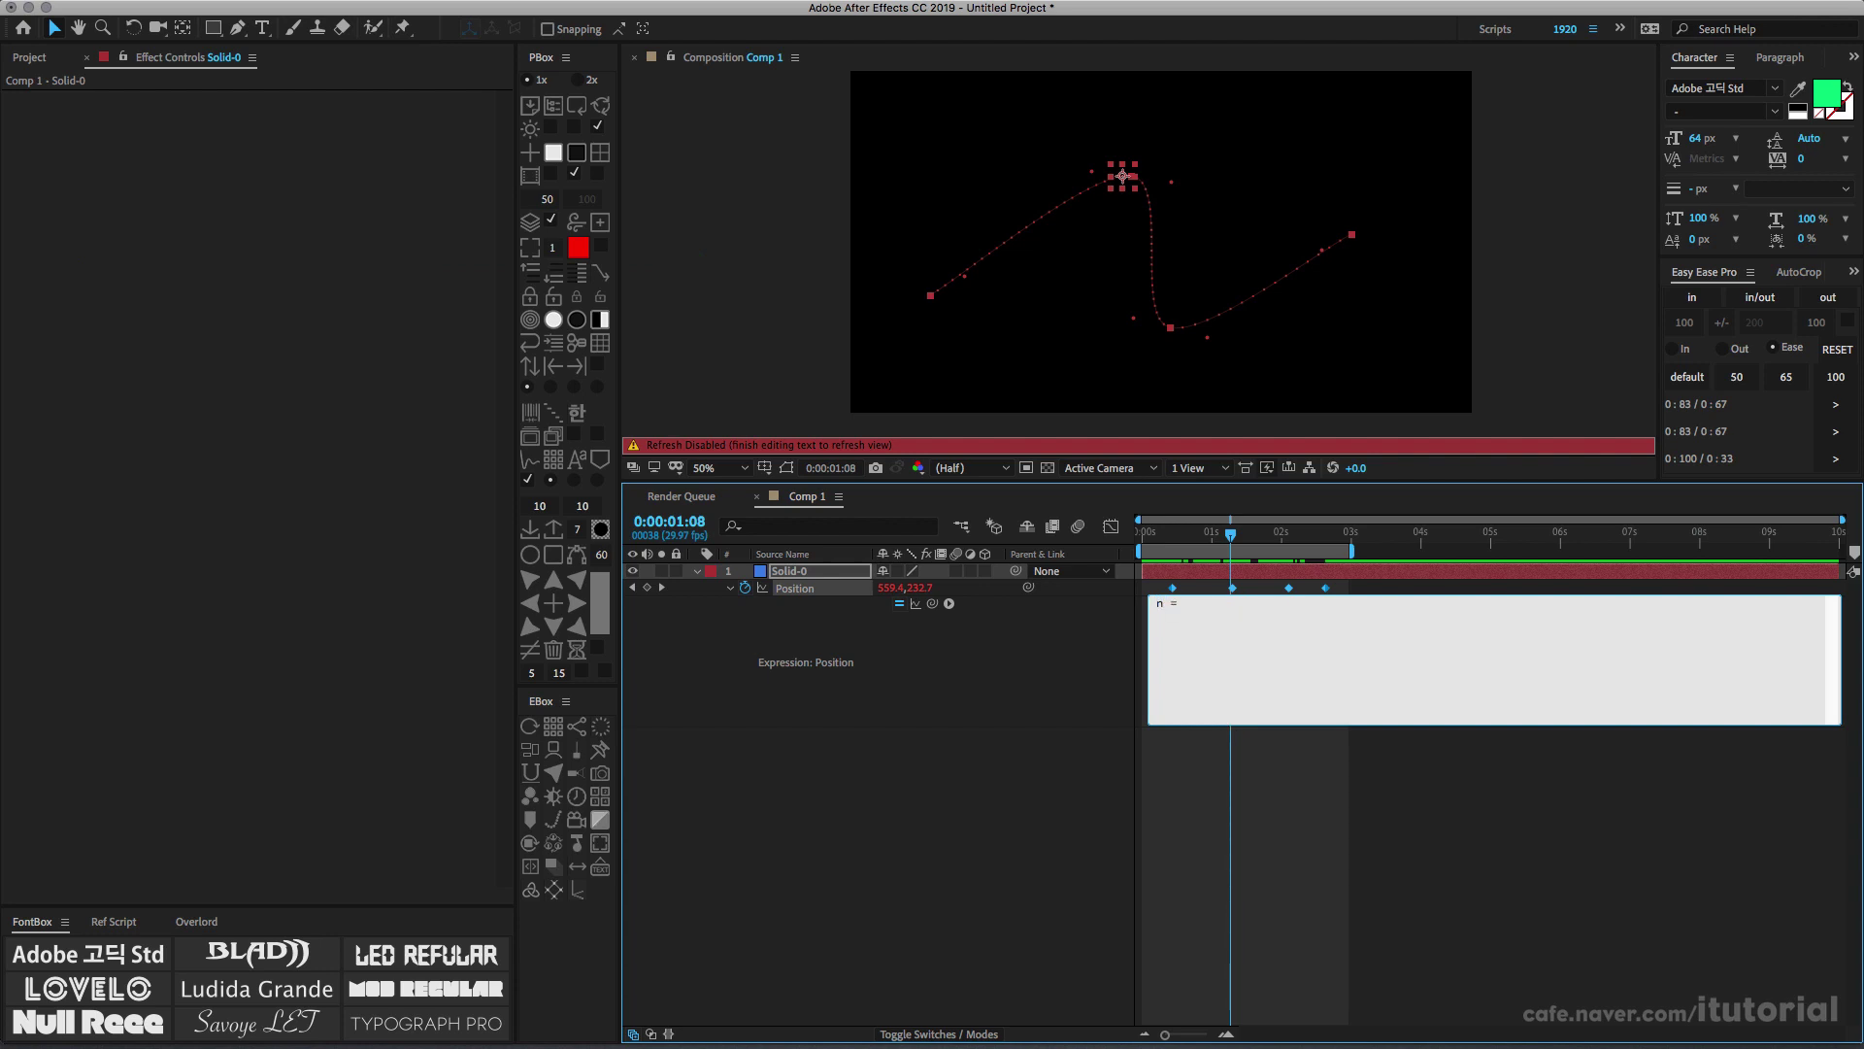
text( = key)
text(time)
click(1221, 603)
key(BackSpace)
text(4)
drag(1355, 554, 1380, 551)
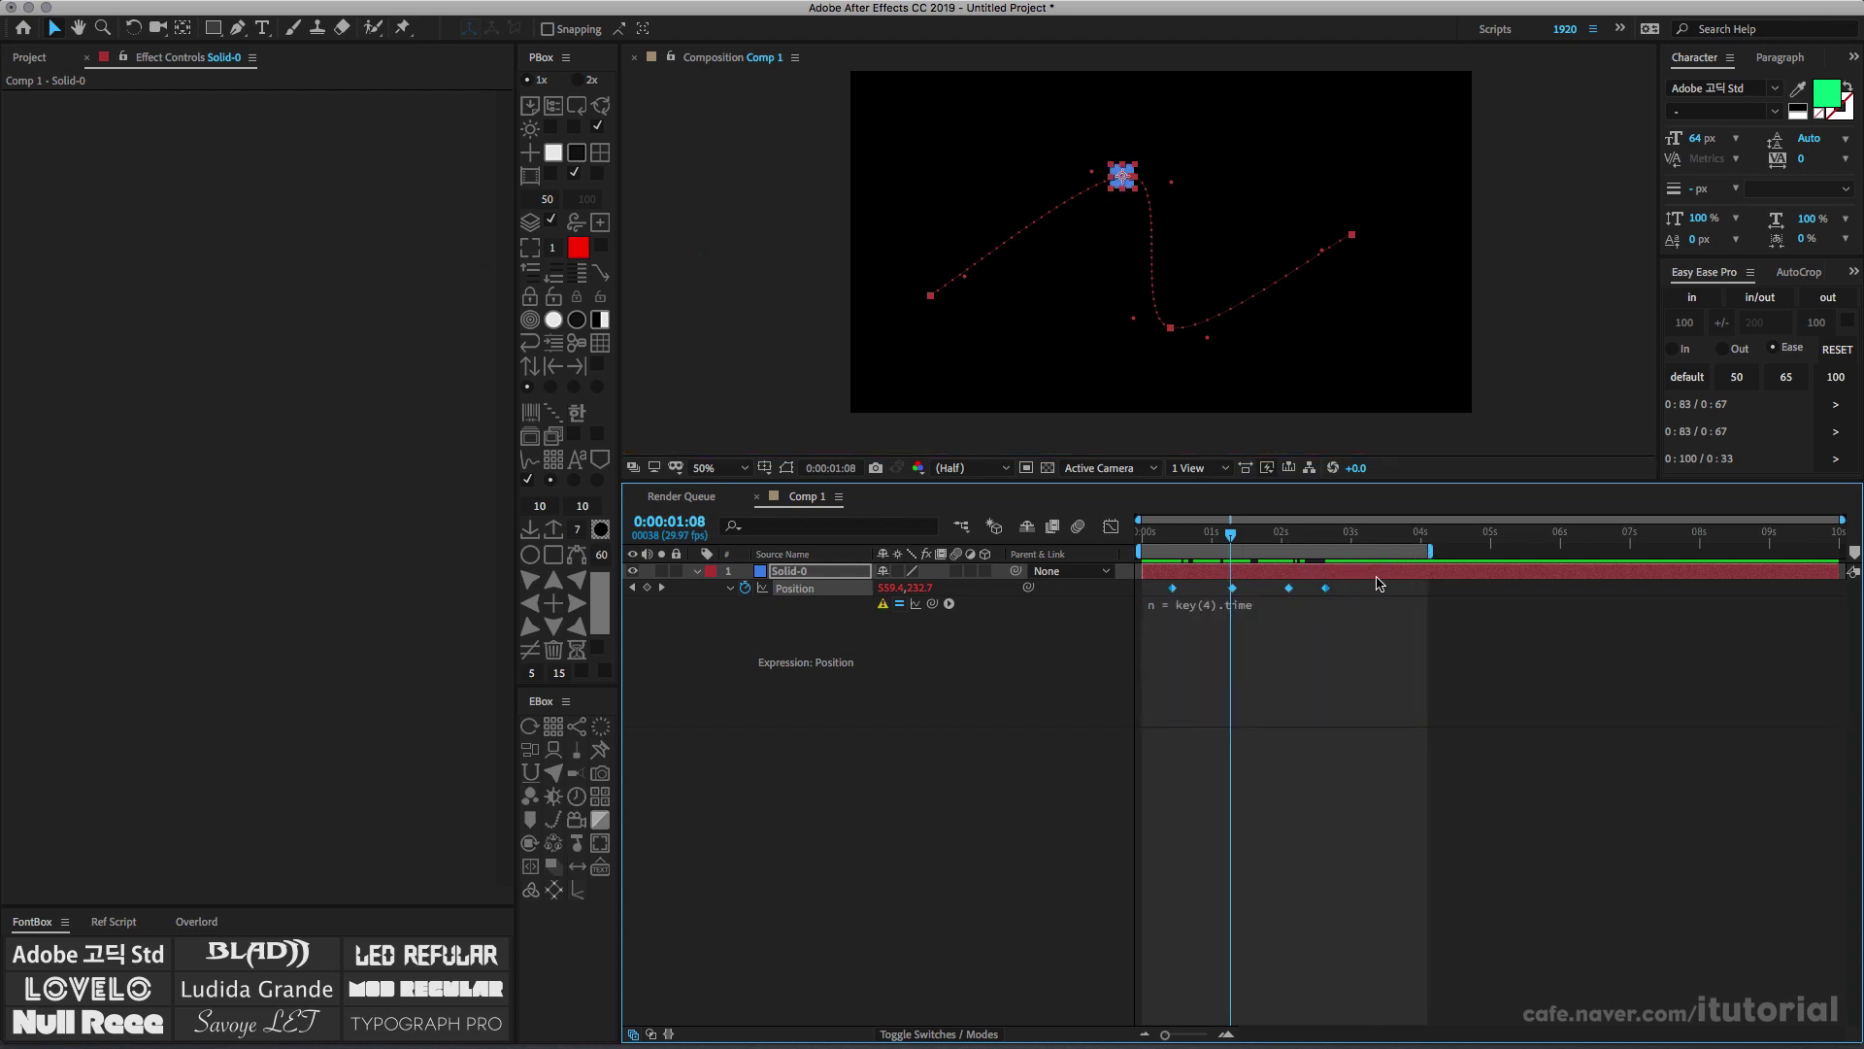
Replace the keyframe index in the Position expression with numKeys, end the line with a semicolon and start a second line with "s ="
click(1226, 606)
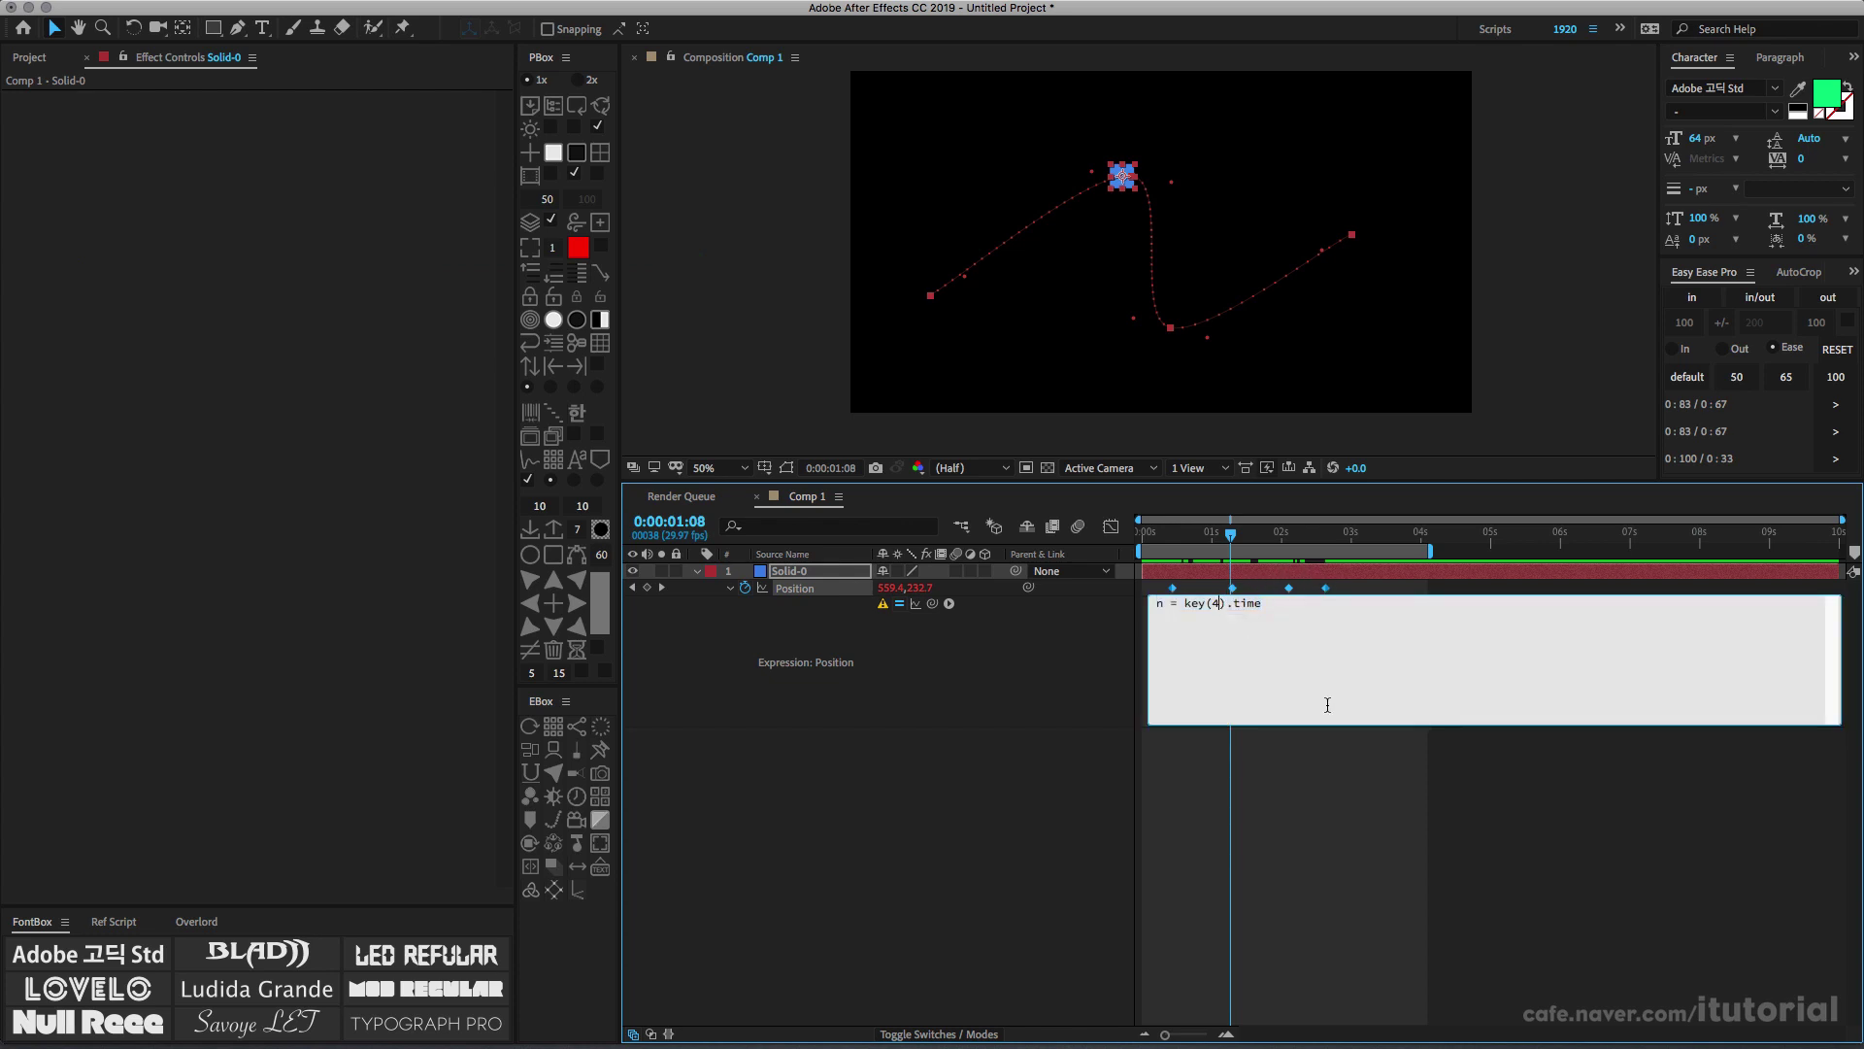
key(BackSpace)
text(numKeys)
text(;)
key(Return)
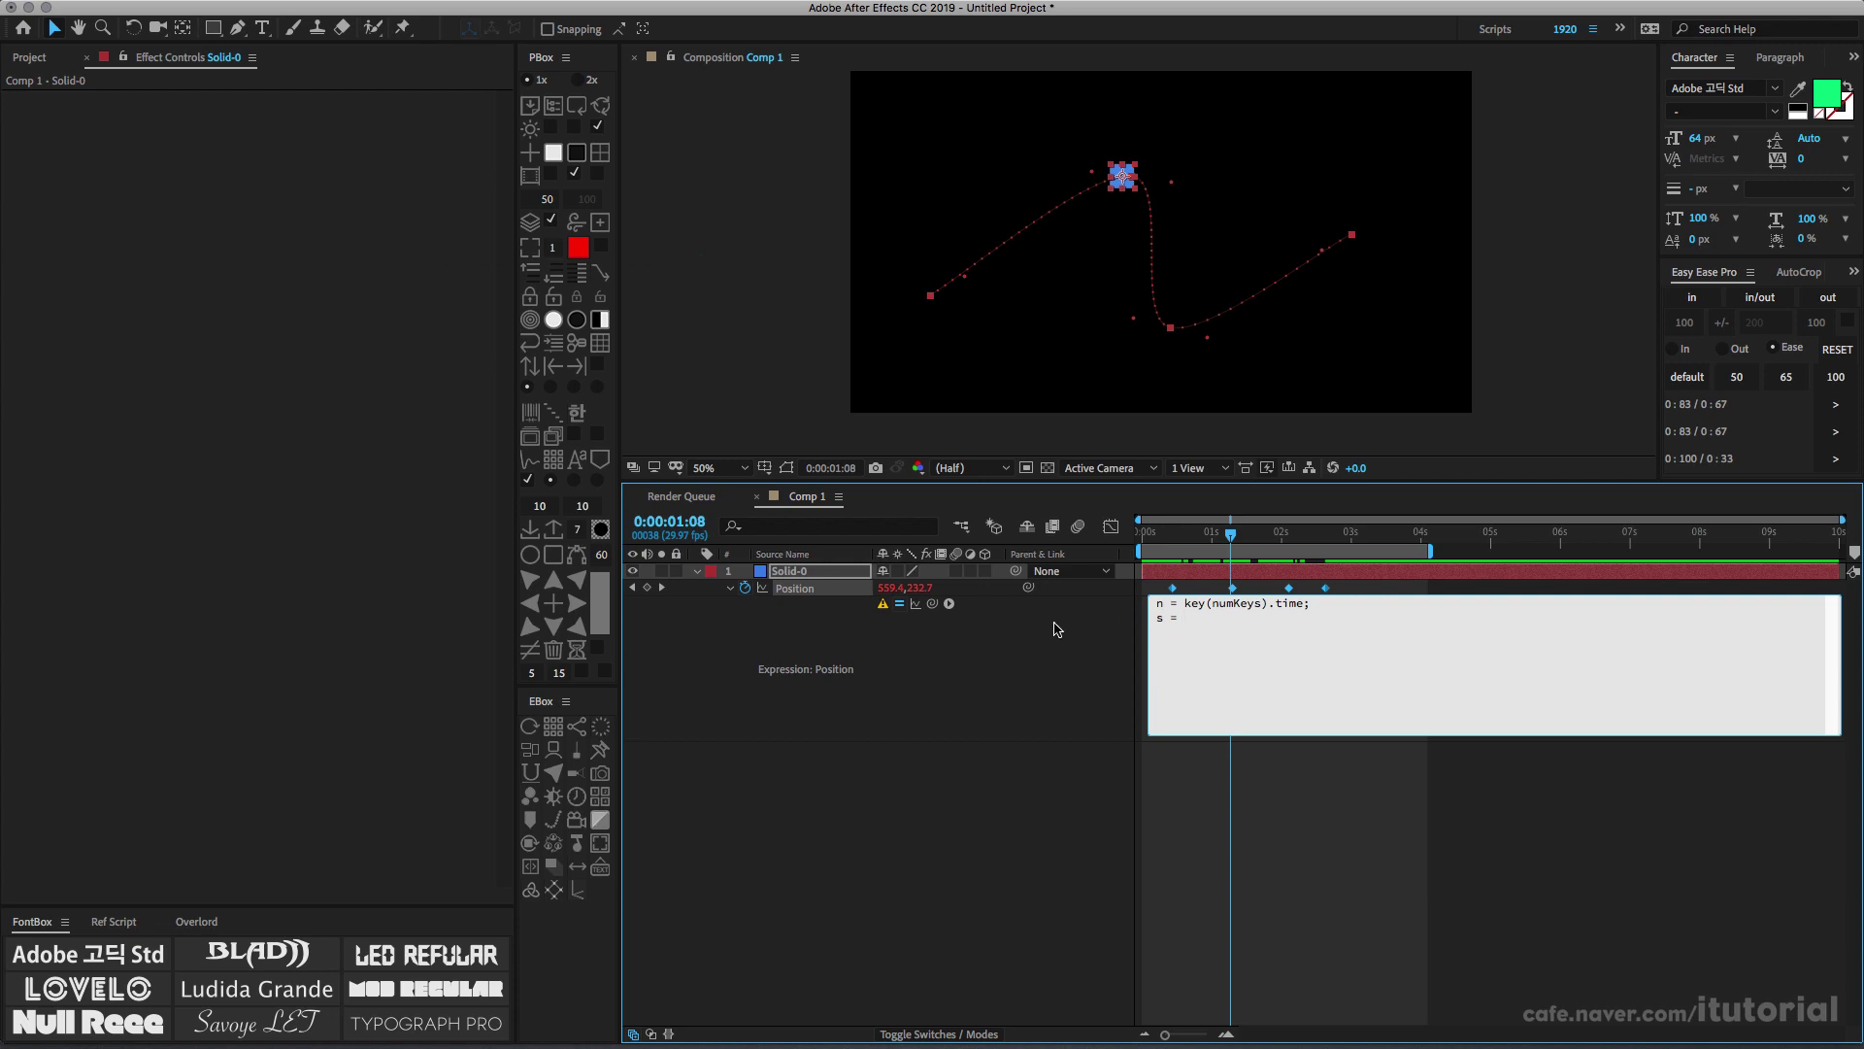
click(957, 635)
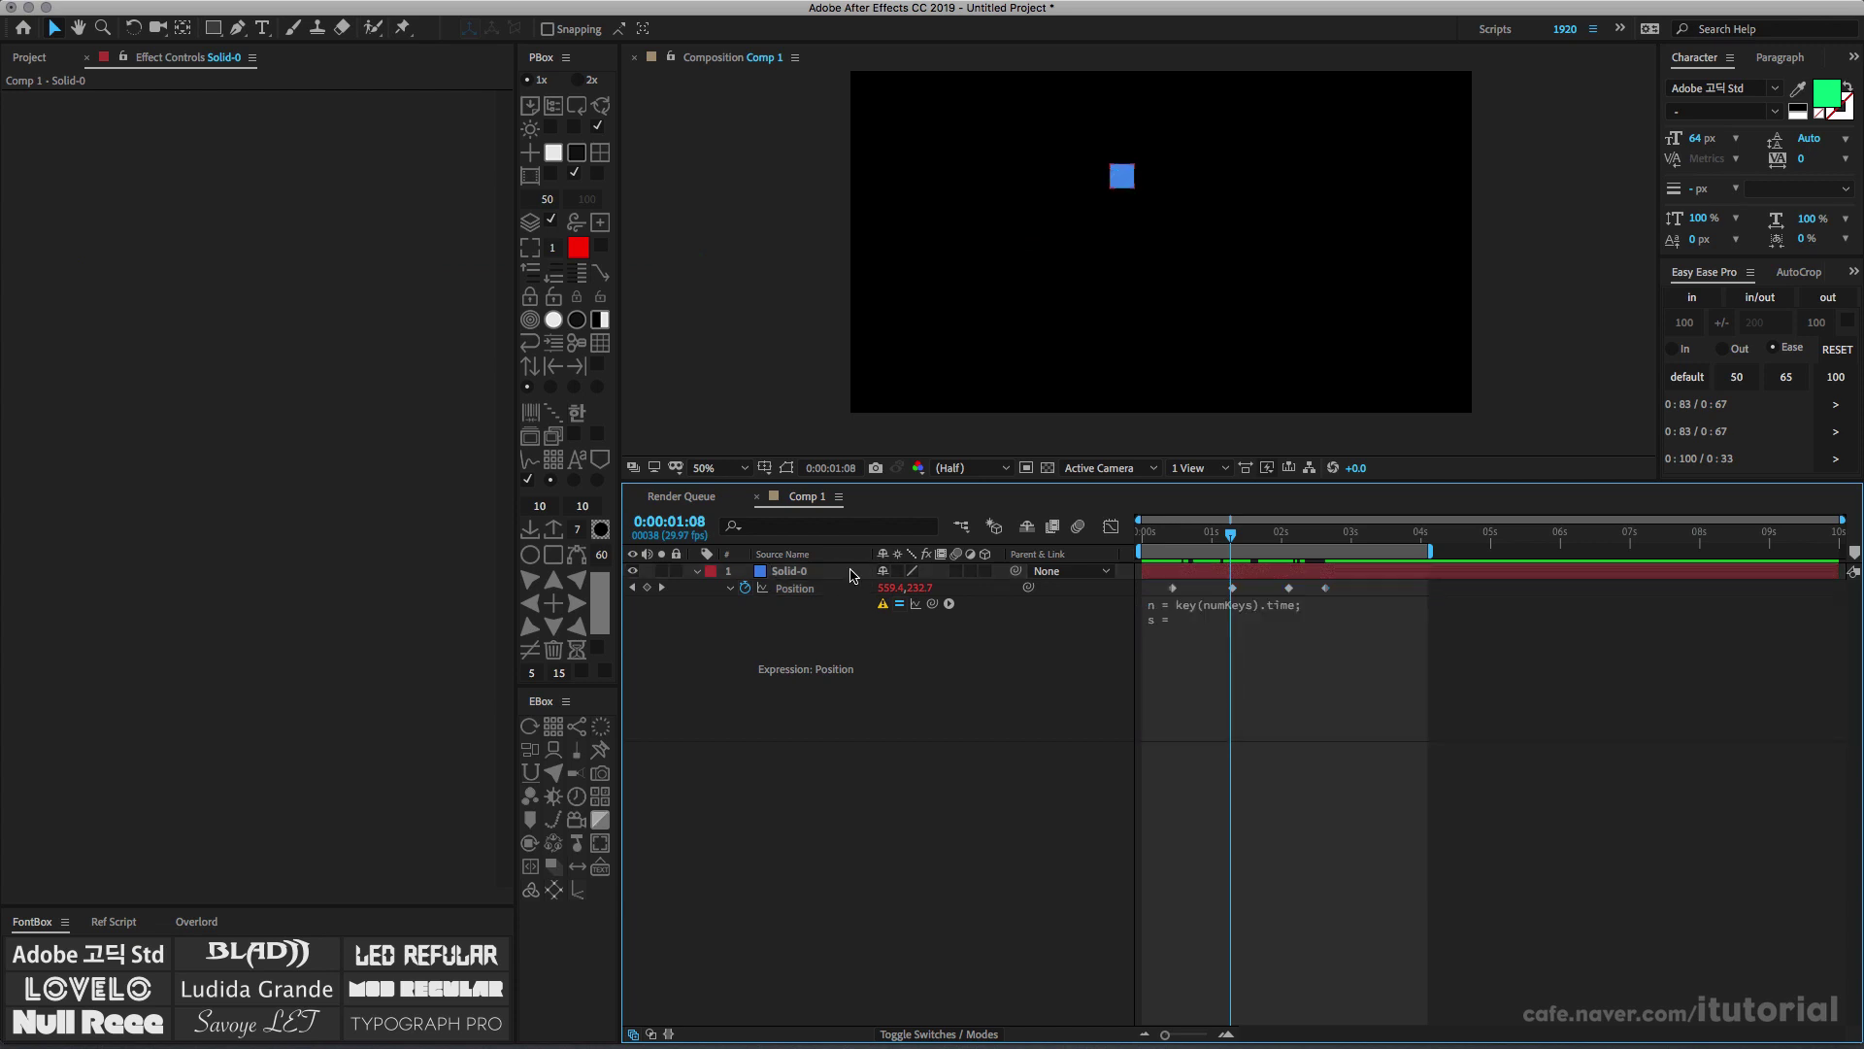
Add a Slider Control effect to the solid and rename it ani
click(796, 572)
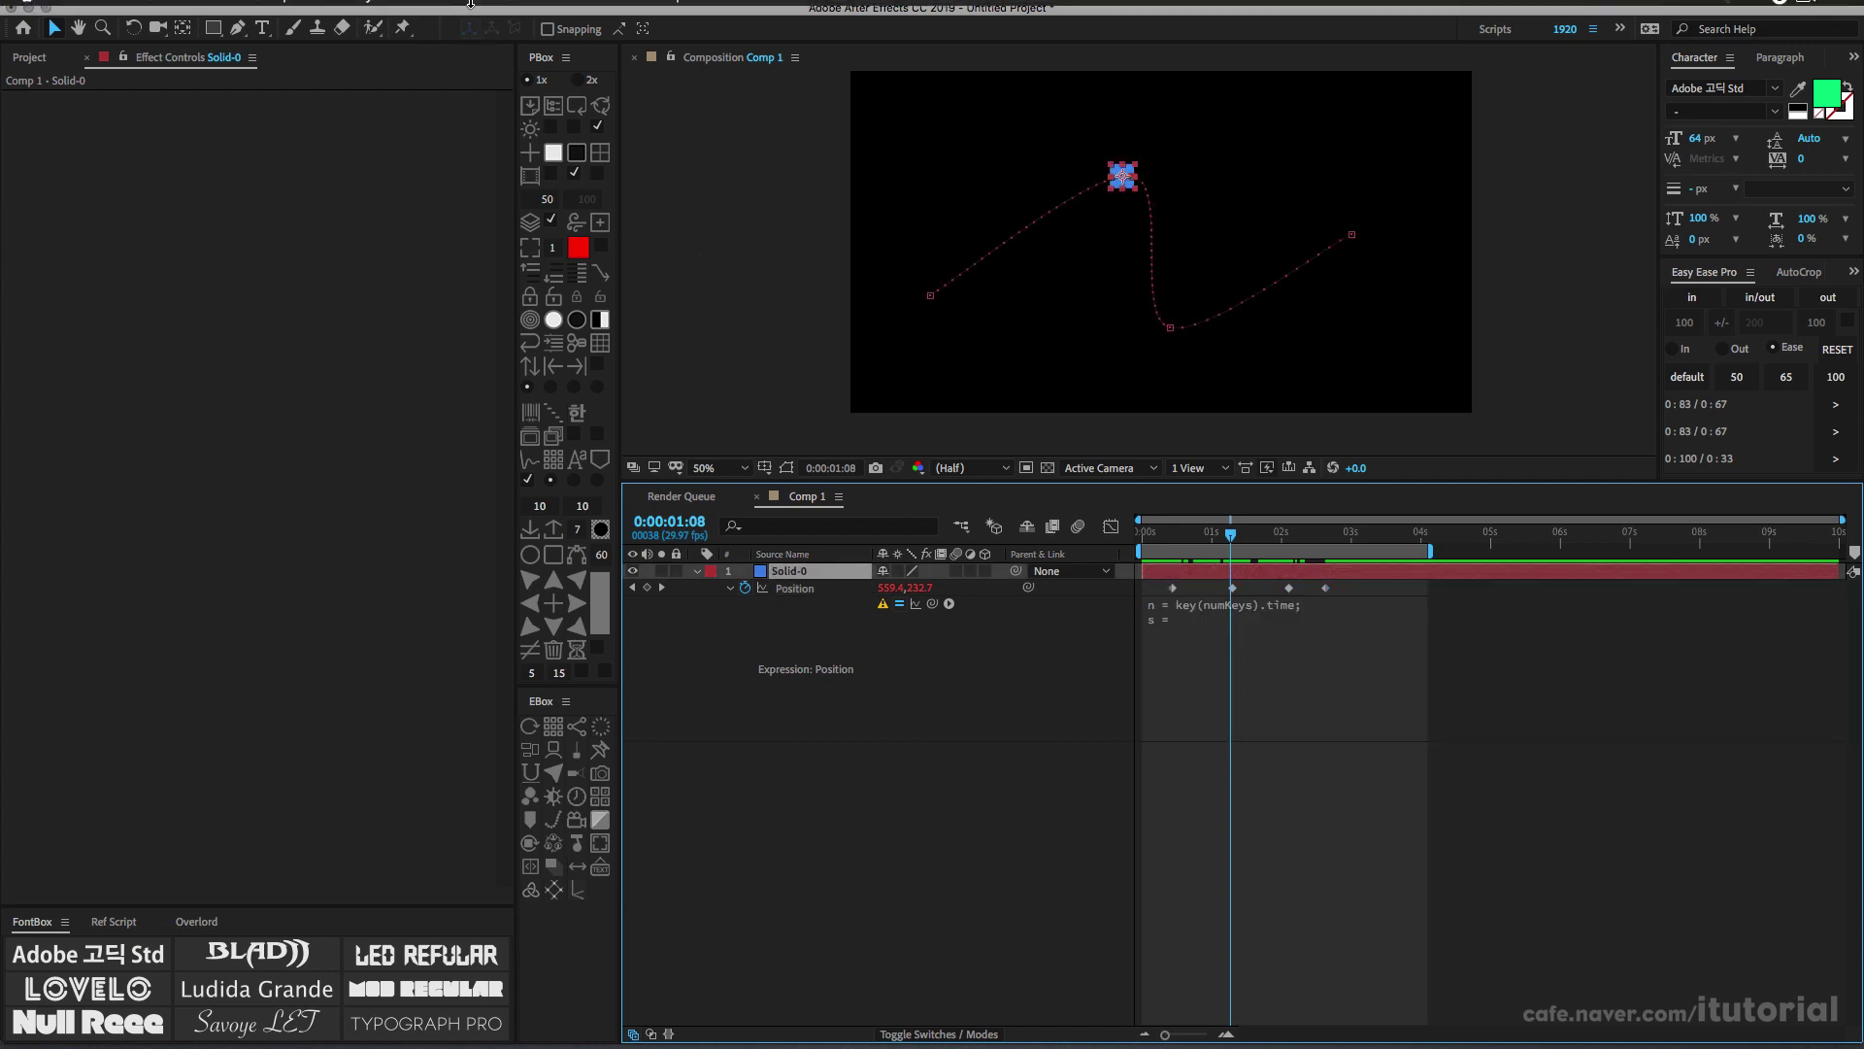
click(421, 11)
mouse_move(501, 324)
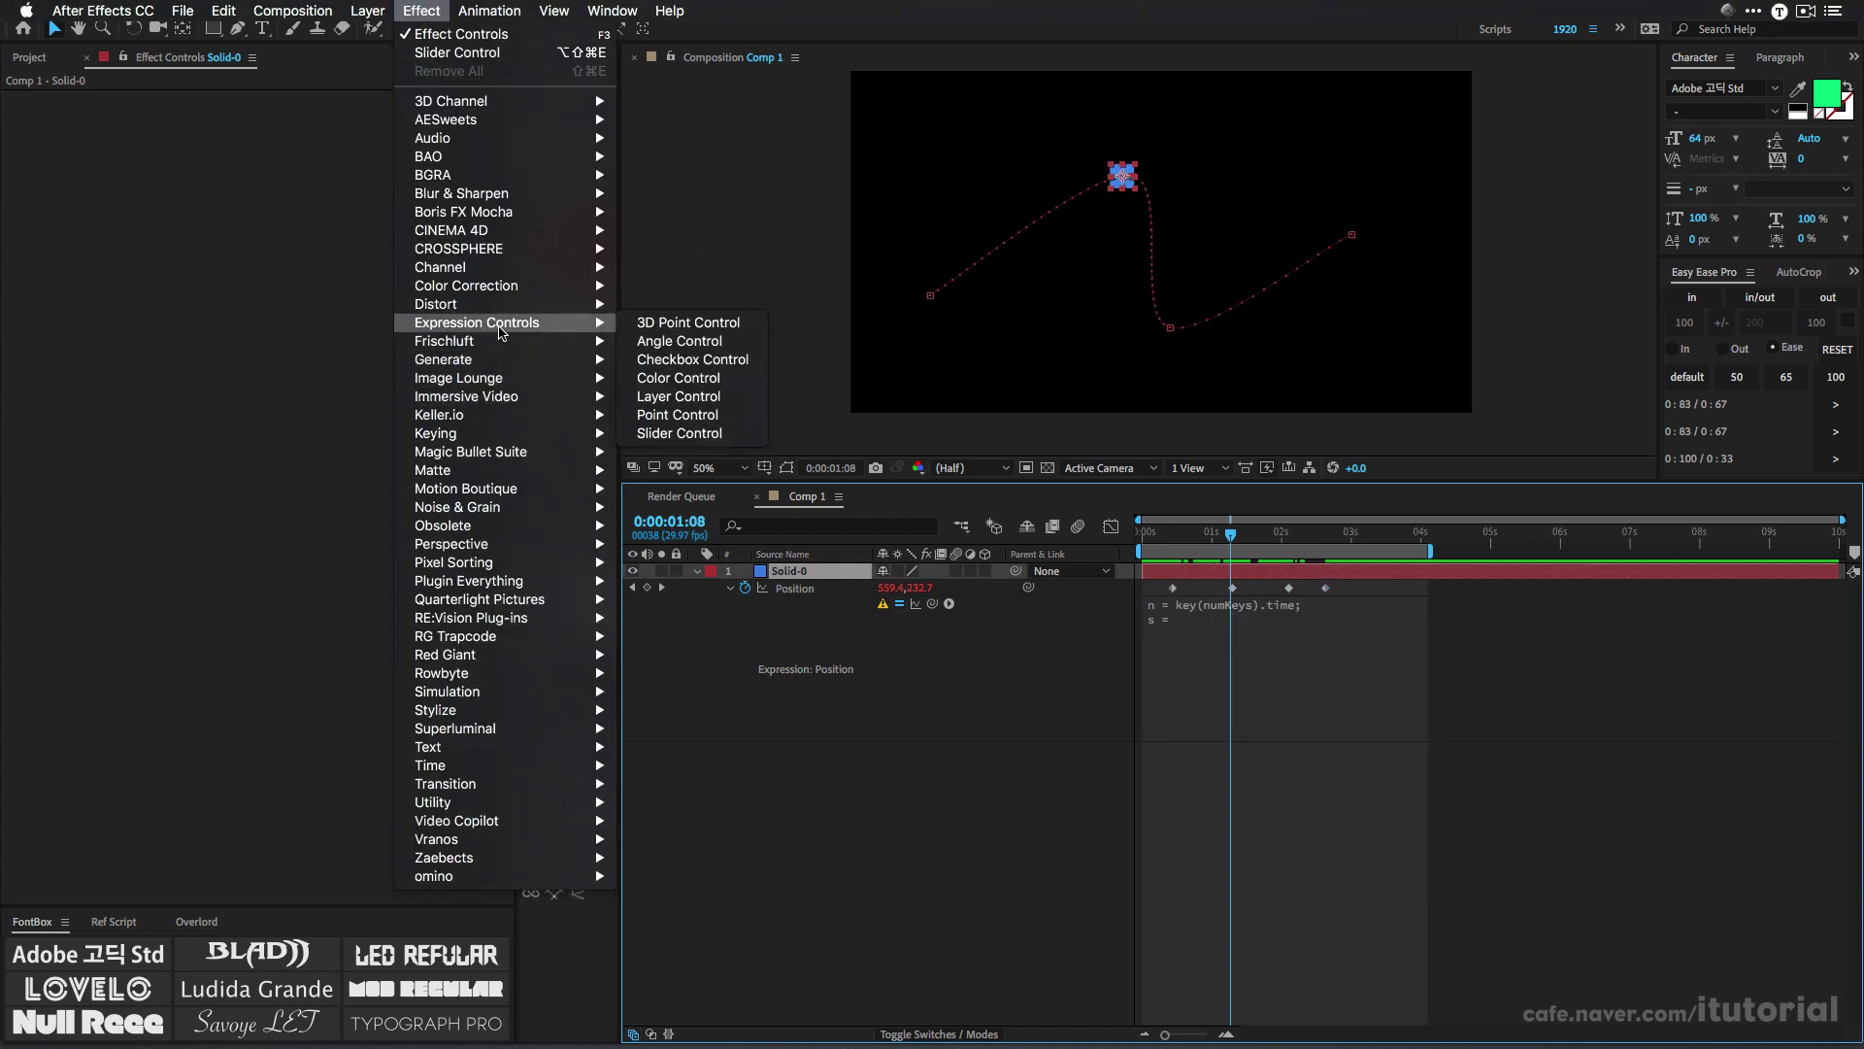
click(679, 433)
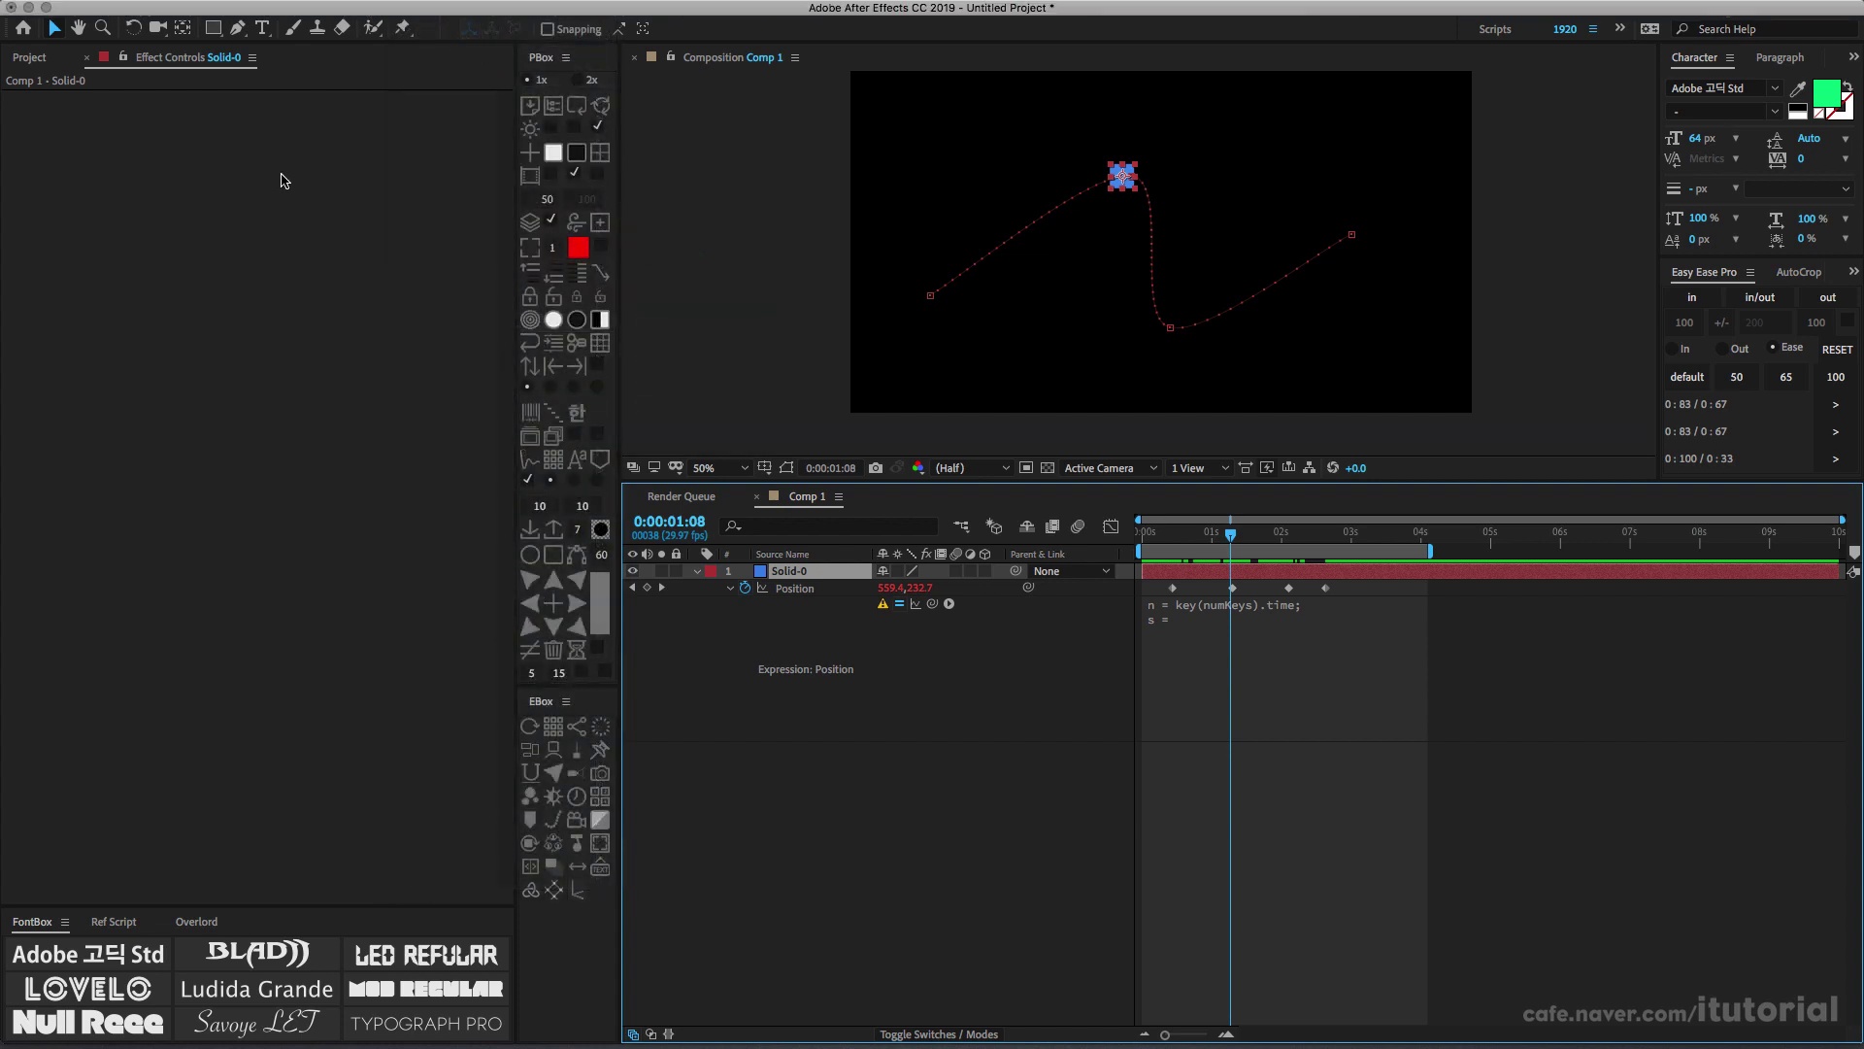
click(122, 56)
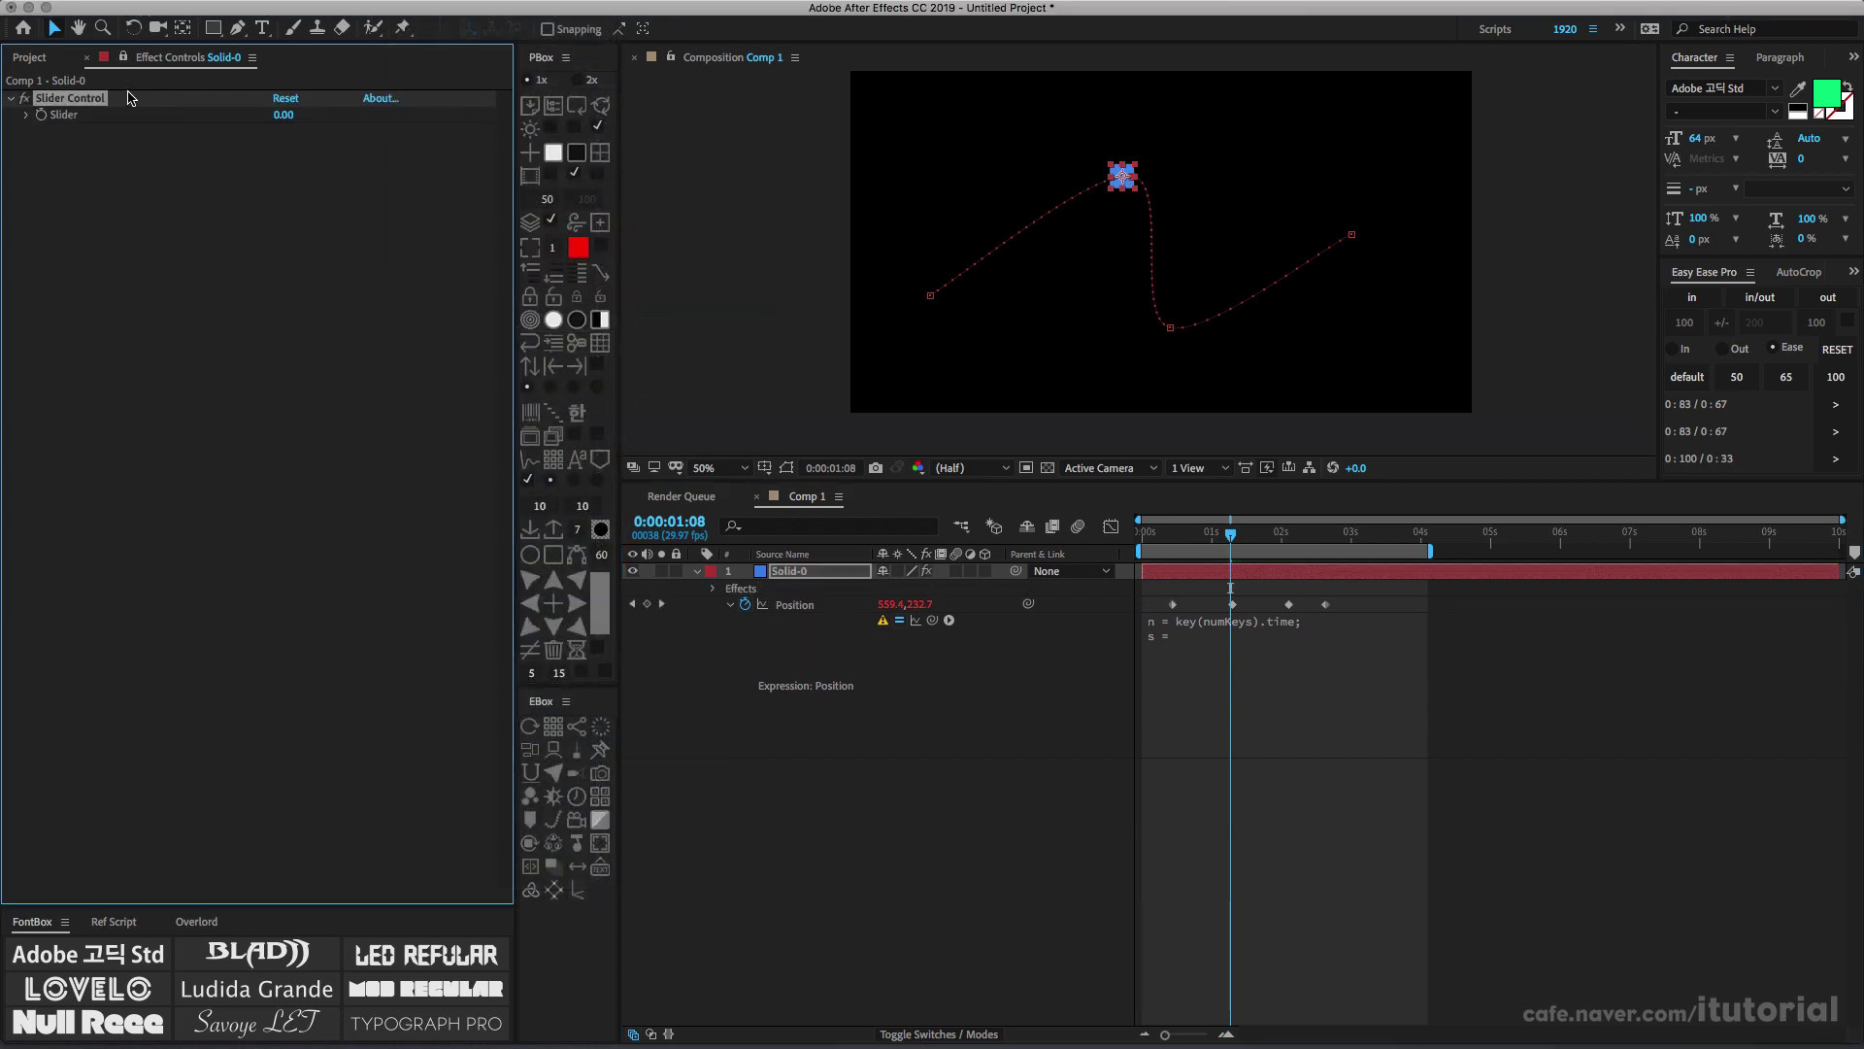
key(Return)
text(an)
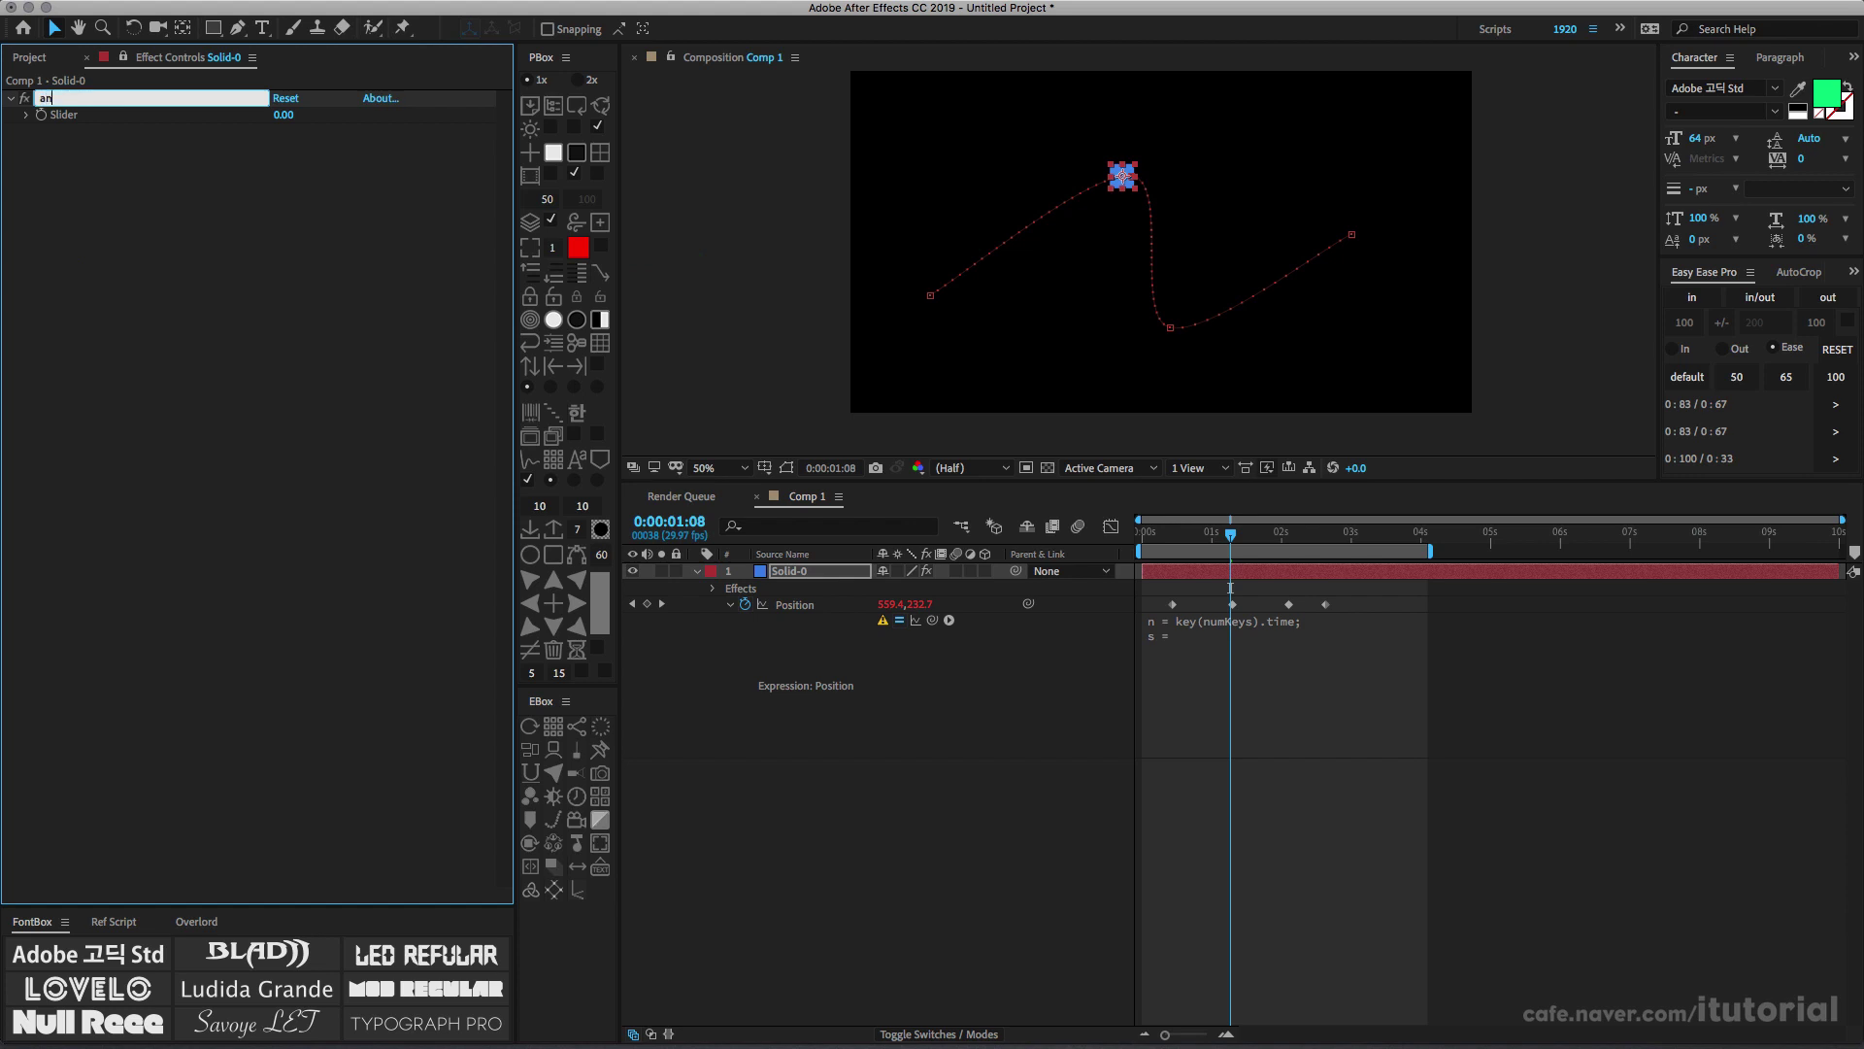
text(i)
key(Return)
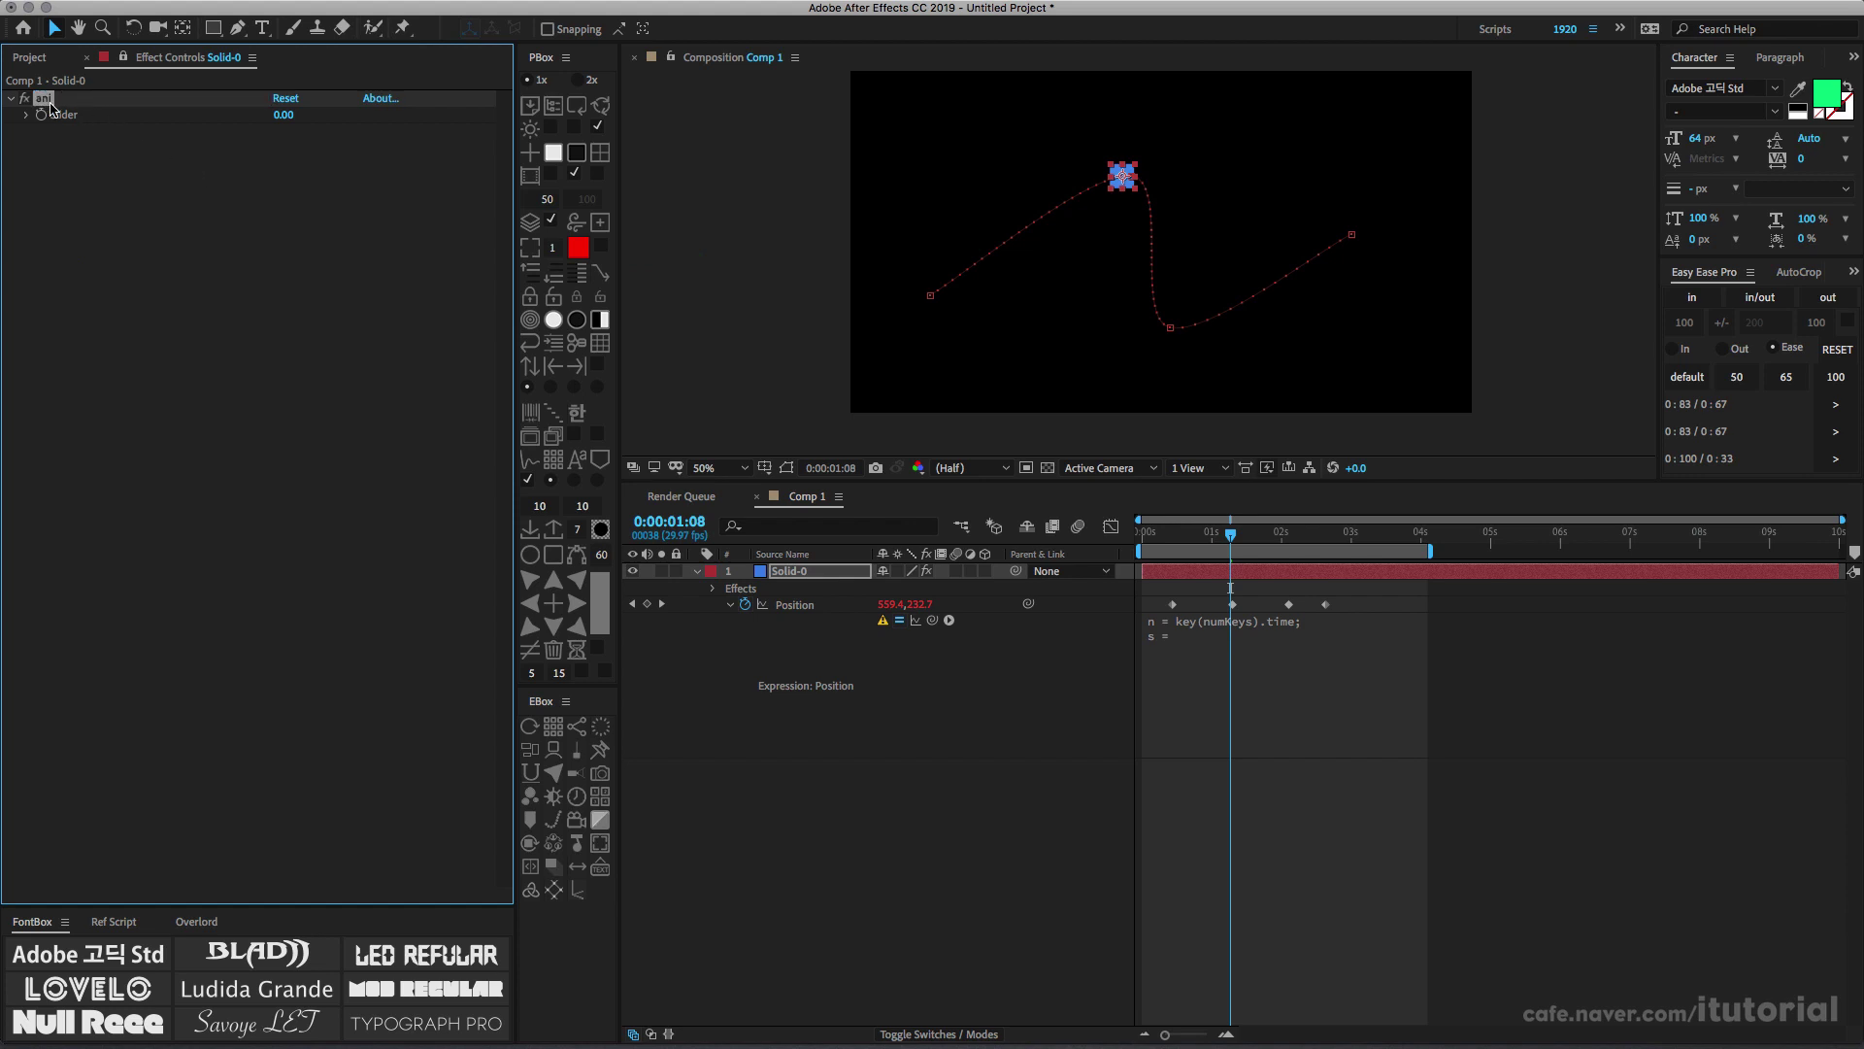
Complete the expression's second line as s = effect("ani")("Slider"); by linking it to the ani slider
click(1250, 667)
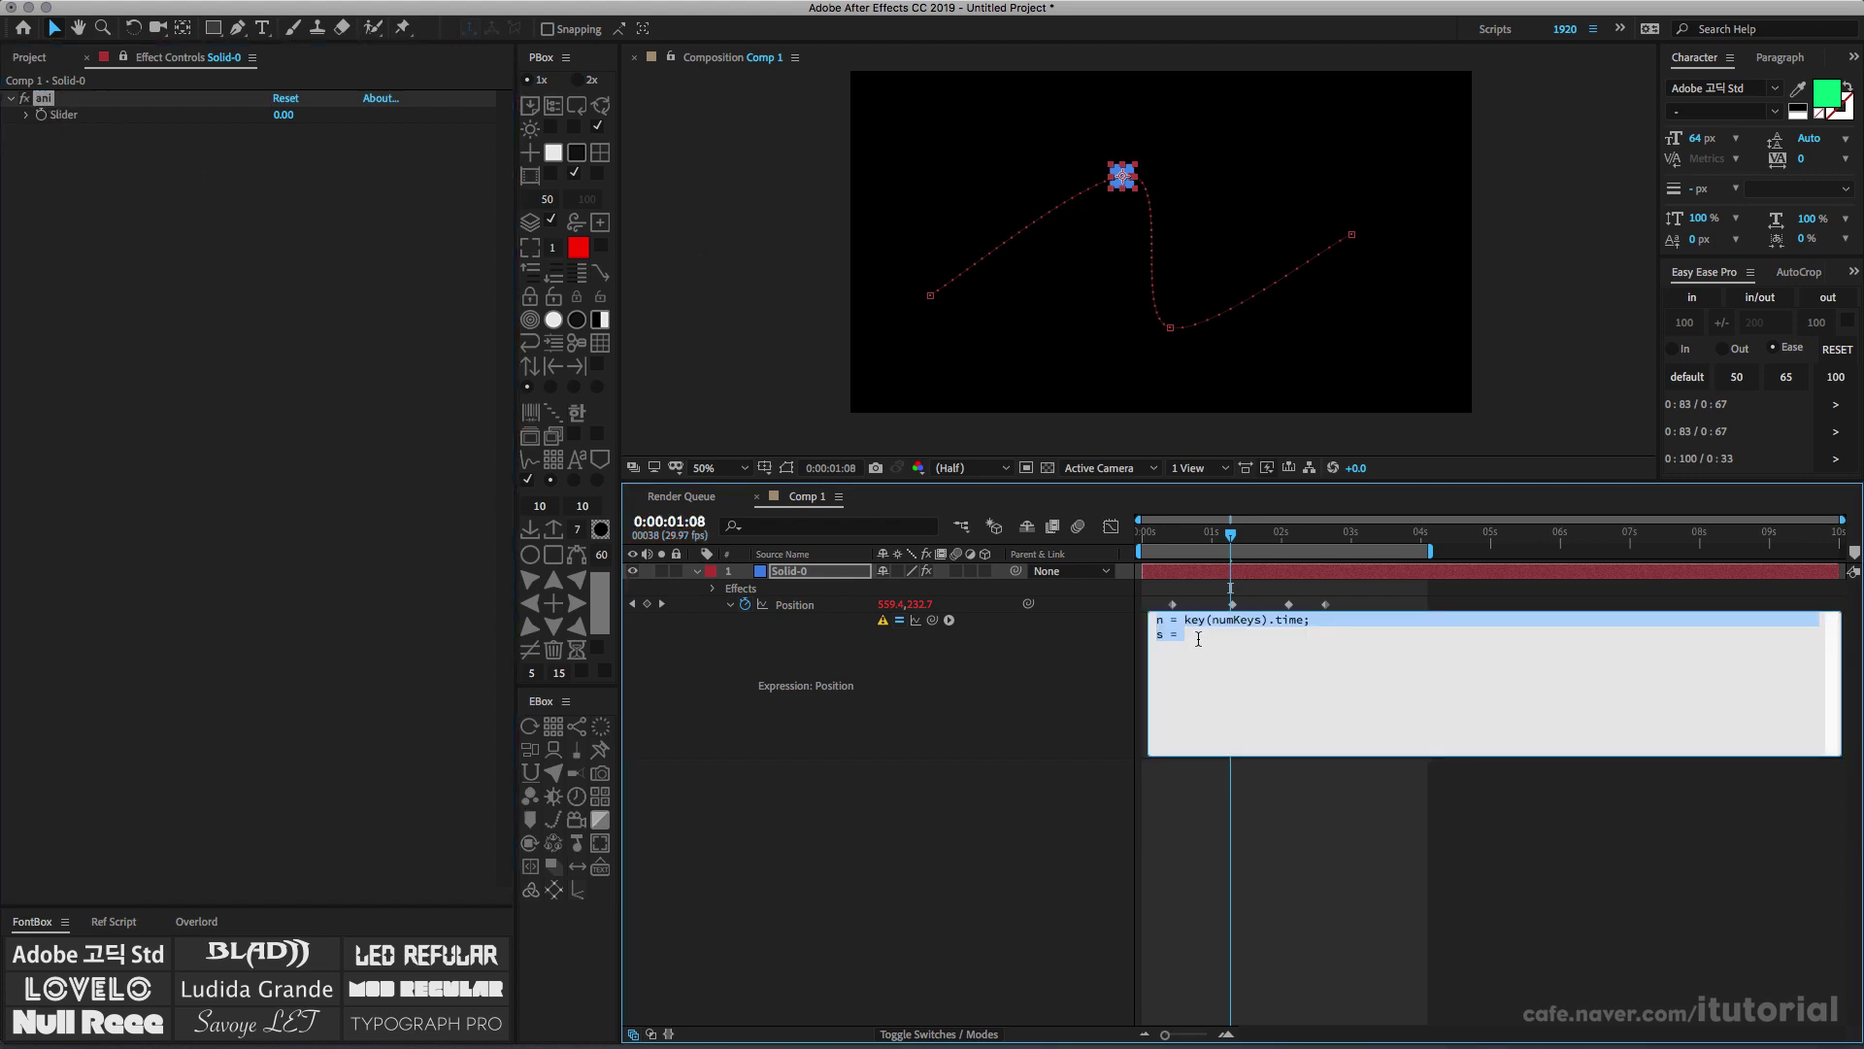
drag(933, 619, 76, 122)
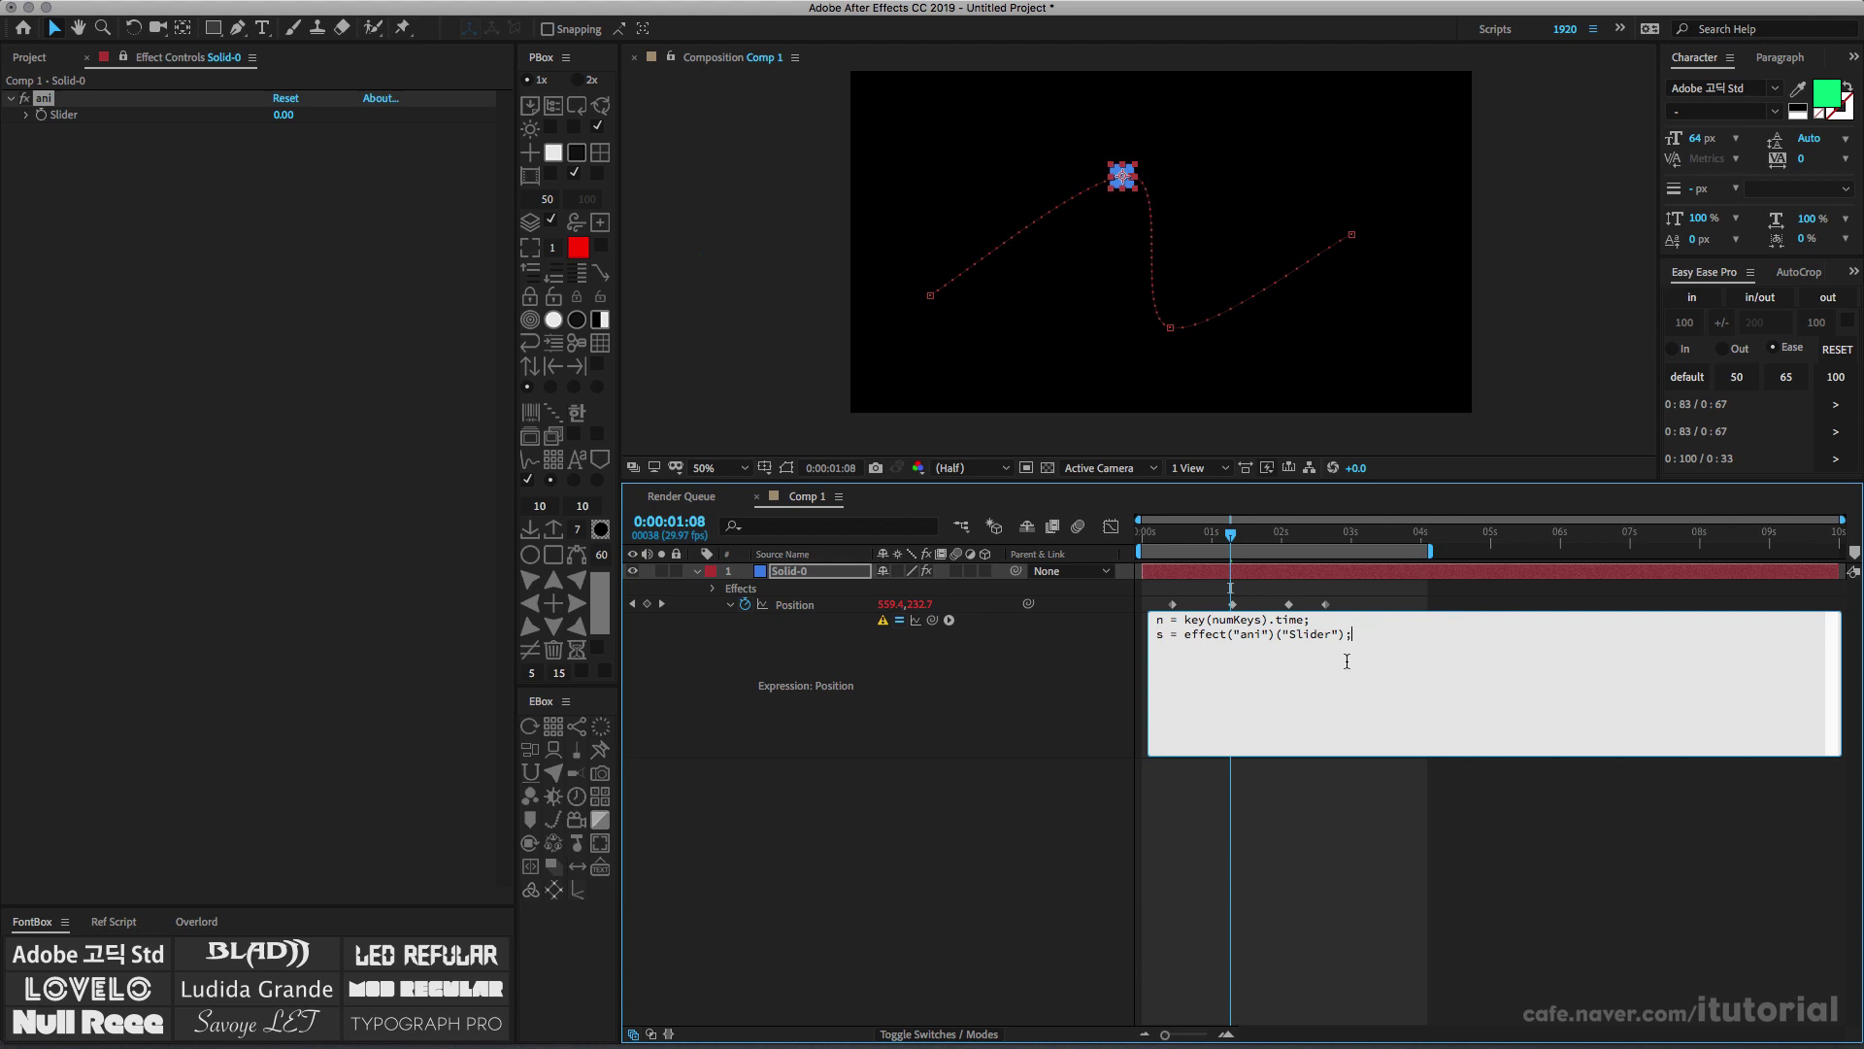
text(;)
key(Return)
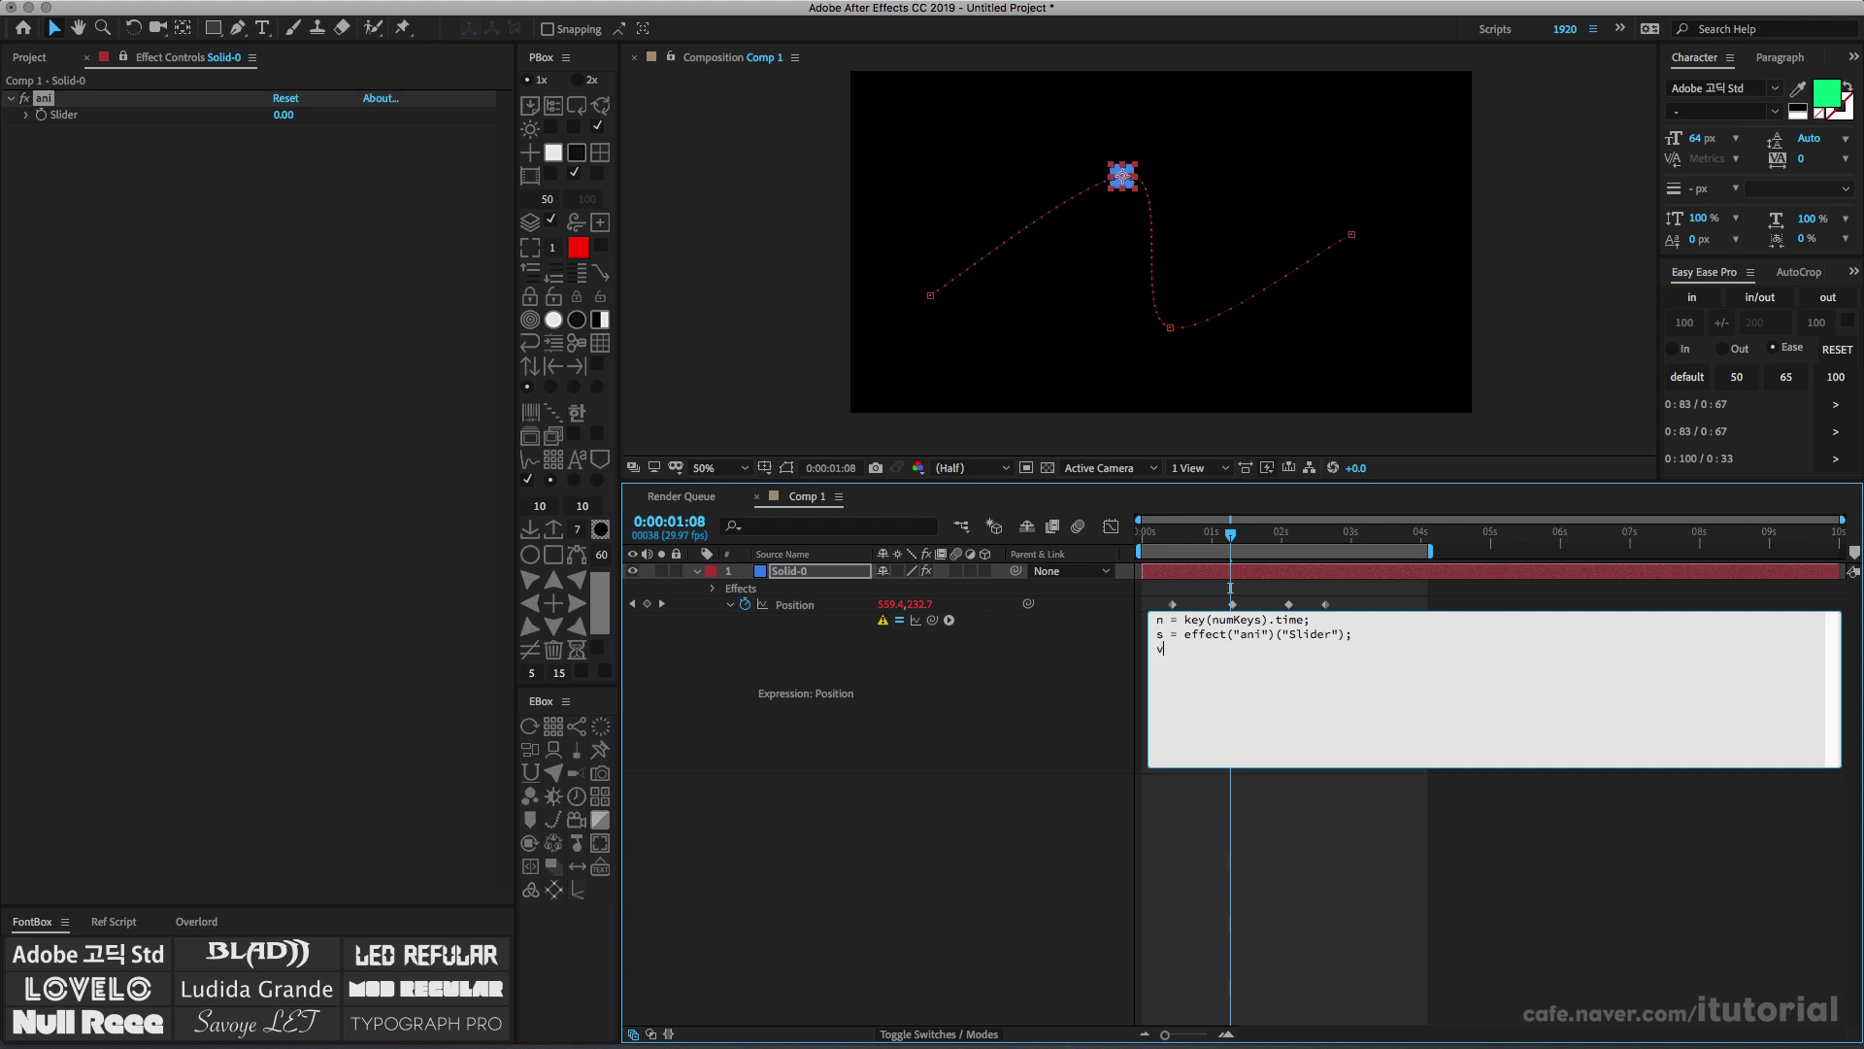
Add valueAtTime(1) as the third line of the solid's Position expression and apply it
text(valueAtTime())
click(1241, 648)
text(1)
click(1112, 688)
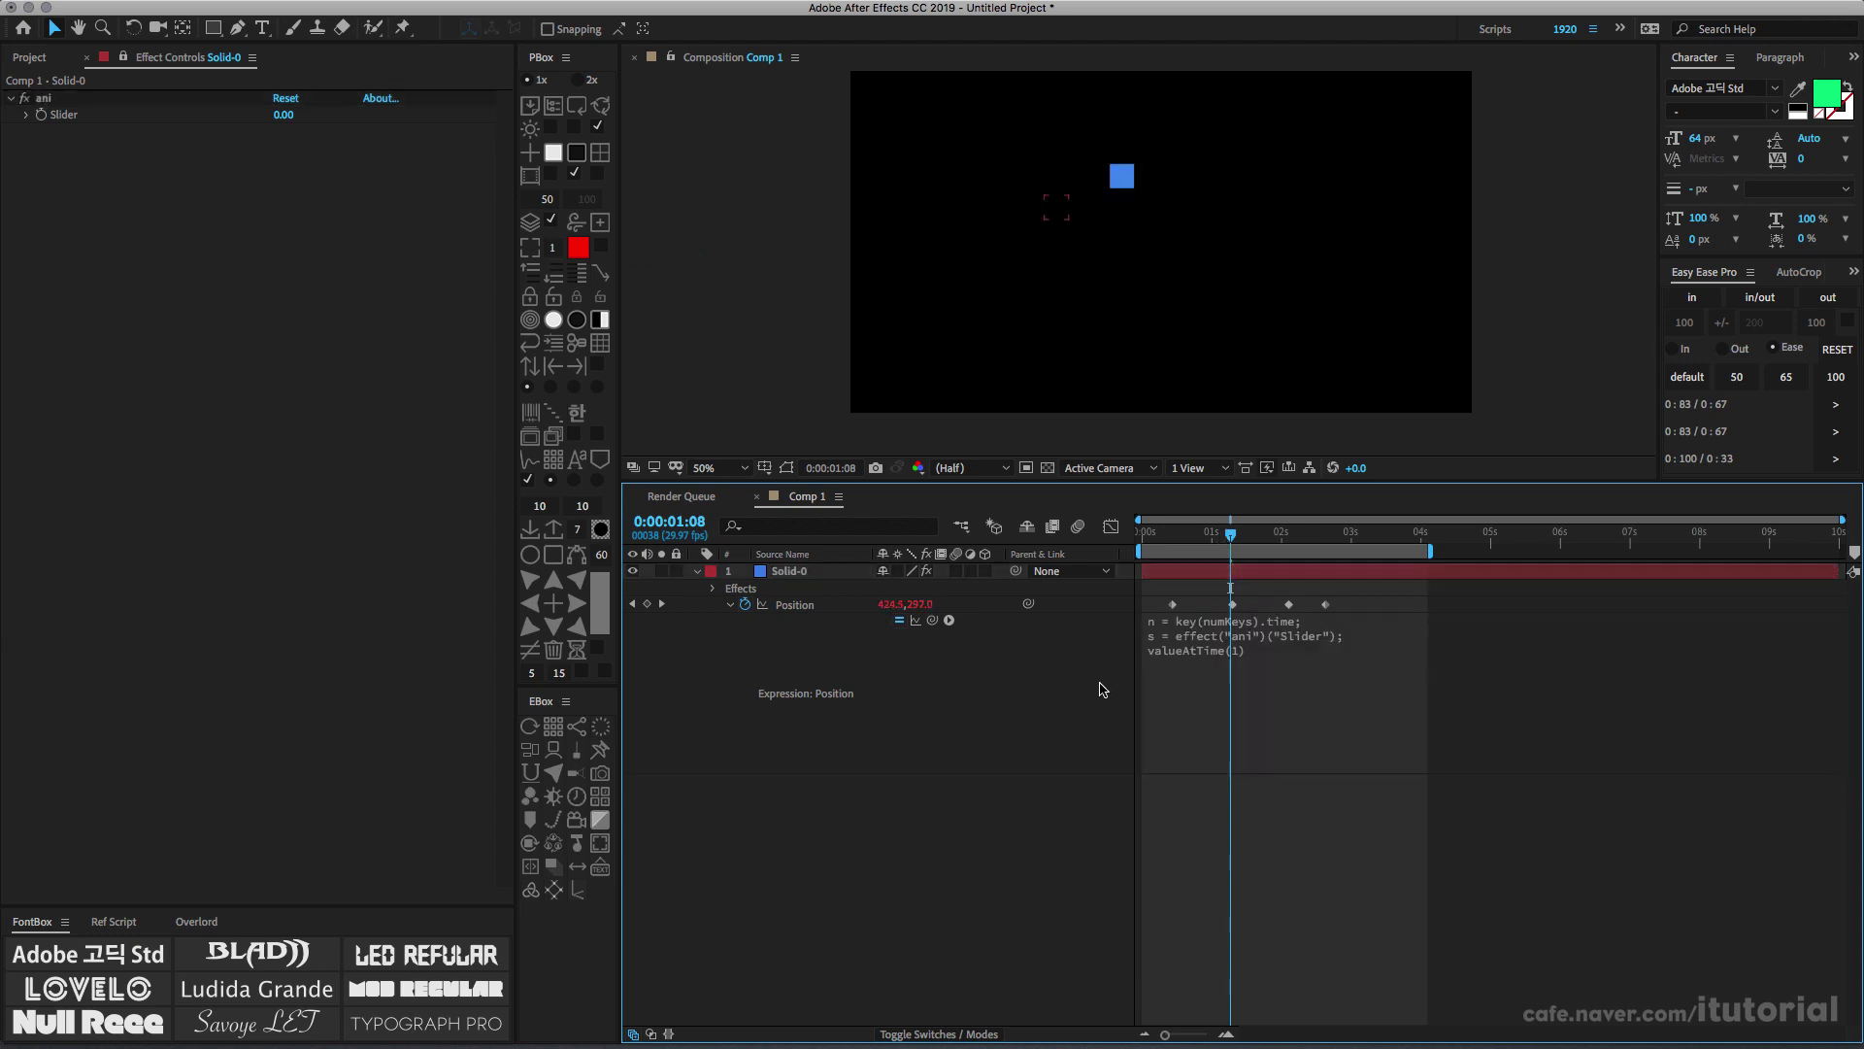
Compare the solid's position with the expression enabled and disabled around 0:00:01:00, and check the keyframed position at 0:00:02:00
drag(1227, 536, 1207, 537)
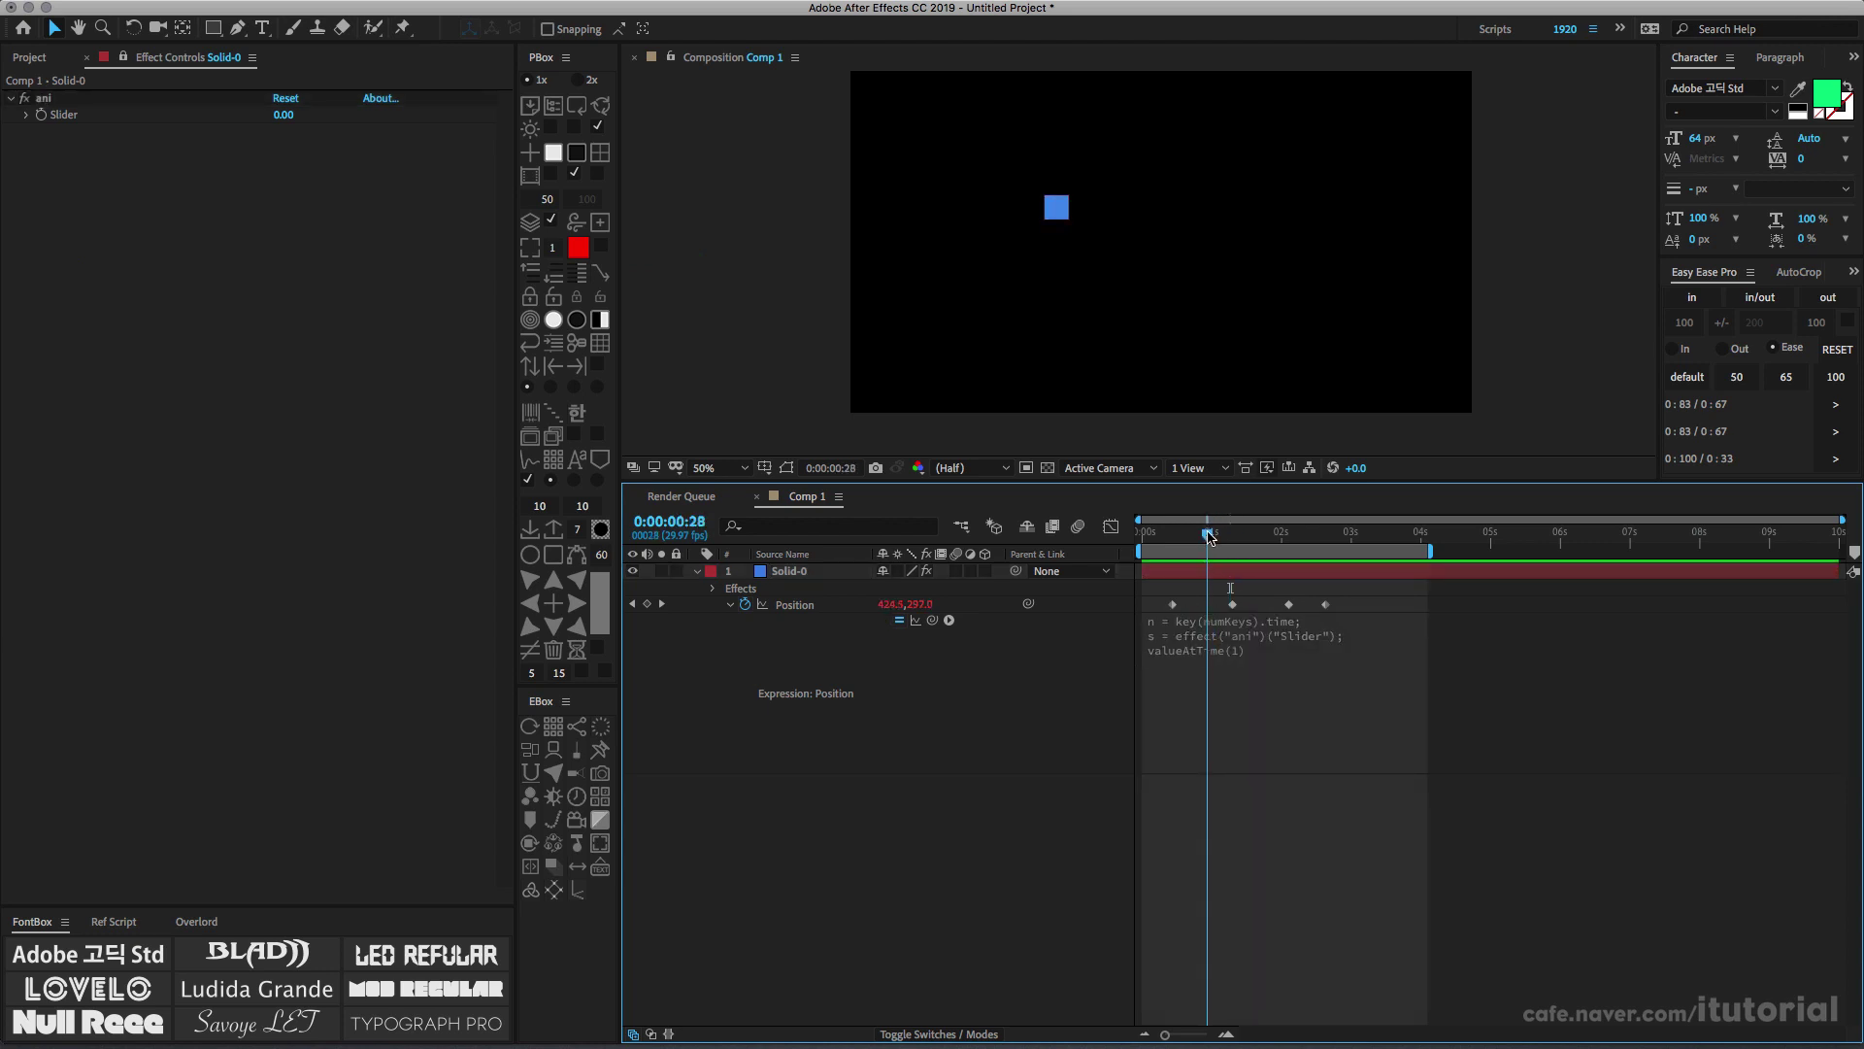
click(899, 619)
mouse_move(1205, 535)
mouse_down()
mouse_move(1190, 535)
mouse_move(1212, 535)
mouse_up()
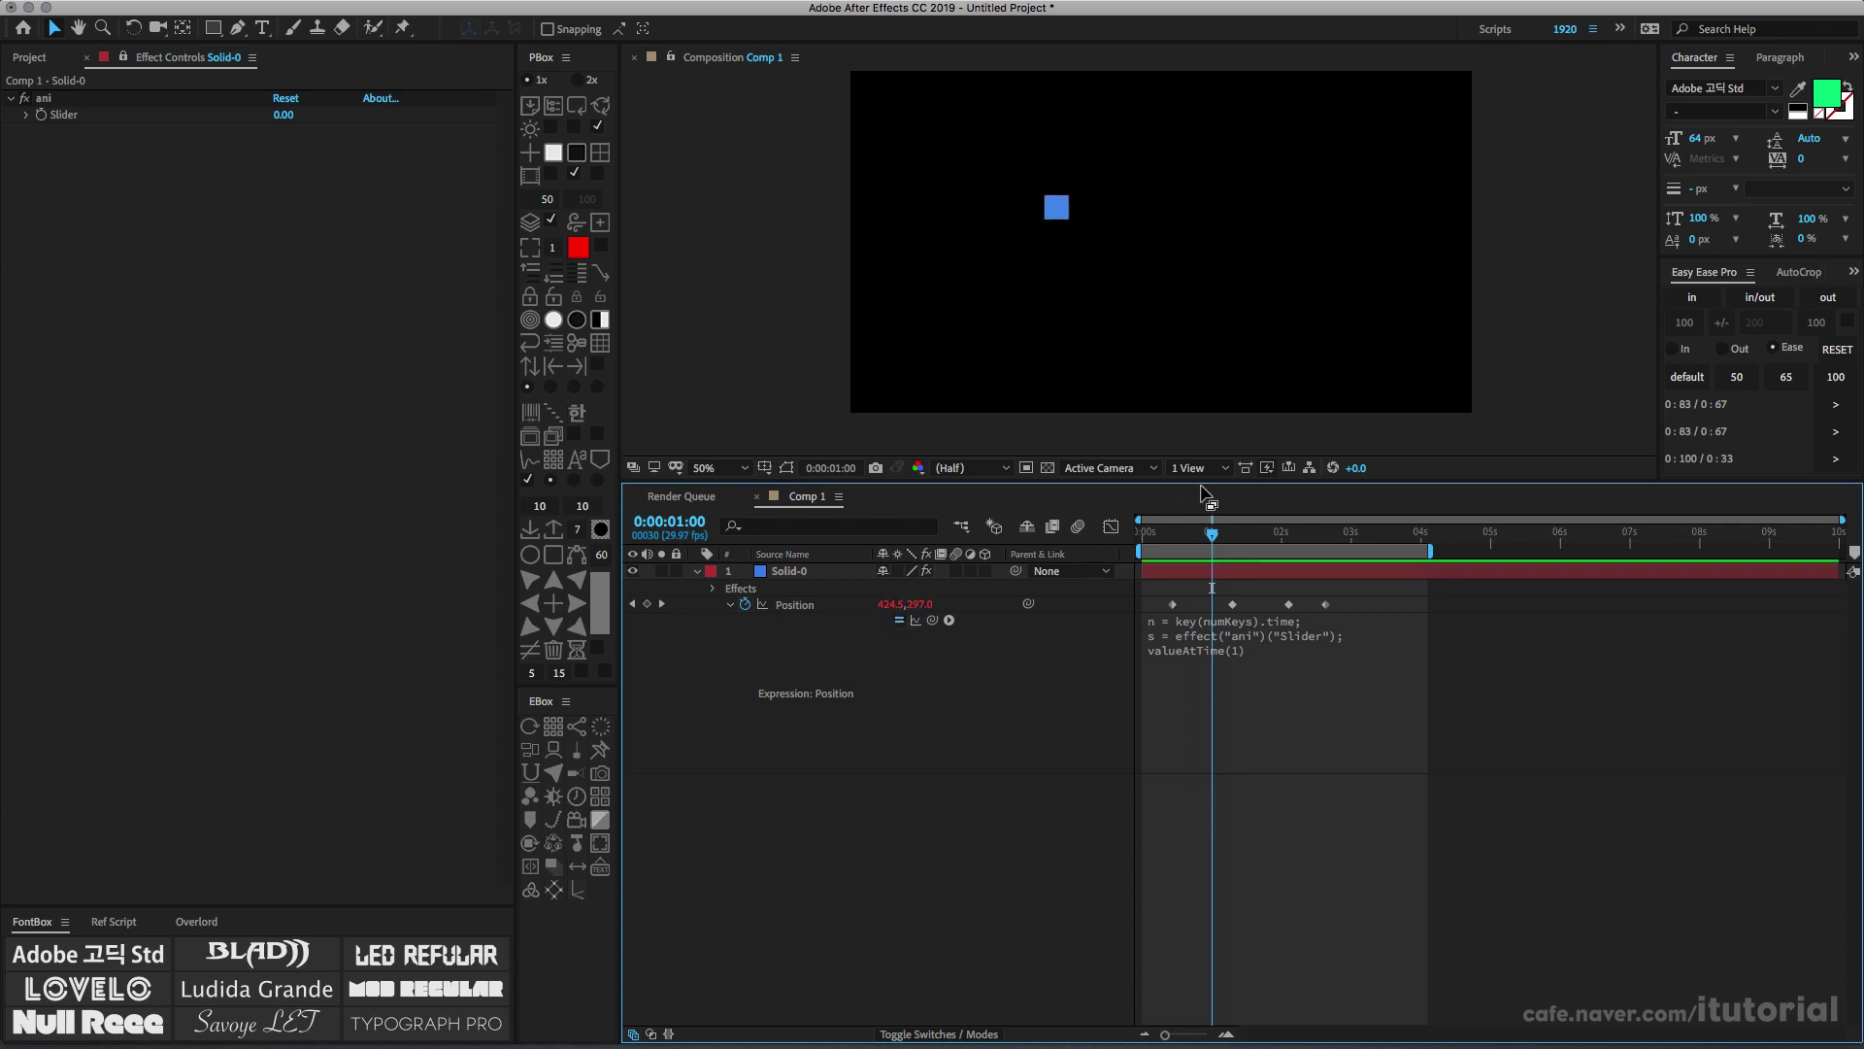
click(901, 622)
click(901, 622)
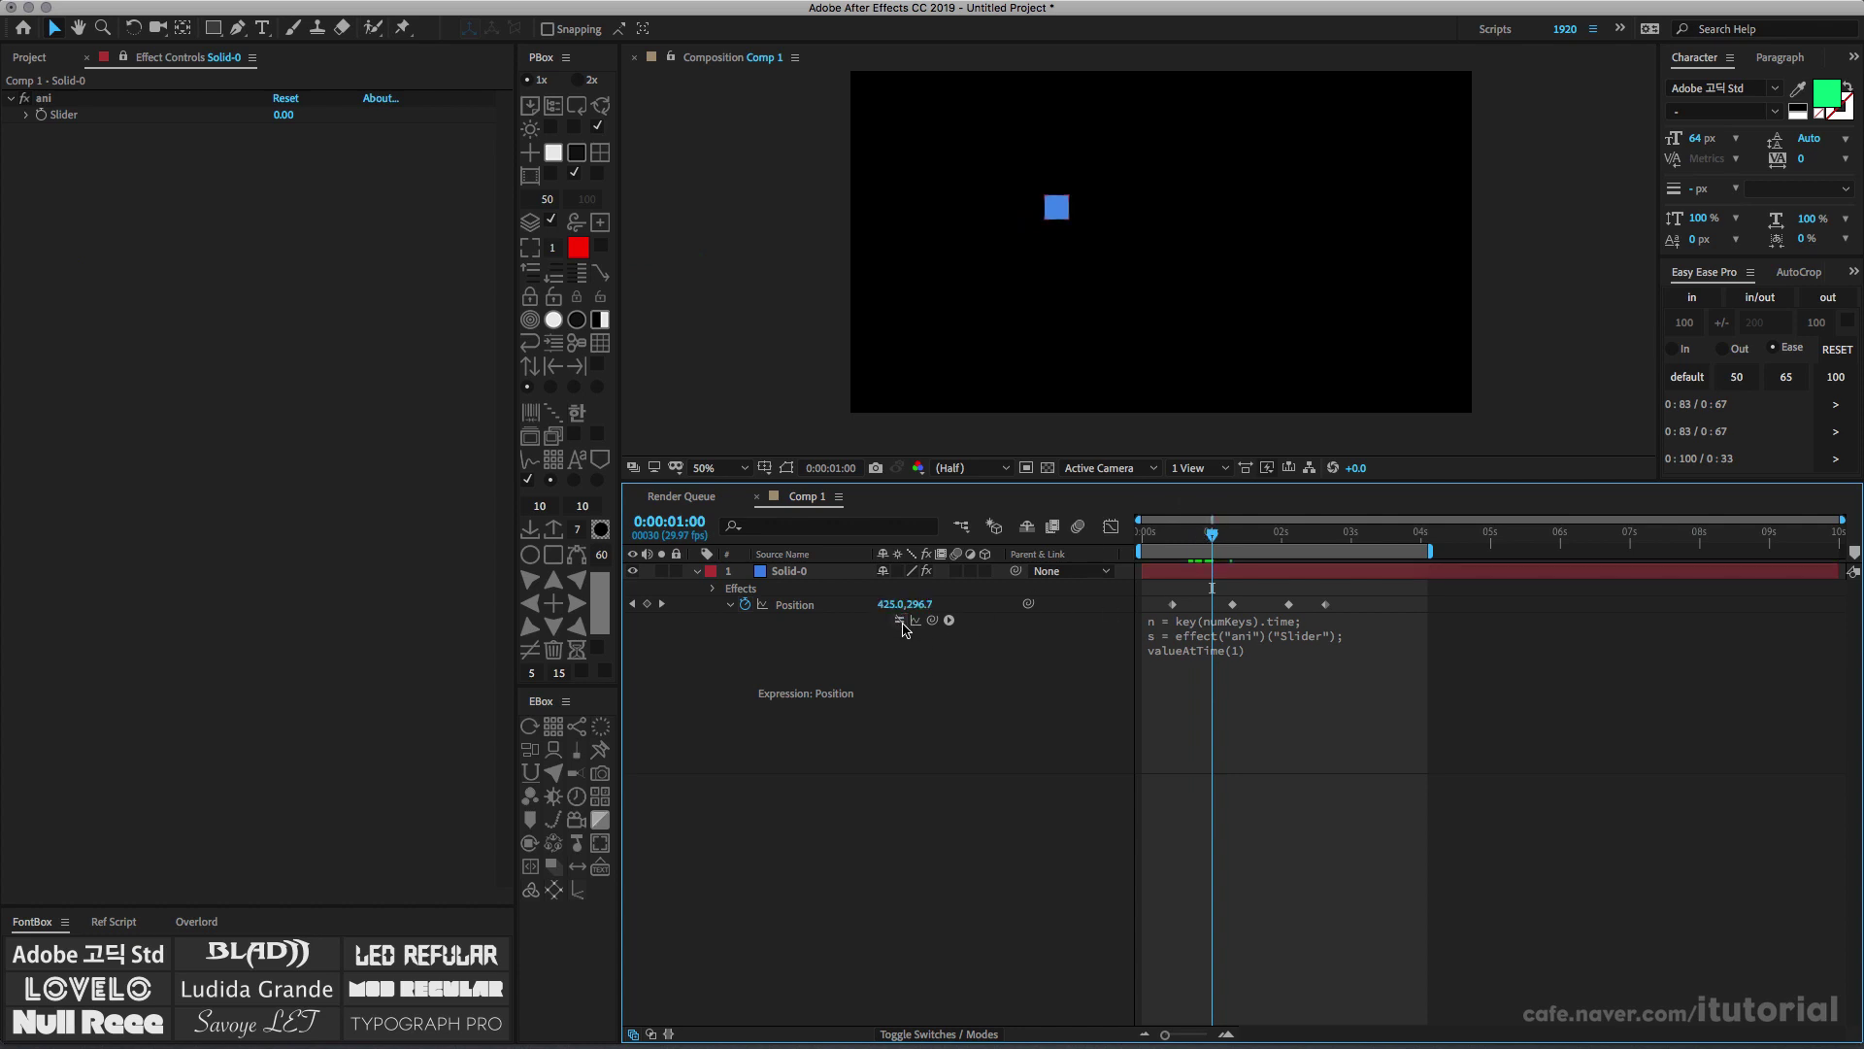
drag(1212, 534, 1285, 536)
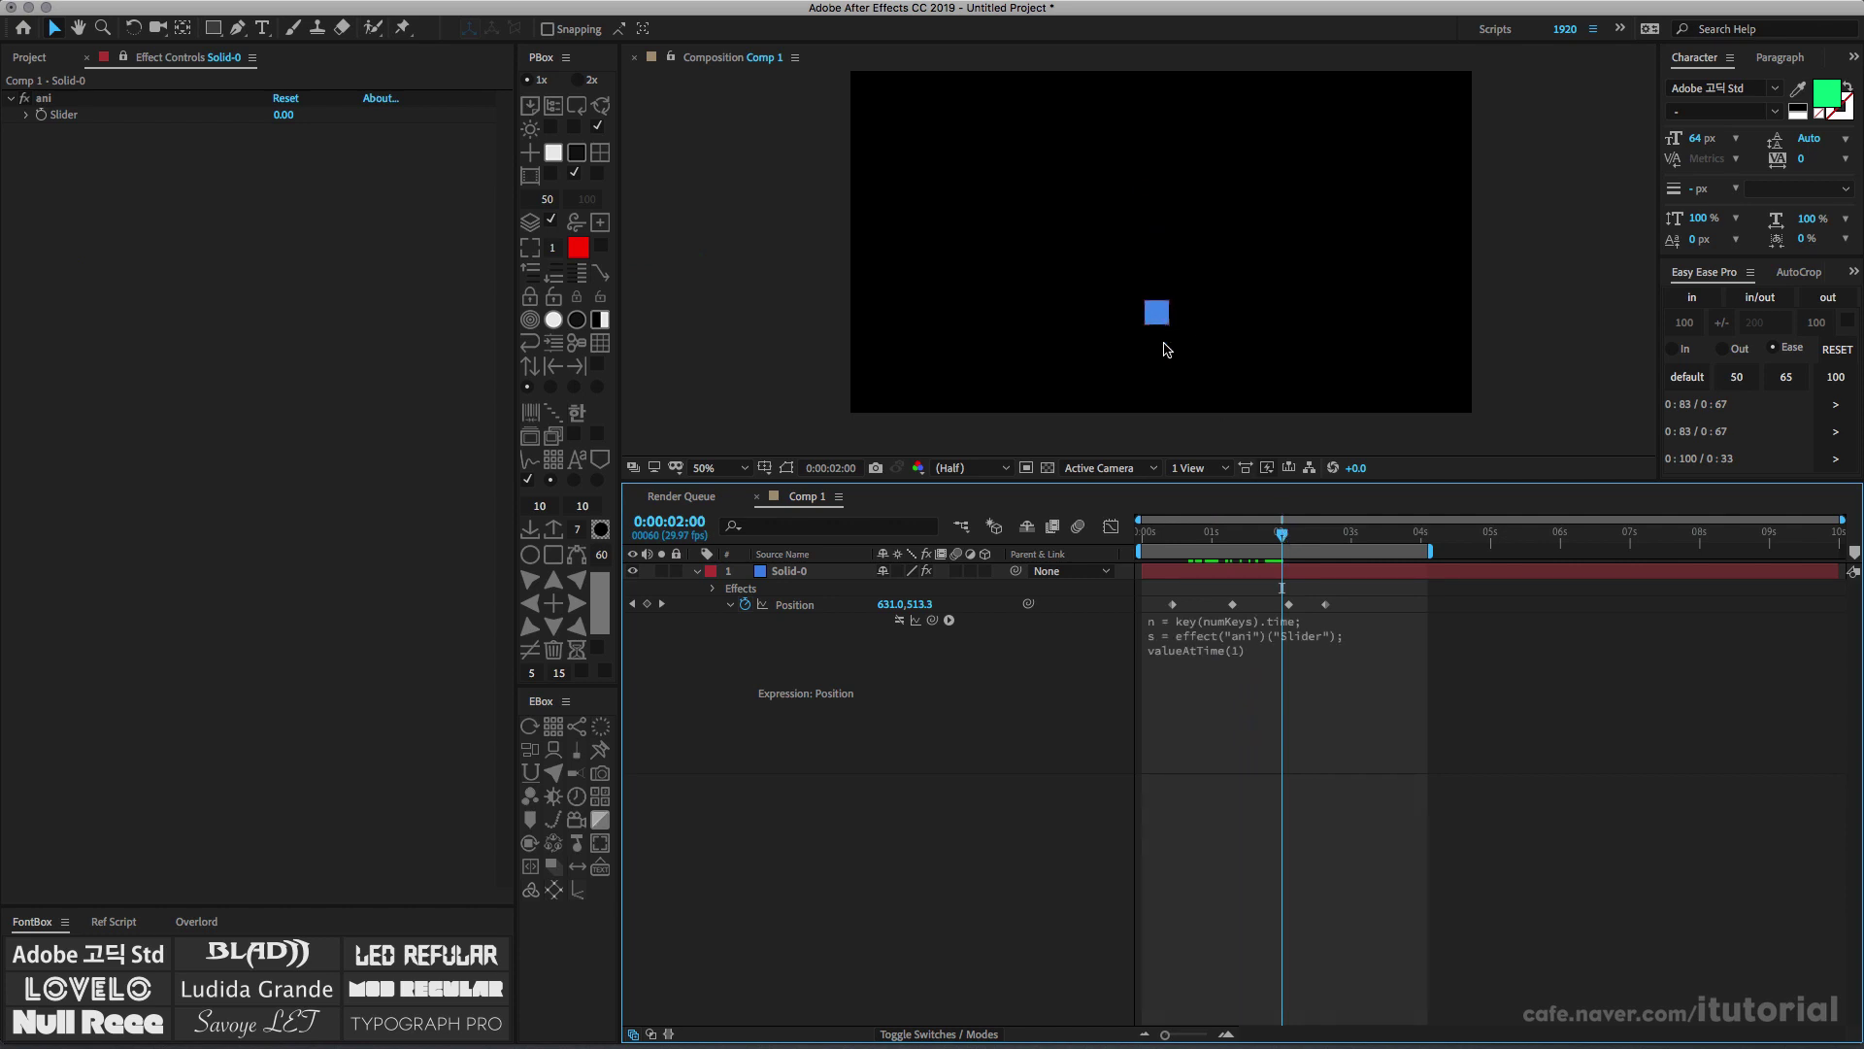
Change the expression's third line to valueAtTime(2) and scrub the timeline back to 0:00:01:15 to check the solid's position
click(1246, 649)
click(1248, 655)
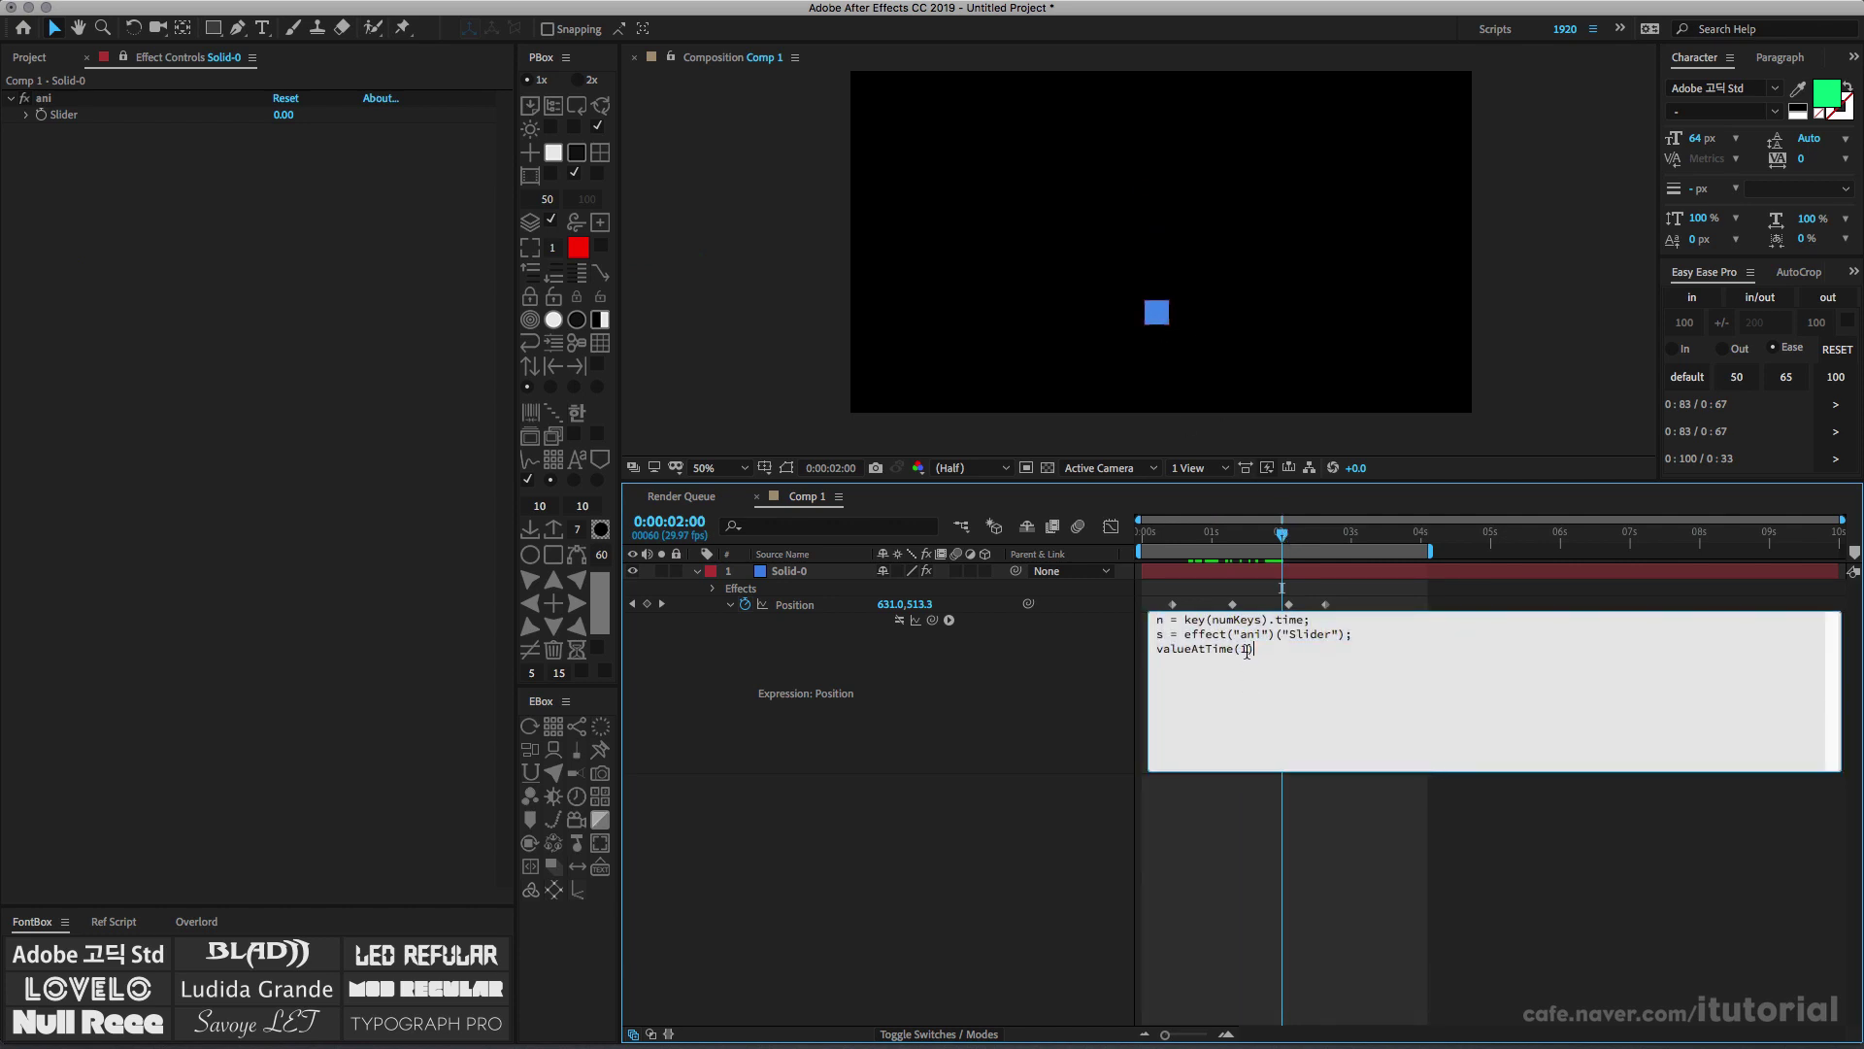
key(BackSpace)
text(2)
click(1105, 699)
click(1272, 539)
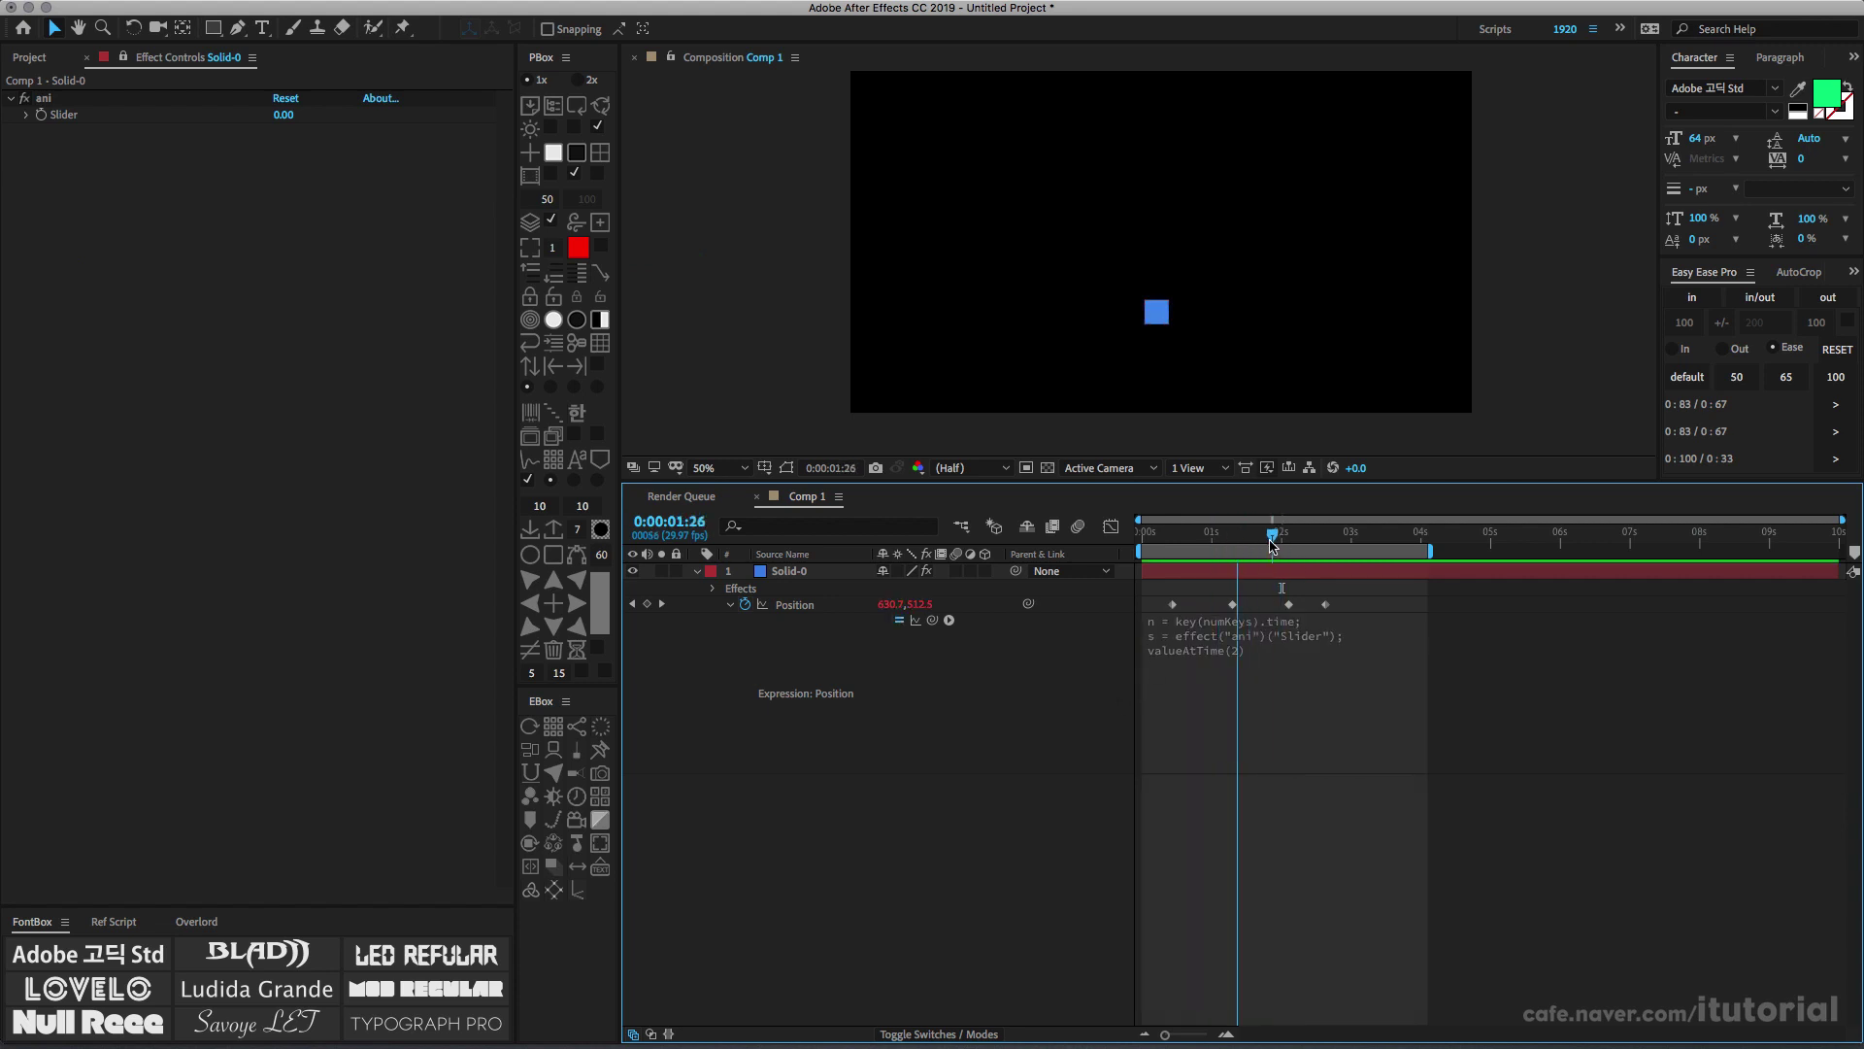
drag(1270, 544, 1246, 545)
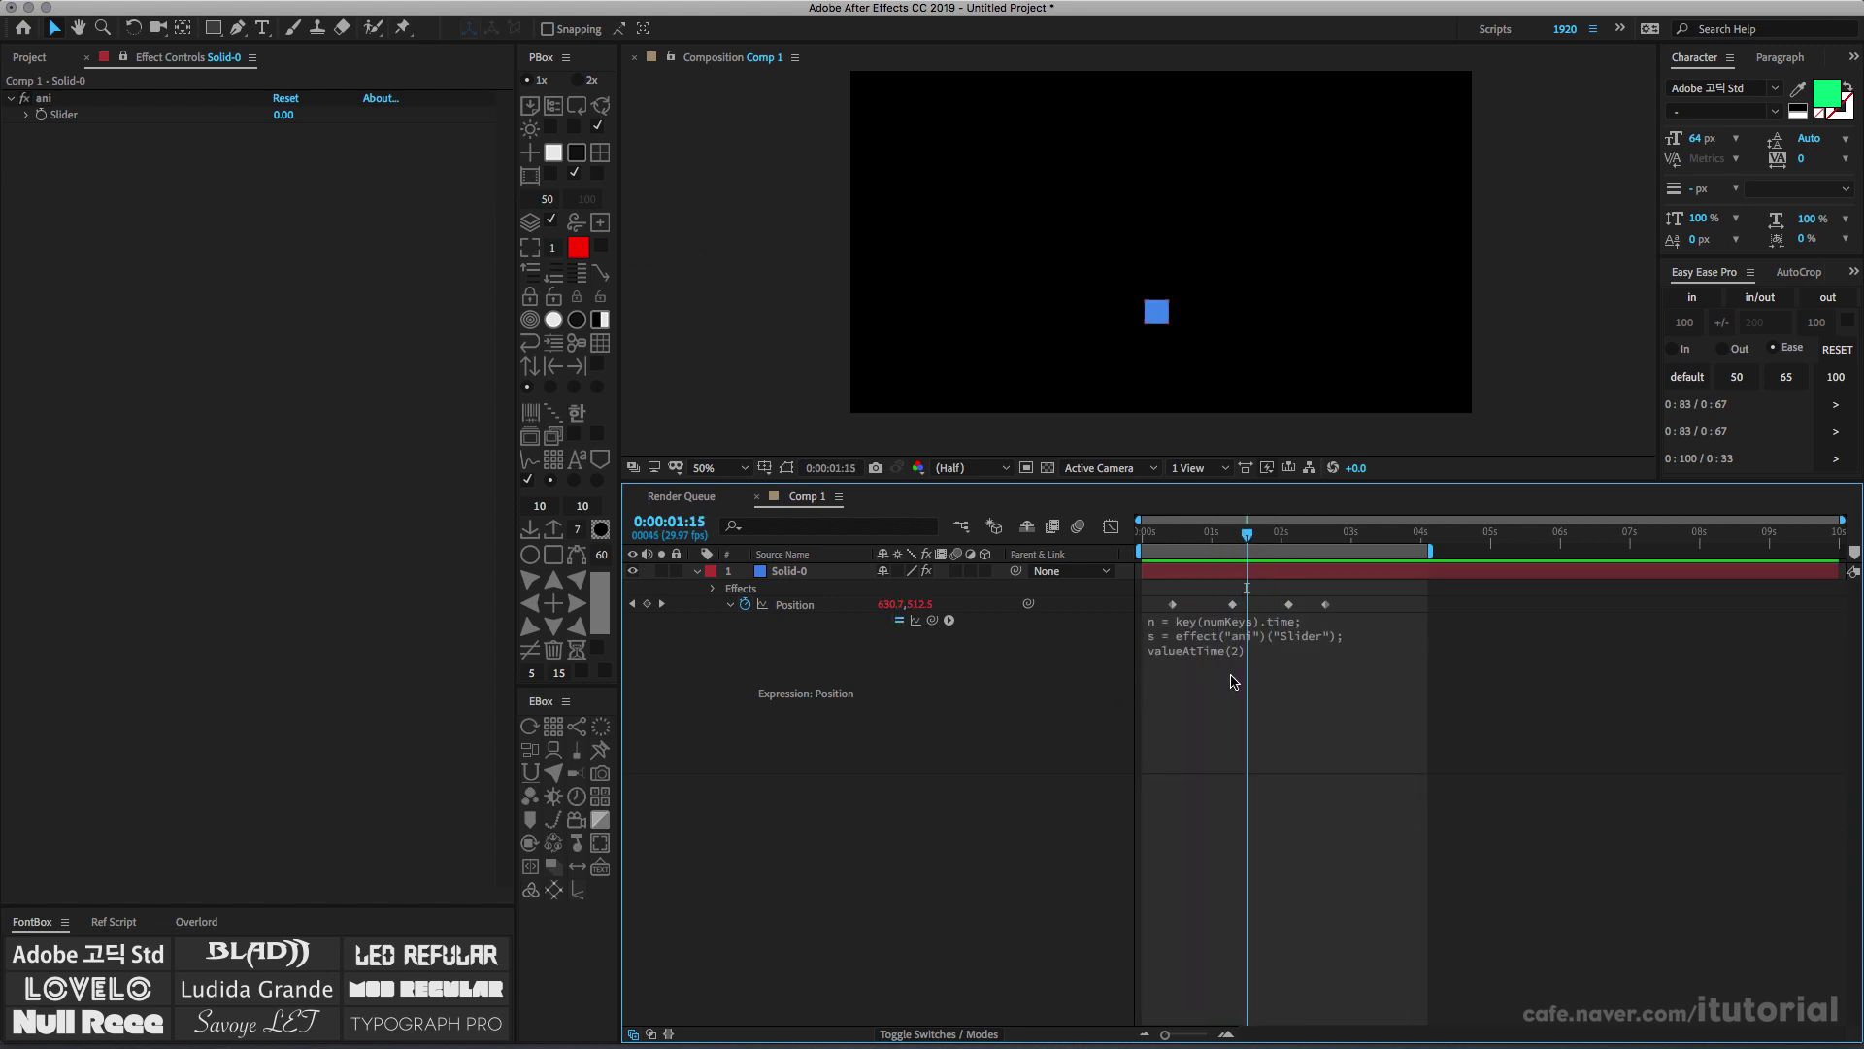
Replace the fixed time in the expression's third line with the slider variable, giving valueAtTime(s)
click(1245, 652)
click(1245, 651)
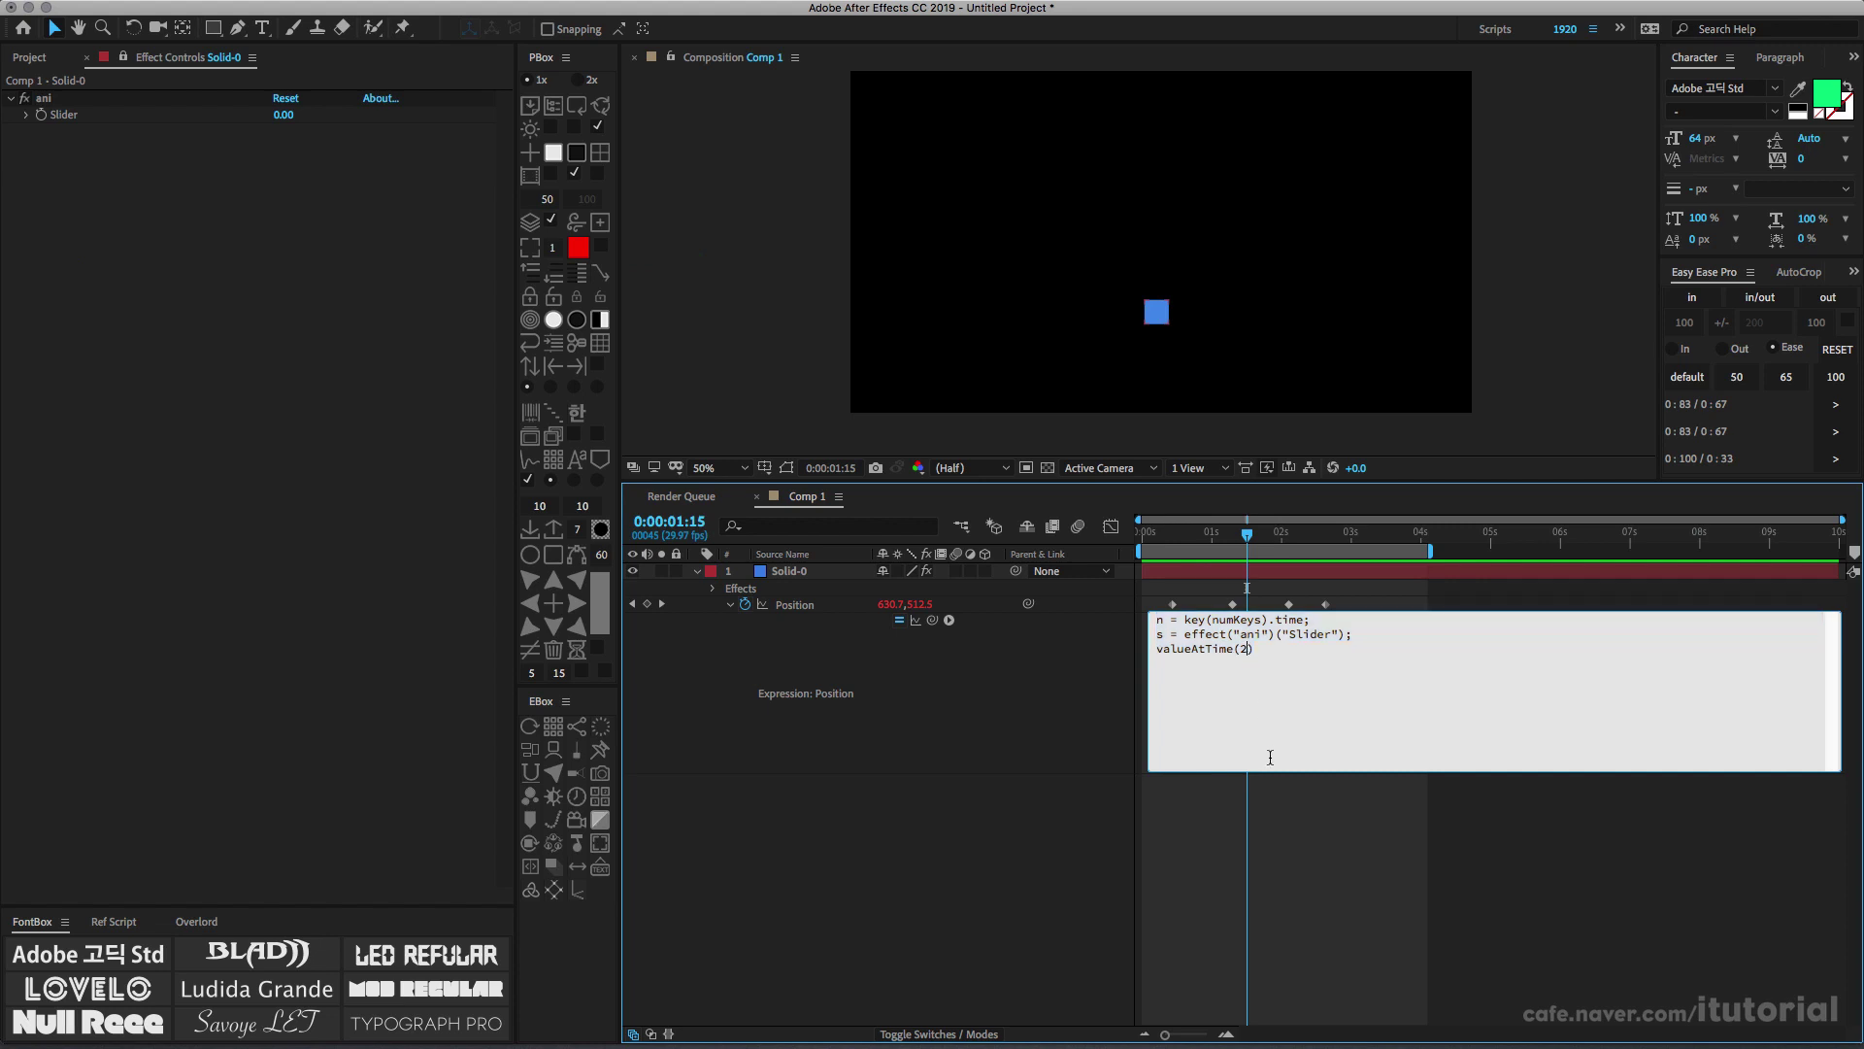
key(BackSpace)
text(s)
click(1125, 670)
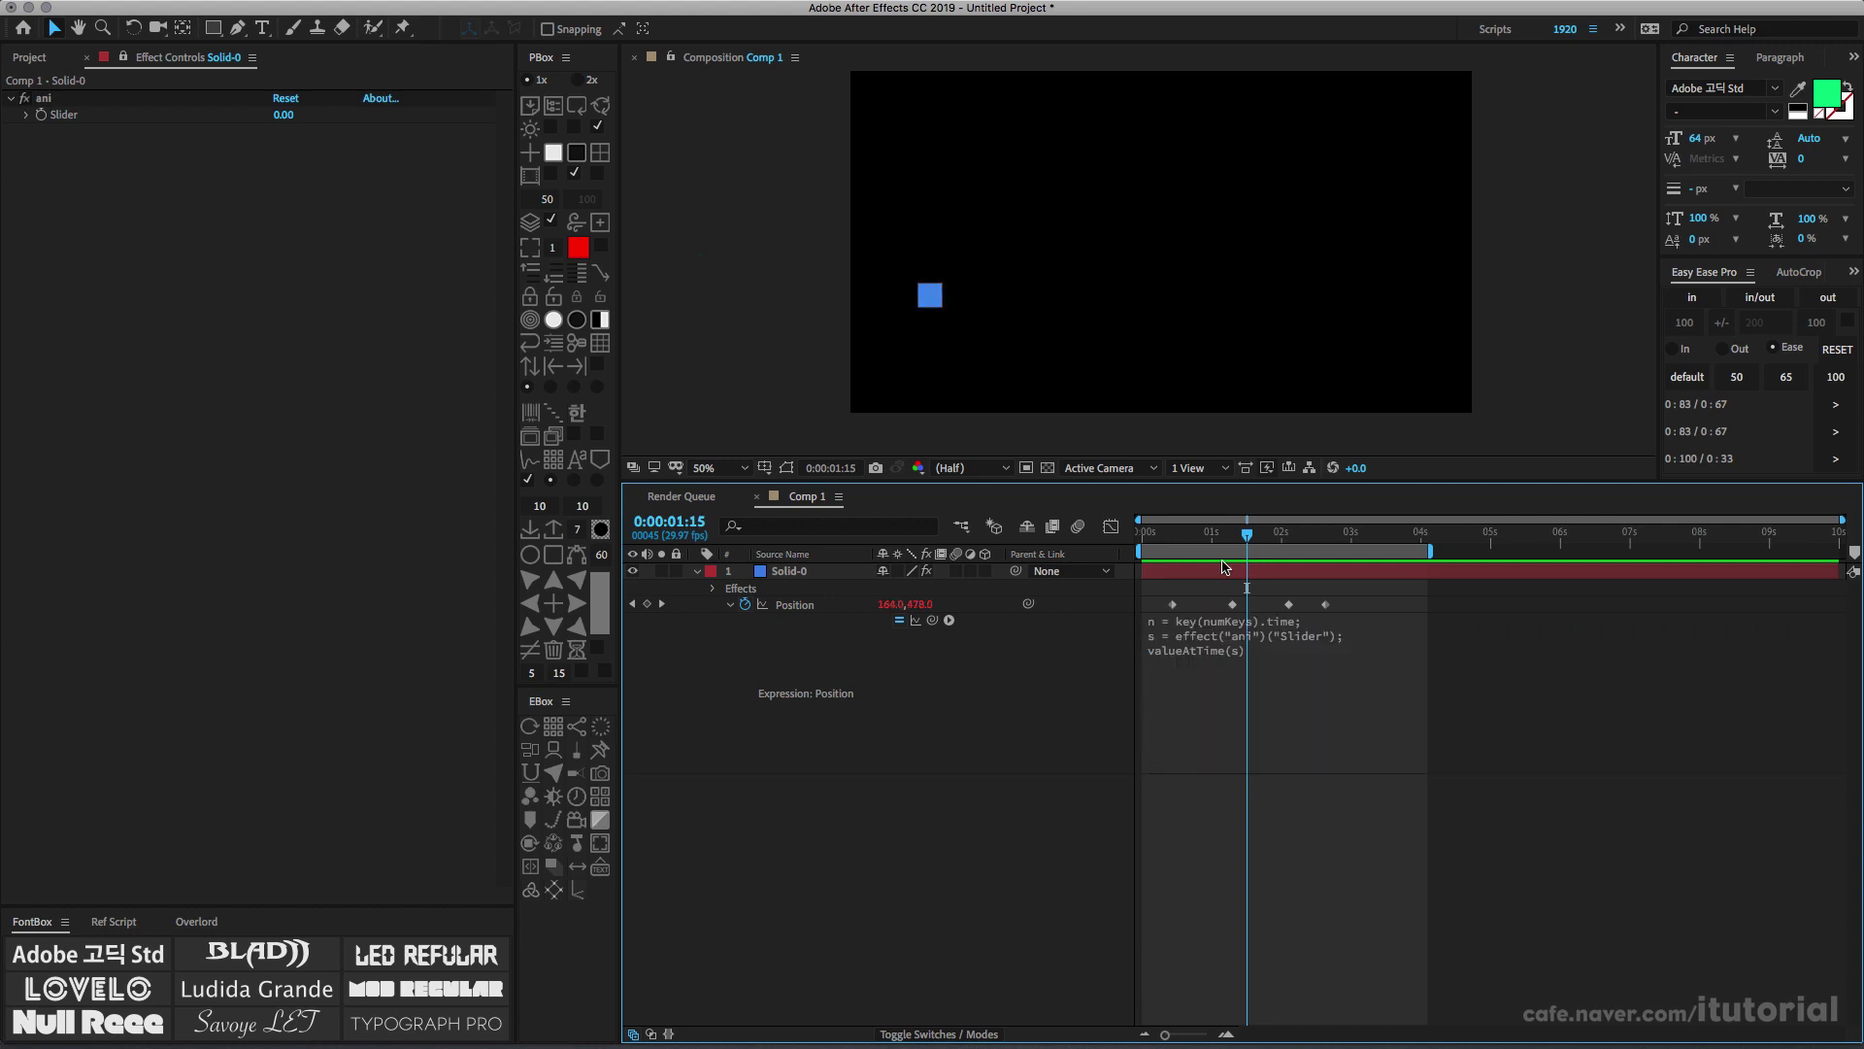
Test the ani slider with values 1, 2 and 3, and step it back down to 0
click(284, 115)
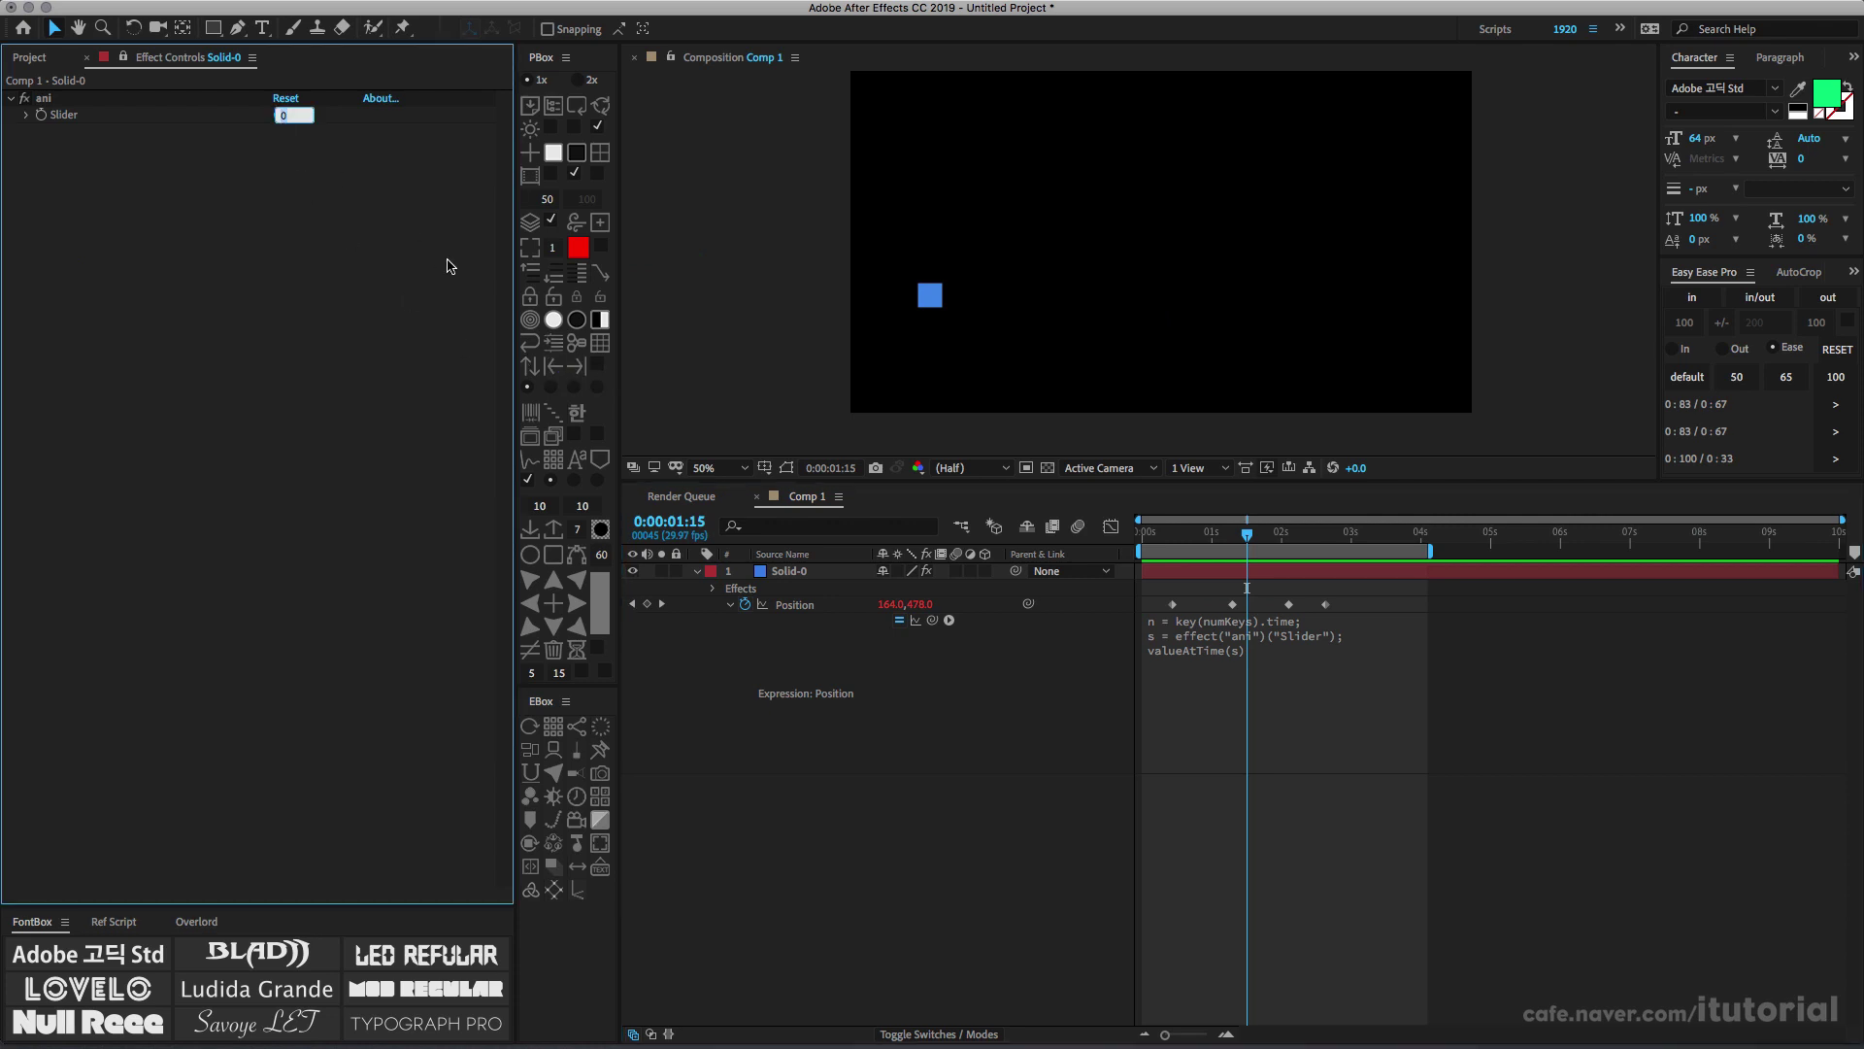
text(1)
key(Return)
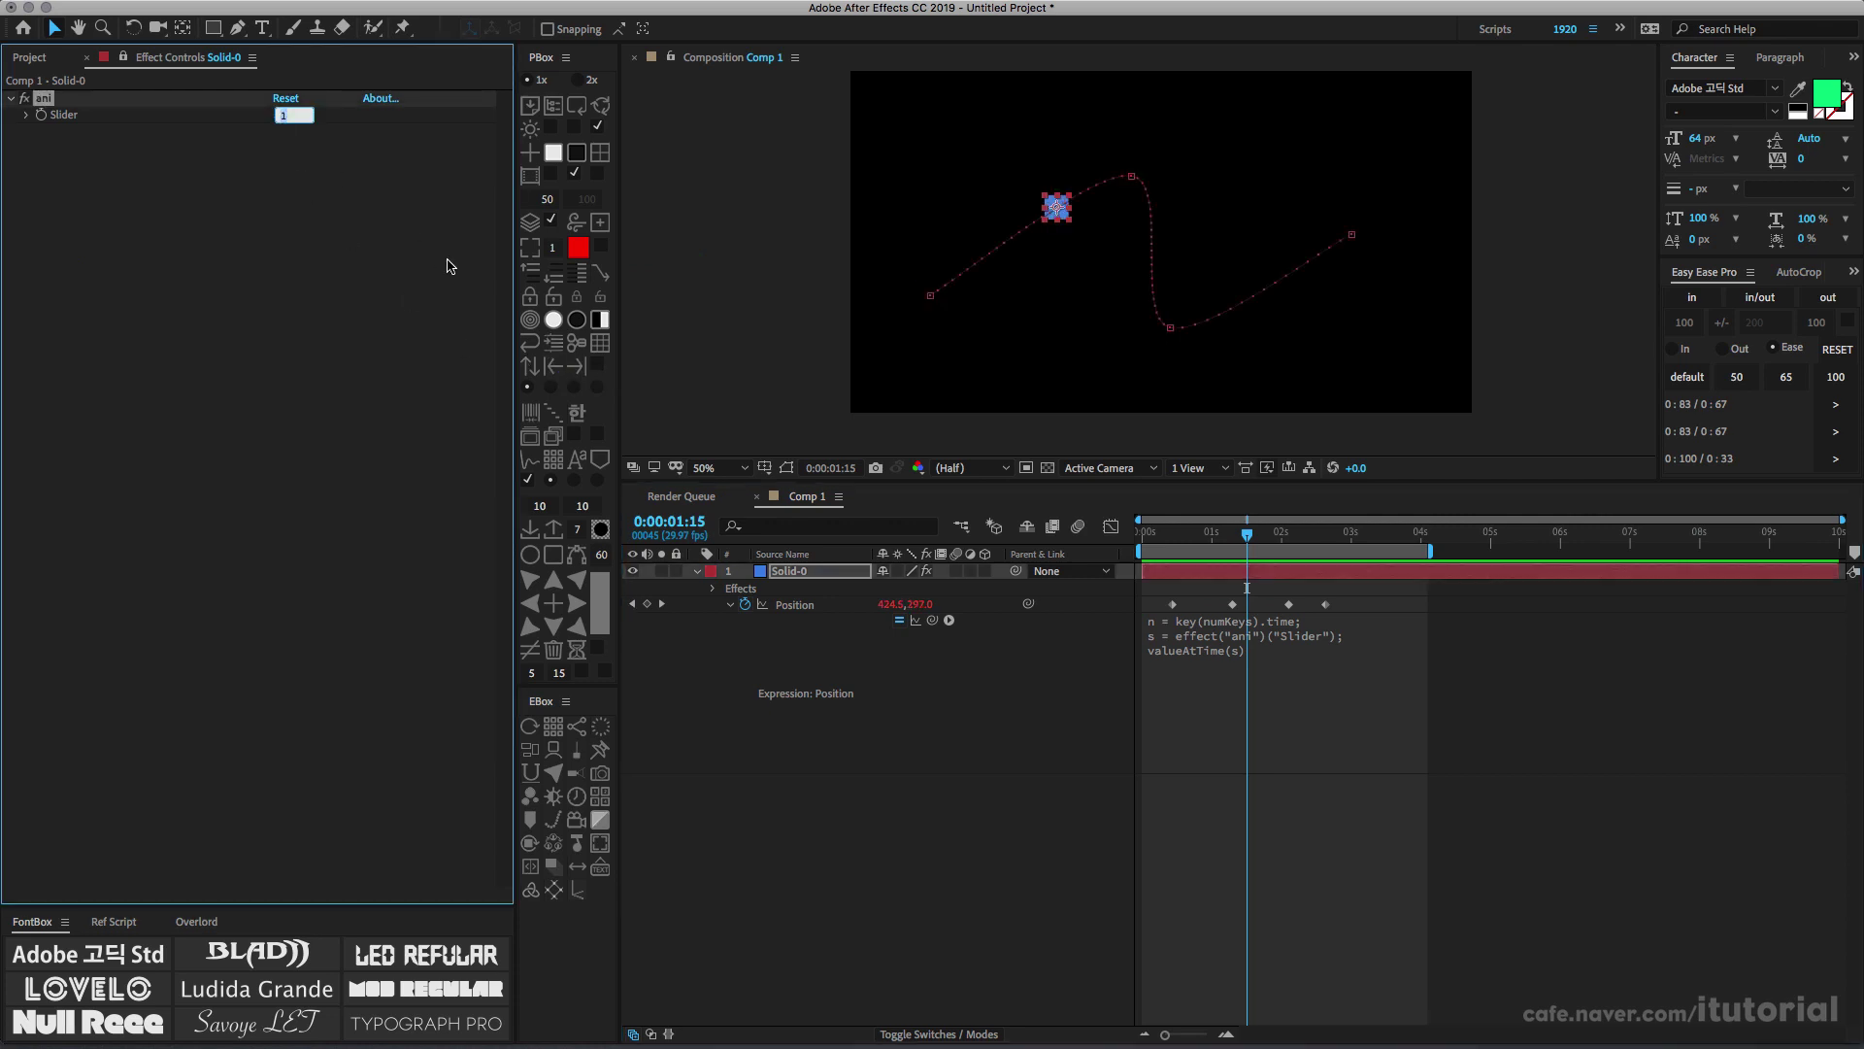
text(2)
key(Return)
text(3)
key(Return)
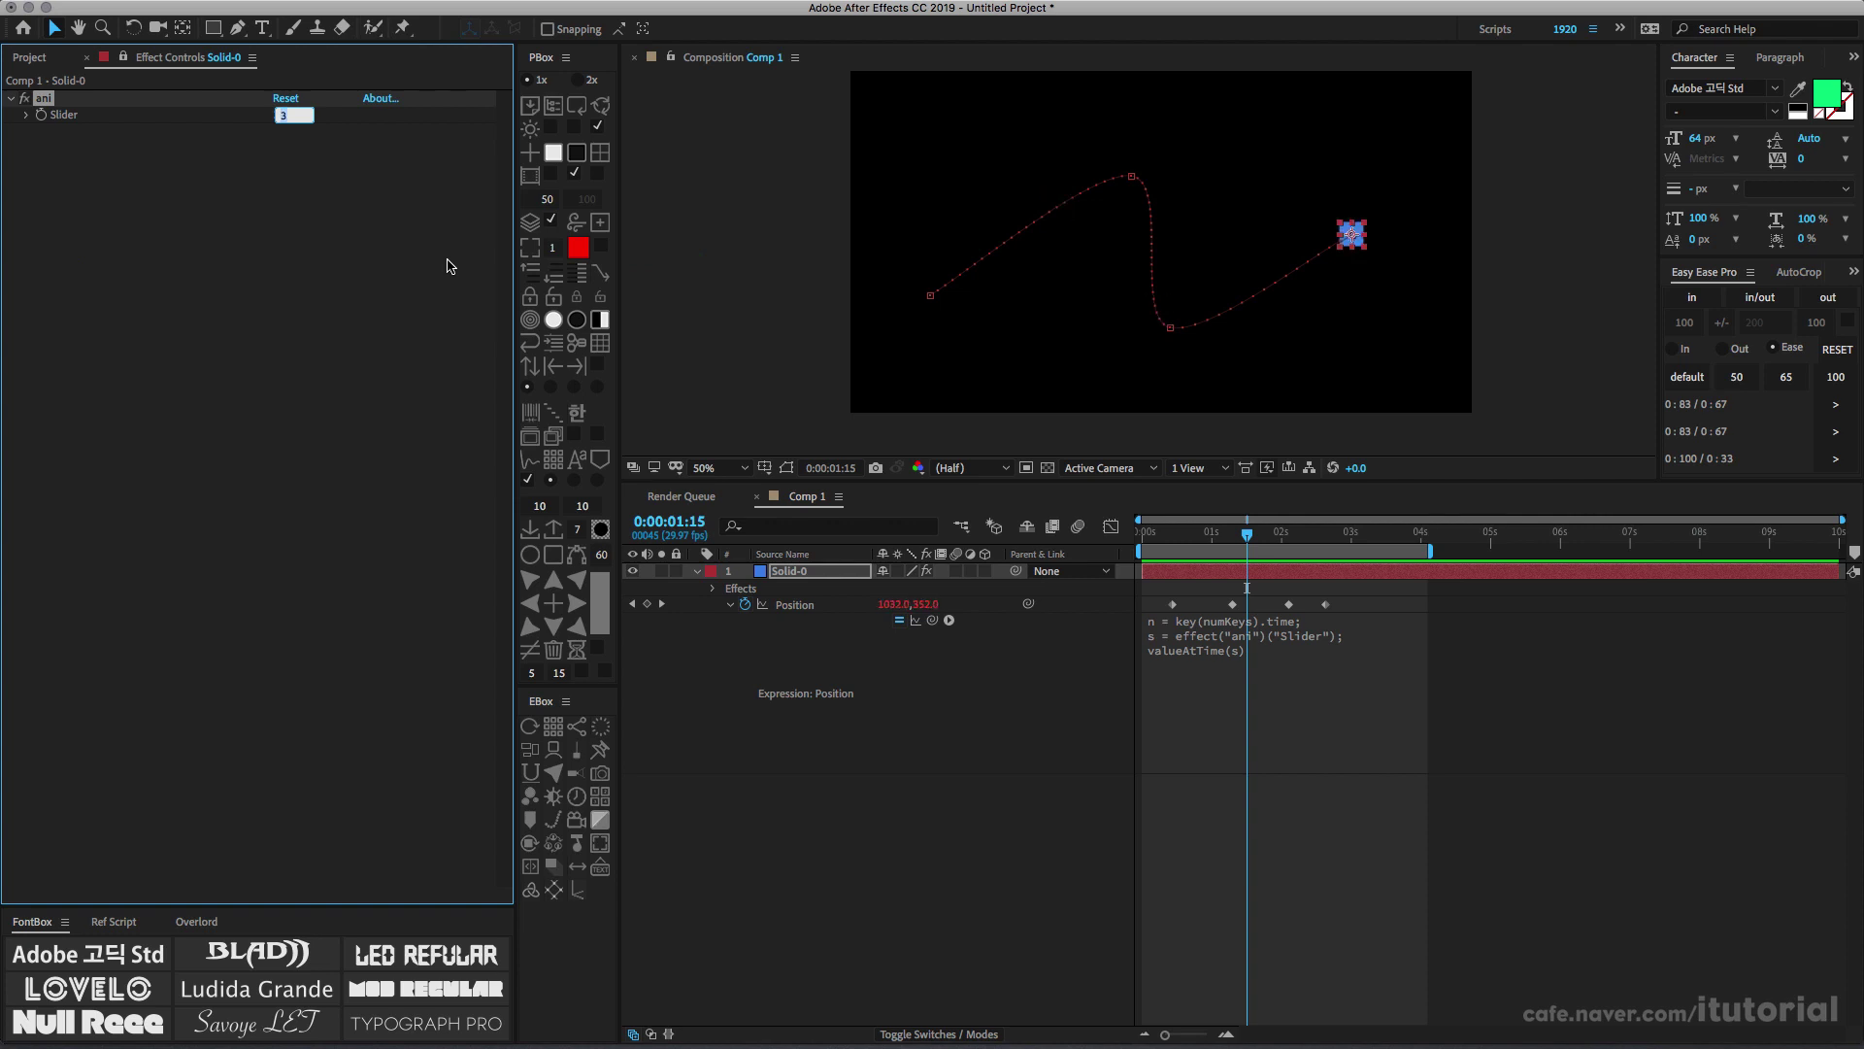
key(Down)
key(Down)
key(Down)
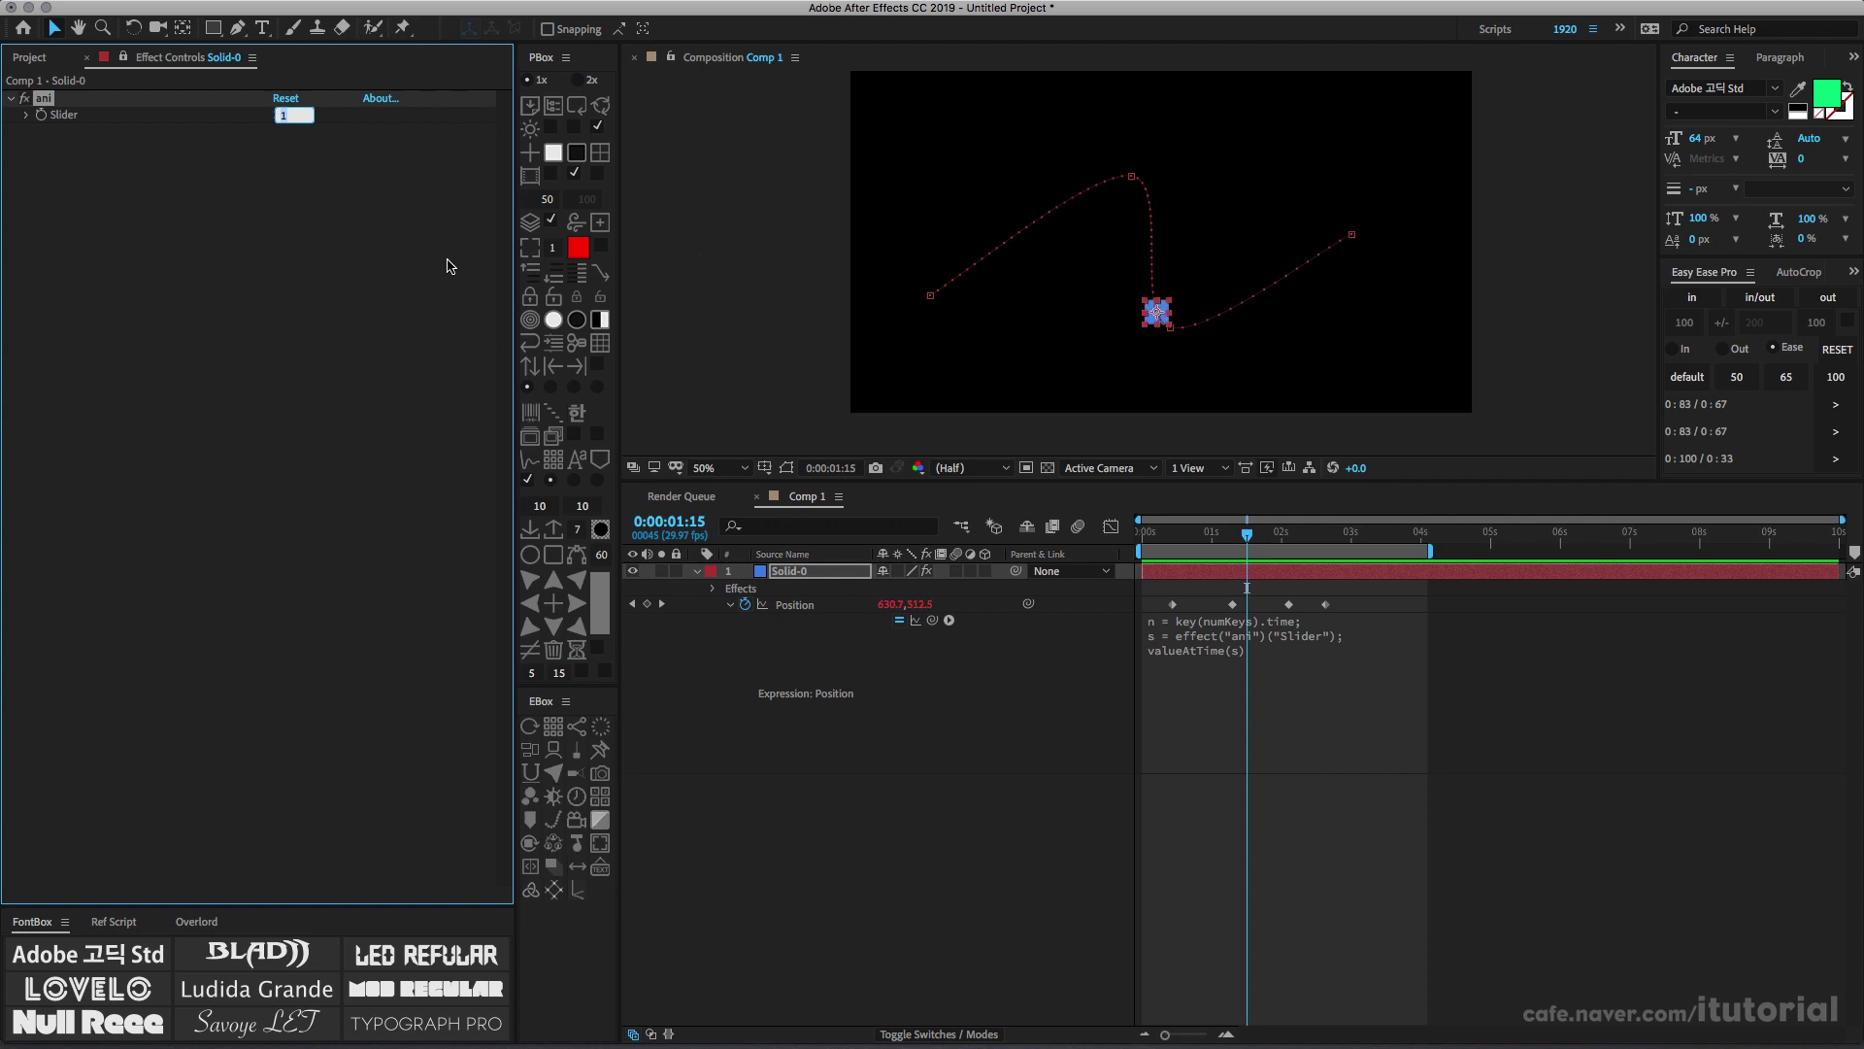
click(336, 227)
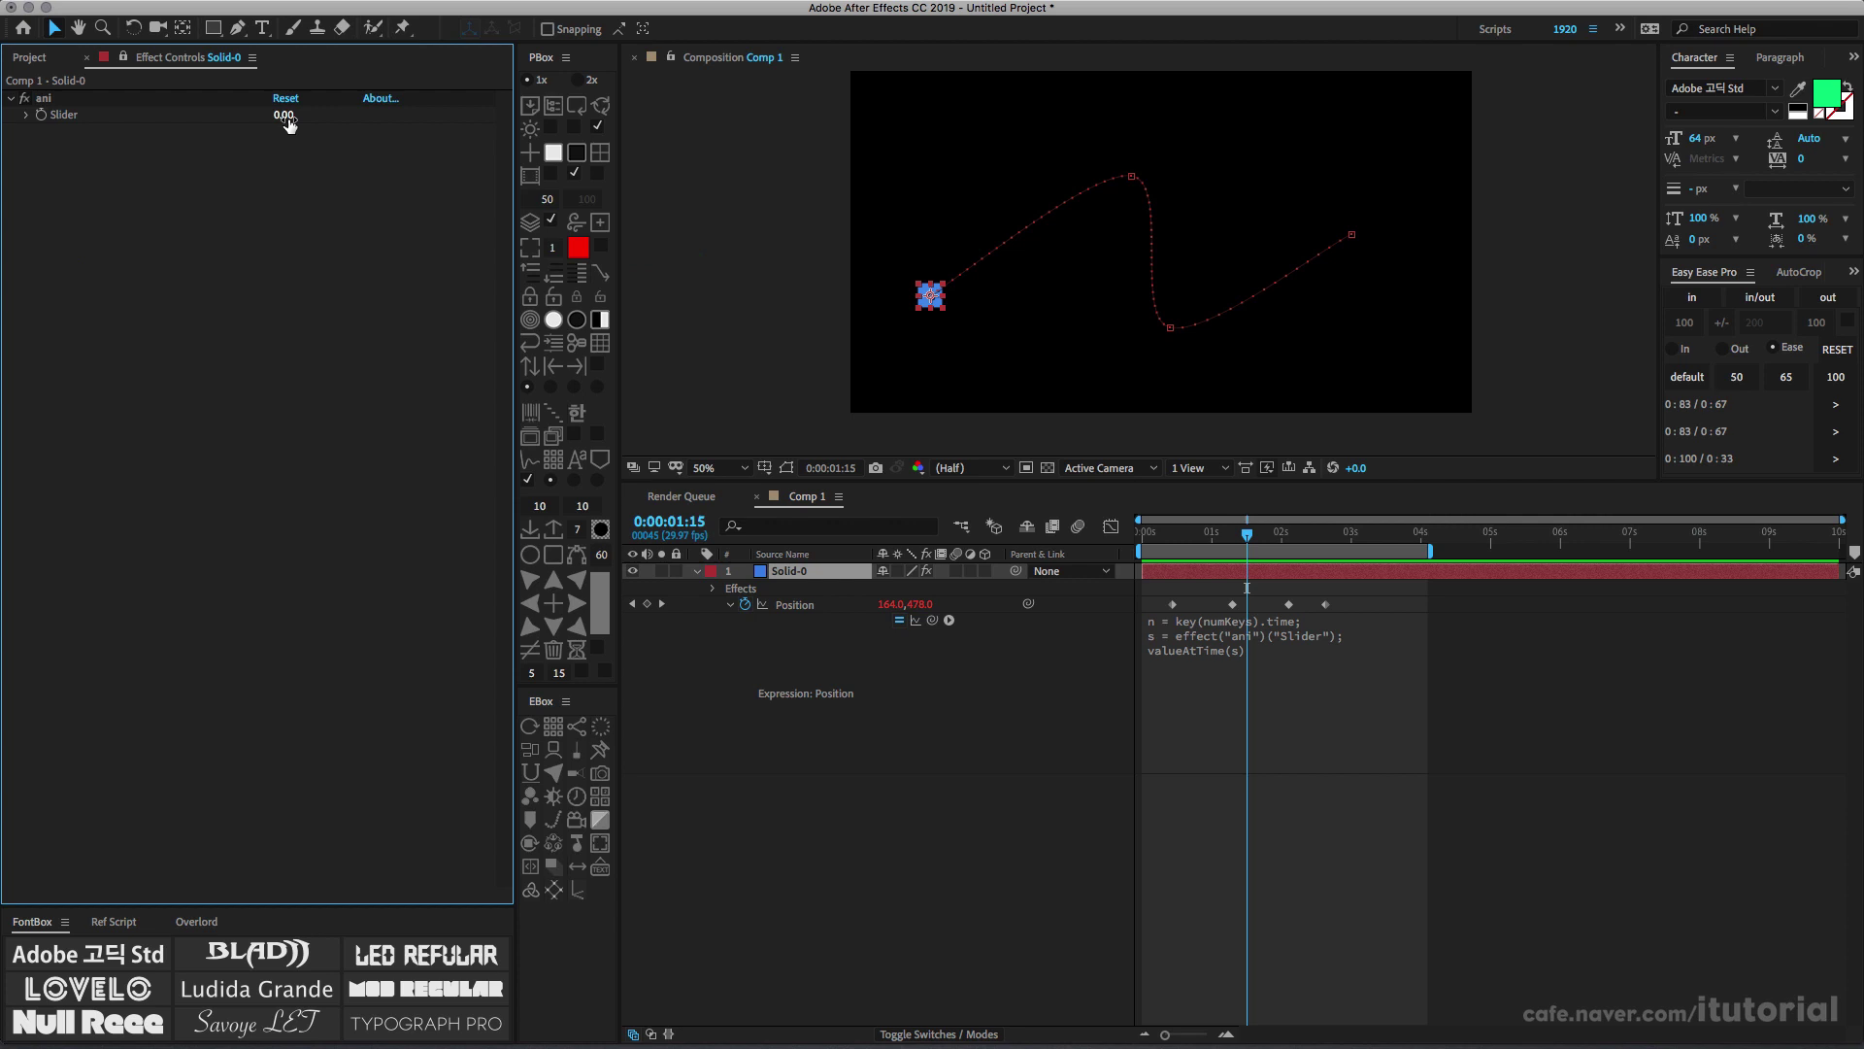
Scrub the ani slider up to 9 and reset it to 0, and repeat with a slider value of 1
drag(288, 121, 293, 124)
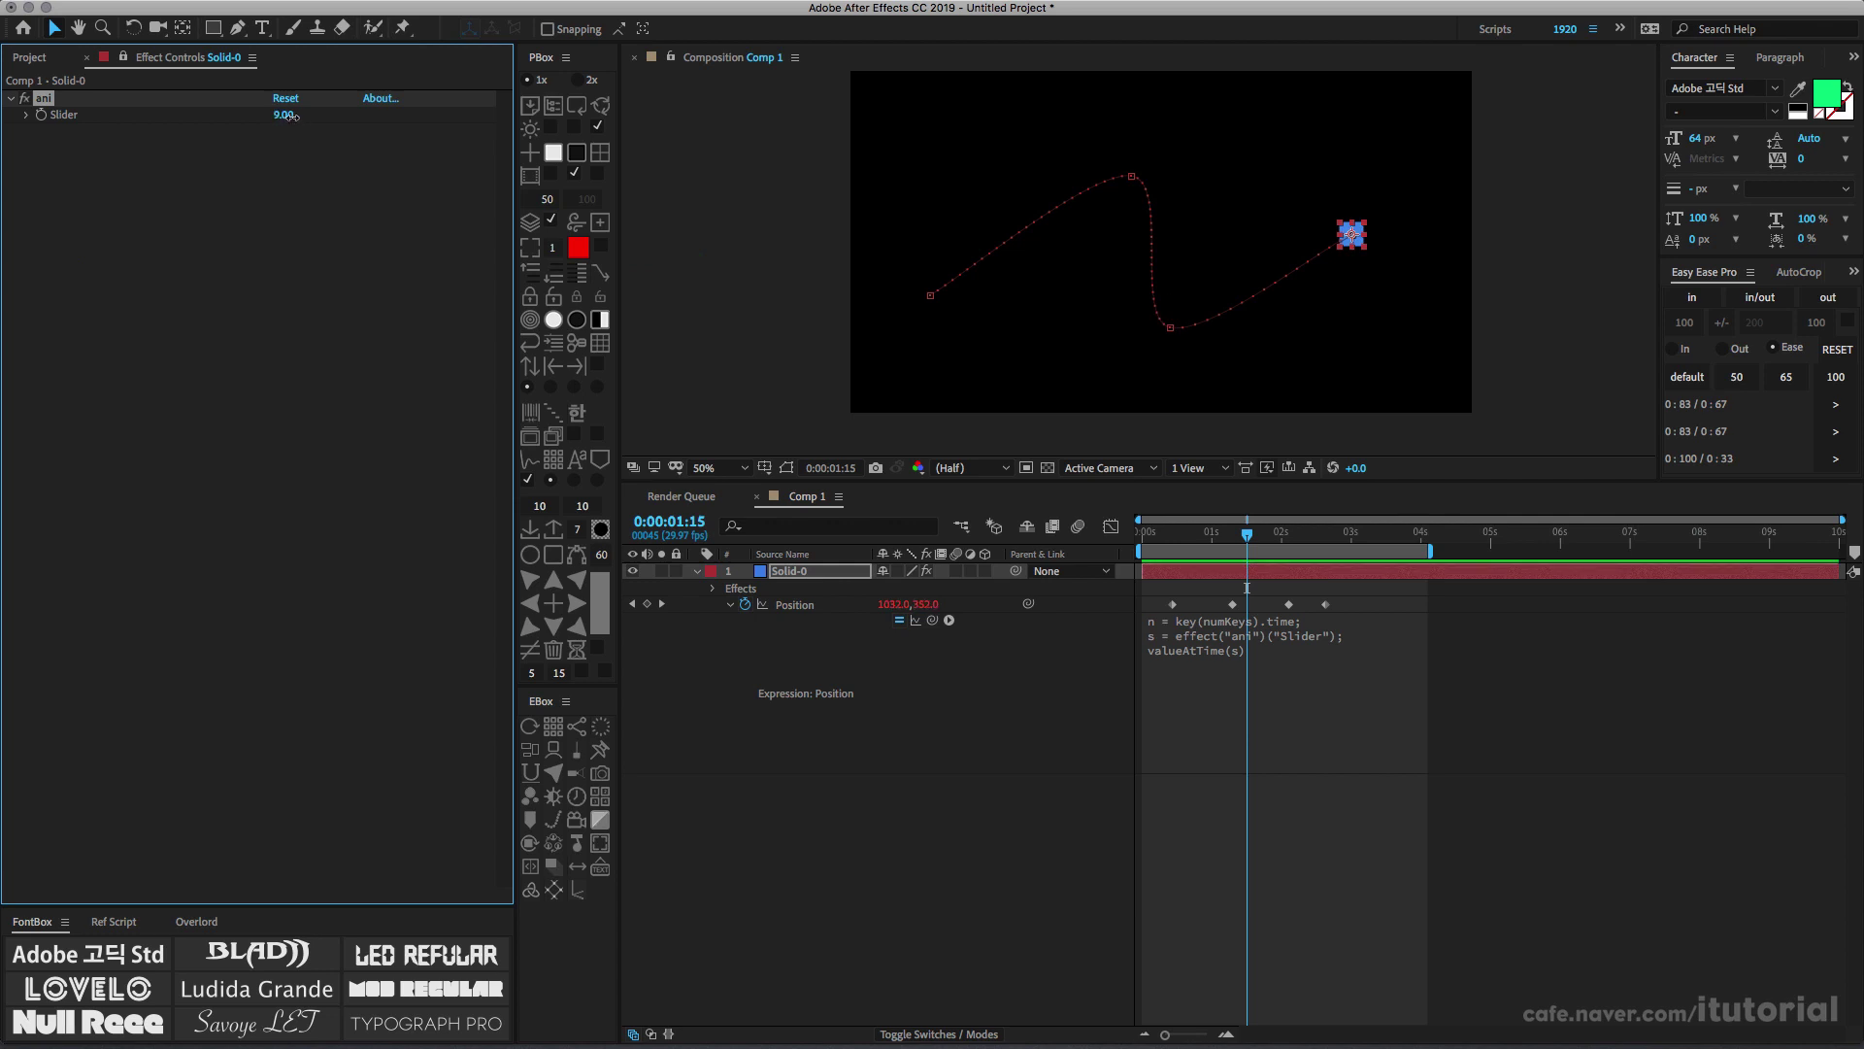
click(285, 117)
text(0)
key(Return)
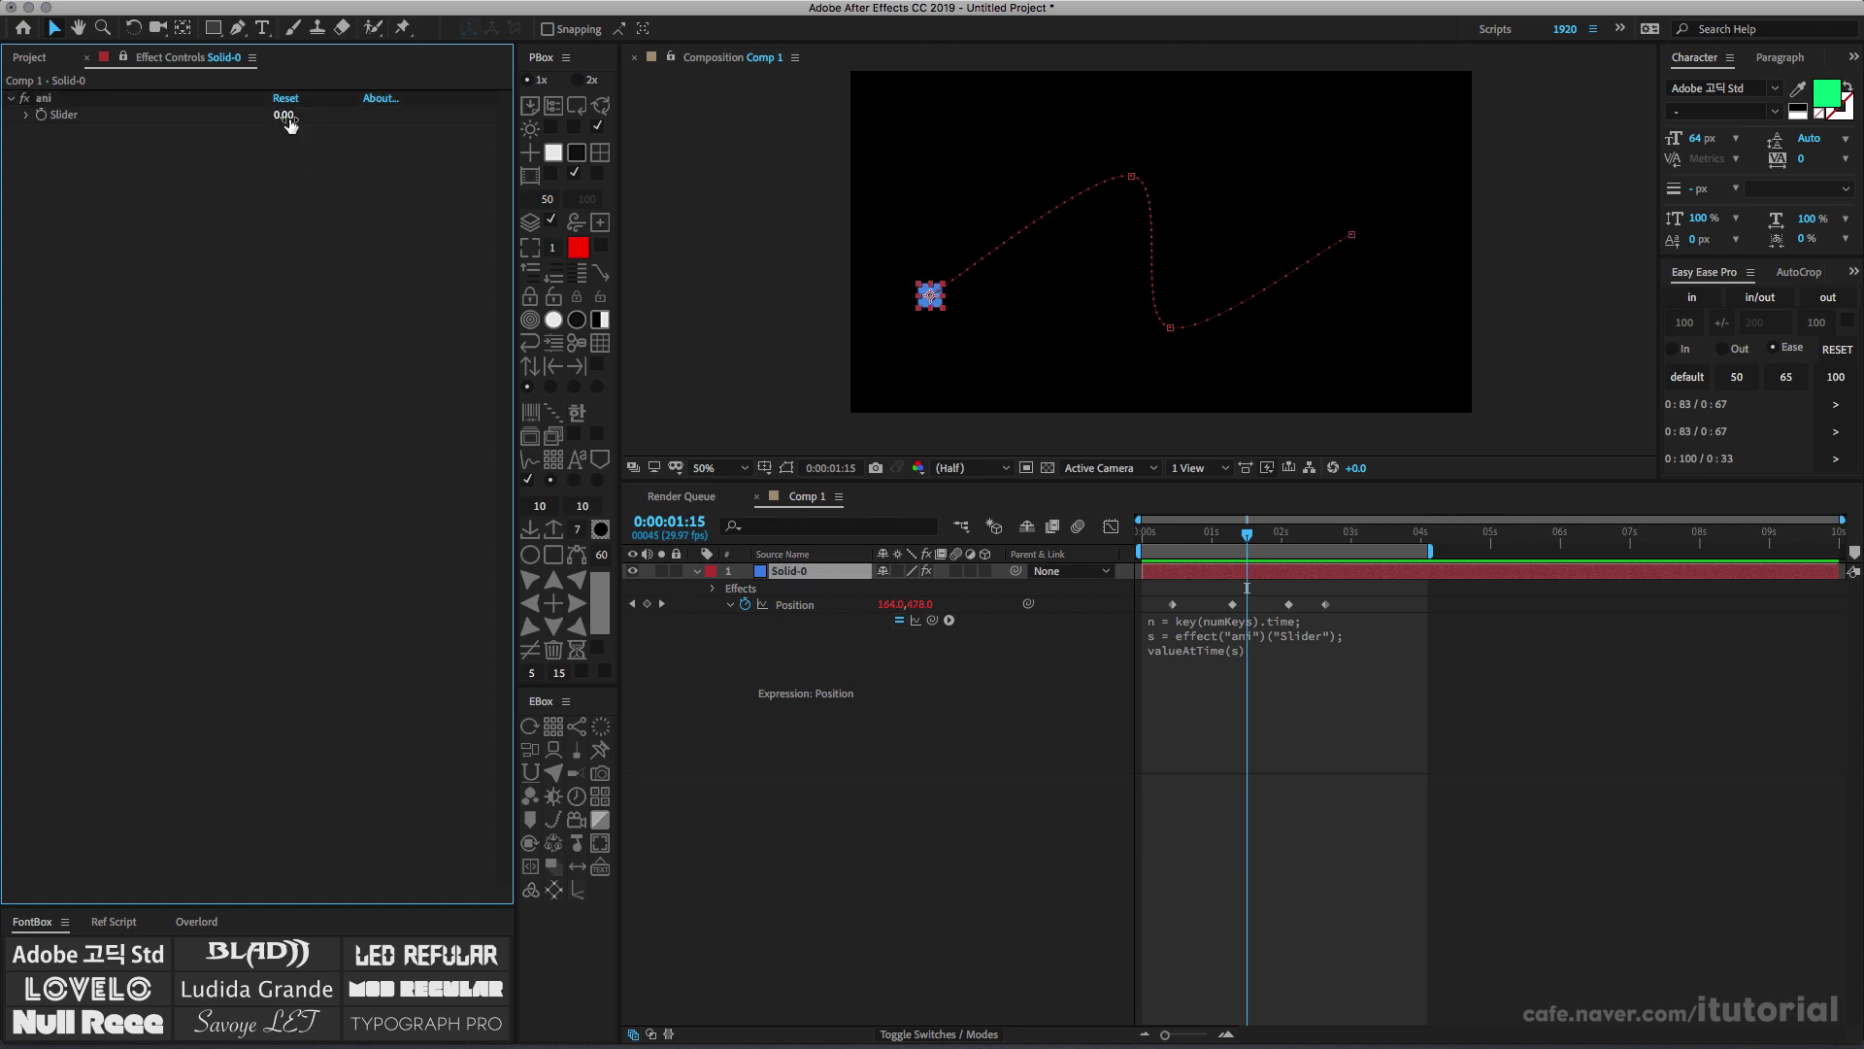
drag(290, 124, 295, 119)
click(290, 116)
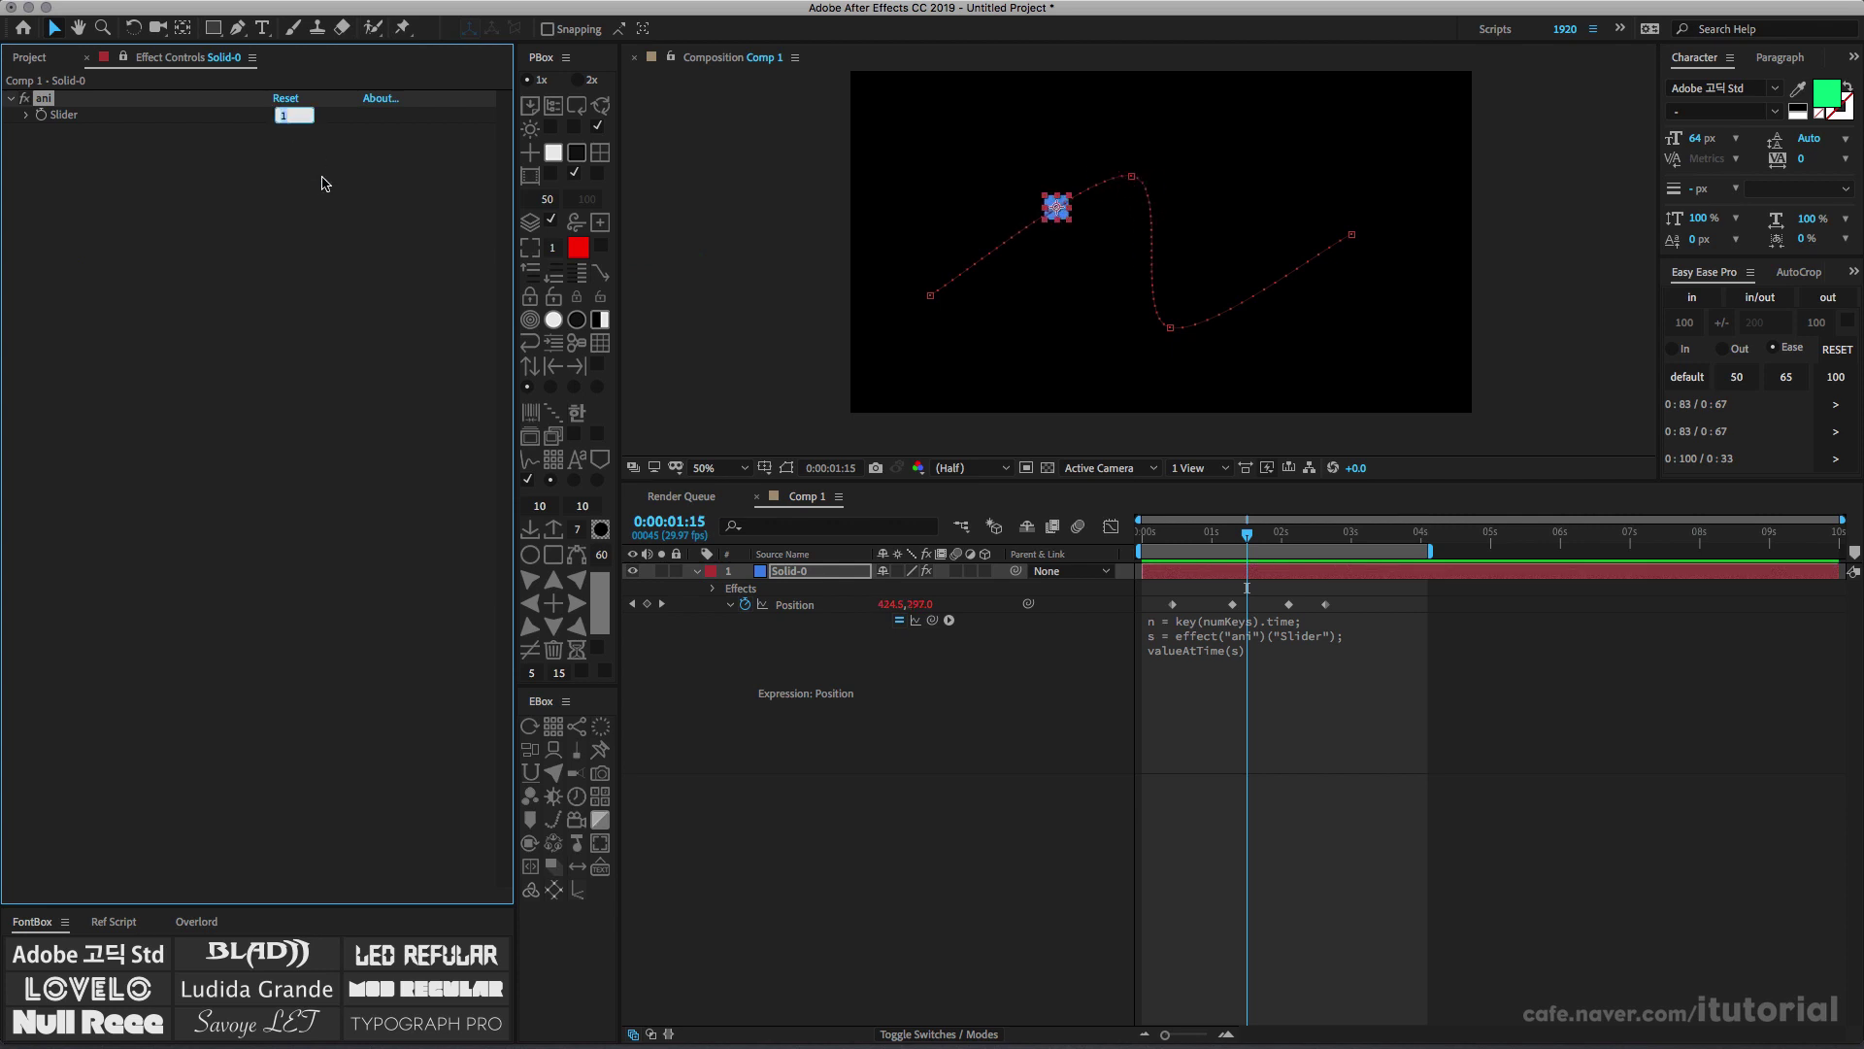
text(0)
key(Return)
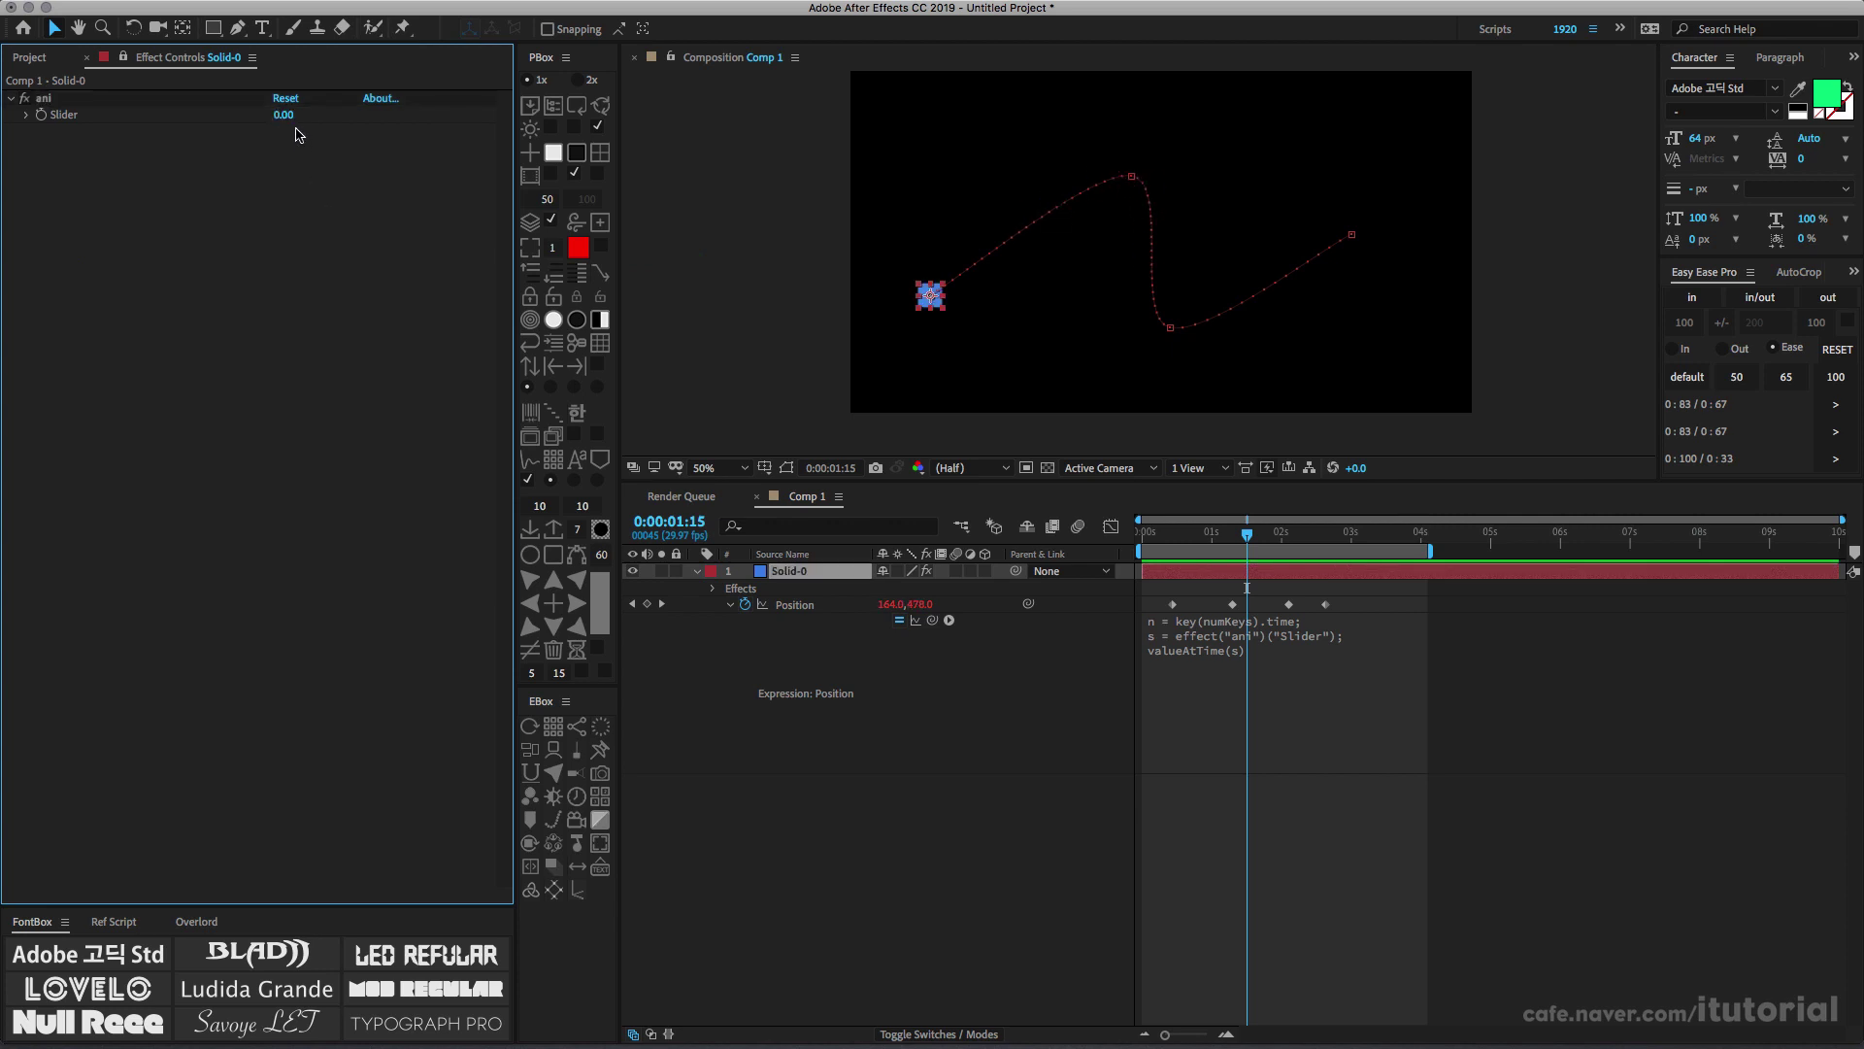
Divide the slider value by 100 in the Position expression's second line and scrub the ani slider up to 143
click(1350, 645)
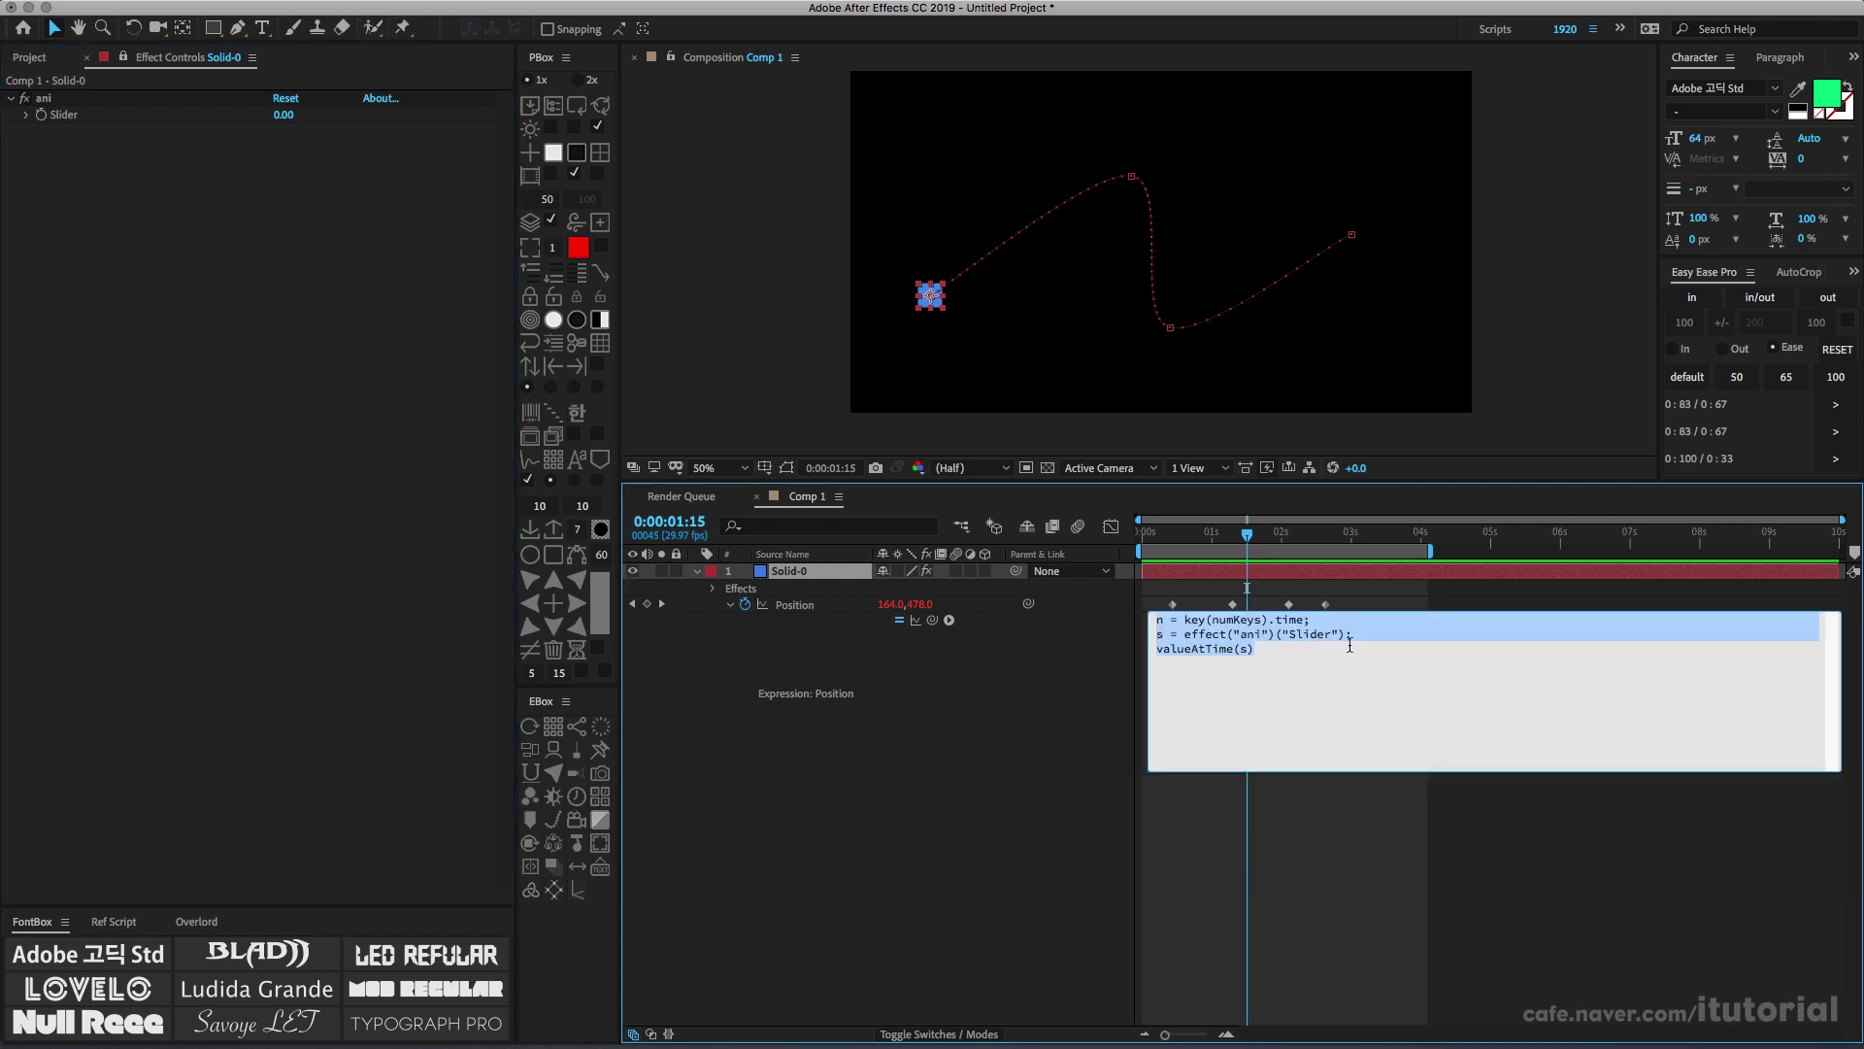
click(1348, 636)
text(/ 100)
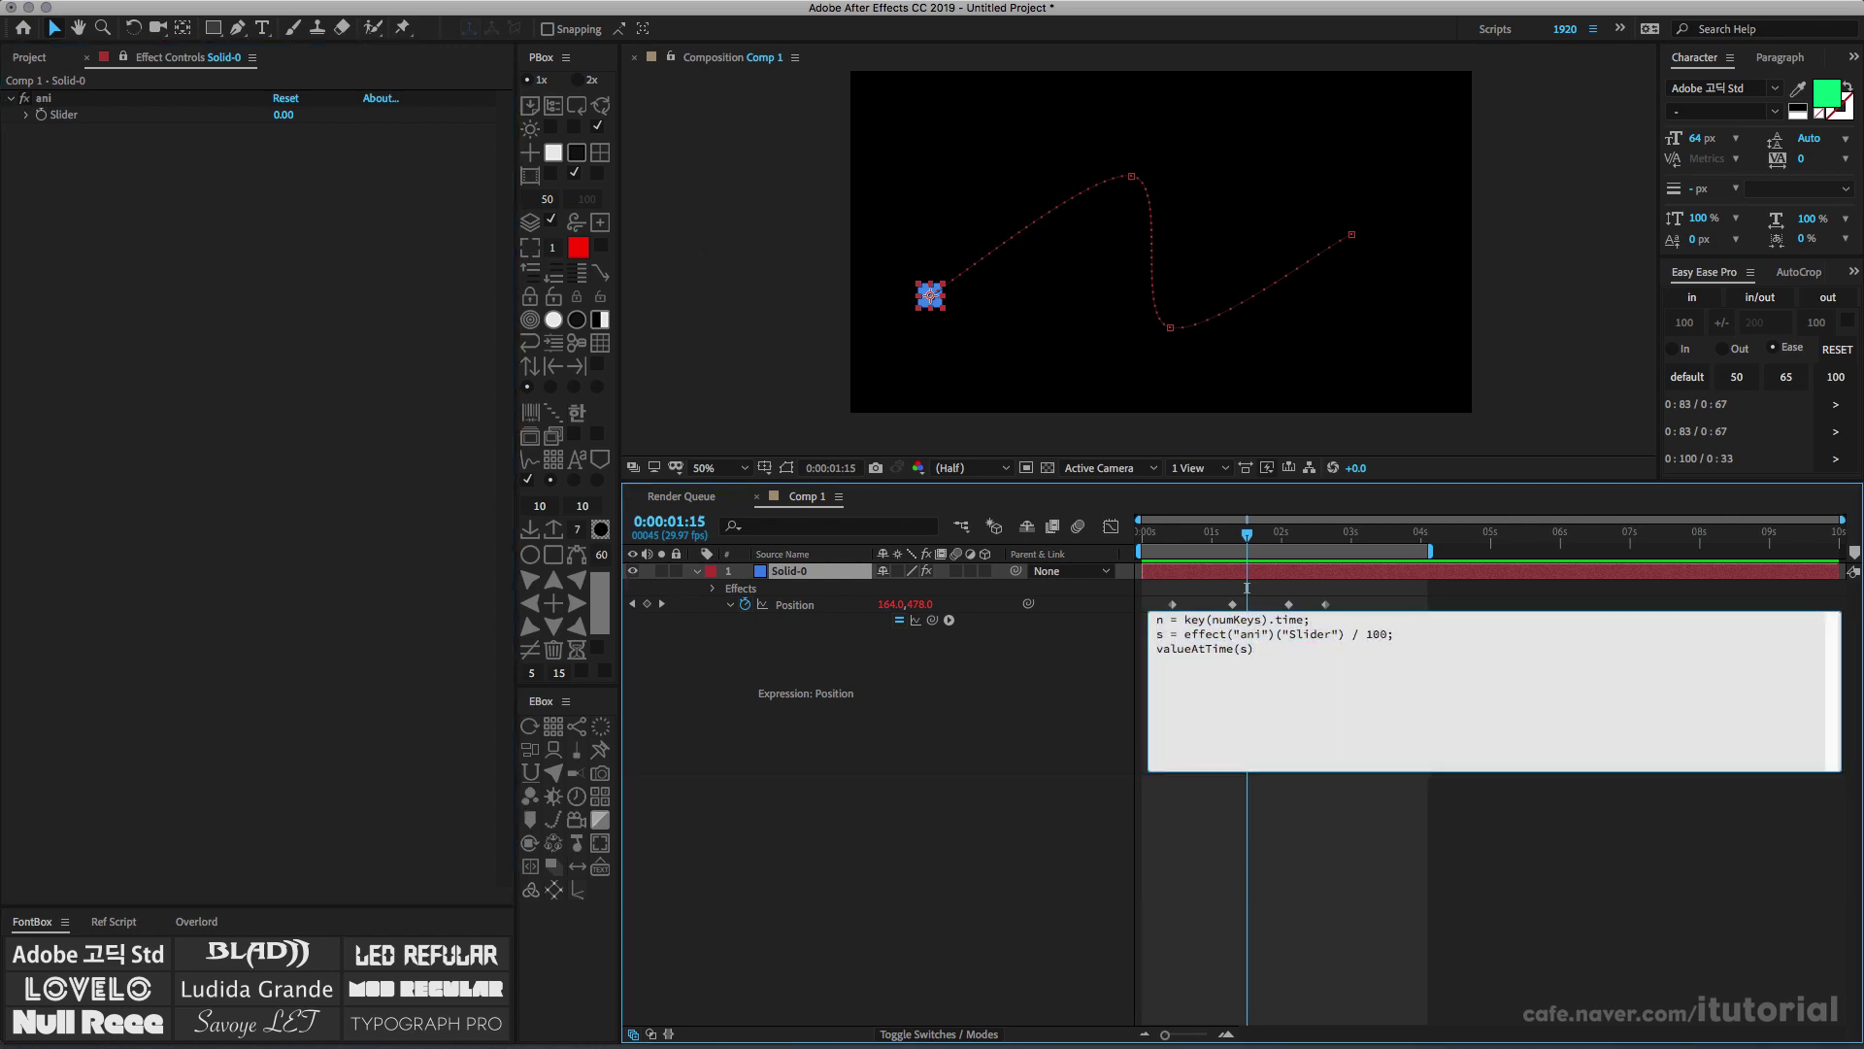
click(1116, 663)
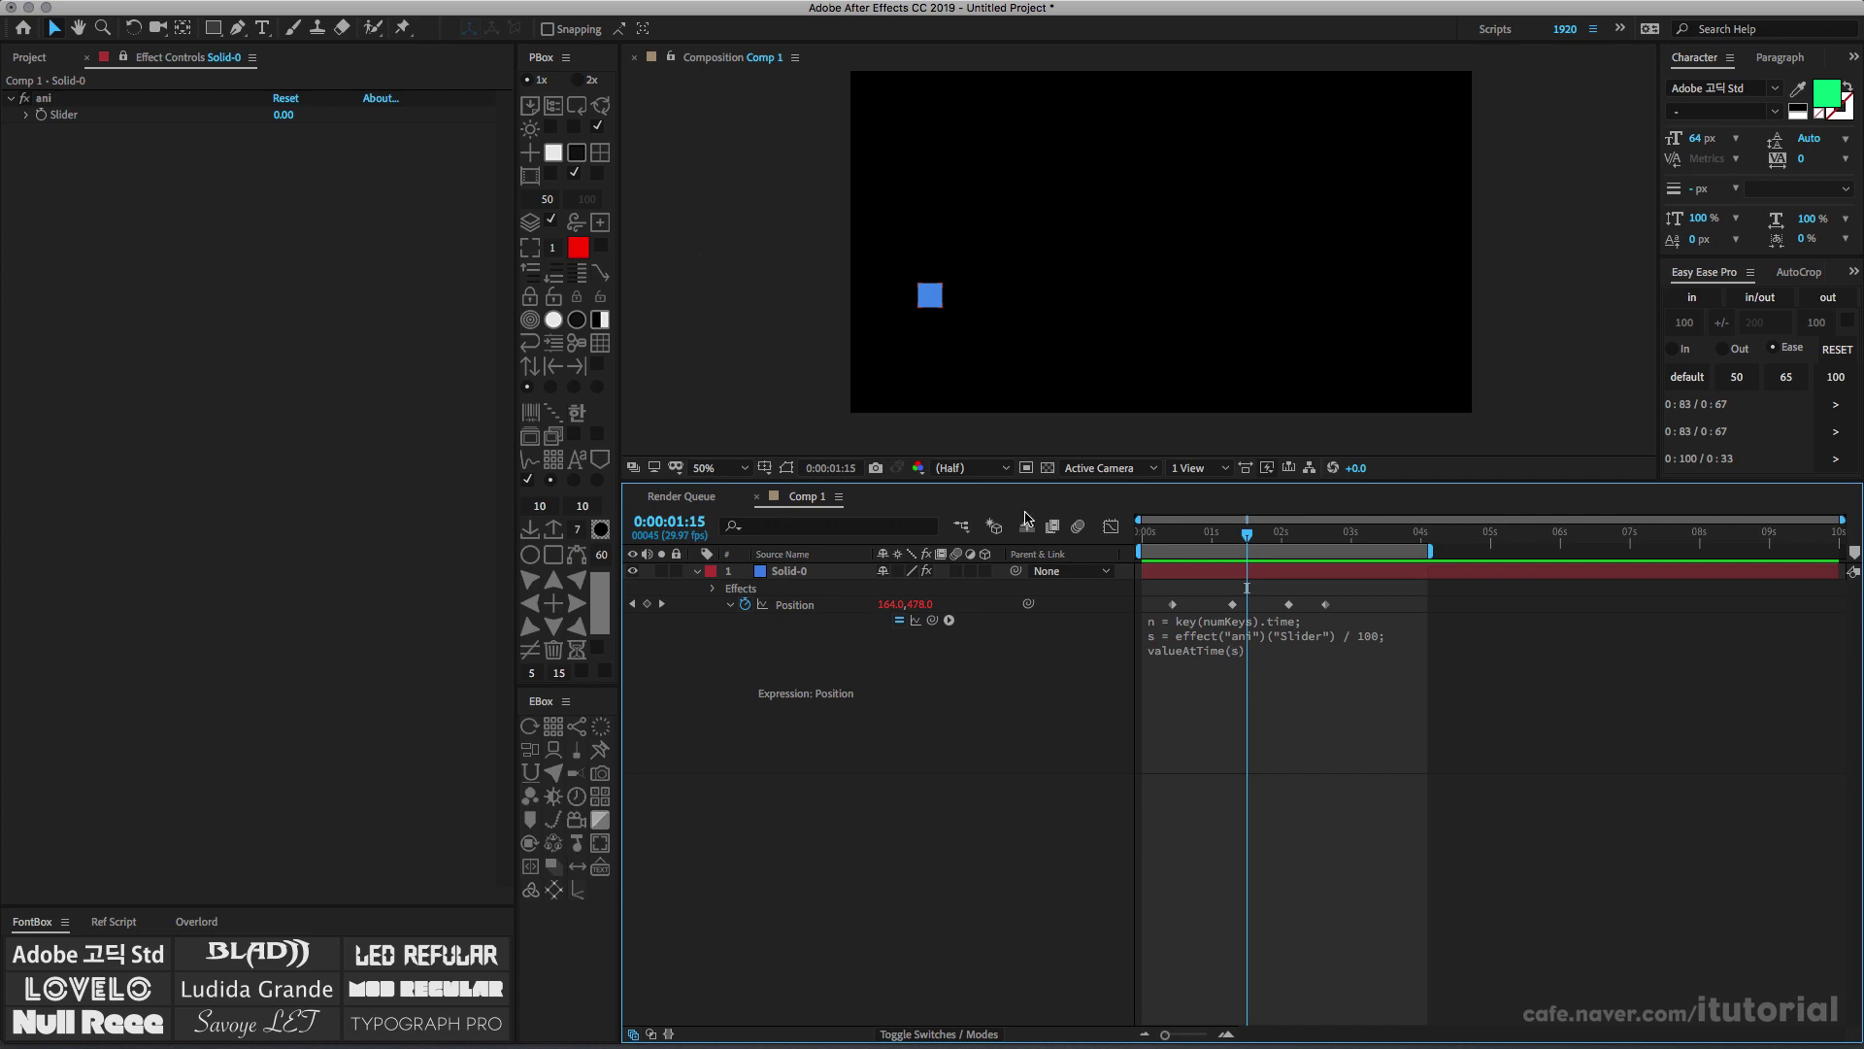
drag(284, 118, 420, 127)
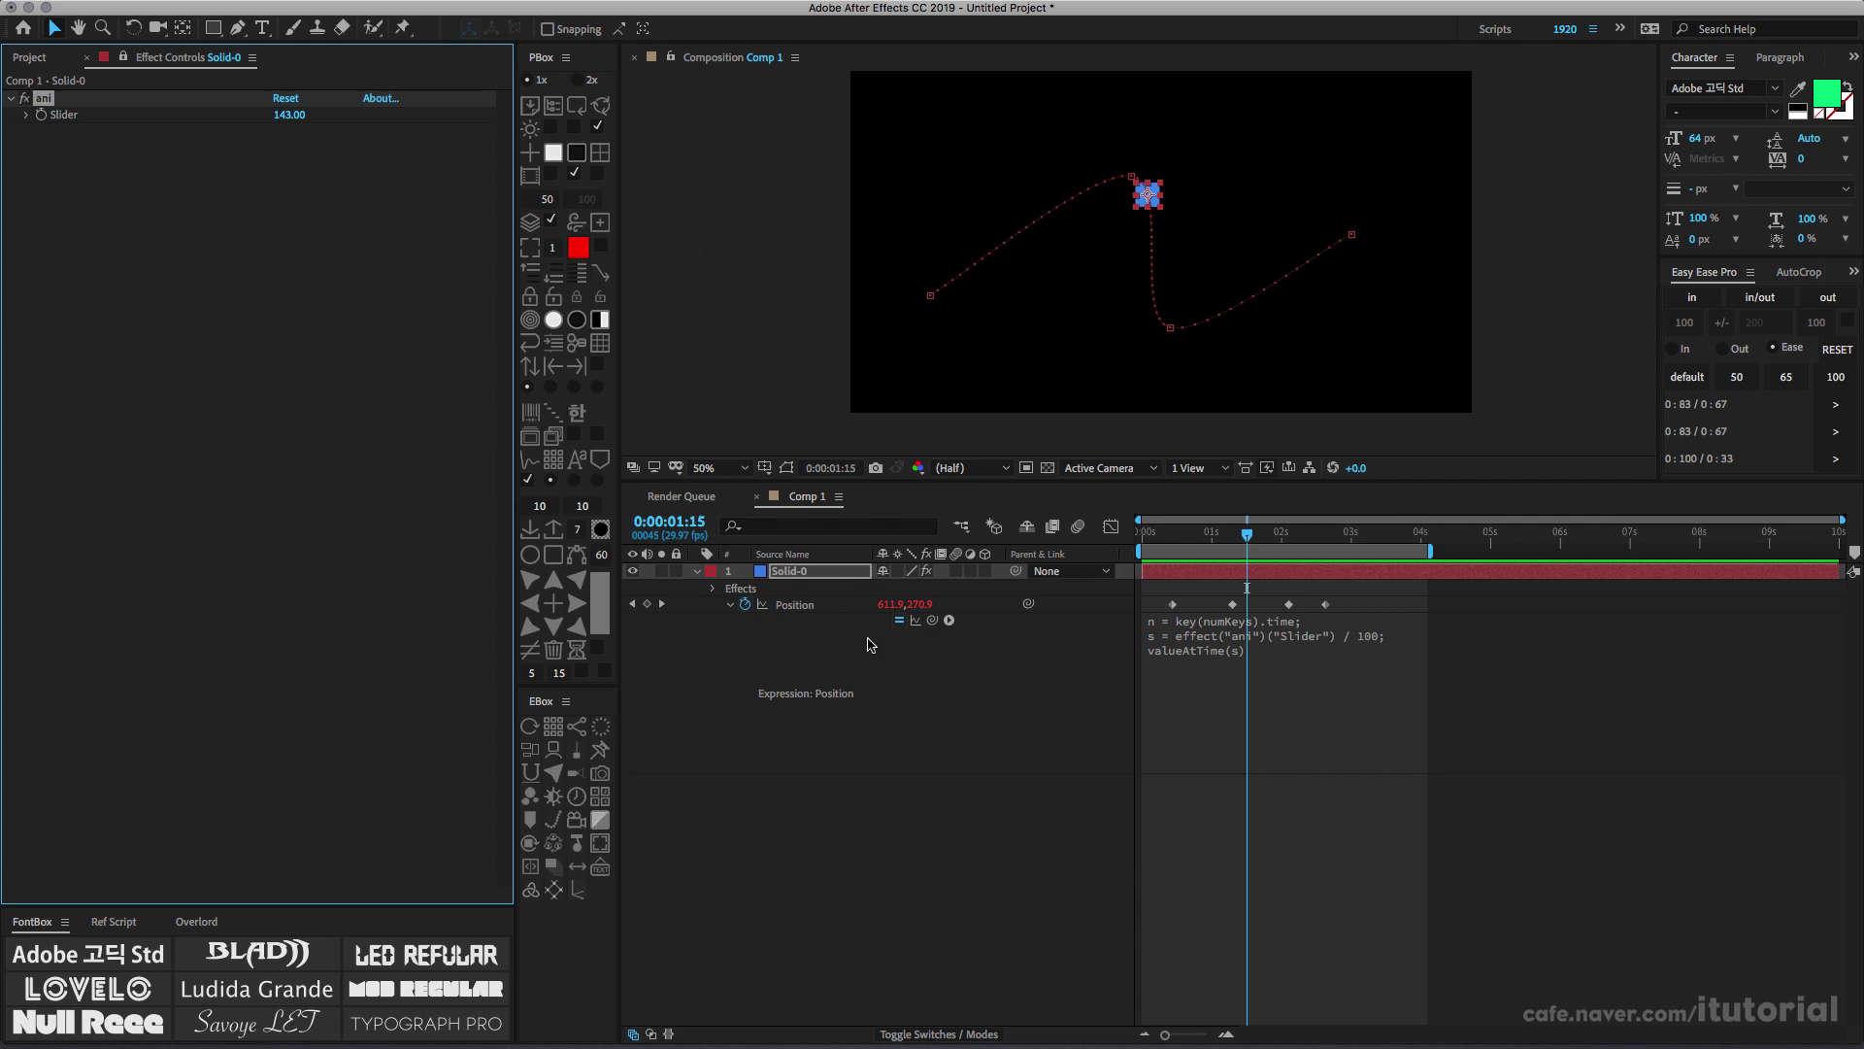
Examine Solid-0's Position keyframes and the expression line that stores the last keyframe's time in n
click(802, 606)
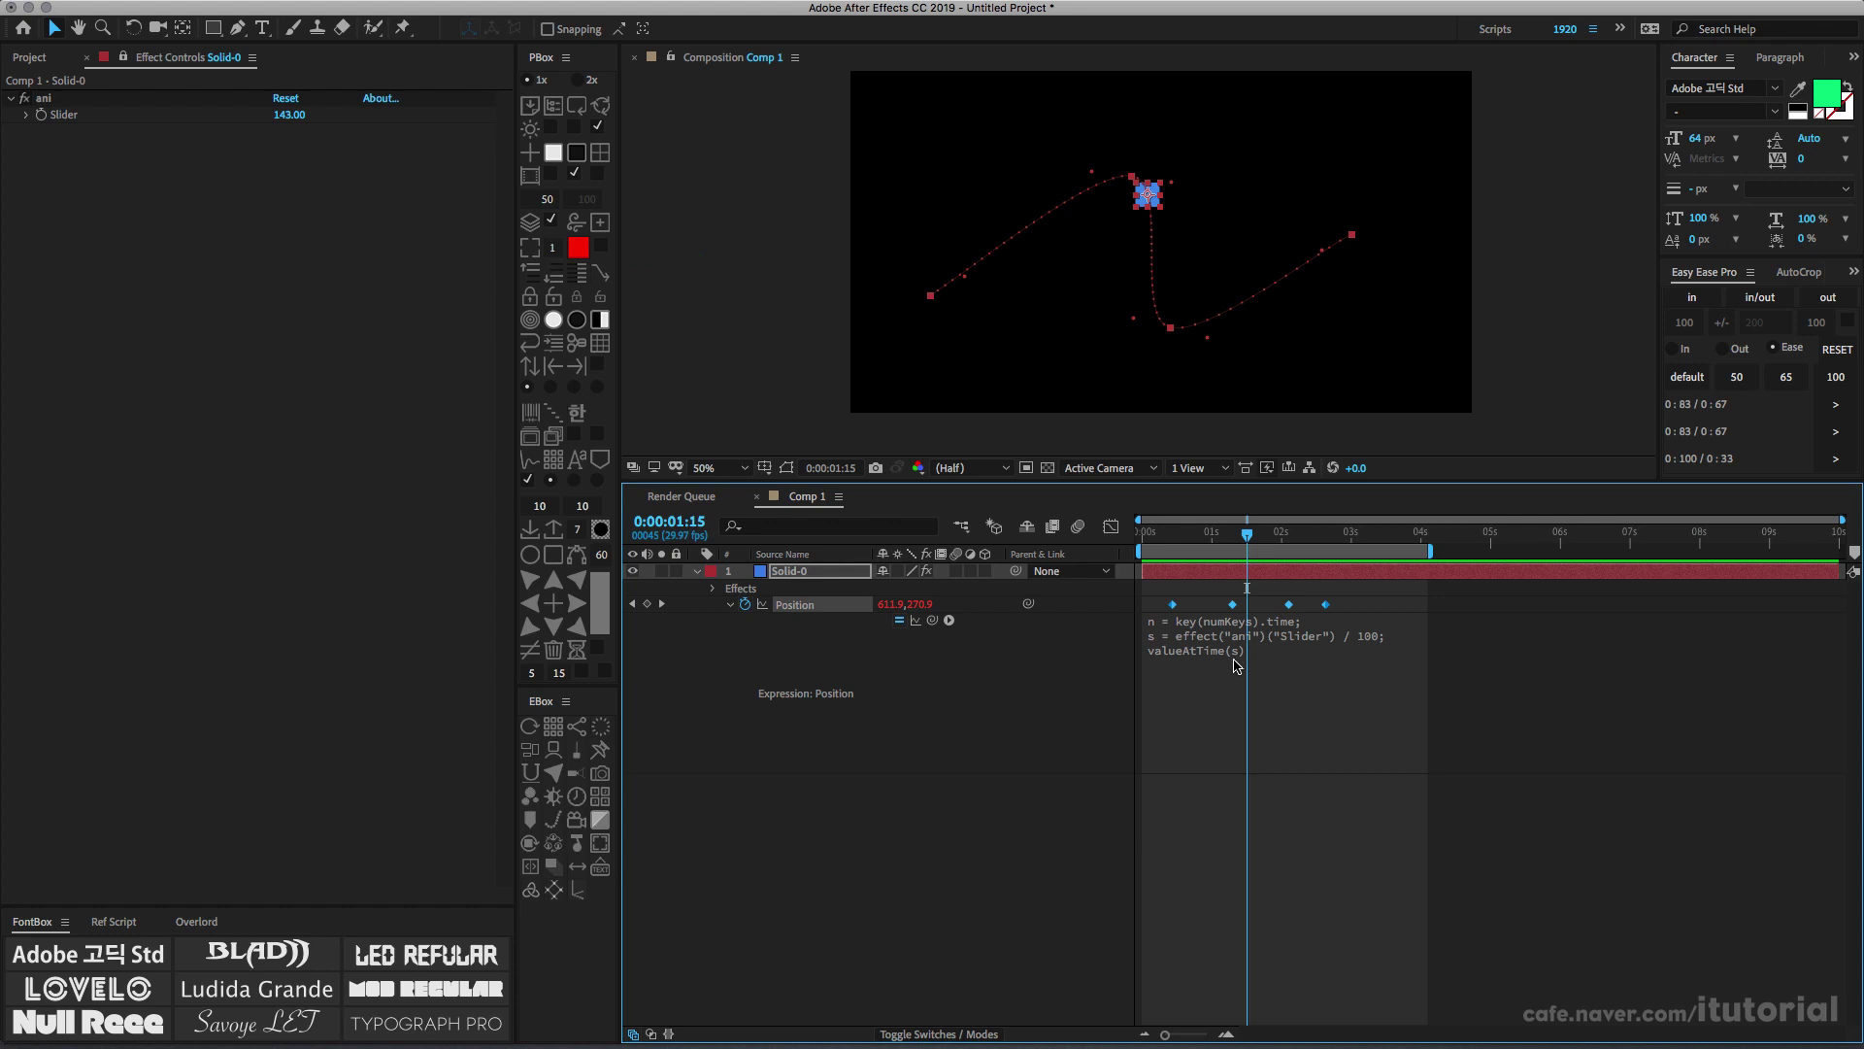
click(1218, 643)
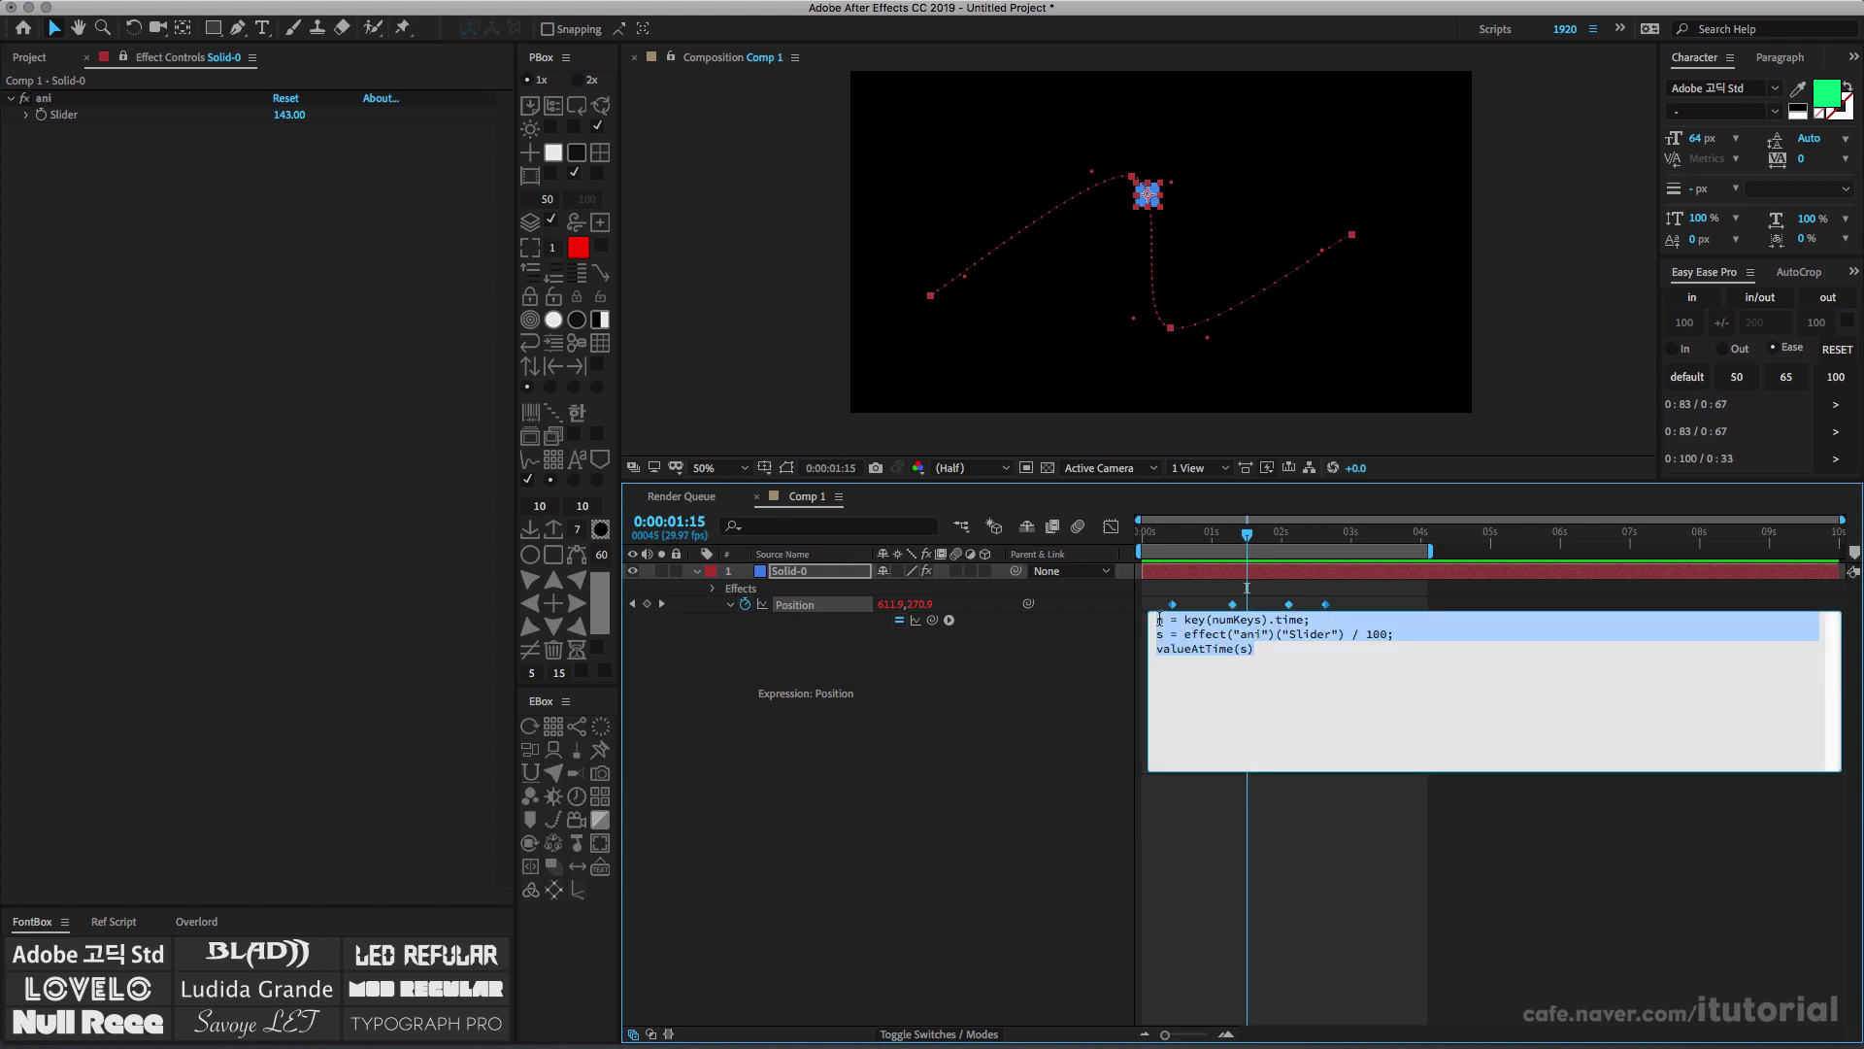
click(1158, 620)
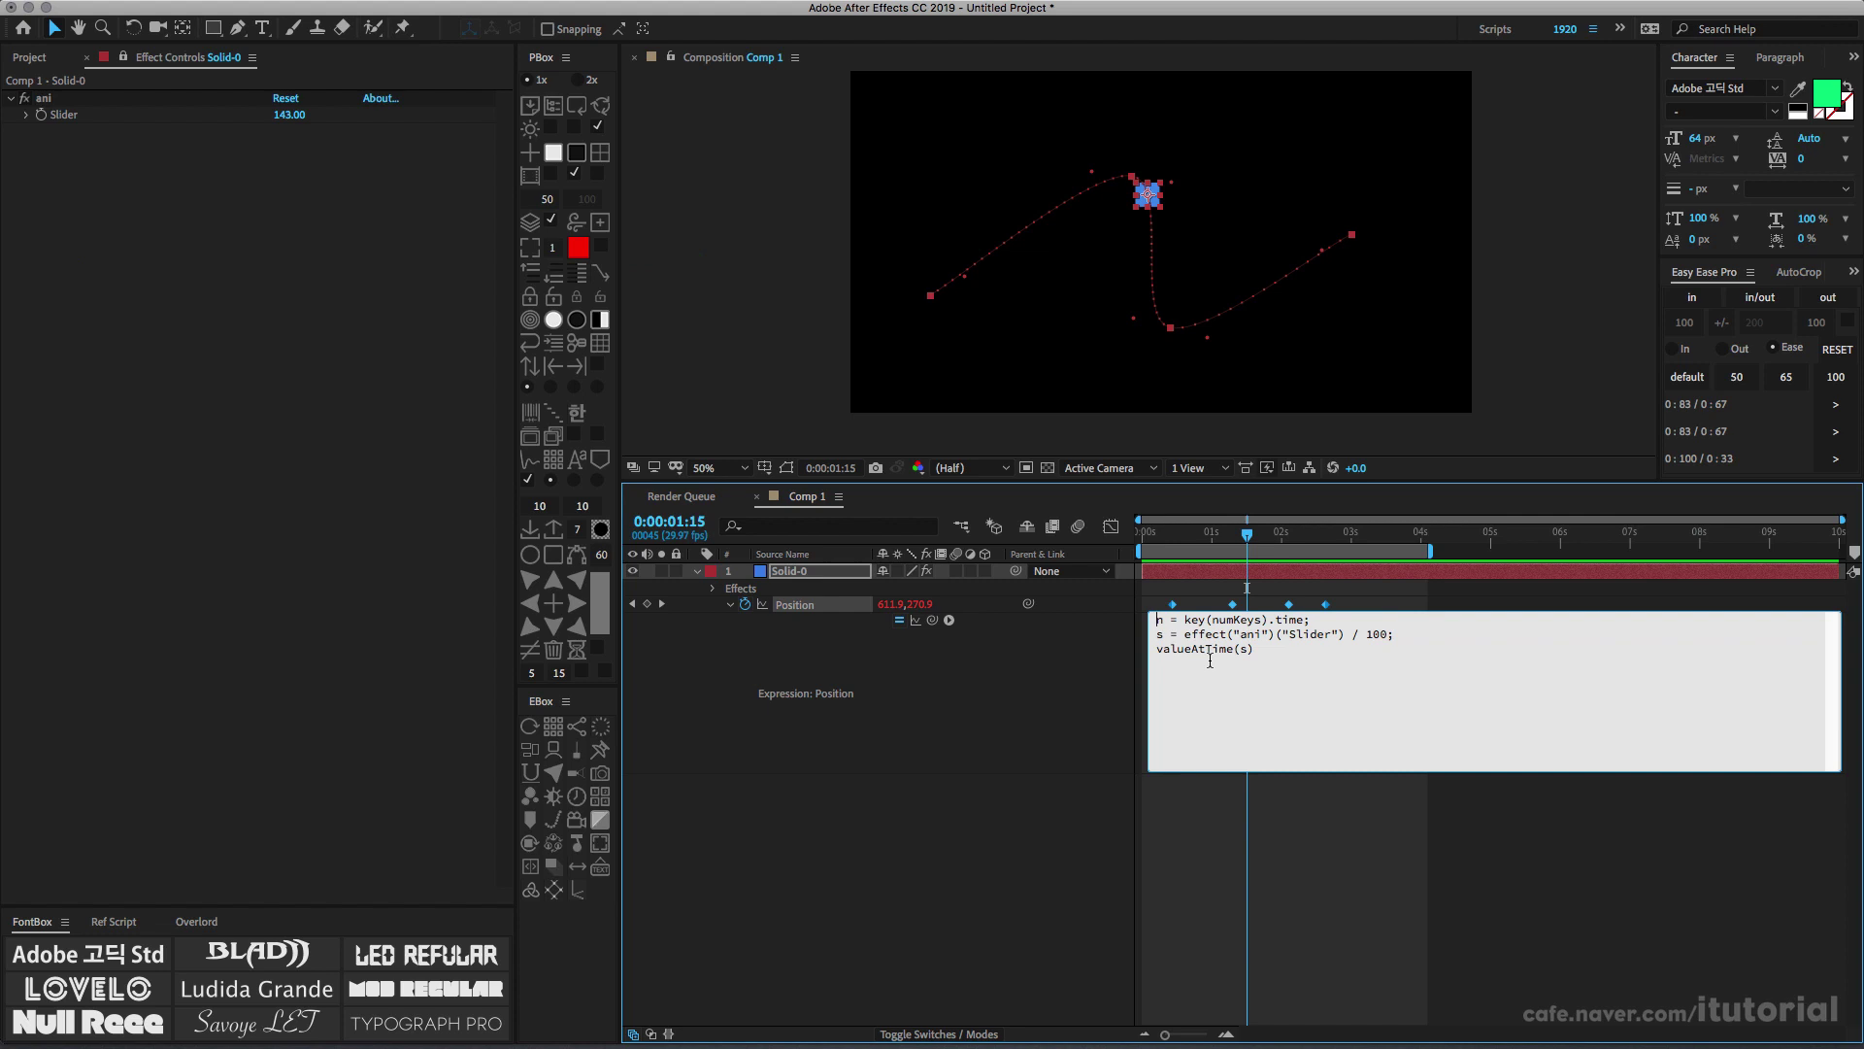
click(1102, 668)
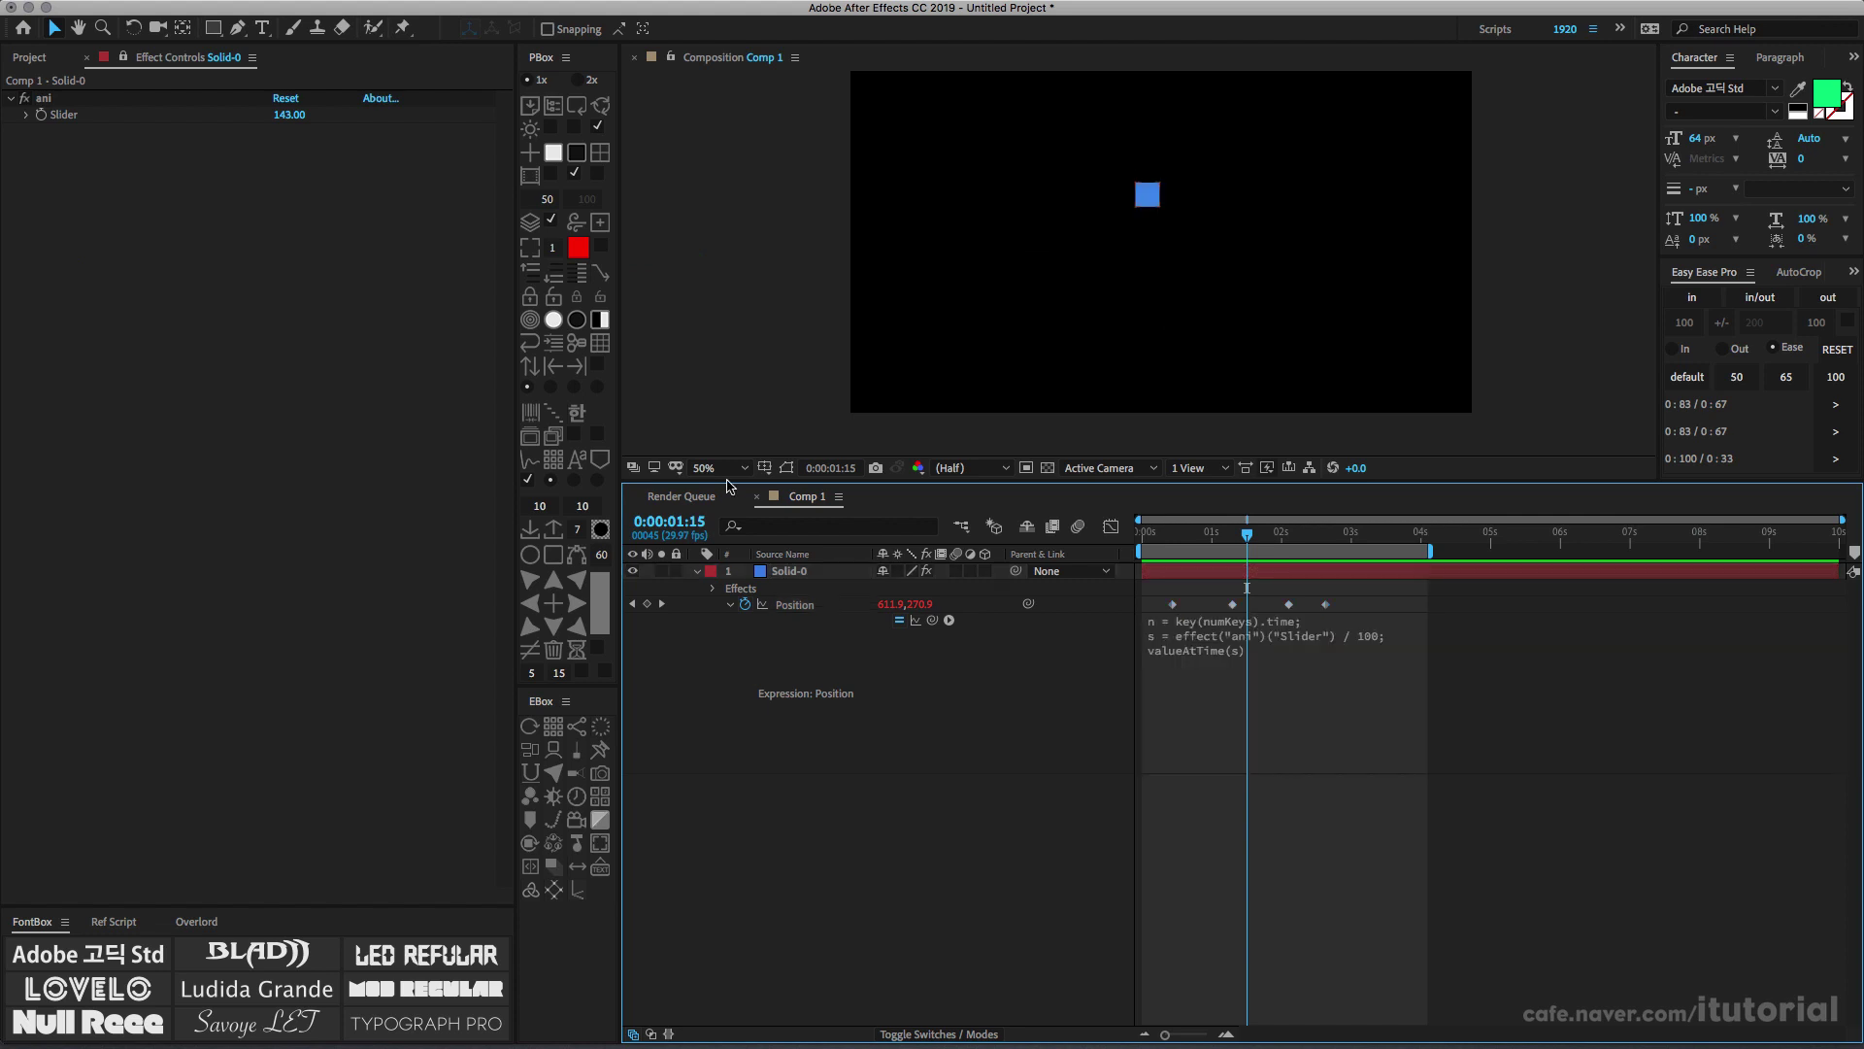
Test the solid's motion by scrubbing the ani slider up to 316, and reset the slider to 0
drag(289, 114, 408, 127)
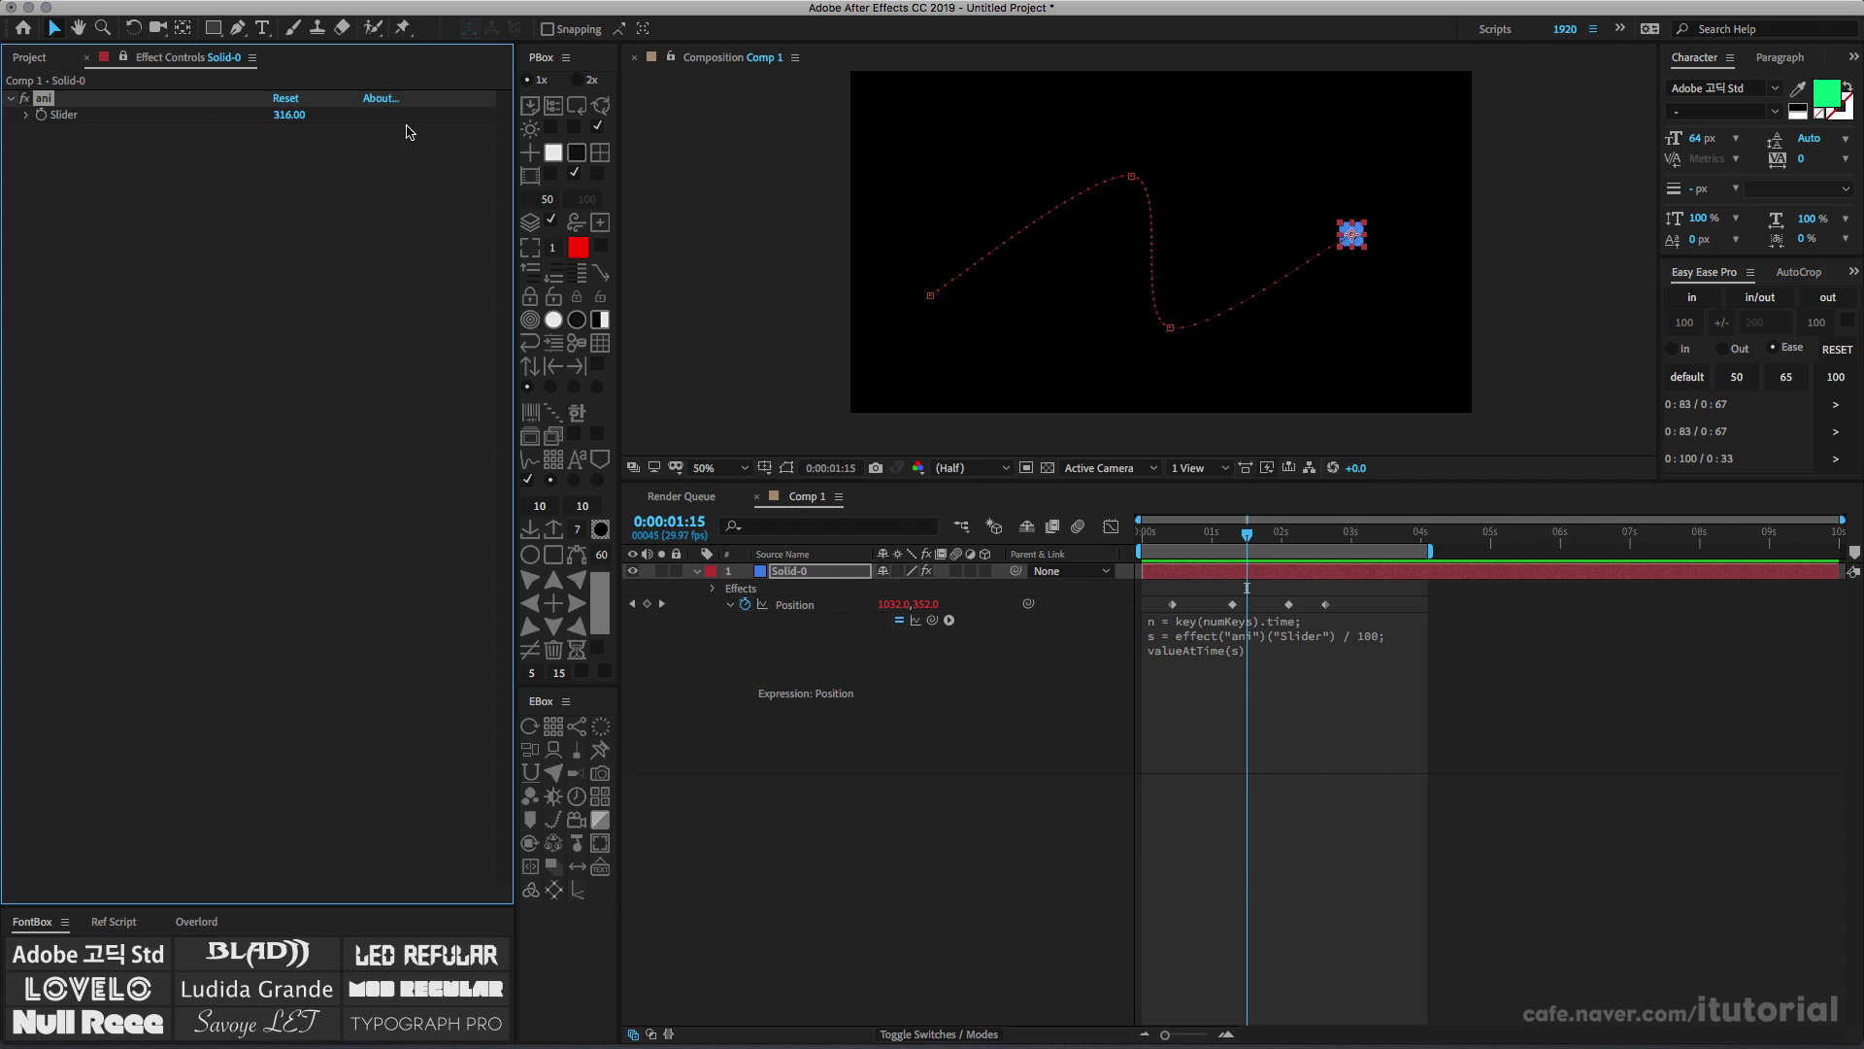
mouse_move(290, 116)
mouse_down()
mouse_move(313, 116)
mouse_move(218, 117)
mouse_move(312, 129)
mouse_up()
click(290, 115)
text(0)
key(Return)
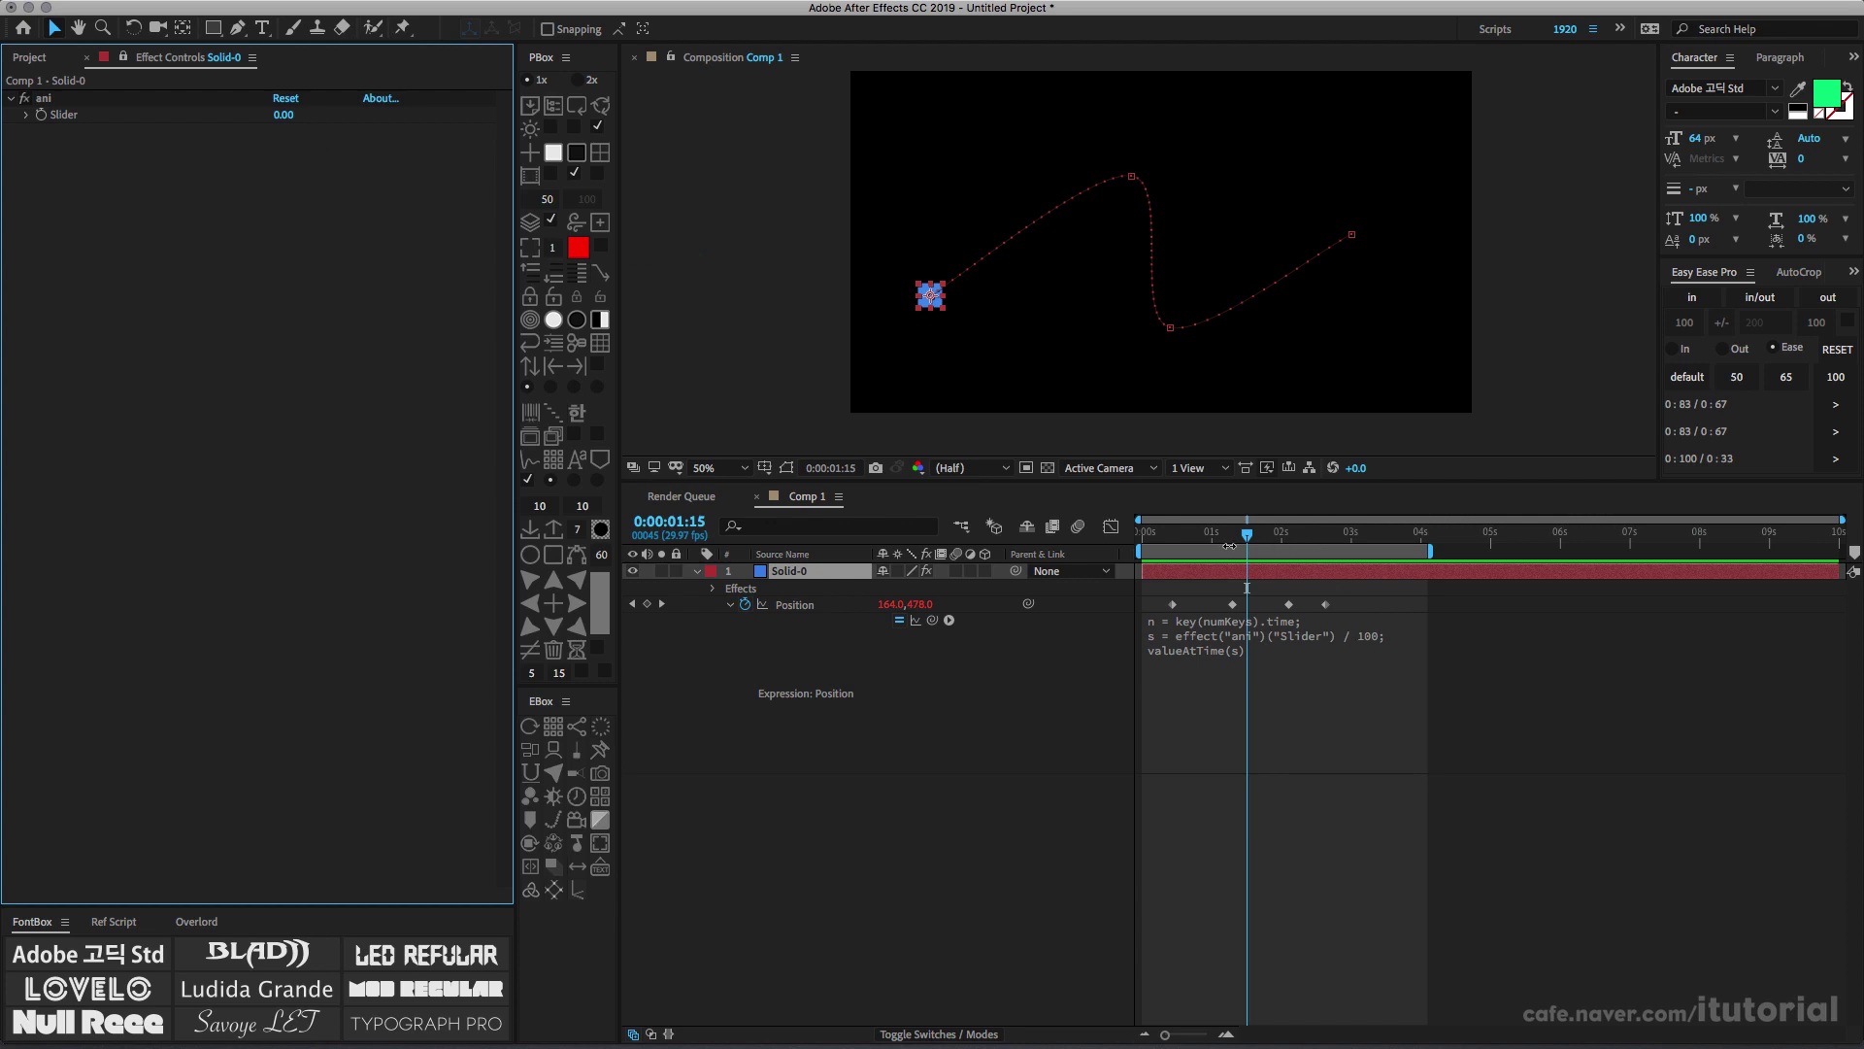
Scrub the ani slider to 69 and review the expression's first line, n = key(numKeys).time, without changing it
drag(284, 115, 364, 129)
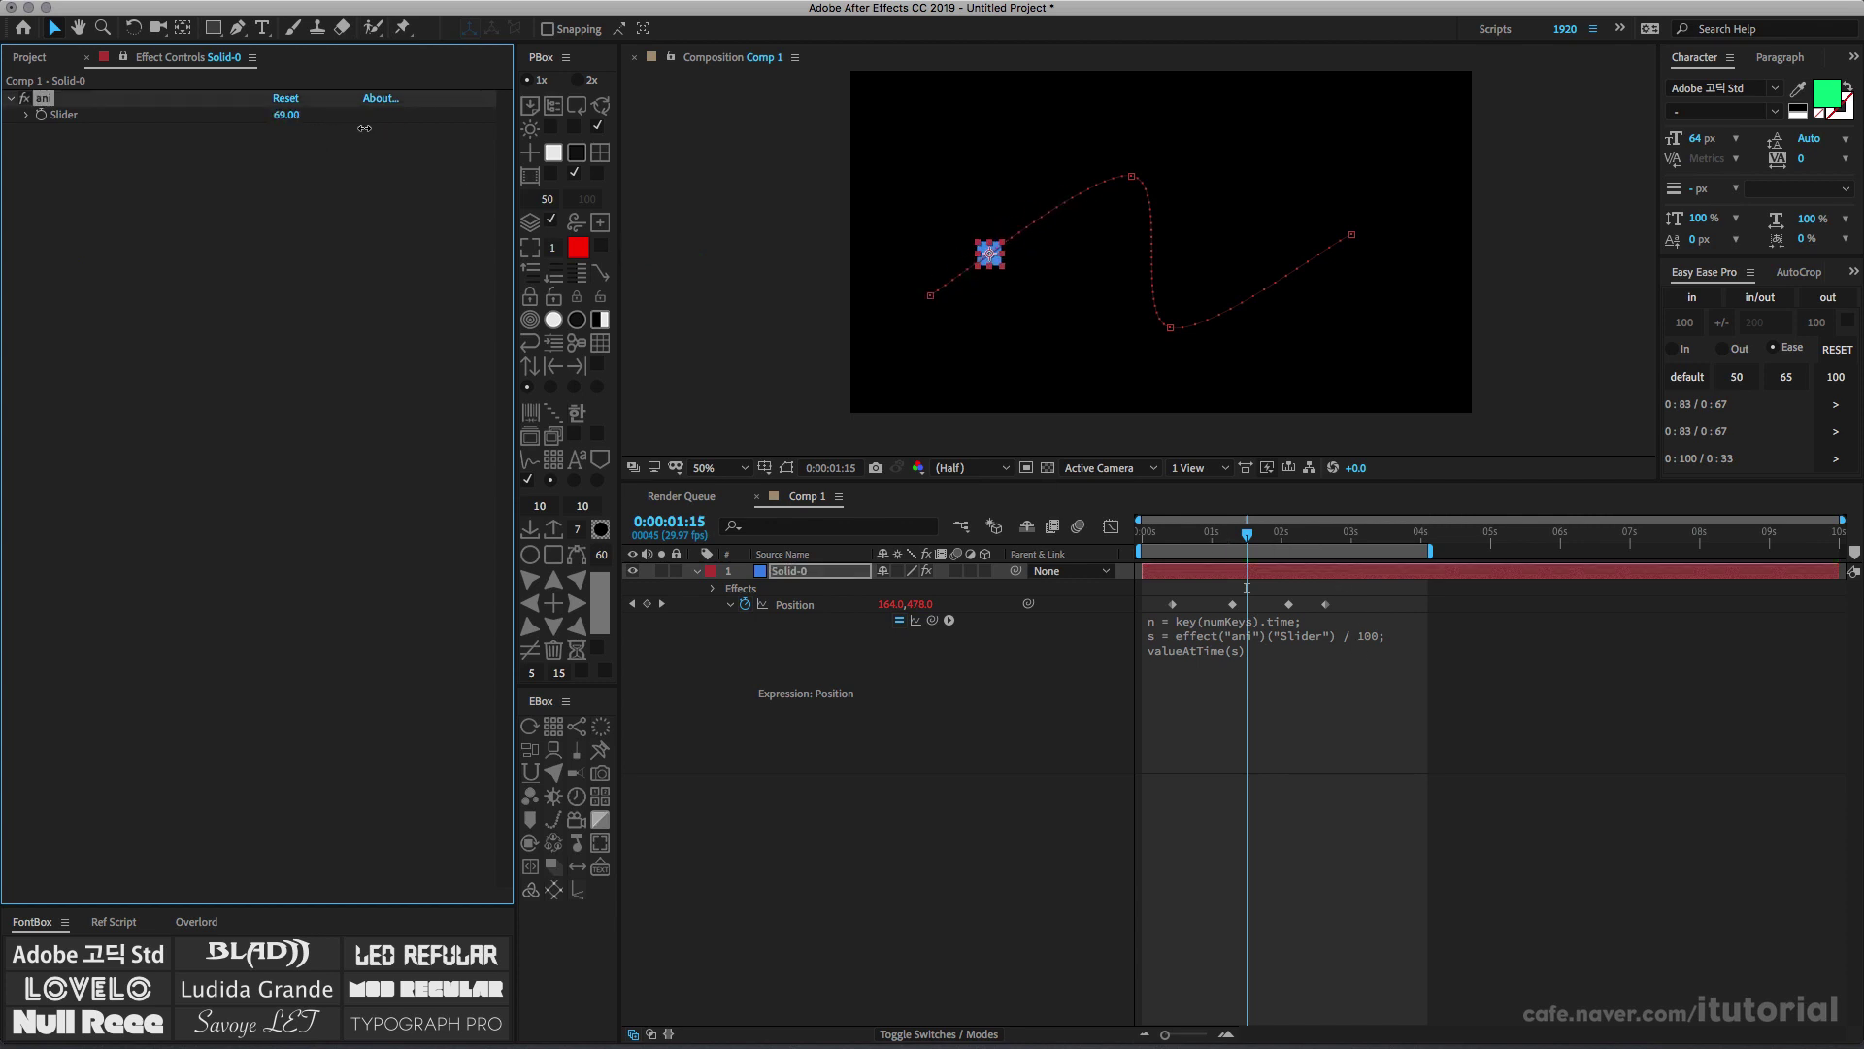
click(1184, 636)
click(1159, 621)
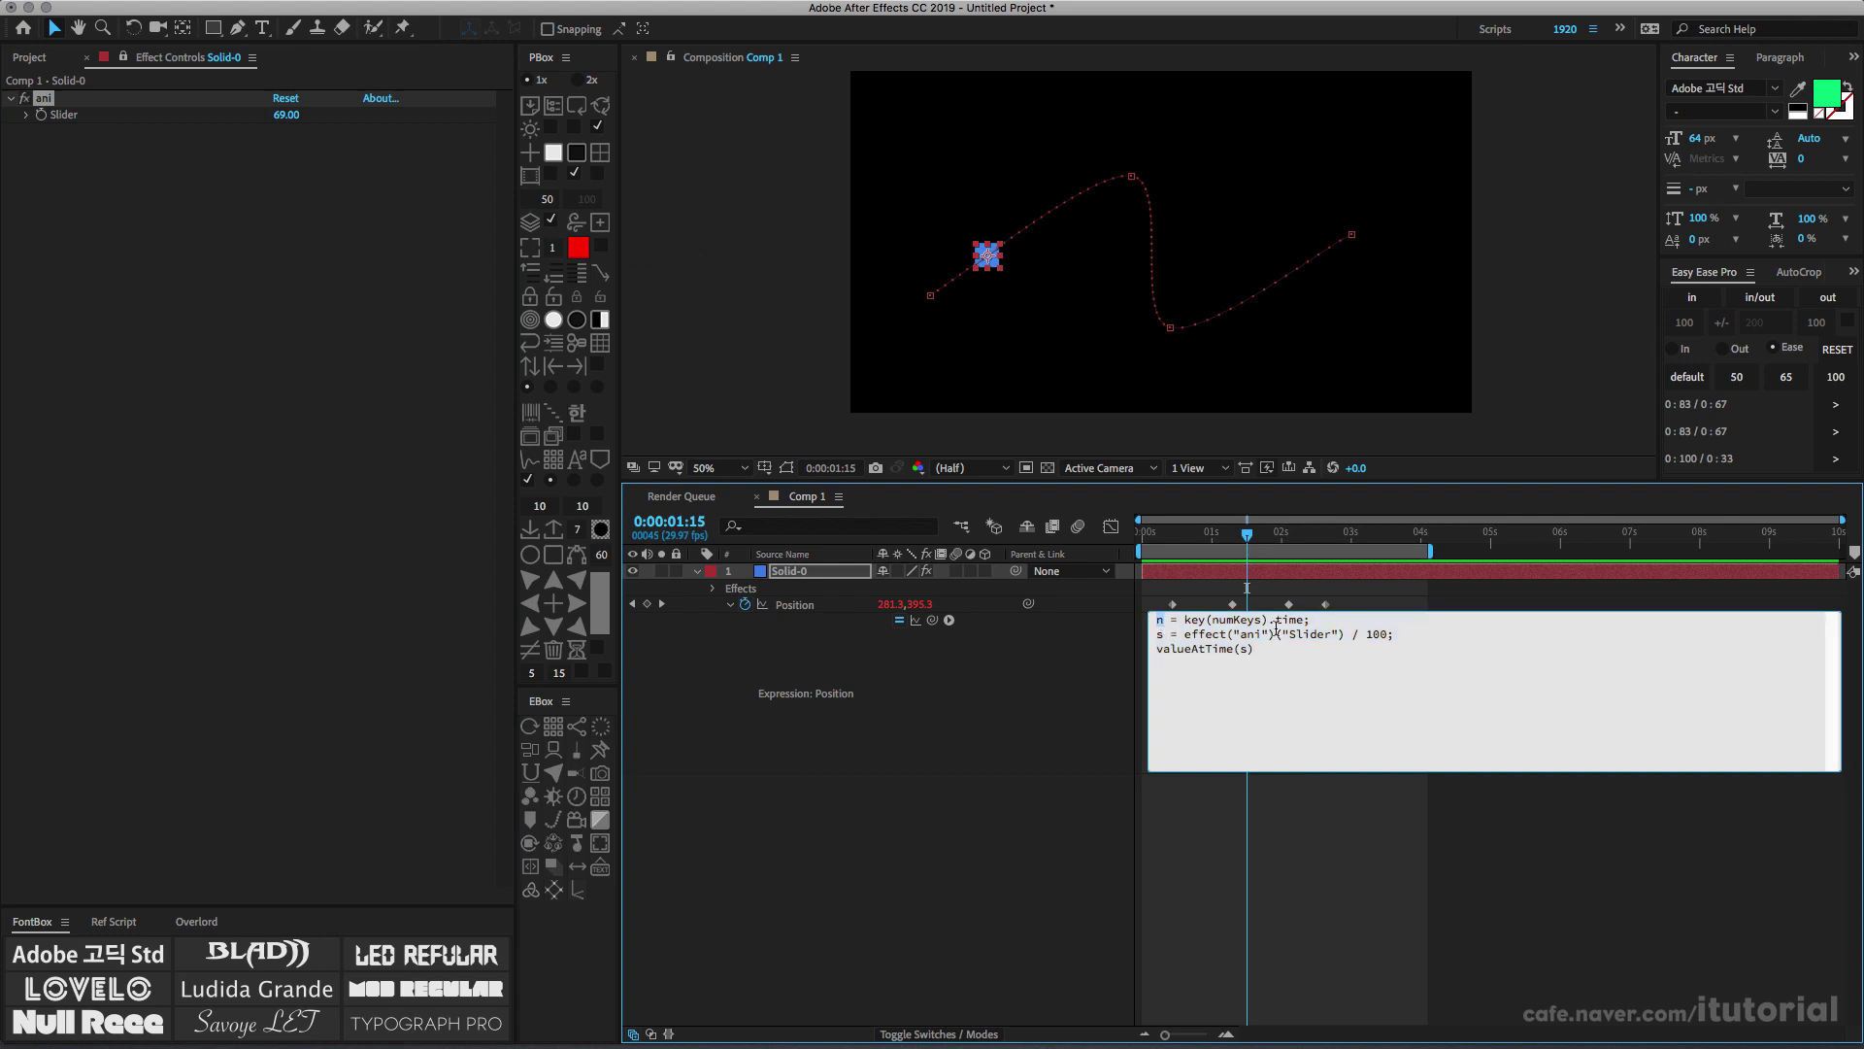
drag(1310, 621, 1126, 623)
click(1101, 664)
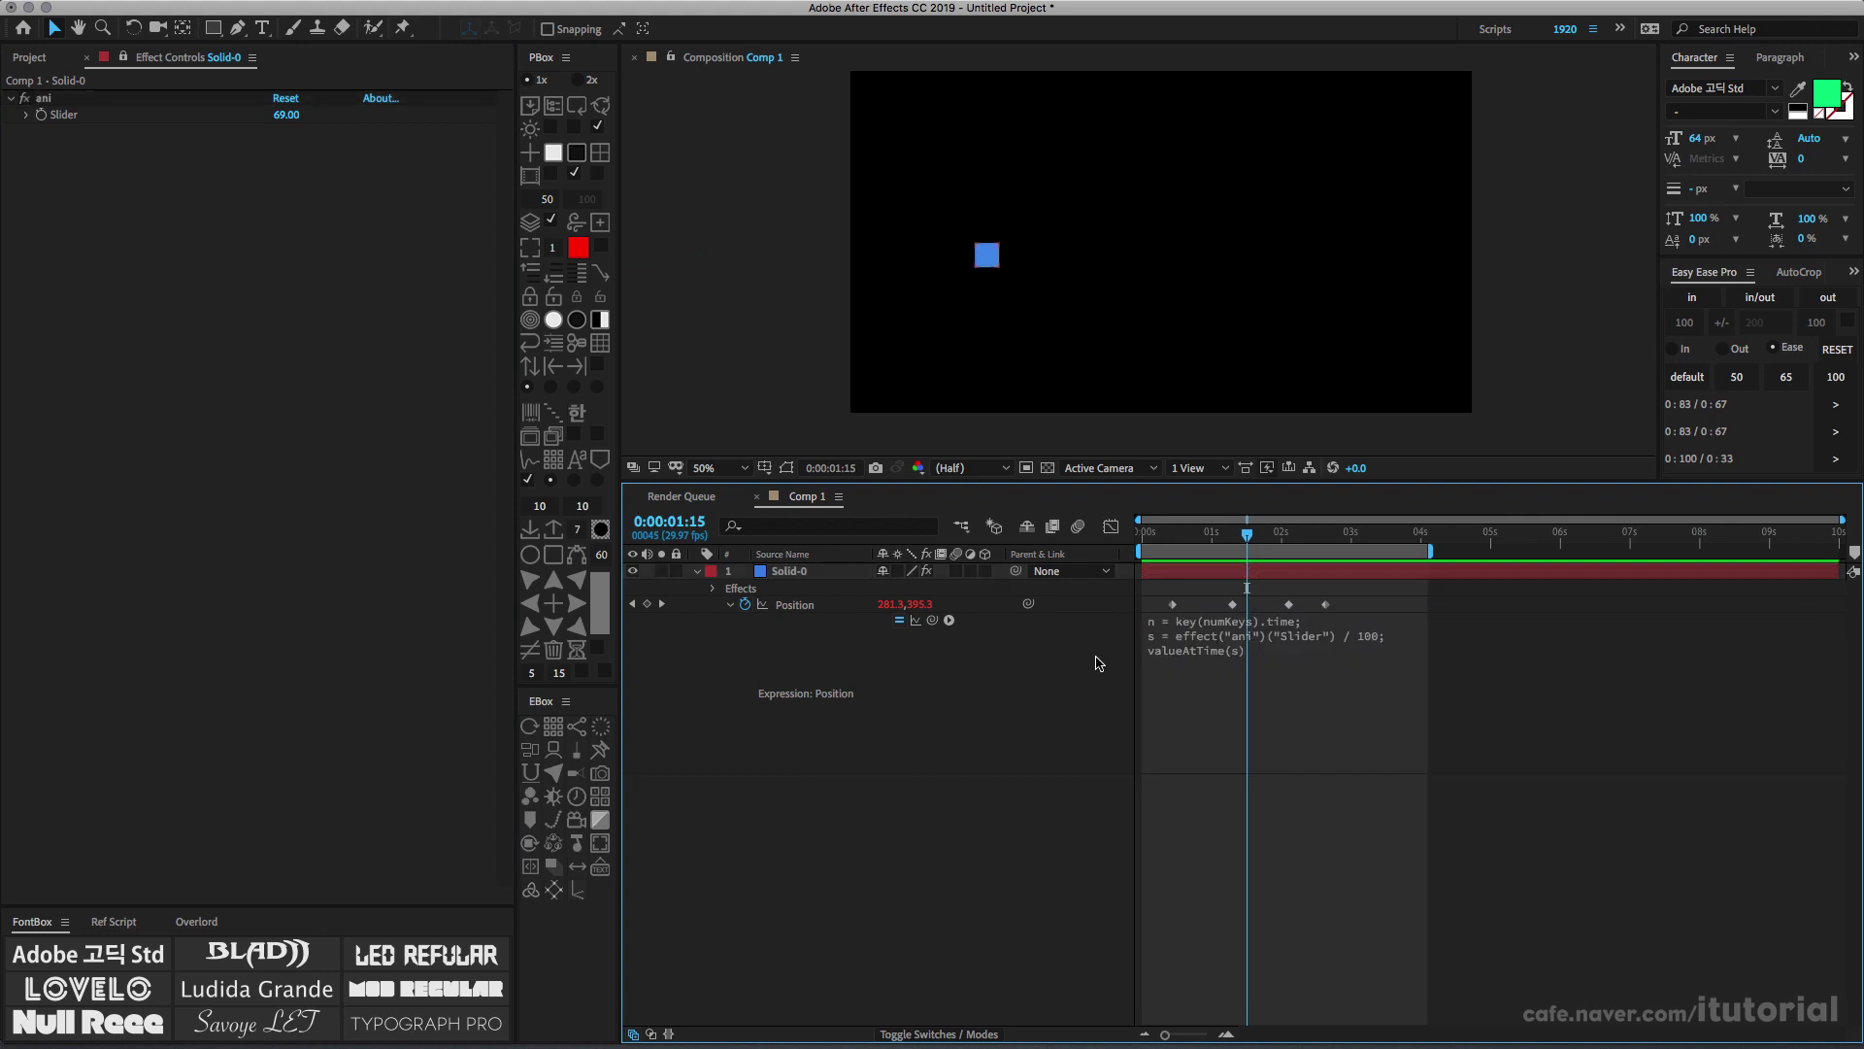
Scrub the ani slider to 170 to check the solid's position along the path, and reset it to 0
drag(286, 115, 408, 127)
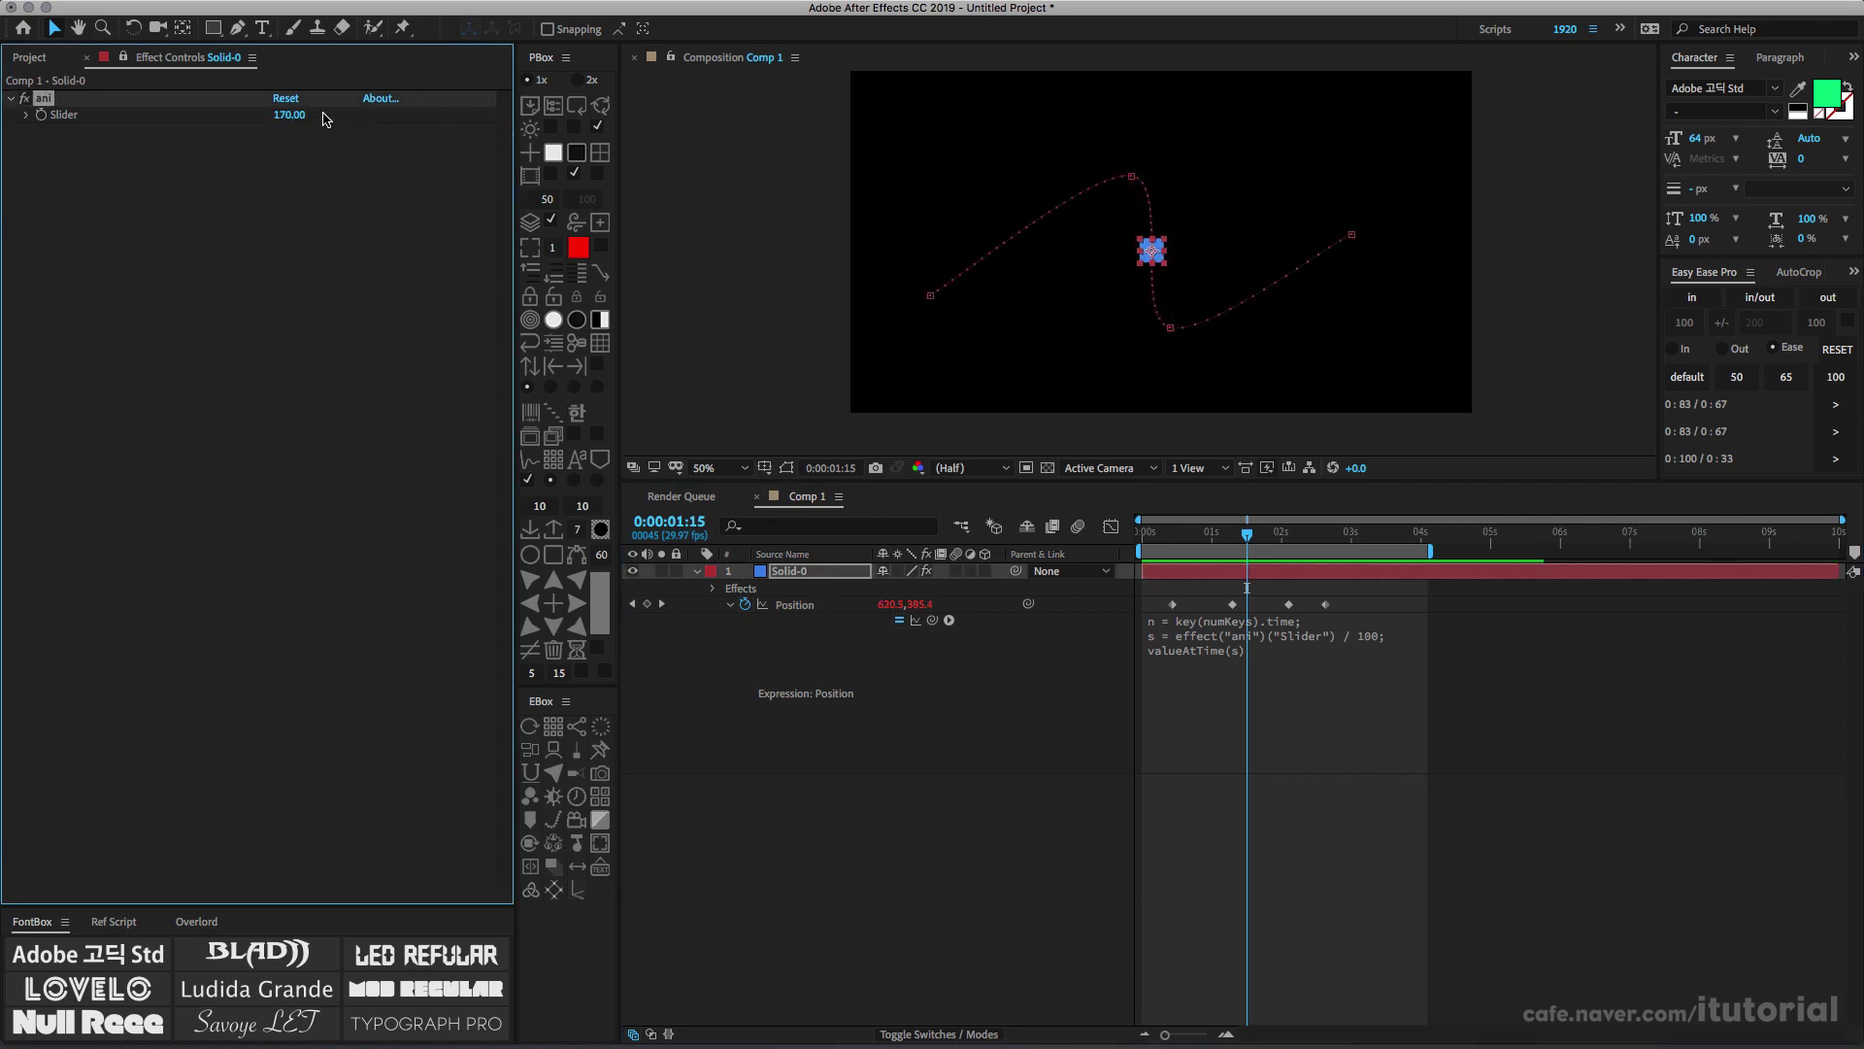
click(295, 116)
text(0)
click(428, 229)
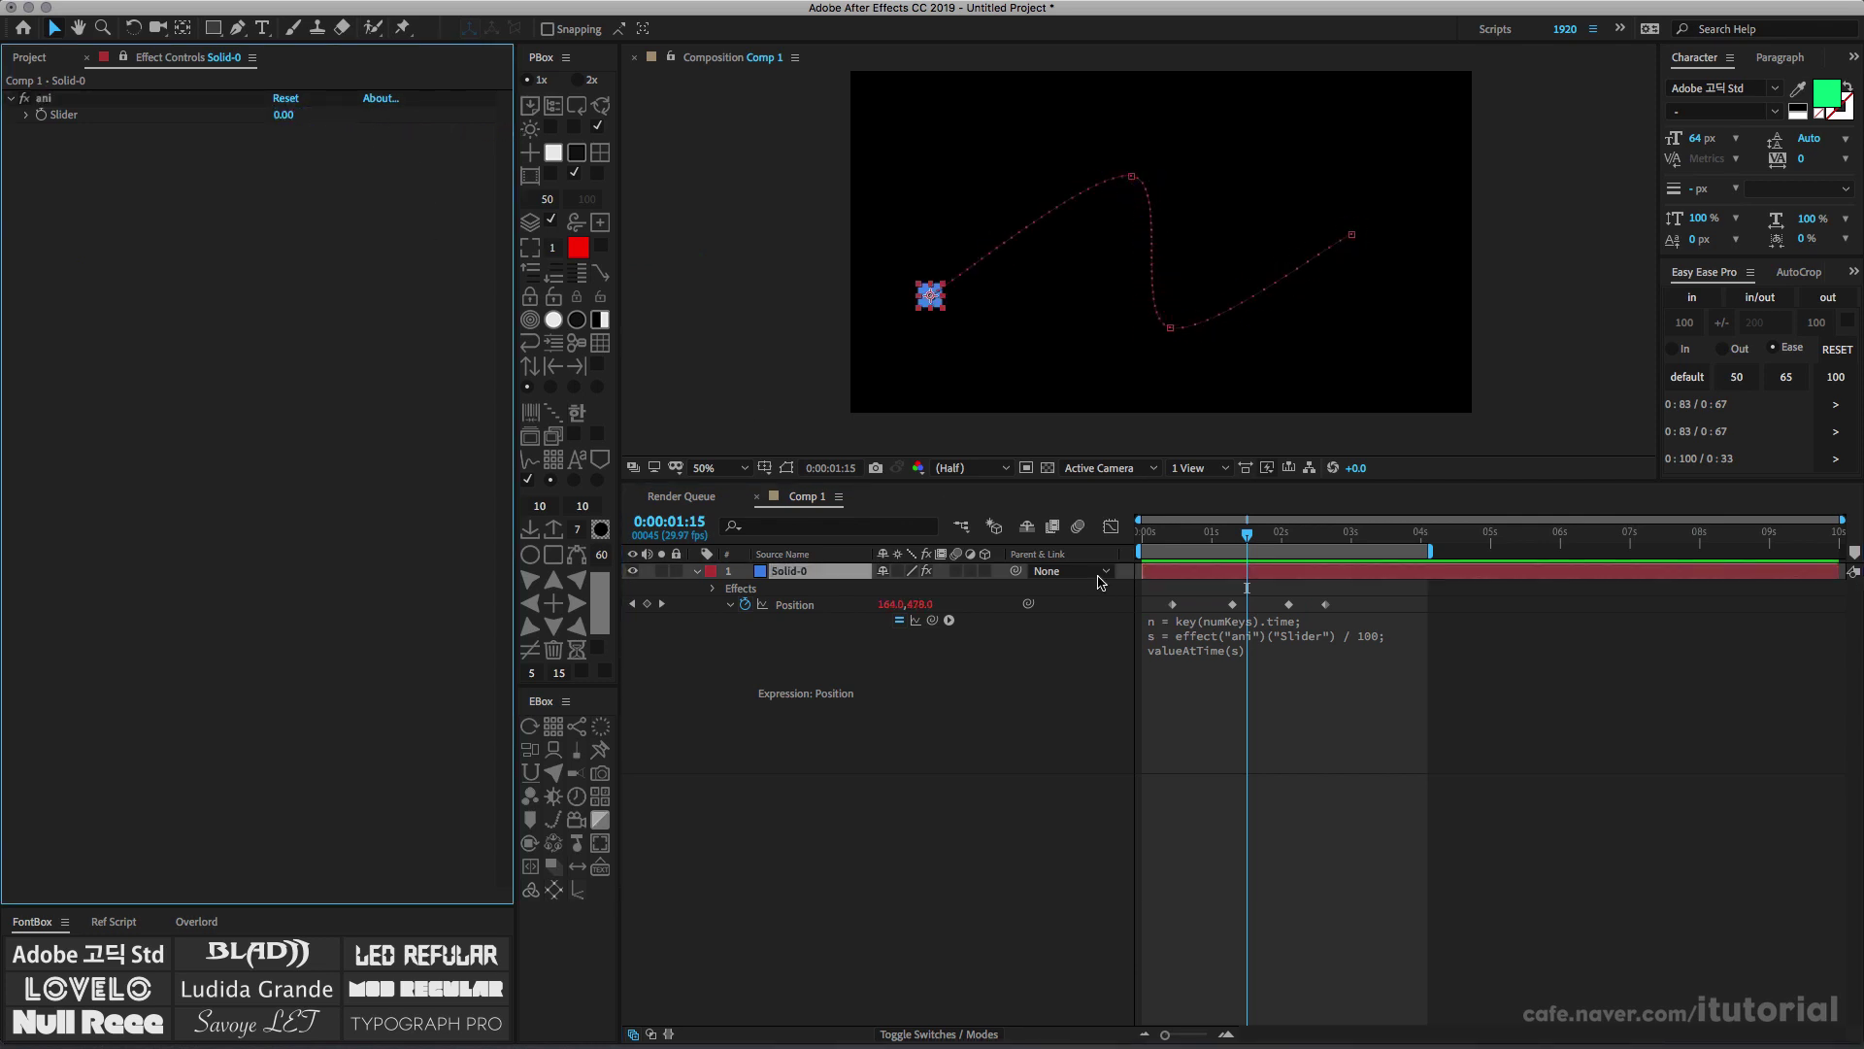
Replace the division by 100 in the expression's second line with a modulo, giving s = effect("ani")("Slider") % 100;
click(1197, 620)
click(1297, 621)
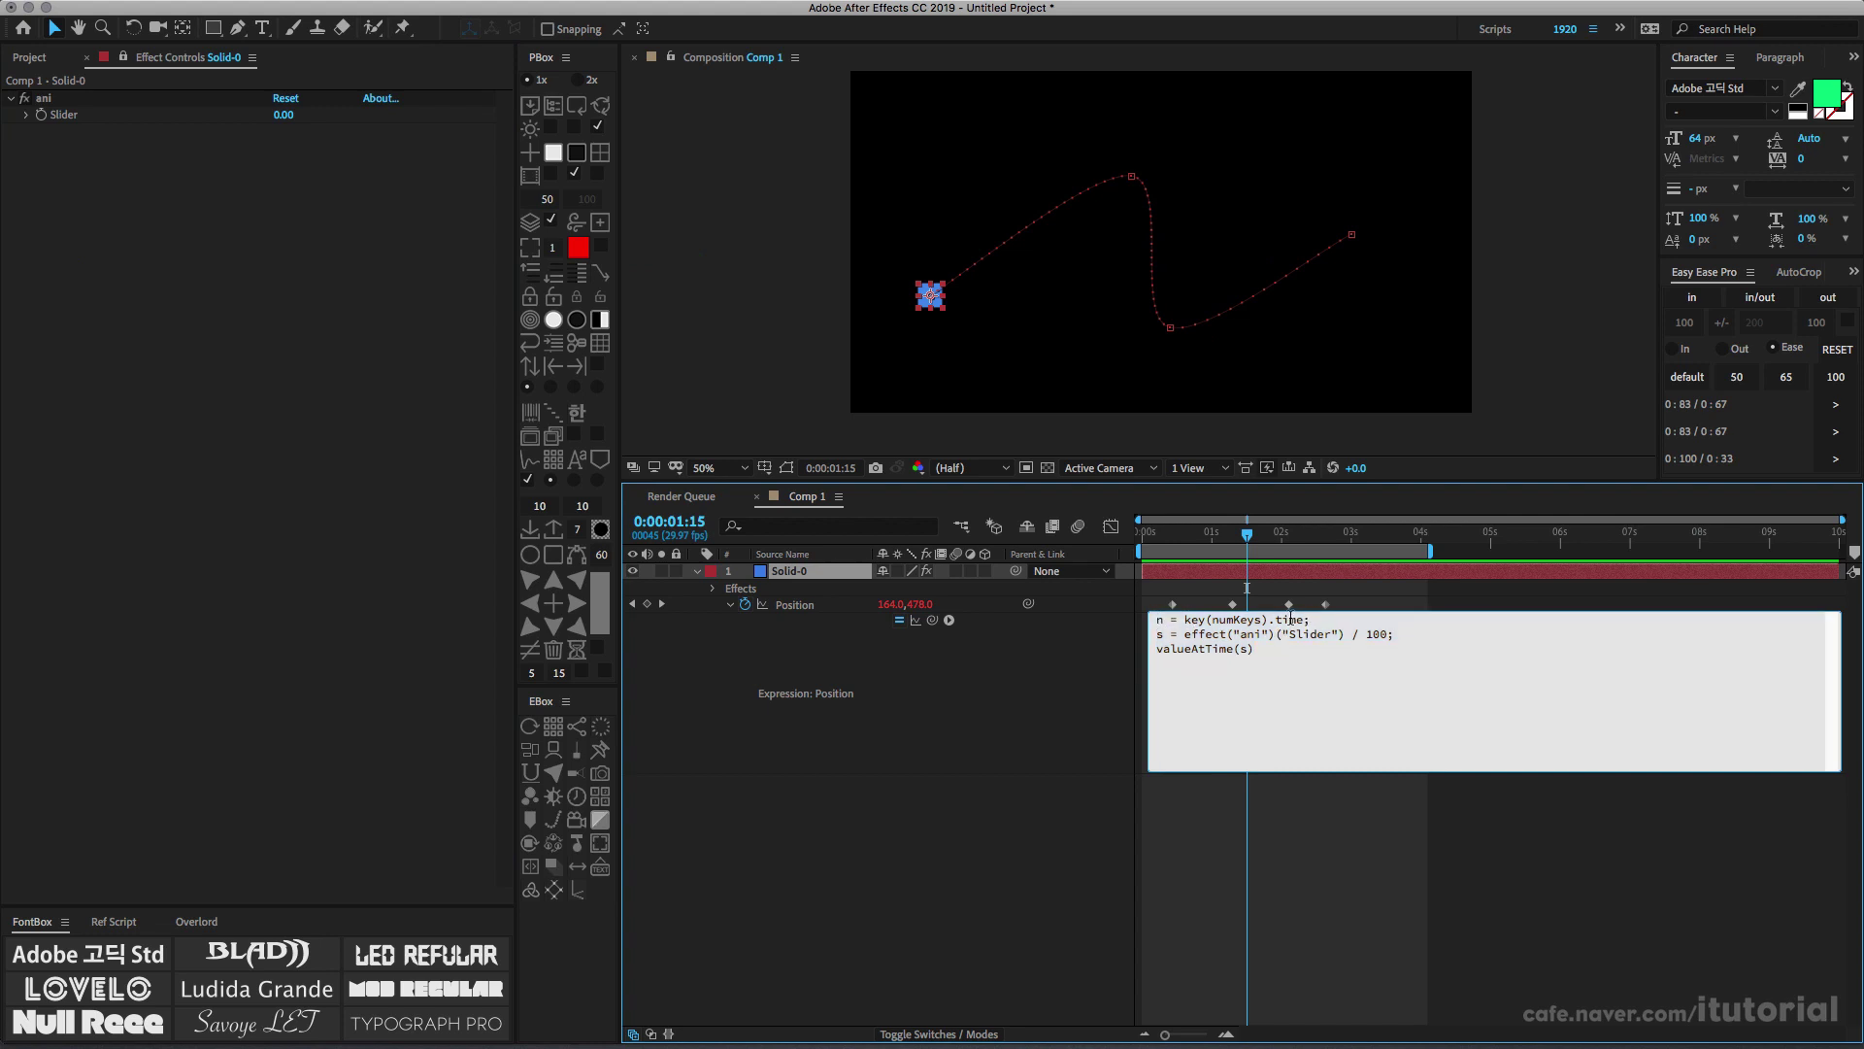
click(1169, 626)
click(1389, 635)
key(BackSpace)
key(BackSpace)
key(BackSpace)
key(BackSpace)
key(BackSpace)
key(BackSpace)
text(% 100)
Add the line t = s * (n/100); below the slider line and change the last line to valueAtTime(t)
click(1399, 637)
key(Return)
text(t = s)
text(* (n)
text(/100);)
key(BackSpace)
text(t)
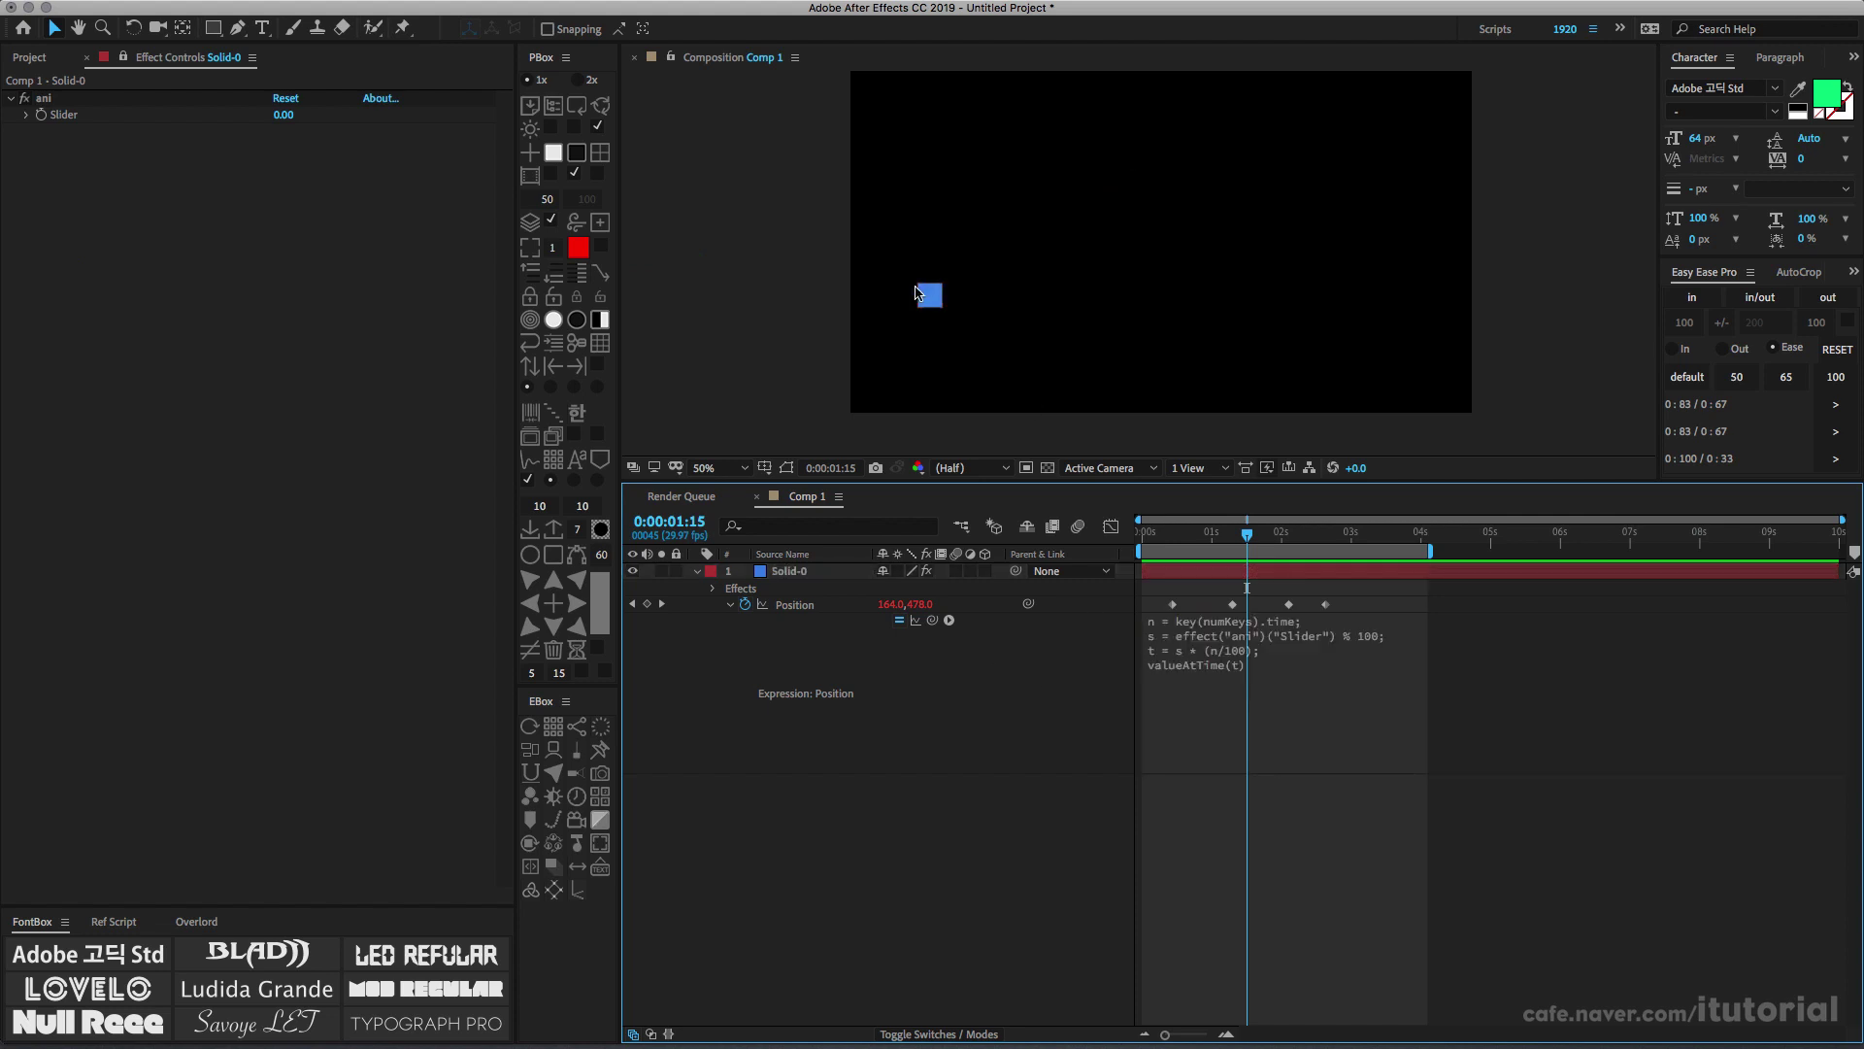
Test the new expression by scrubbing the ani slider to 83 and setting it to 100
drag(288, 119, 372, 120)
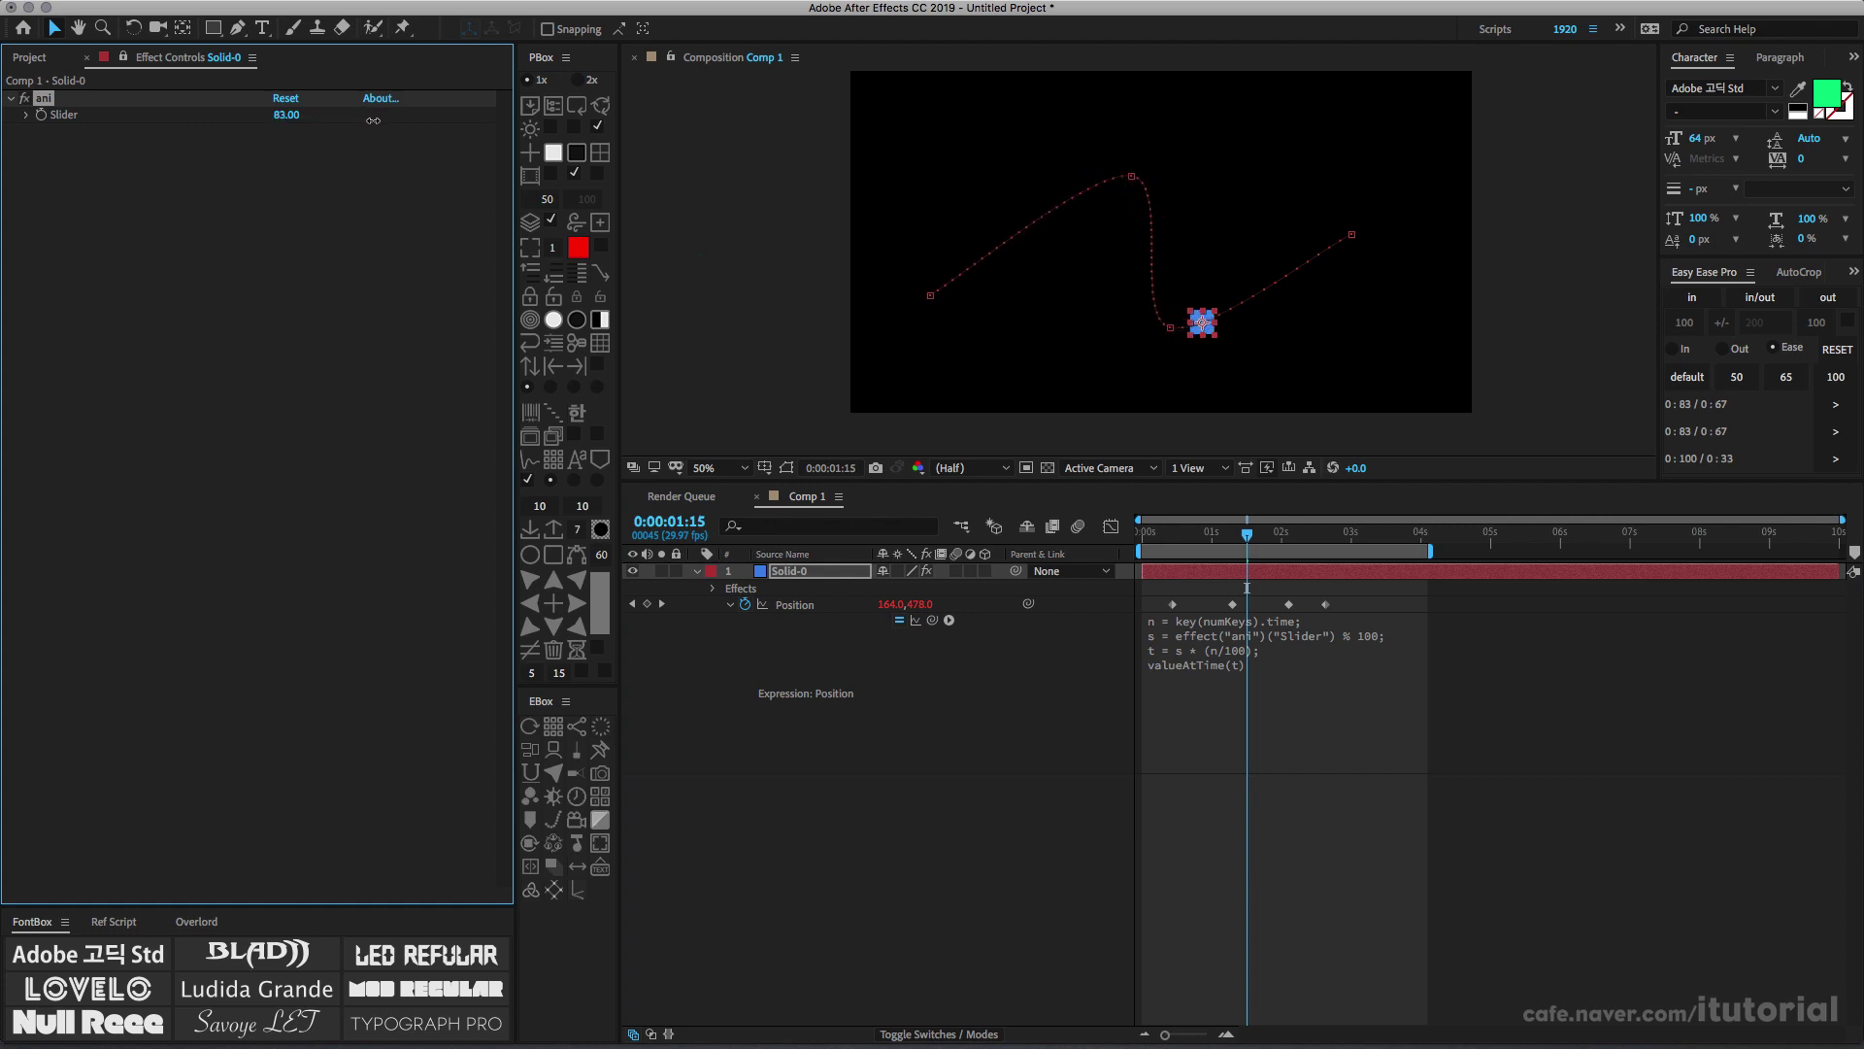
click(293, 119)
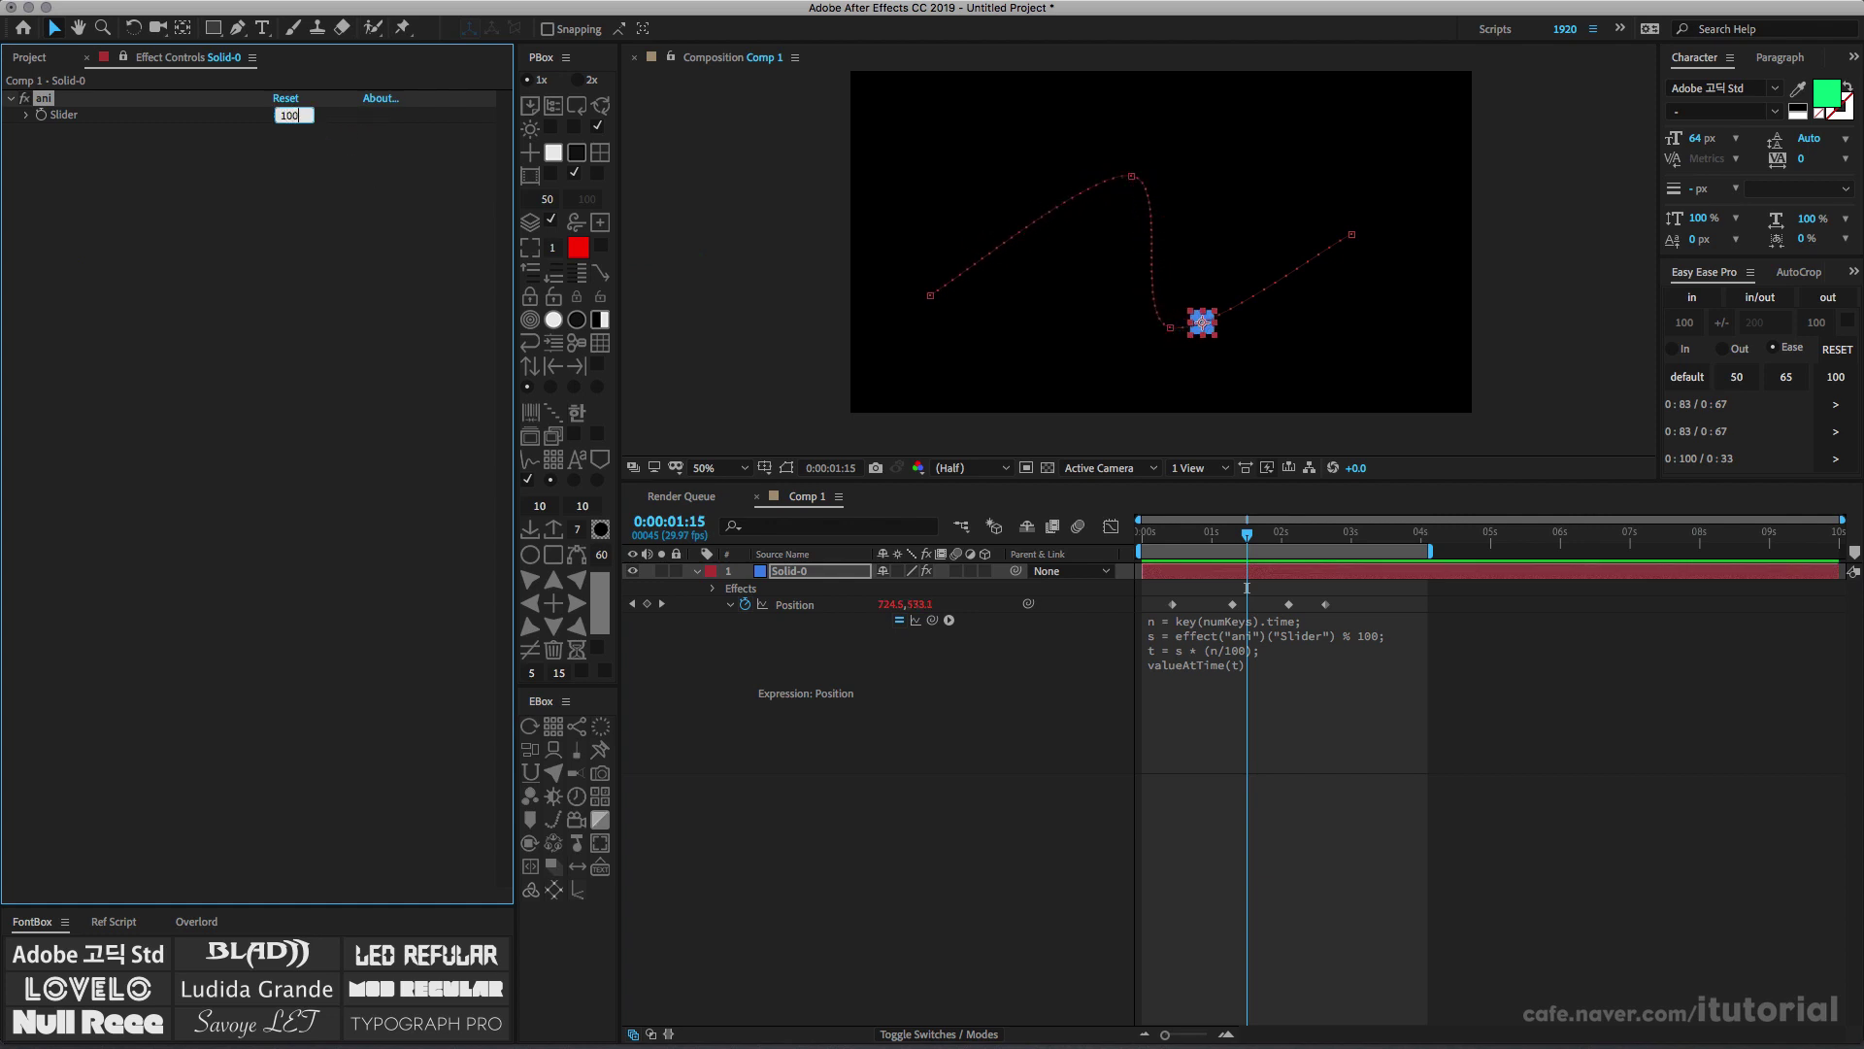
key(Return)
click(294, 118)
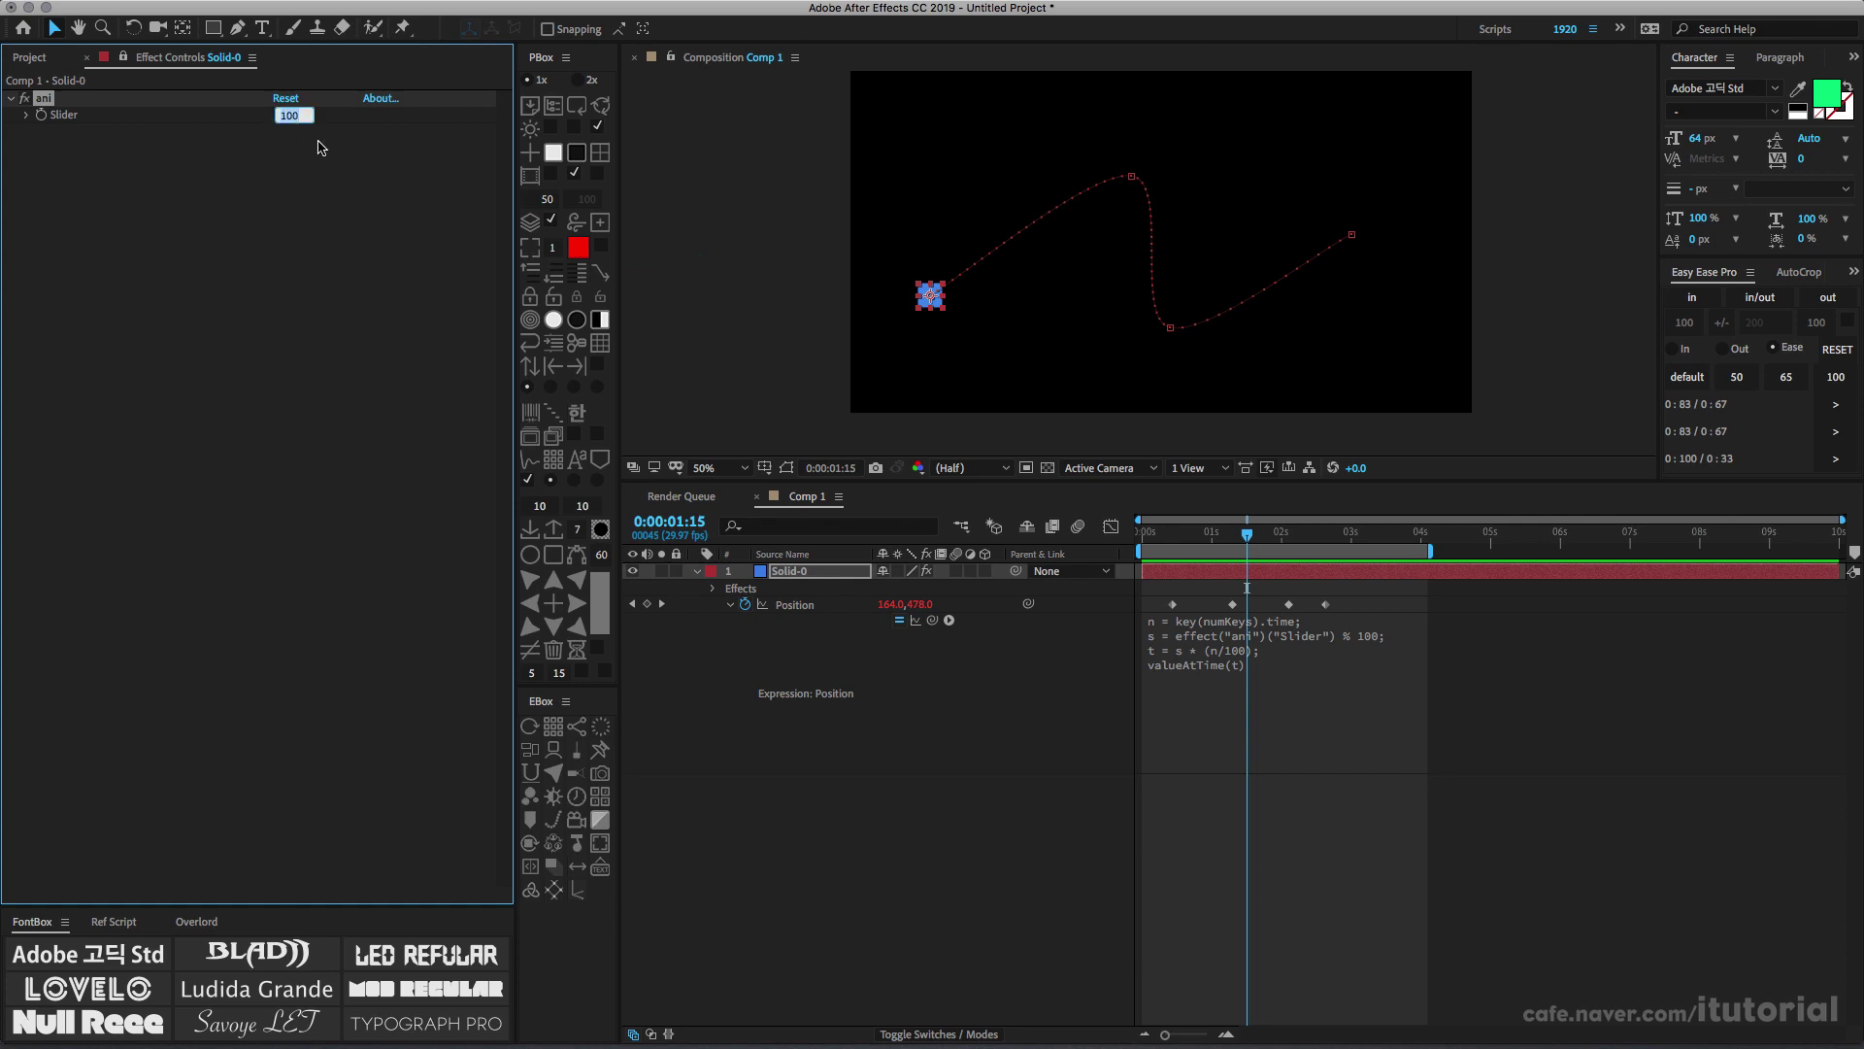
key(Return)
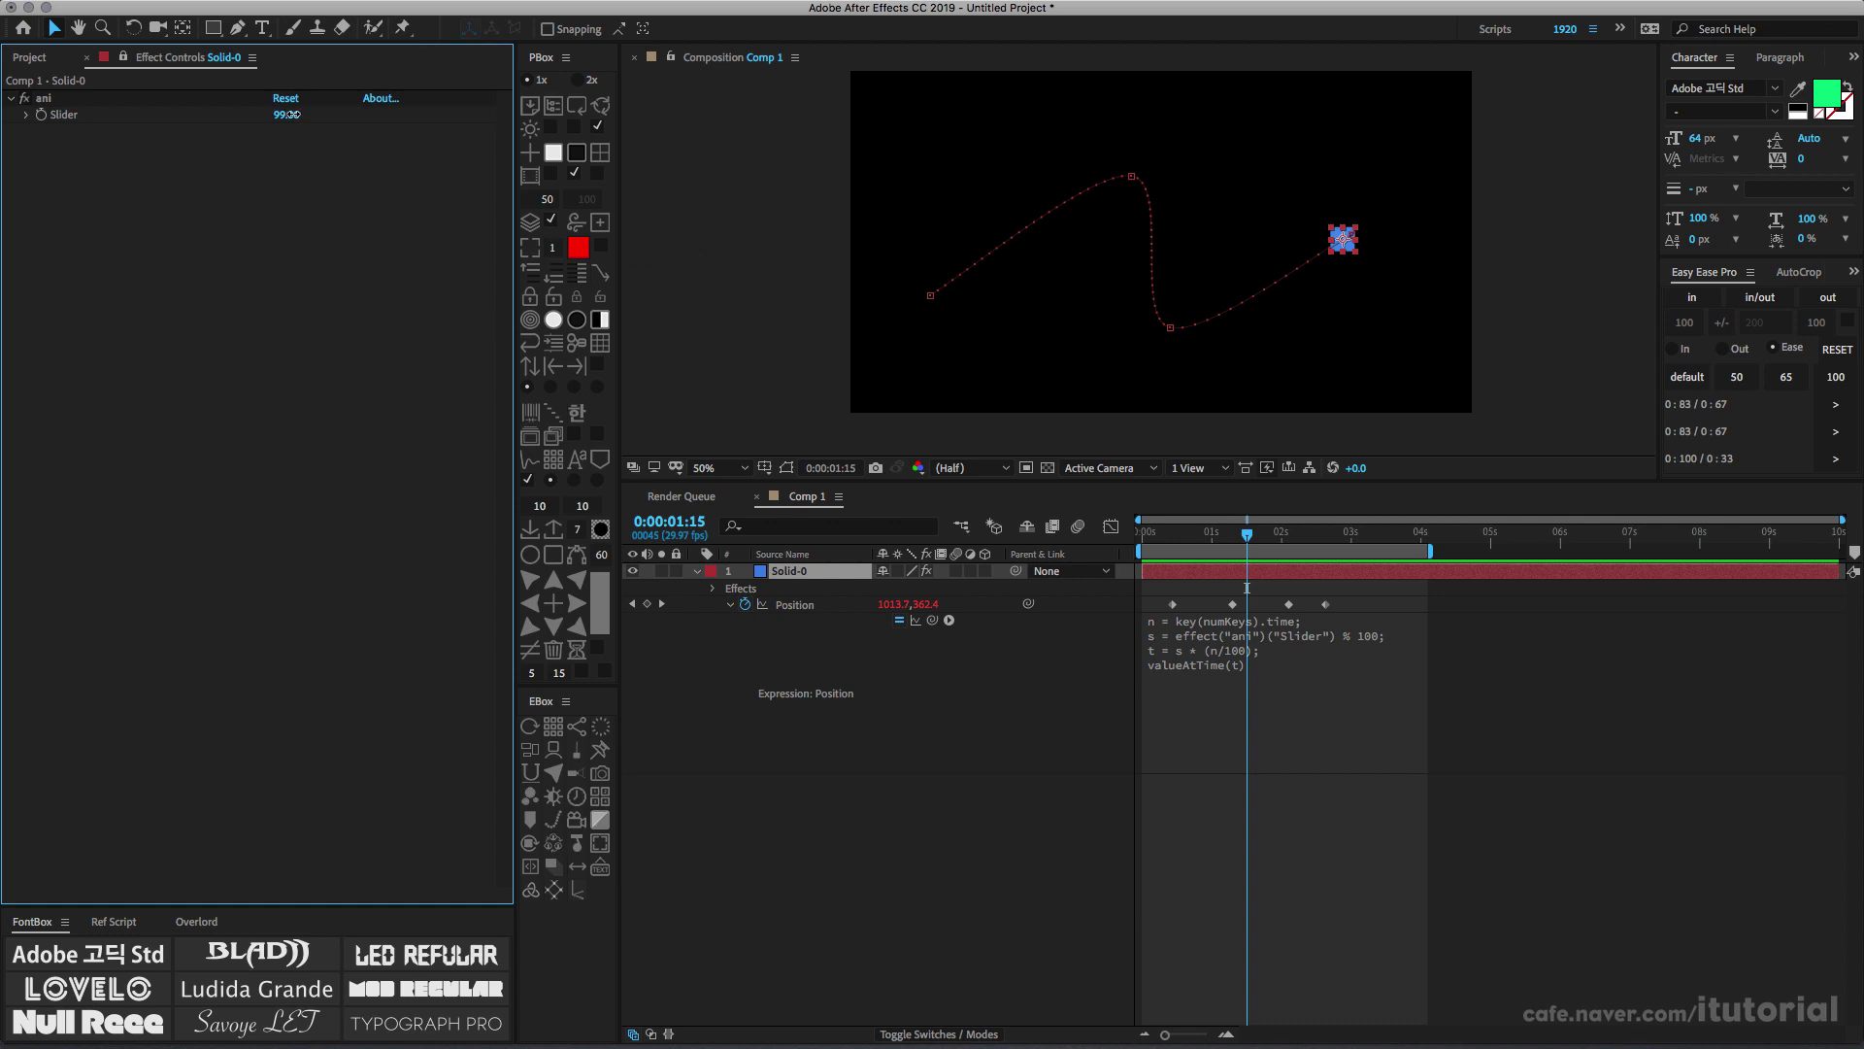
Scrub the ani slider up to 390 to check that the motion loops, and reset the slider to 0
drag(292, 114, 547, 109)
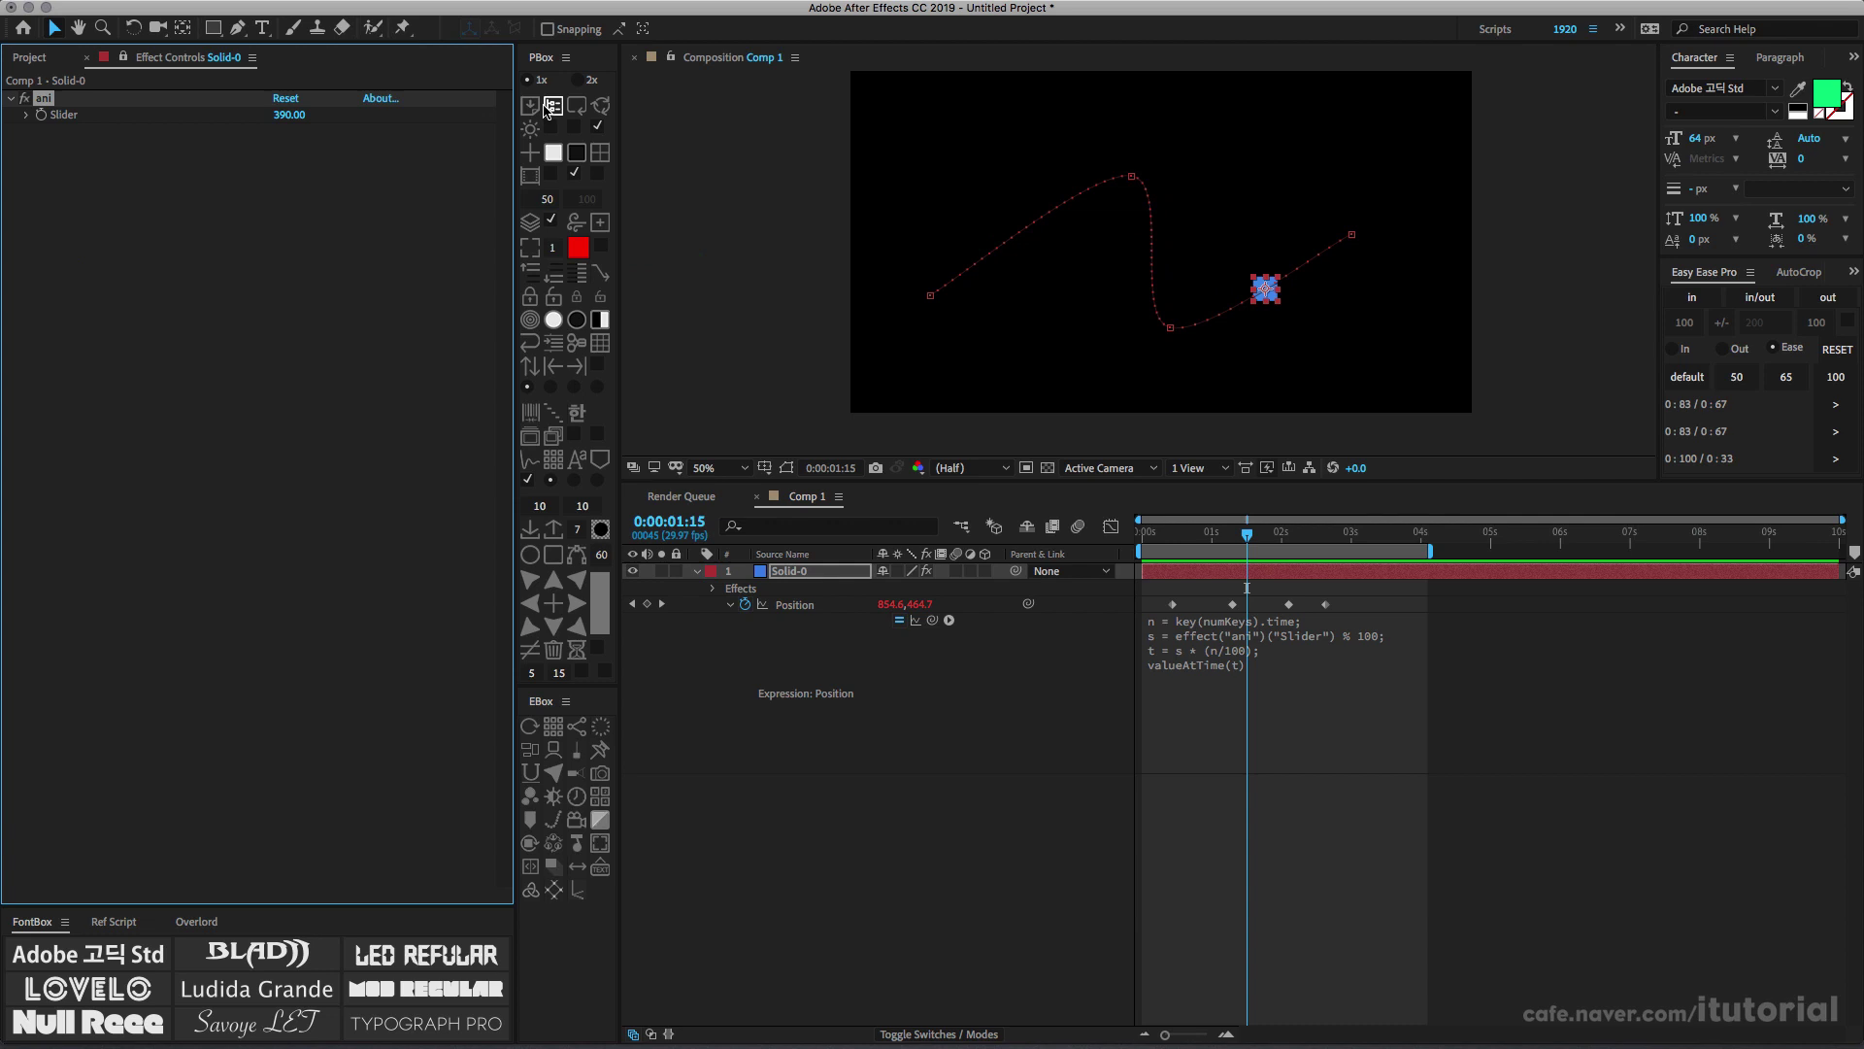
click(289, 115)
text(0)
key(Return)
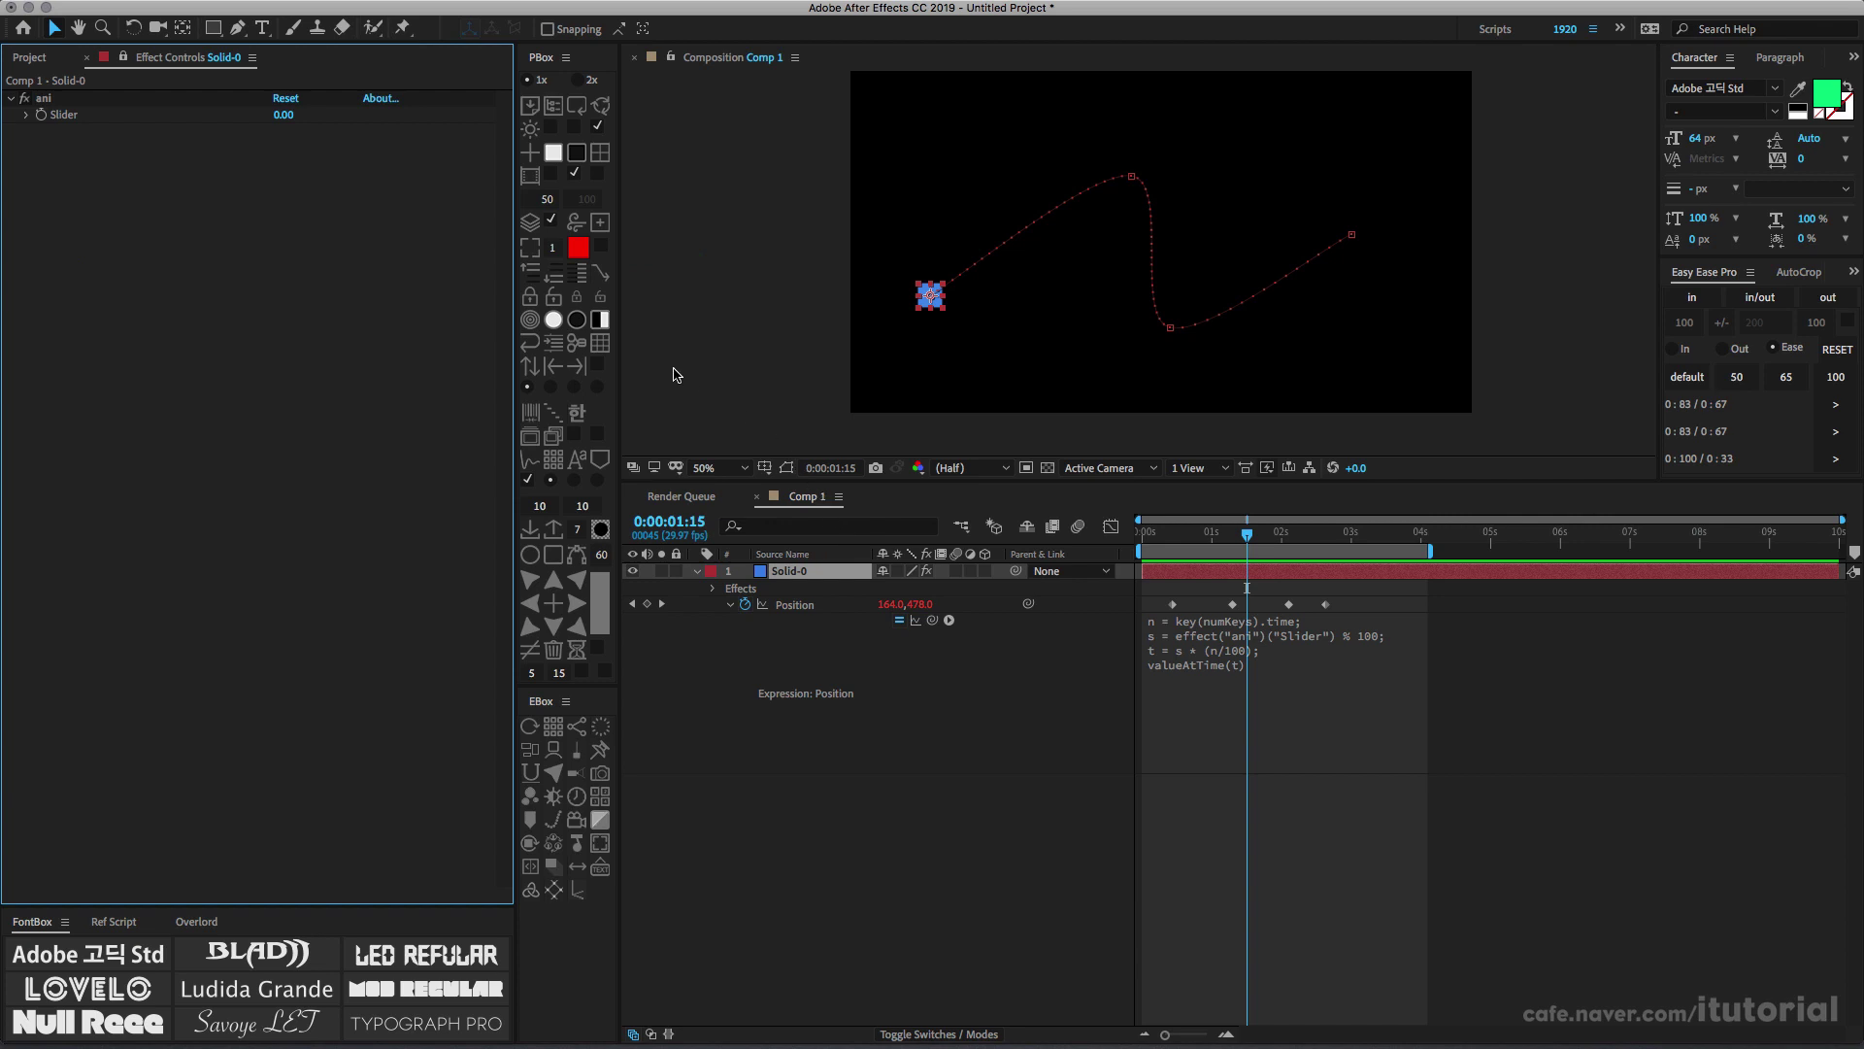
Create a composition-sized solid above Solid-0 and draw a circular mask from its centre with the Ellipse tool
click(801, 577)
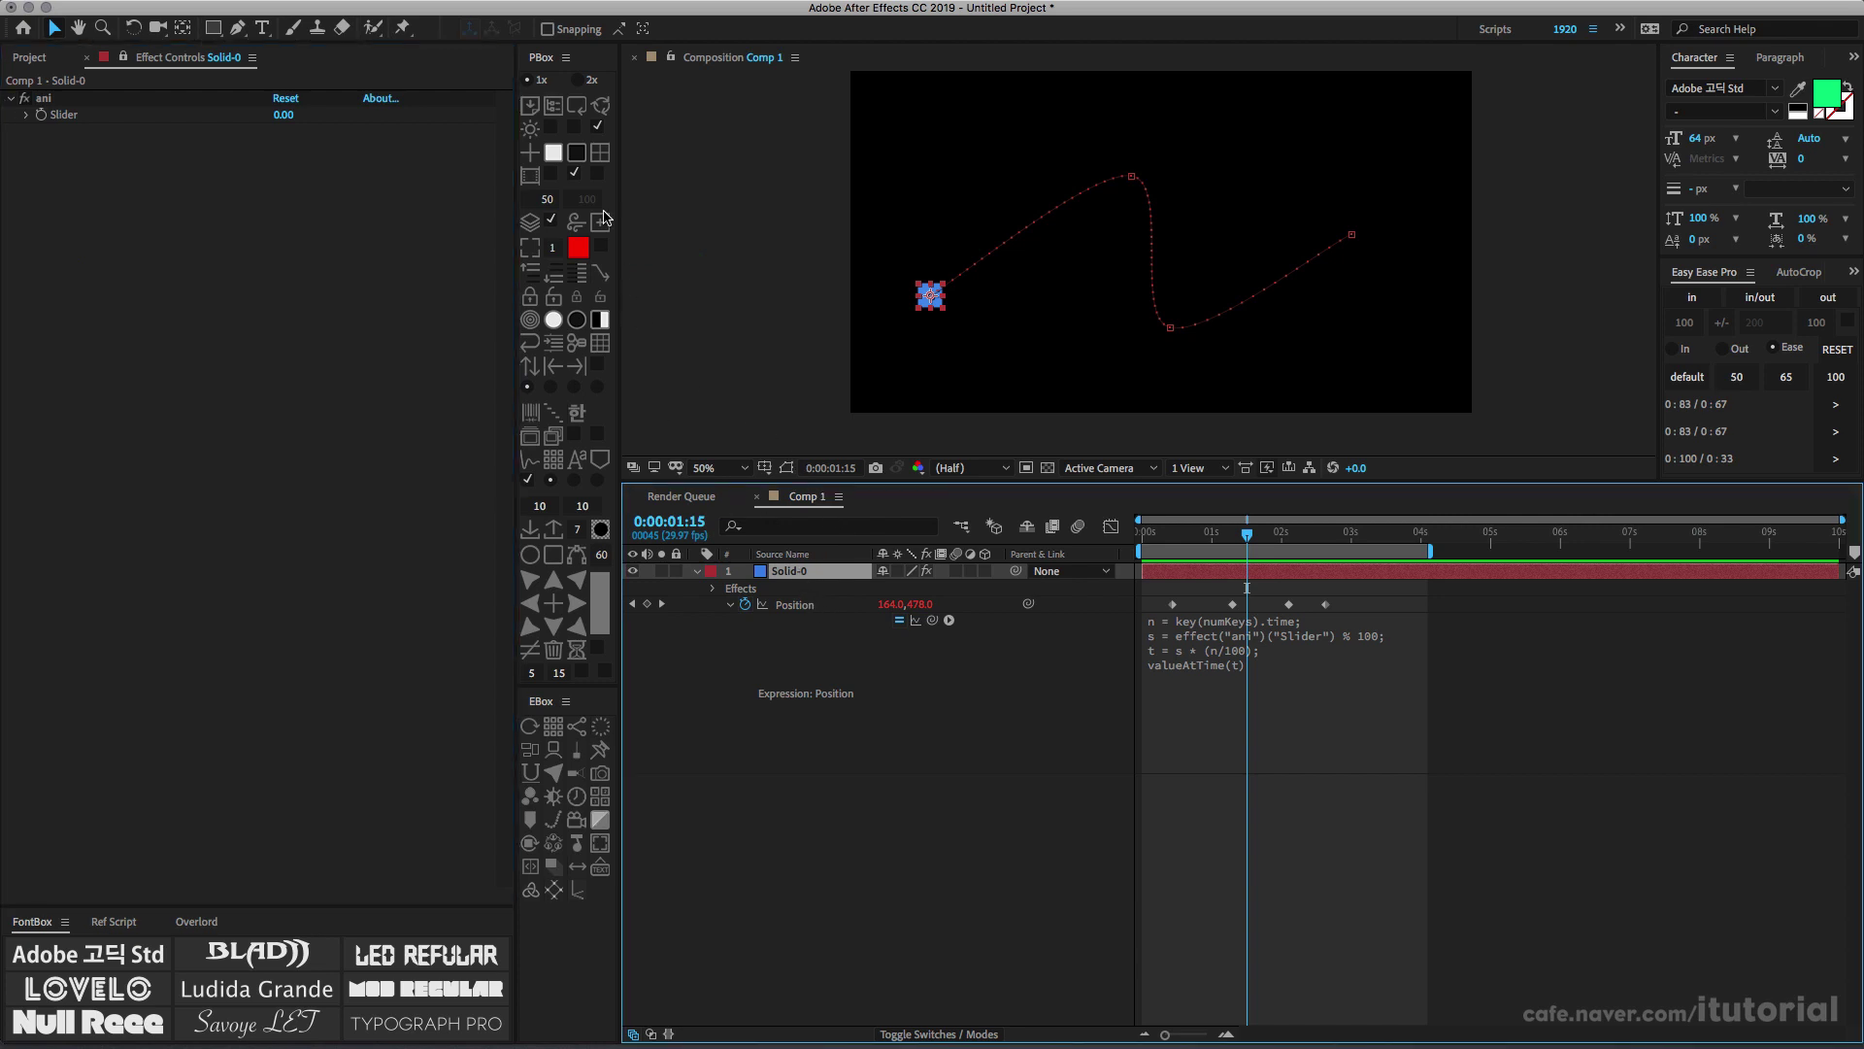
click(550, 173)
click(600, 155)
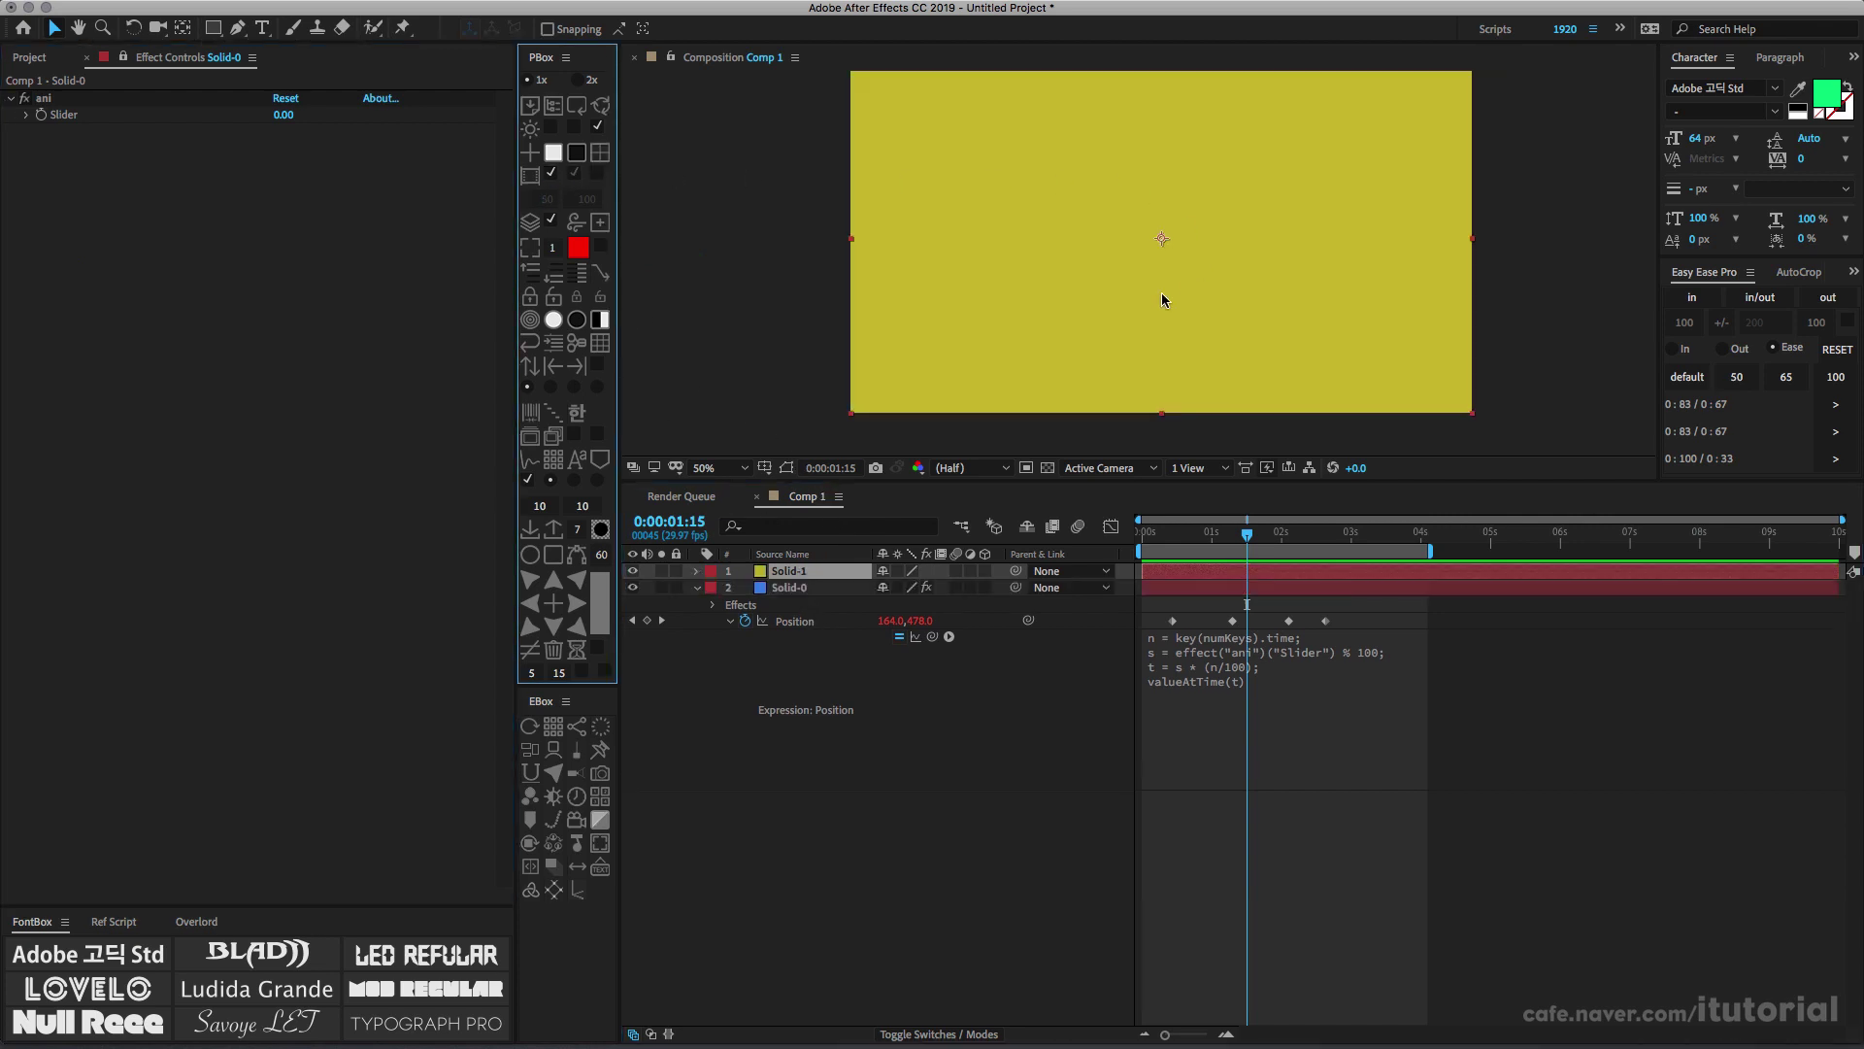
click(213, 27)
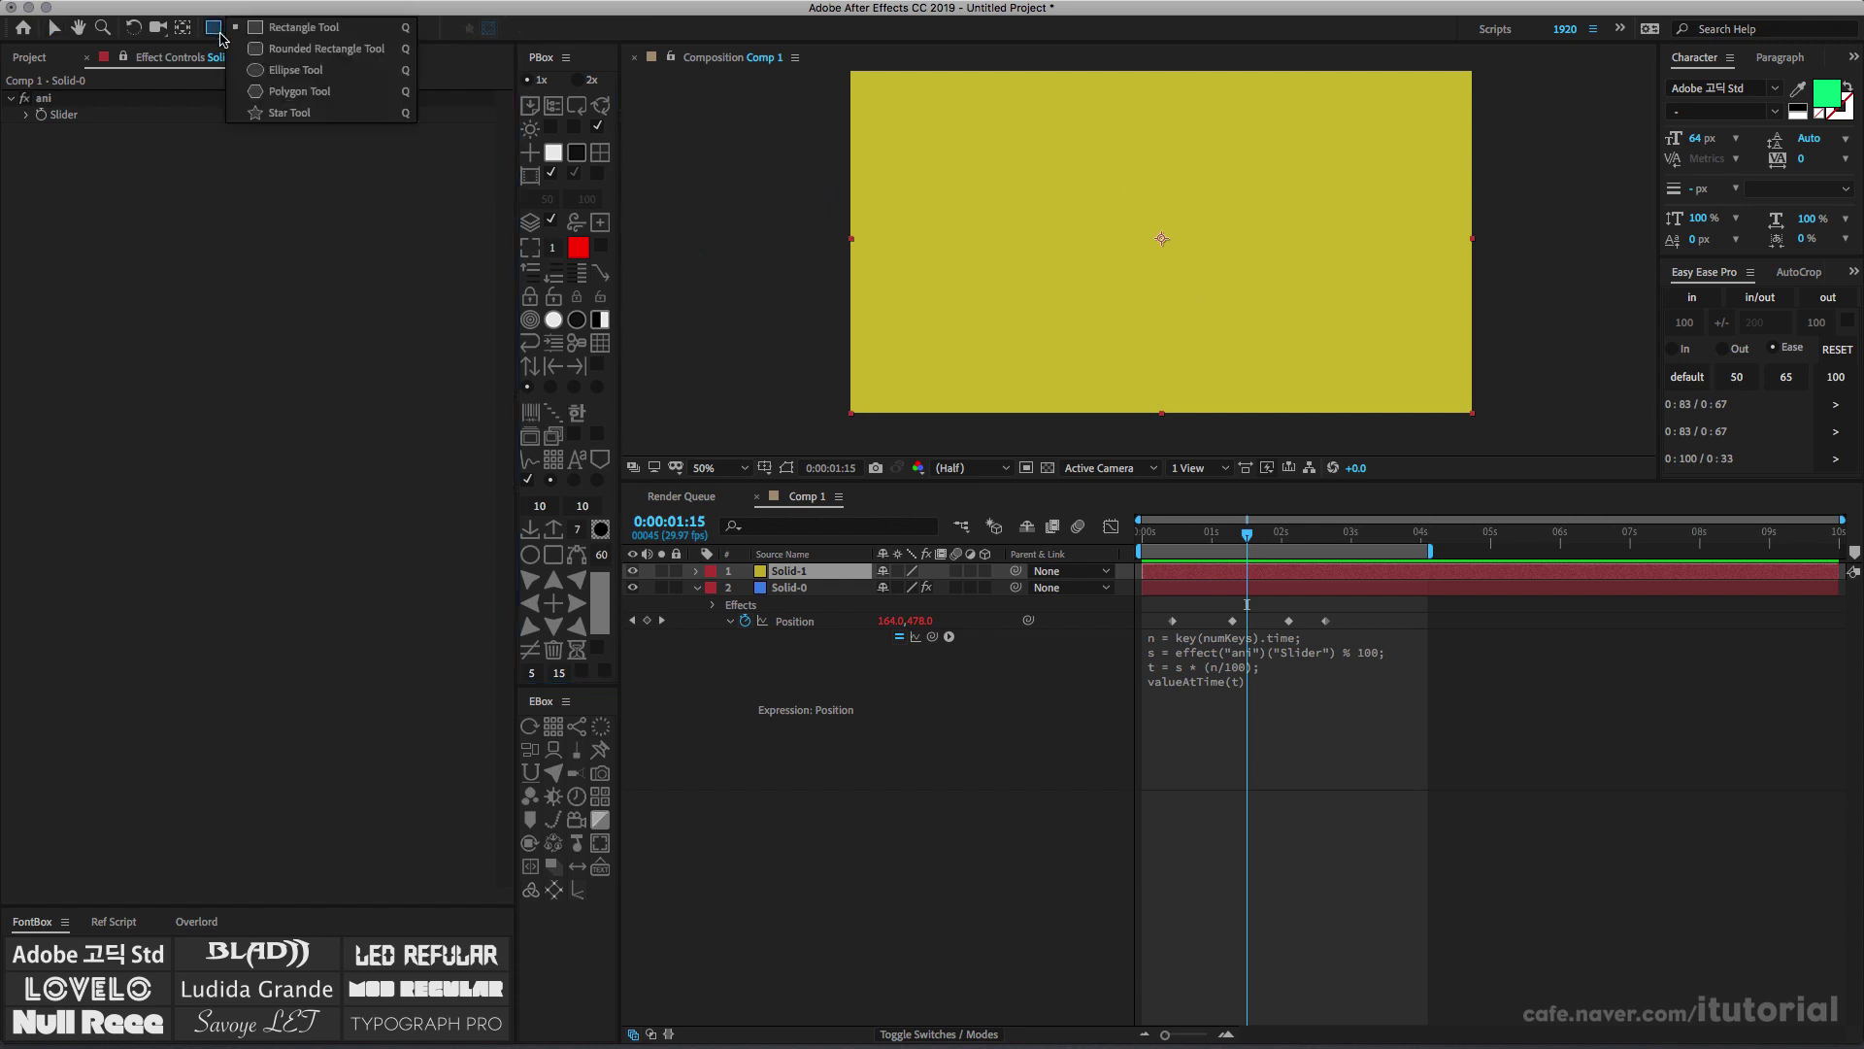
click(296, 71)
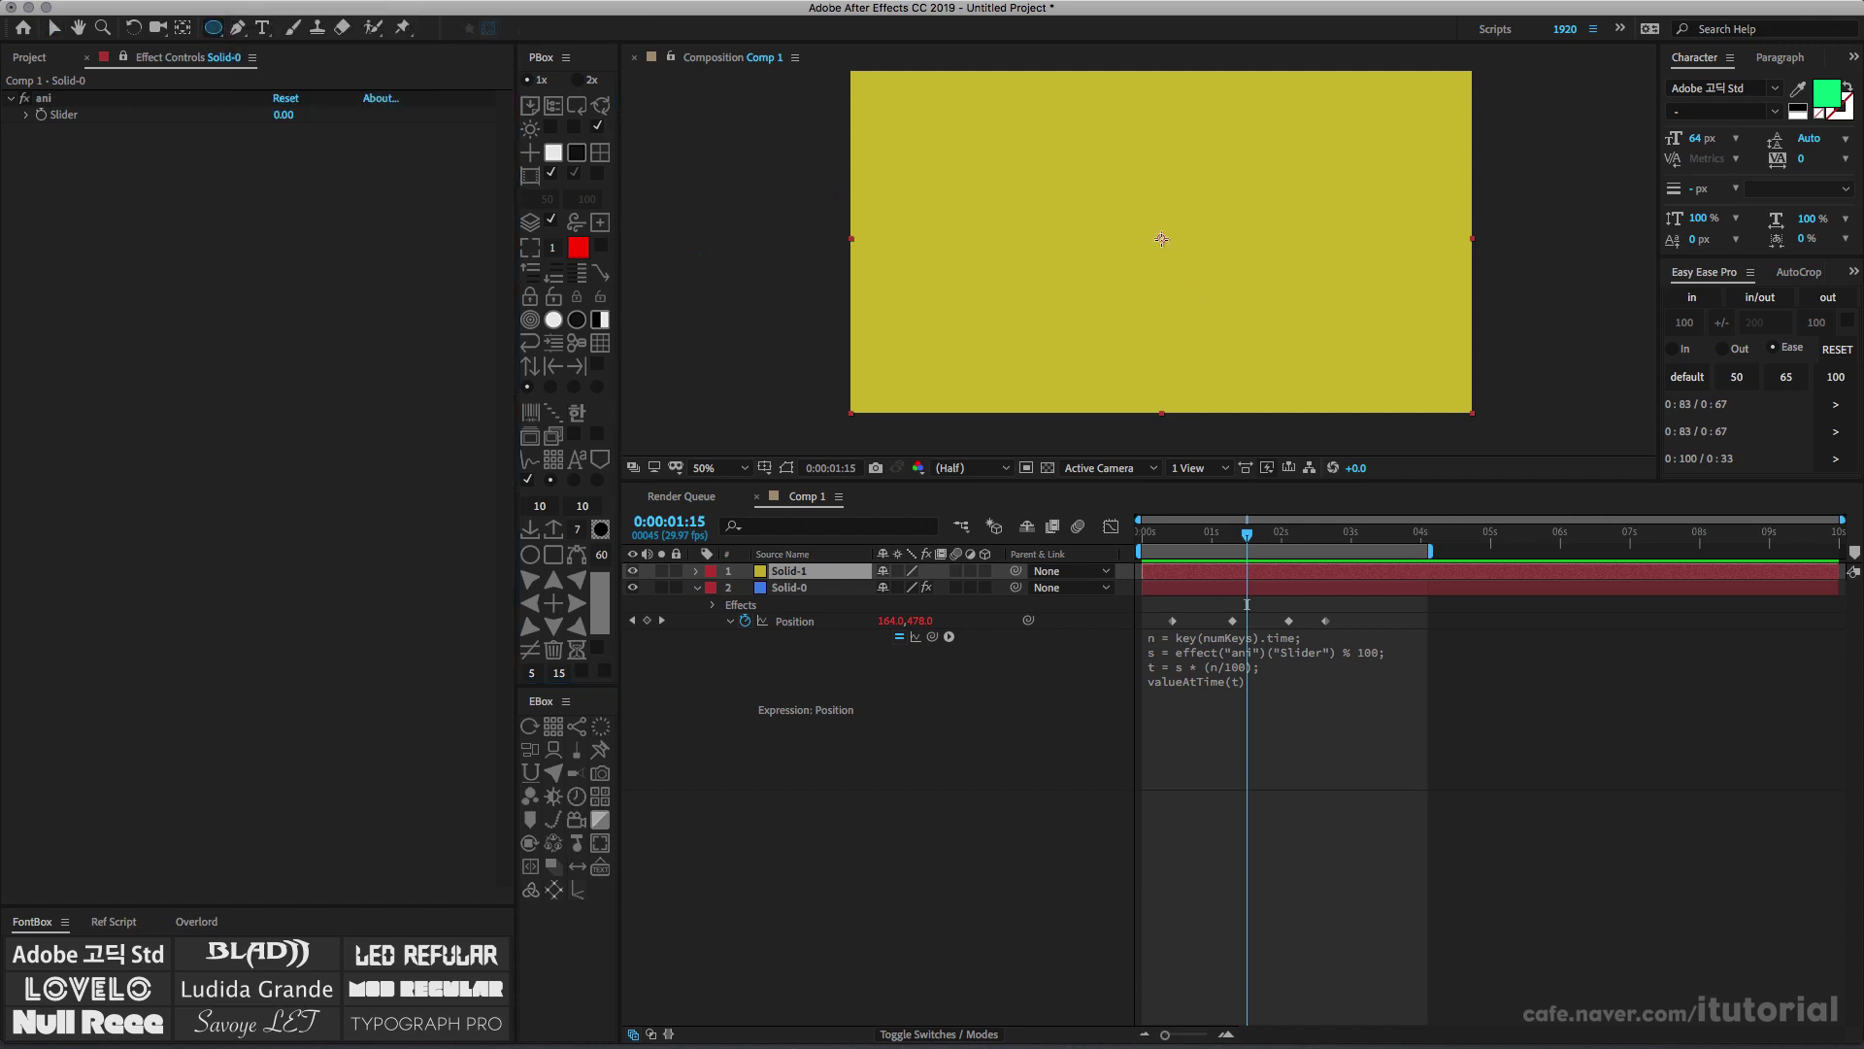
drag(1162, 239, 1282, 117)
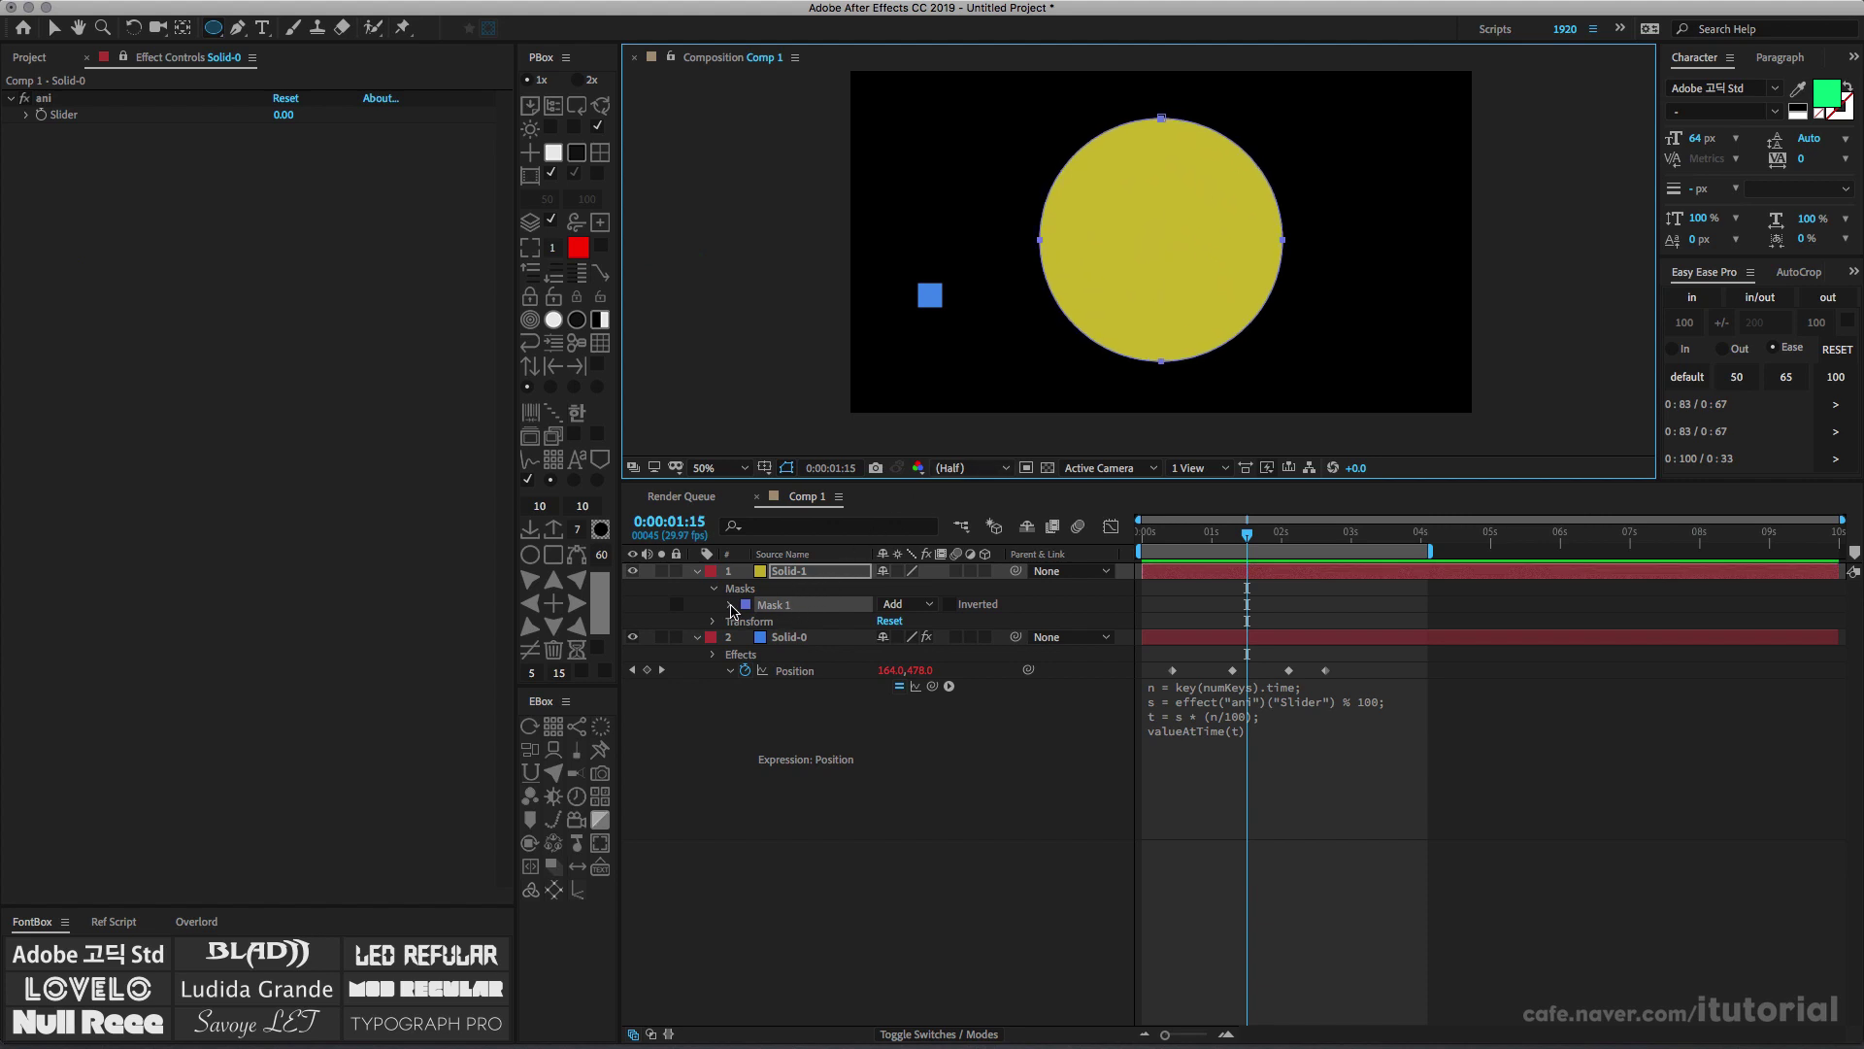
Copy the Mask Path of Solid-1's circular mask and delete the Solid-1 layer
click(731, 605)
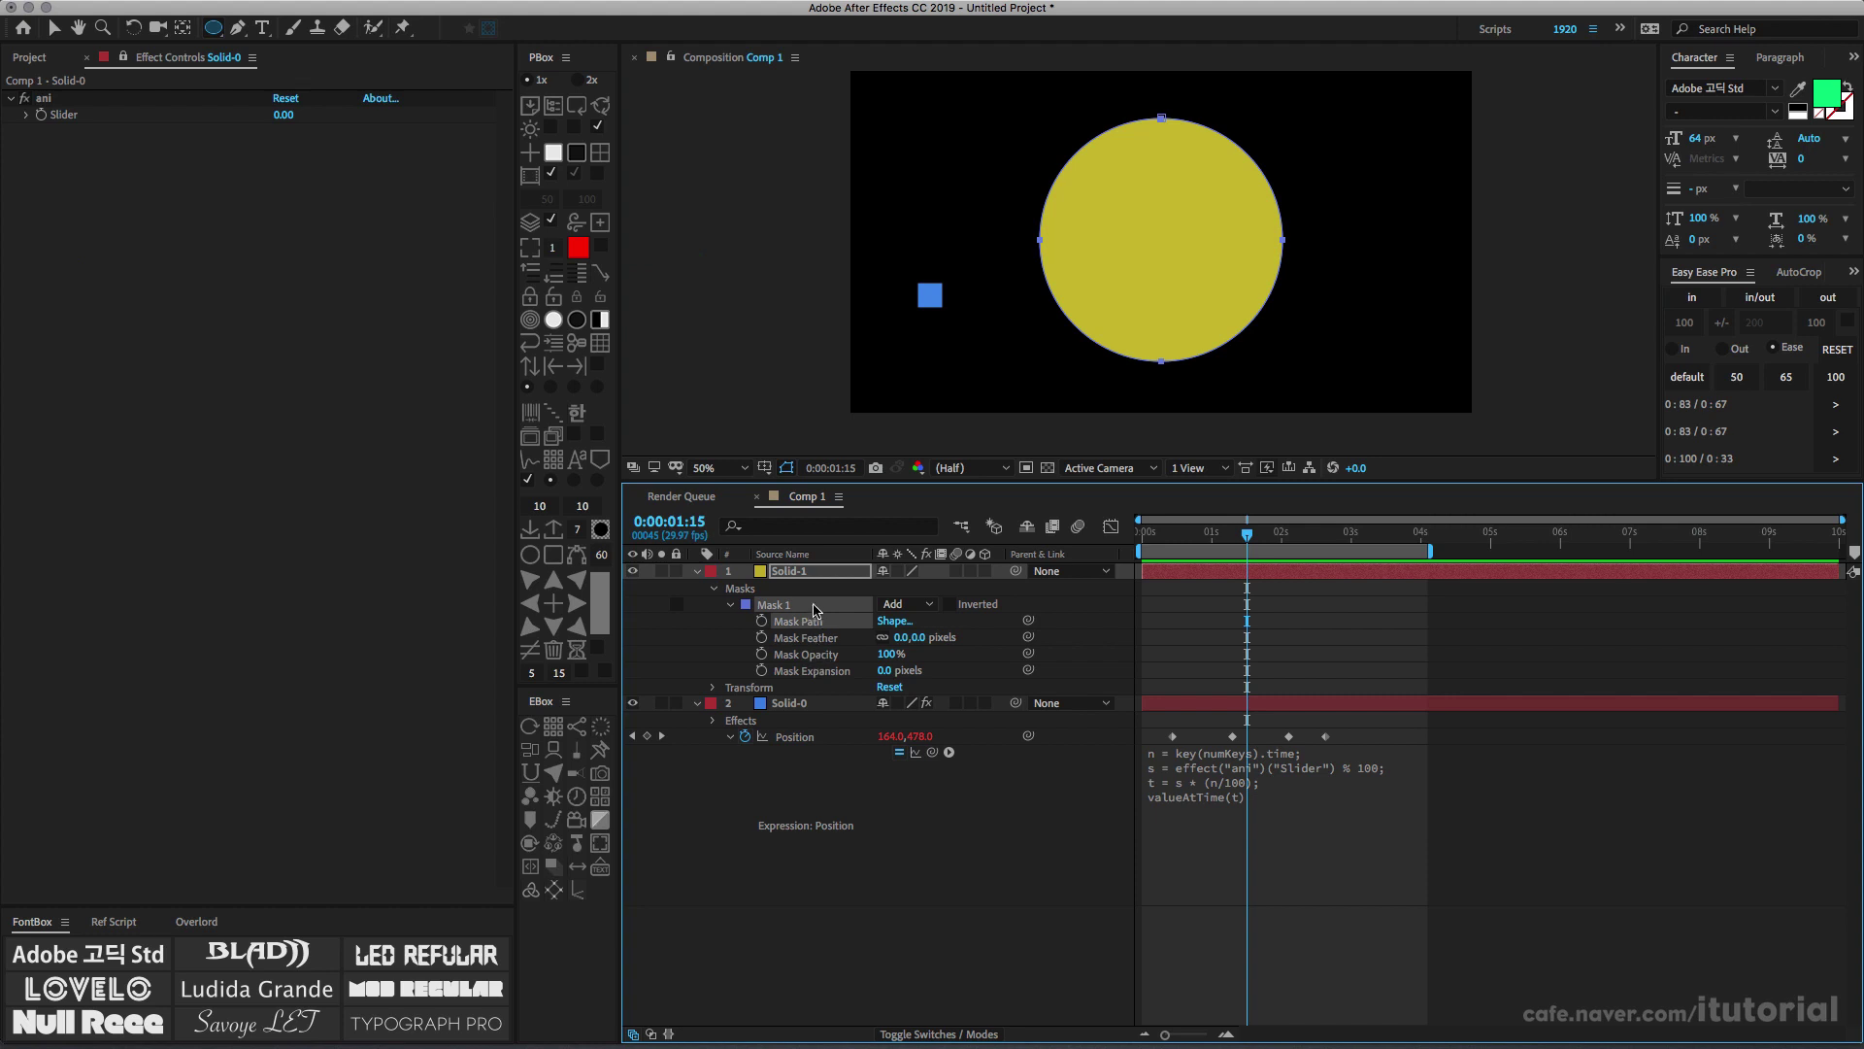
click(800, 573)
key(Delete)
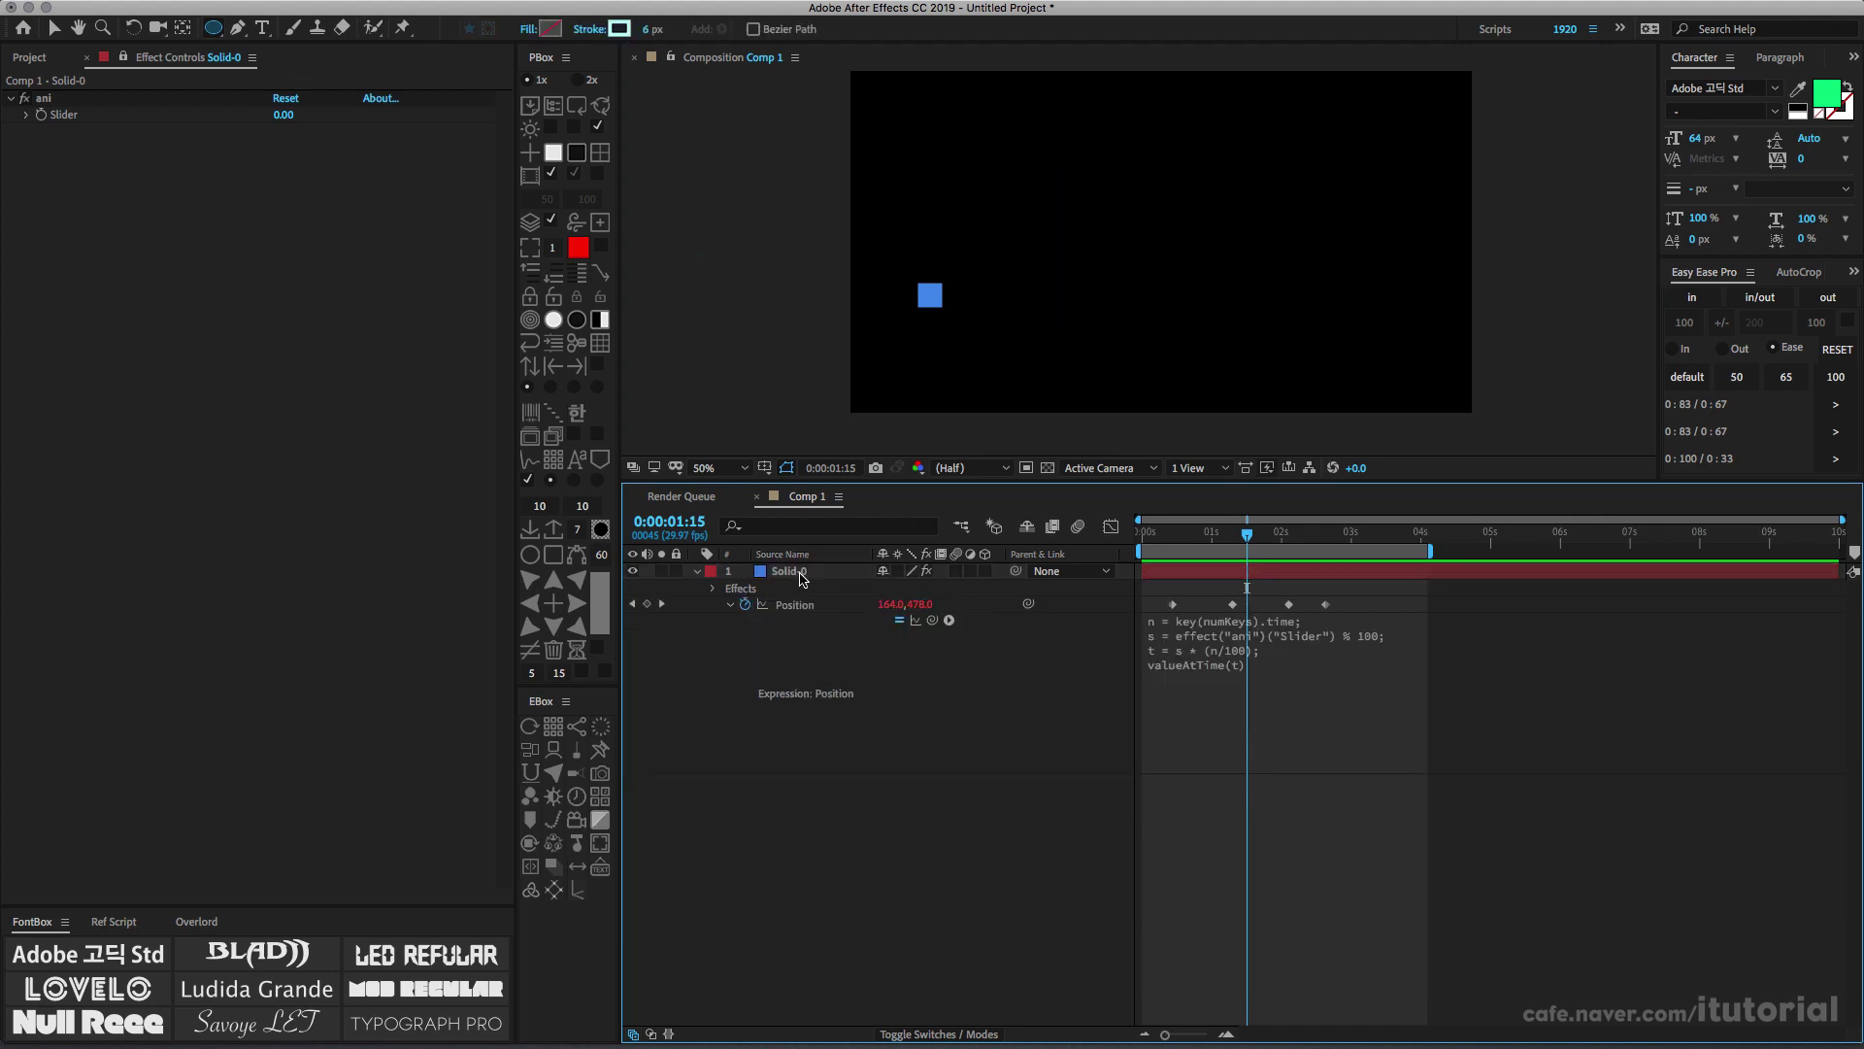
Replace all of Solid-0's Position keyframes with the copied circular mask path, pasted at 0:00:00:00
click(796, 605)
drag(1228, 544, 1142, 540)
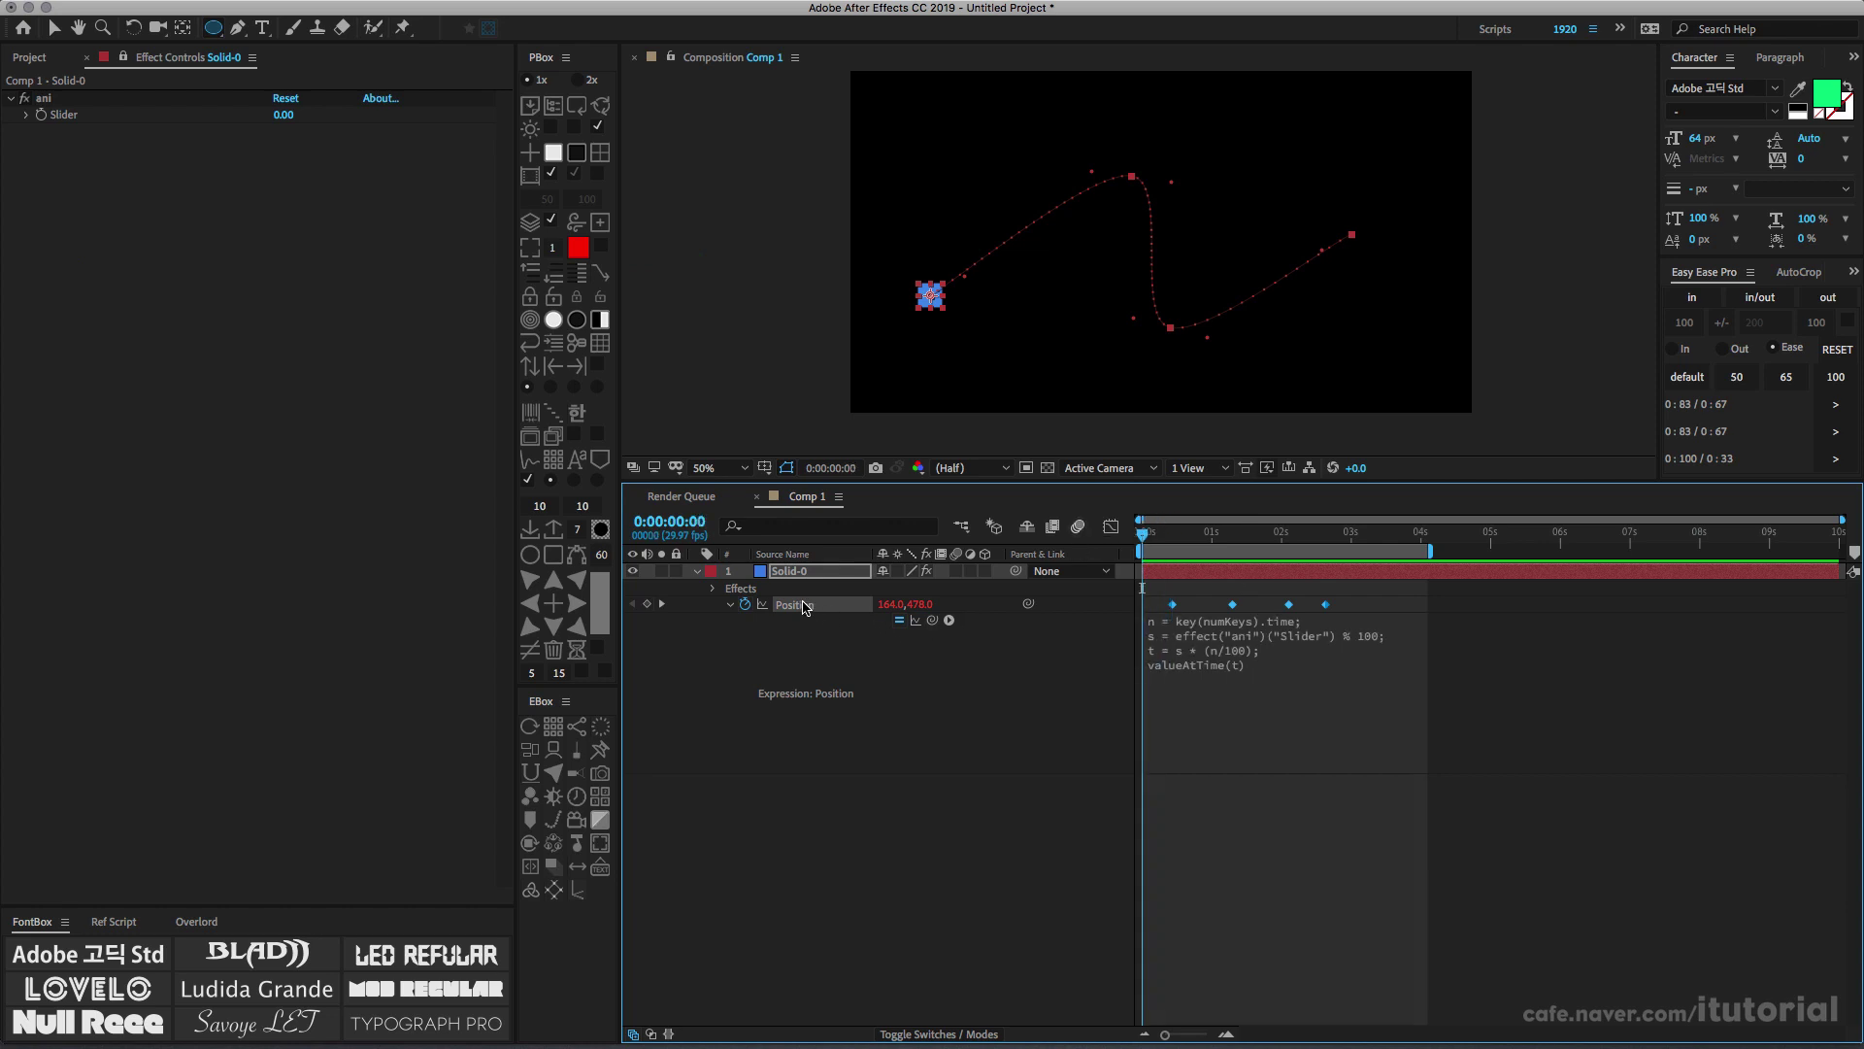
key(super+v)
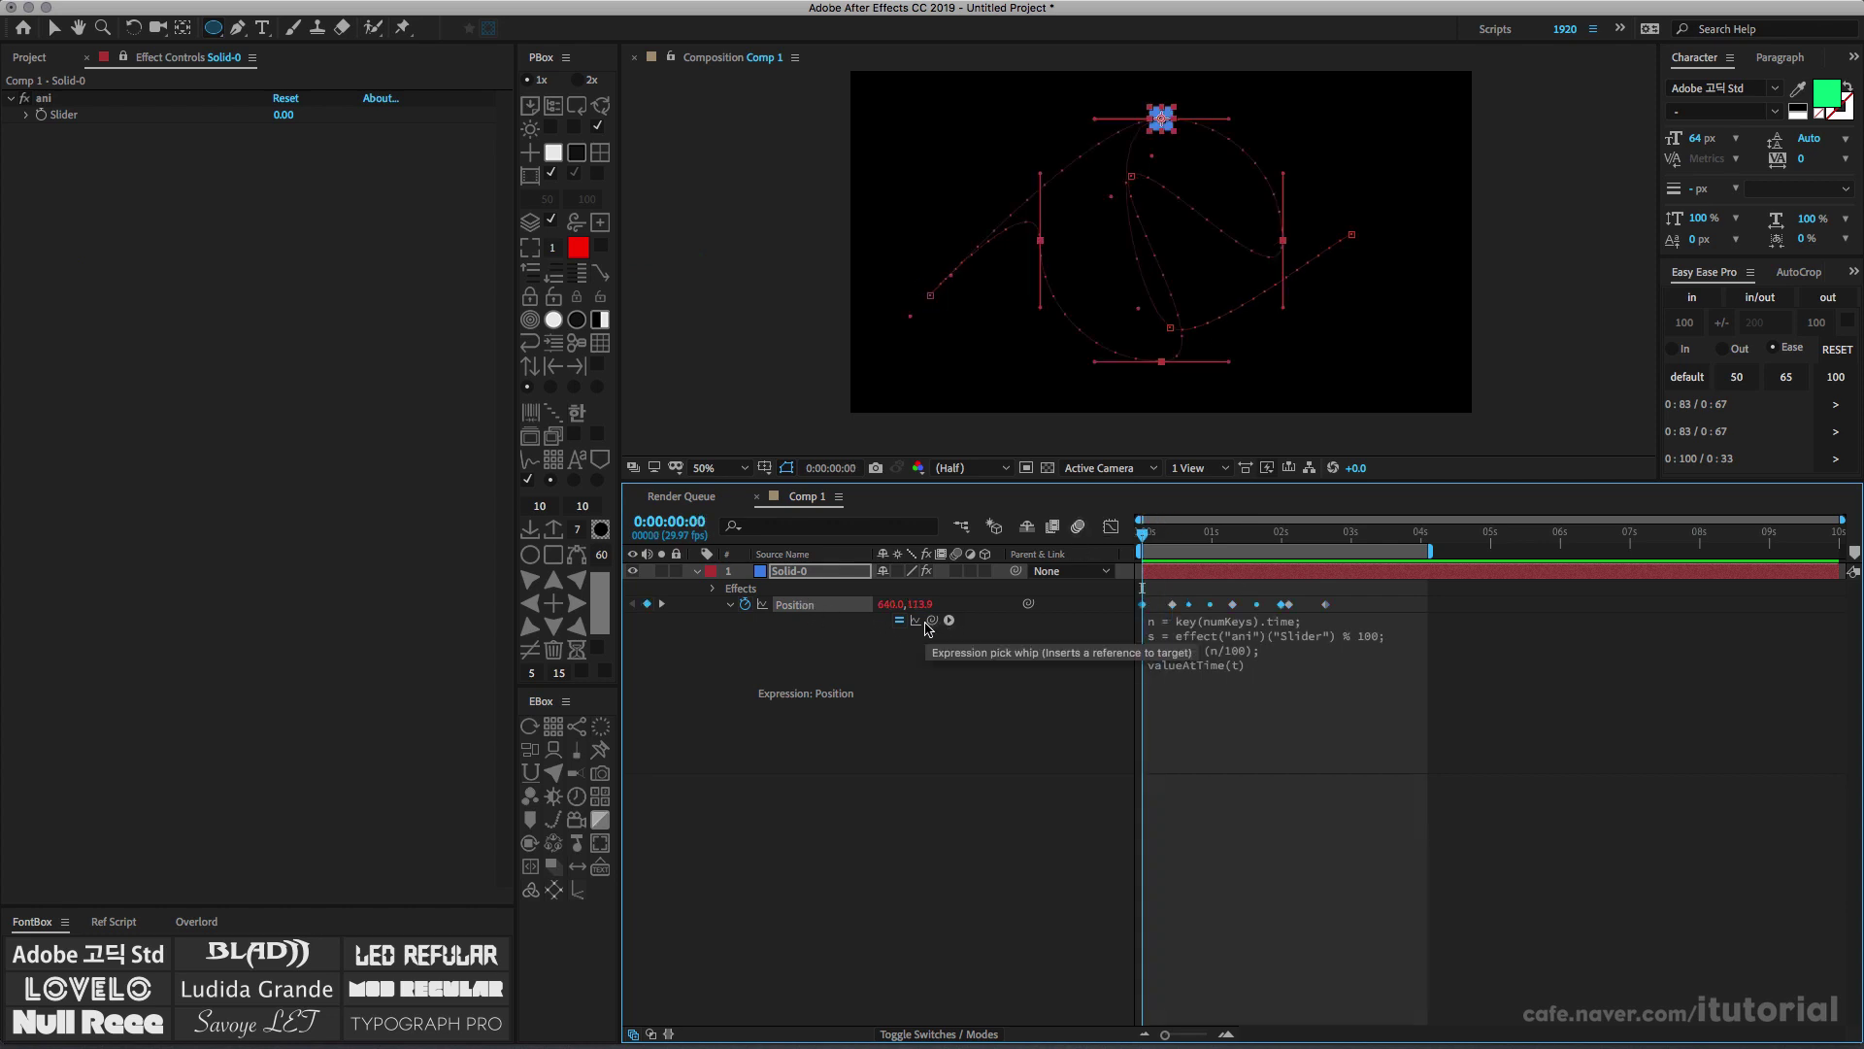
key(super+z)
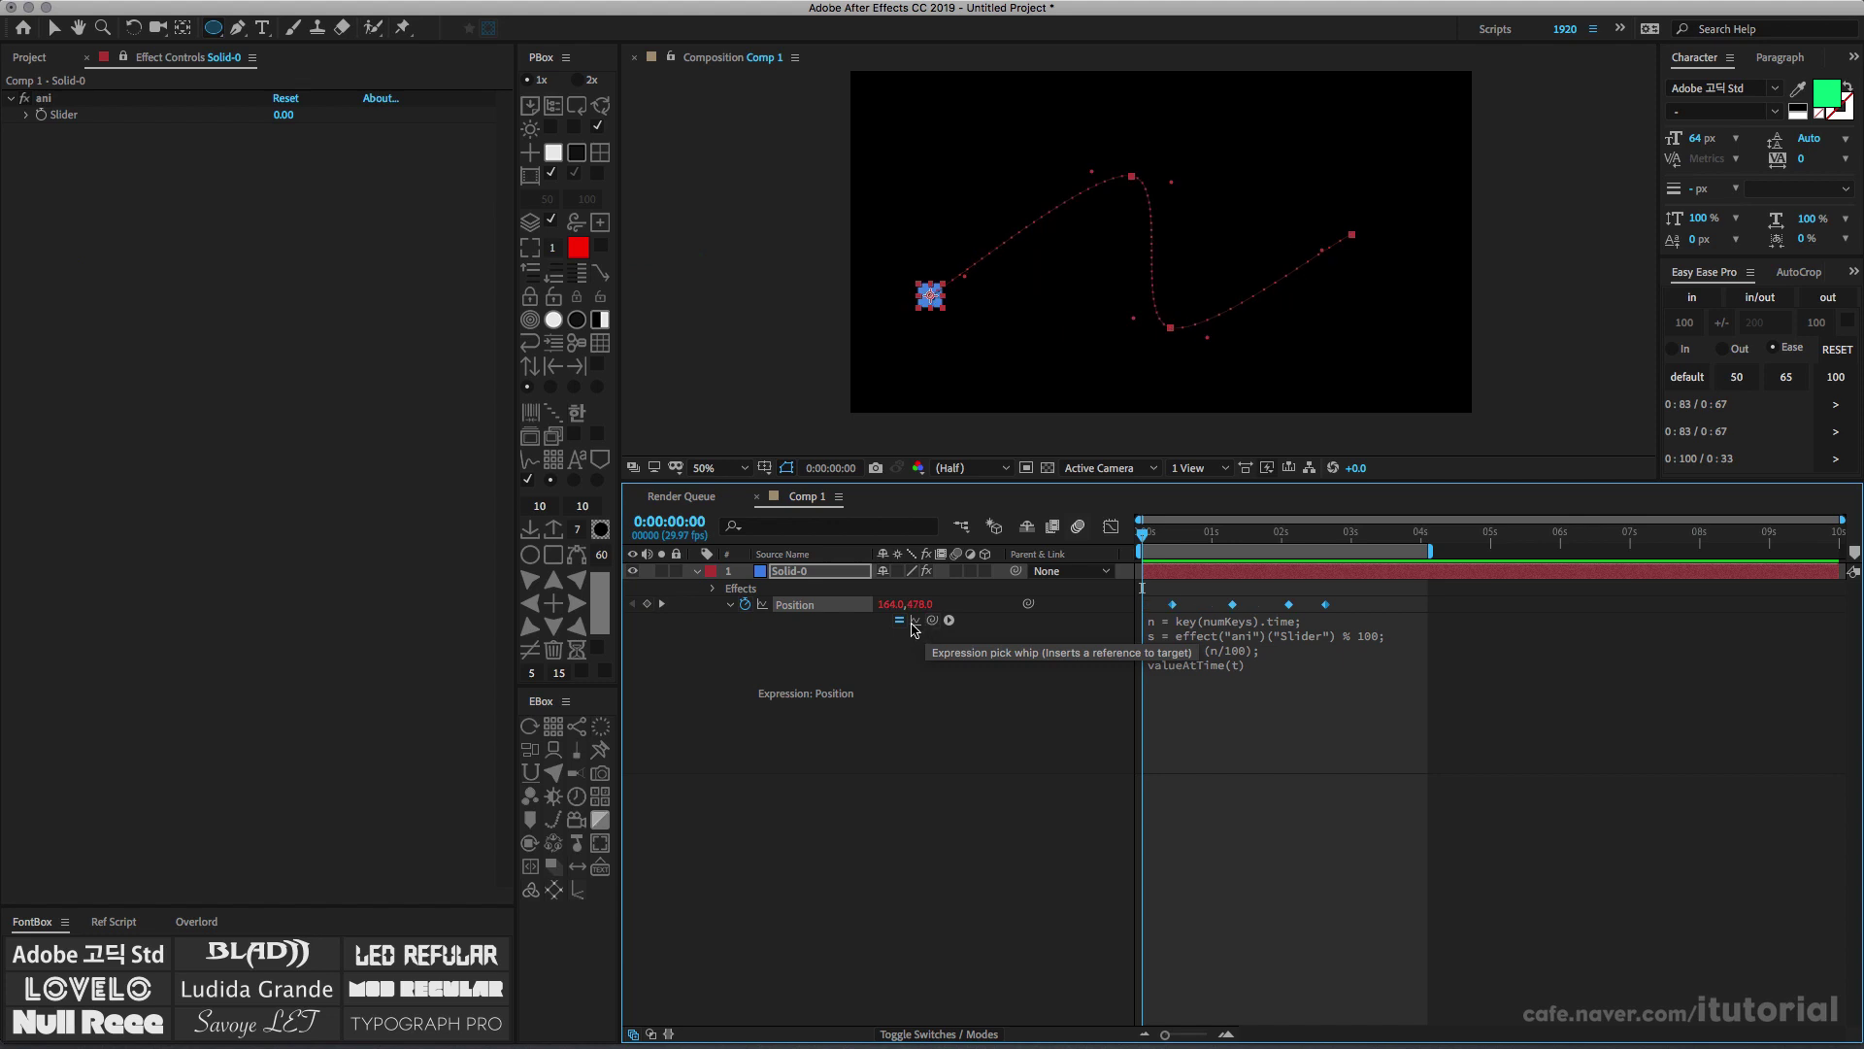
click(746, 604)
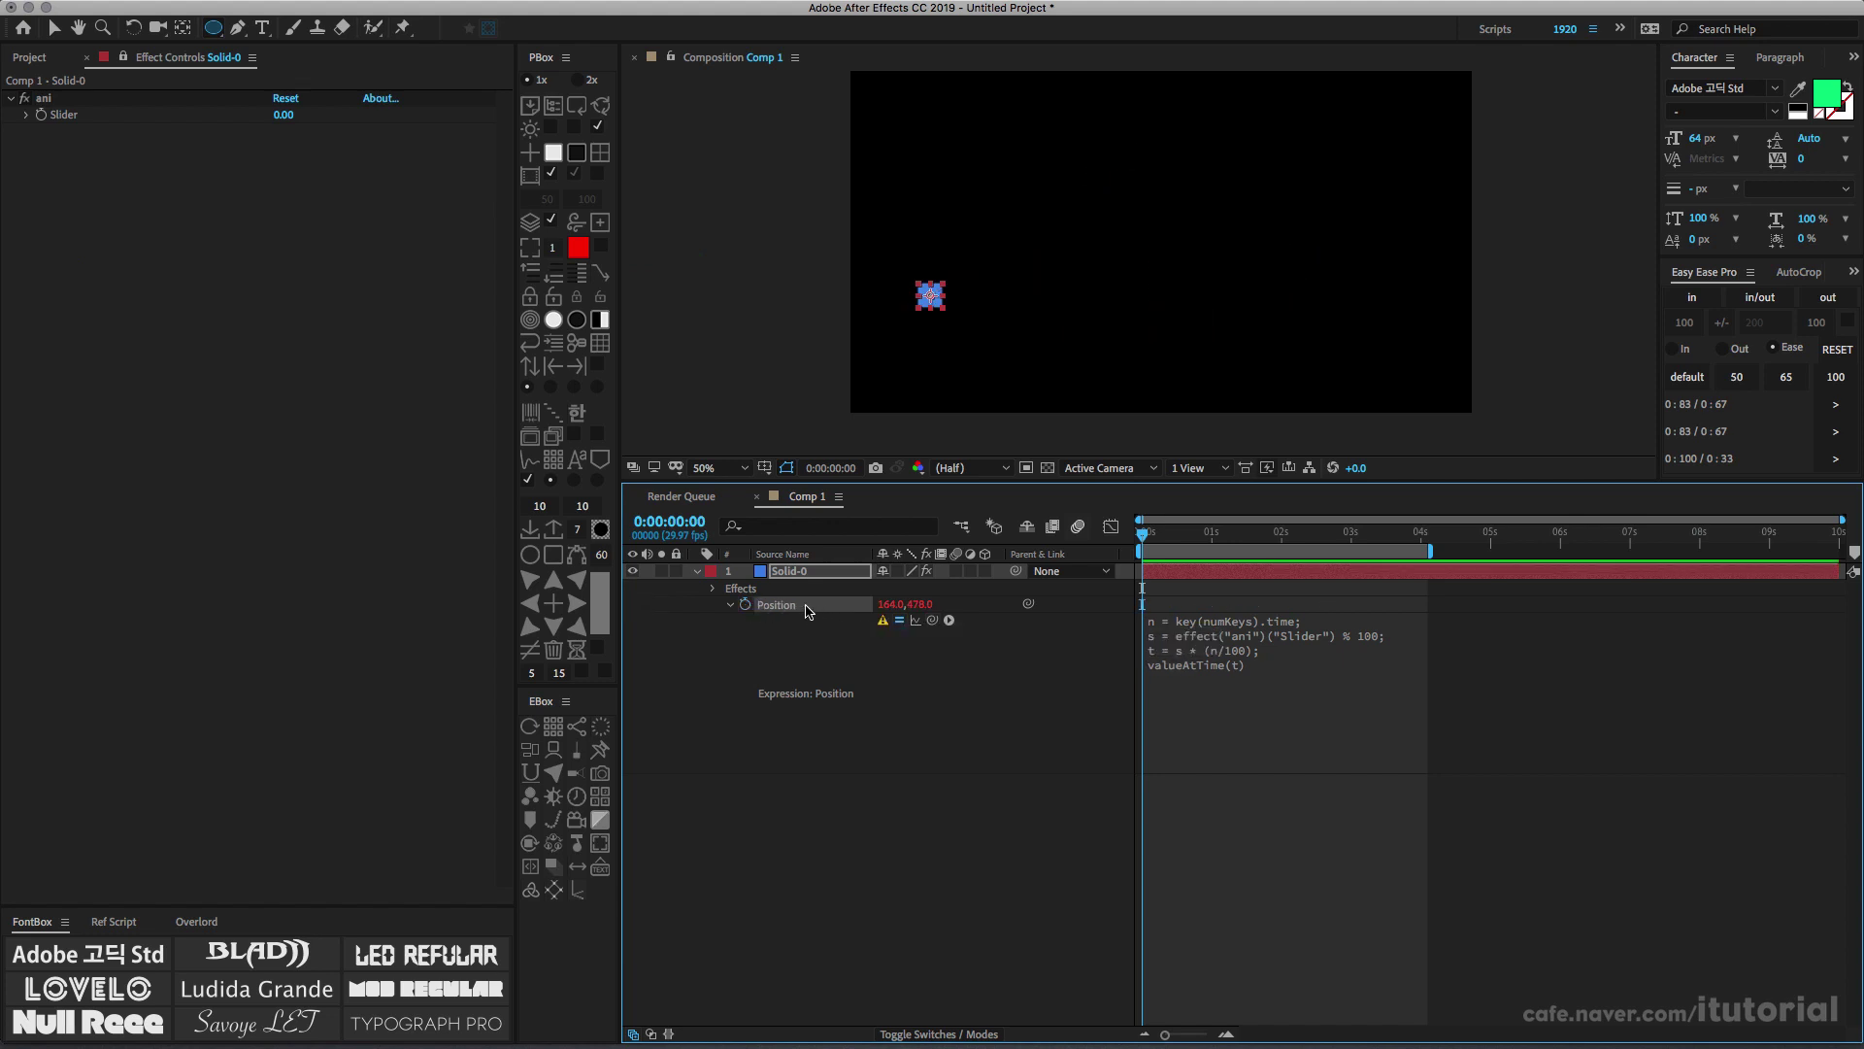
key(super+v)
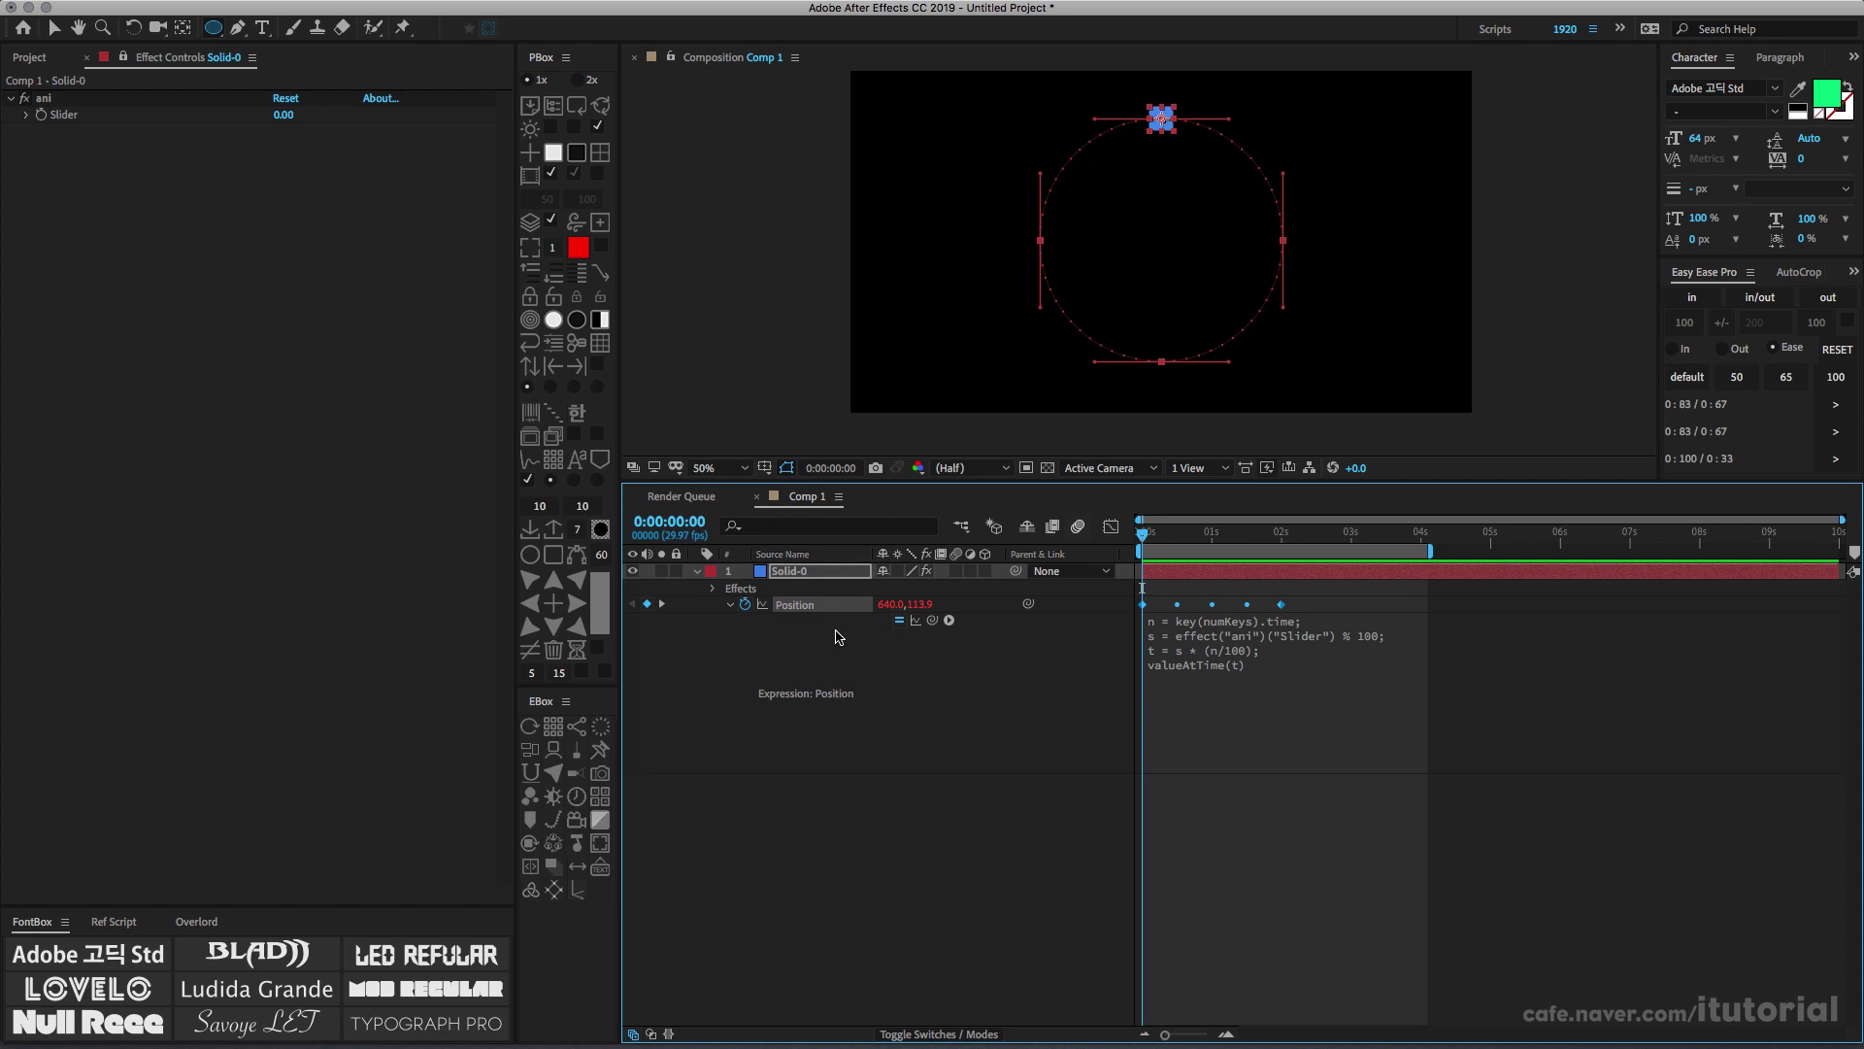
Scrub the ani slider up to 204 to check the solid's motion along the circular path, and reset it to 0
drag(1156, 536, 1148, 583)
drag(283, 115, 469, 127)
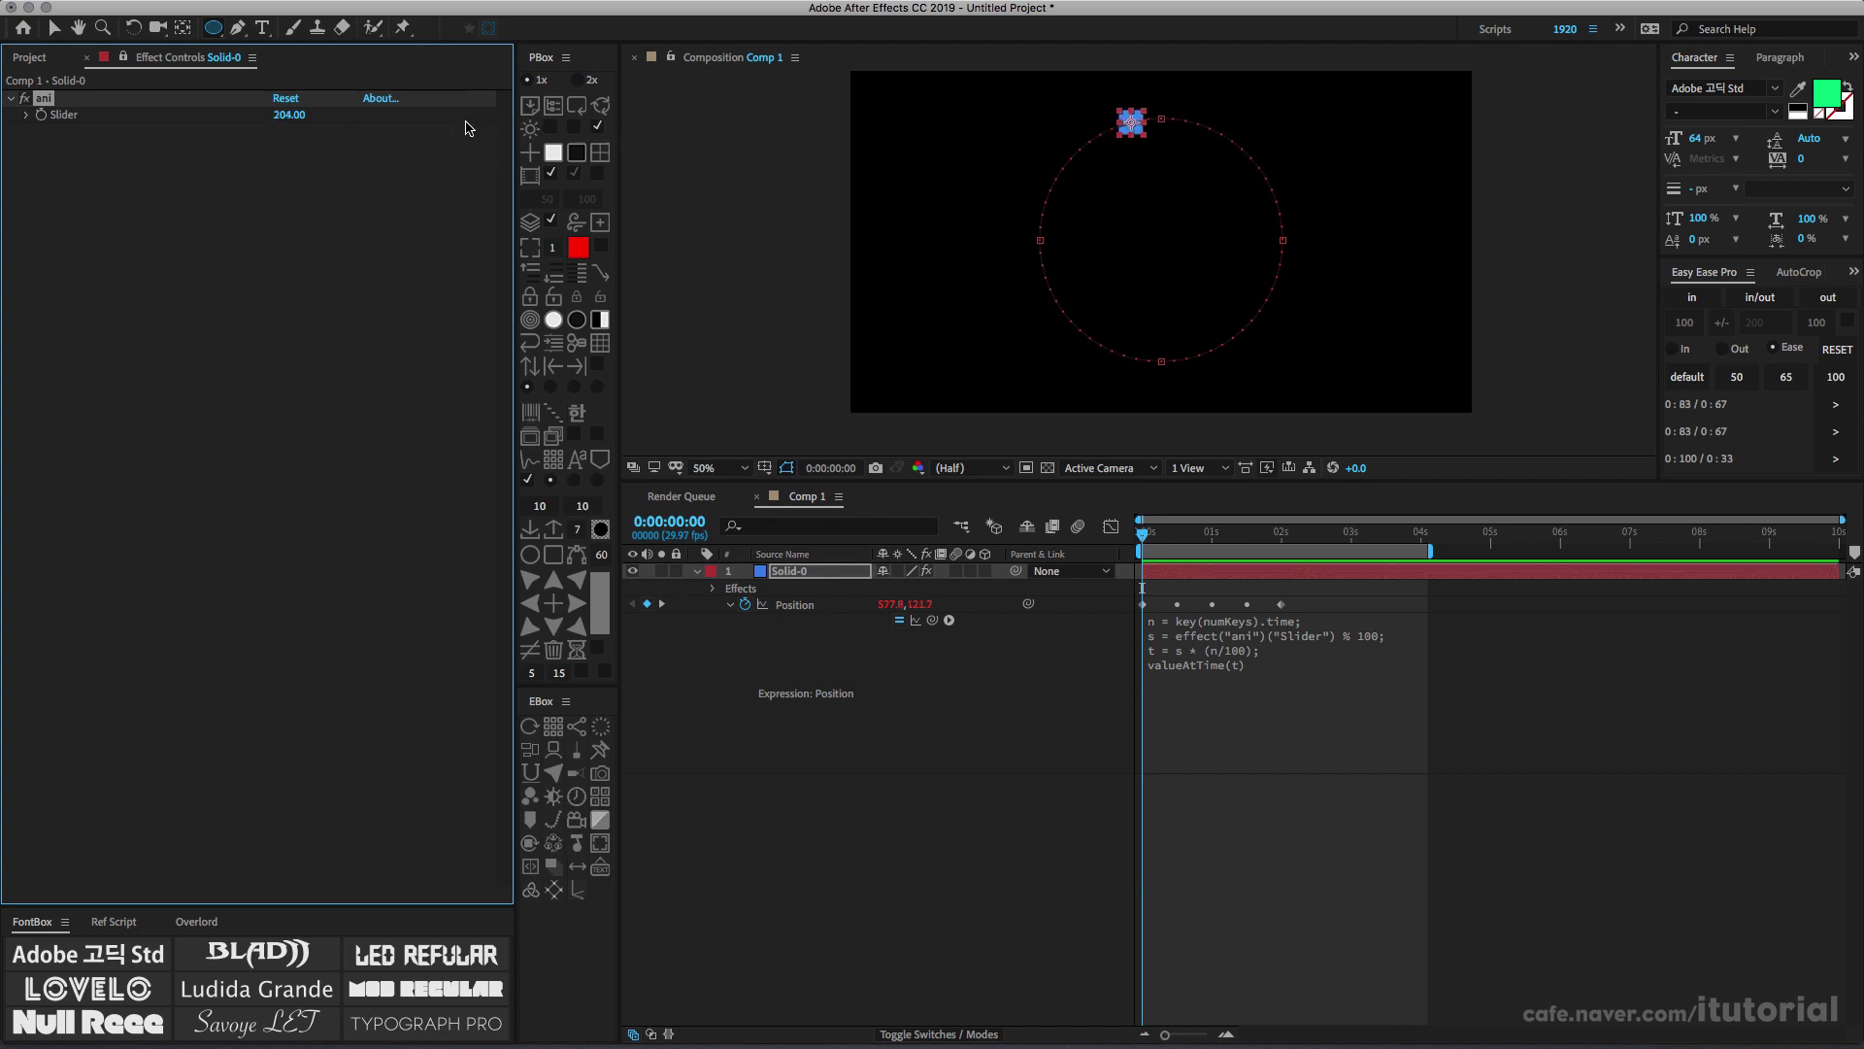
click(289, 114)
text(29)
text(0)
click(358, 185)
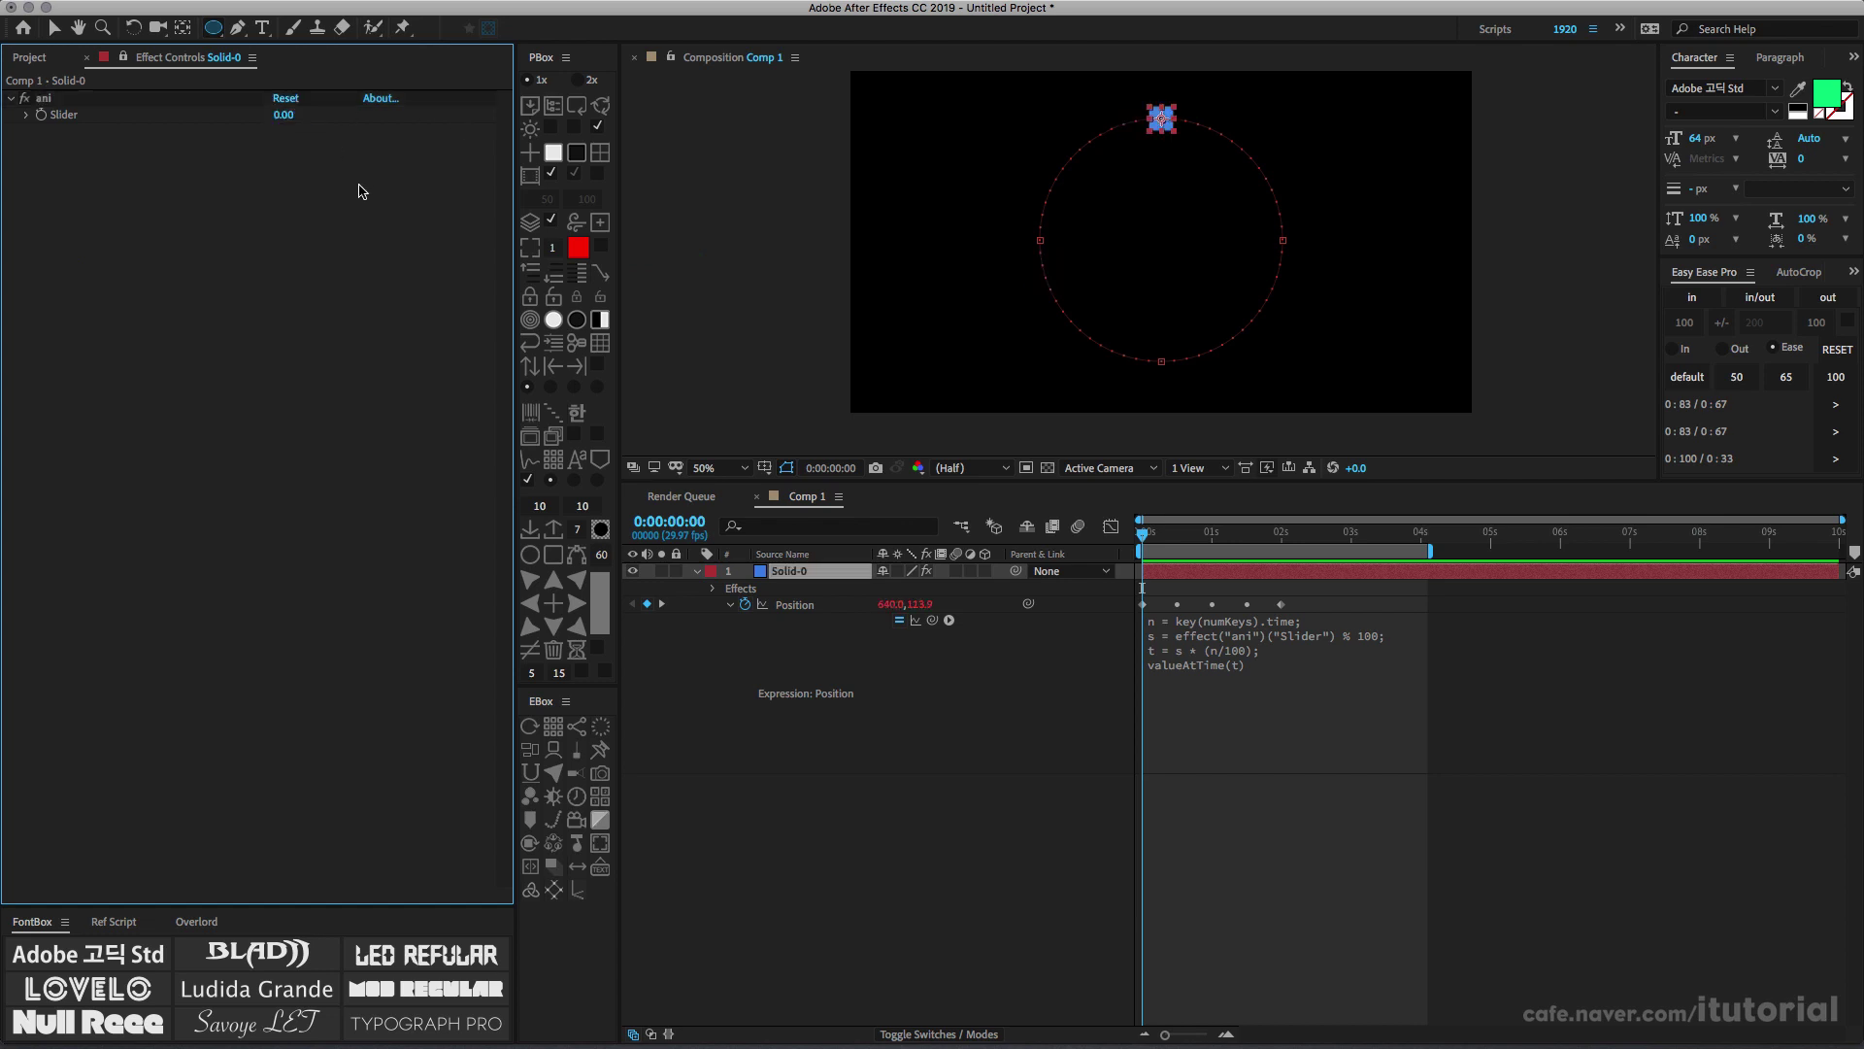
Try a simpler Position expression on Solid-0 with s = effect("ani")("Slider") / 100 and valueAtTime(s)
click(1275, 716)
click(1294, 706)
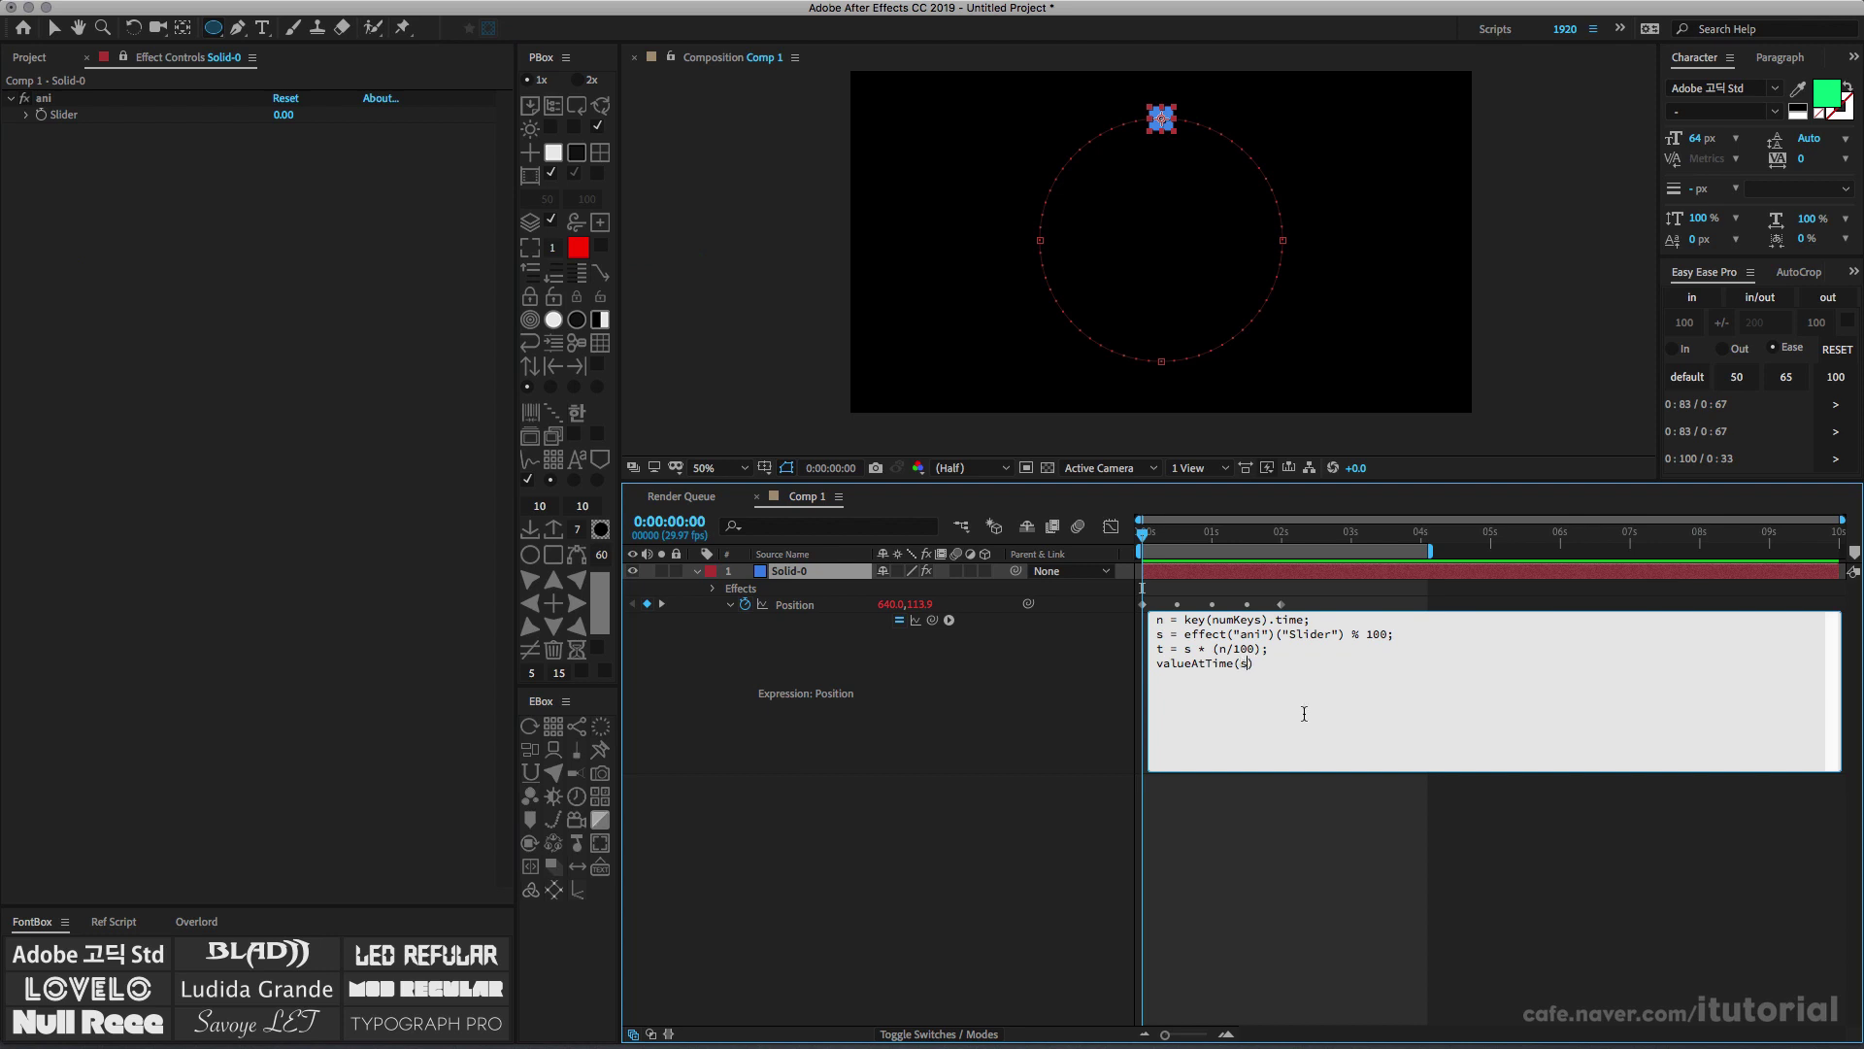
click(1388, 634)
click(1108, 699)
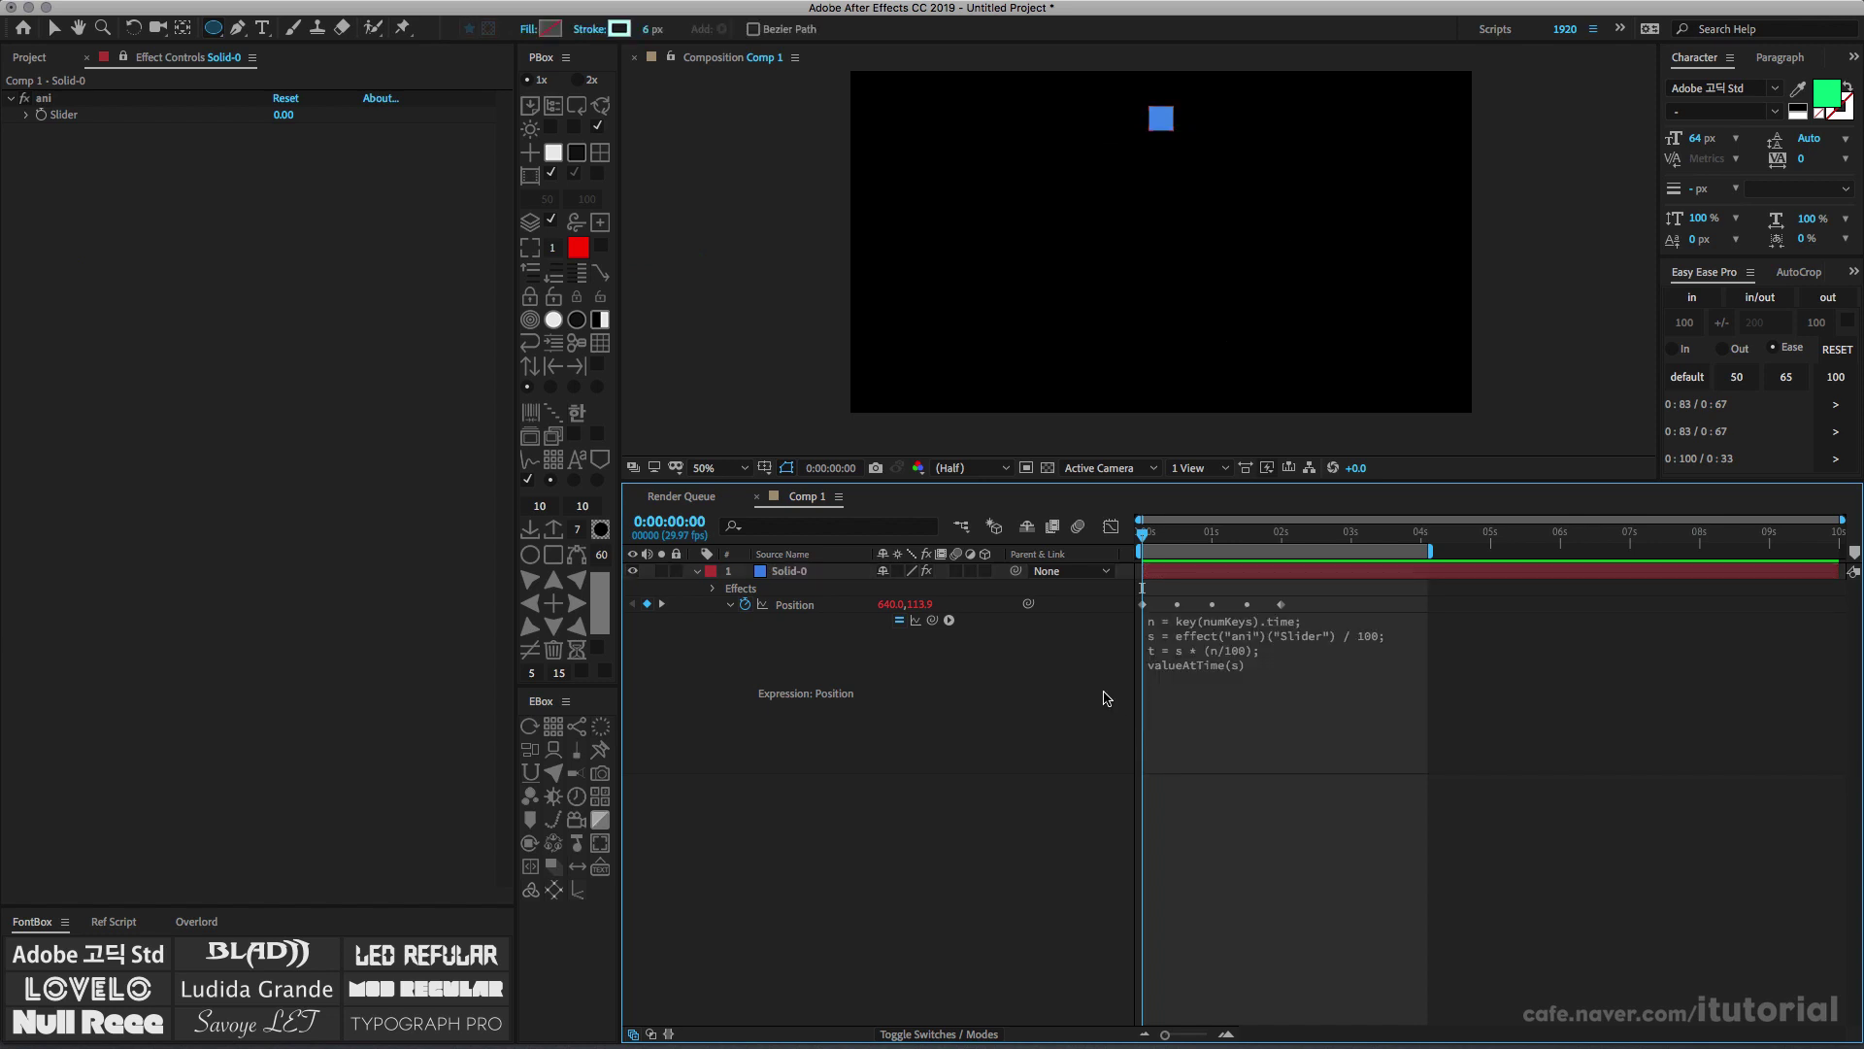
Scrub Solid-0's ani slider up to 357 to test the divided-by-100 expression, and return the slider to 0
click(1225, 576)
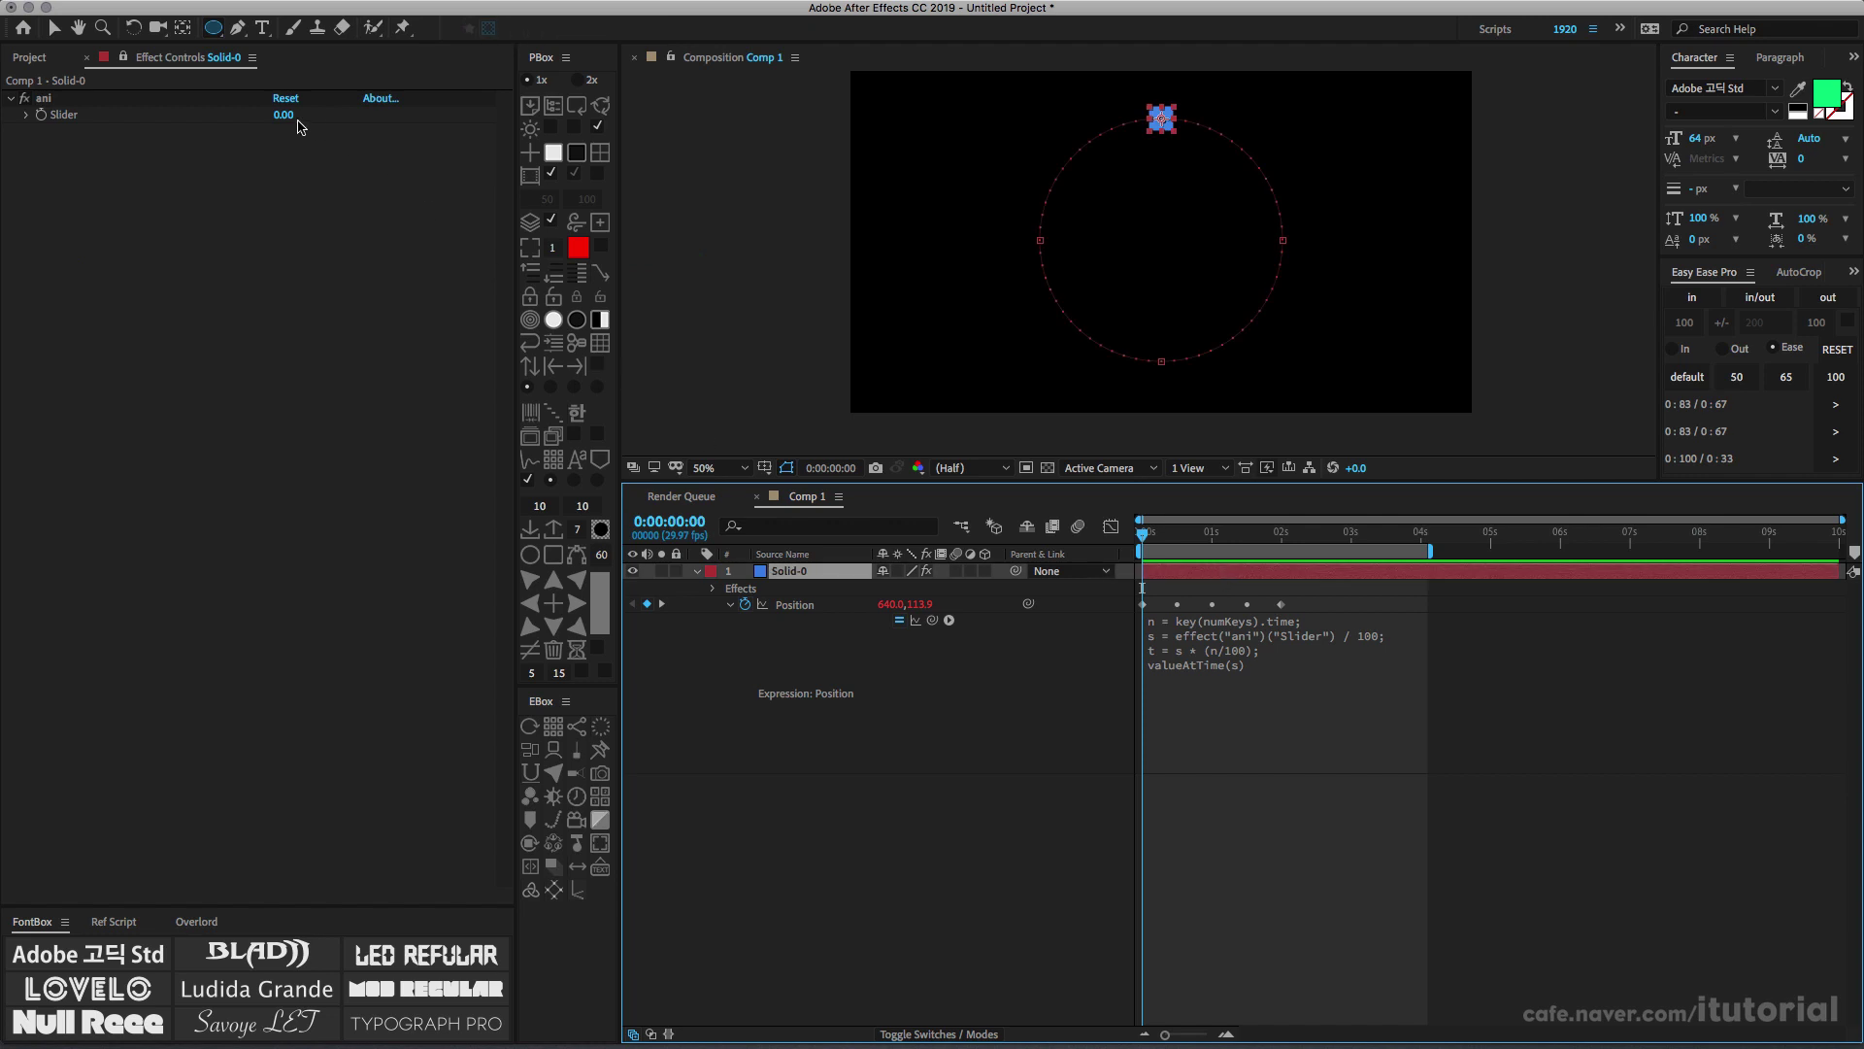
drag(284, 115, 663, 145)
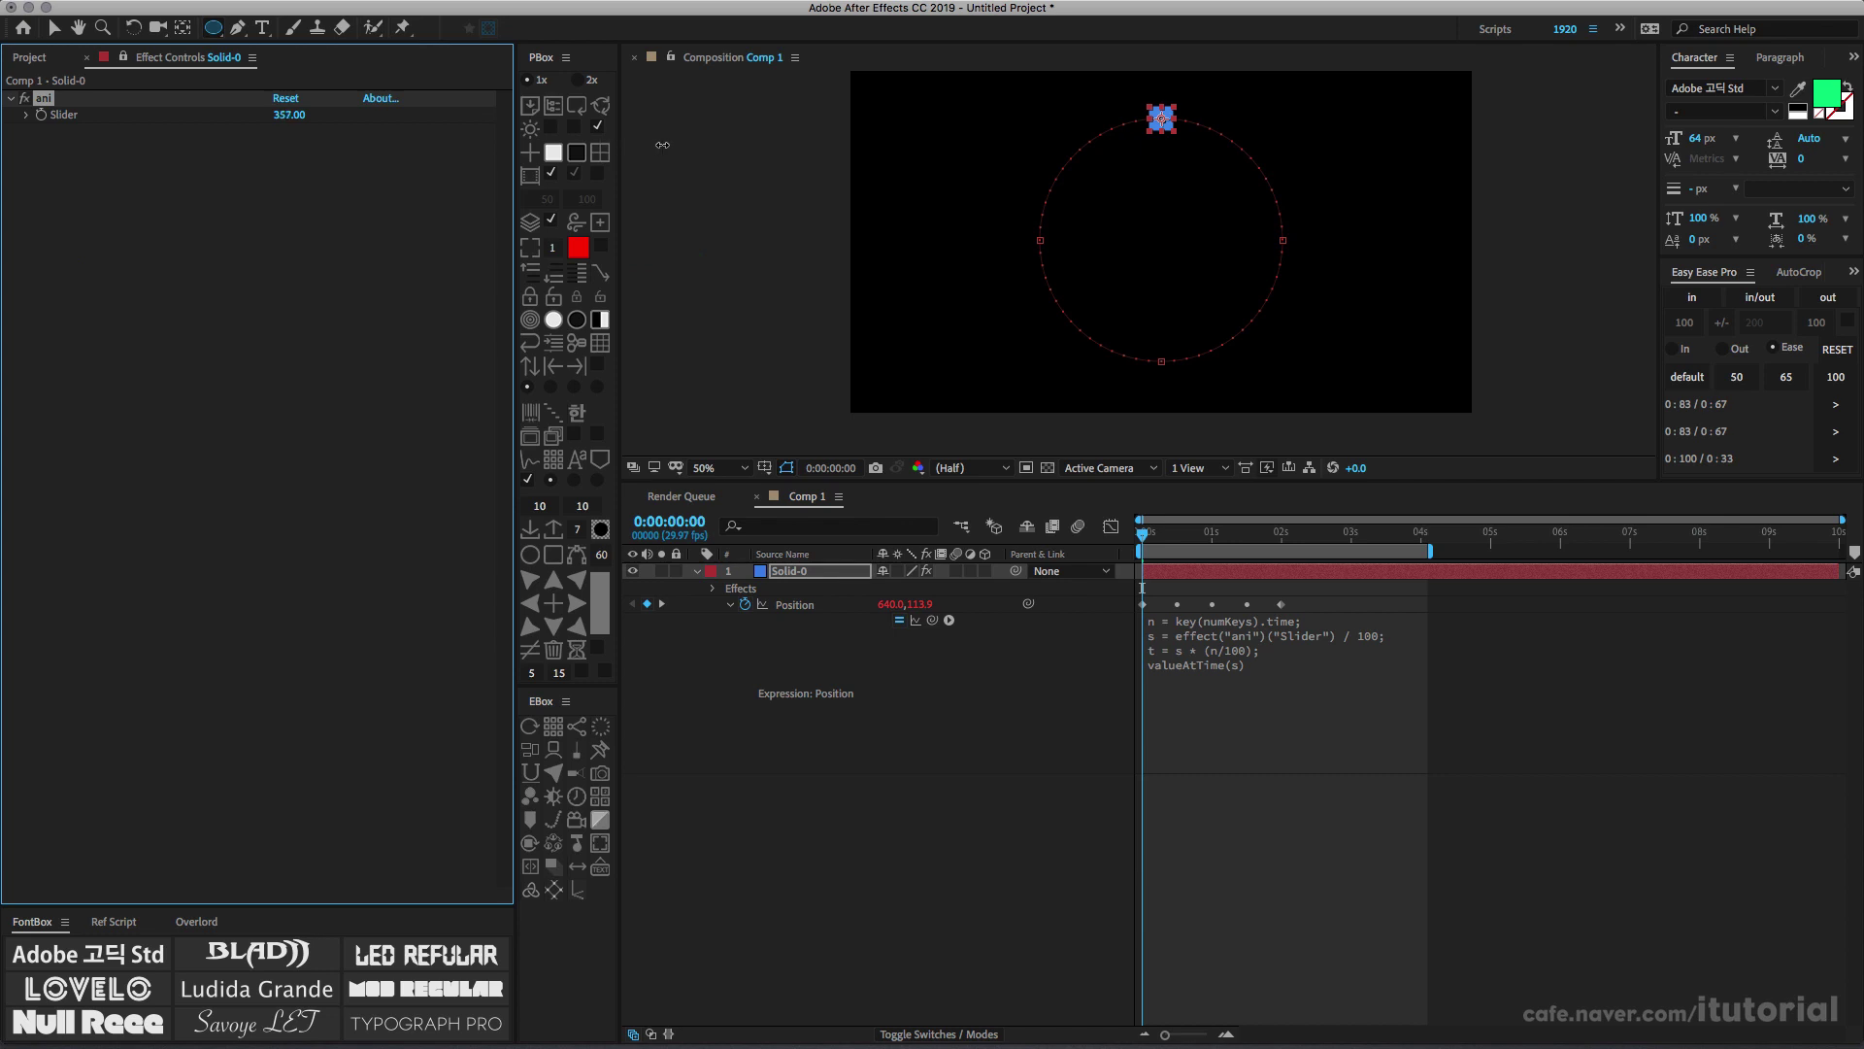
drag(663, 145, 325, 123)
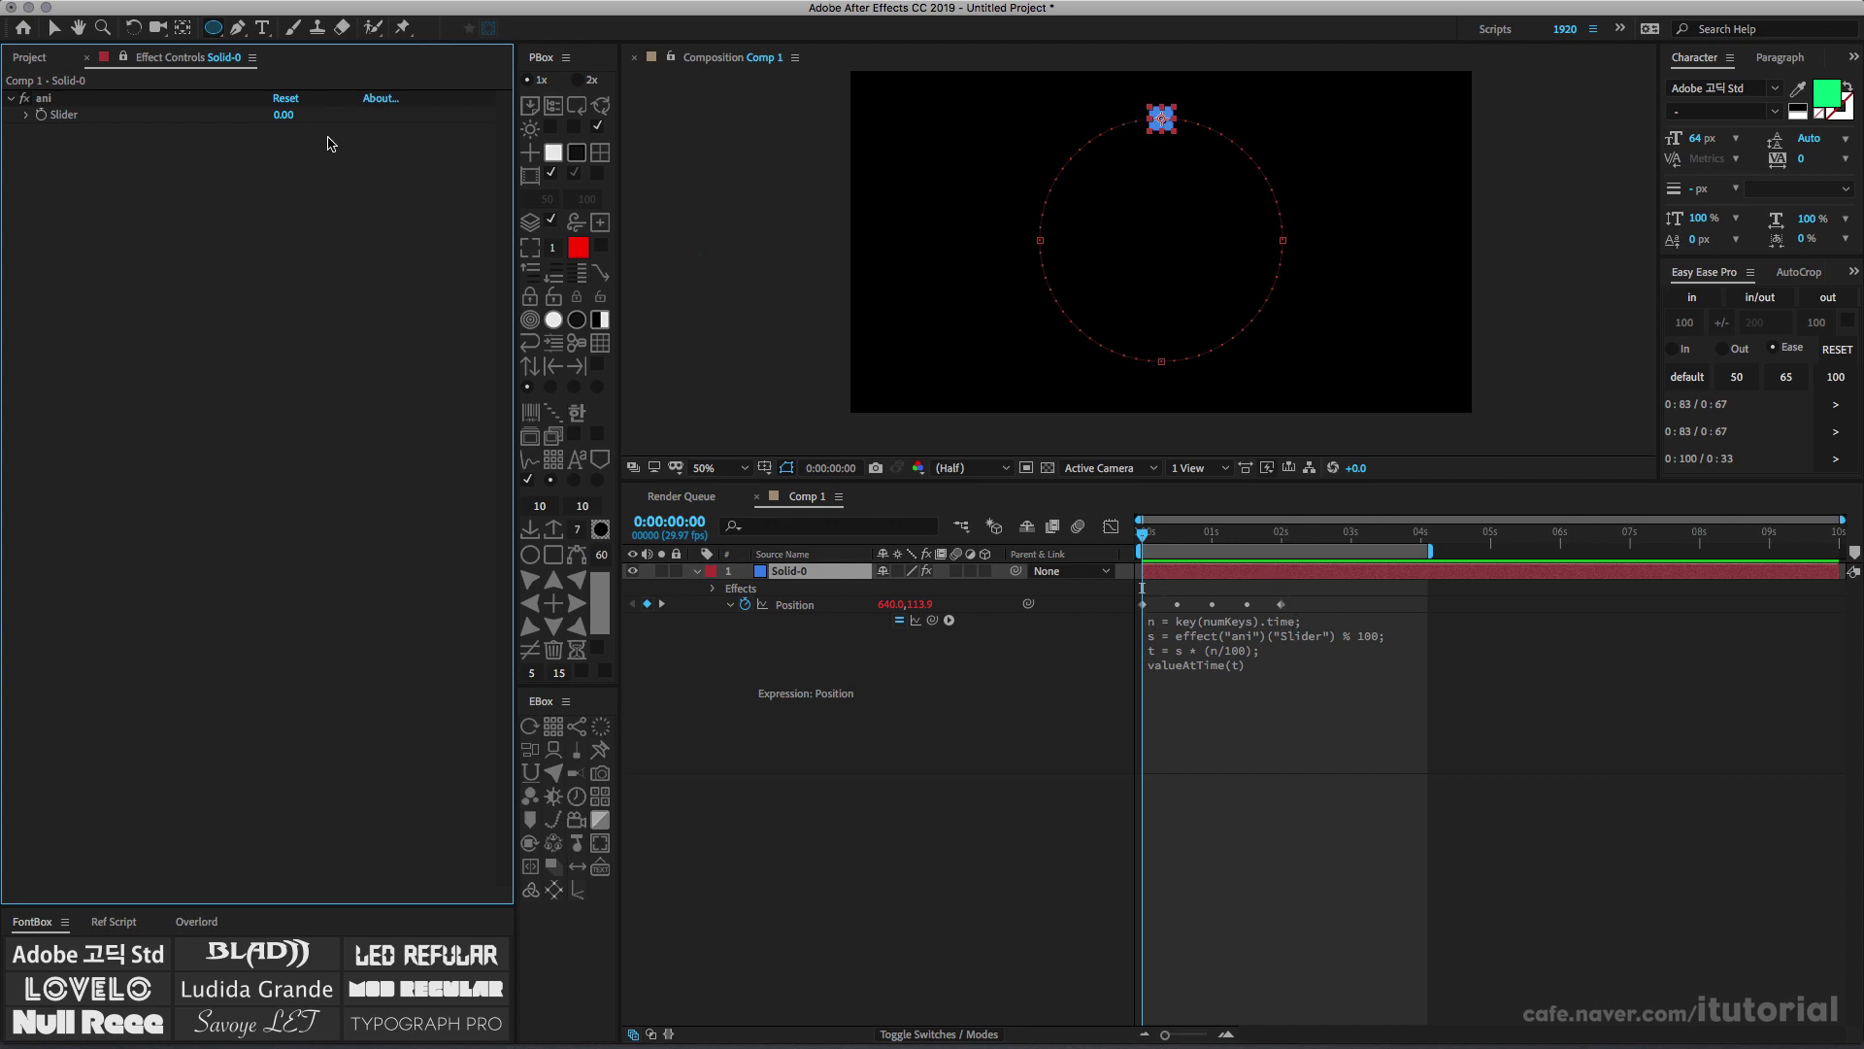
Scrub the ani slider to 76 to check the circular motion with the % 100 expression and valueAtTime(t)
drag(284, 118, 358, 114)
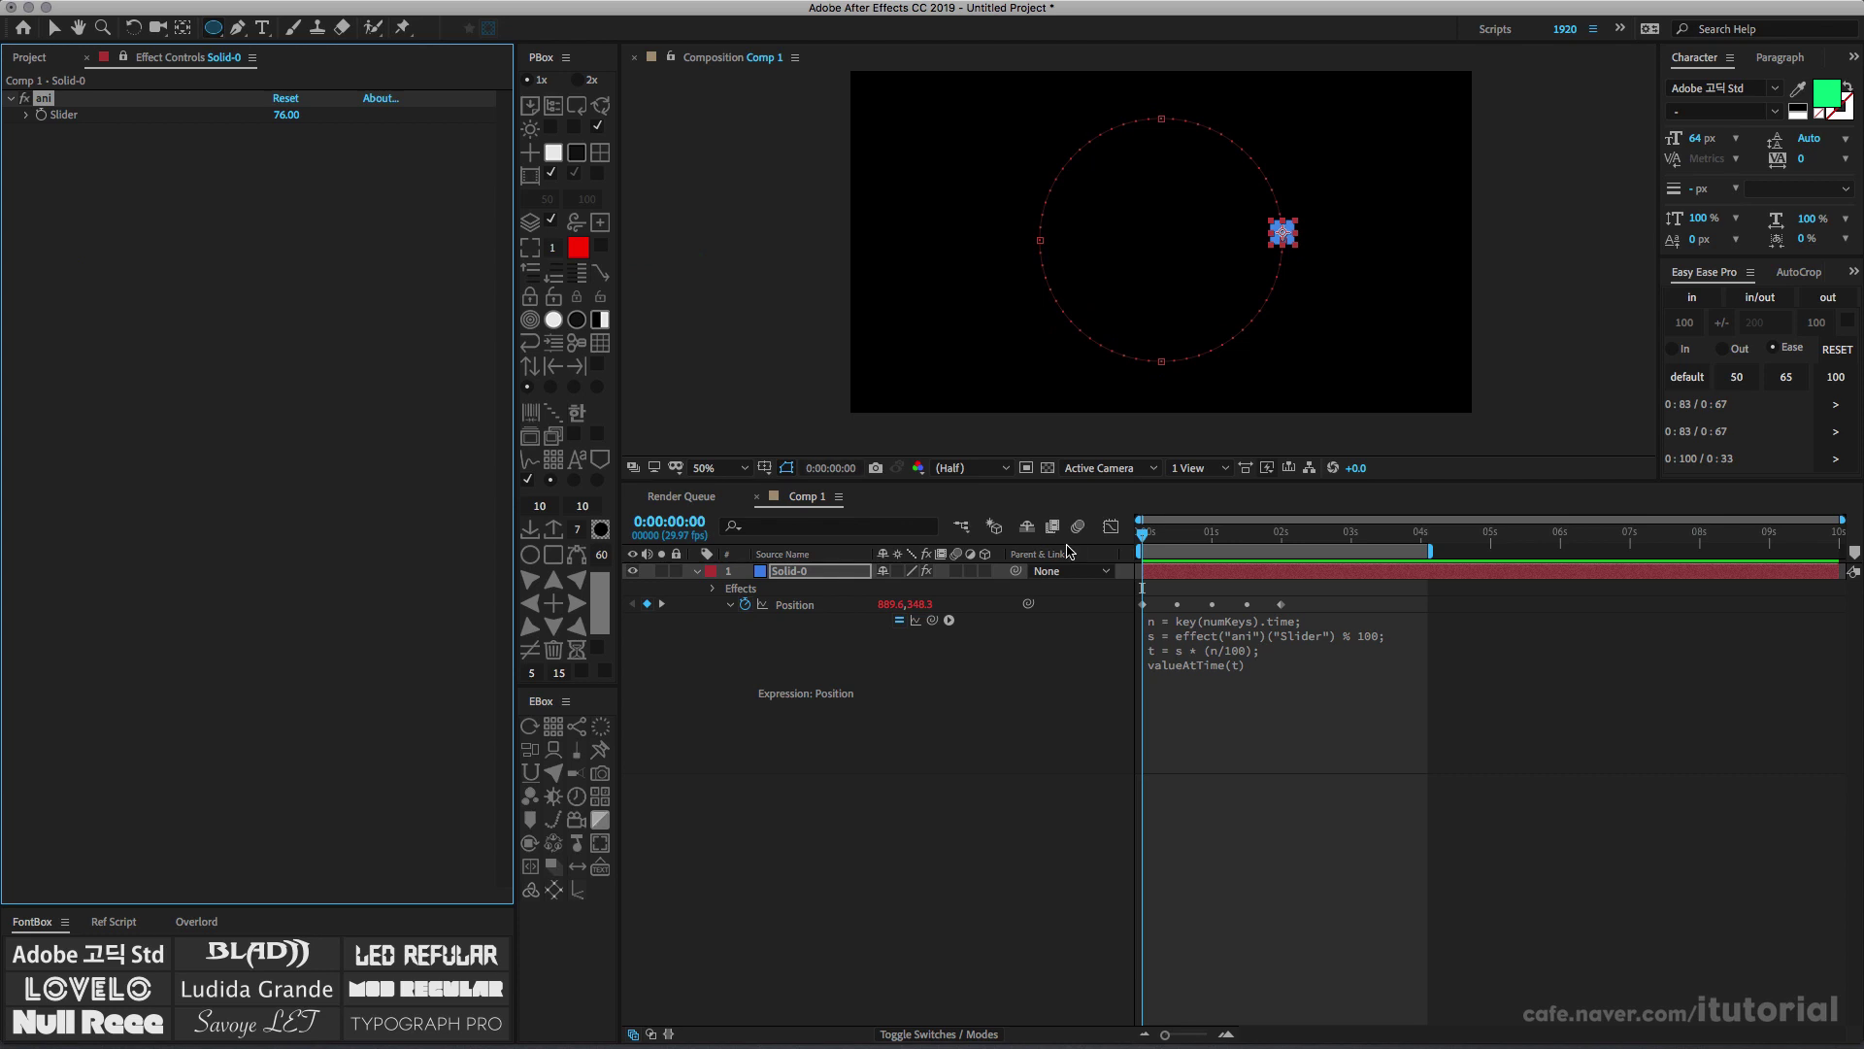